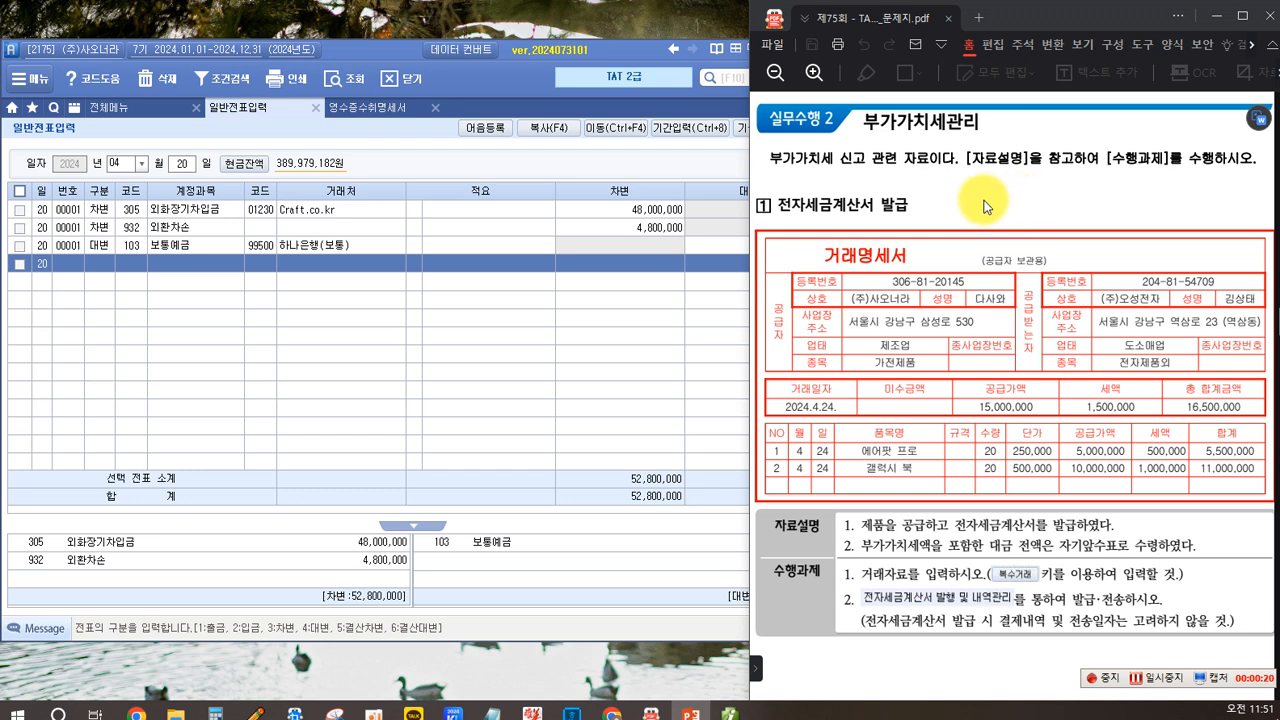
scroll(829, 203, "down", 1)
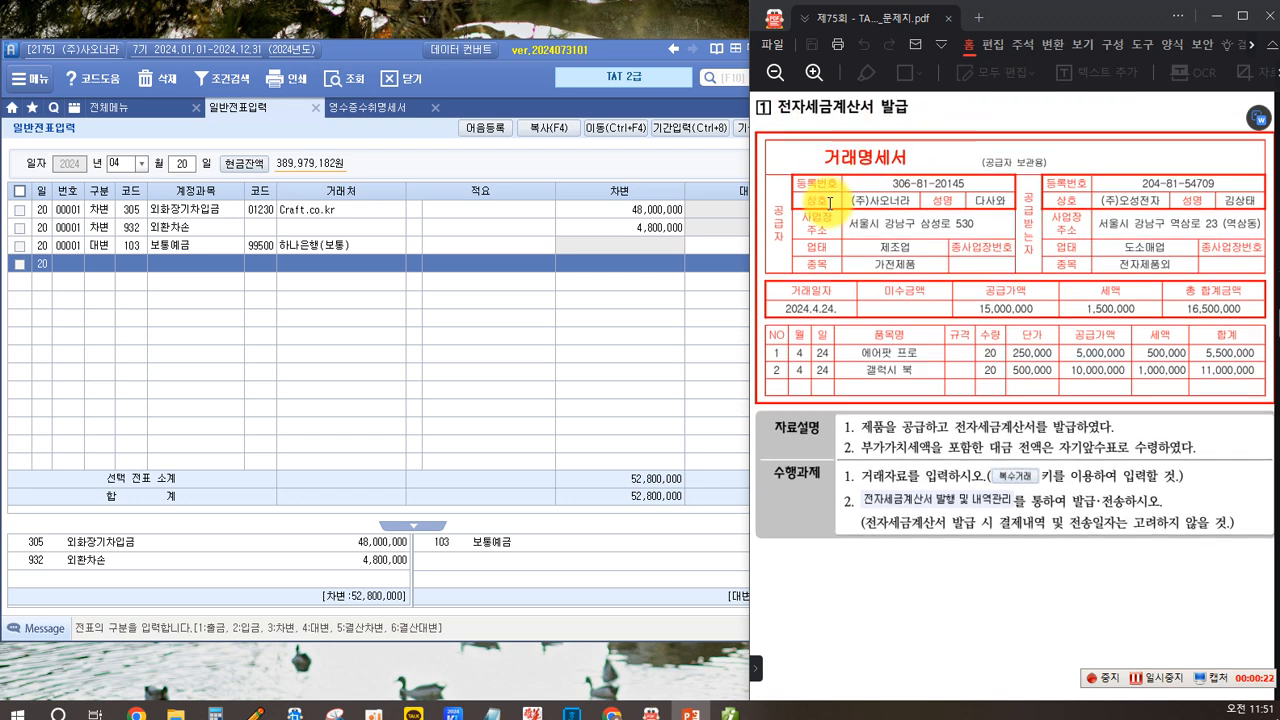
scroll(819, 186, "up", 1)
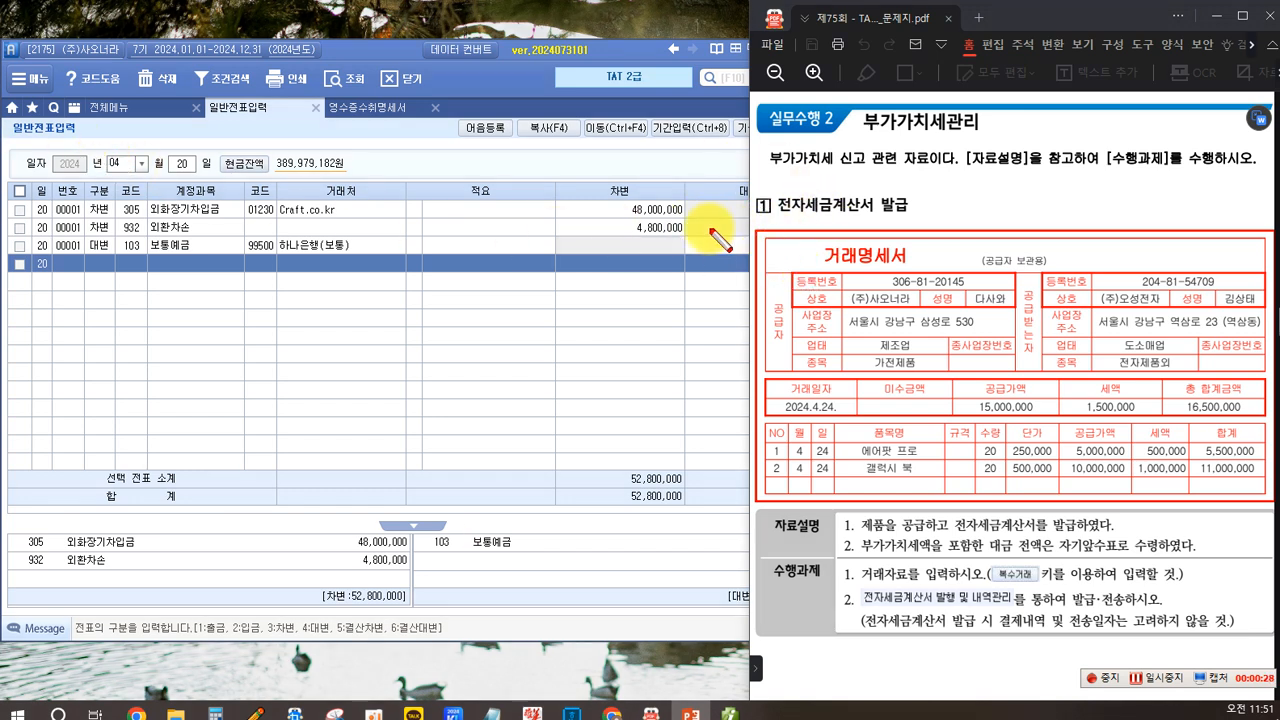
left_click_drag(802, 242, 917, 272)
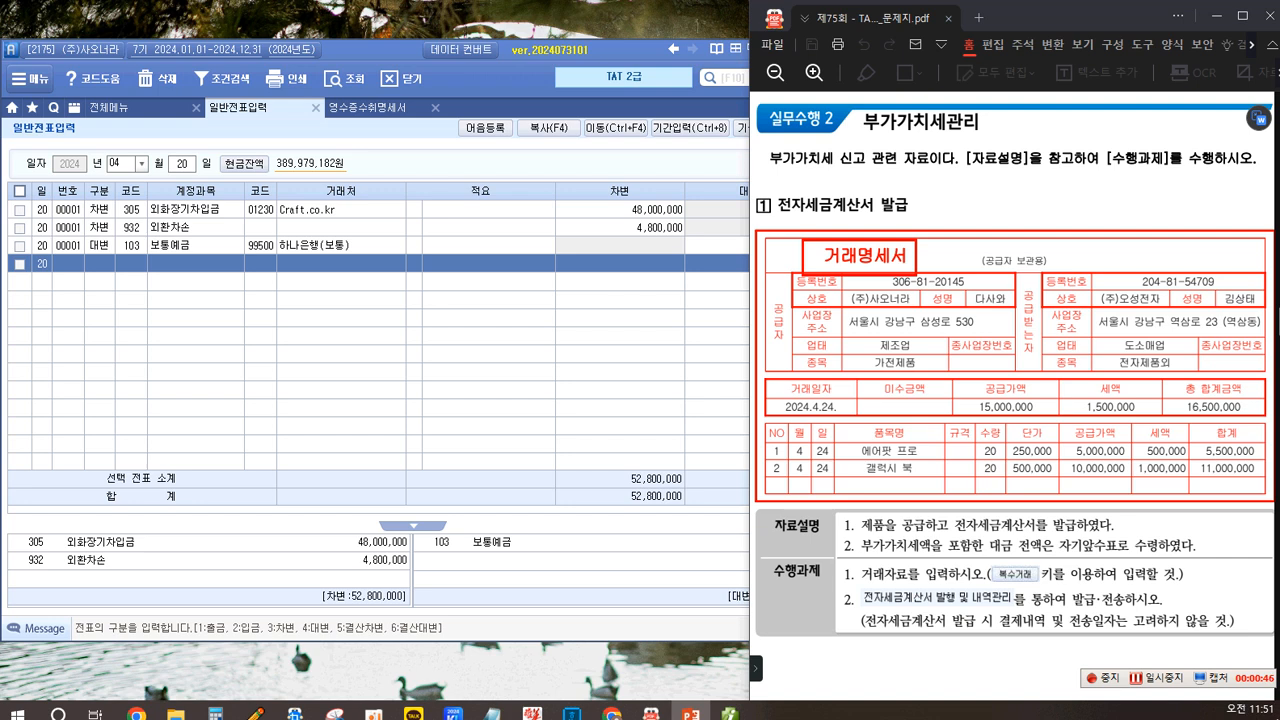
left_click_drag(108, 290, 230, 380)
left_click_drag(398, 291, 520, 394)
left_click_drag(128, 468, 245, 568)
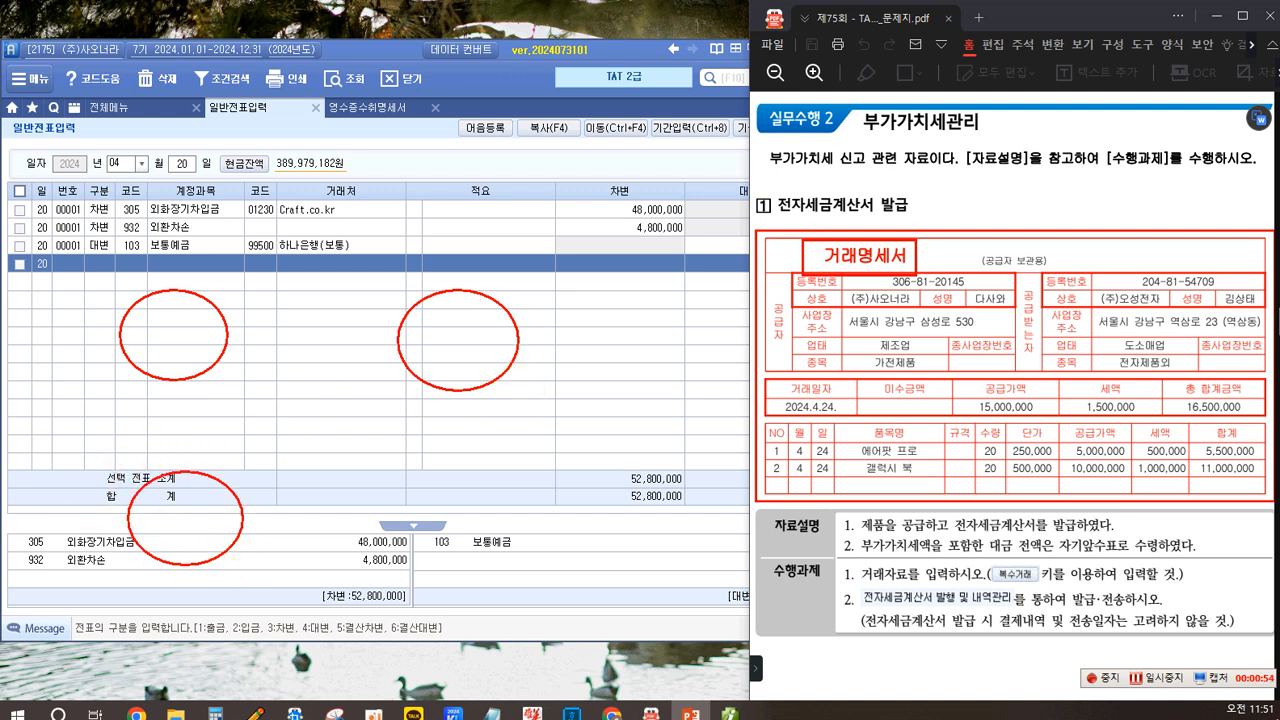
left_click(147, 338)
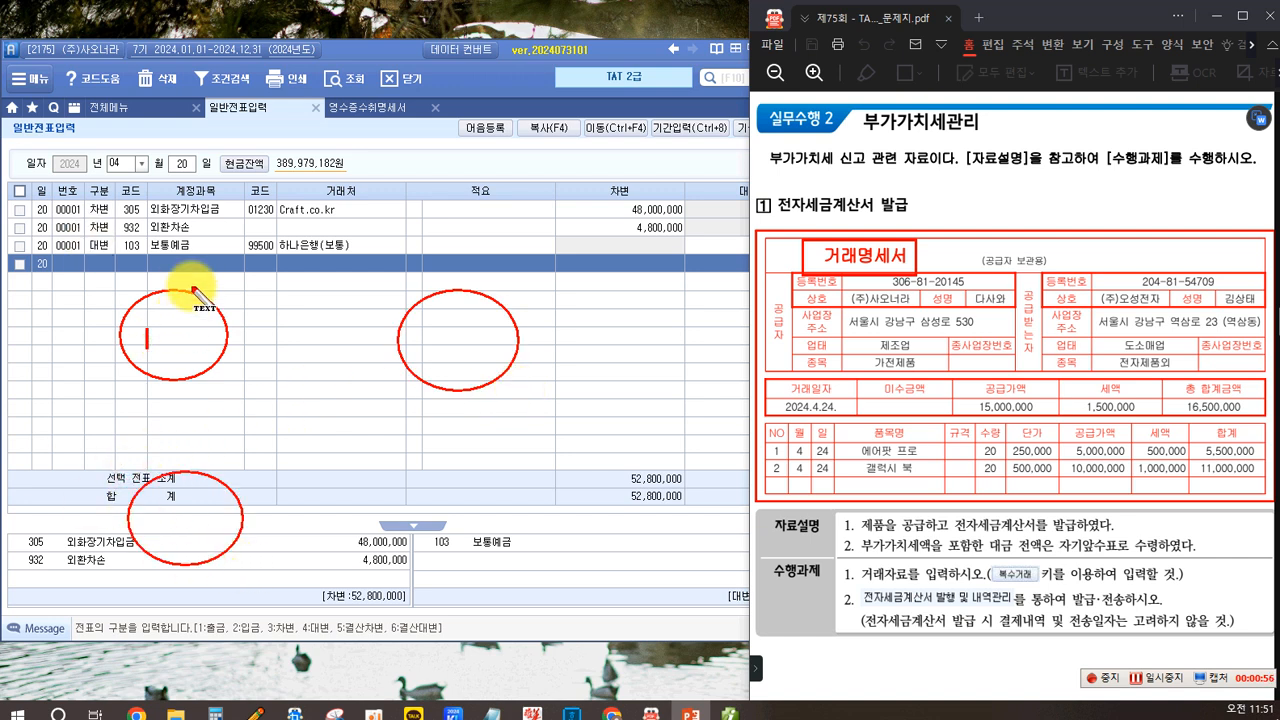
type("영여")
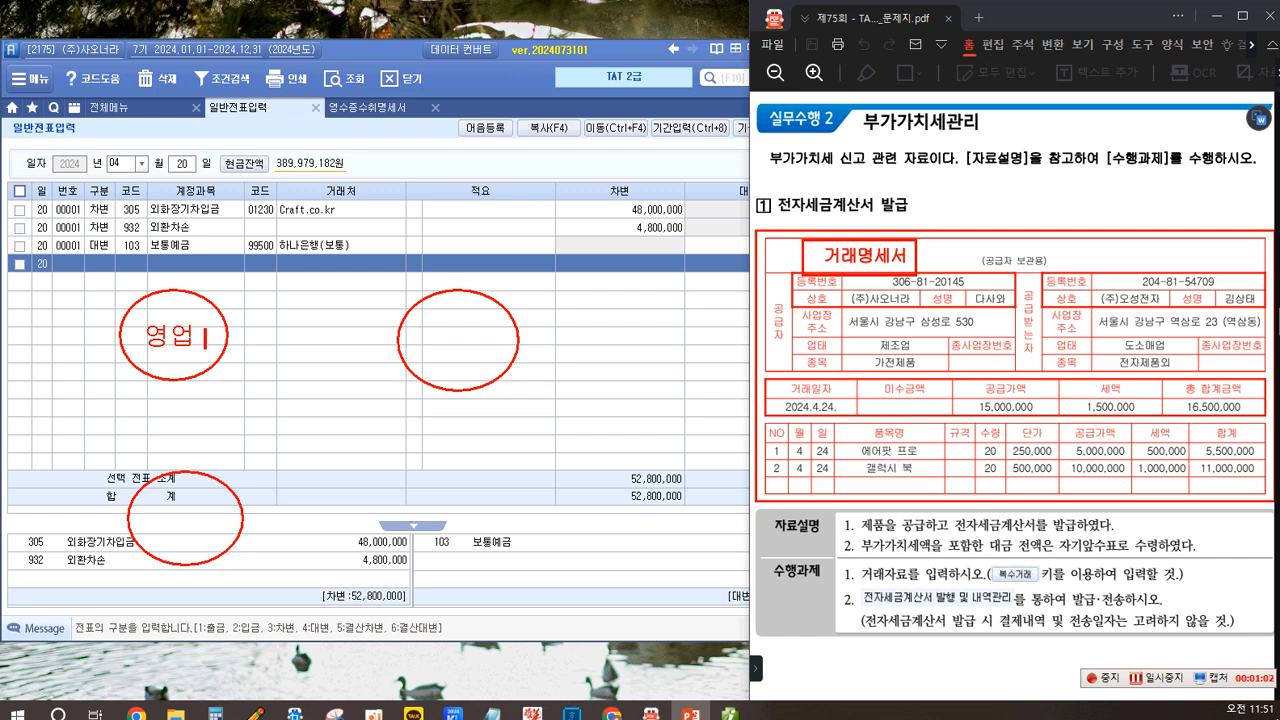
type("거래처")
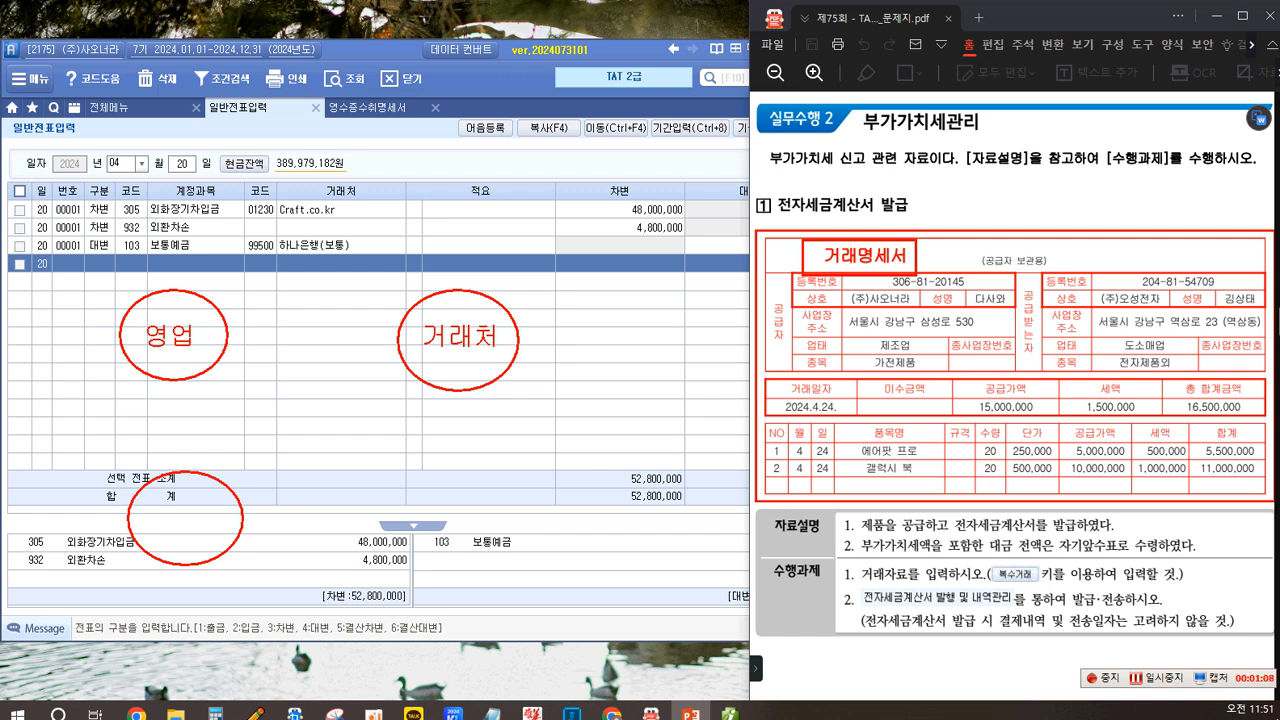
left_click_drag(232, 337, 384, 338)
left_click(265, 311)
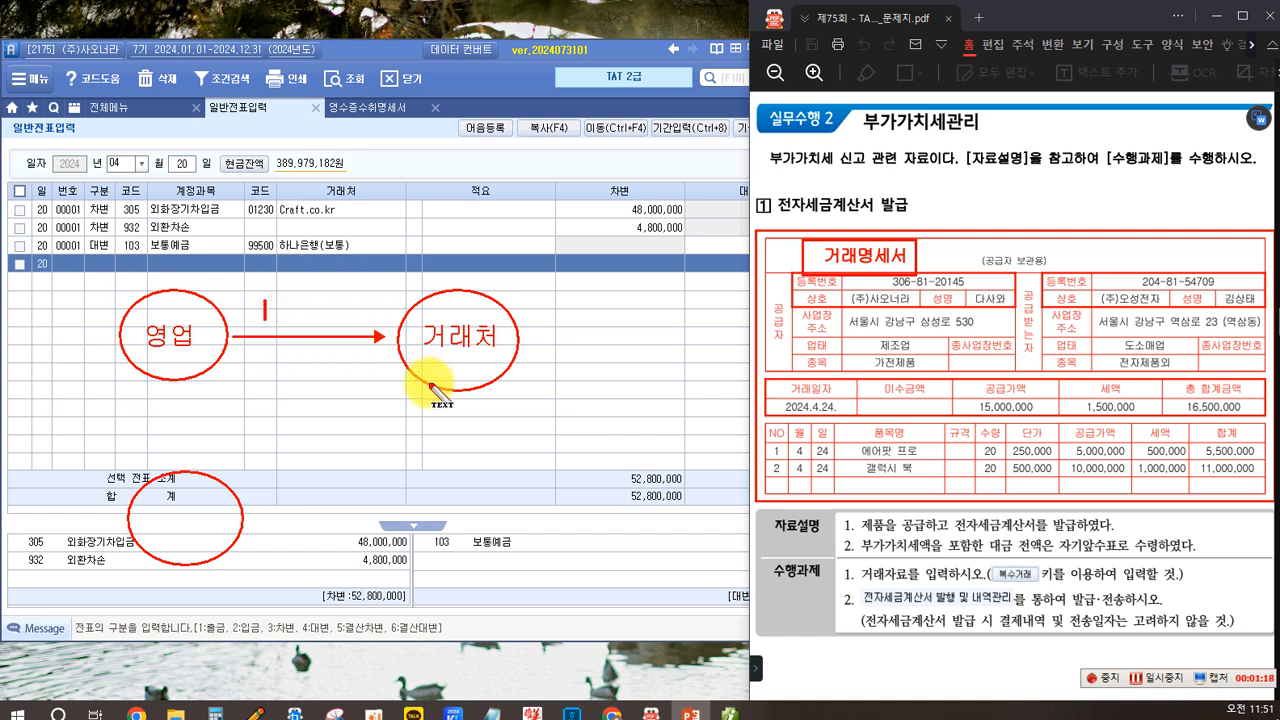
type("서명....")
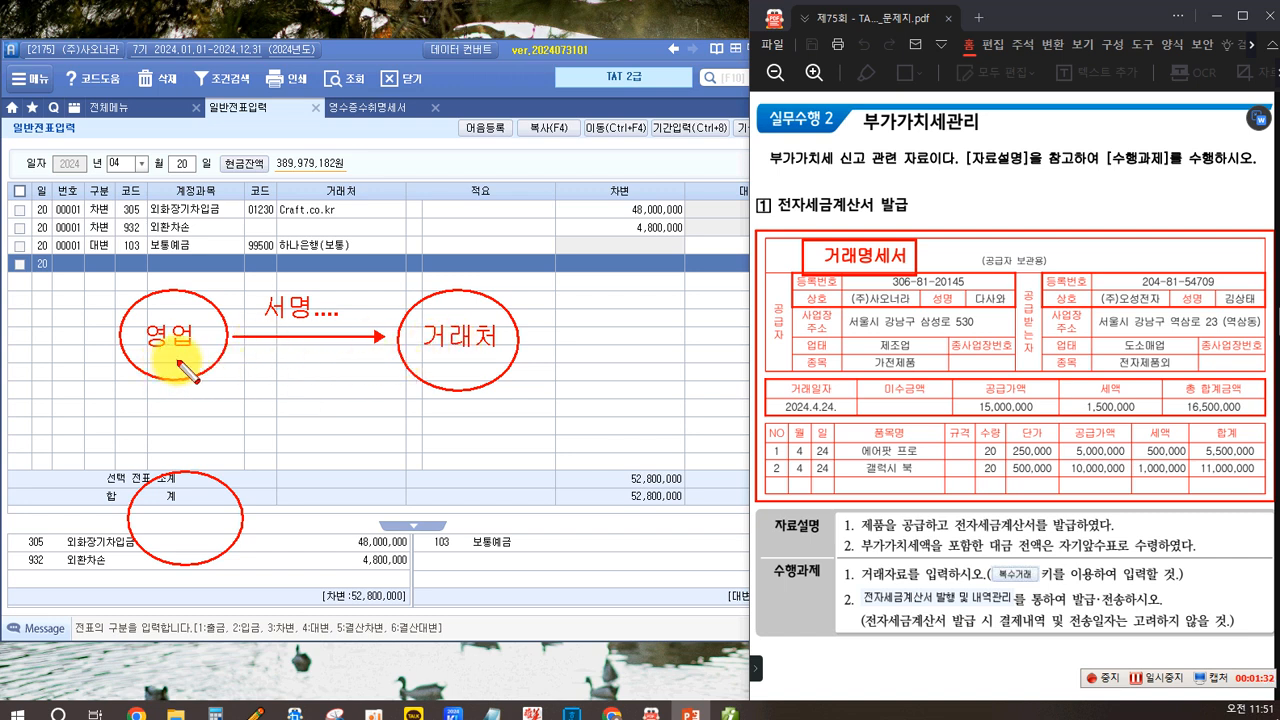
left_click_drag(172, 352, 172, 487)
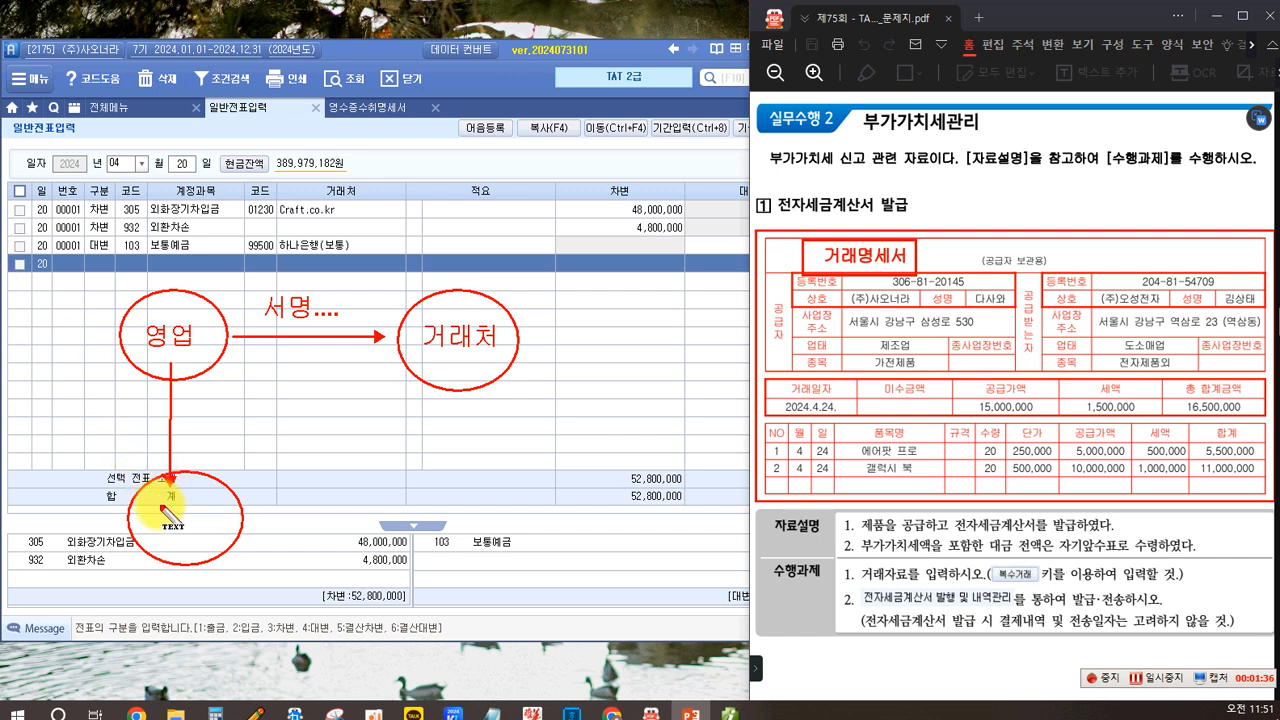
key("t")
type("회계")
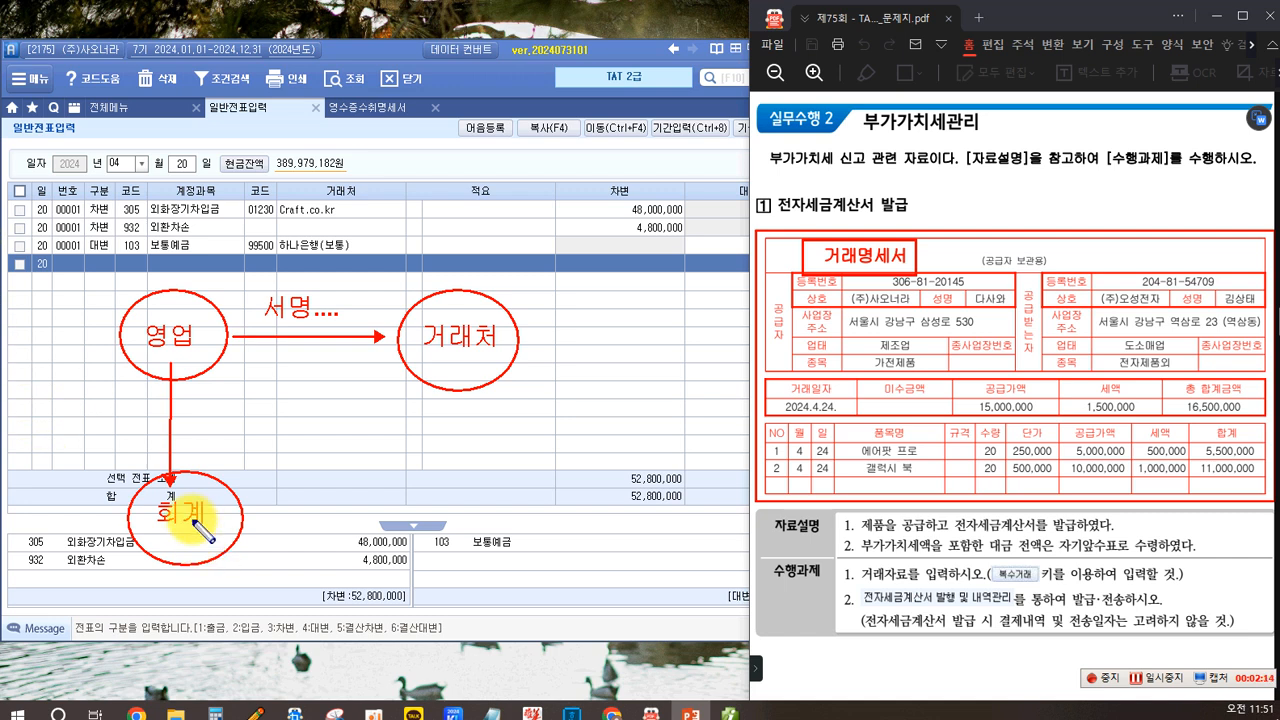
left_click_drag(411, 348, 420, 357)
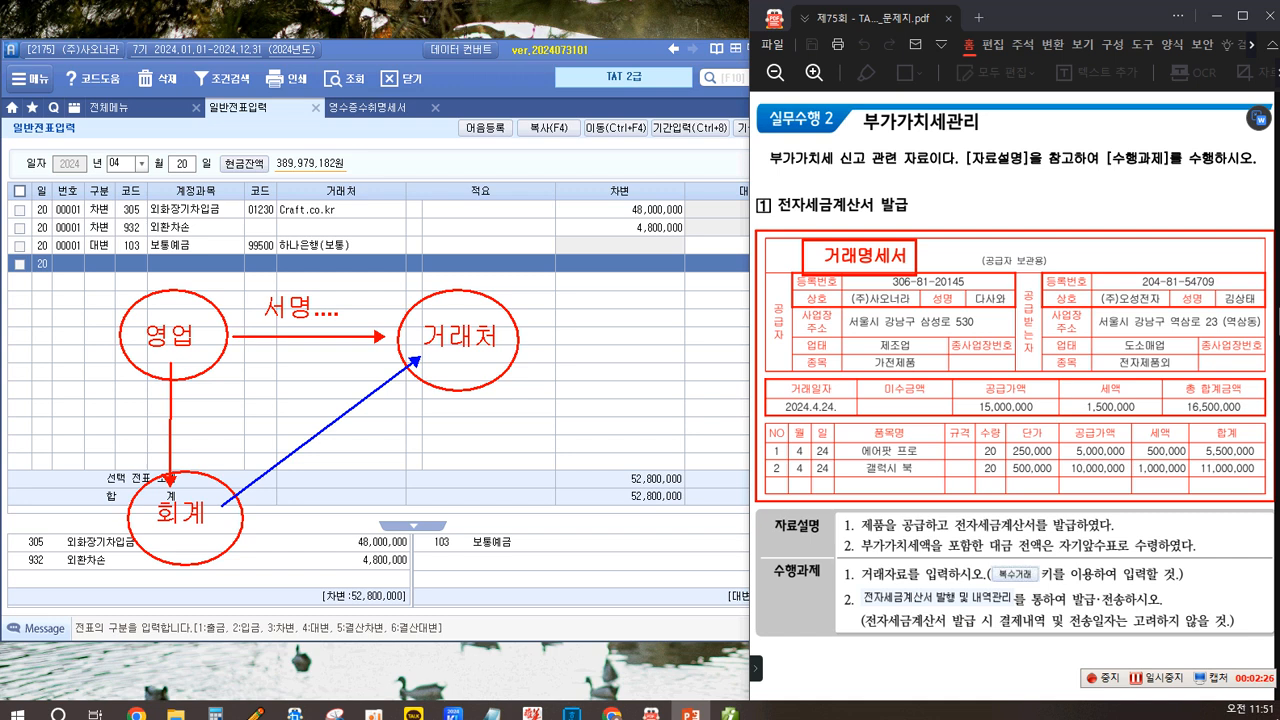
left_click(321, 466)
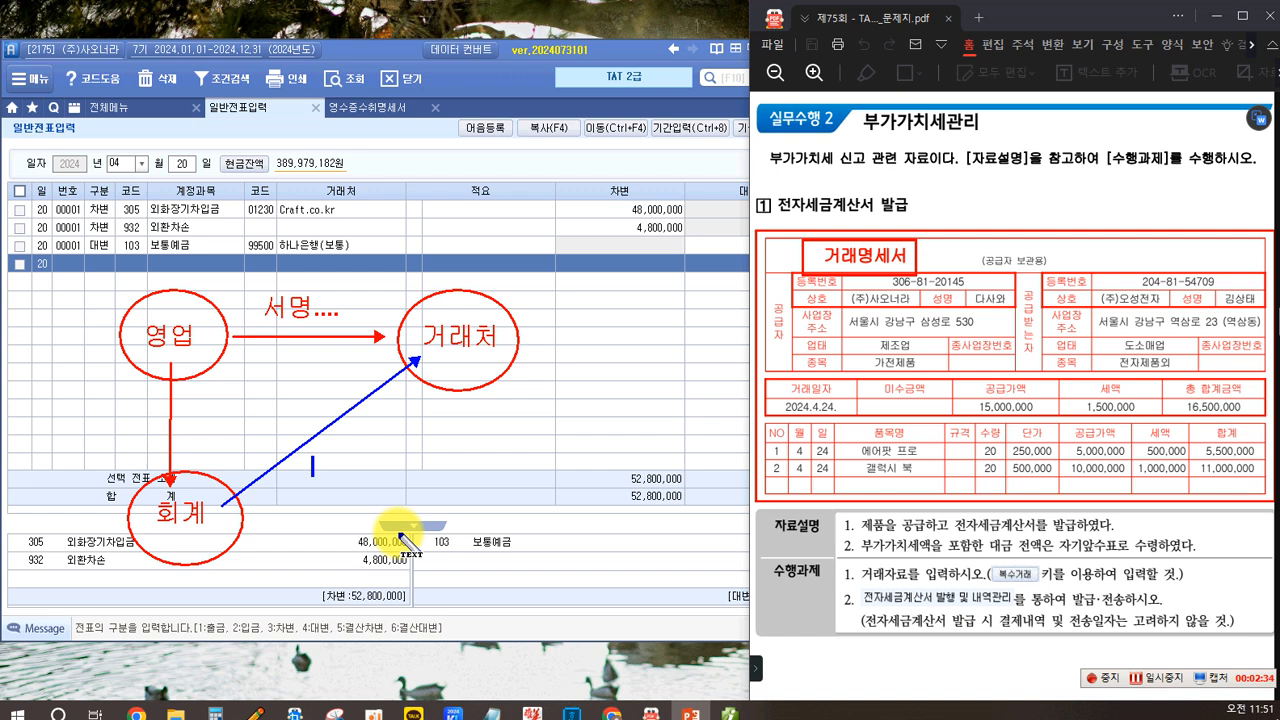
type("월하")
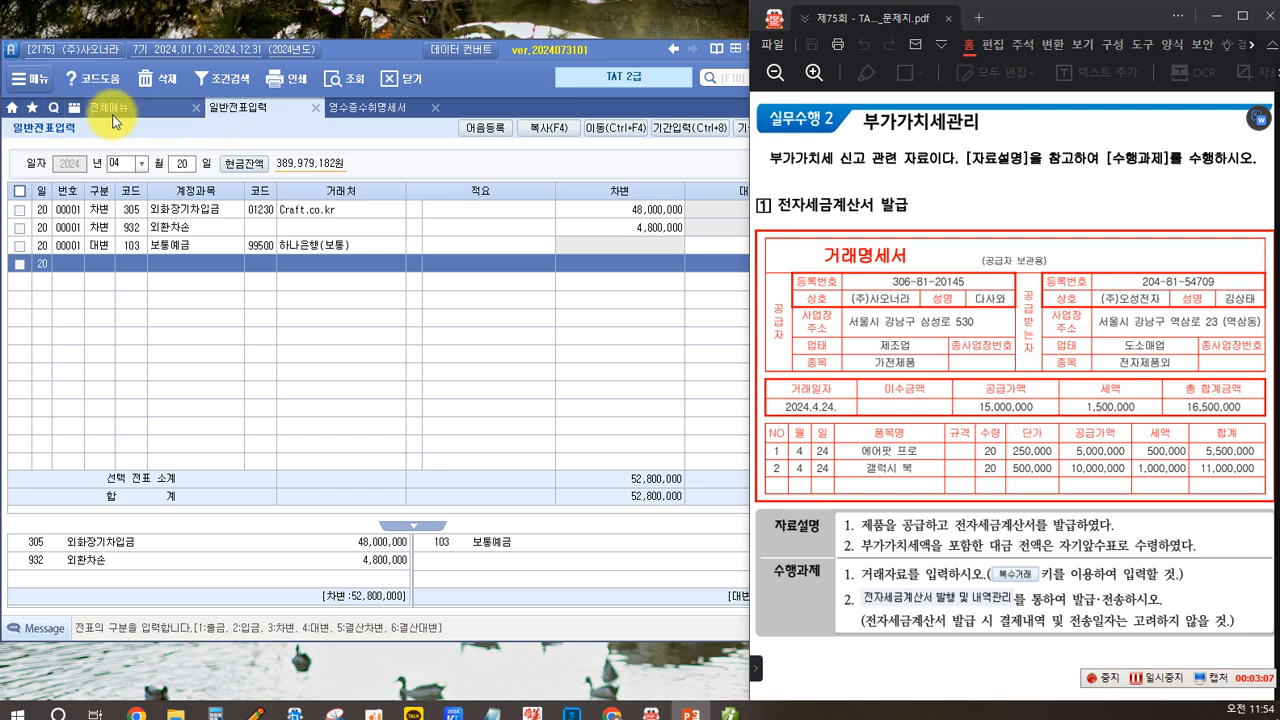
- Open the purchase-sales voucher entry screen and set the voucher date to April 24
left_click(112, 115)
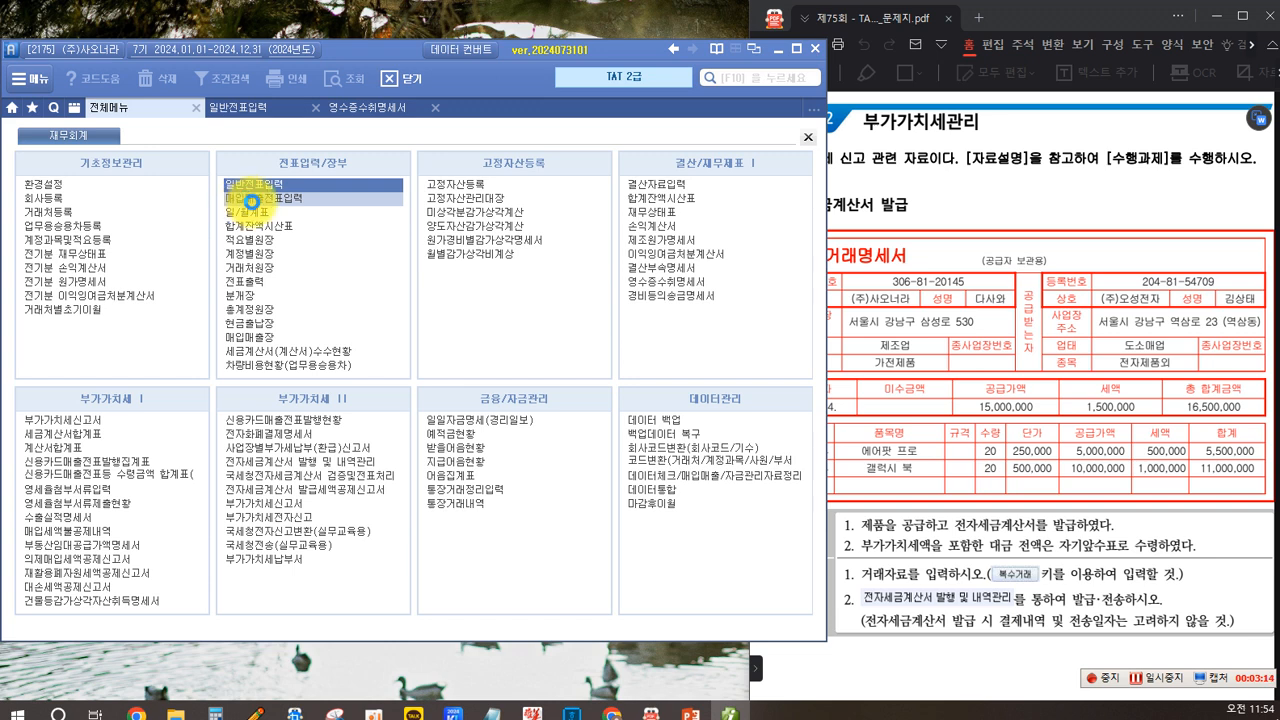
left_click(252, 199)
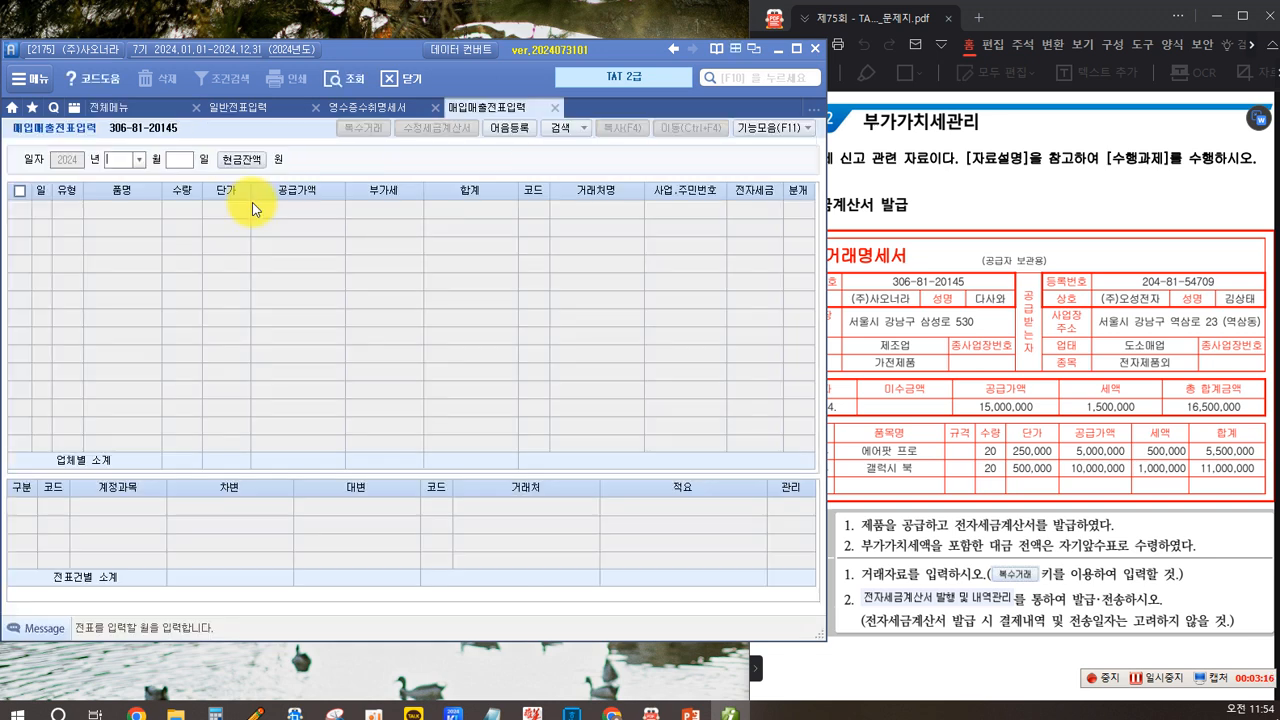
left_click(139, 159)
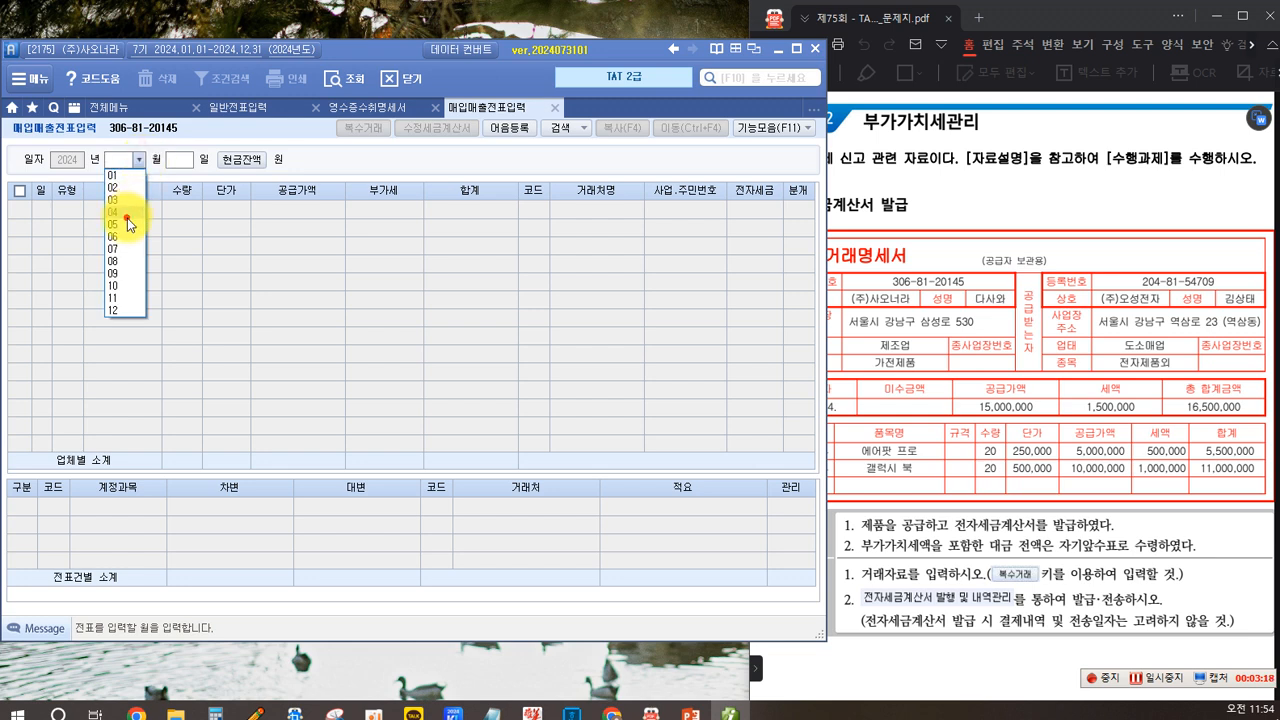
left_click(127, 216)
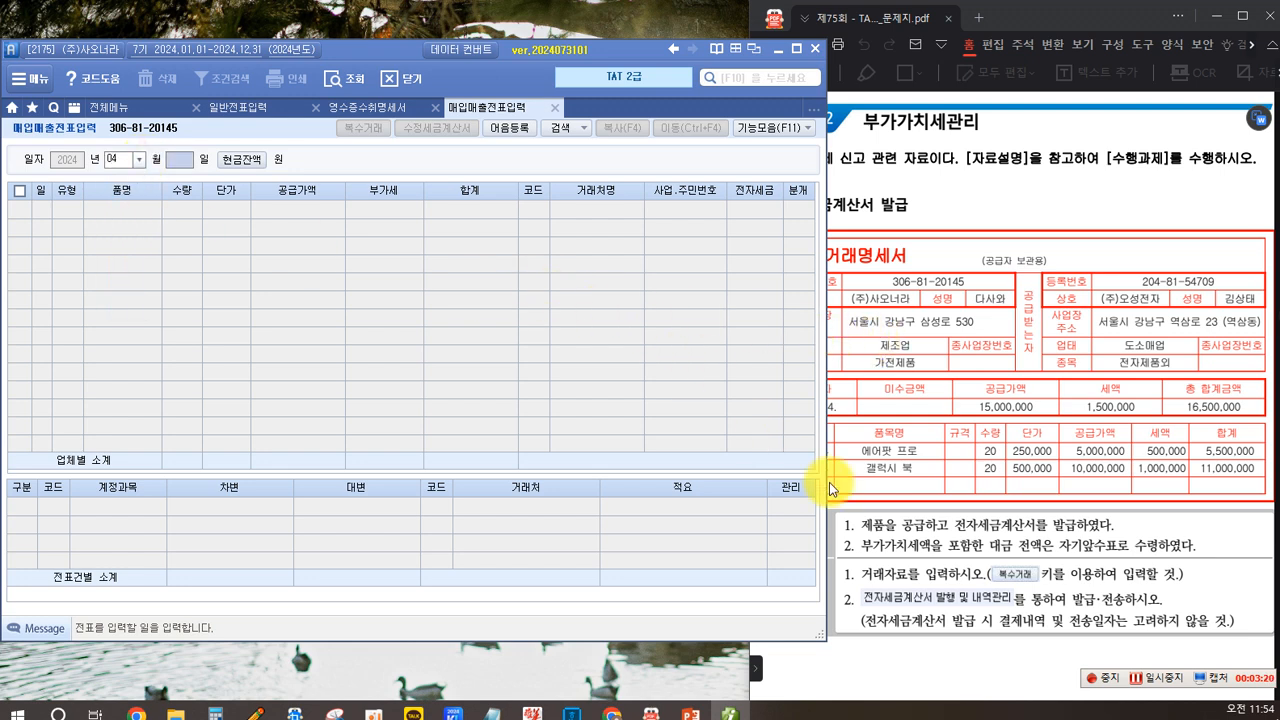
type("2")
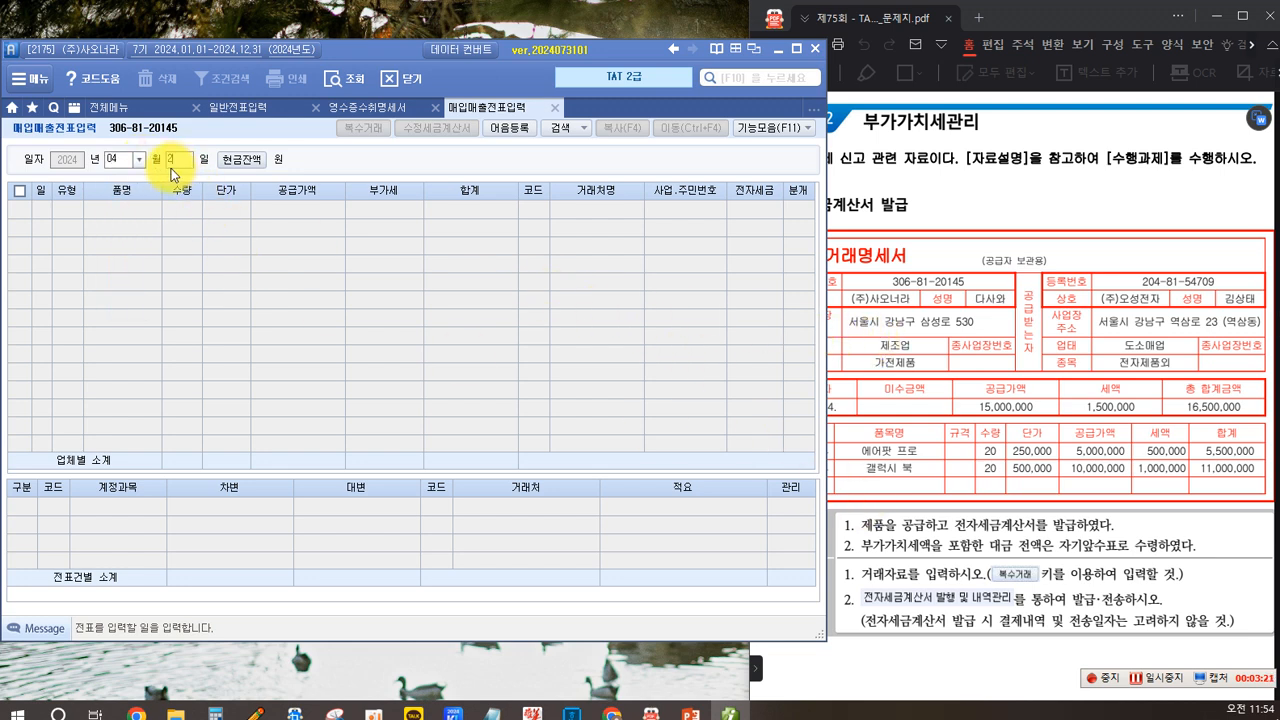
type("4")
key("Return")
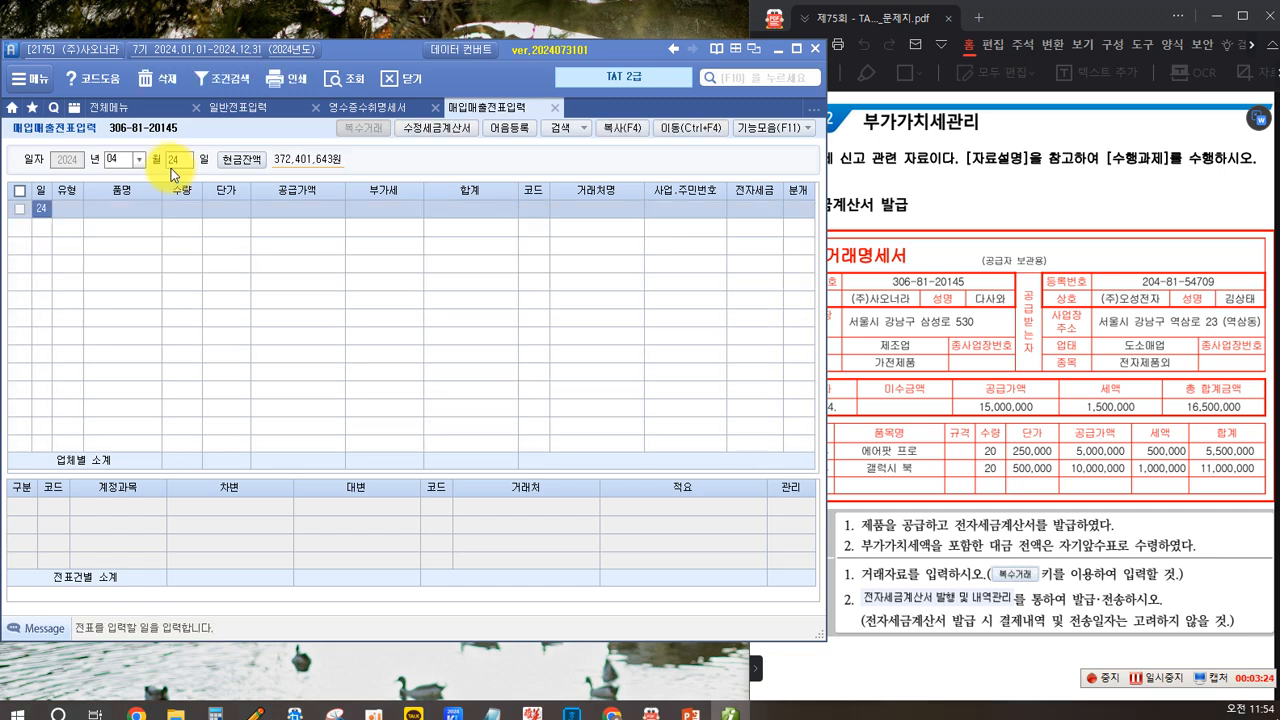
key("Return")
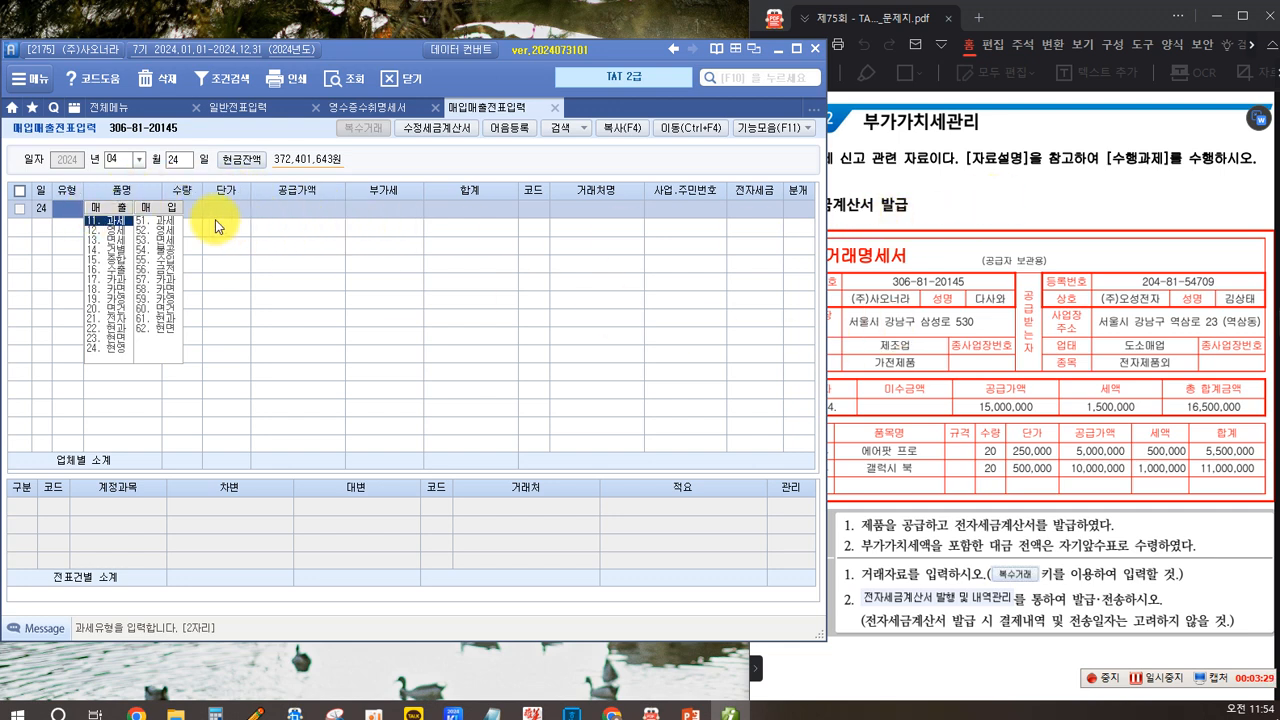
- Set the voucher type to 11 taxable sales and open the multiple-items transaction dialog
left_click(111, 228)
left_click(944, 448)
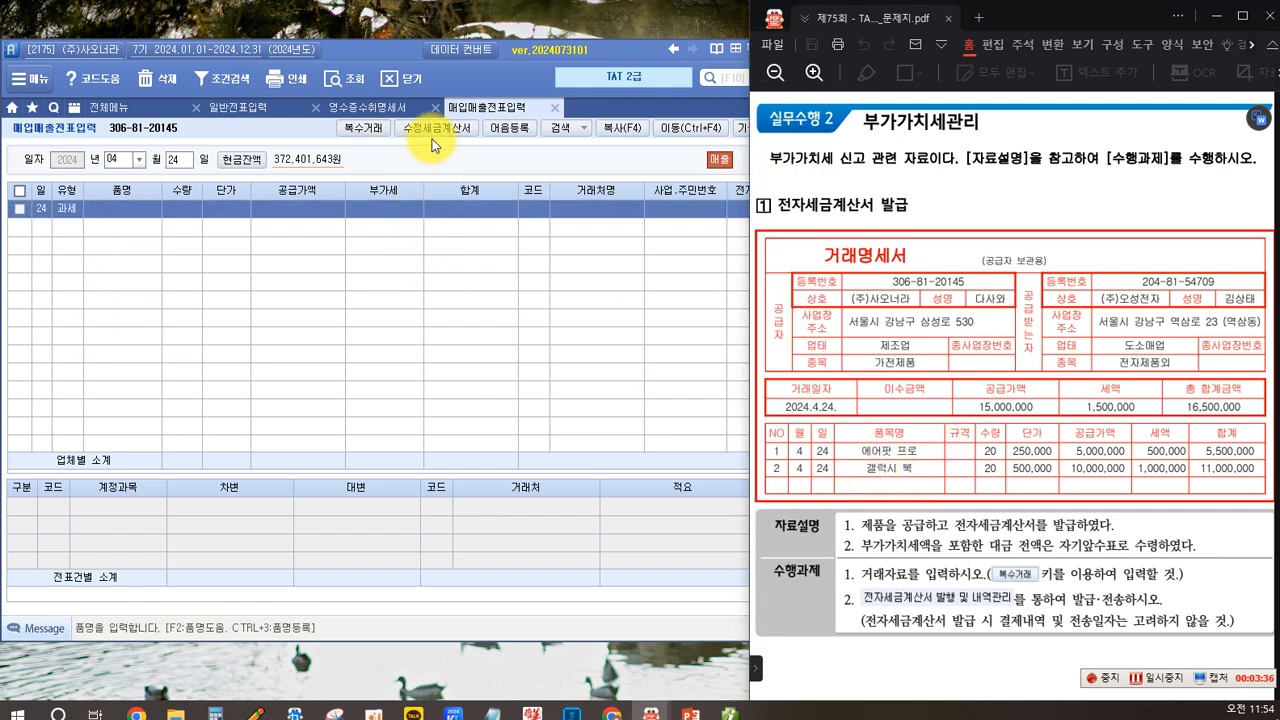
left_click(372, 136)
left_click(372, 136)
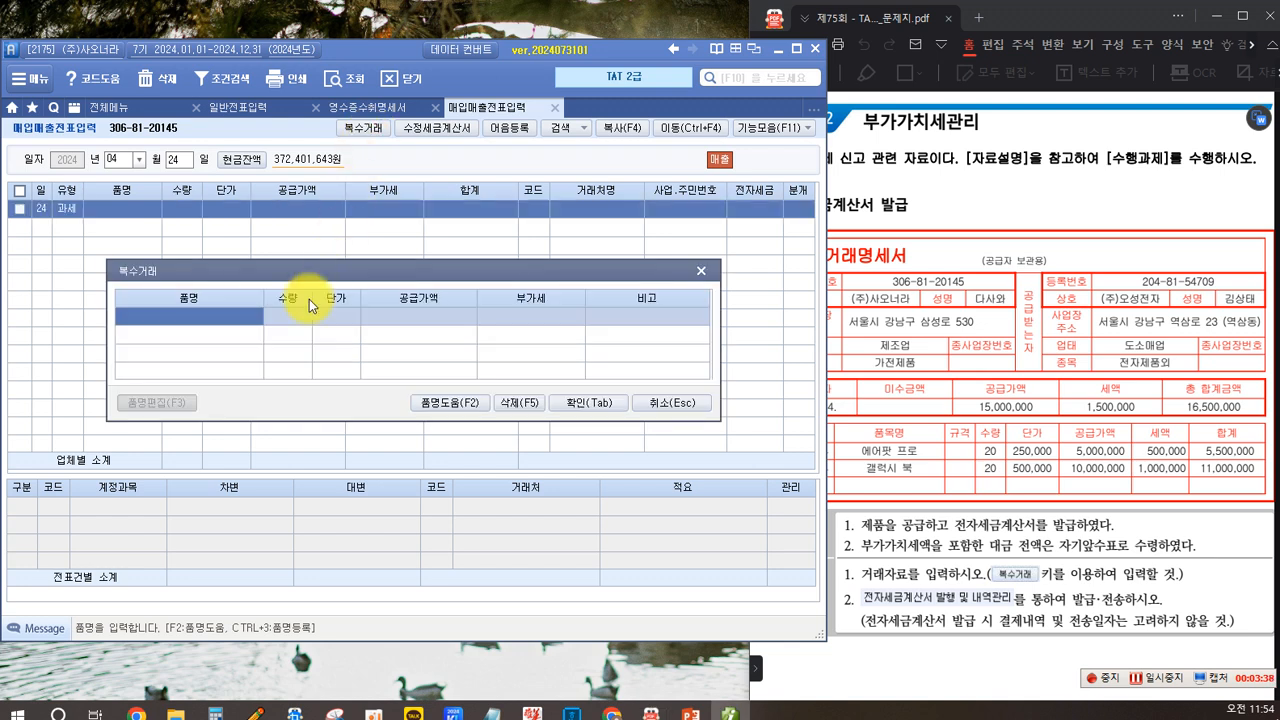
- Enter the first item 에어팟 프로 with quantity 20 and unit price 250,000
left_click(255, 322)
type("에엎")
type("팟 프")
type("로")
key("Return")
type("20")
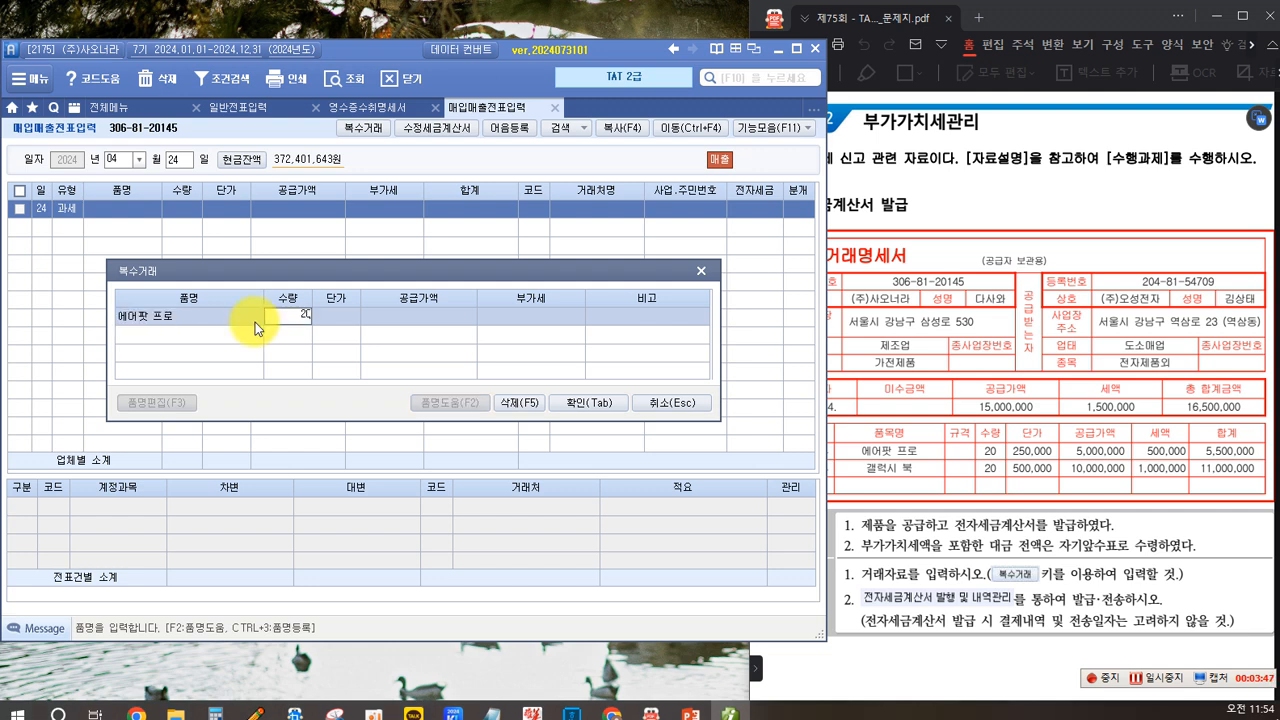
key("Return")
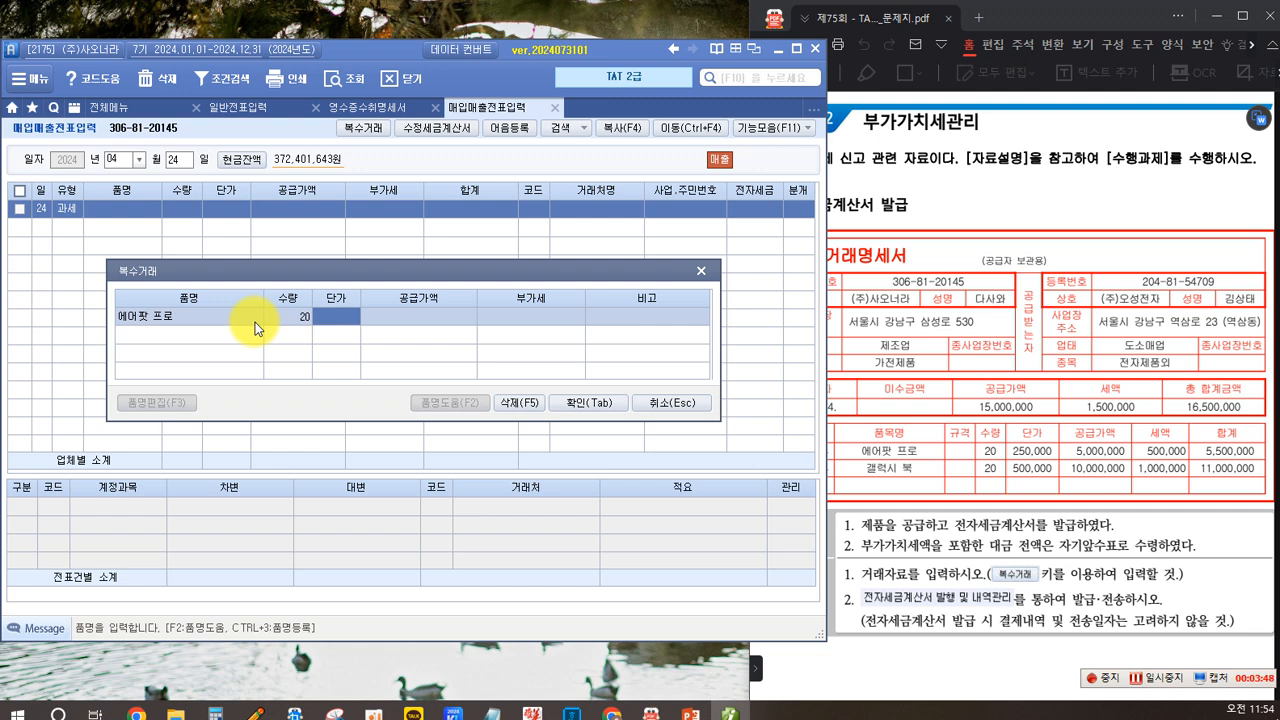
type("250000")
key("Return")
key("Return")
- Enter the second item 갤럭시 북 with quantity 20 and unit price 500,000, then confirm the multiple-items dialog
key("Return")
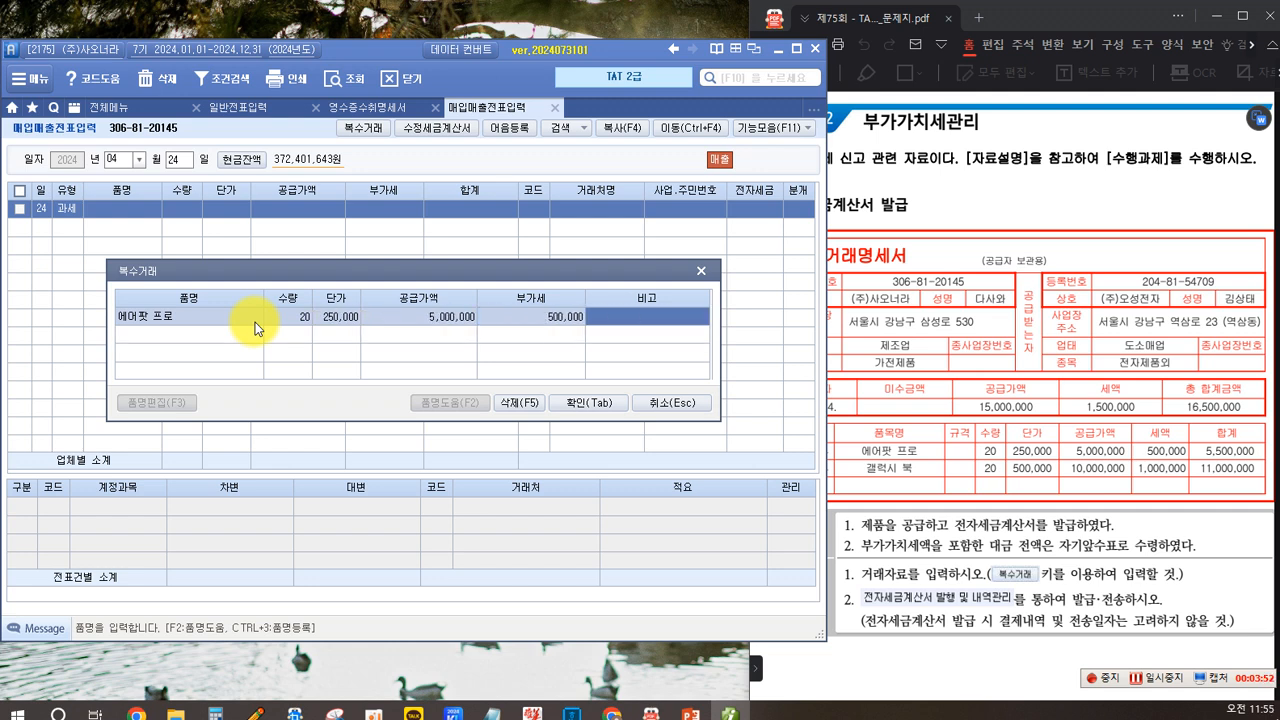
key("Return")
type("갤럭시")
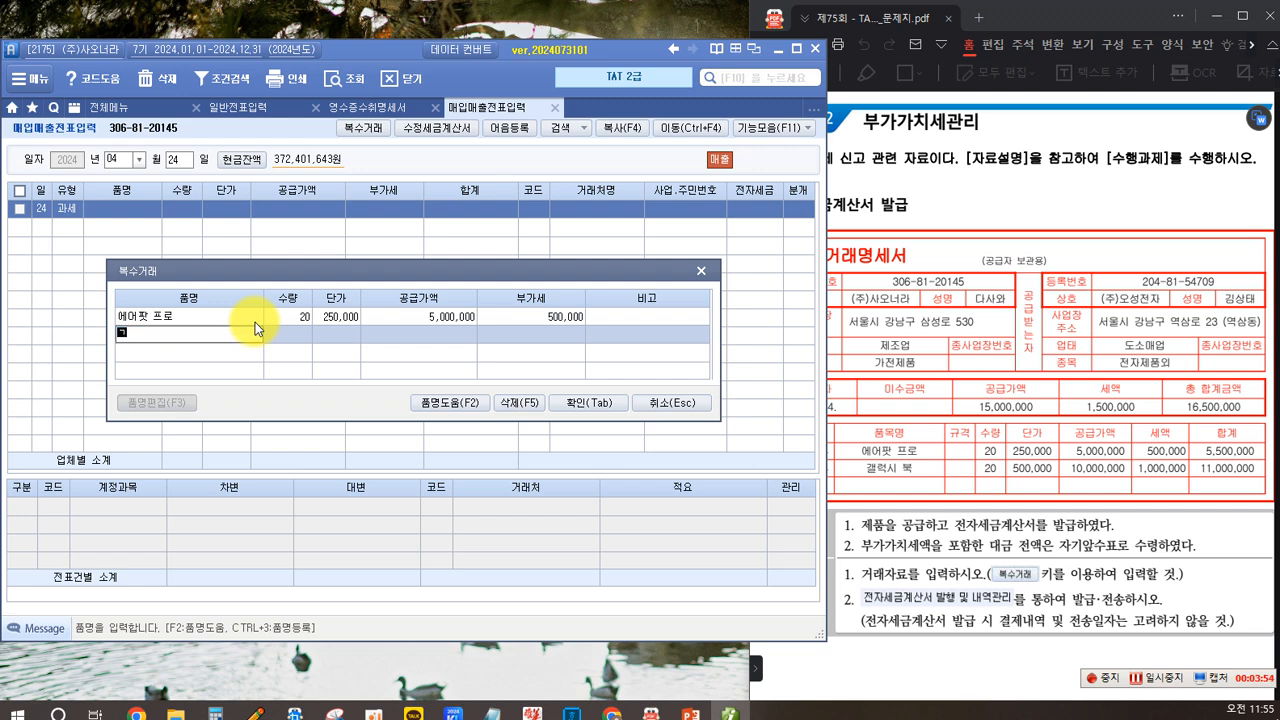
type(" 북")
key("Return")
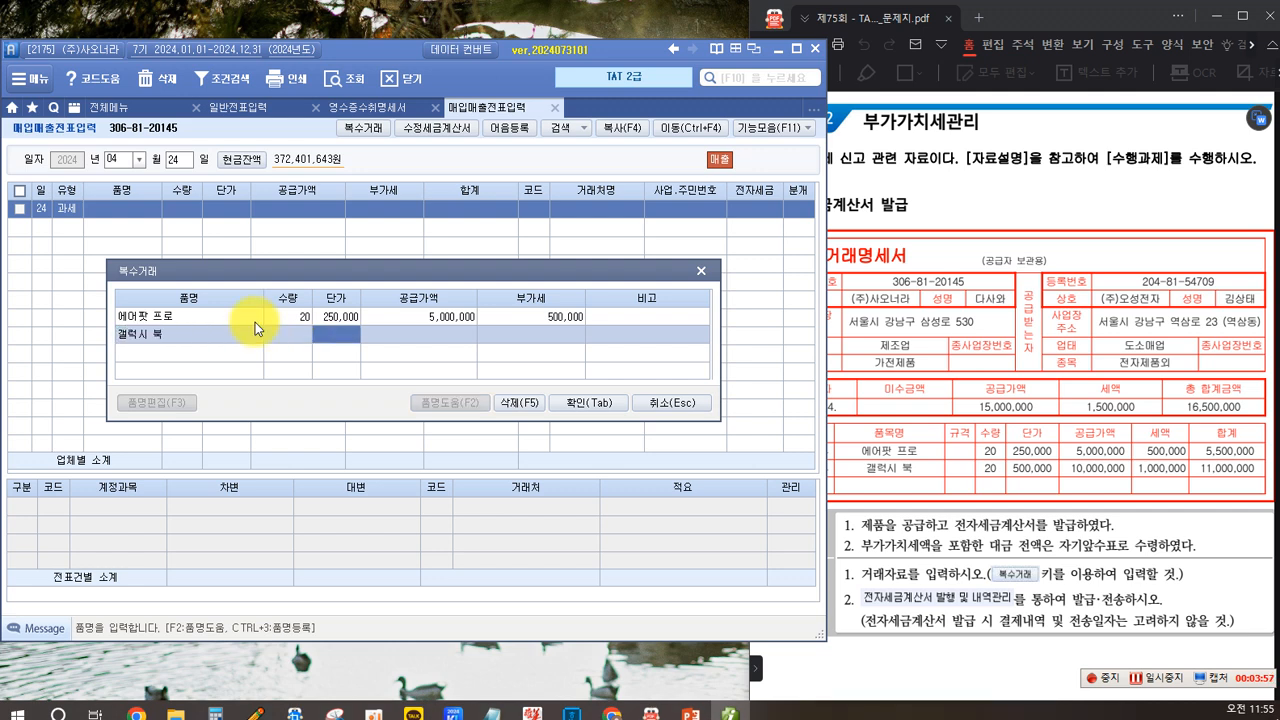
type("20")
key("Return")
type("500000")
key("Return")
key("Return")
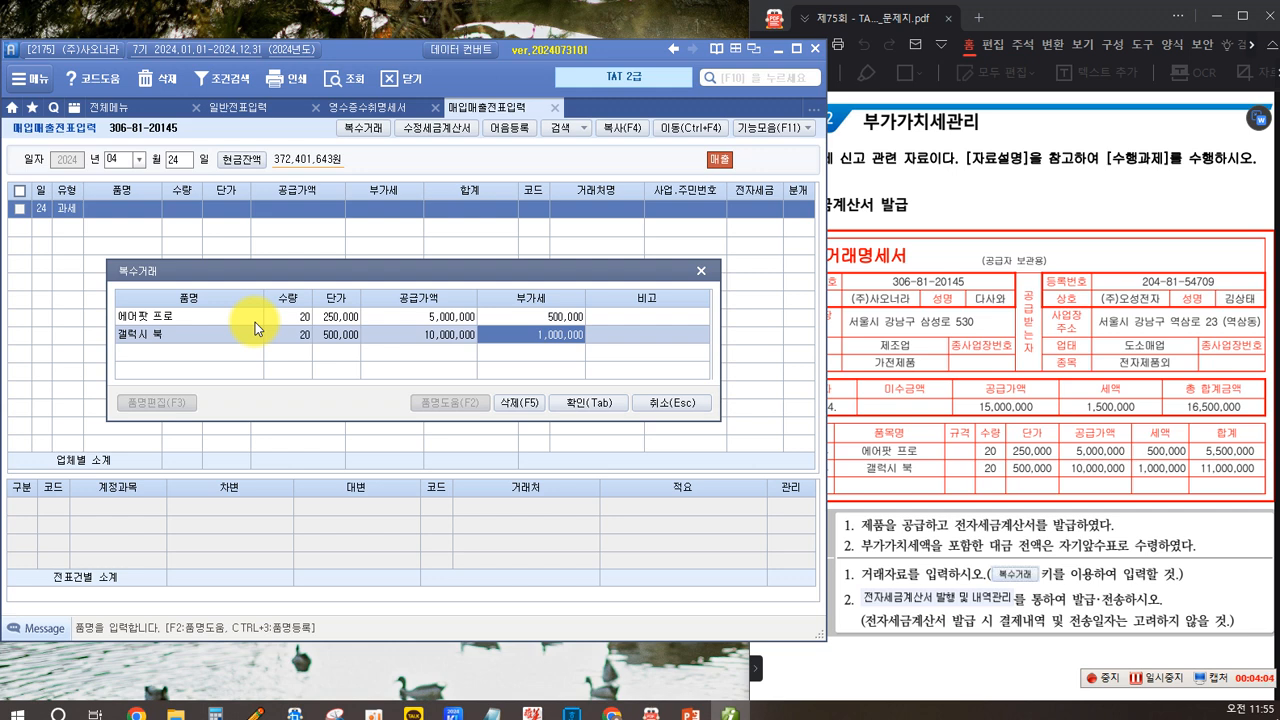
key("Return")
key("Return")
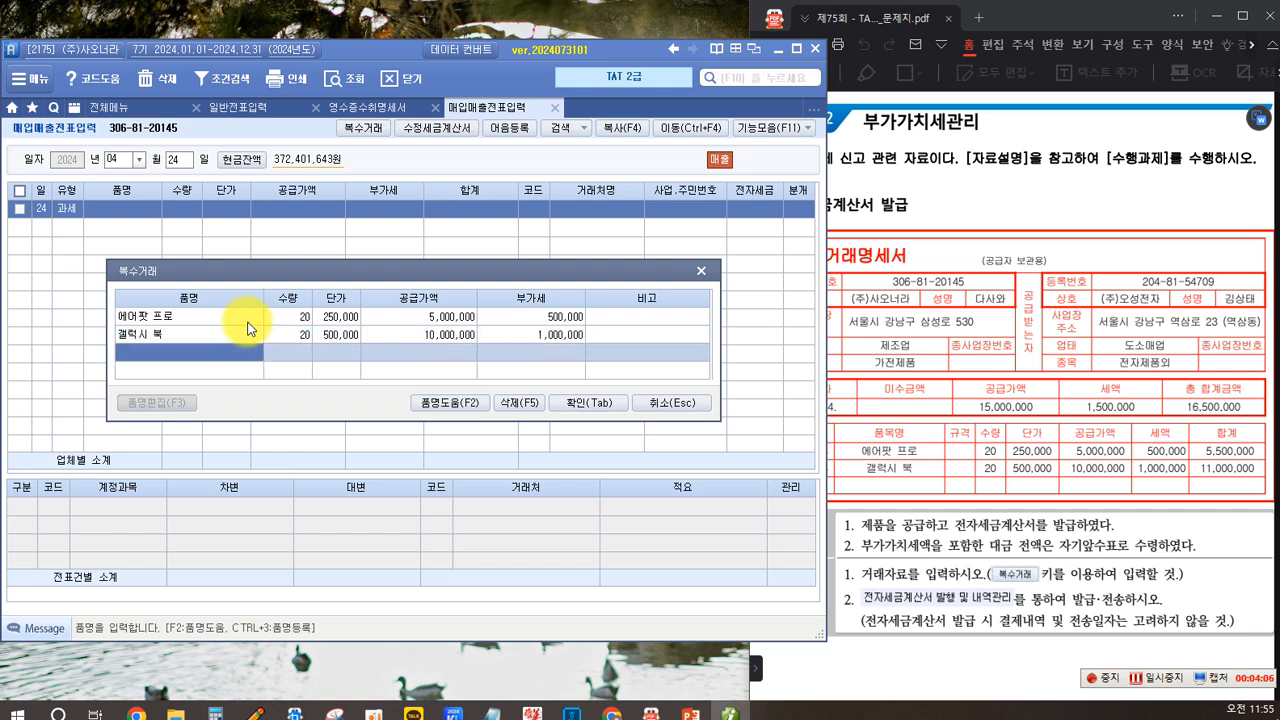
left_click(591, 404)
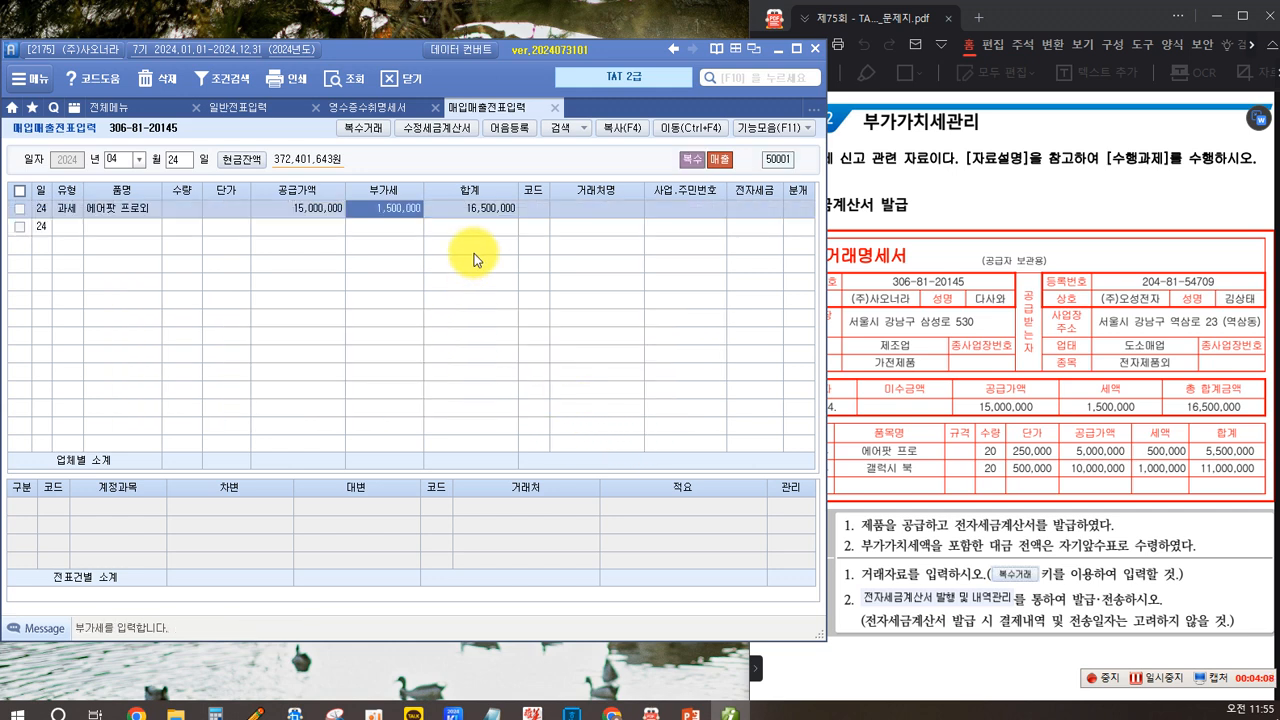
- Look up the customer by searching 오성 and select (주)오성전자 for the voucher
key("Return")
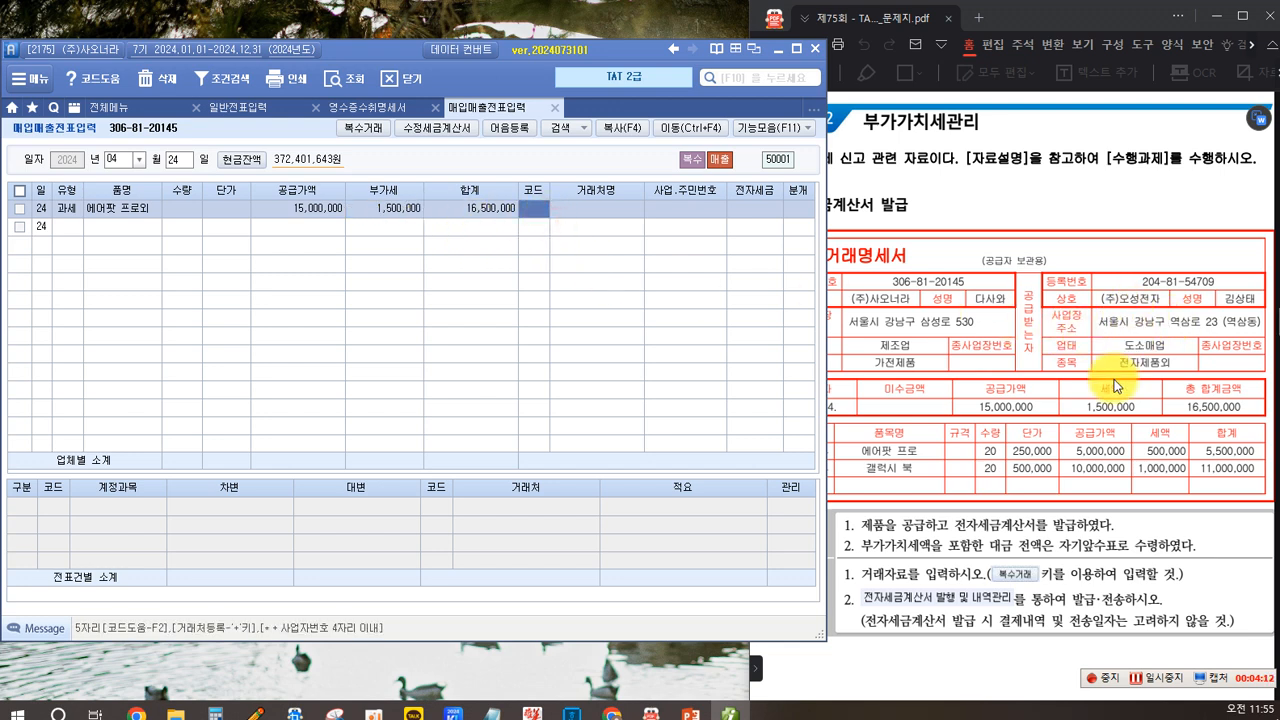
key("F2")
type("오성")
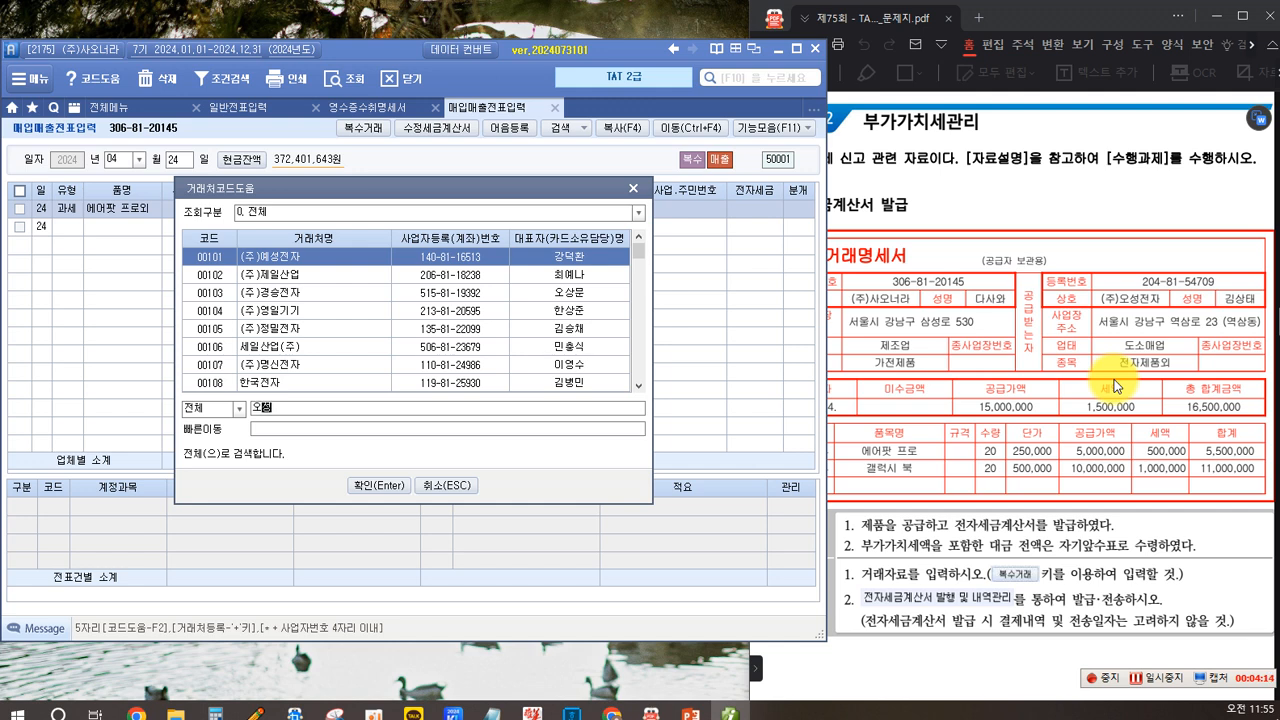
key("Return")
key("Return")
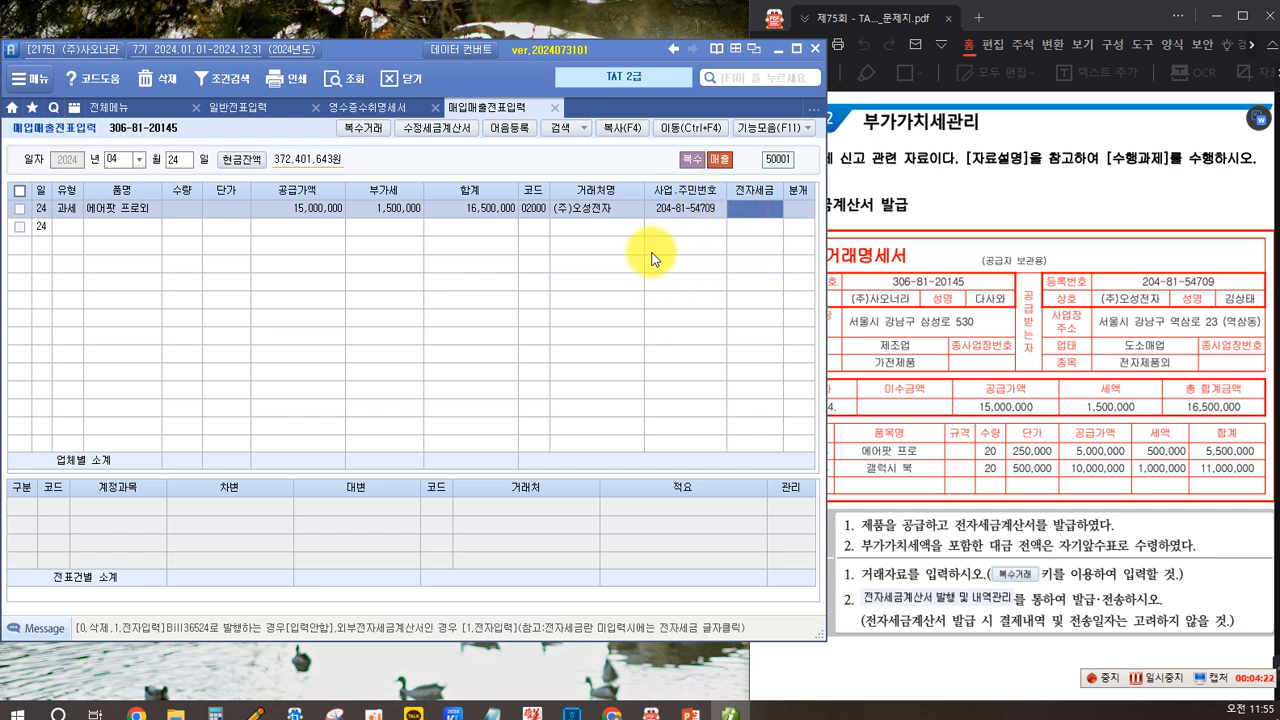
key("Return")
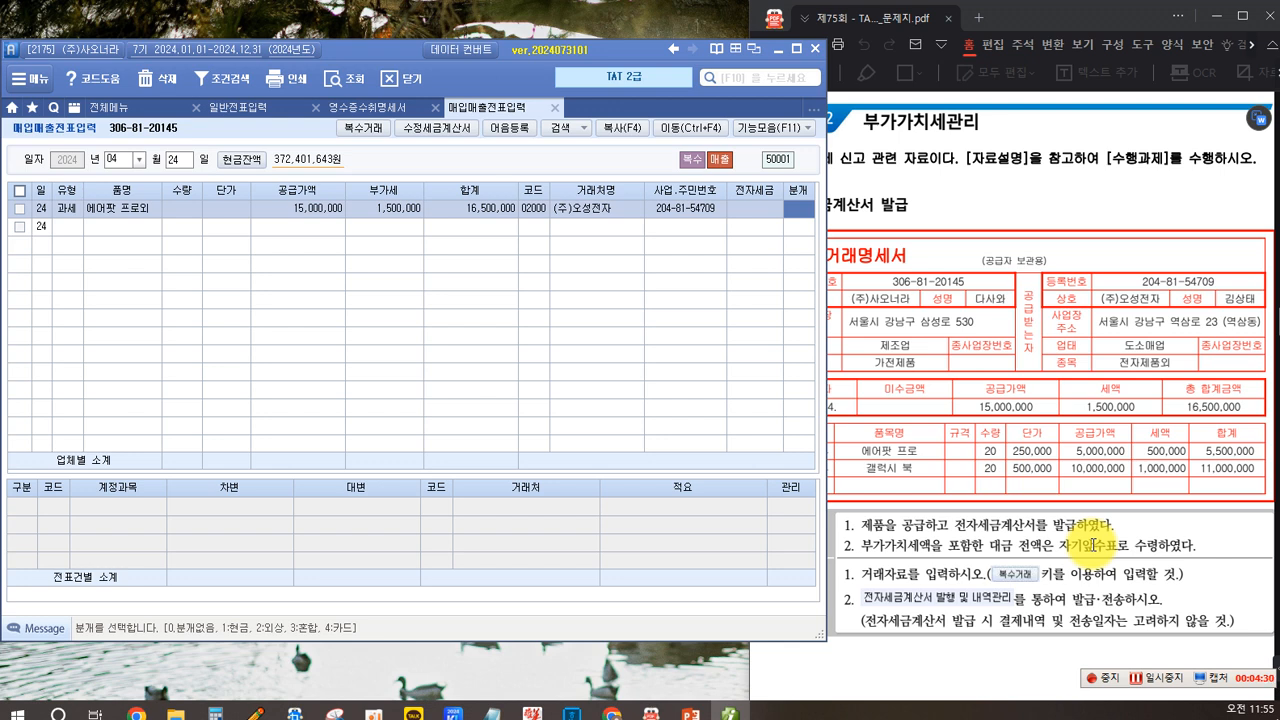
- Set the voucher's journal entry type to 1 (cash)
type("1")
key("Return")
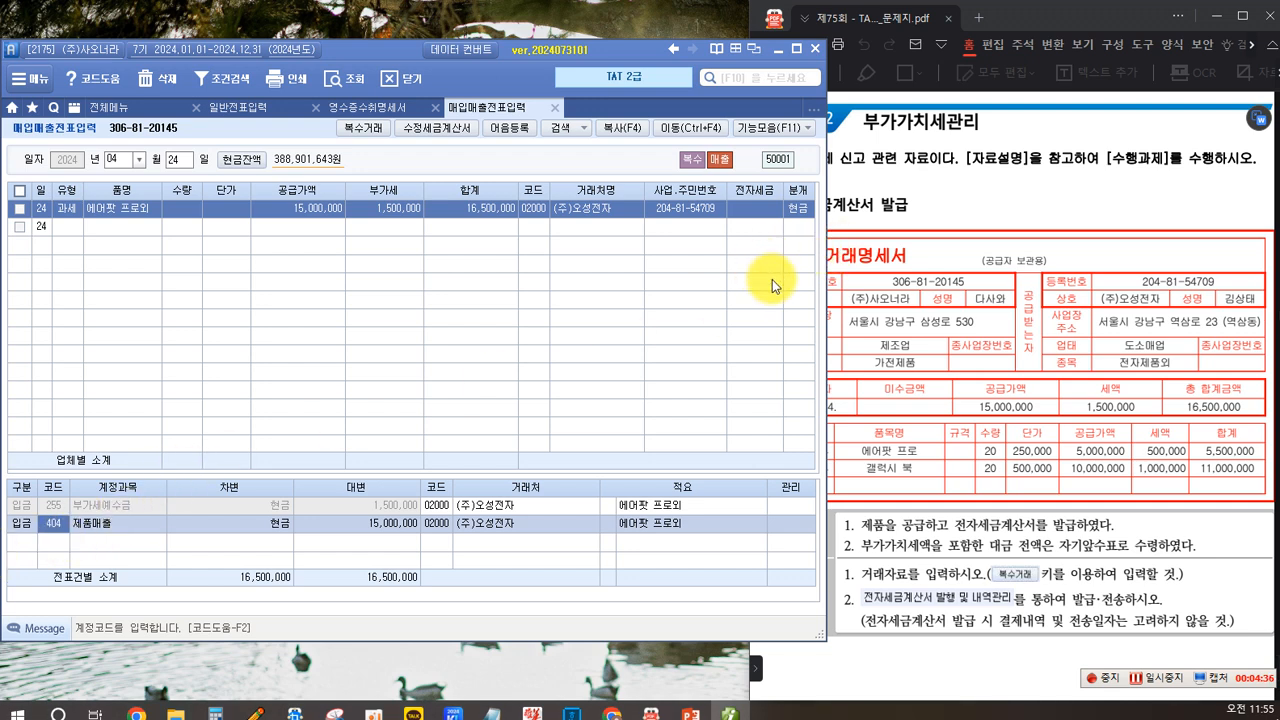
- Open the e-tax invoice issuance and history management screen and query sales from 2024-04-20 to 04-20
left_click(105, 107)
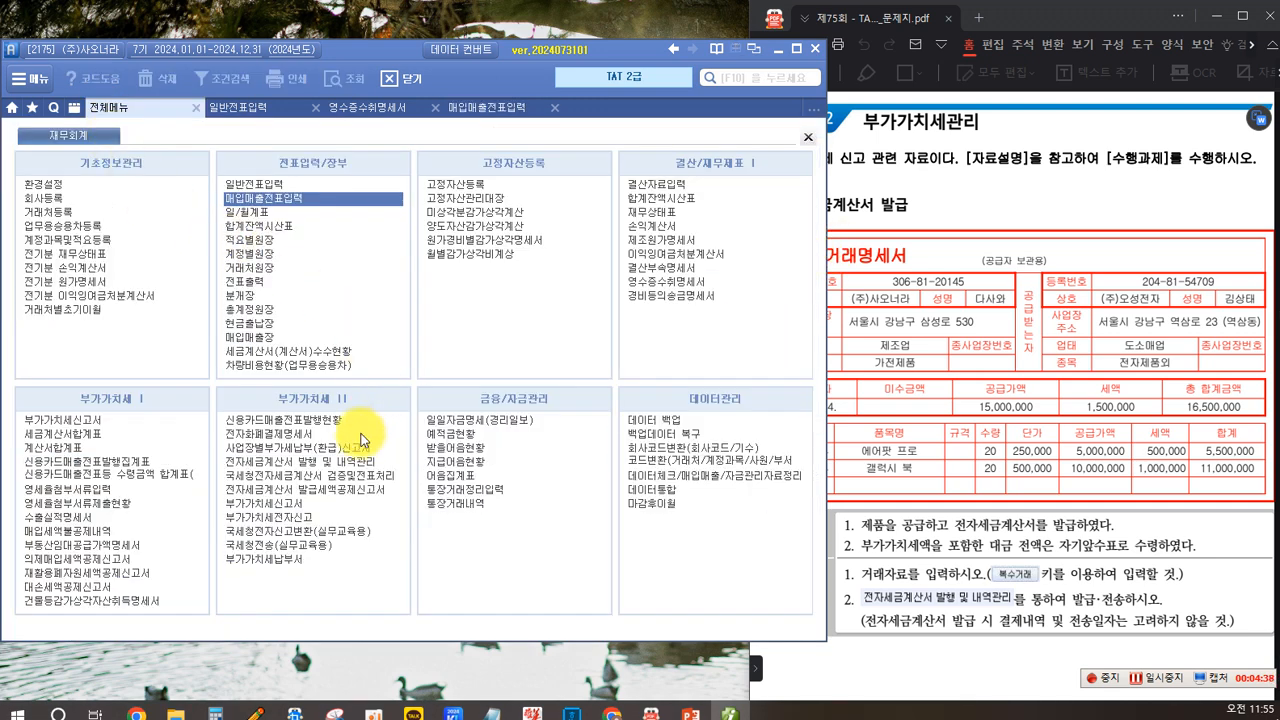
left_click(273, 462)
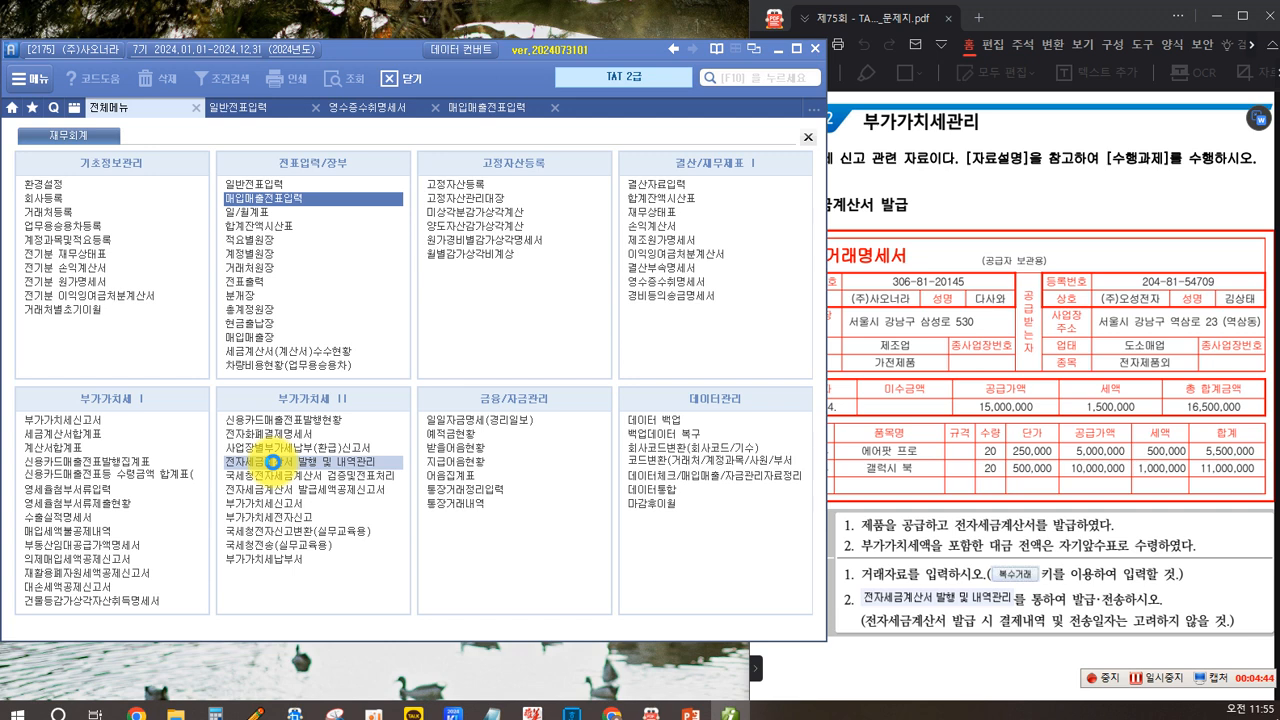
left_click(143, 190)
type("04")
type("20")
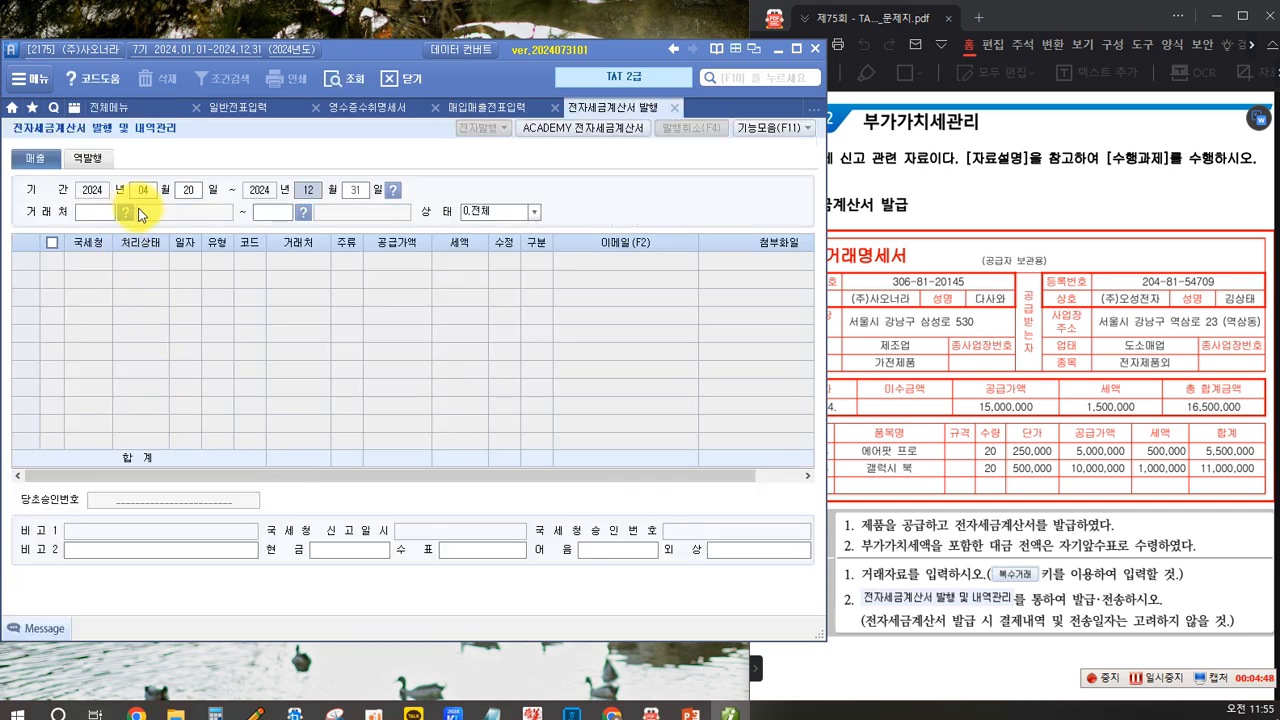
type("0420")
key("Return")
key("Return")
key("Return")
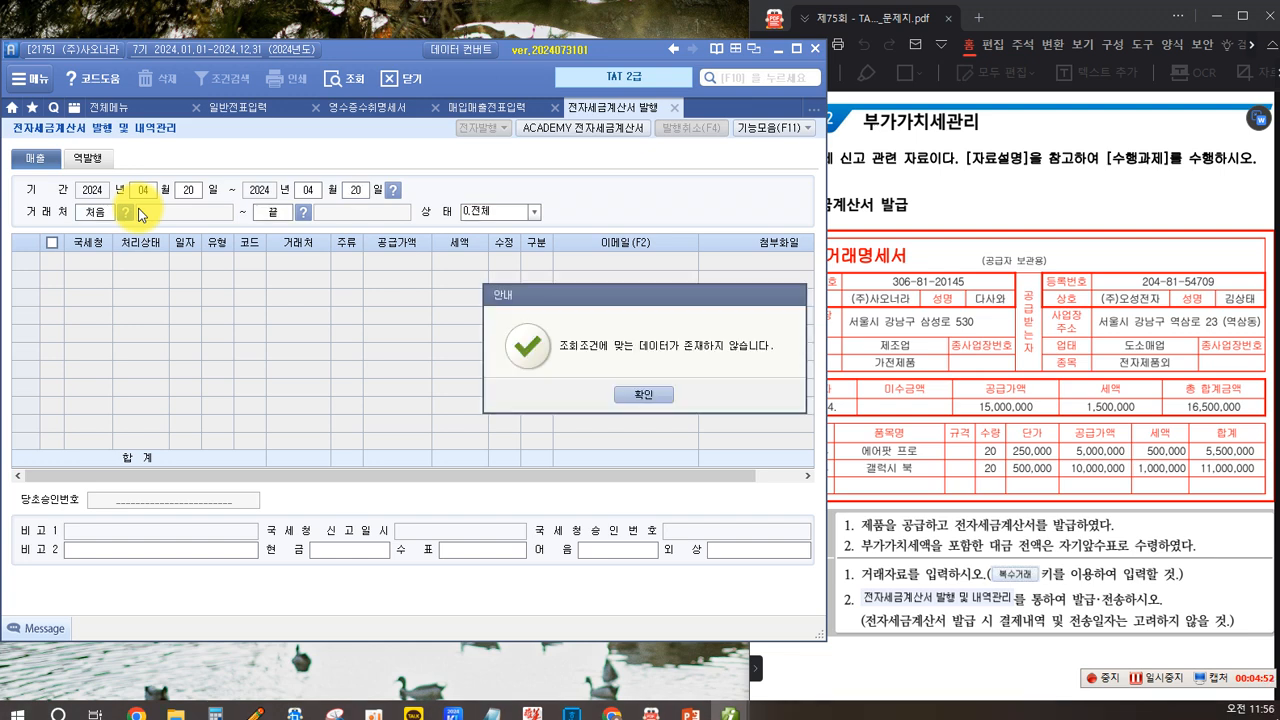
left_click(613, 390)
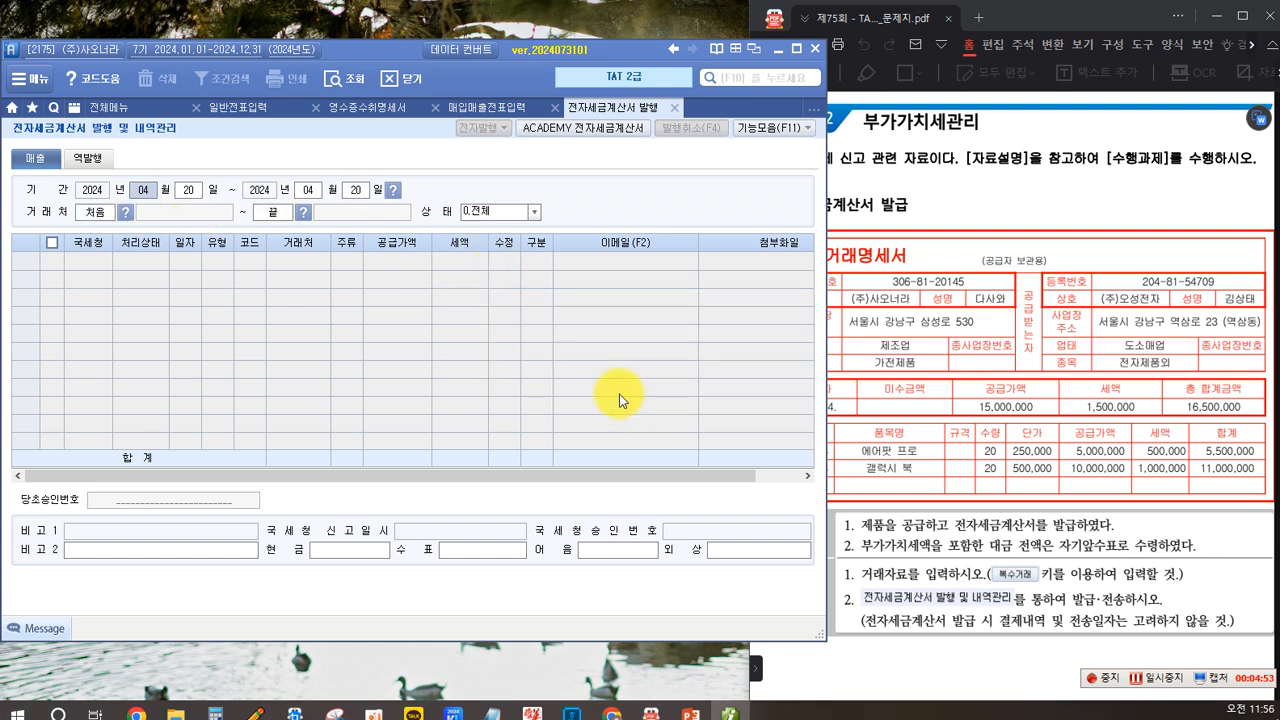
left_click(868, 446)
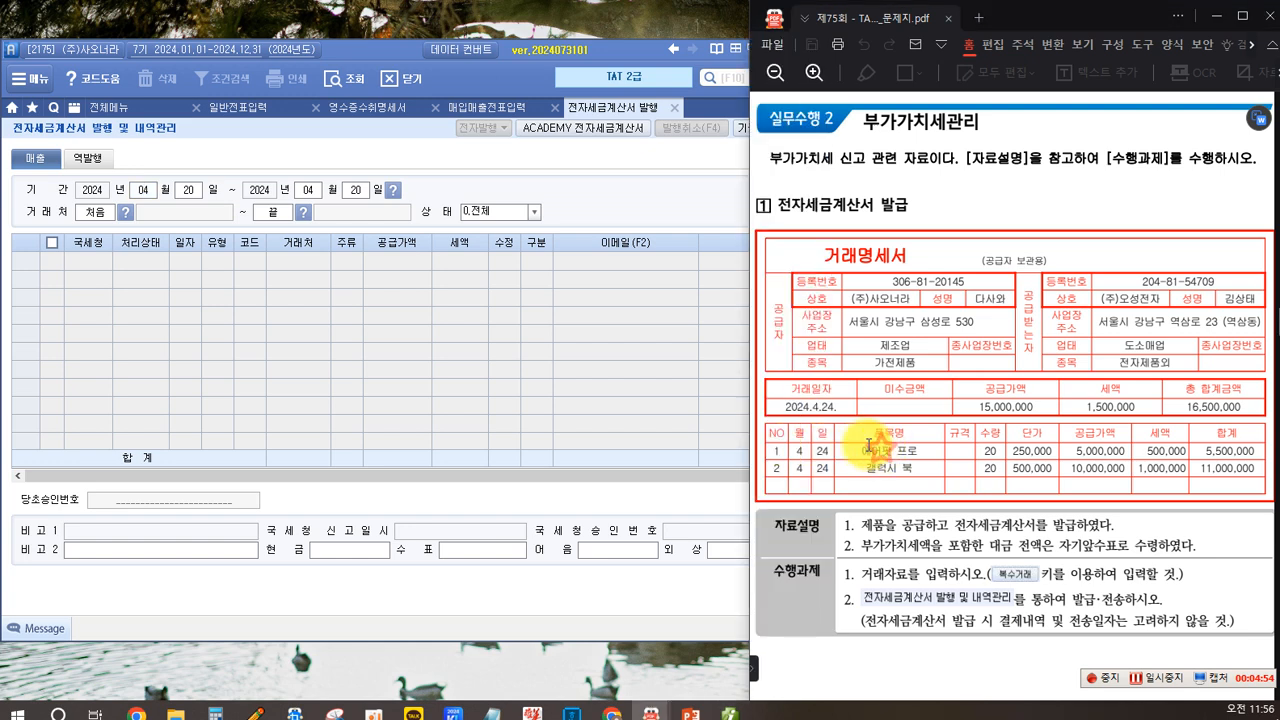
- Change the query period to April 24 through April 24 and search for the invoice
left_click(188, 190)
type("24")
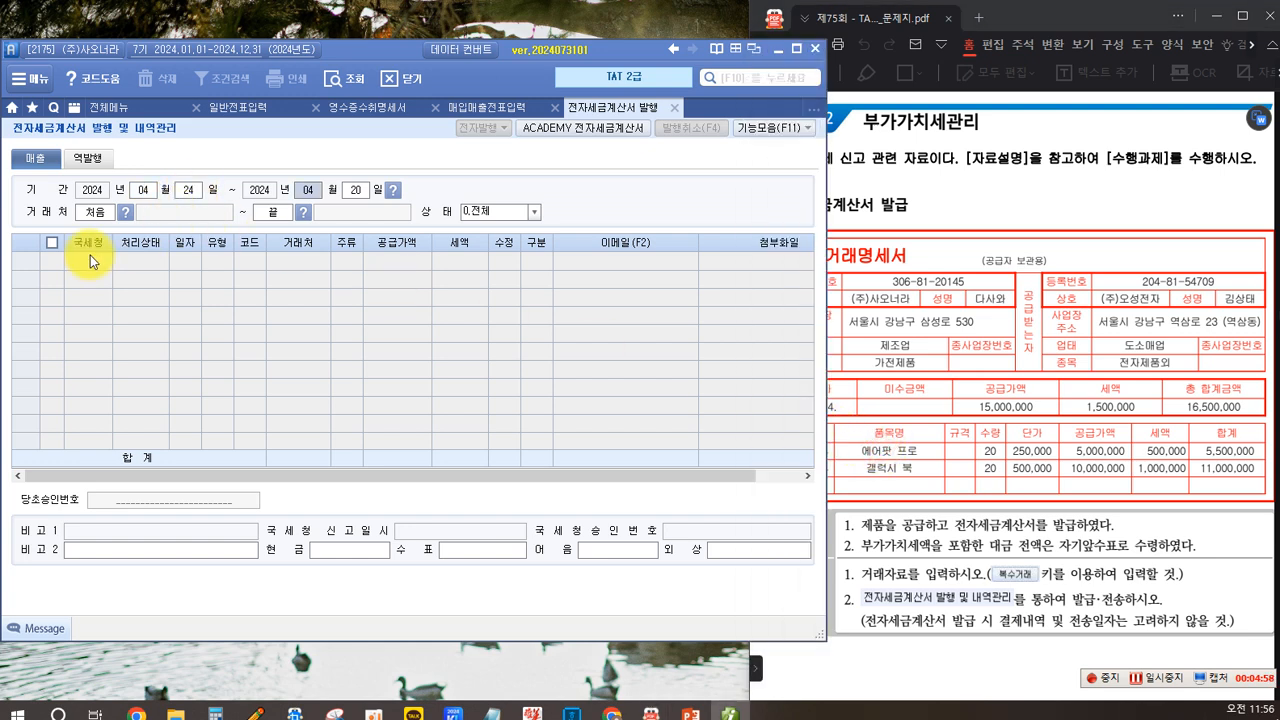
left_click(366, 196)
type("24")
key("Return")
key("Return")
key("Return")
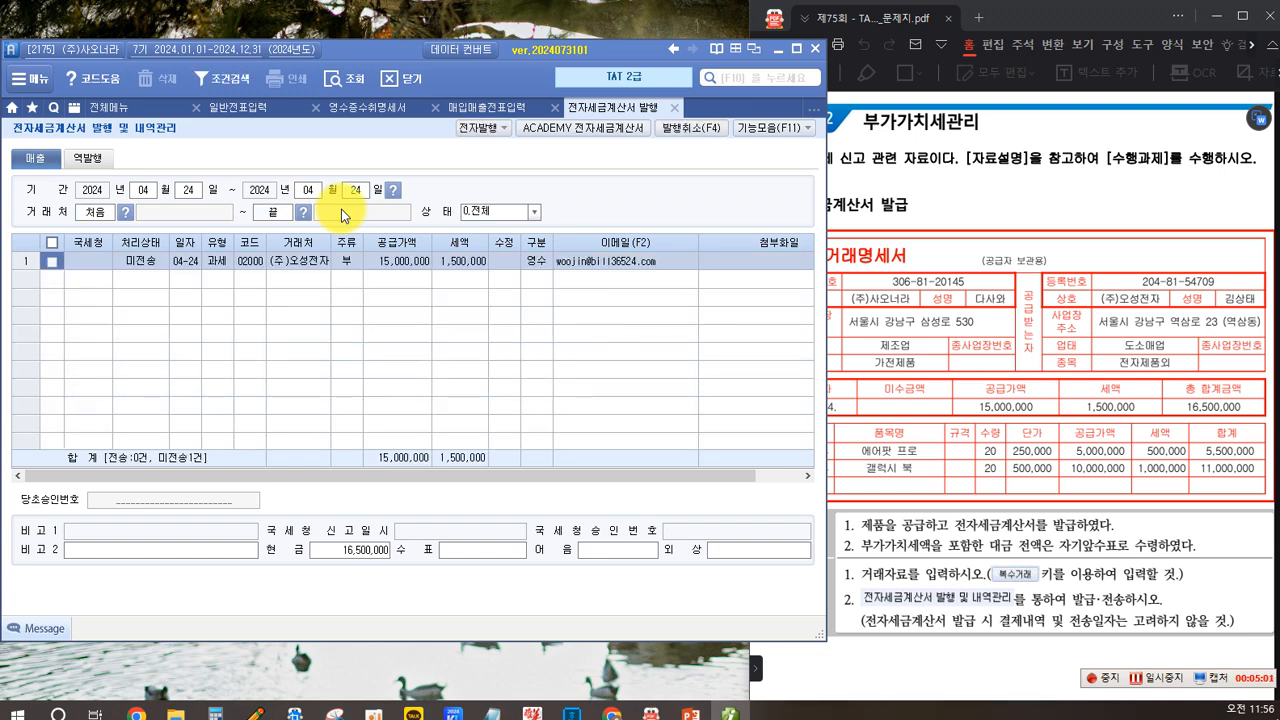
- Select the April 24 invoice for (주)오성전자 and issue it electronically, confirming the login and issuance
left_click(48, 262)
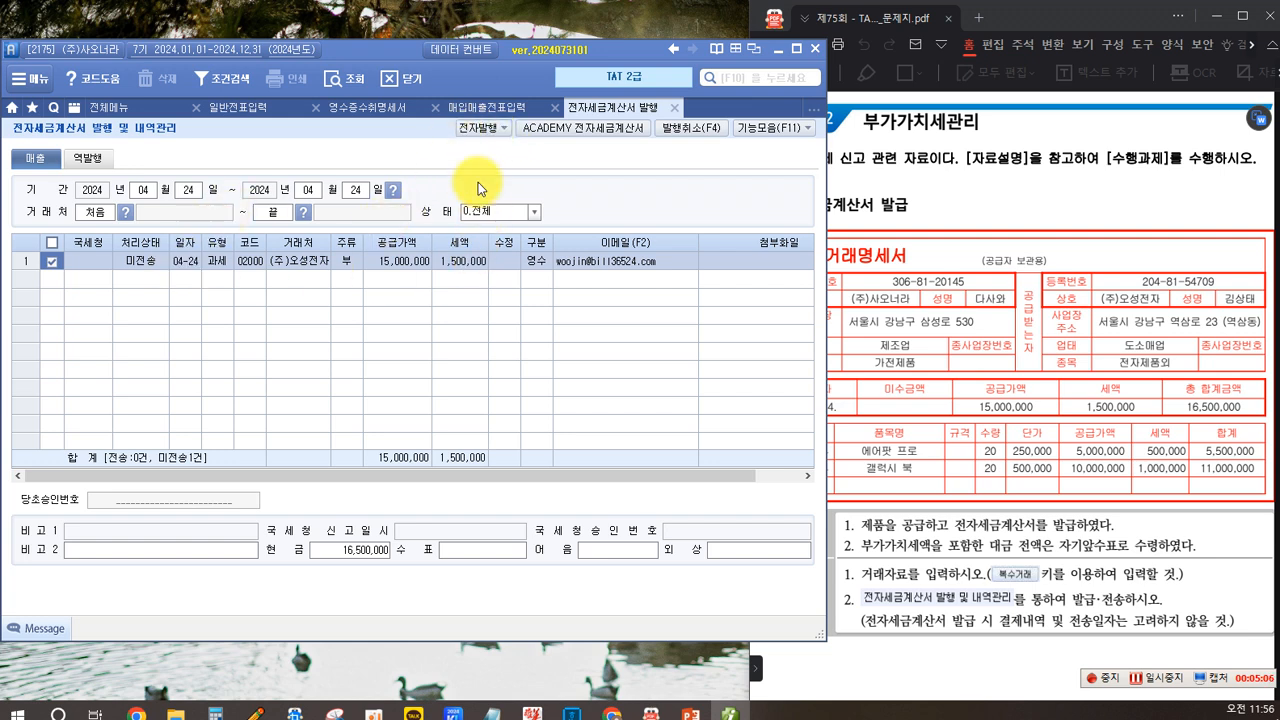
left_click(474, 128)
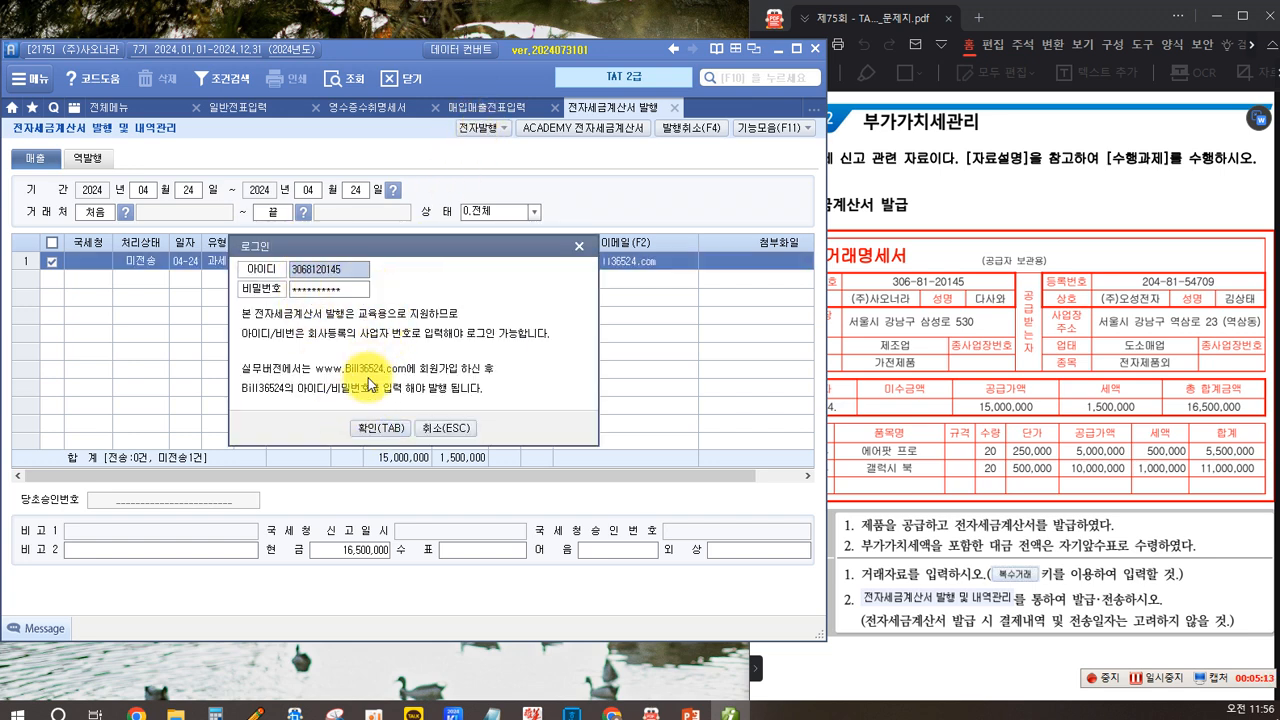
left_click(390, 428)
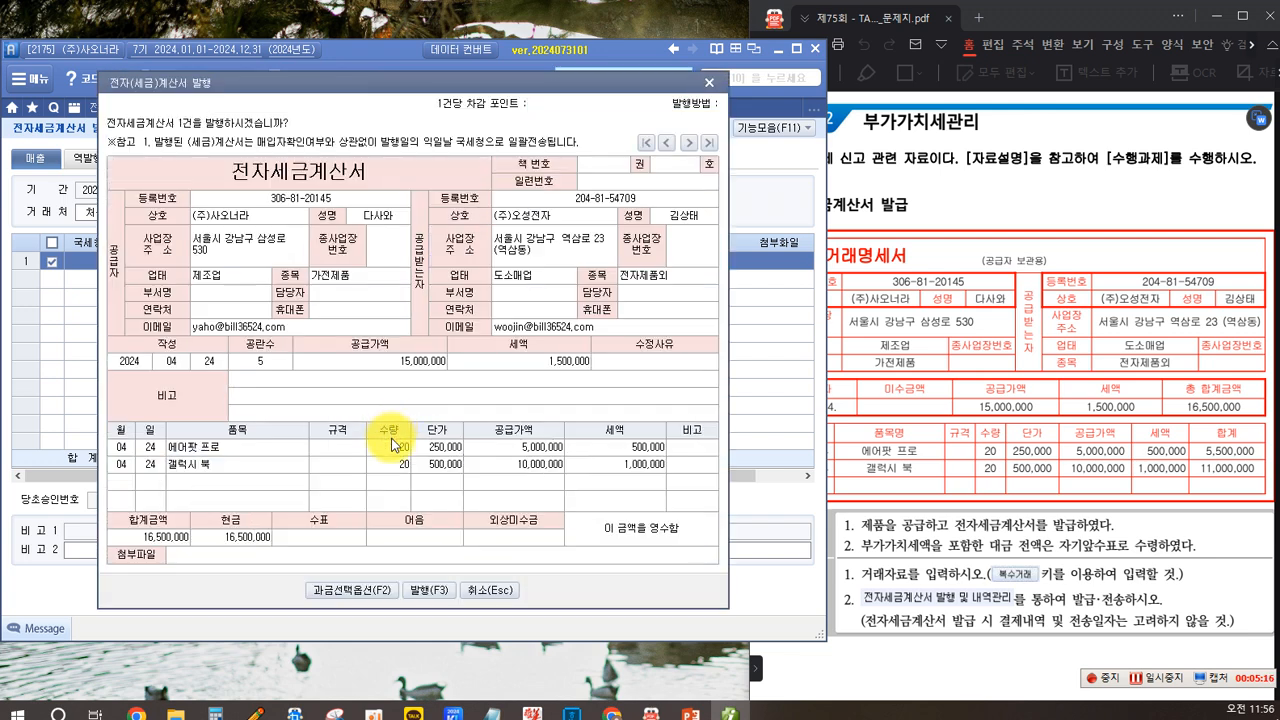
left_click(424, 588)
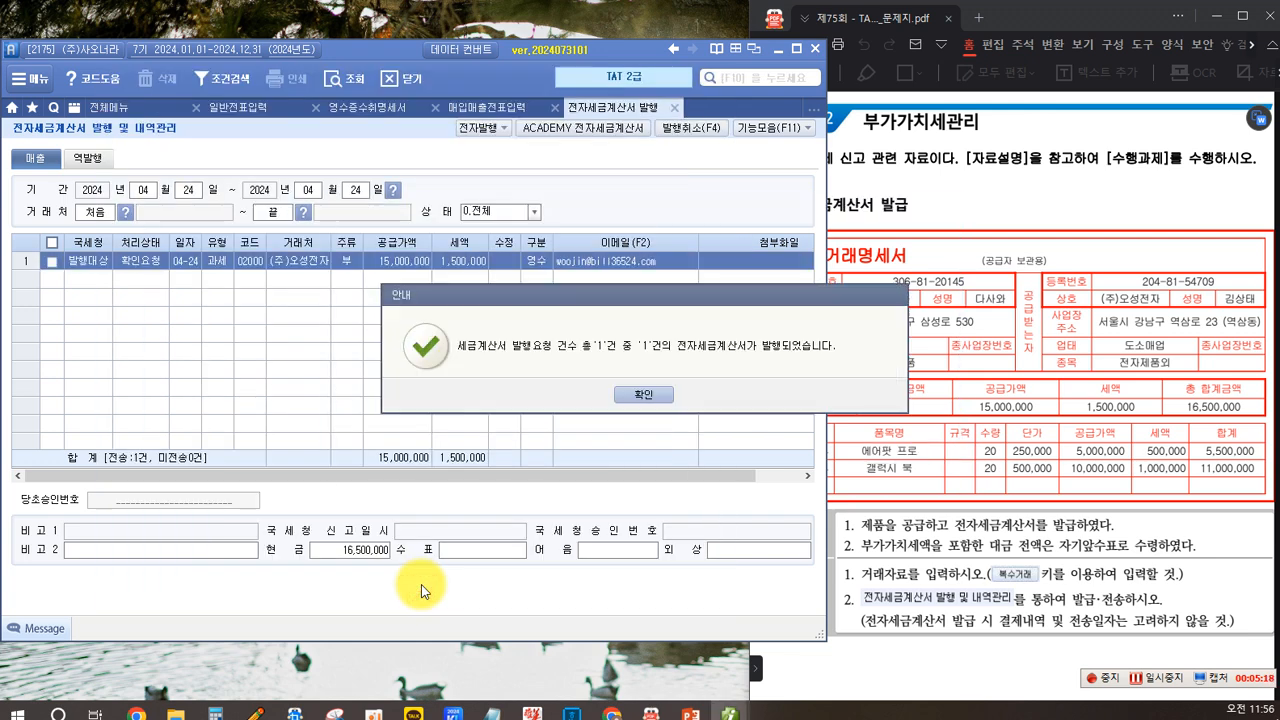
left_click(632, 398)
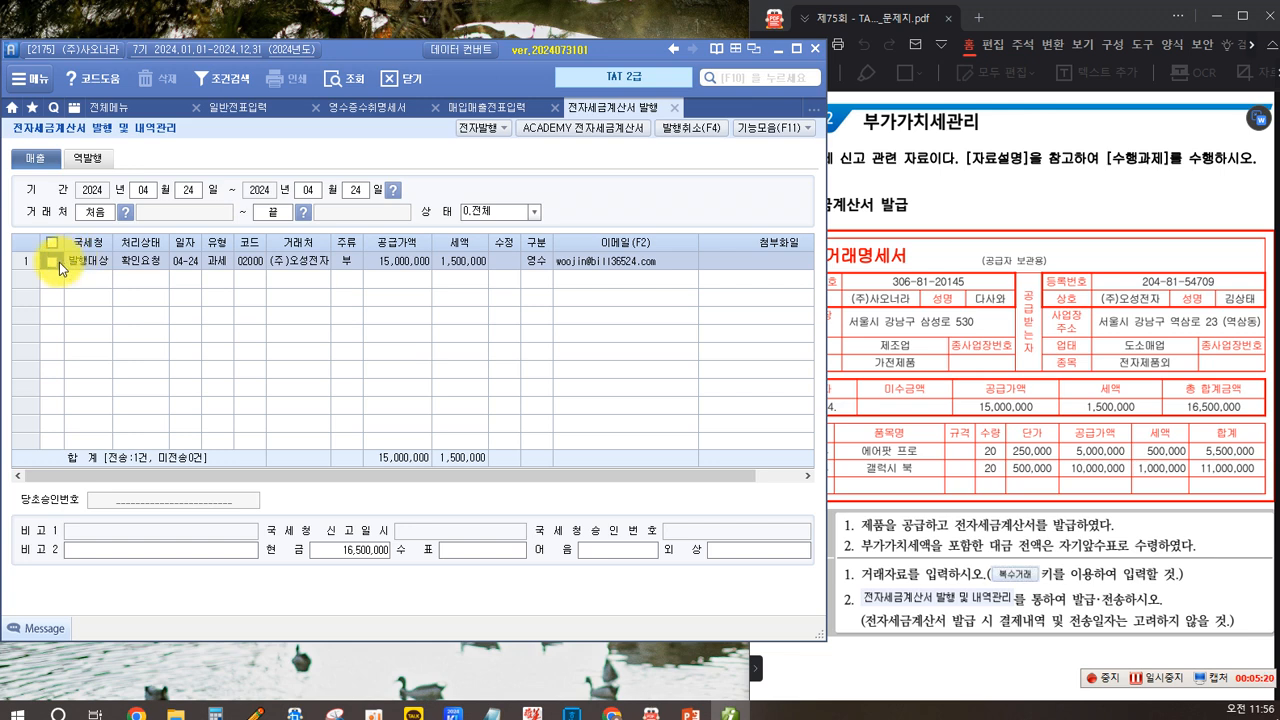
- Issue the selected invoice through the ACADEMY e-tax invoice window by querying sales and transmitting it, then close the window
left_click(50, 262)
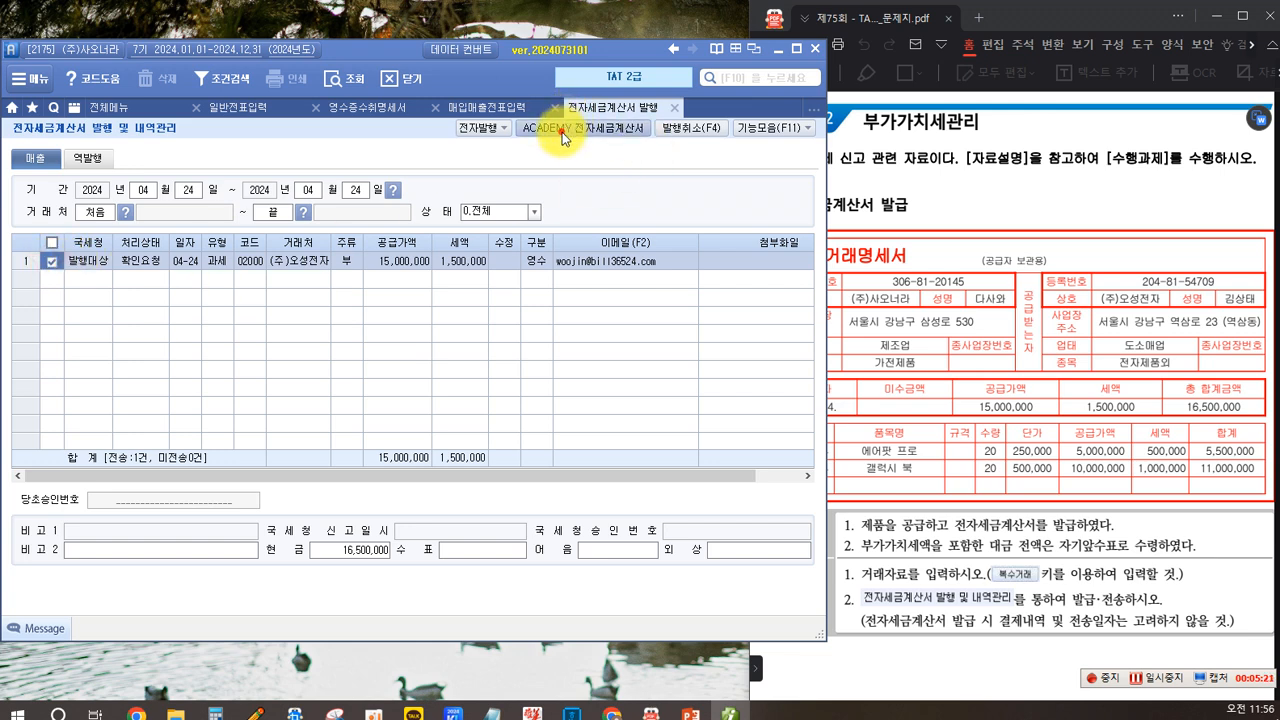
left_click(600, 139)
left_click(459, 399)
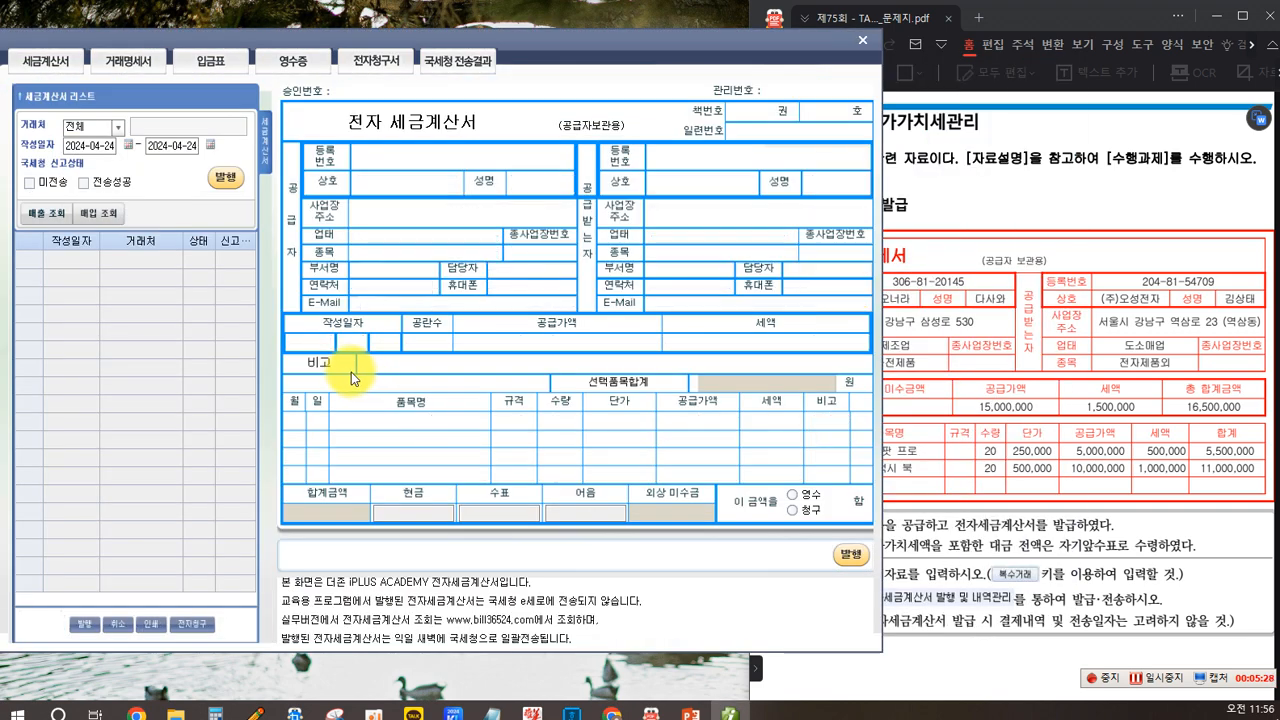
left_click(46, 213)
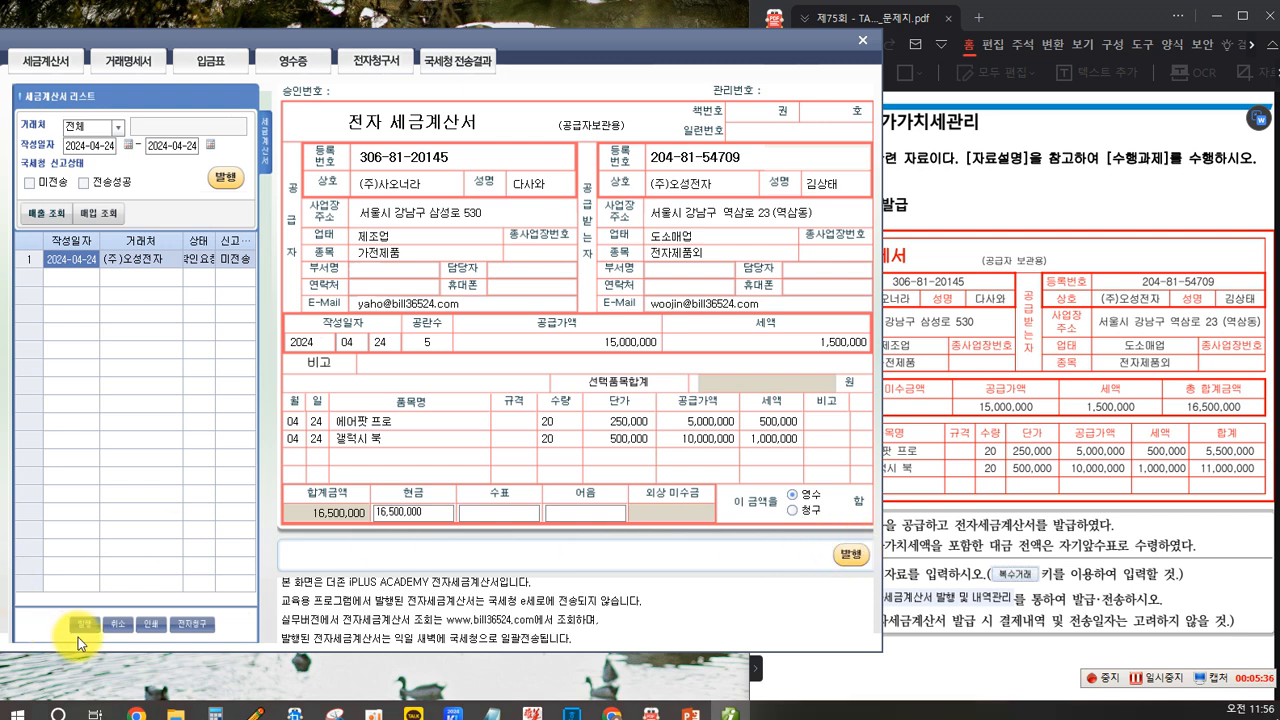
left_click(226, 177)
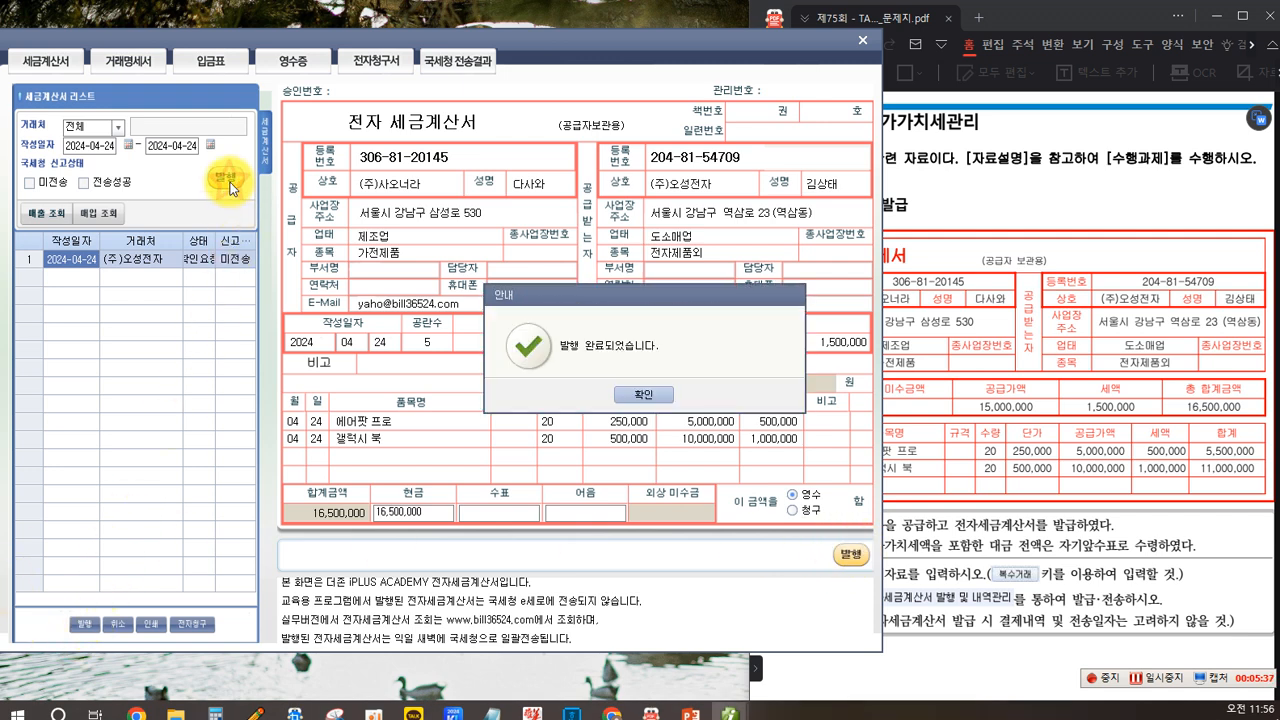
left_click(644, 394)
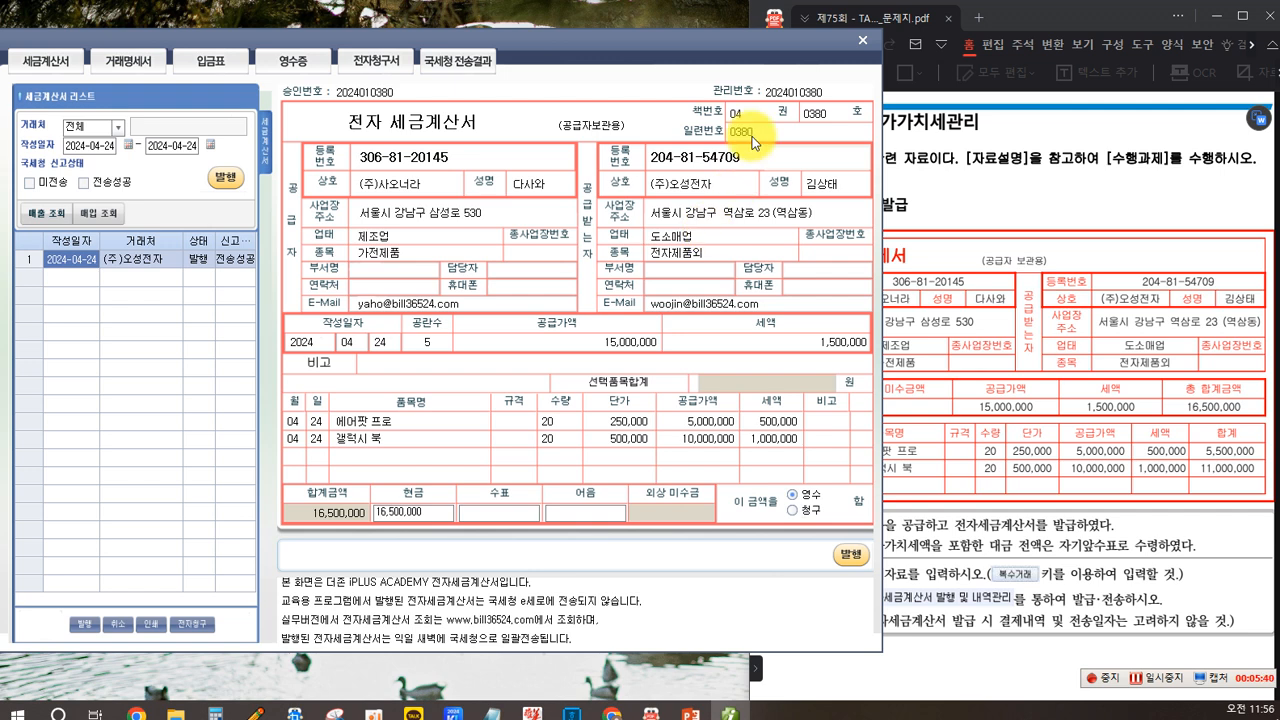
left_click(866, 46)
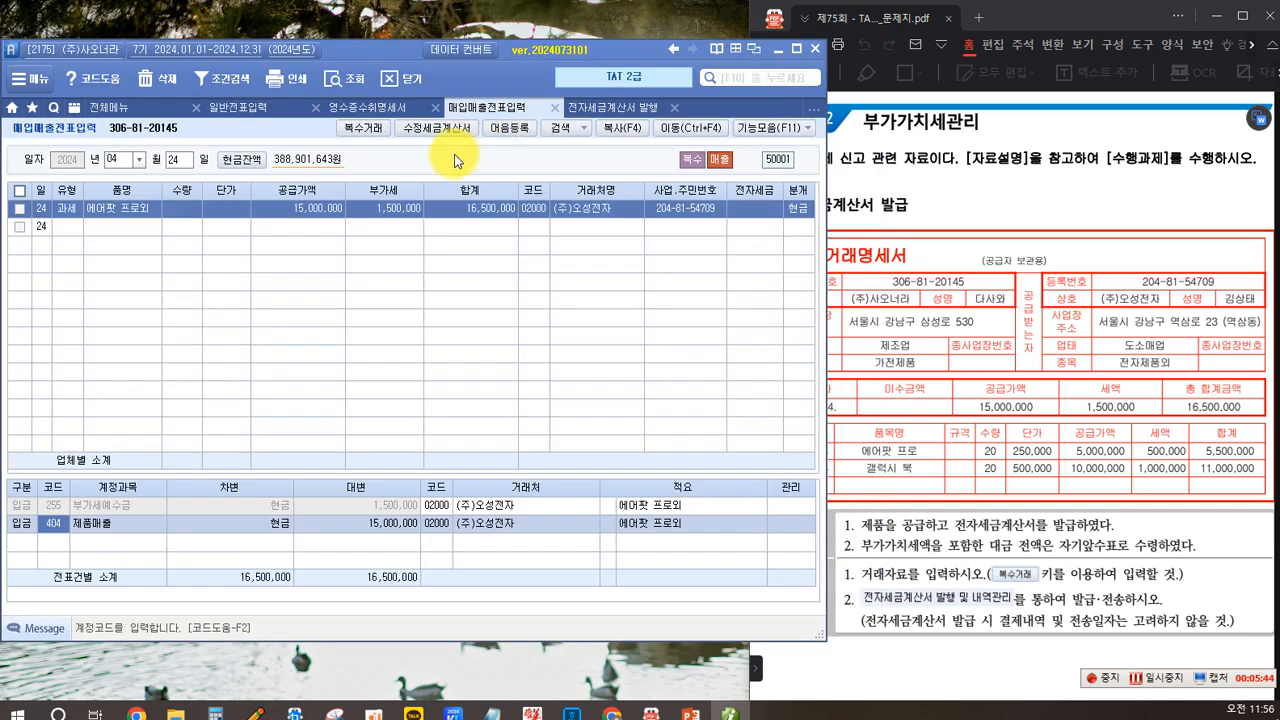
- Reload the April 24 vouchers and scroll the task sheet to the amended electronic tax invoice problem
left_click(178, 160)
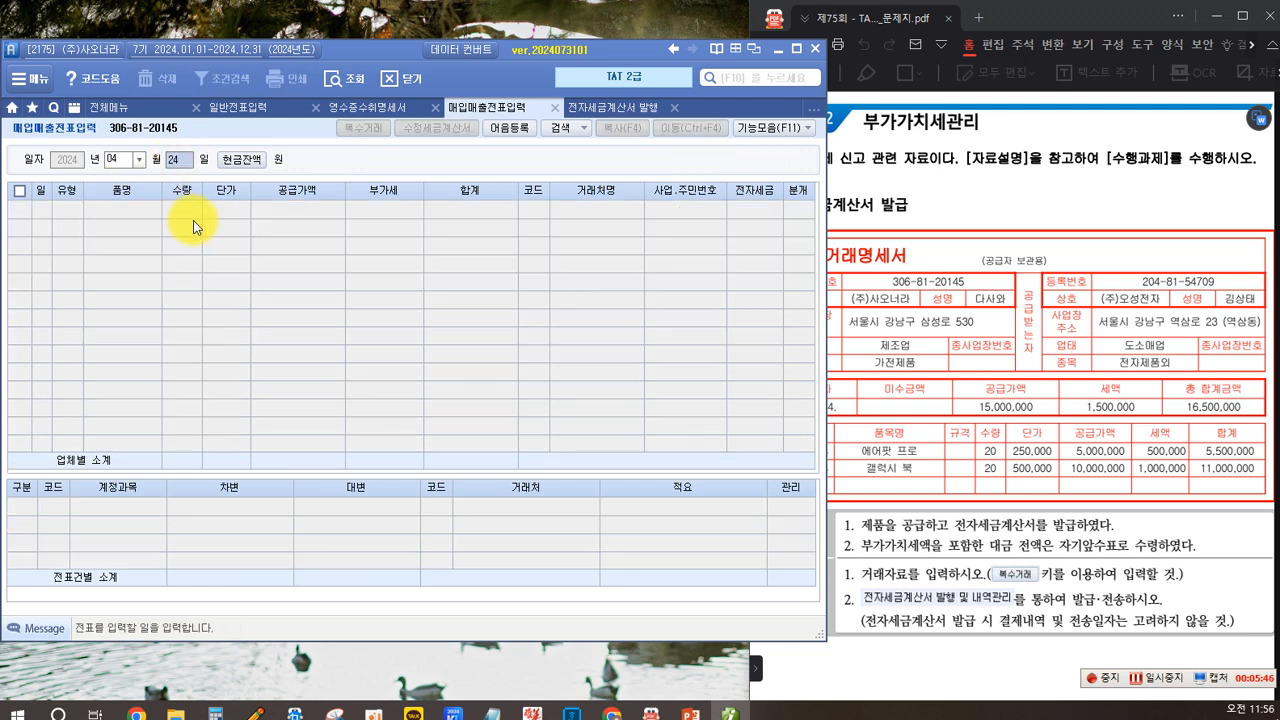
key("Return")
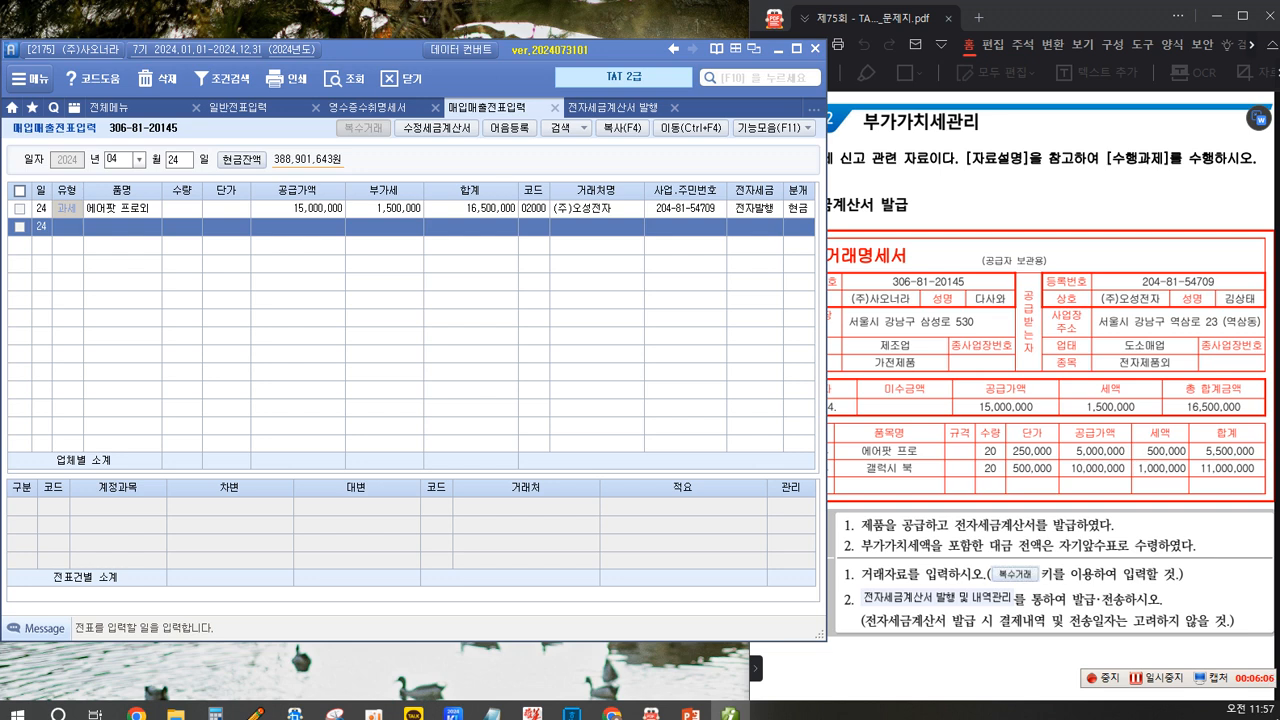
left_click(930, 236)
scroll(880, 285, "down", 2)
scroll(880, 285, "down", 10)
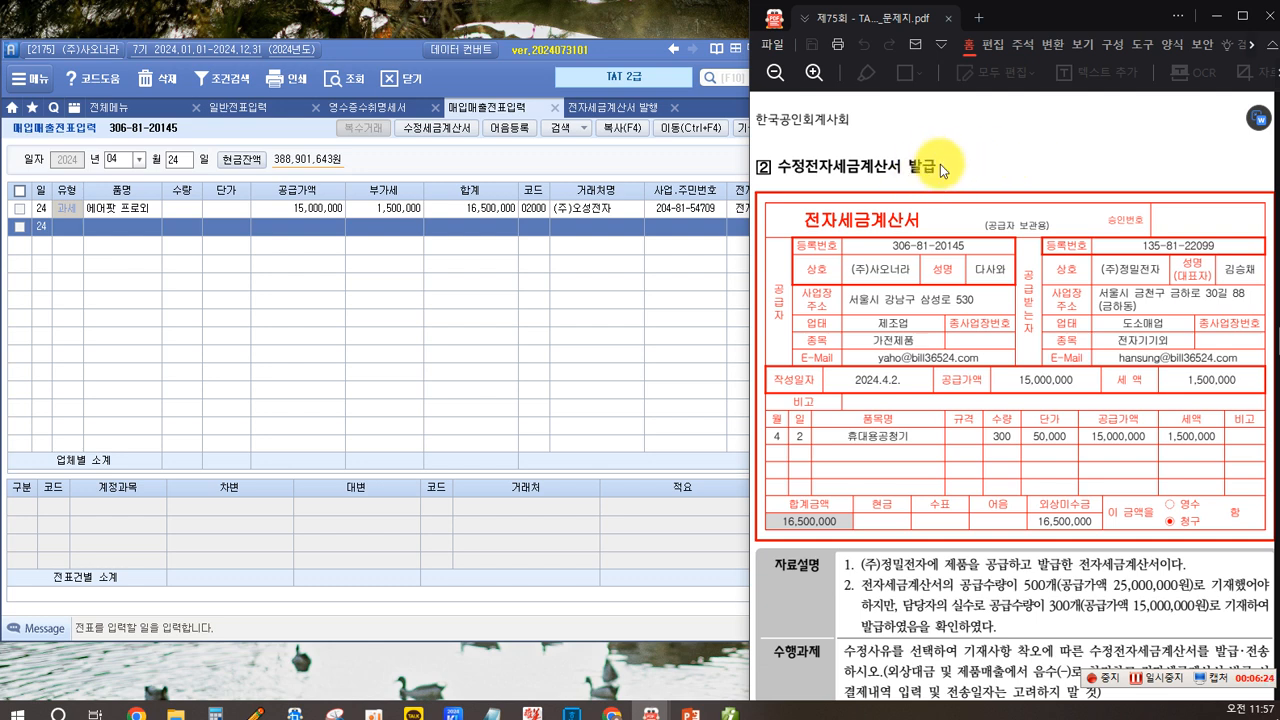
scroll(944, 196, "down", 2)
scroll(944, 196, "up", 2)
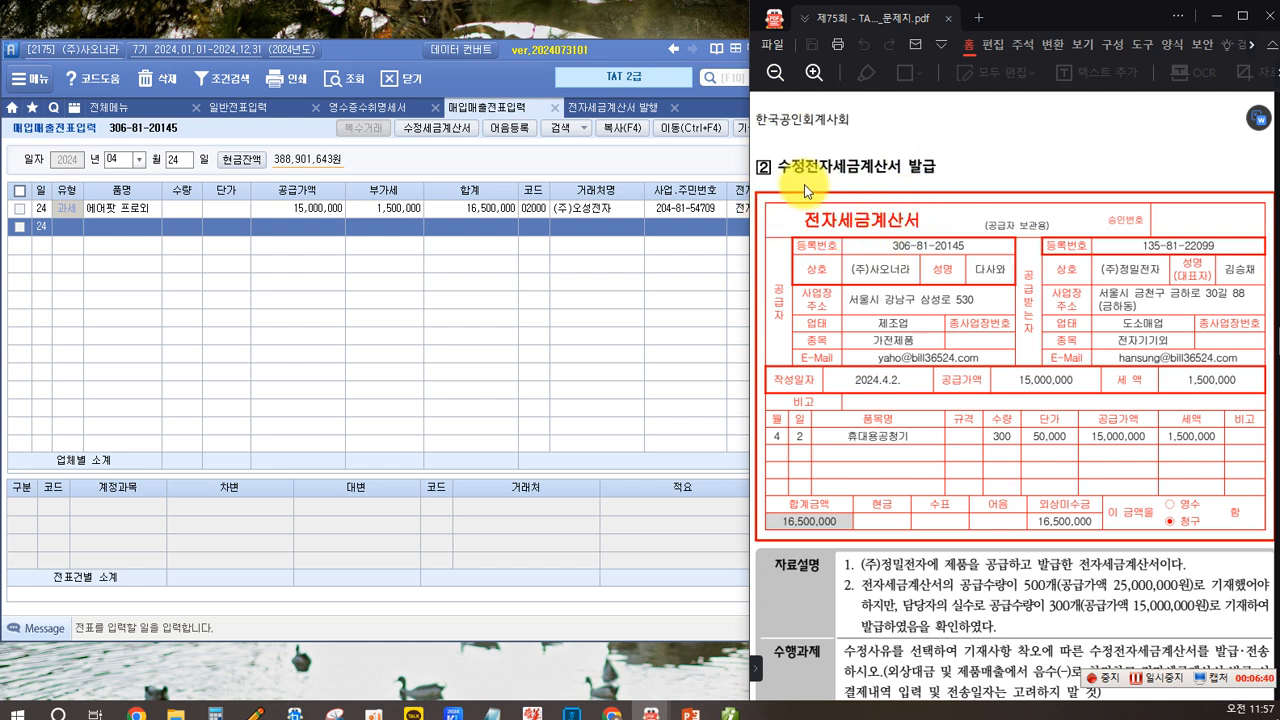
scroll(851, 200, "down", 2)
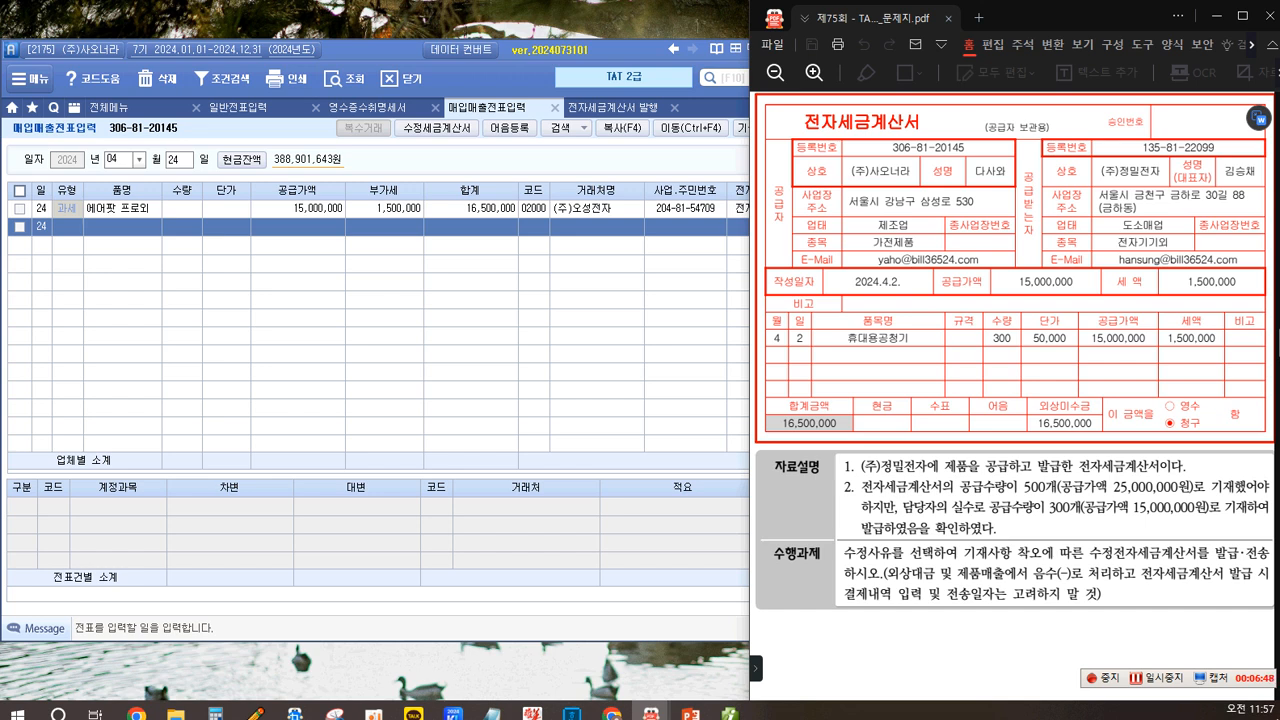
mouse_move(771, 267)
left_mouse_down()
mouse_move(905, 281)
mouse_move(920, 296)
left_mouse_up()
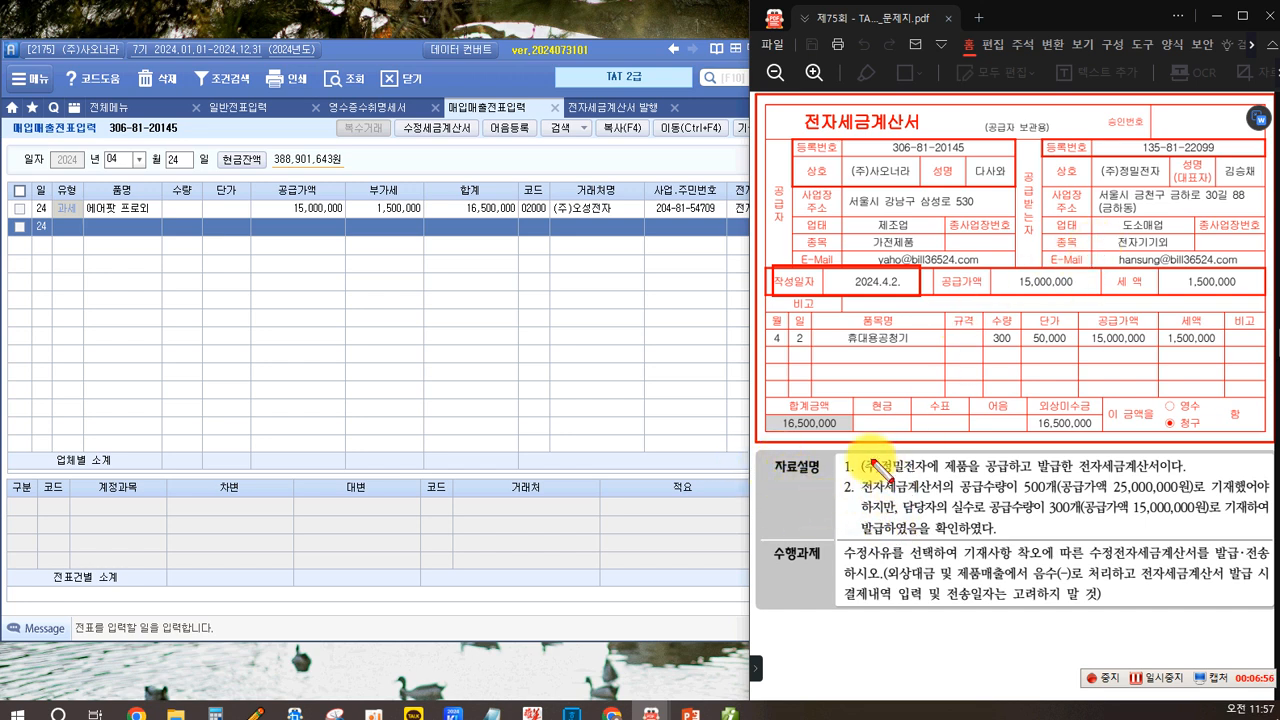
left_click_drag(928, 482, 972, 475)
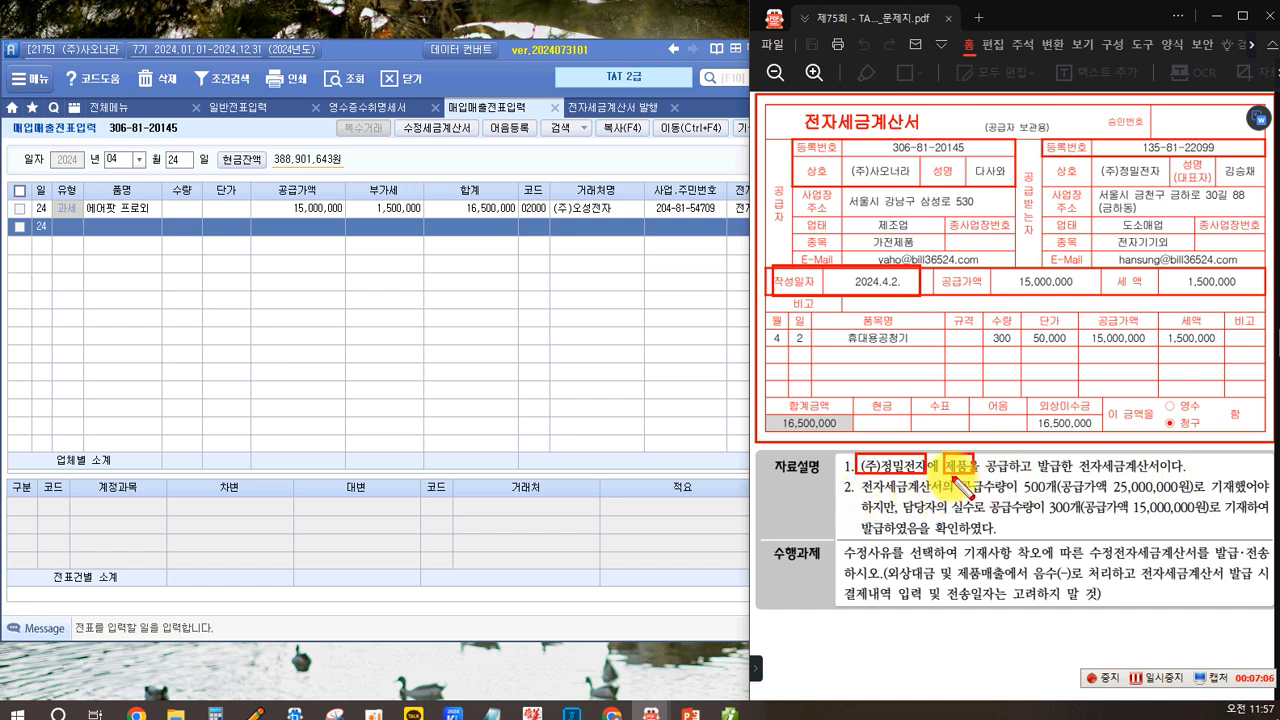
left_click_drag(1068, 497, 1194, 495)
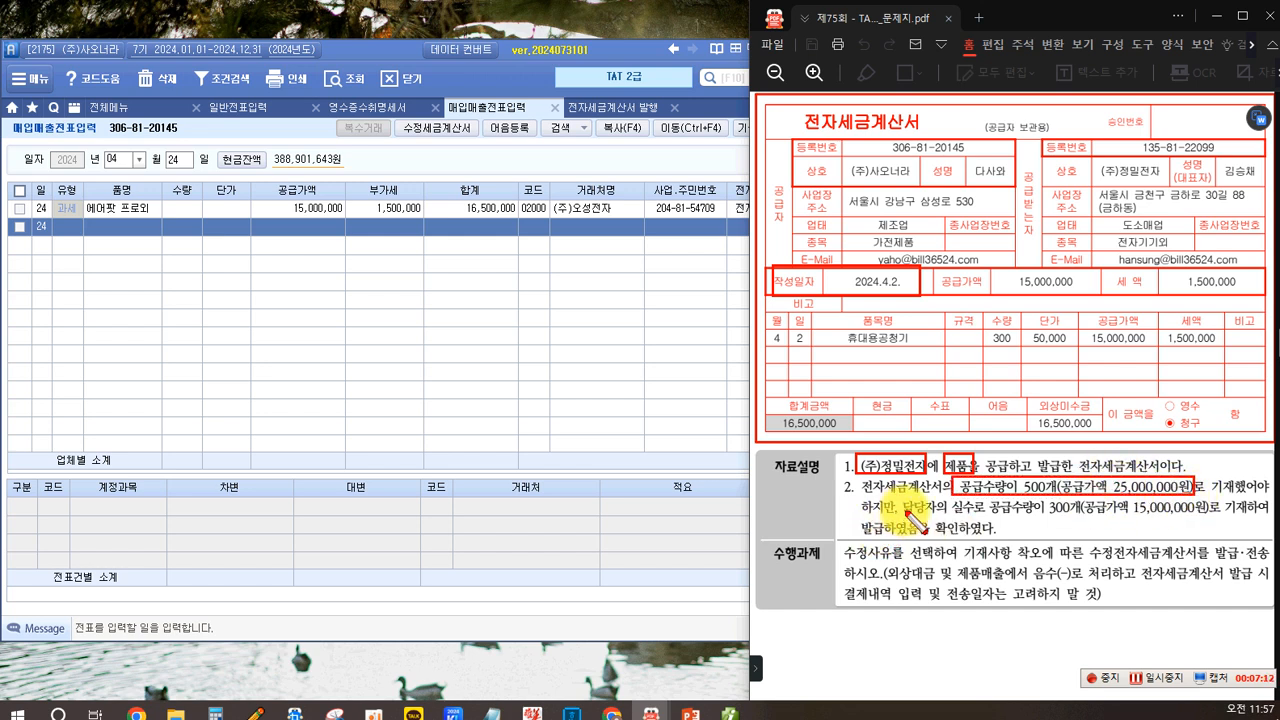
left_click_drag(991, 499, 1210, 520)
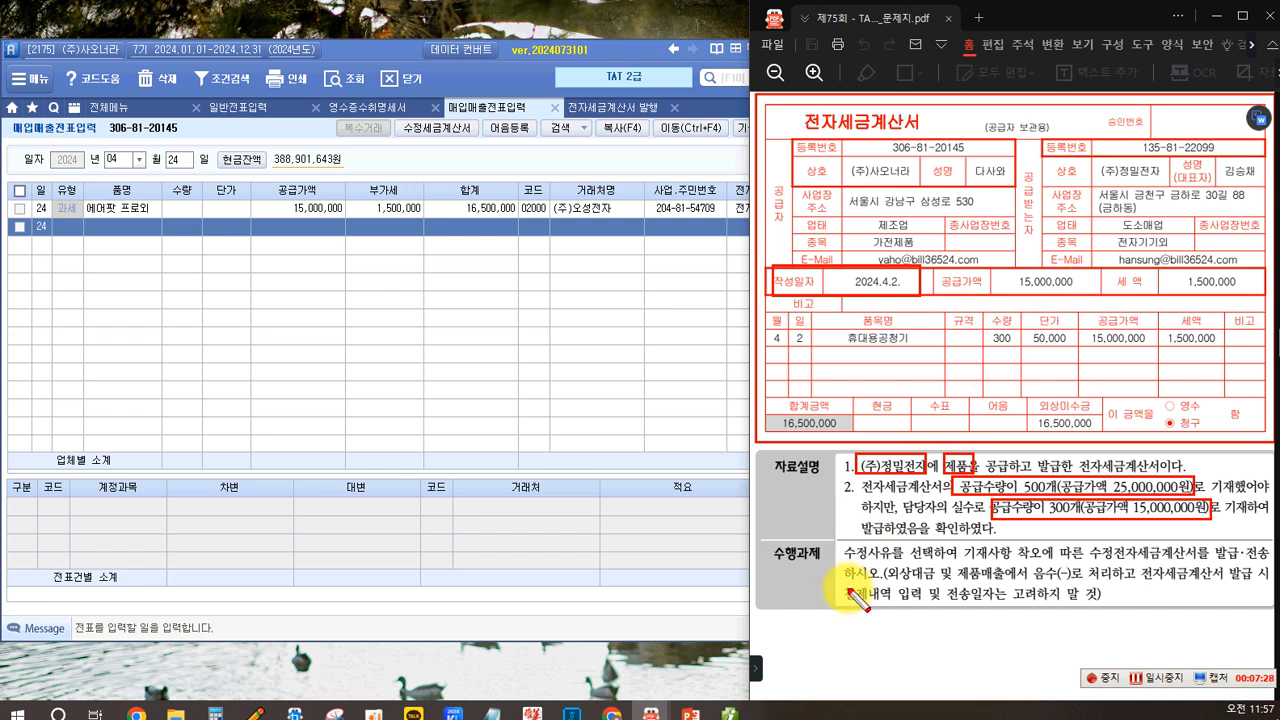
left_click_drag(835, 541, 1045, 566)
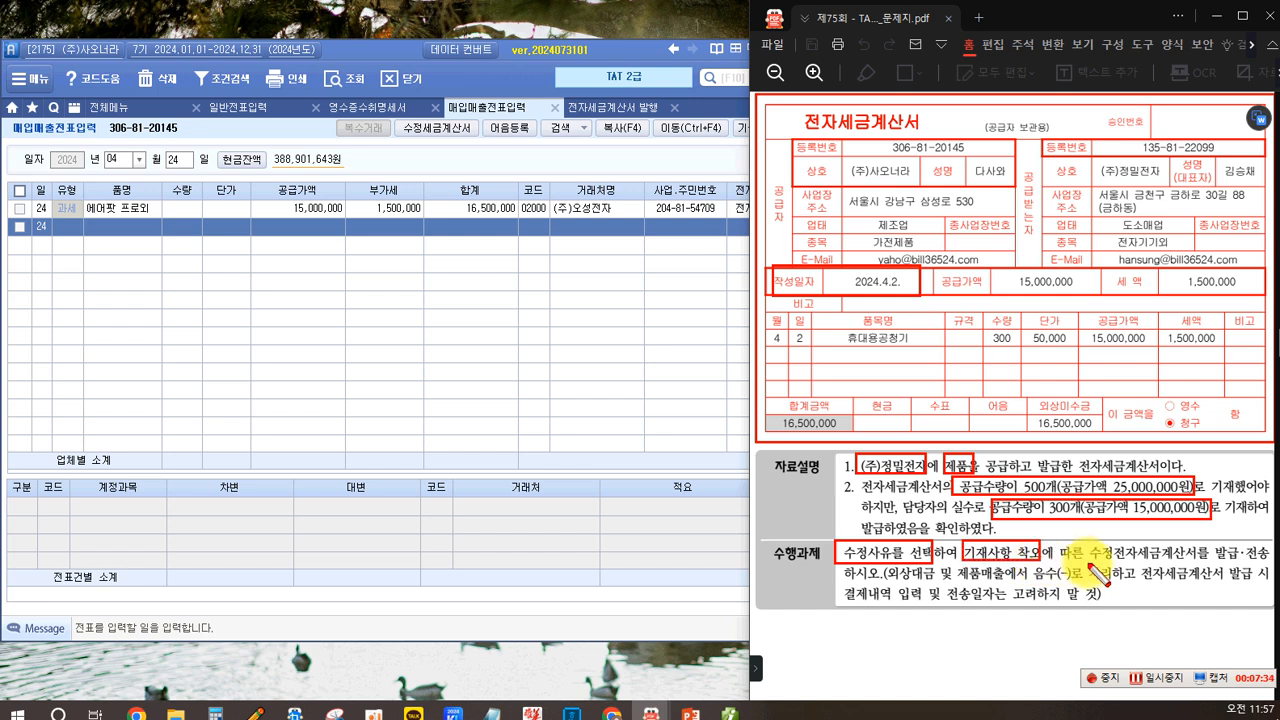
left_click_drag(1272, 540, 1056, 562)
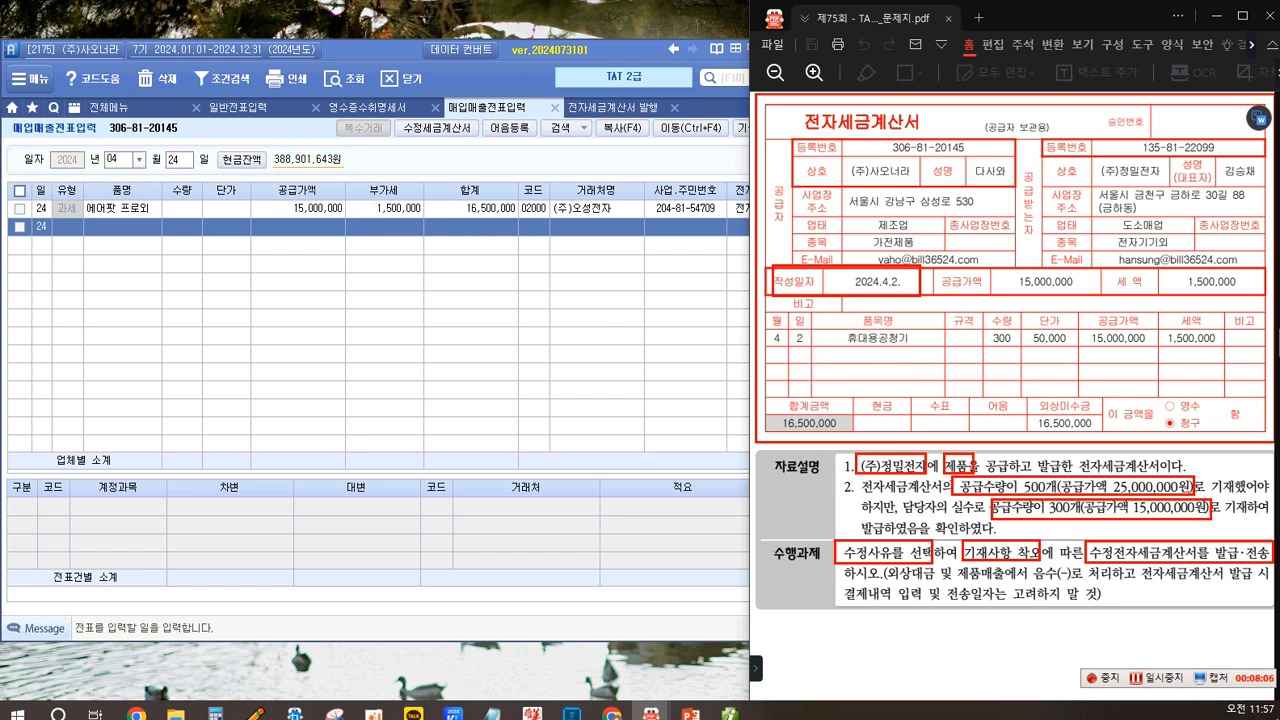
left_click_drag(761, 318, 810, 348)
left_click_drag(770, 364, 777, 385)
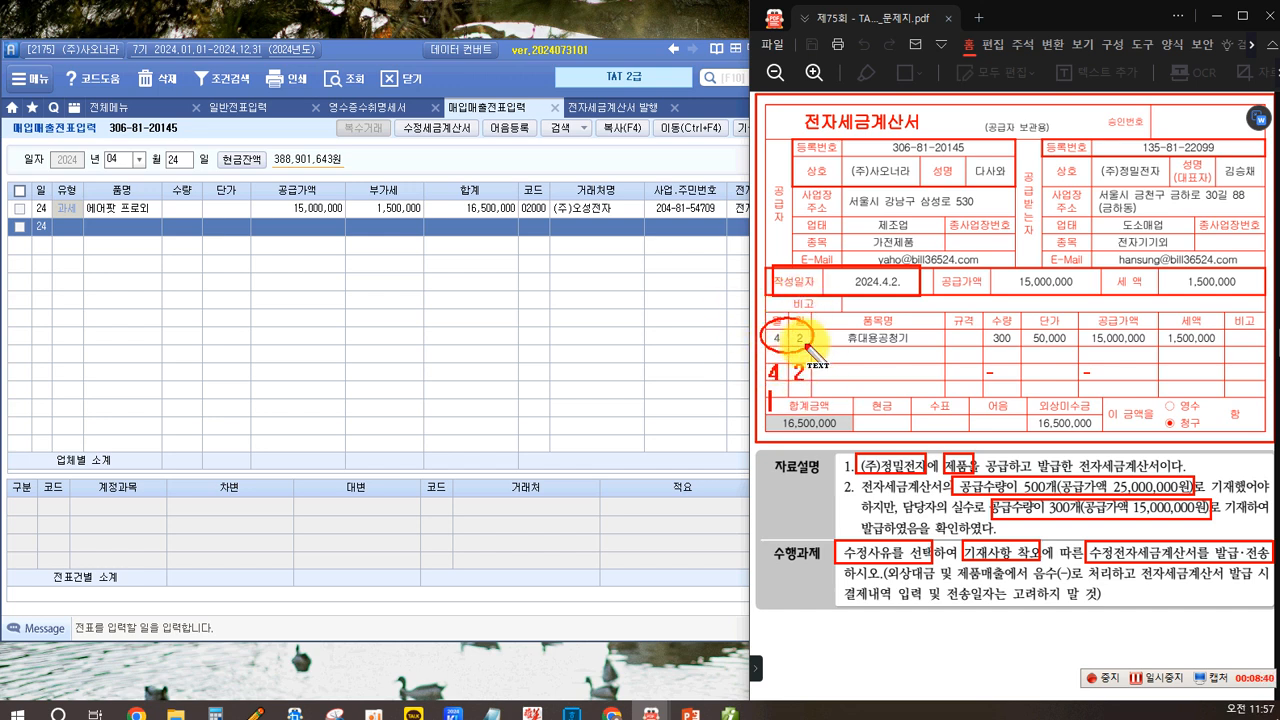
type("4")
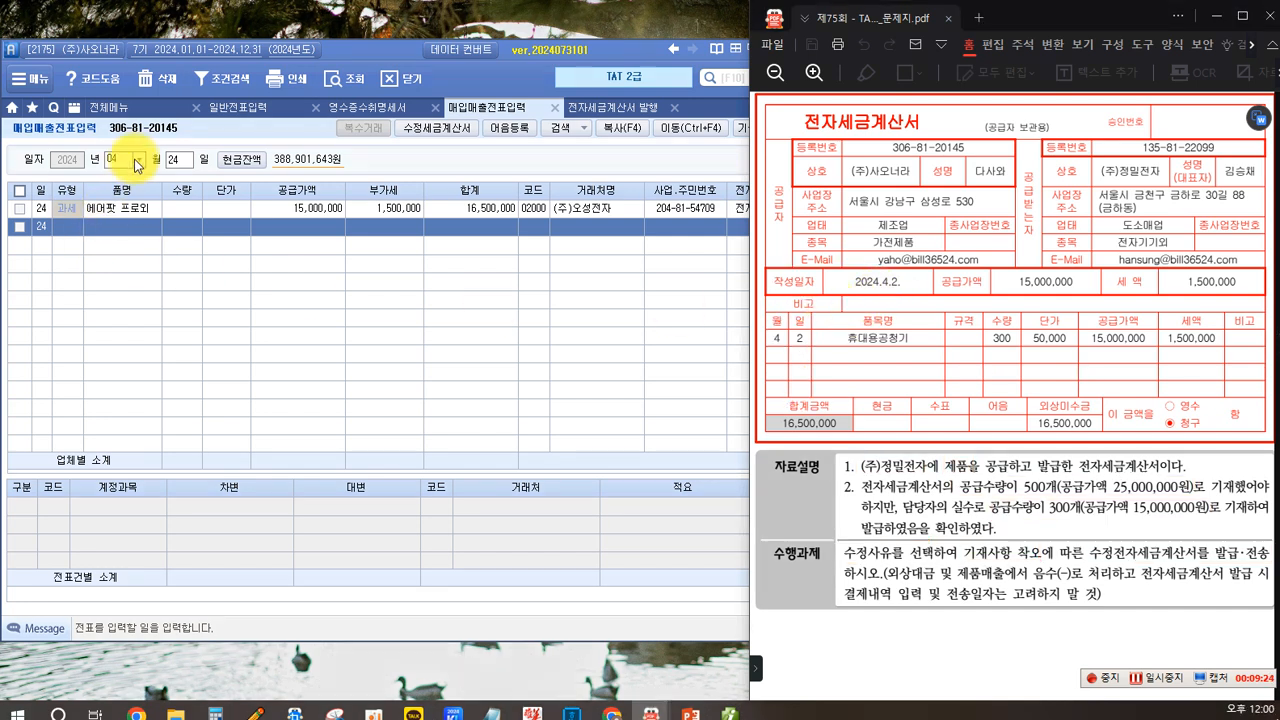
- Go to the April 2 vouchers and select the 휴대용공청기 sale to (주)정밀전자
left_click(176, 160)
type("2")
key("Return")
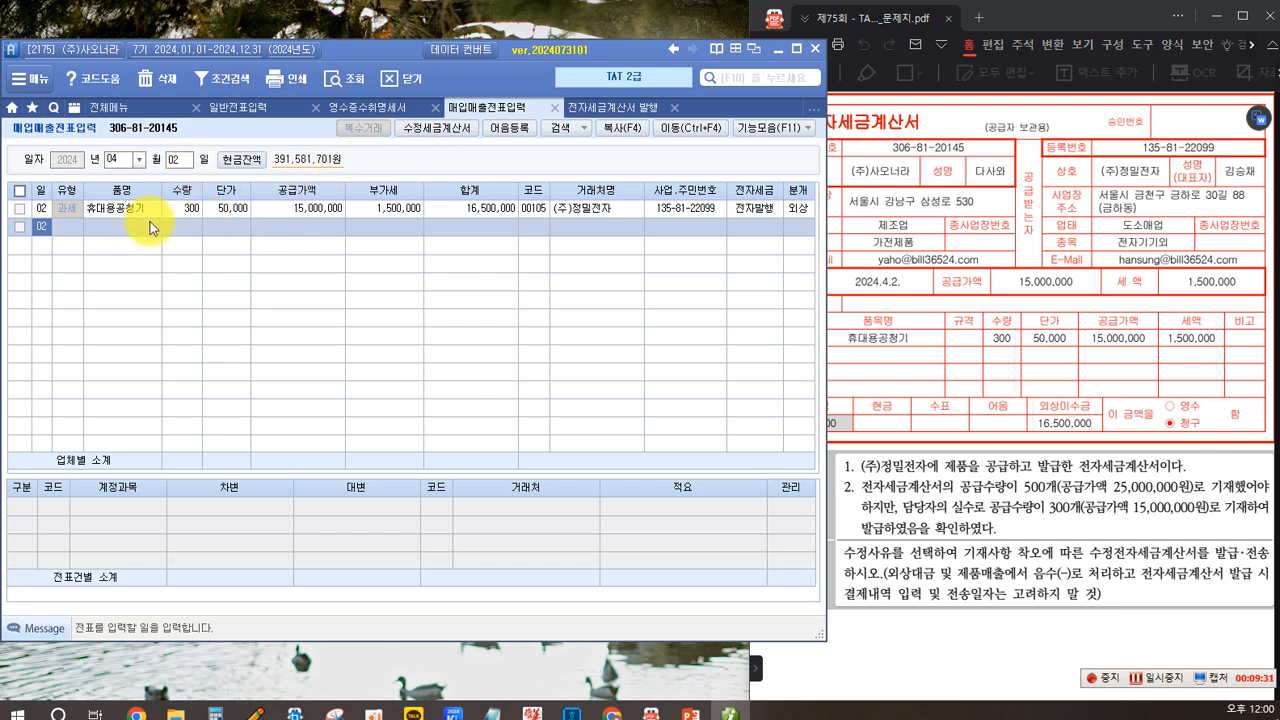
left_click(214, 209)
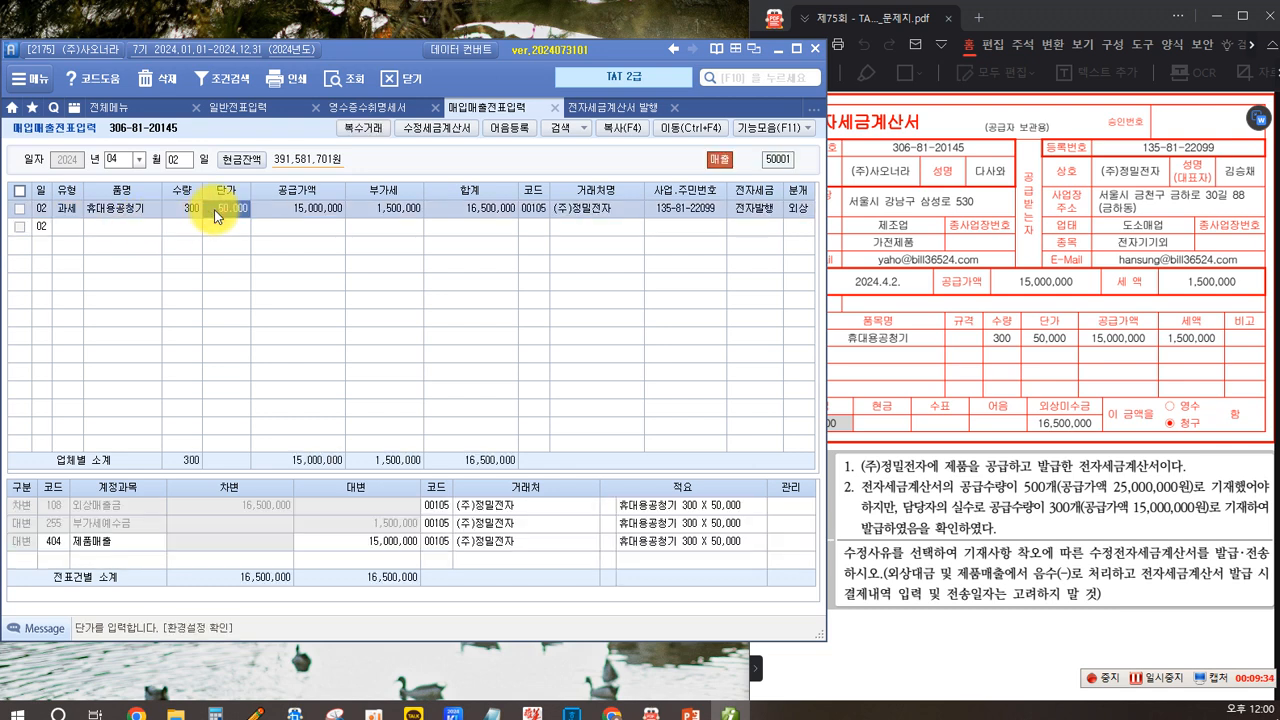
- Start an amended tax invoice for the selected sale, choosing reason 1. 기재사항 착오 정정 with item 1. 공급가액 및 세액
left_click(438, 129)
left_click_drag(402, 188, 870, 321)
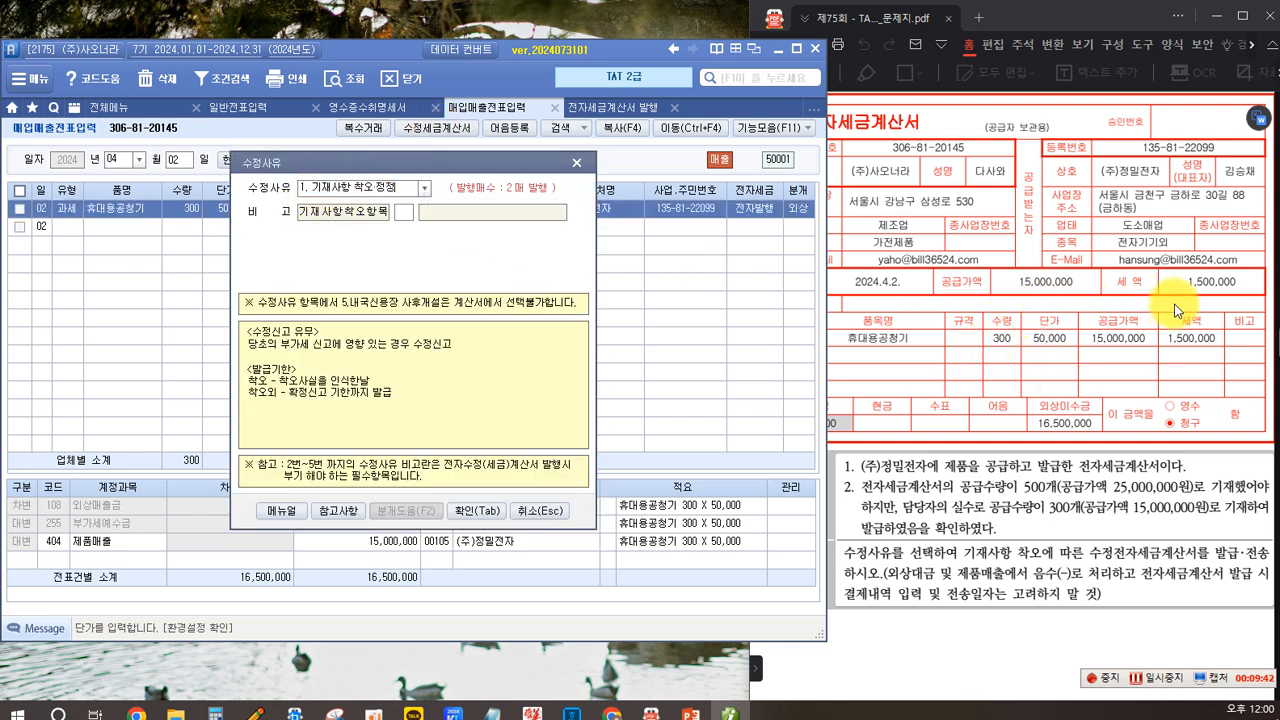
left_click_drag(398, 188, 301, 189)
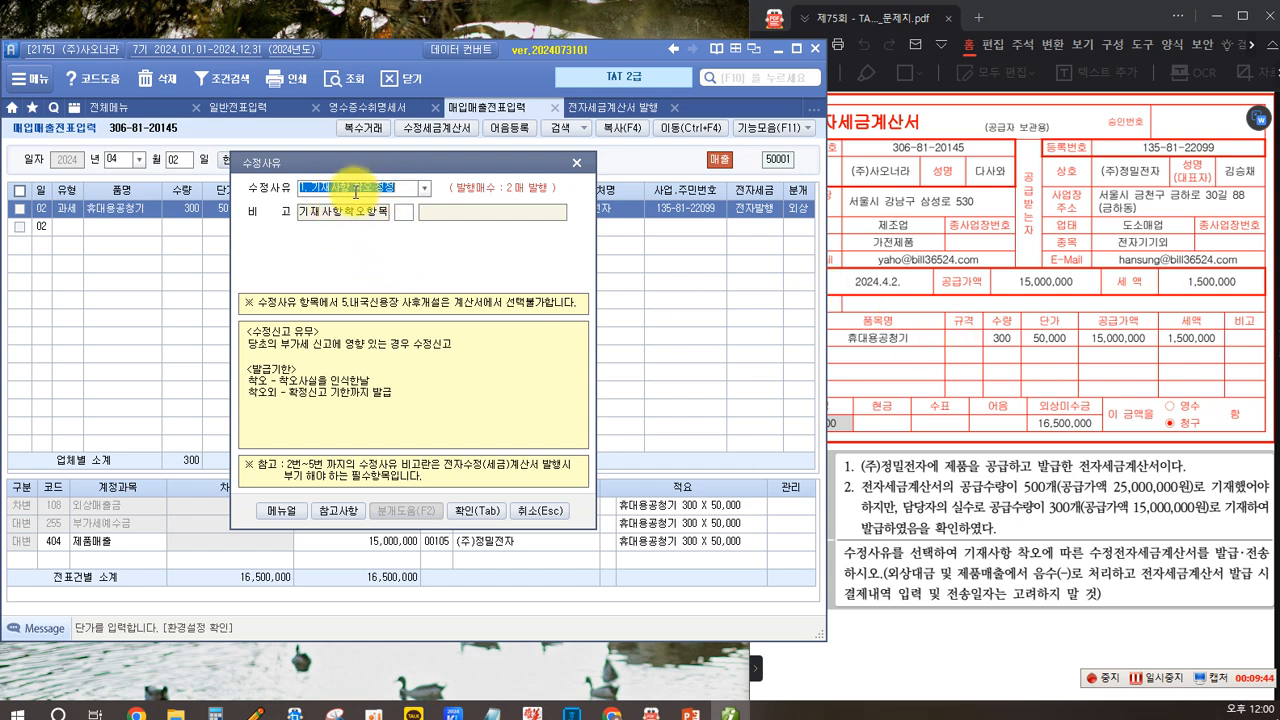
left_click(403, 190)
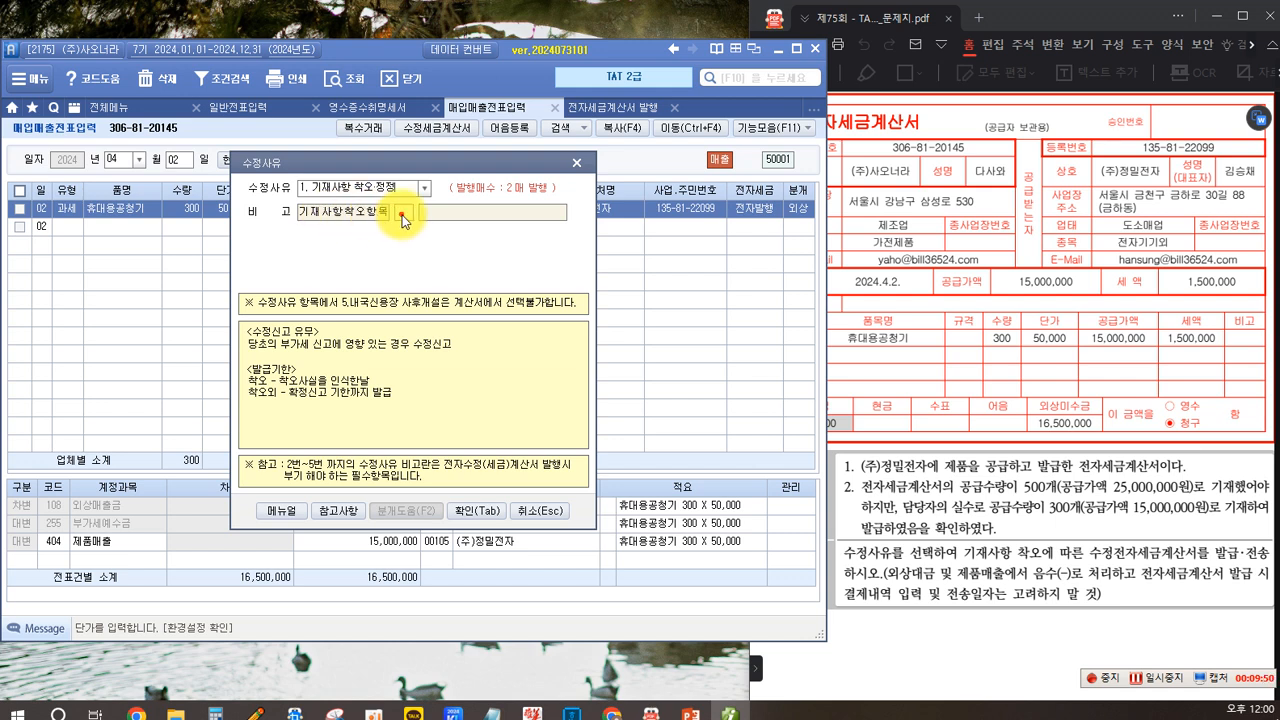
left_click(403, 212)
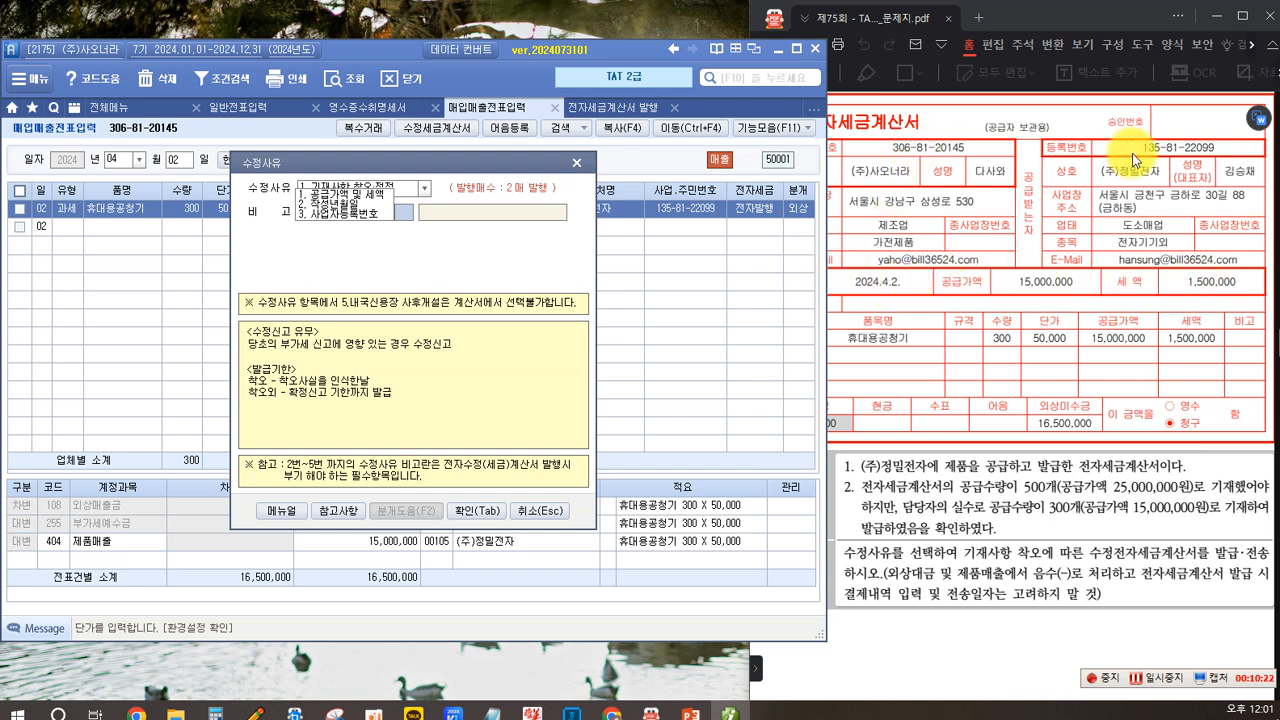
left_click(338, 194)
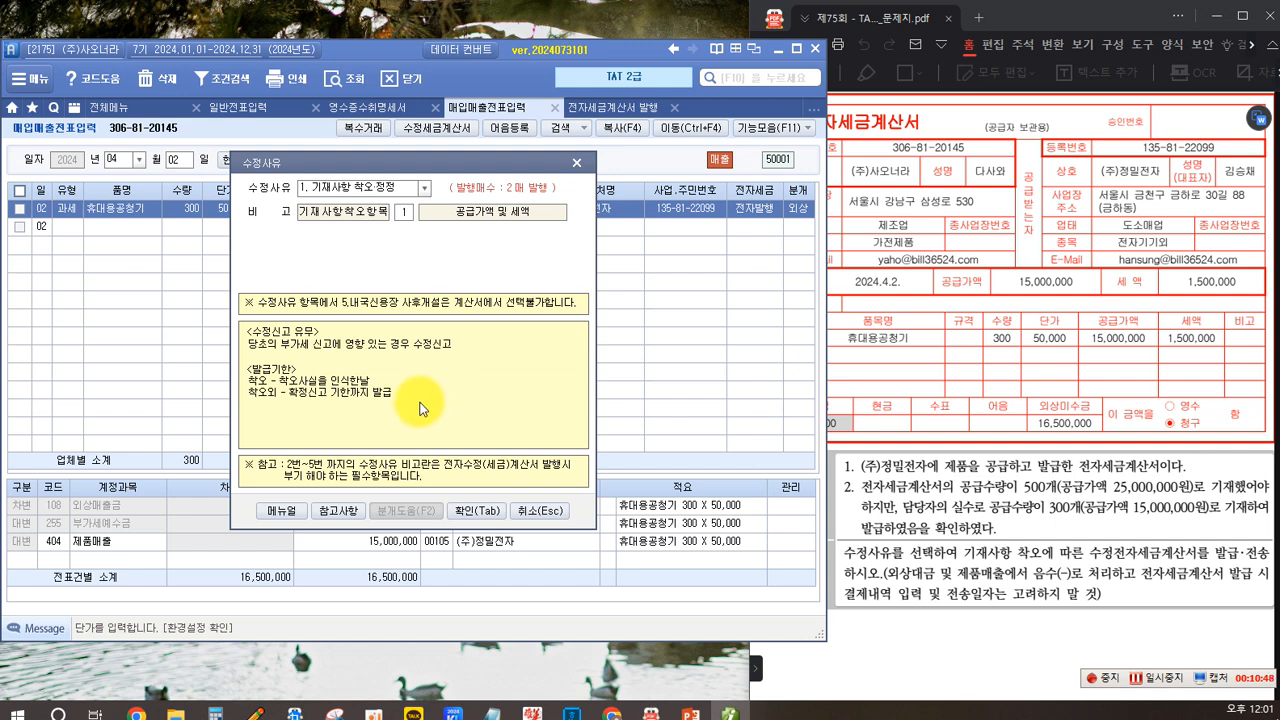
left_click(481, 516)
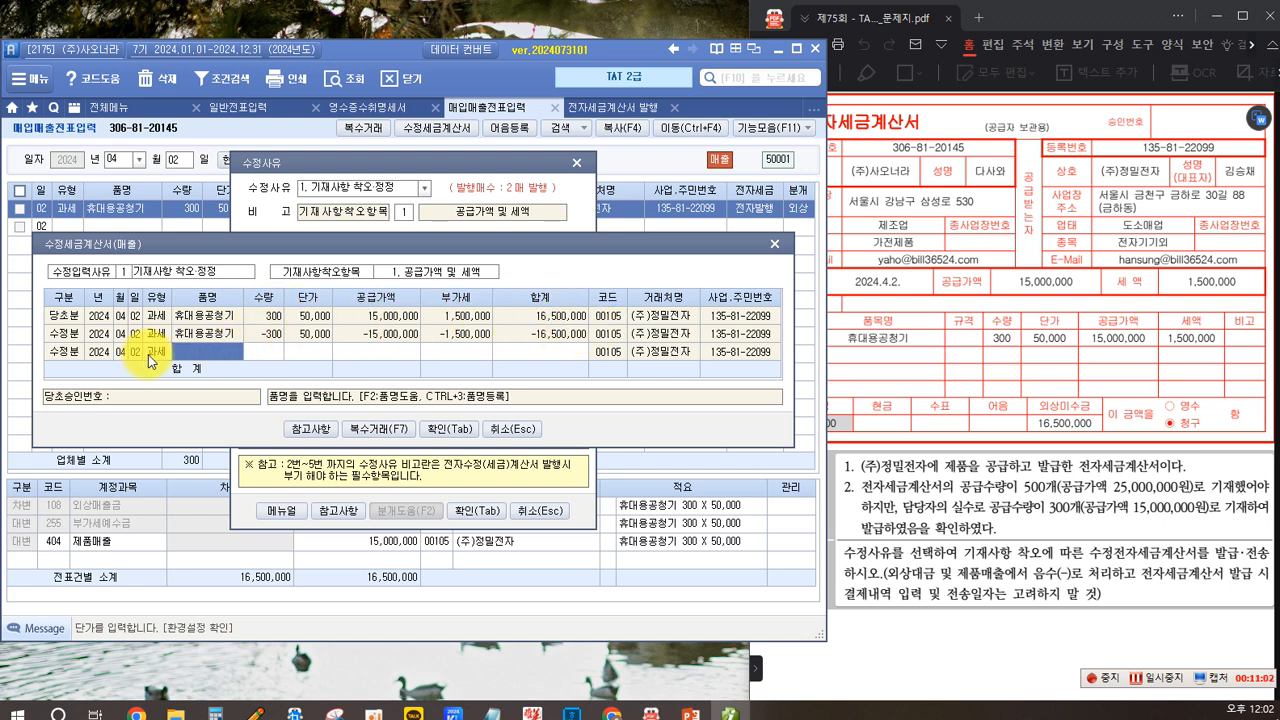
- Enter the corrected line as quantity 500 at unit price 50 and confirm the amended invoice entries
key("Return")
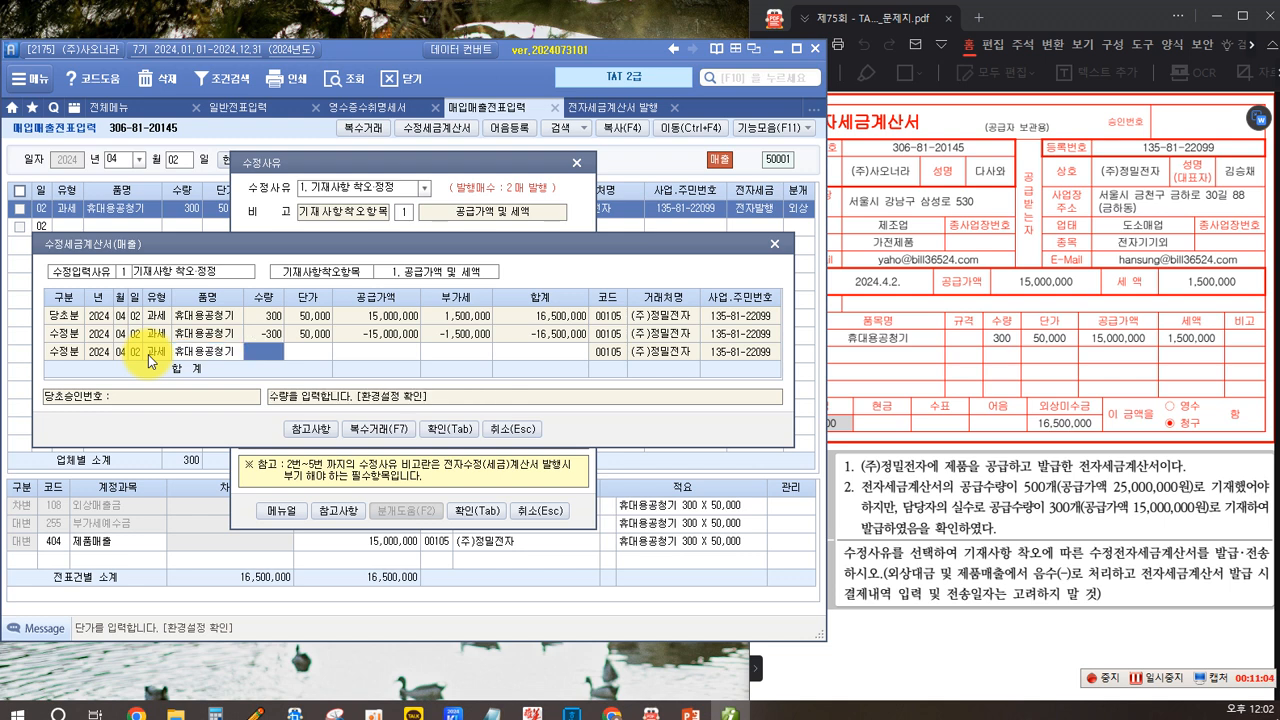
type("500")
key("Return")
type("50")
key("Return")
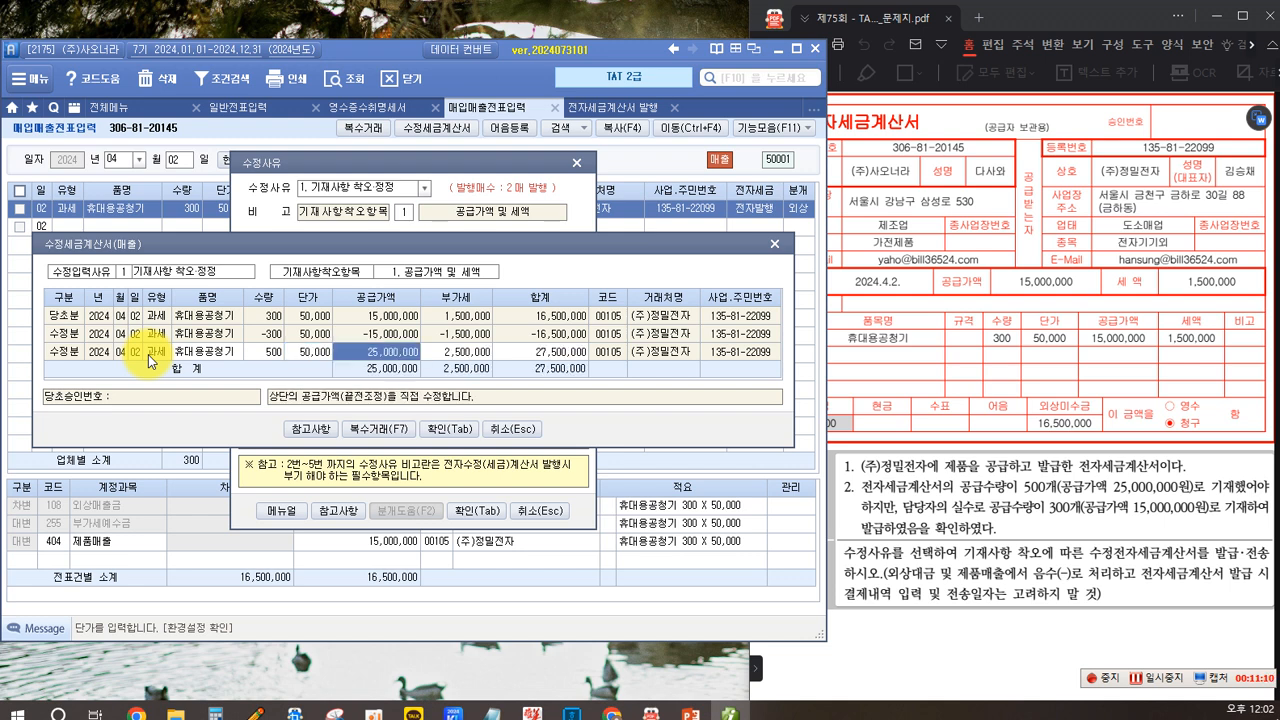
key("Return")
key("Return")
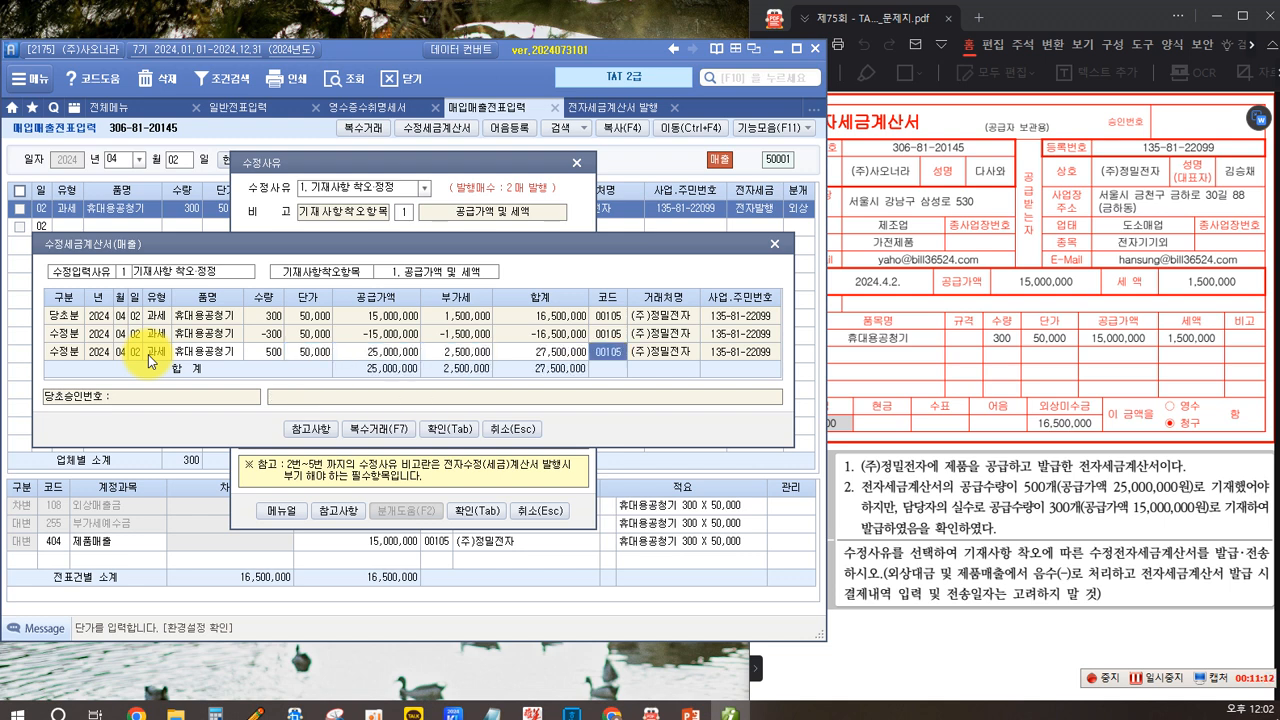
left_click(443, 430)
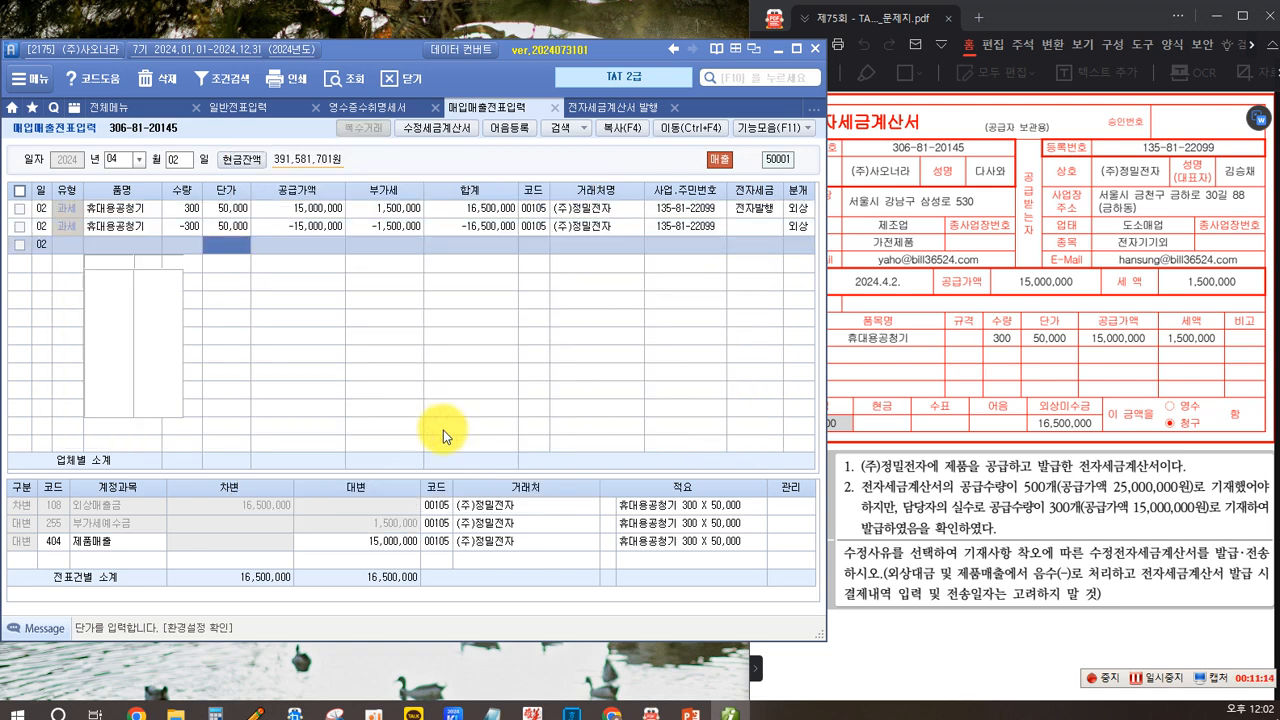
left_click(646, 401)
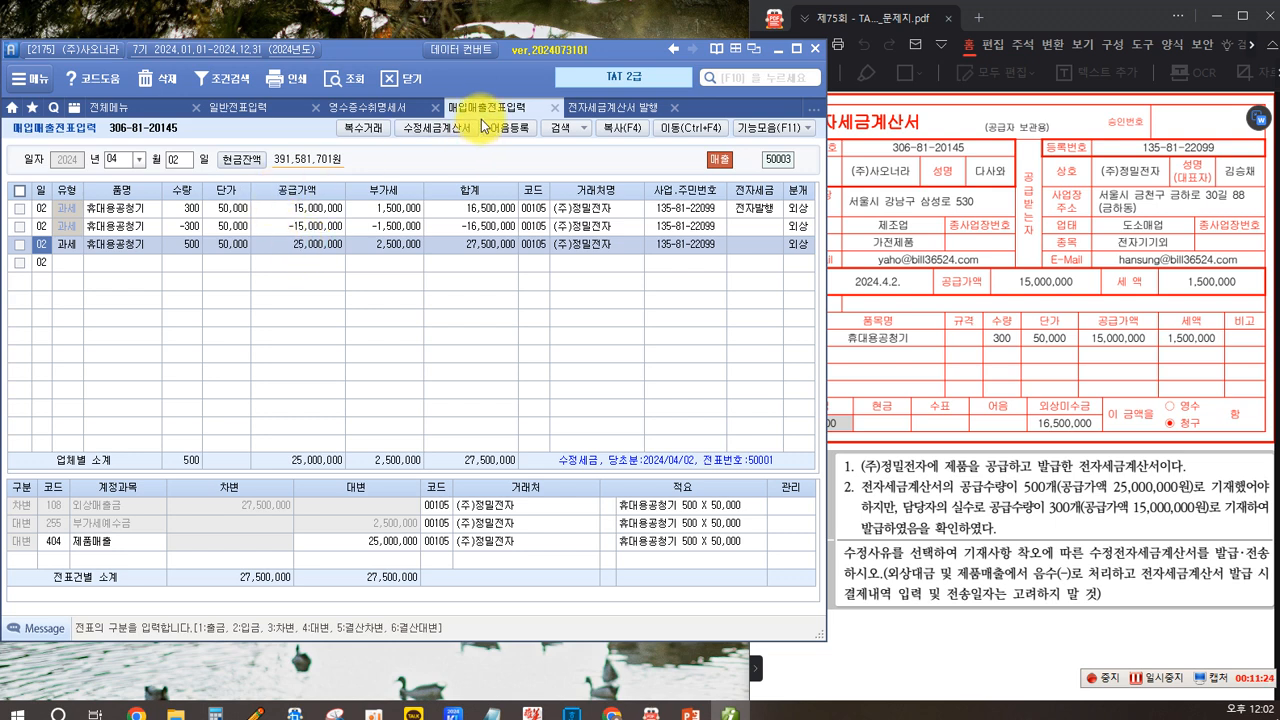
- Open the e-tax invoice issuing tab and query sales for 2024-04-02 through 2024-04-02
left_click(578, 107)
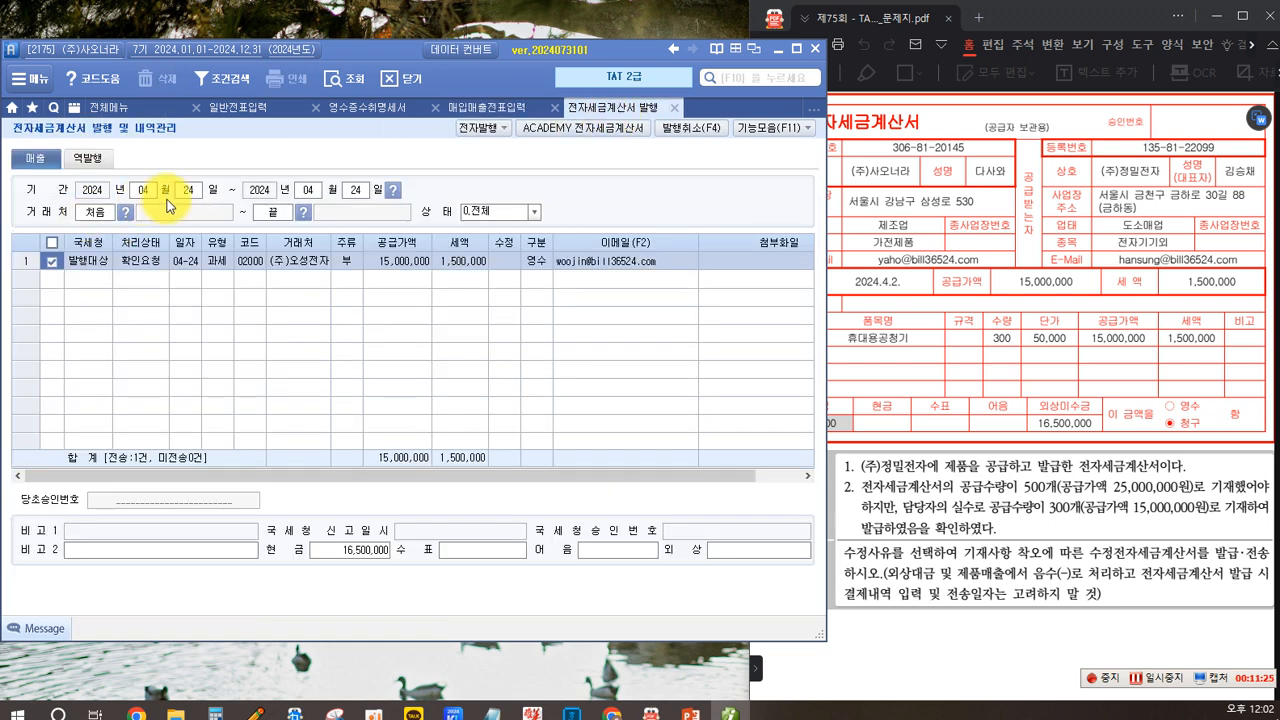
left_click(190, 192)
type("2")
key("Return")
key("Return")
type("2")
key("Return")
key("Return")
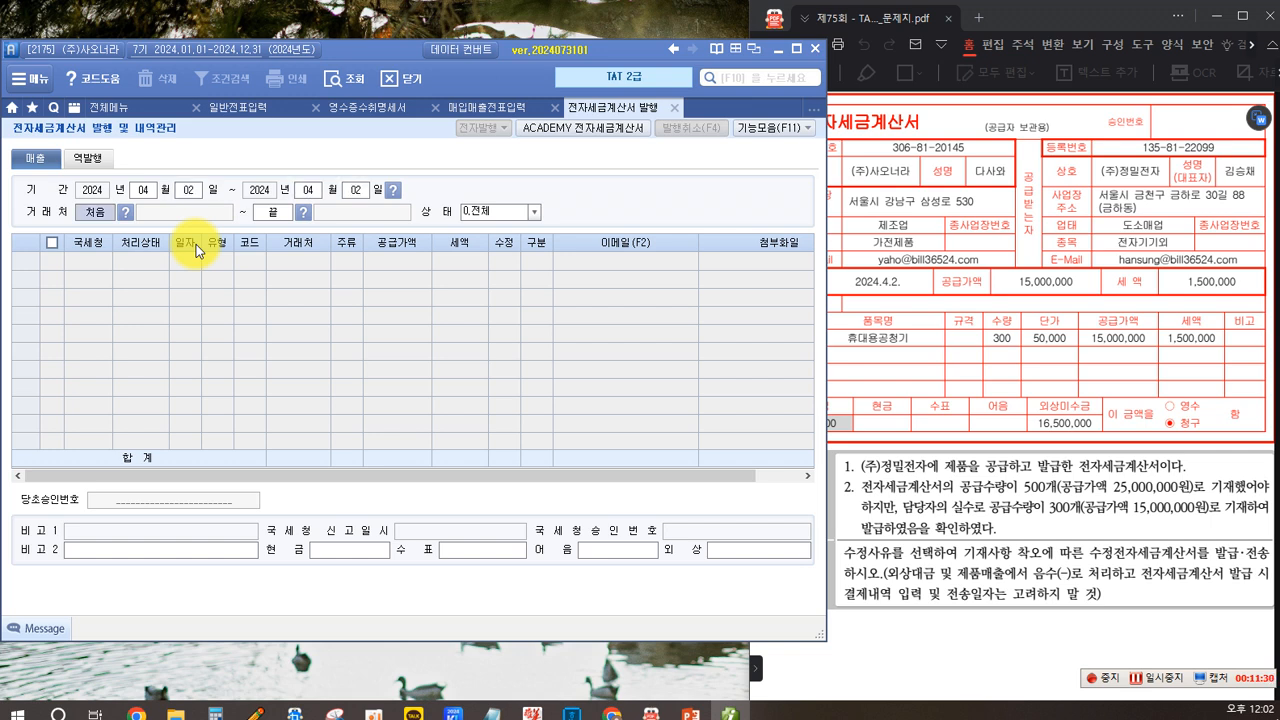
key("Return")
key("Return")
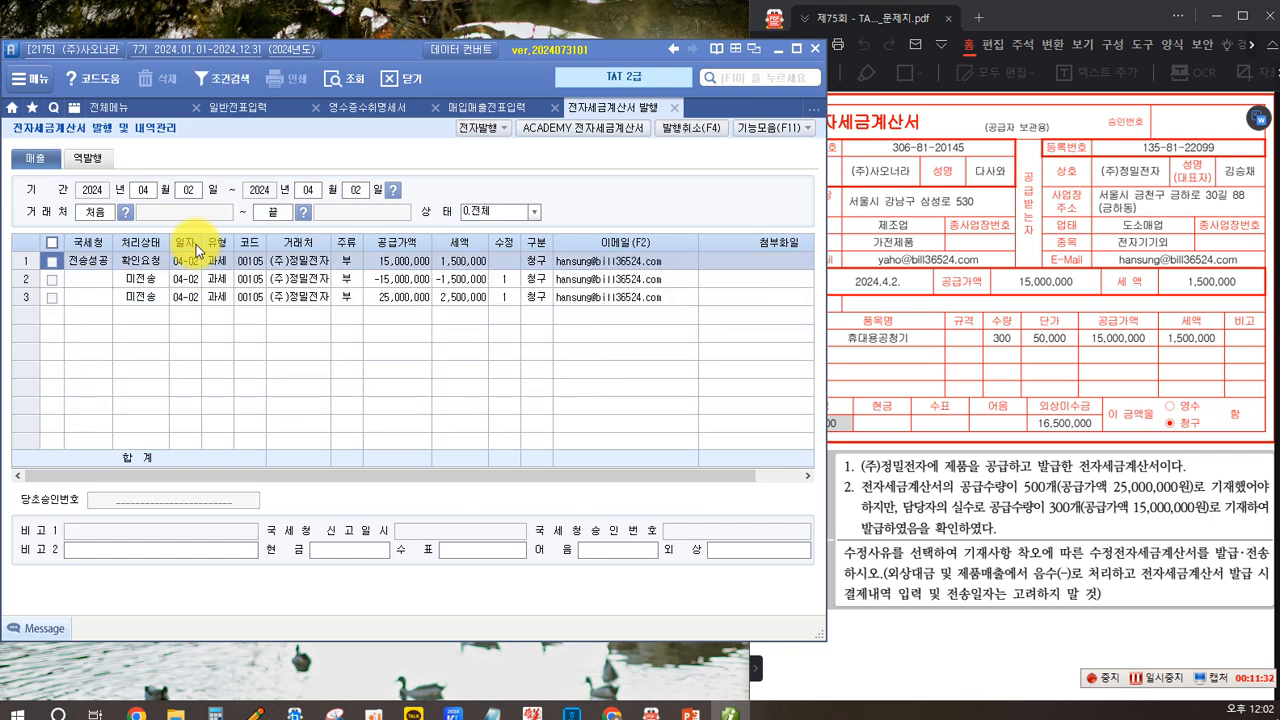
- Select both amended invoices and issue them electronically, confirming the issuance
left_click(46, 280)
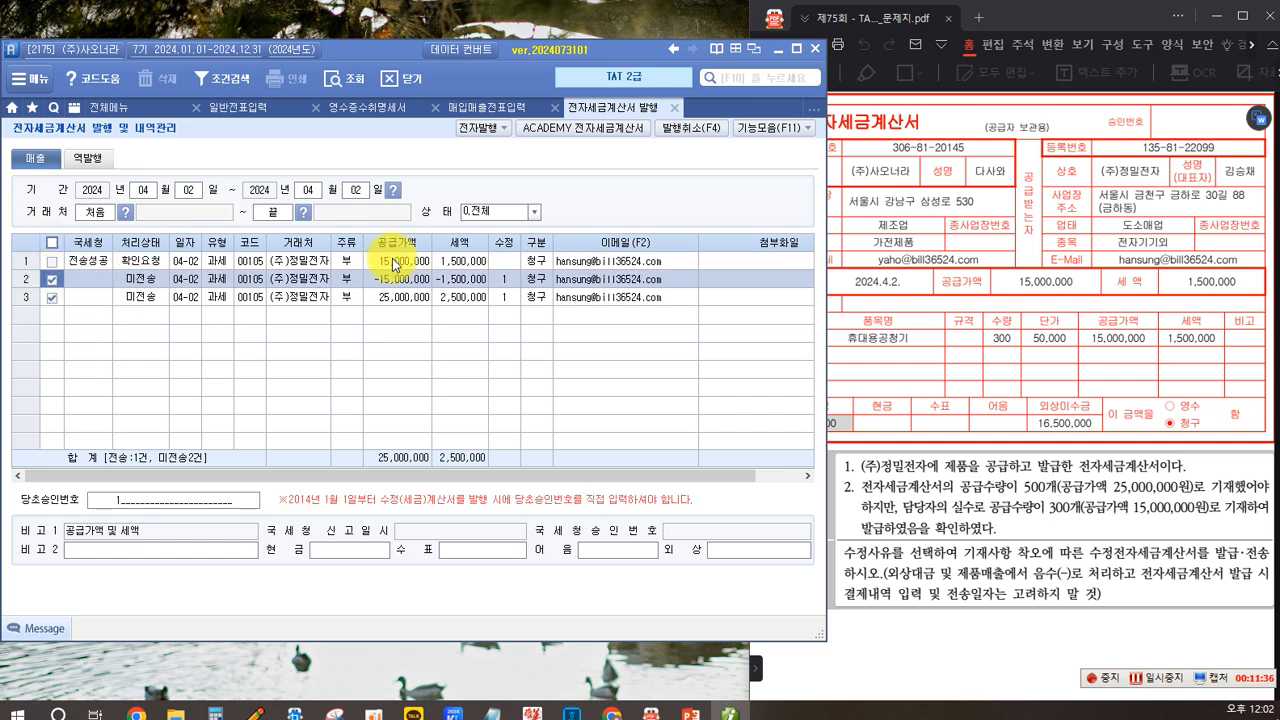
left_click(471, 127)
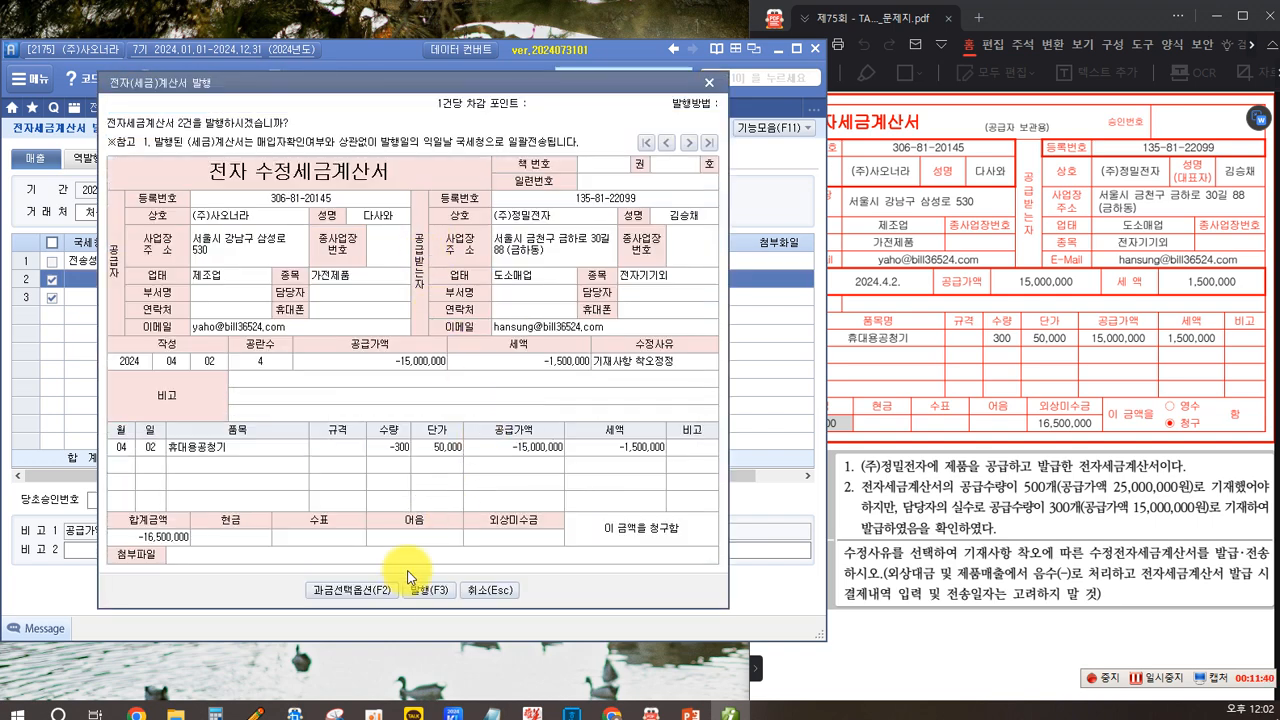
left_click(424, 594)
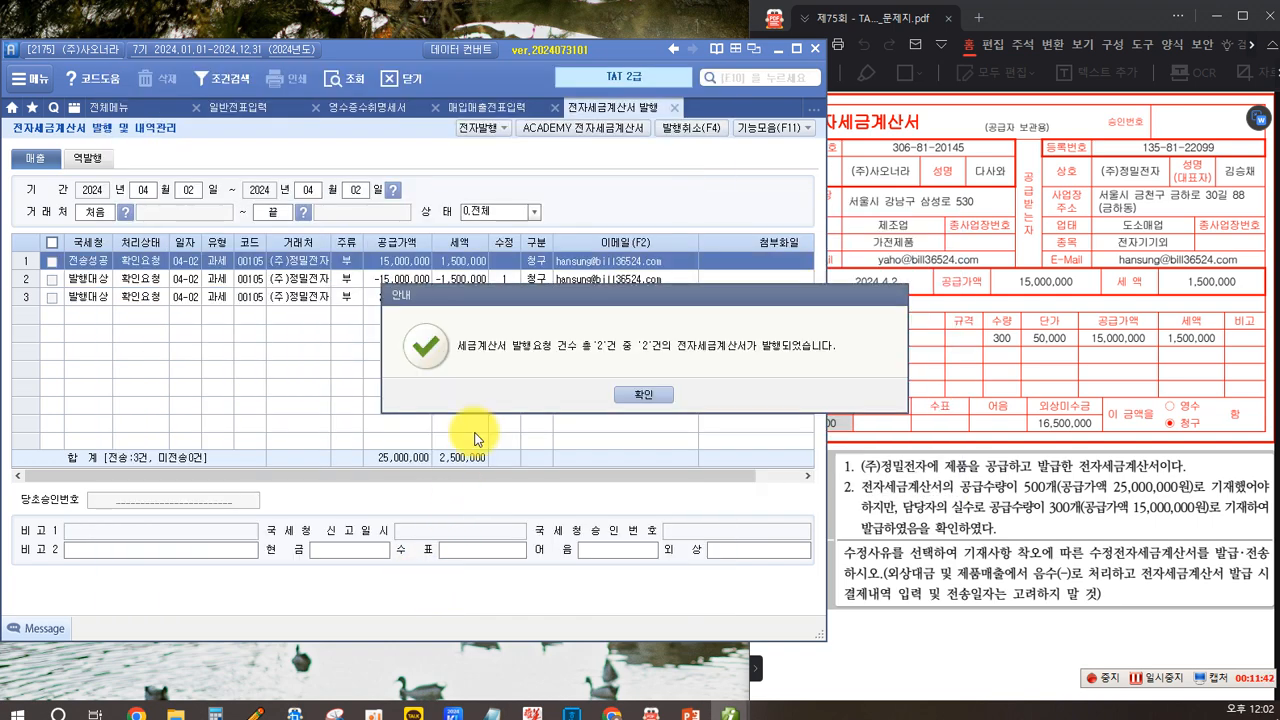
left_click(630, 397)
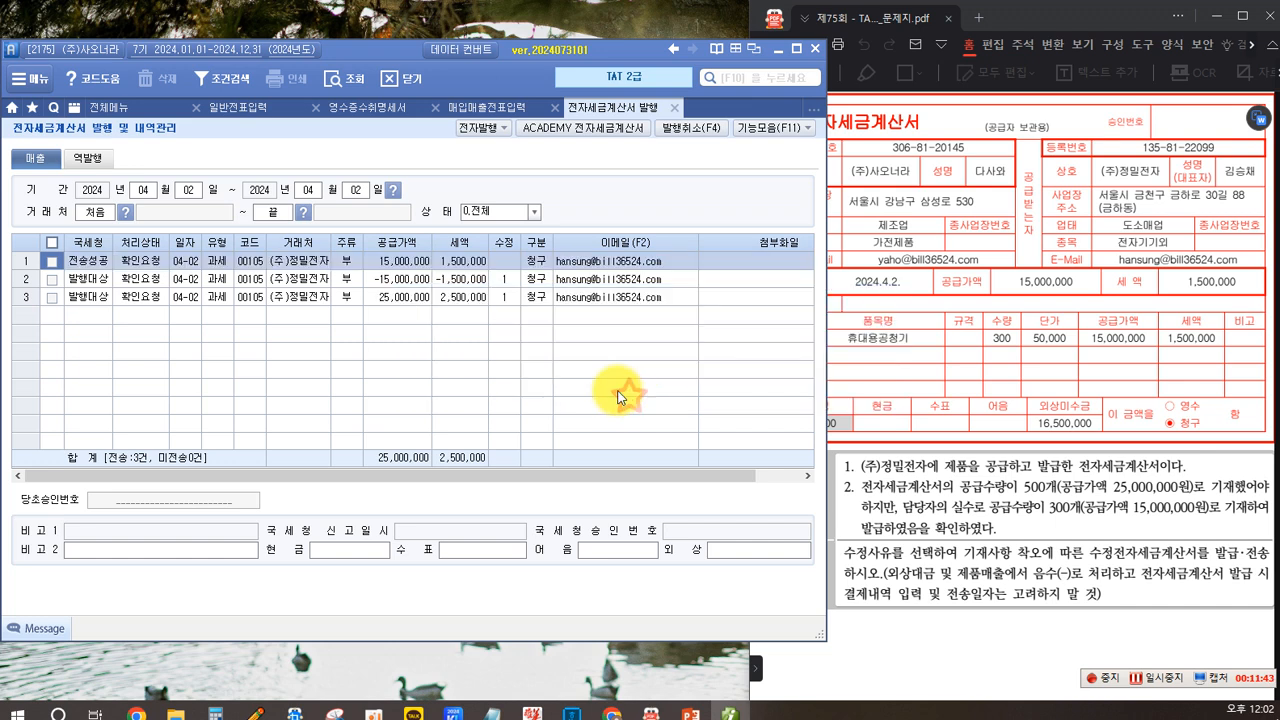
- In the ACADEMY e-tax invoice window, query sales and transmit the -300 unit amended invoice
left_click(52, 280)
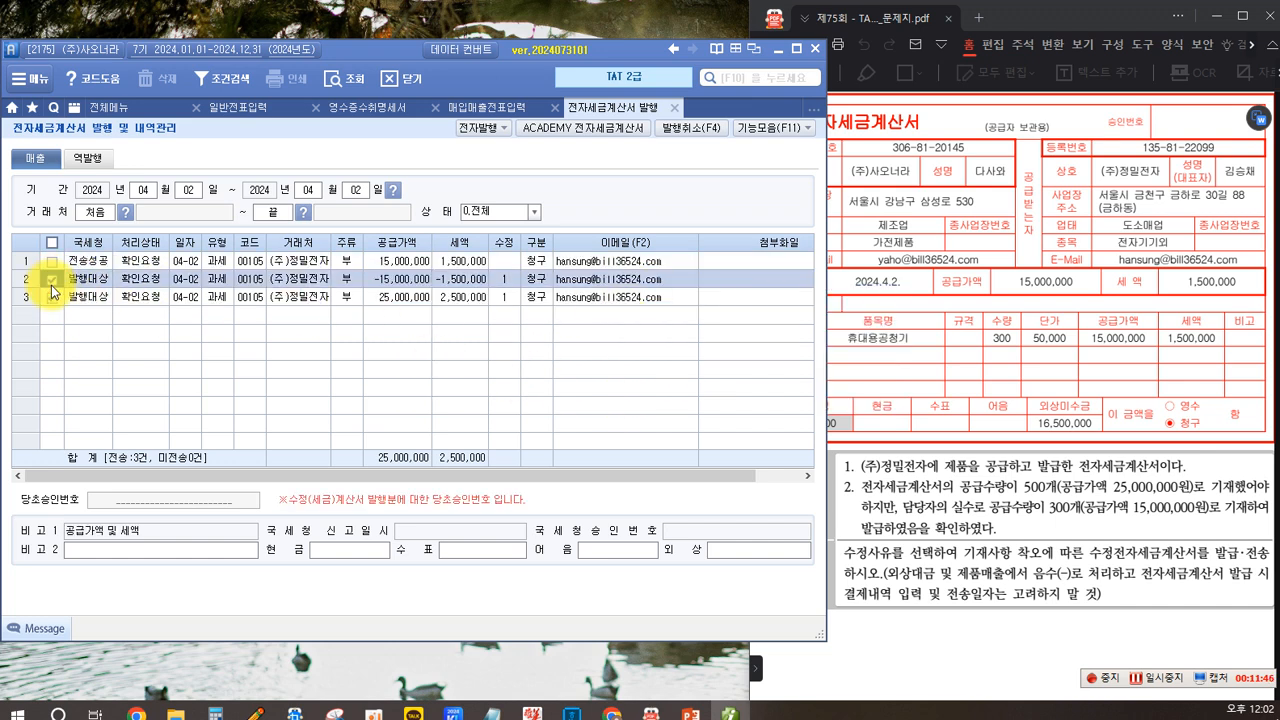
left_click(582, 130)
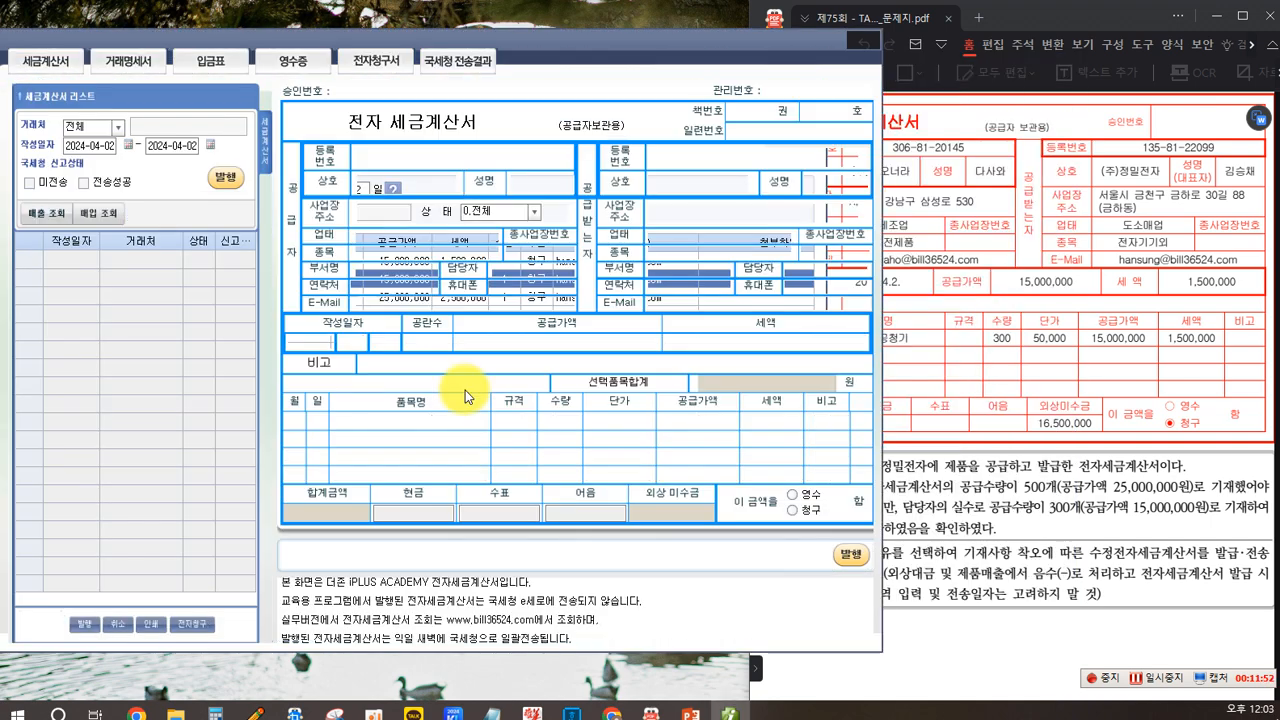
left_click(35, 212)
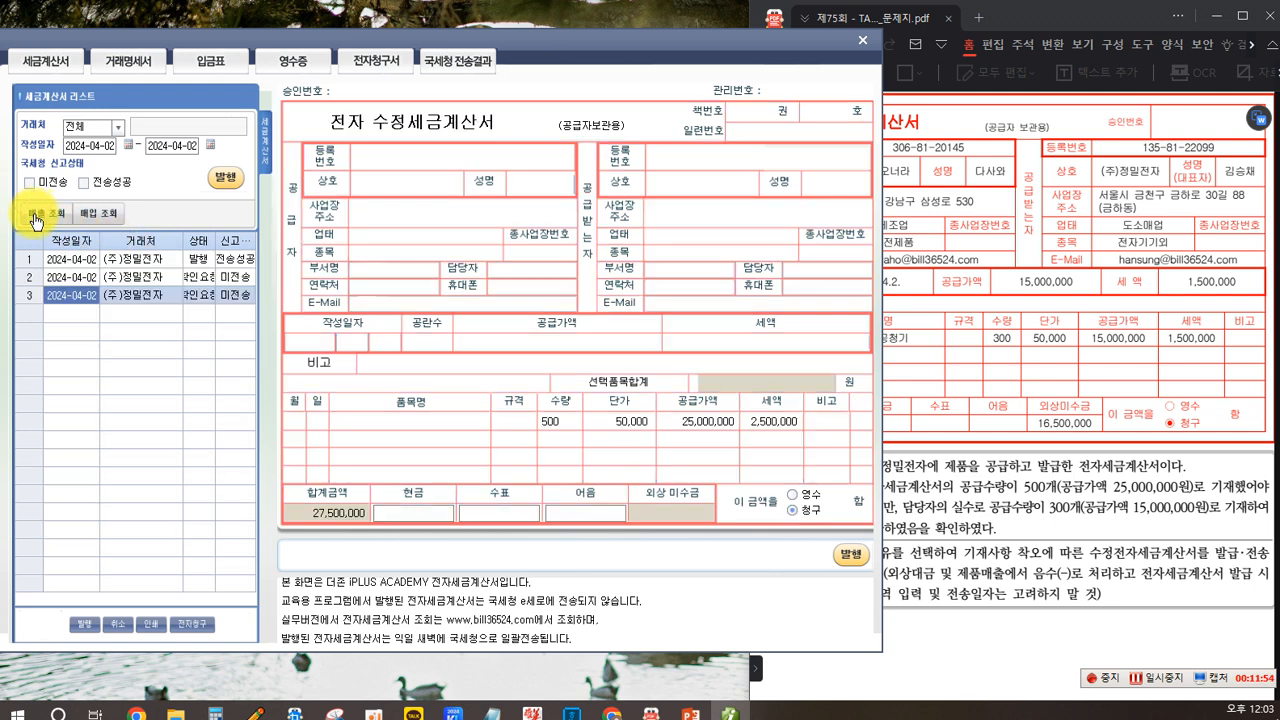
left_click(199, 278)
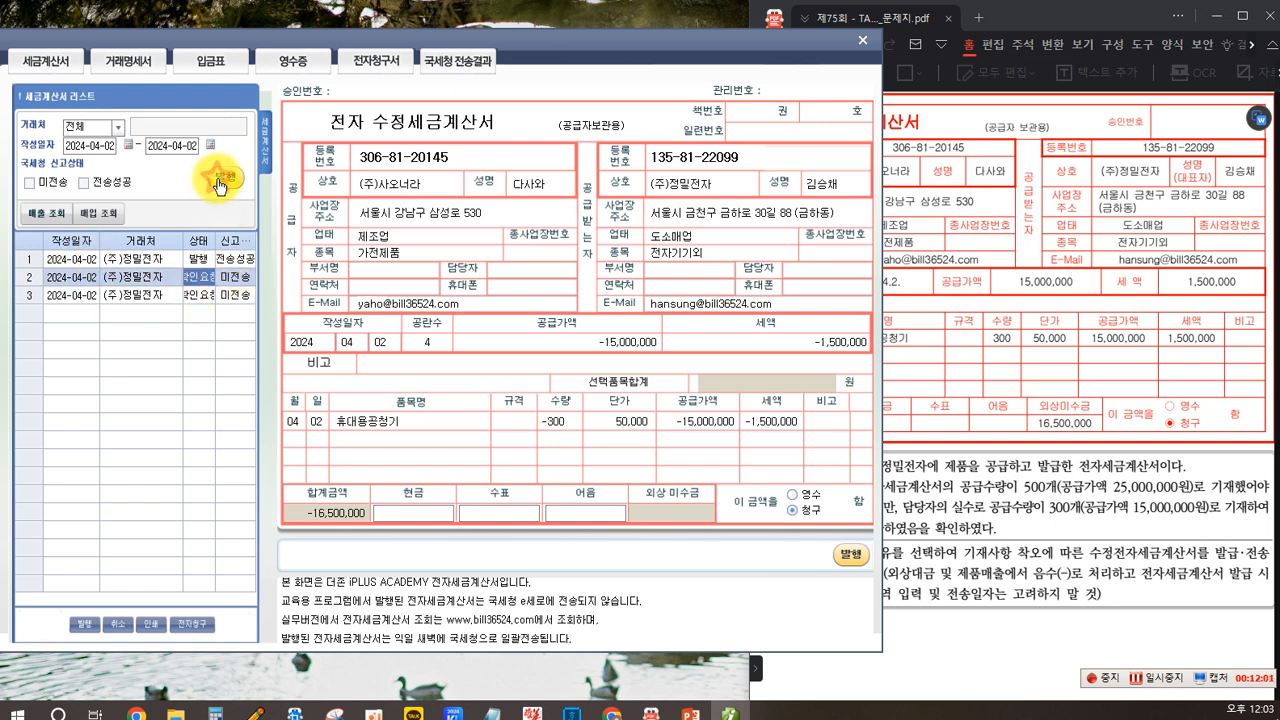
left_click(221, 180)
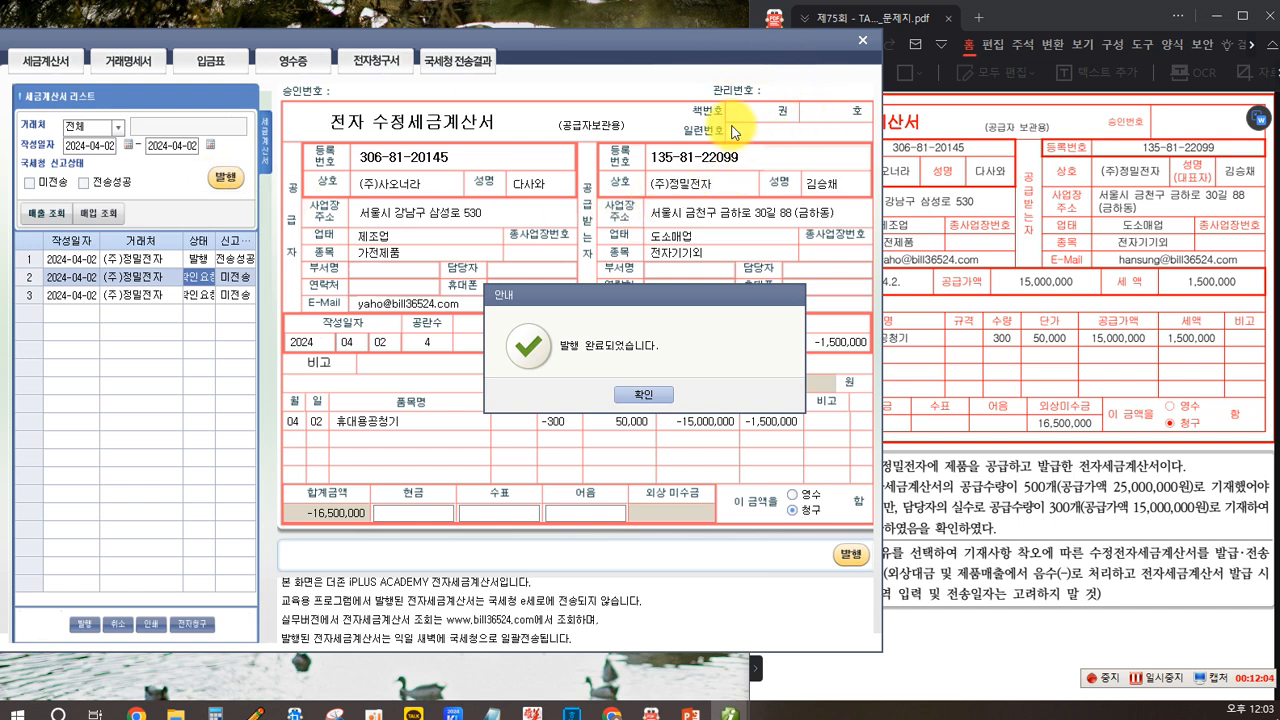
left_click(640, 396)
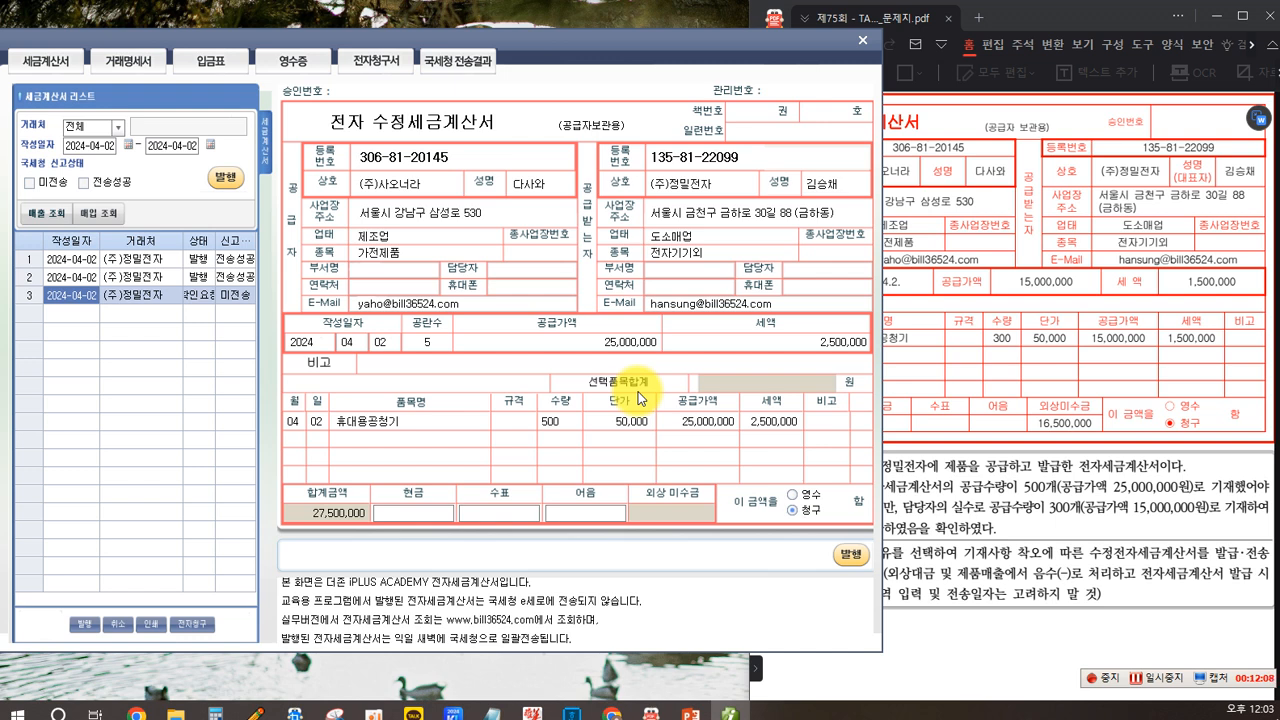
- Transmit the 500-unit amended invoice as well, then close the ACADEMY window
left_click(243, 277)
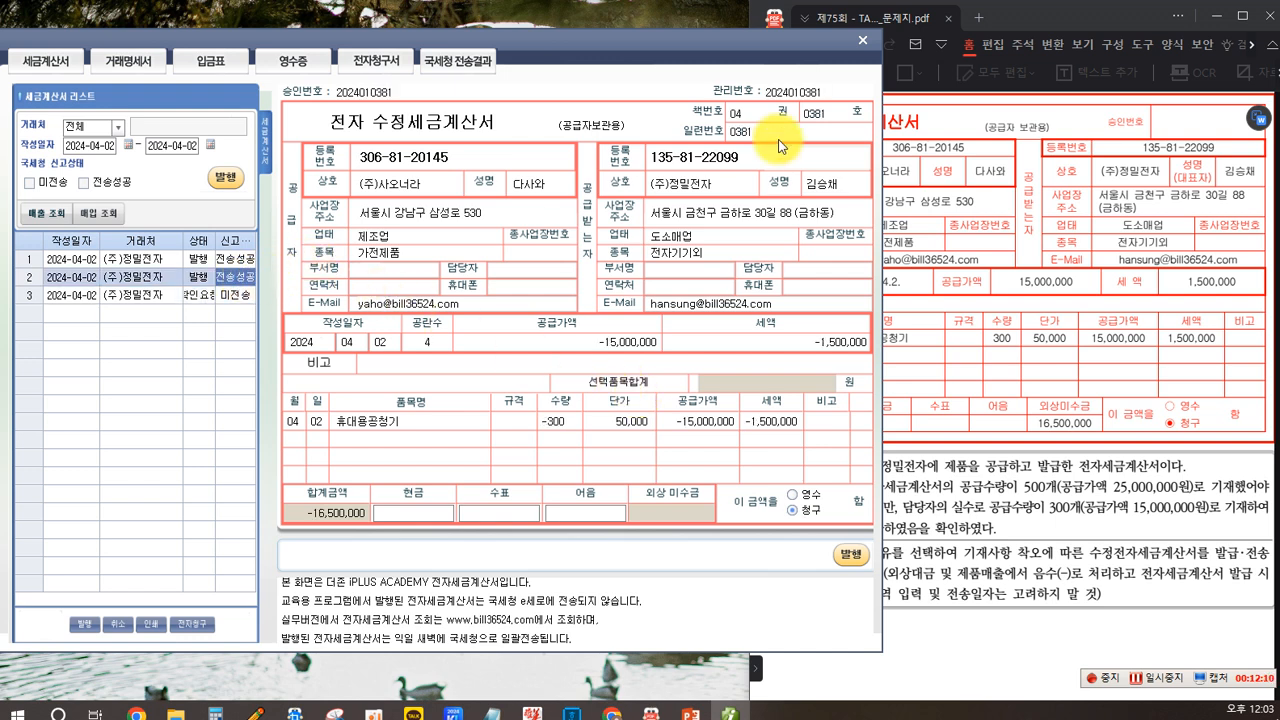
left_click(210, 298)
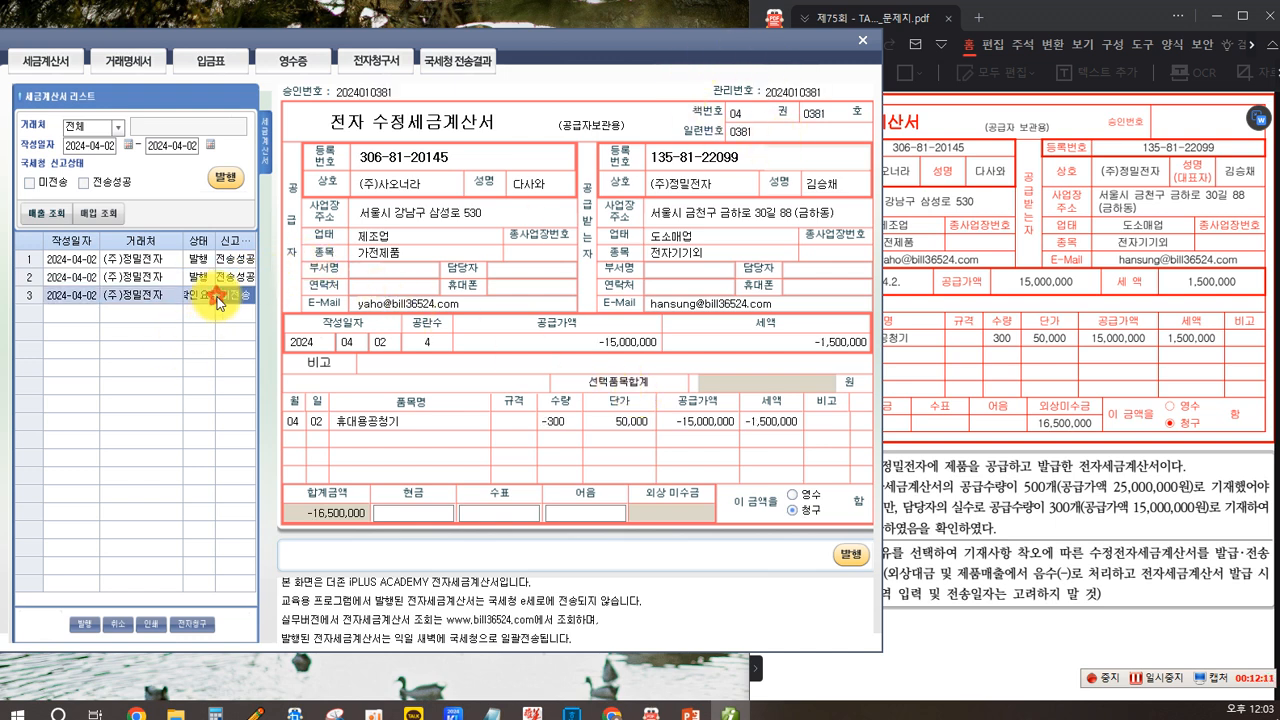
left_click(222, 180)
left_click(628, 395)
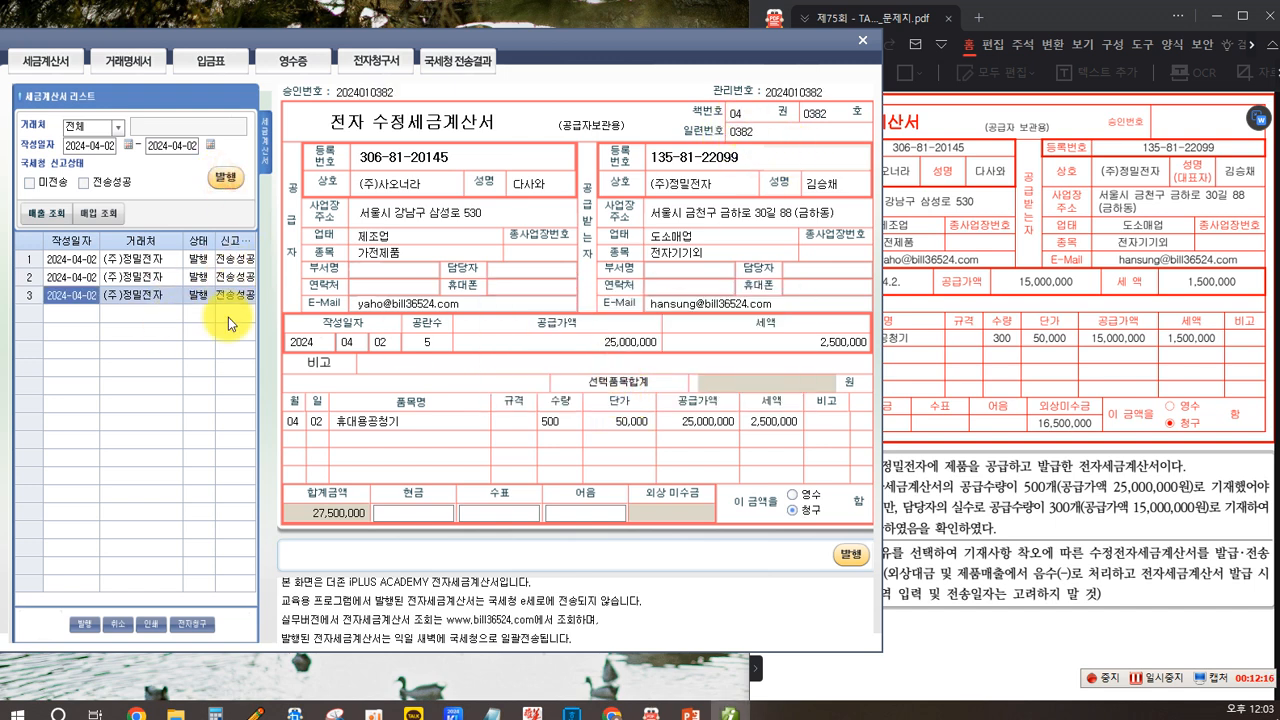
left_click(862, 41)
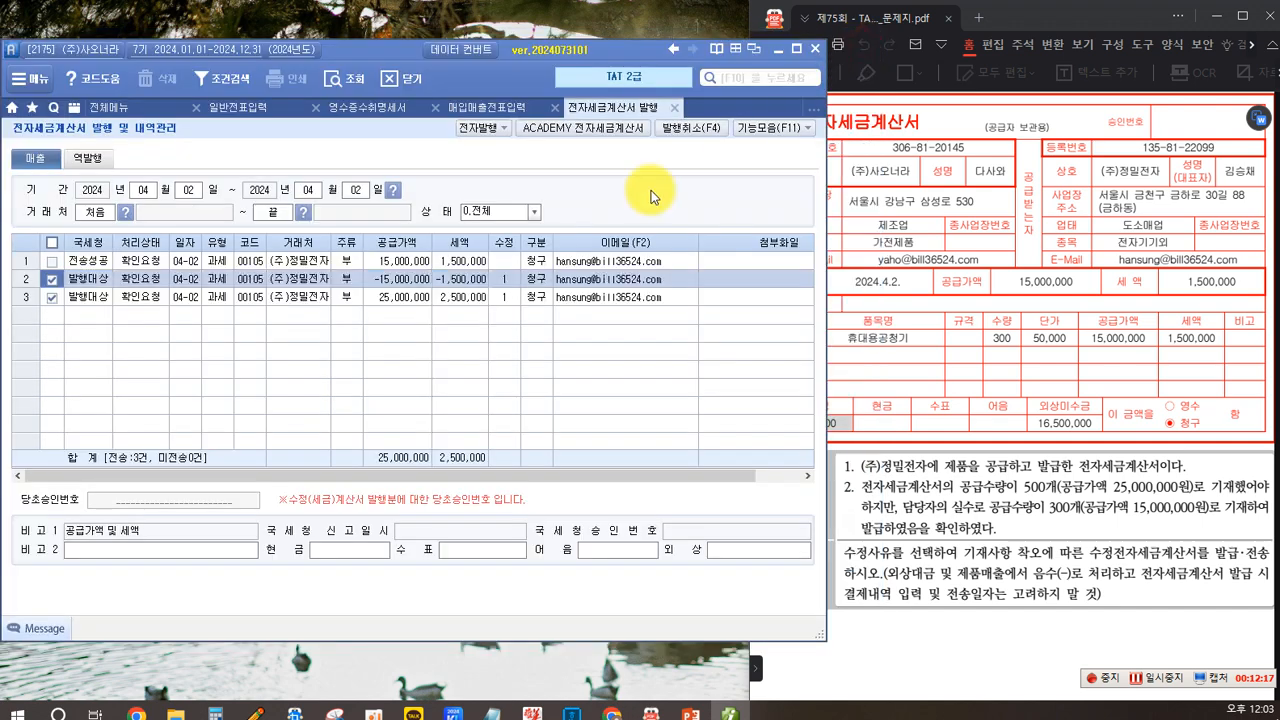
- Reload the April 2 vouchers and scroll the task sheet to problem 3 on the VAT return
left_click(485, 110)
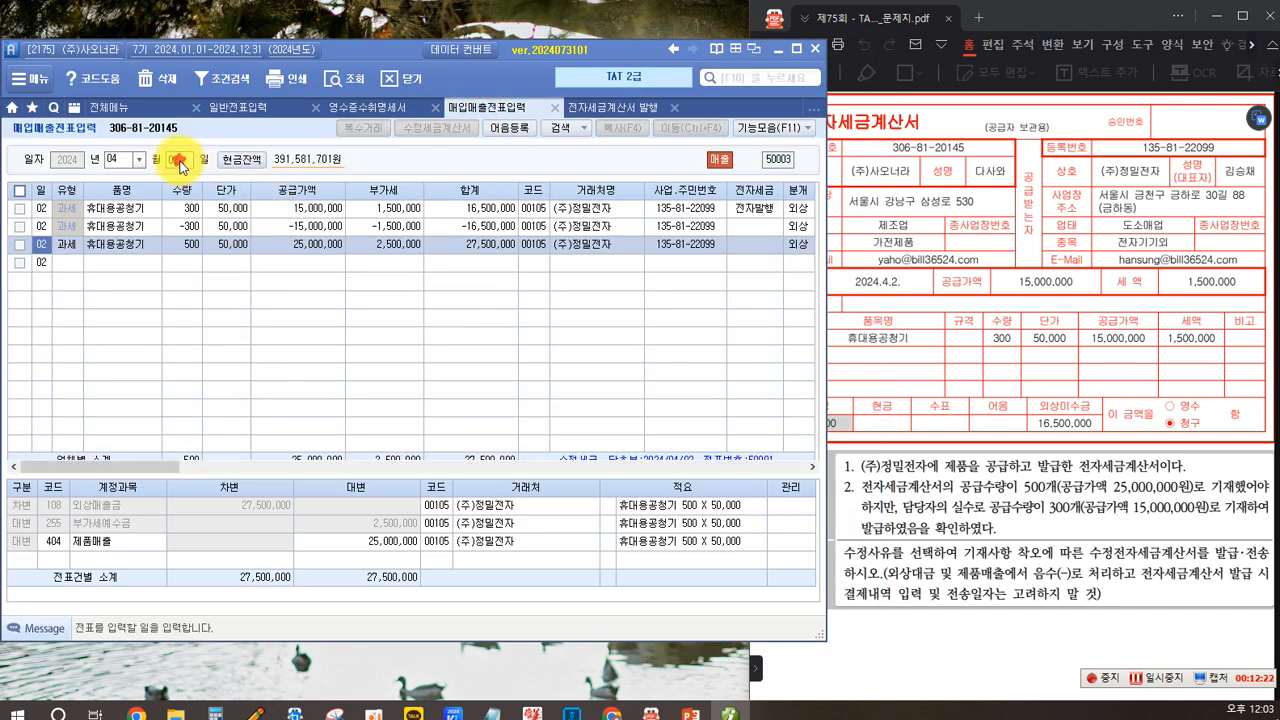
key("Return")
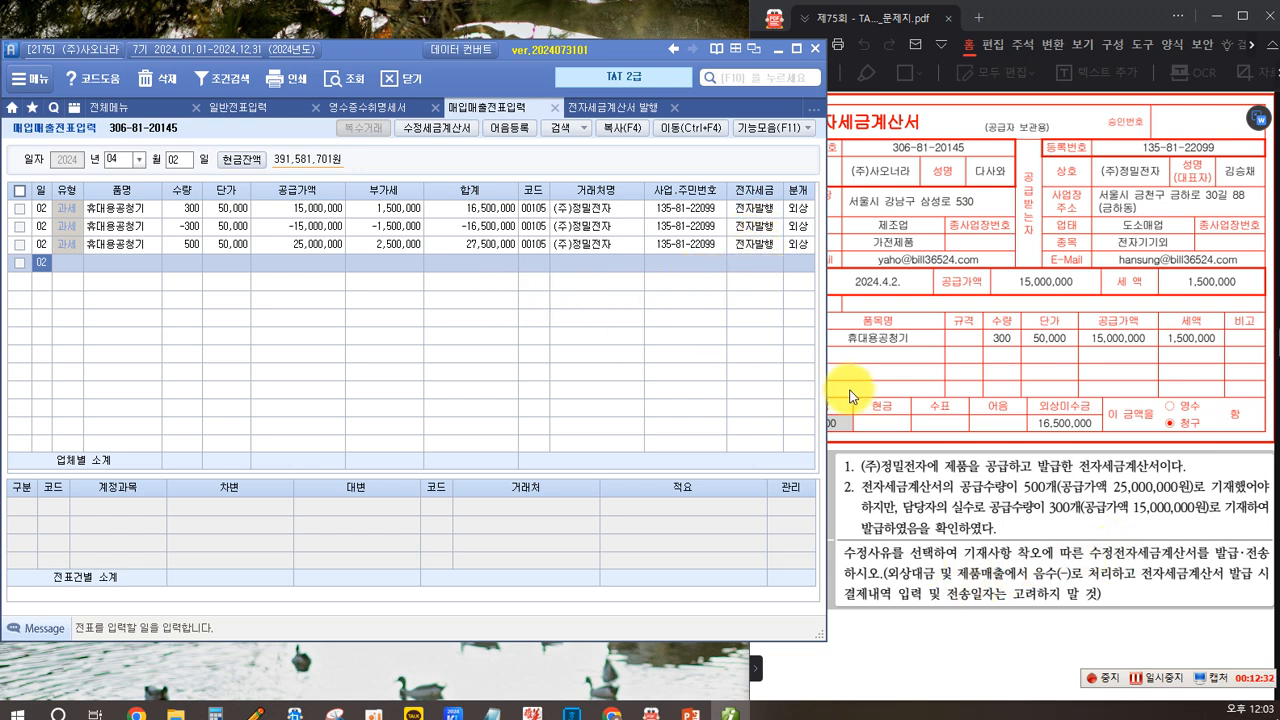
left_click(915, 293)
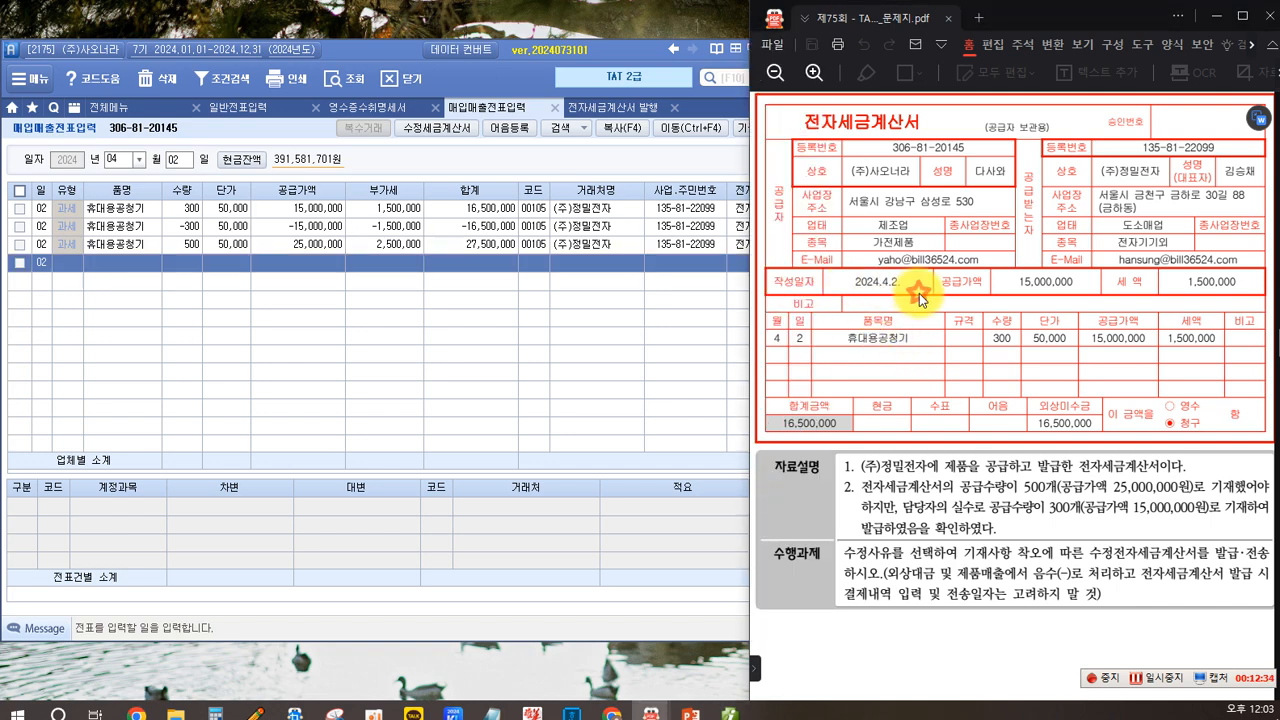
scroll(902, 316, "up", 3)
scroll(900, 305, "down", 2)
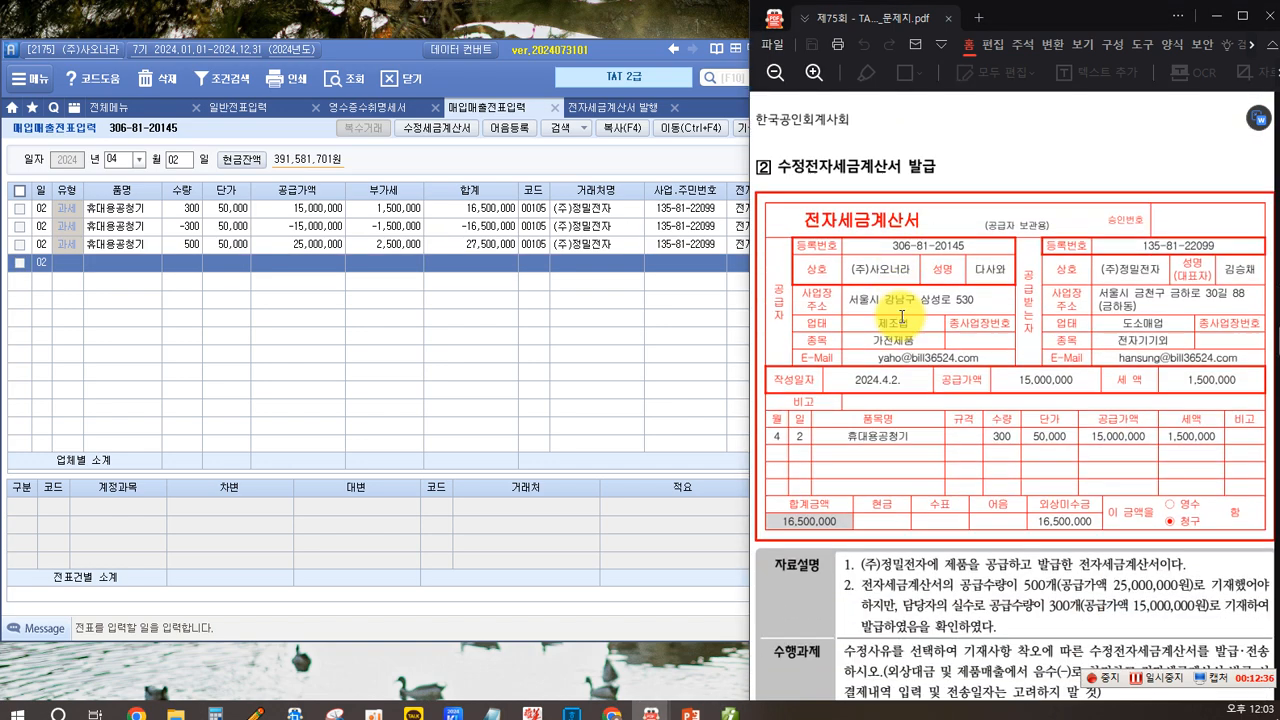
scroll(880, 300, "down", 7)
scroll(882, 243, "down", 5)
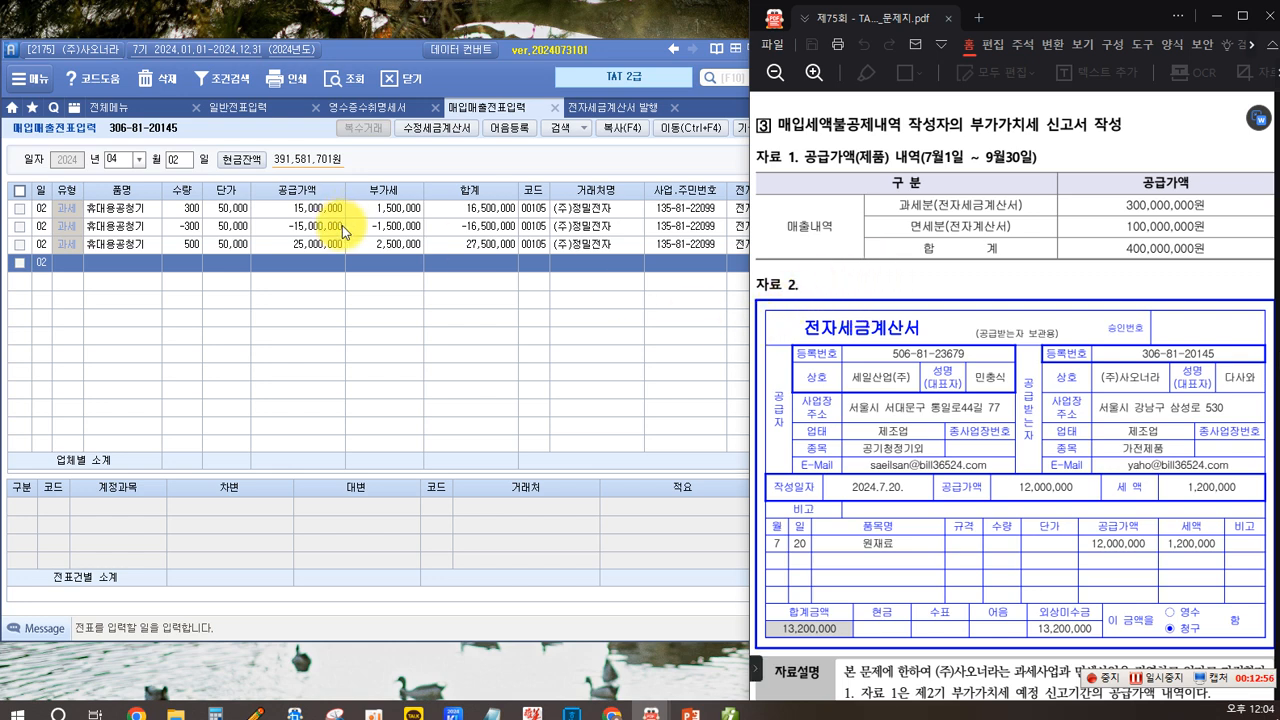
- Mark 매입세액불공제내역 in the problem 3 heading with a box annotation on the task sheet
left_click(905, 278)
key("ctrl+2")
left_click(770, 374)
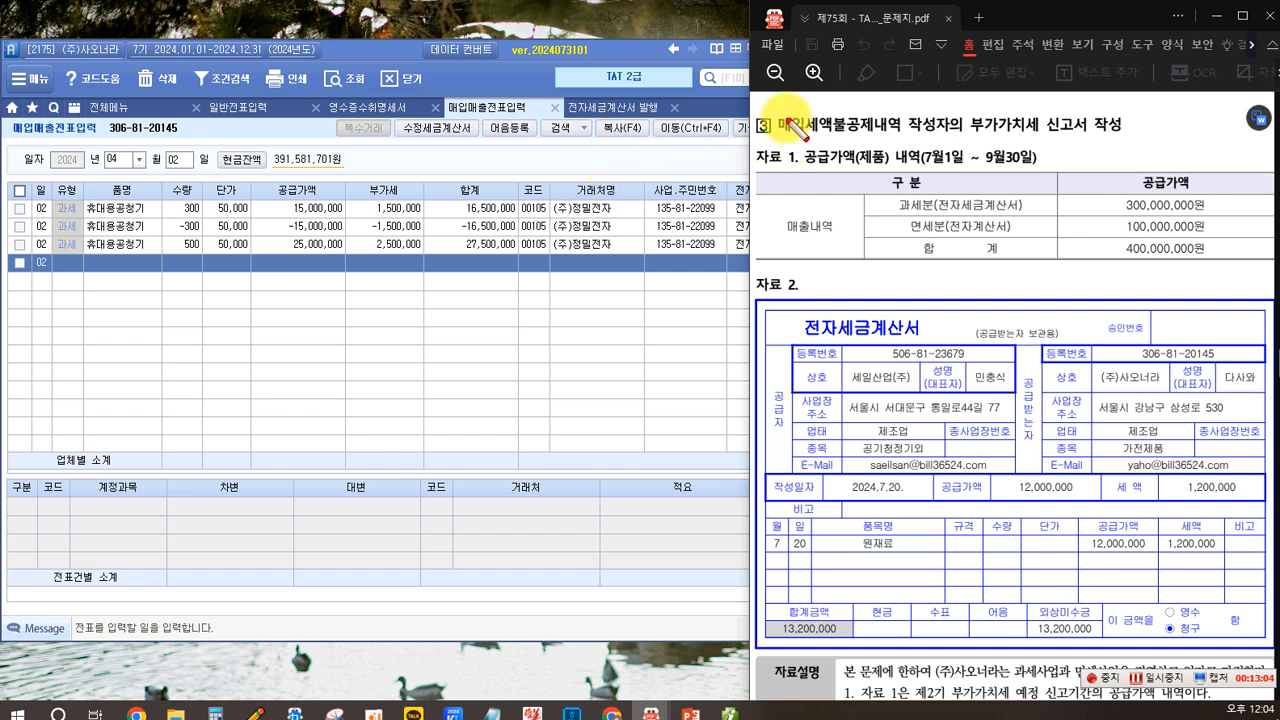
mouse_move(776, 109)
left_mouse_down()
mouse_move(873, 143)
mouse_move(907, 134)
left_mouse_up()
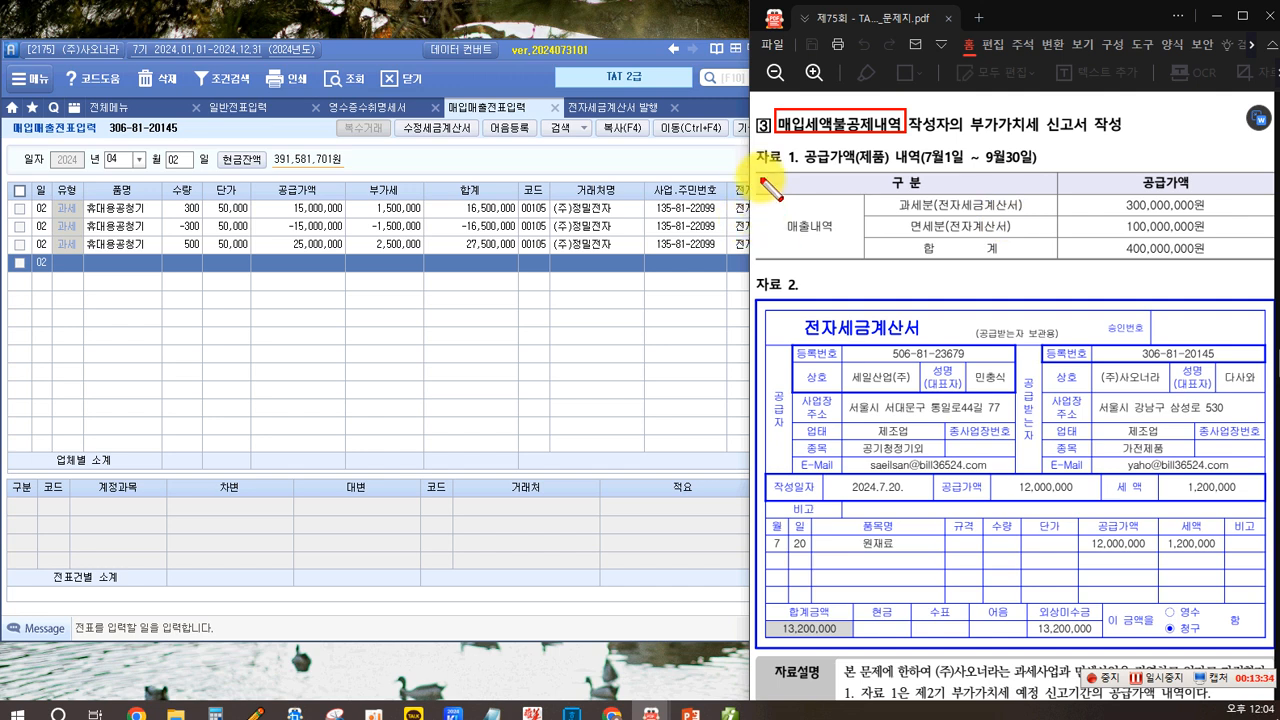
- Review 자료 1's supply amounts and the 자료 2 e-tax invoice of problem 3 on the task sheet, boxing key items
left_click_drag(750, 142, 808, 172)
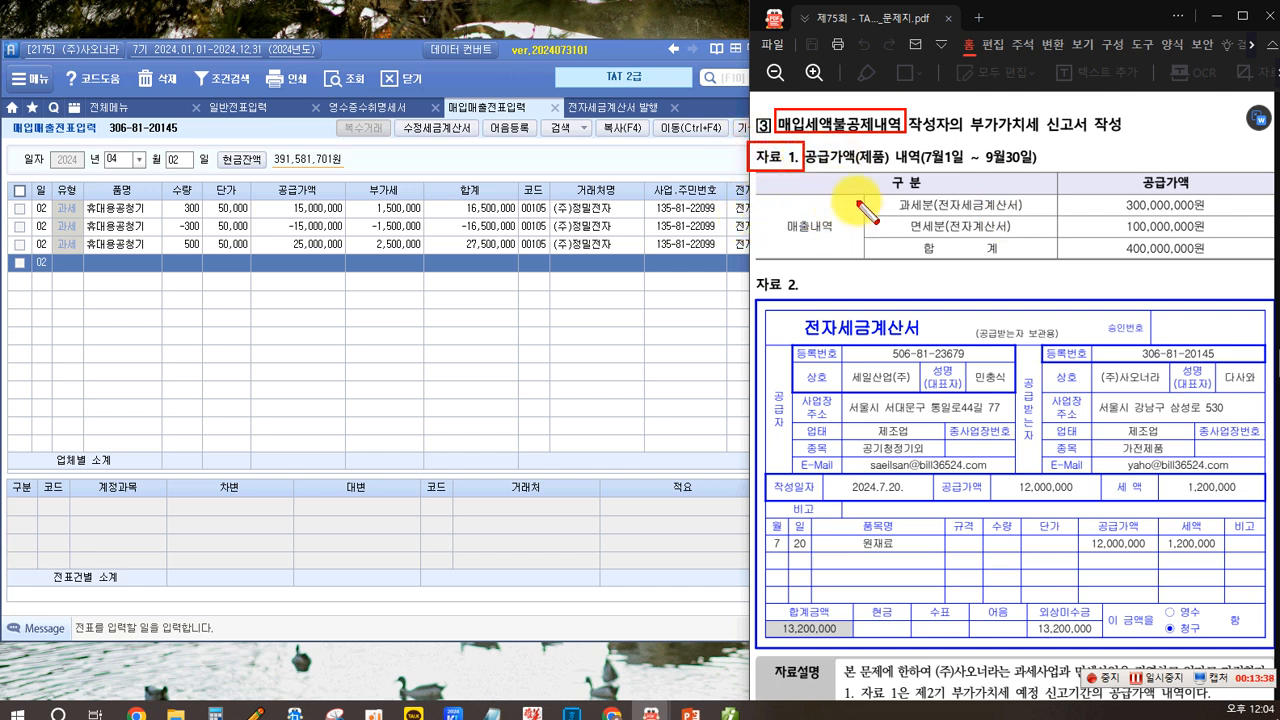
left_click(895, 194)
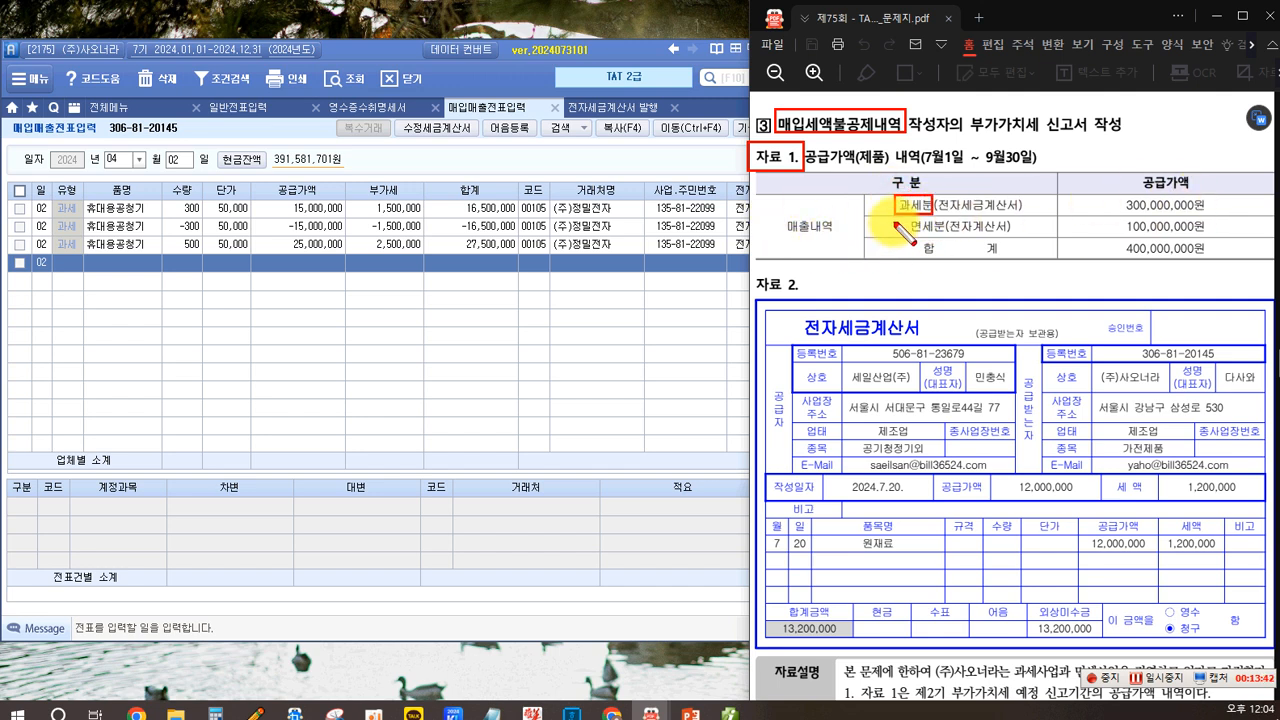
left_click_drag(903, 219, 948, 237)
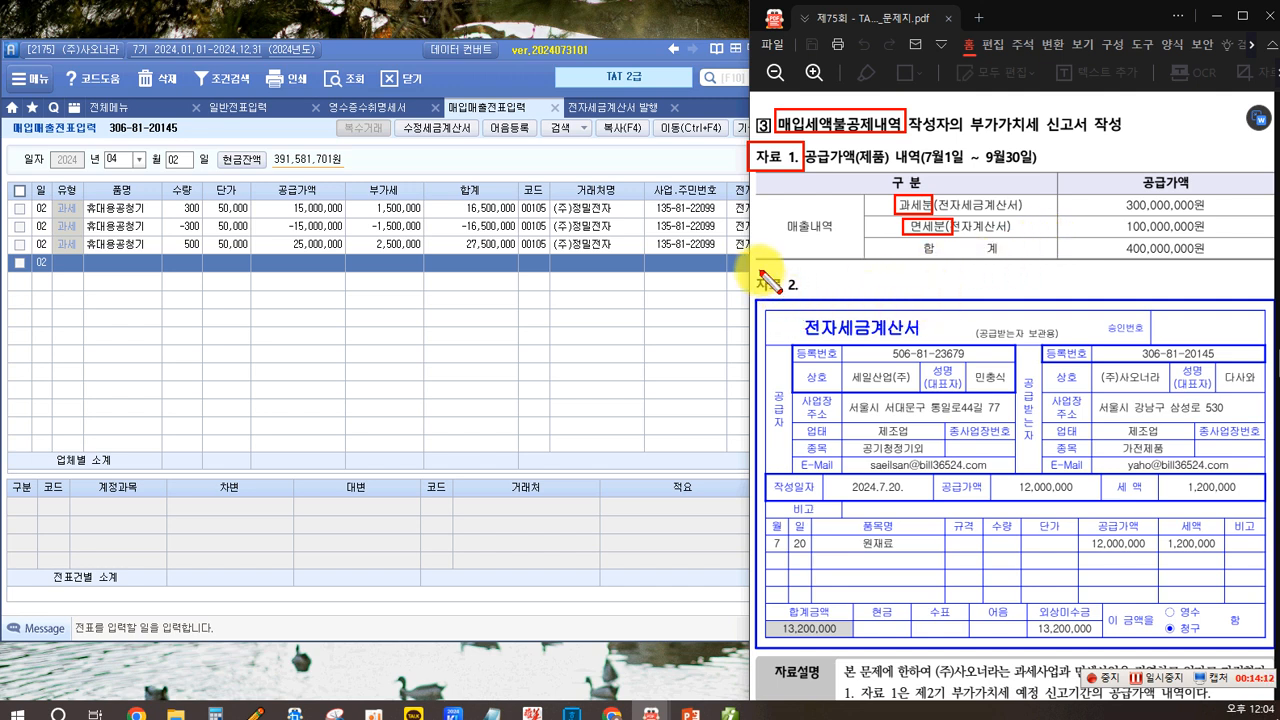
left_click_drag(755, 268, 808, 296)
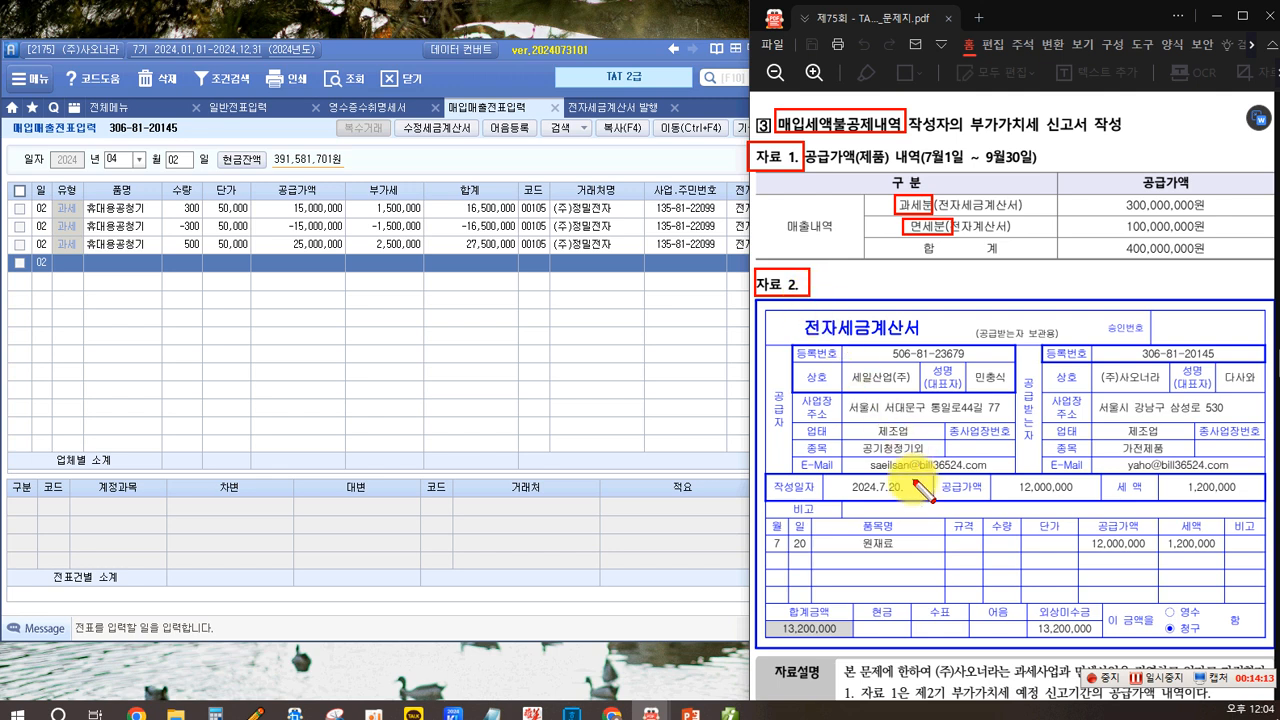
left_click_drag(841, 541, 935, 557)
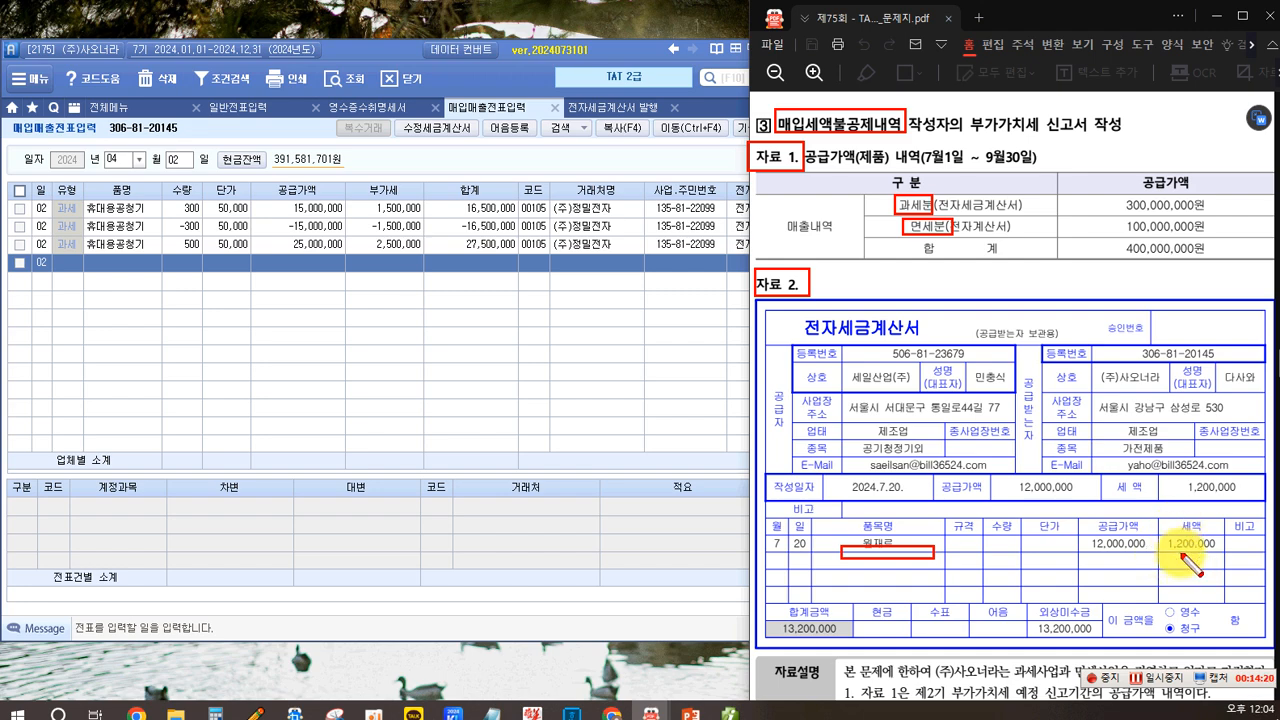
key("Escape")
- Review the 자료설명 and 수행과제 instructions of problem 3 on the task sheet
scroll(892, 420, "down", 8)
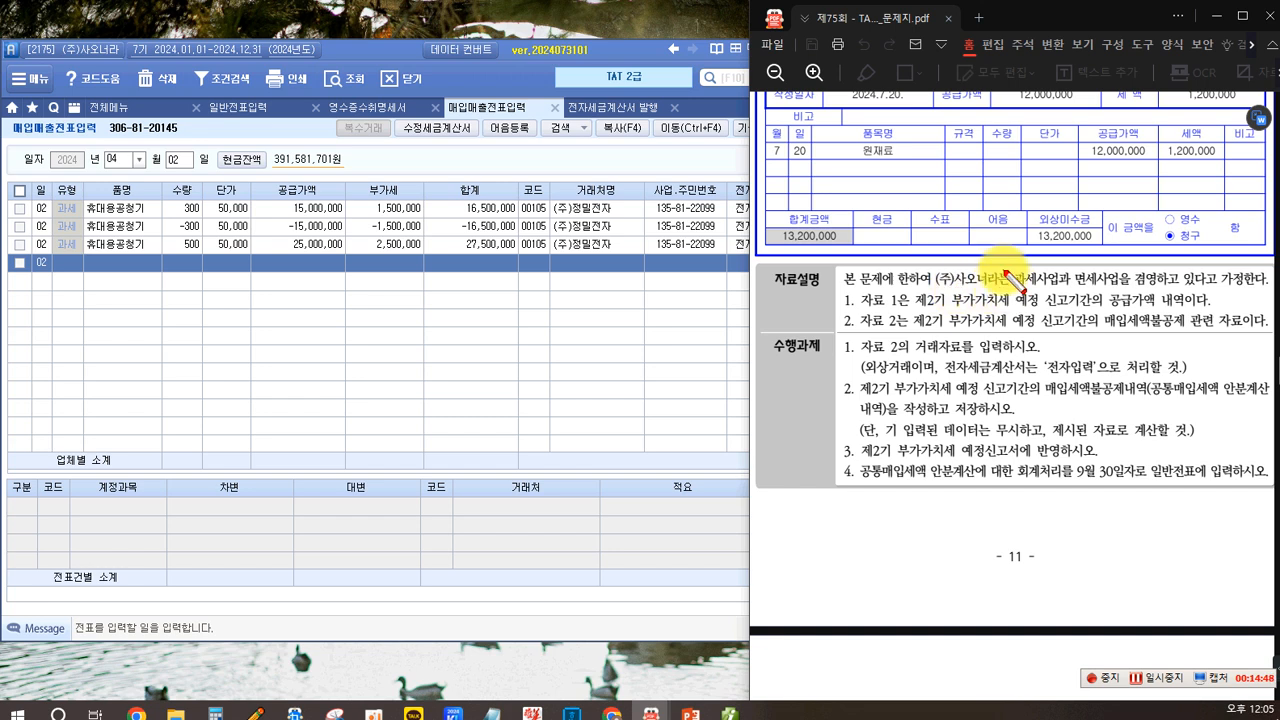
mouse_move(1010, 267)
left_mouse_down()
mouse_move(1058, 292)
mouse_move(1128, 291)
left_mouse_up()
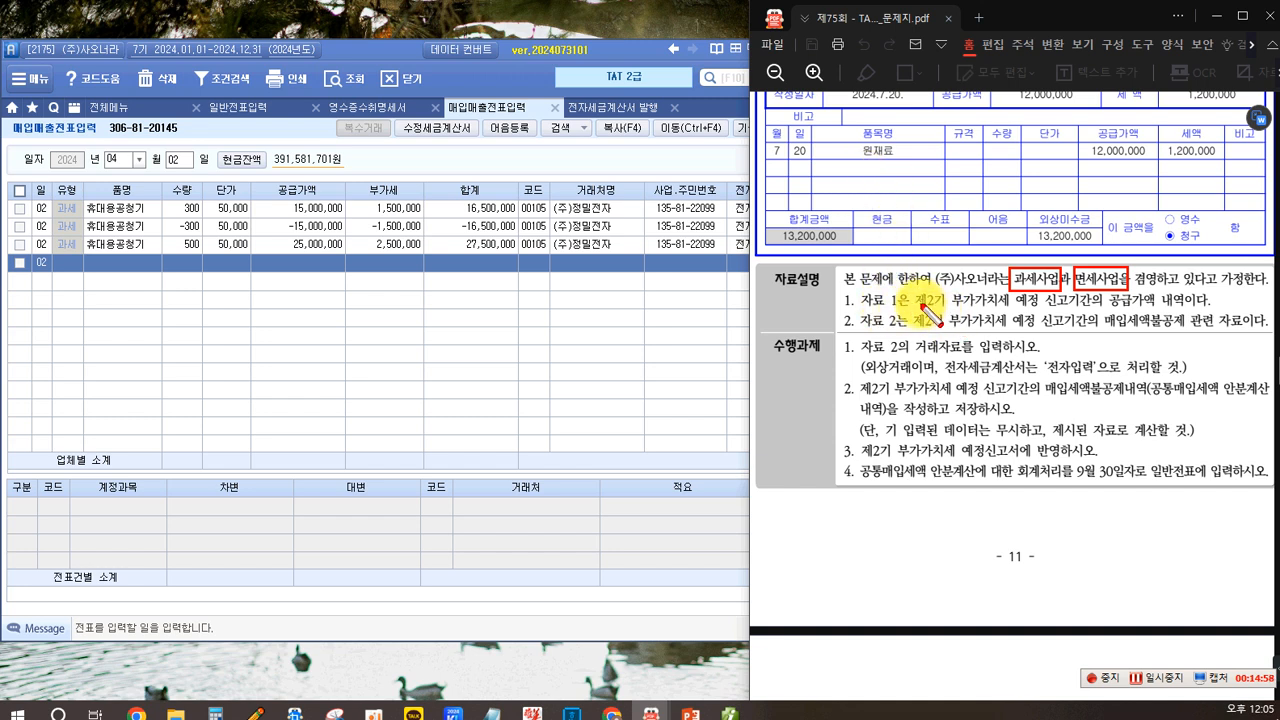
left_click_drag(1010, 289, 1114, 312)
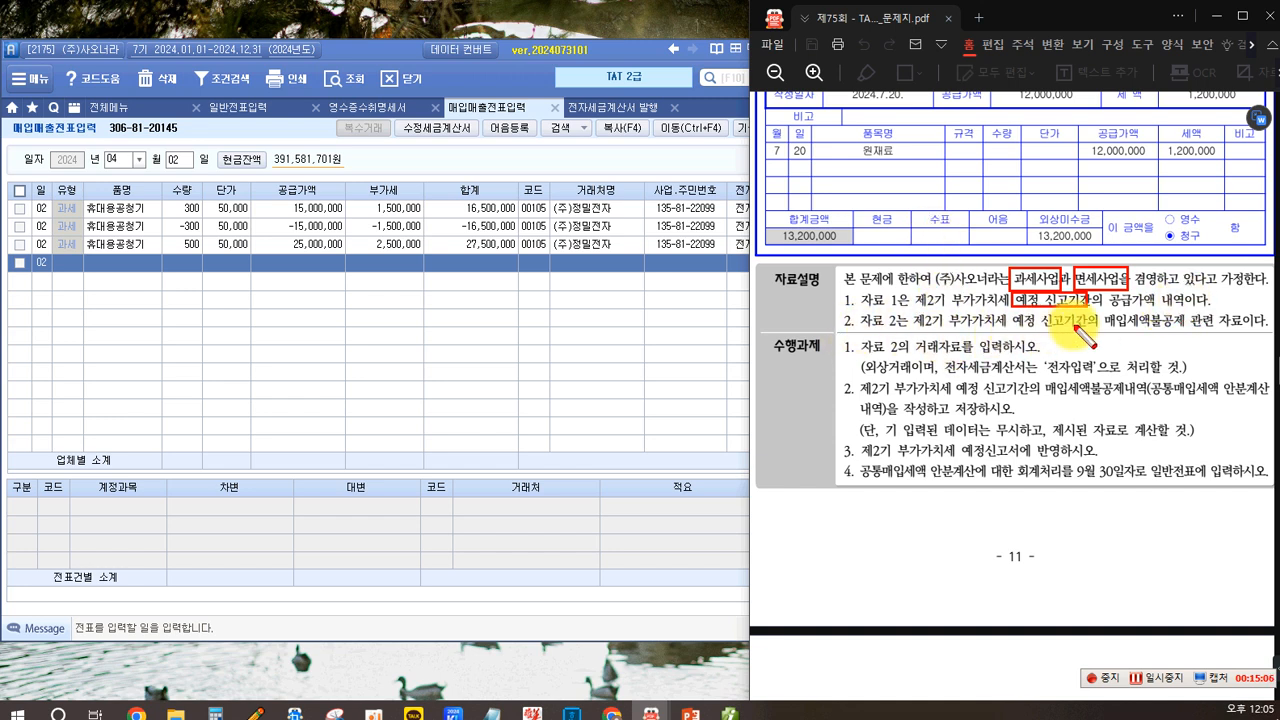
left_click_drag(1104, 311, 1184, 332)
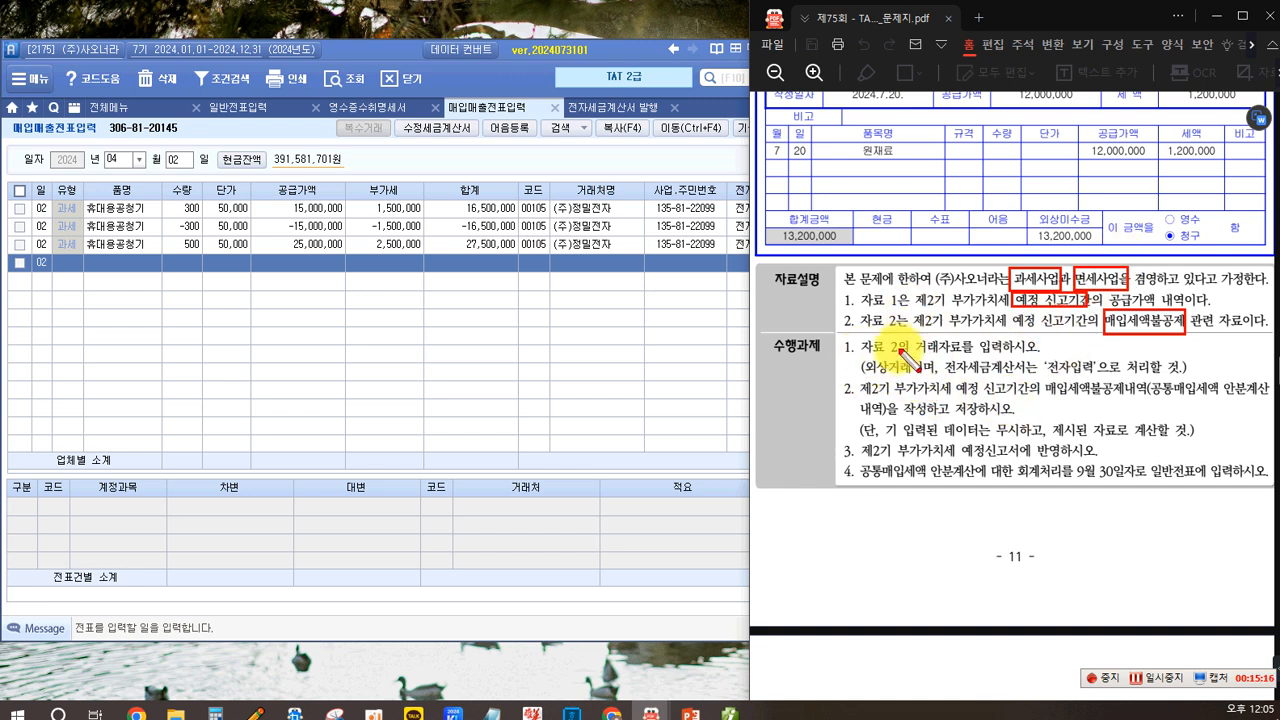
left_click_drag(766, 335, 825, 358)
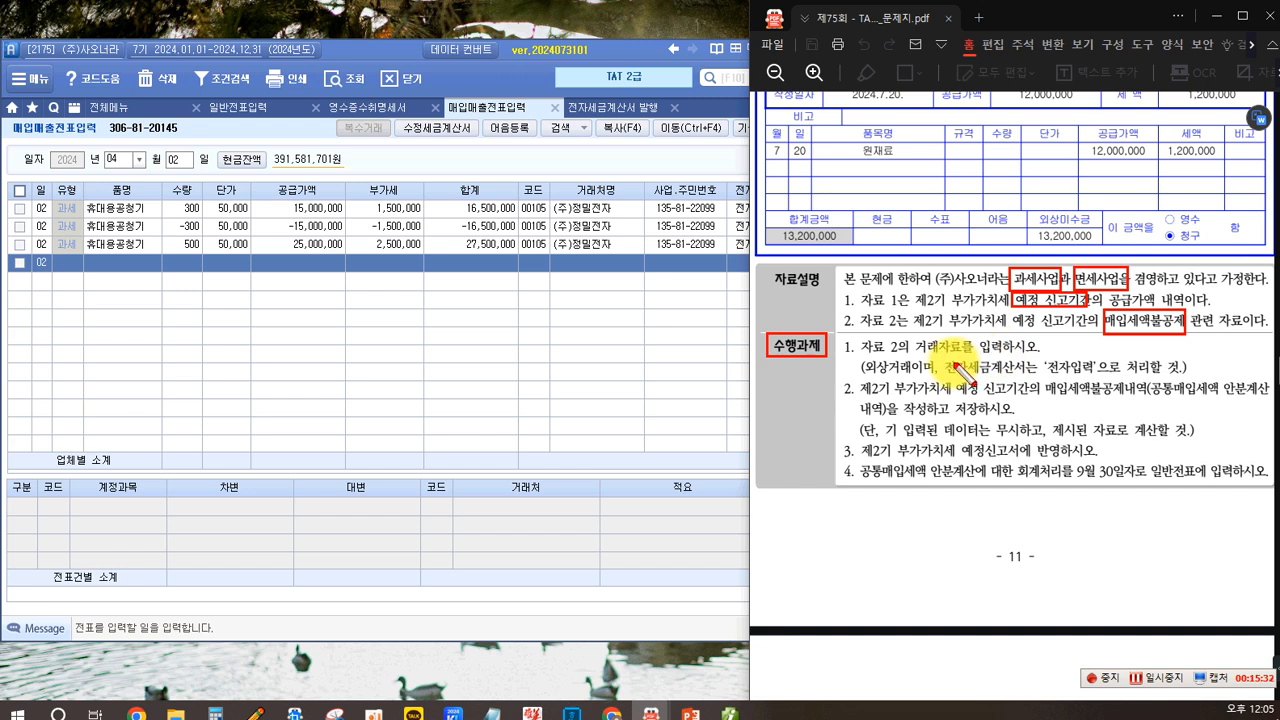
left_click_drag(865, 368, 910, 376)
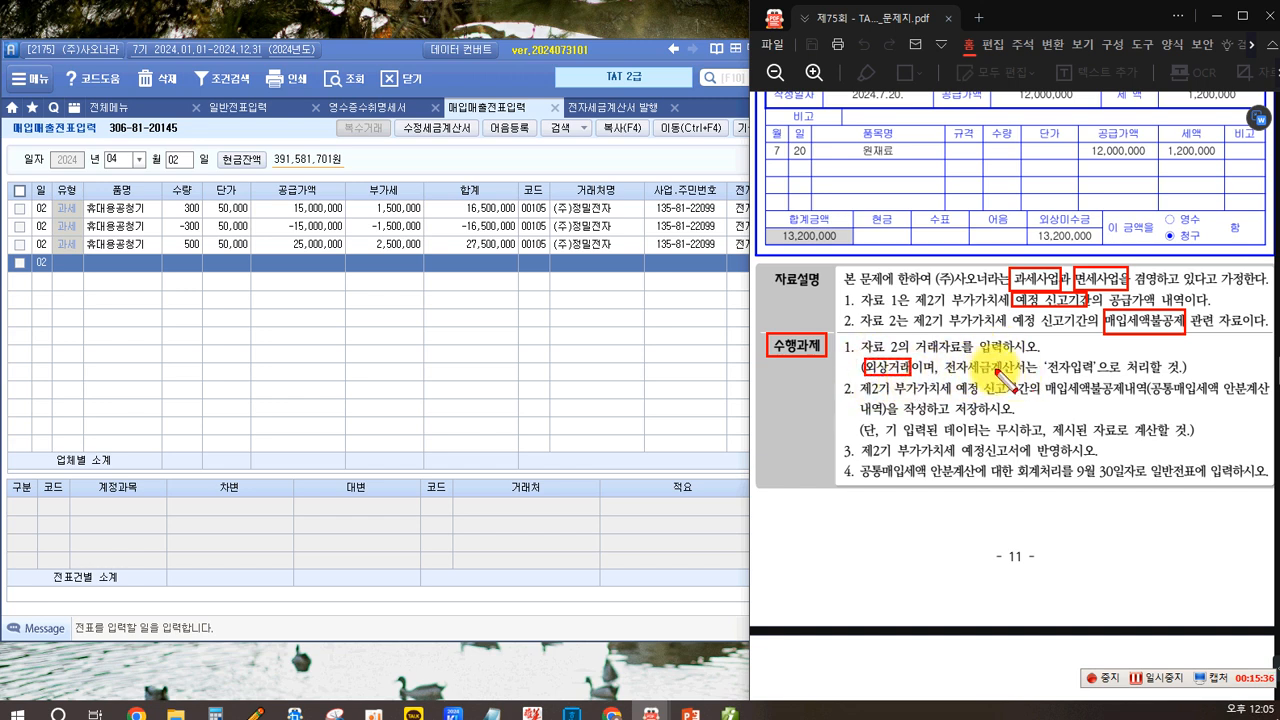
mouse_move(1044, 361)
left_mouse_down()
mouse_move(1095, 378)
mouse_move(1094, 362)
left_mouse_up()
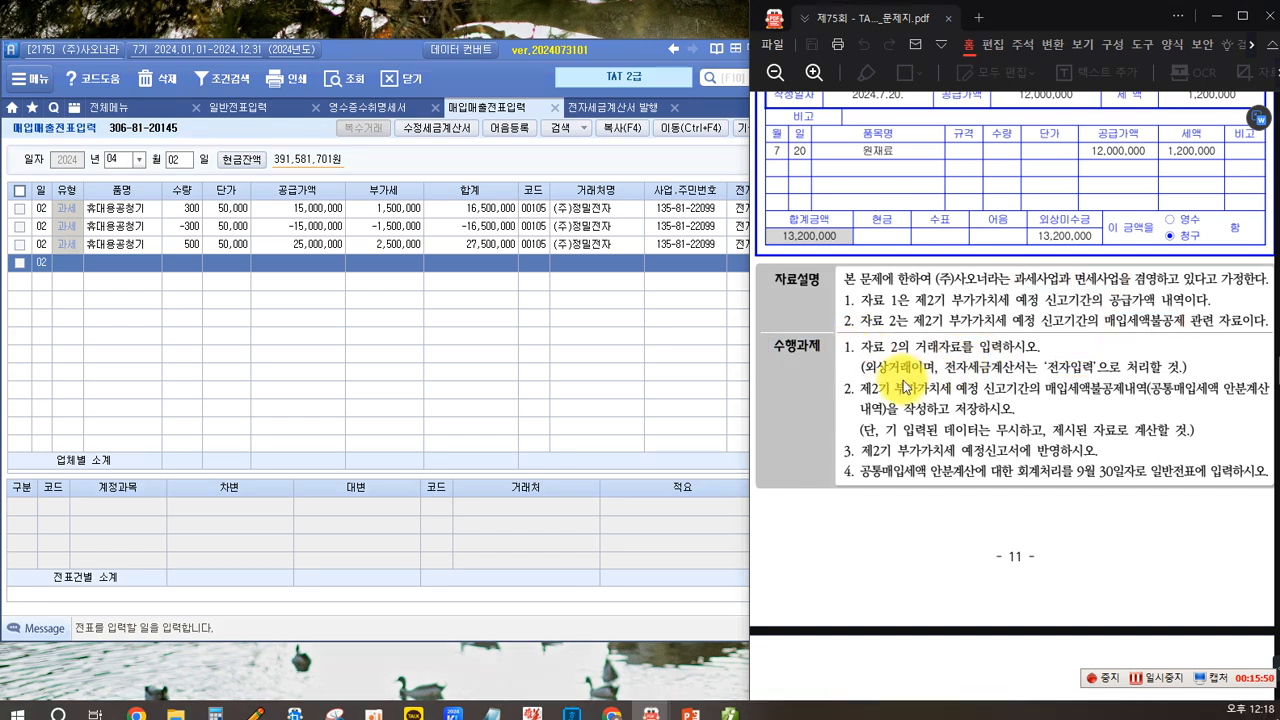
- Change the purchase-sales voucher entry date to July 20
scroll(902, 380, "up", 4)
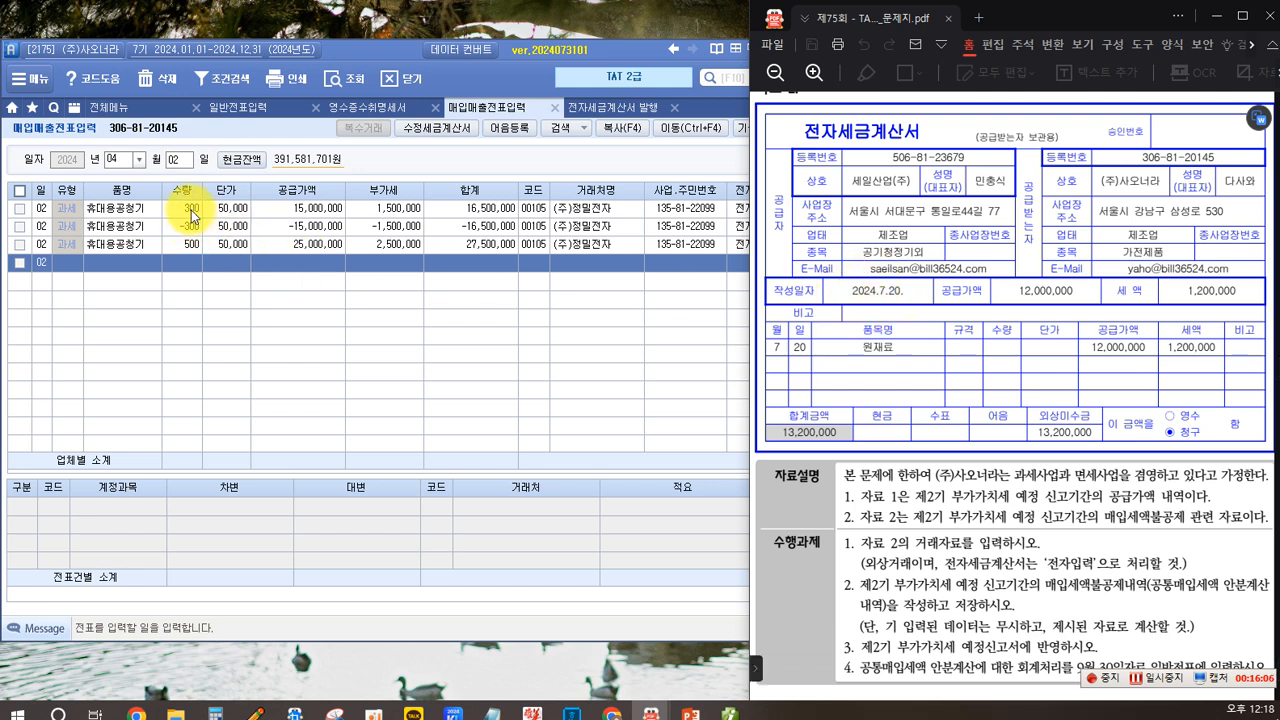
left_click(139, 160)
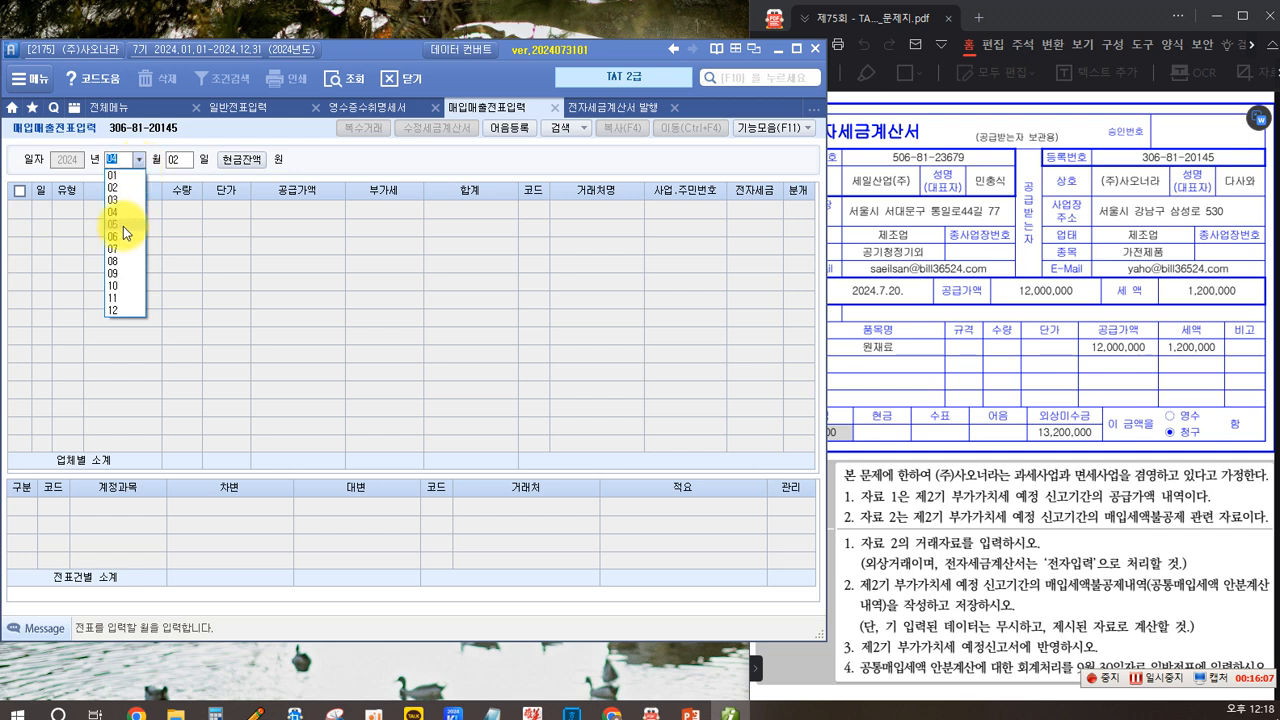
left_click(120, 247)
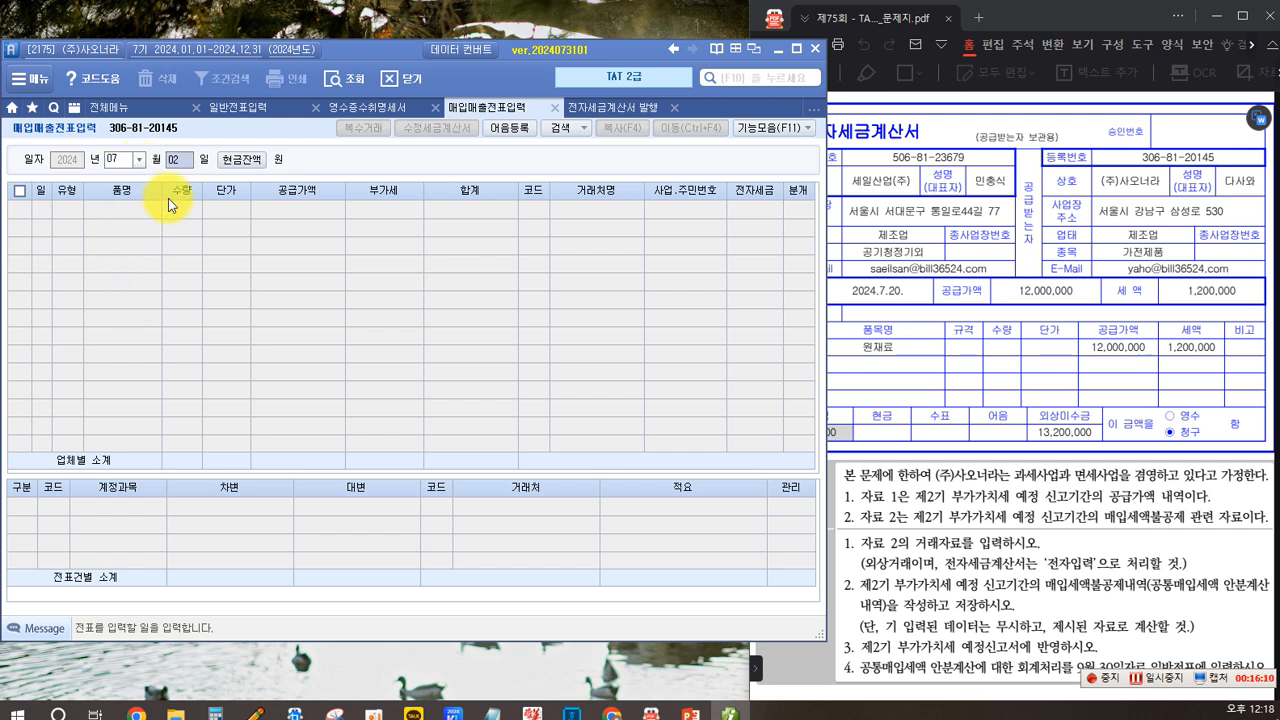
type("20")
key("Return")
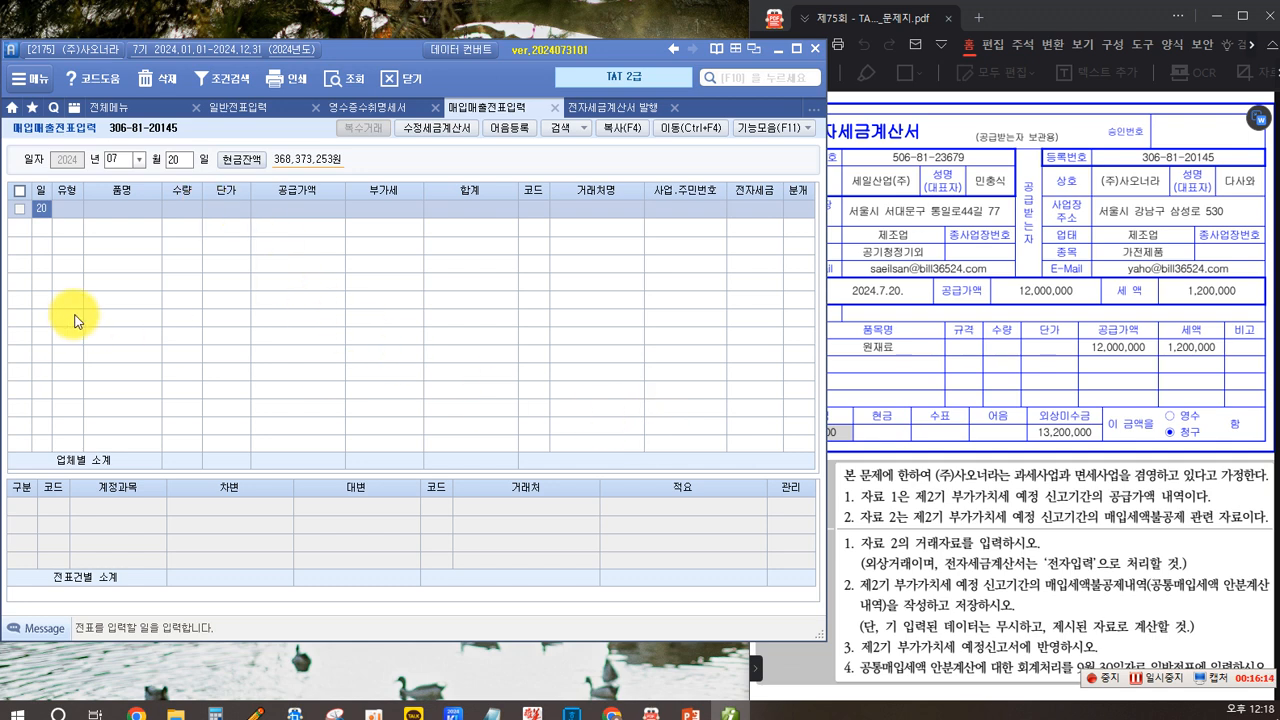
- Start a new line with transaction type 51 과세 purchase and item 원재료
key("Return")
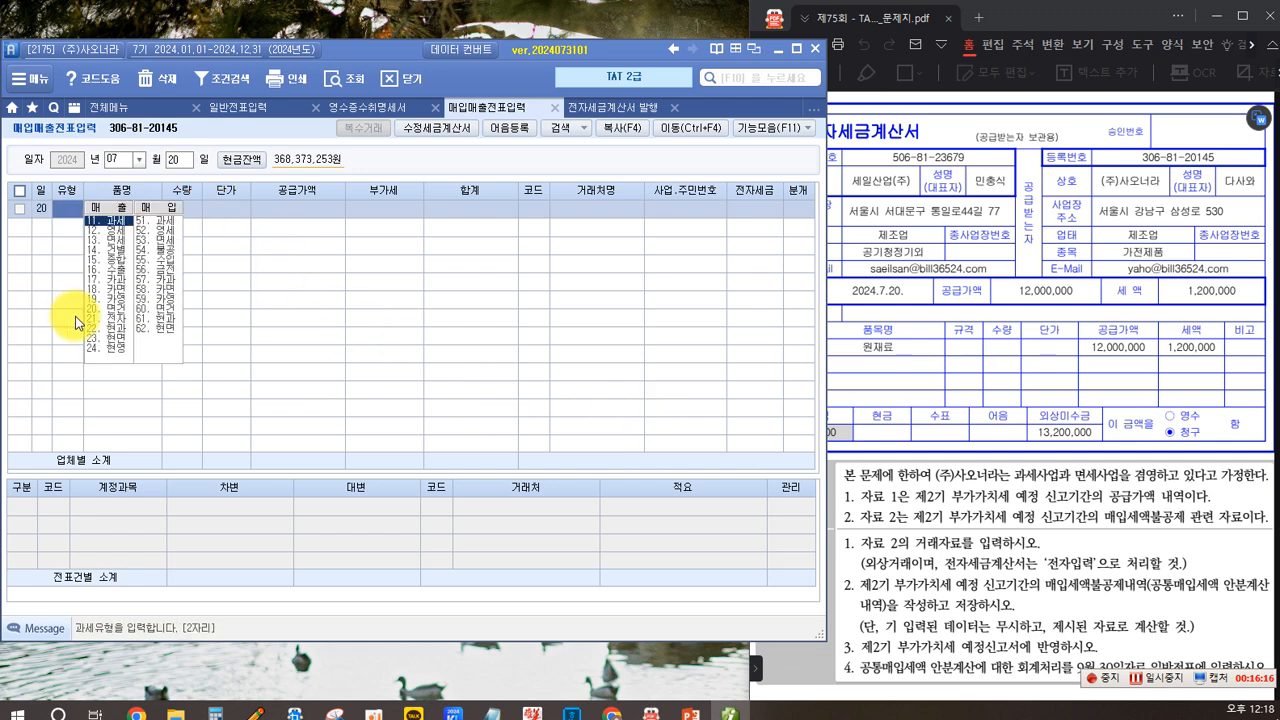
left_click(889, 167)
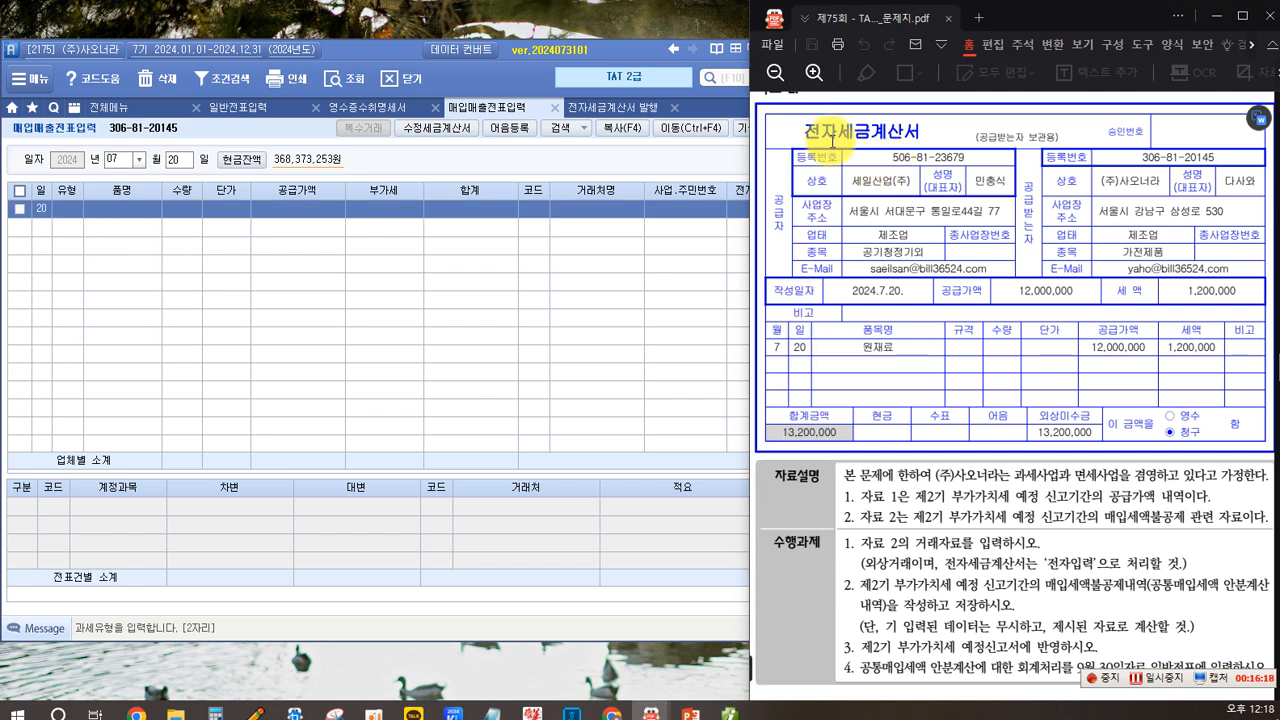
left_click(68, 207)
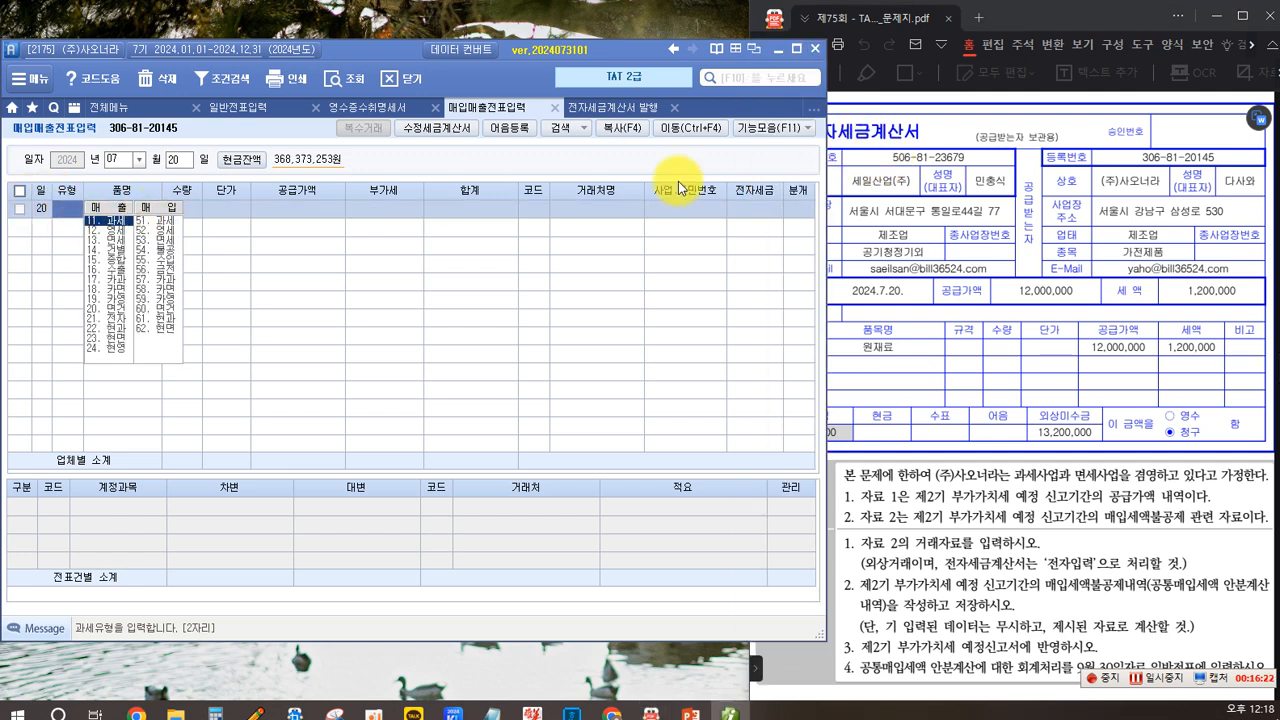
left_click(151, 222)
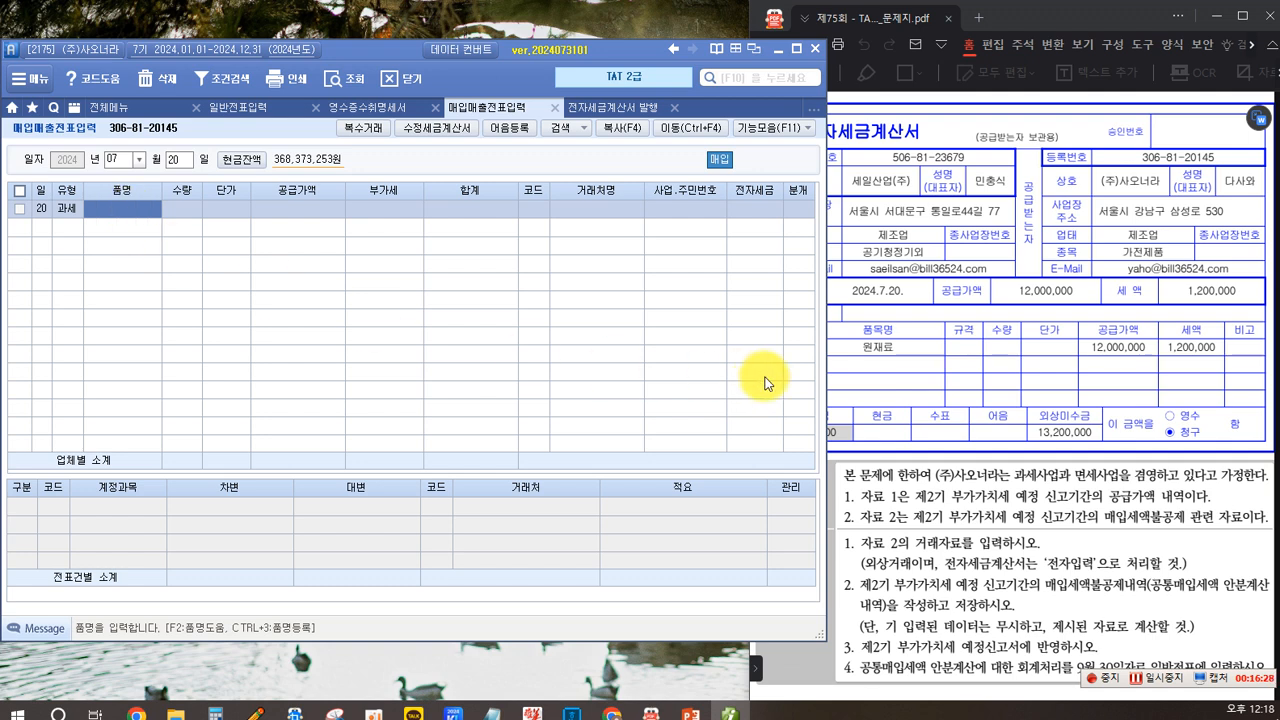
type("원")
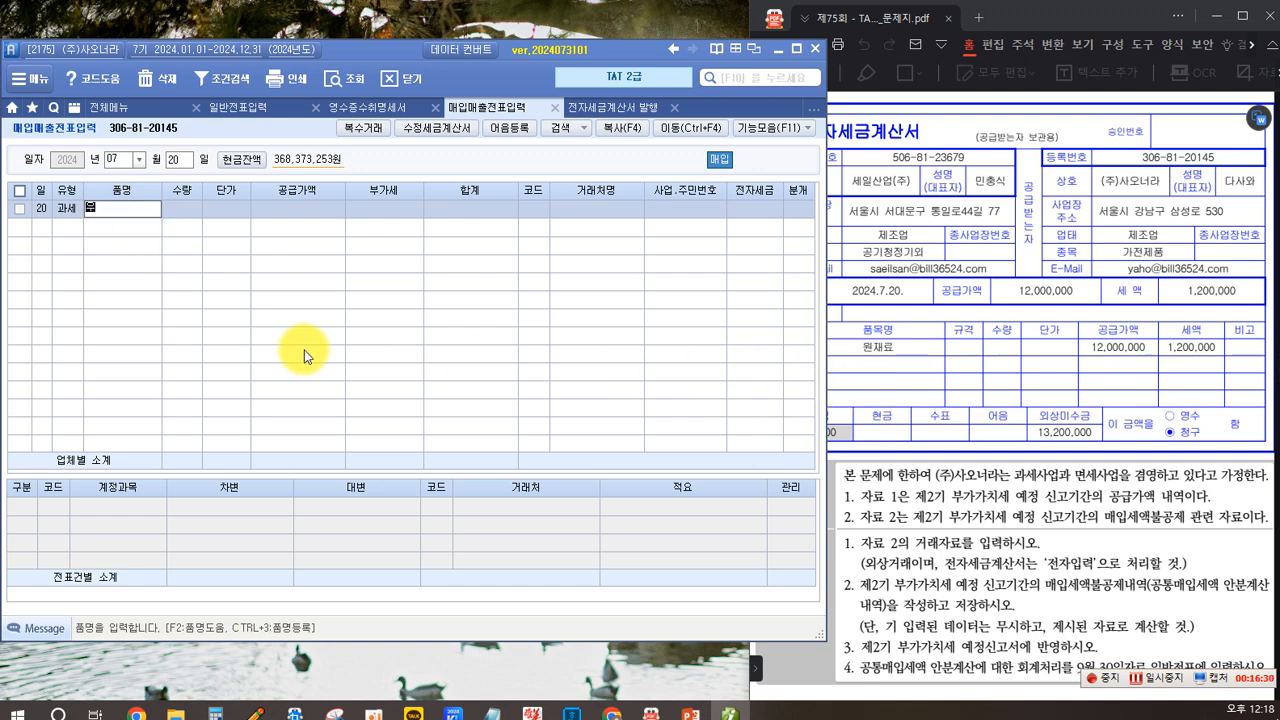
type("재료")
key("Return")
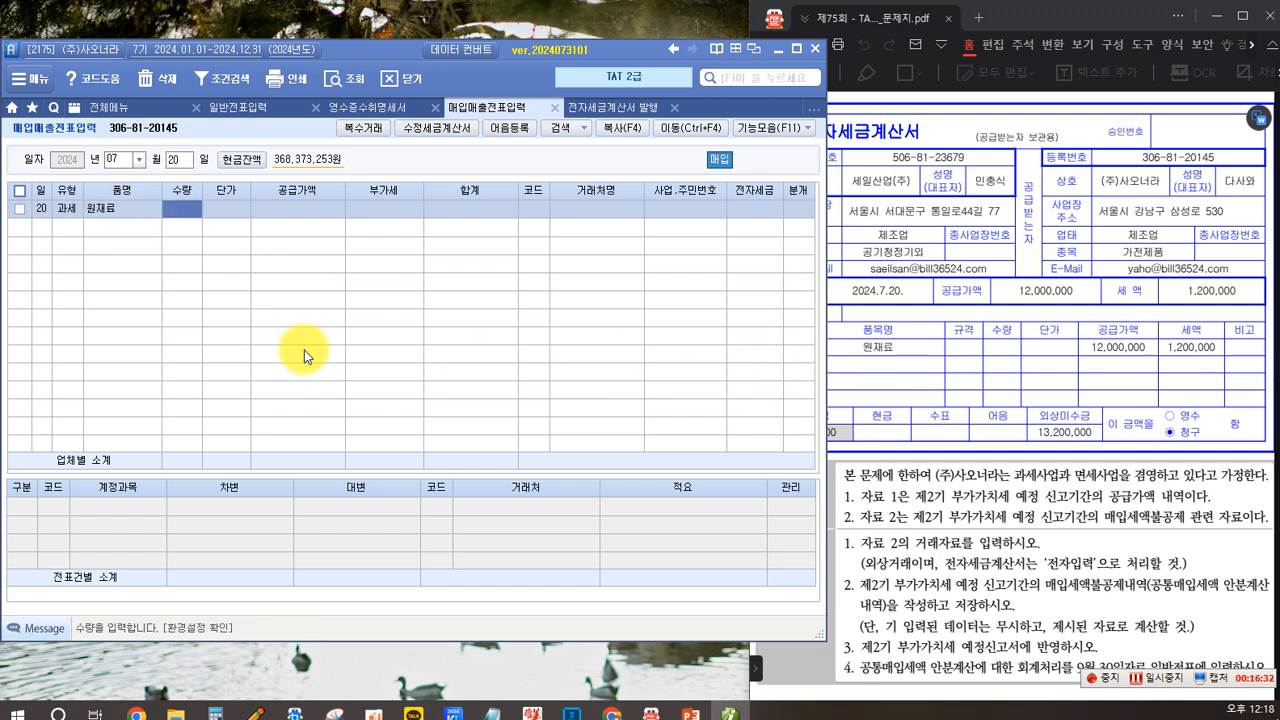
- Enter a supply value of 12,000,000 for the 원재료 purchase line
key("Return")
key("Return")
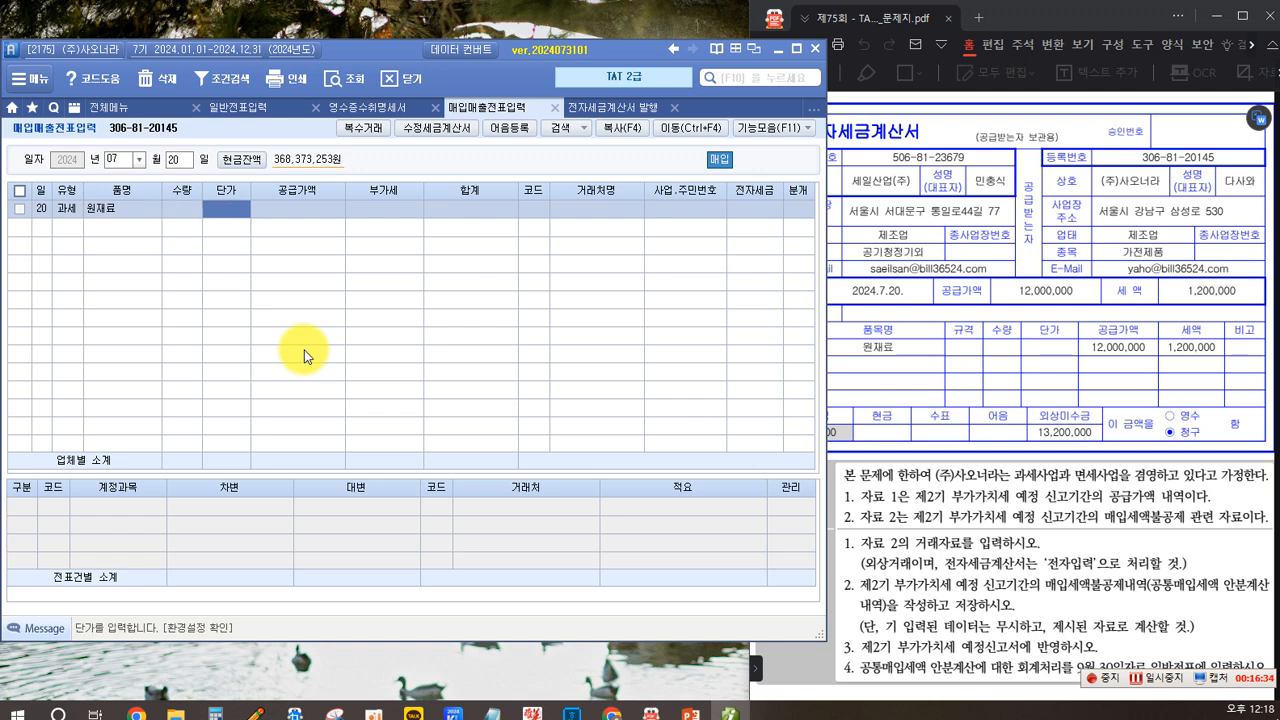
type("12000000")
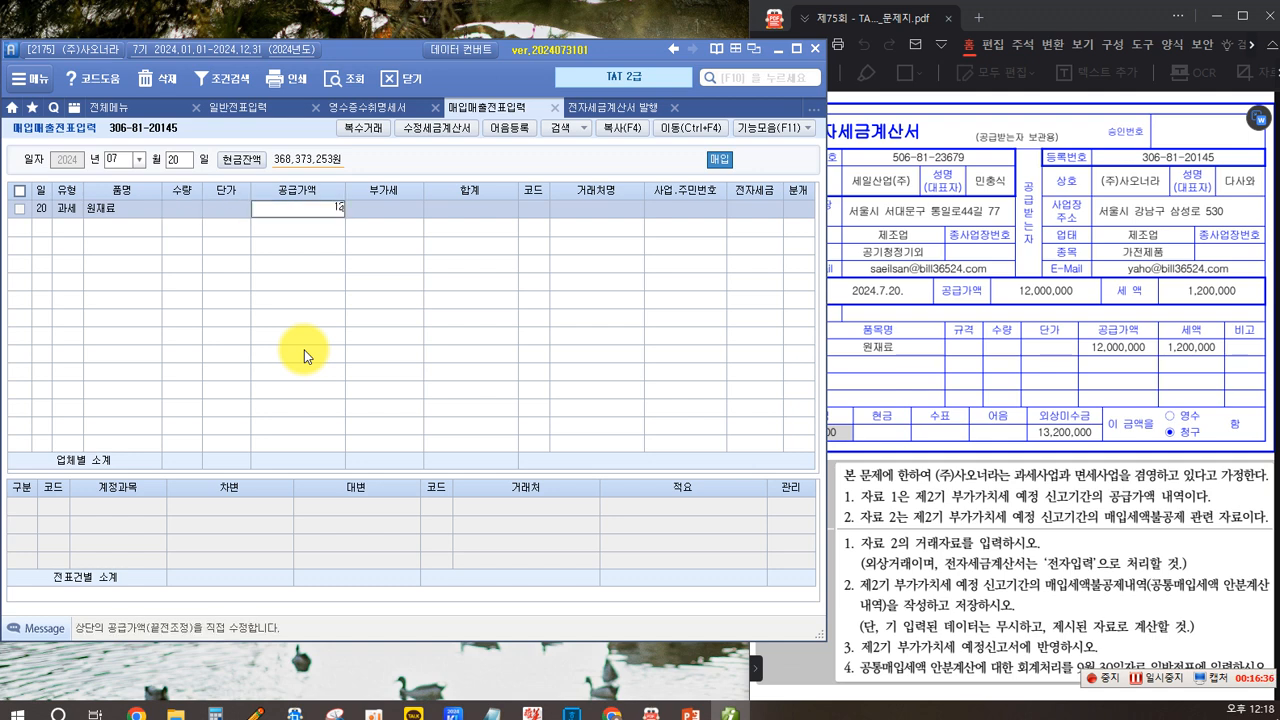
key("Return")
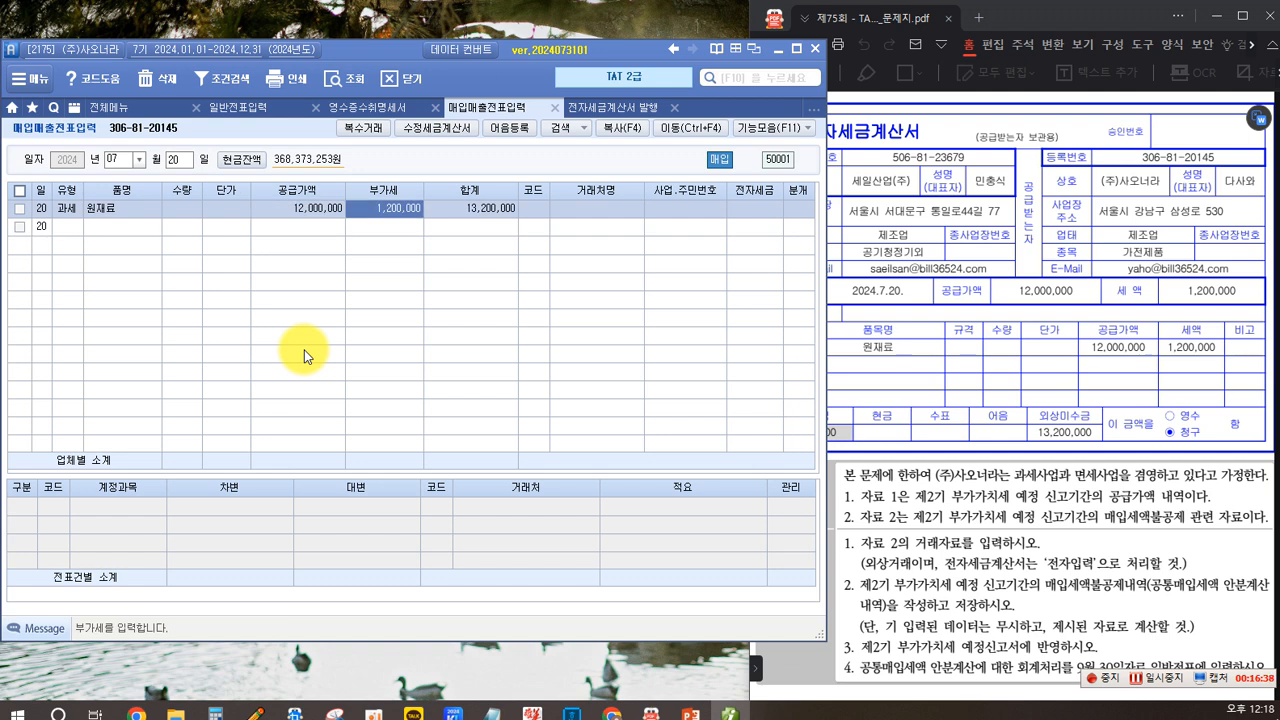
key("Return")
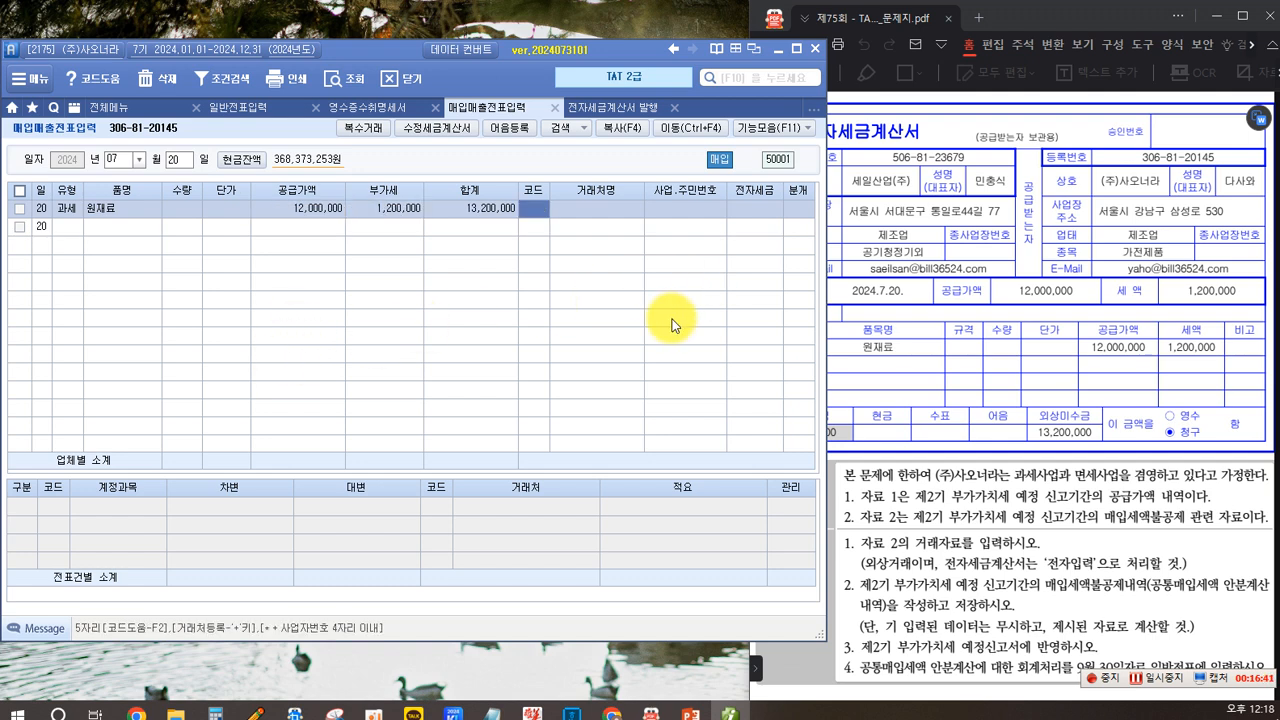
- Set the supplier to 세일산업(주), mark the invoice as 전자입력, and use the 외상 journal type
key("F2")
type("세일")
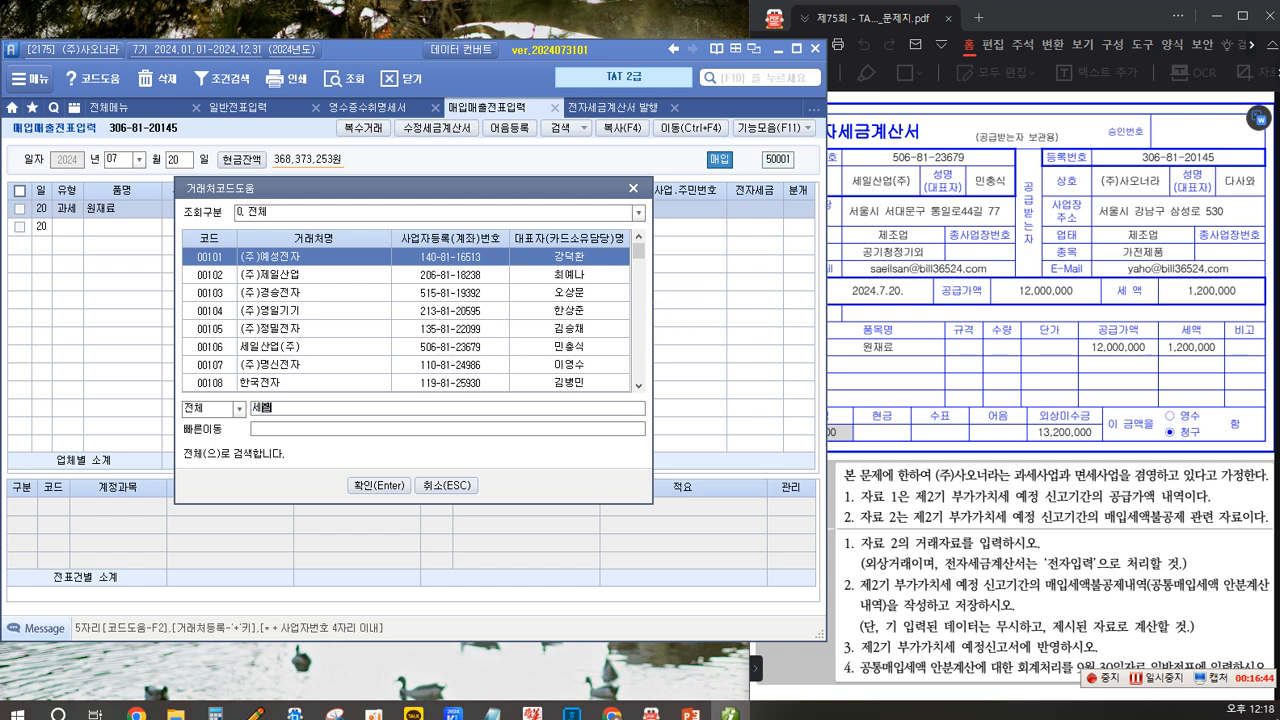
key("Return")
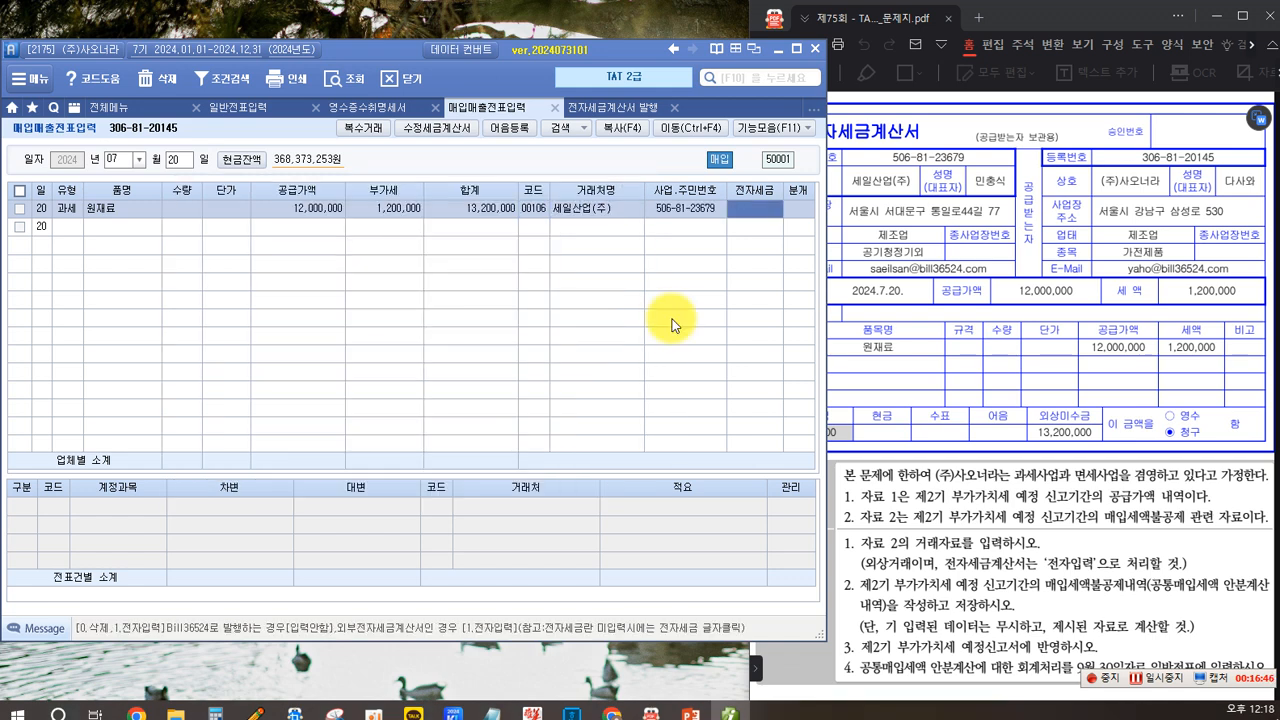
type("1")
key("Return")
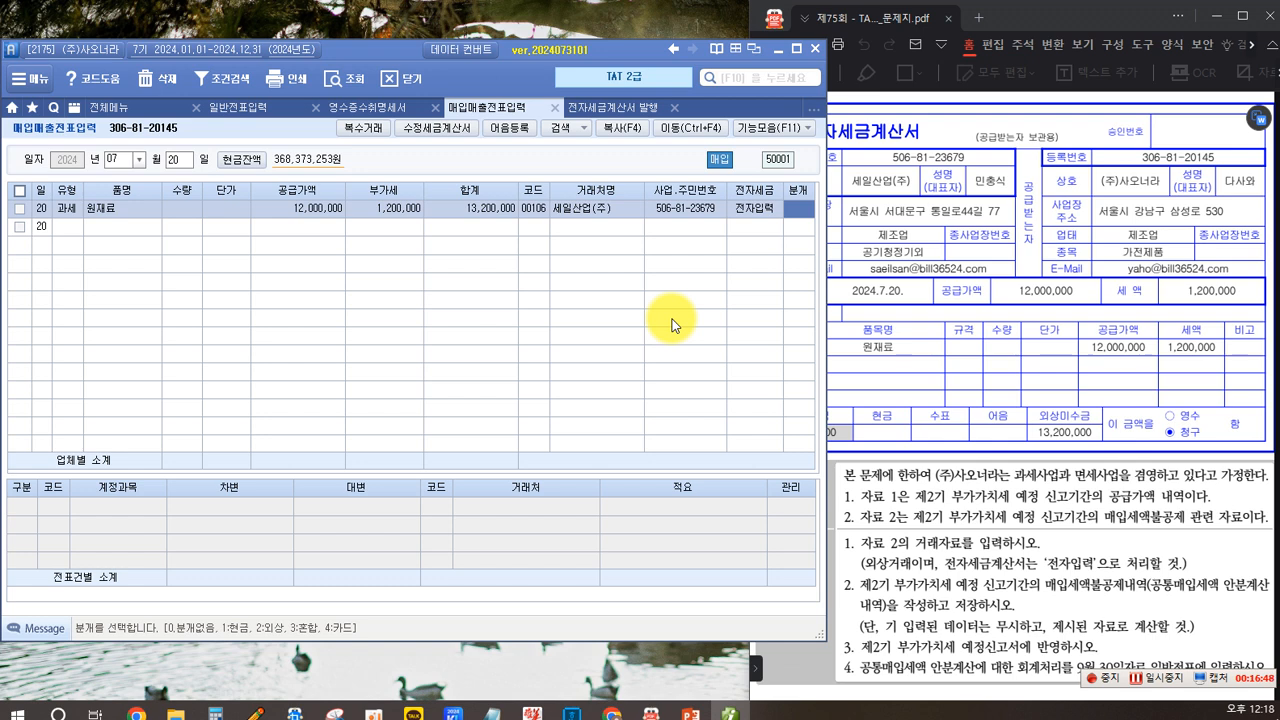
key("Return")
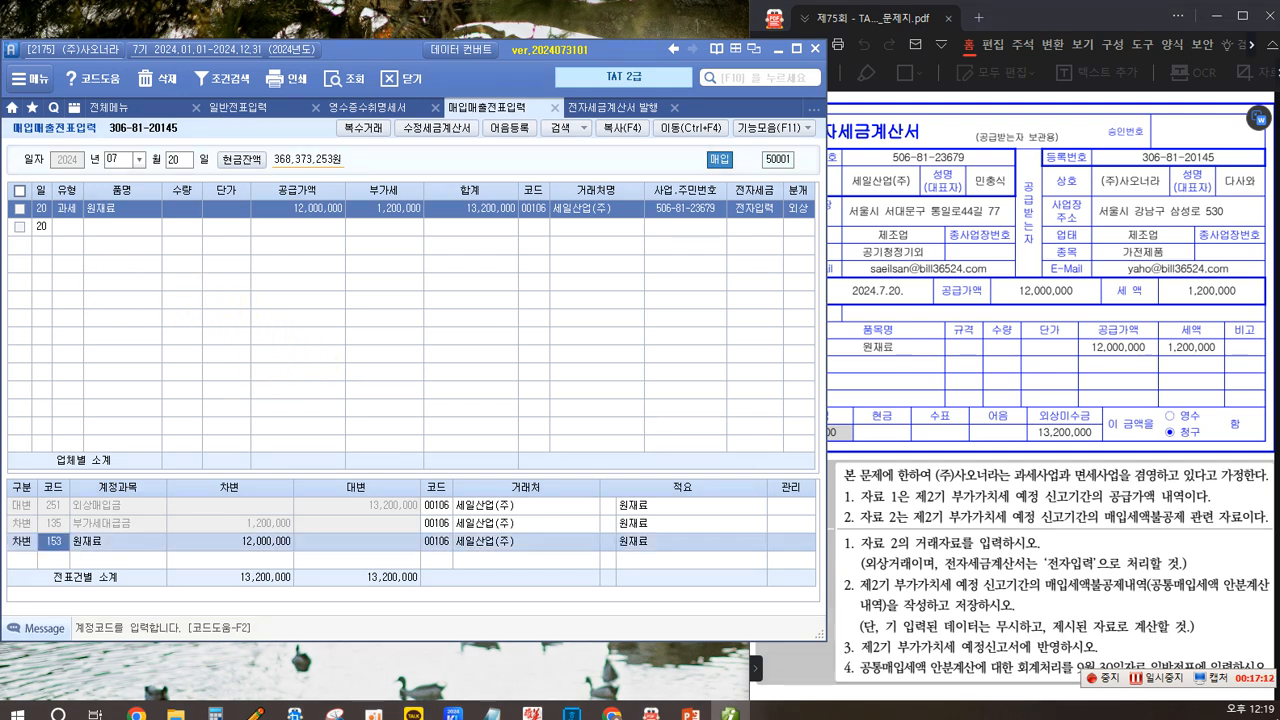
left_click(112, 264)
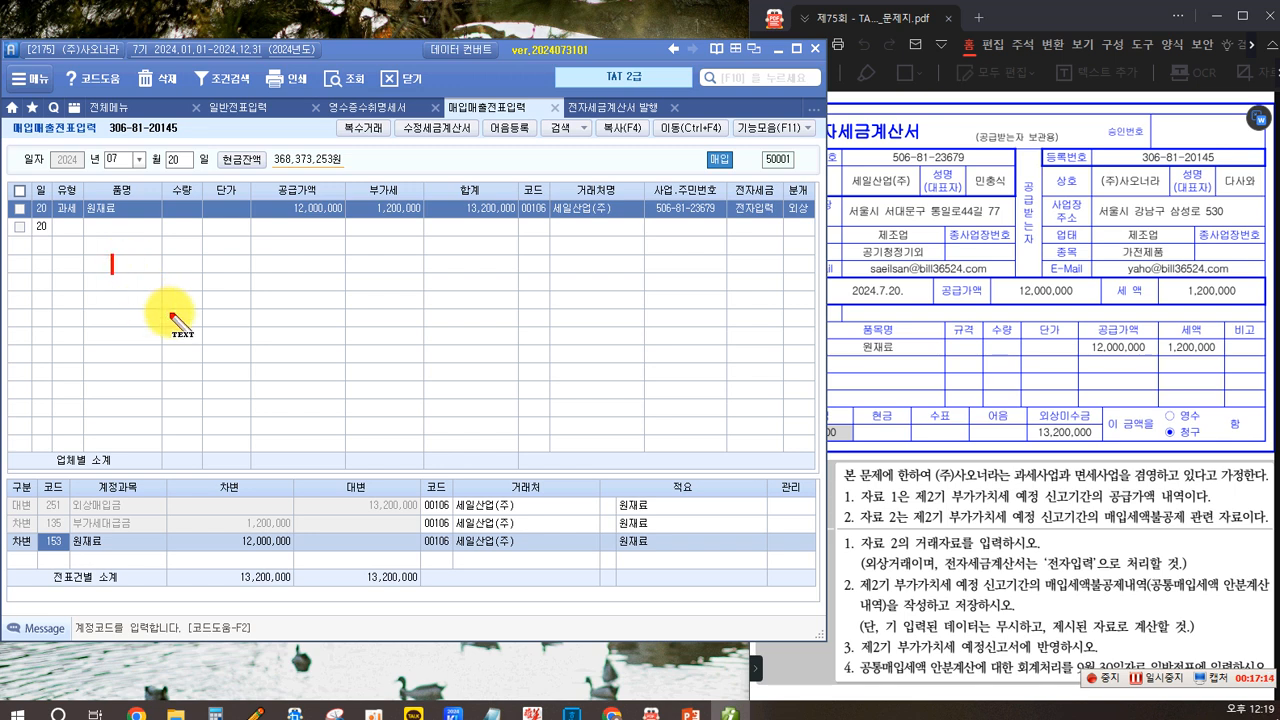
type("(차")
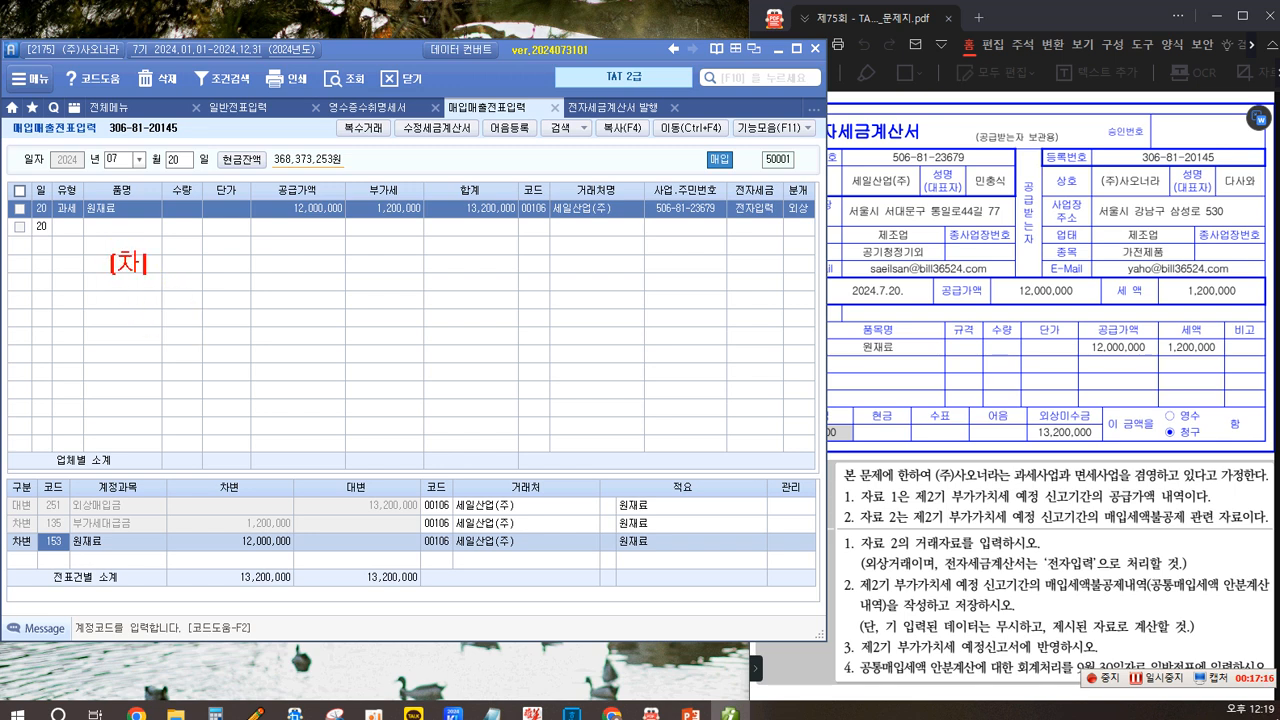
type(") 원재료")
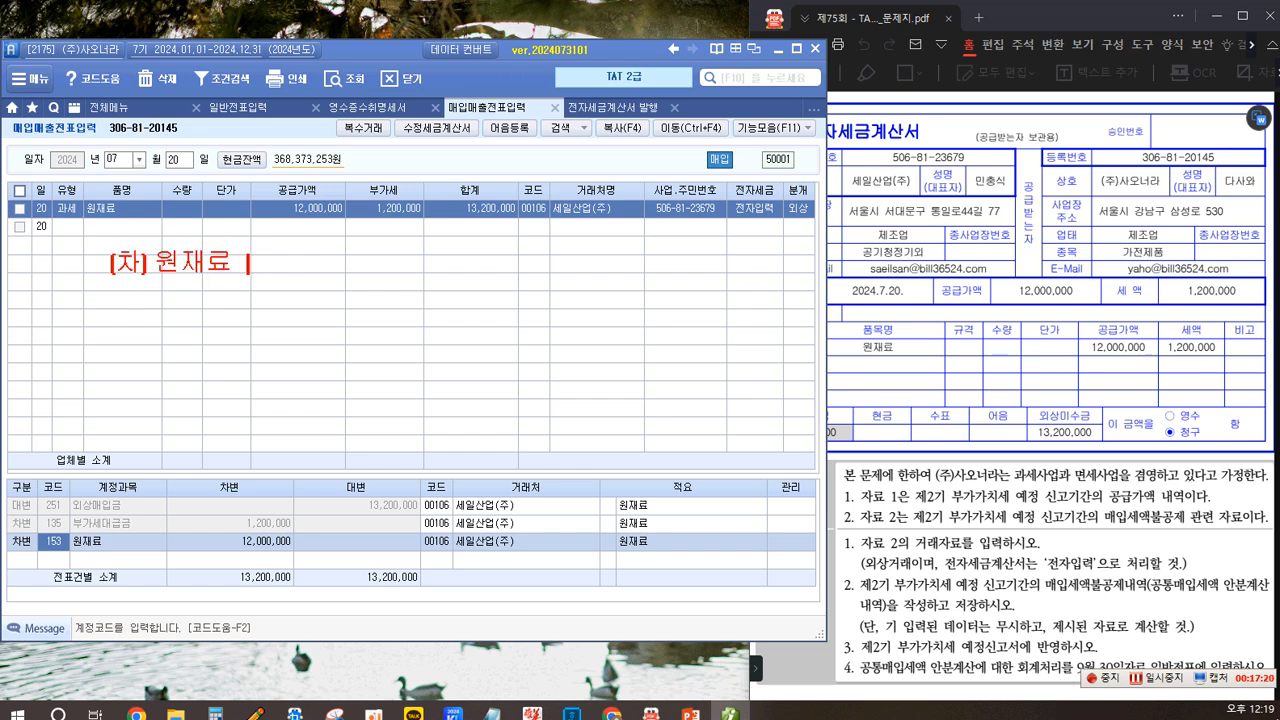
type(" 12,000")
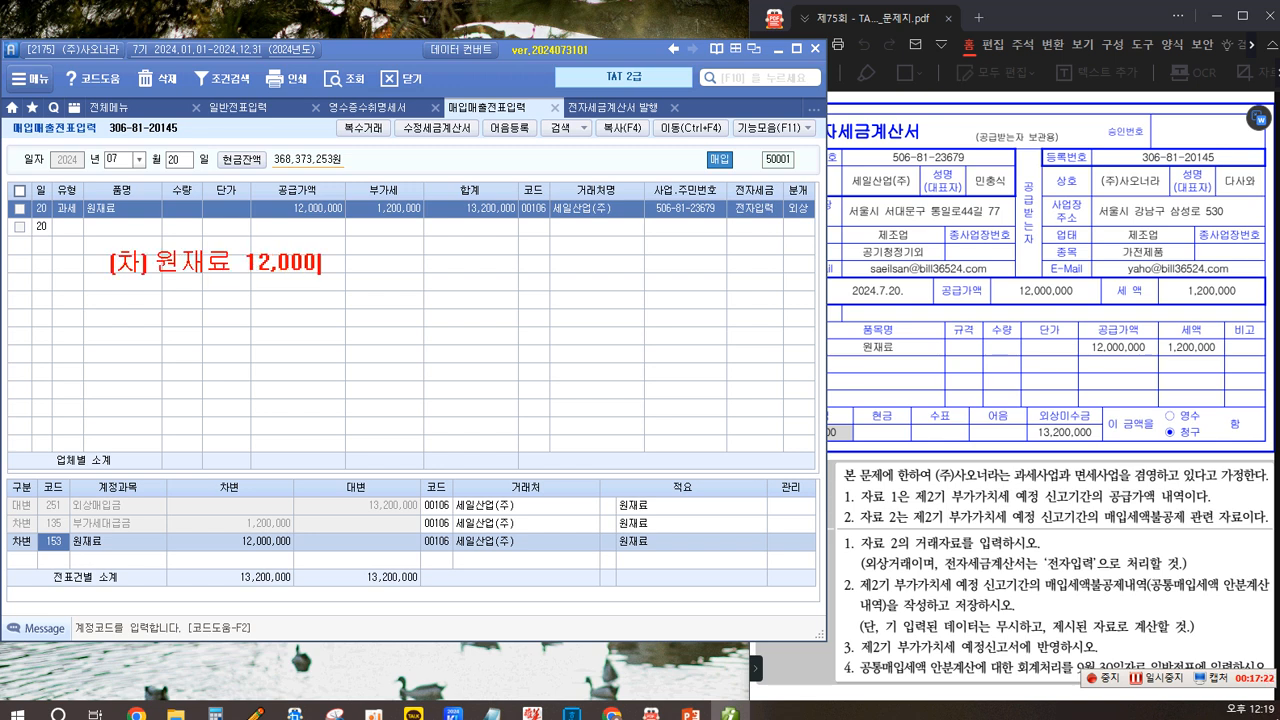
type(",00")
type("0 (대) 외상매")
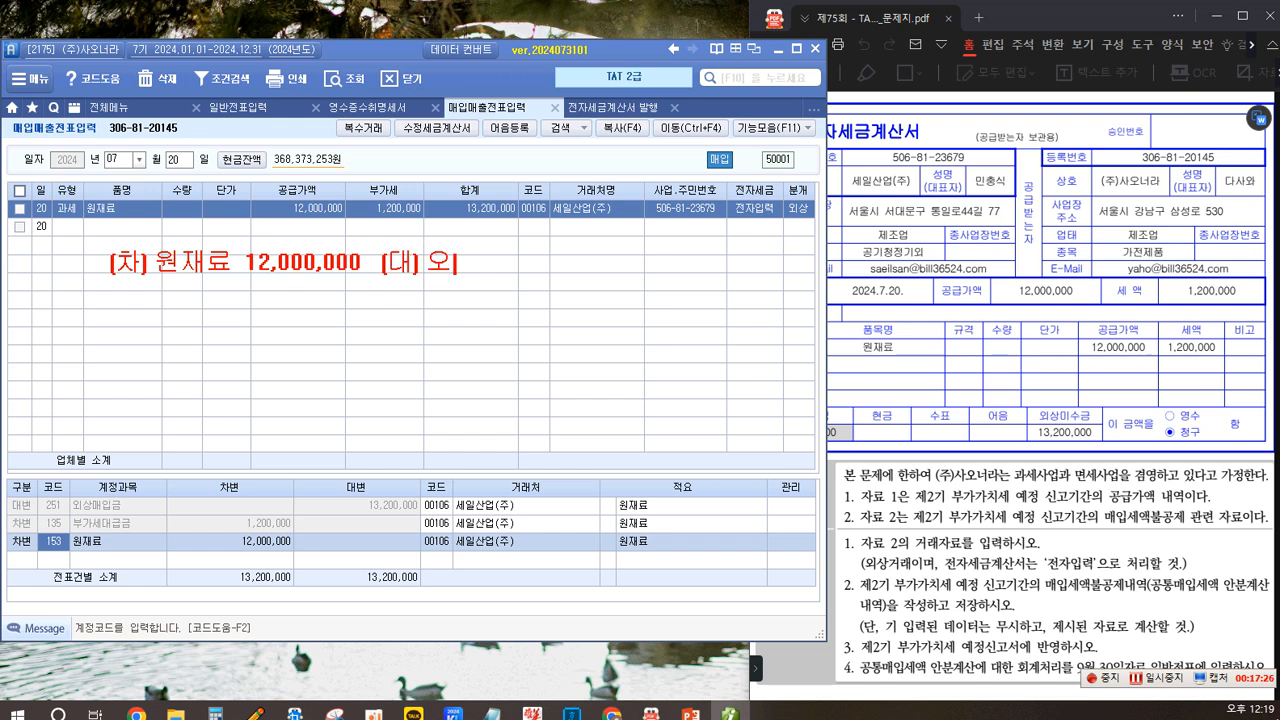
type("입금")
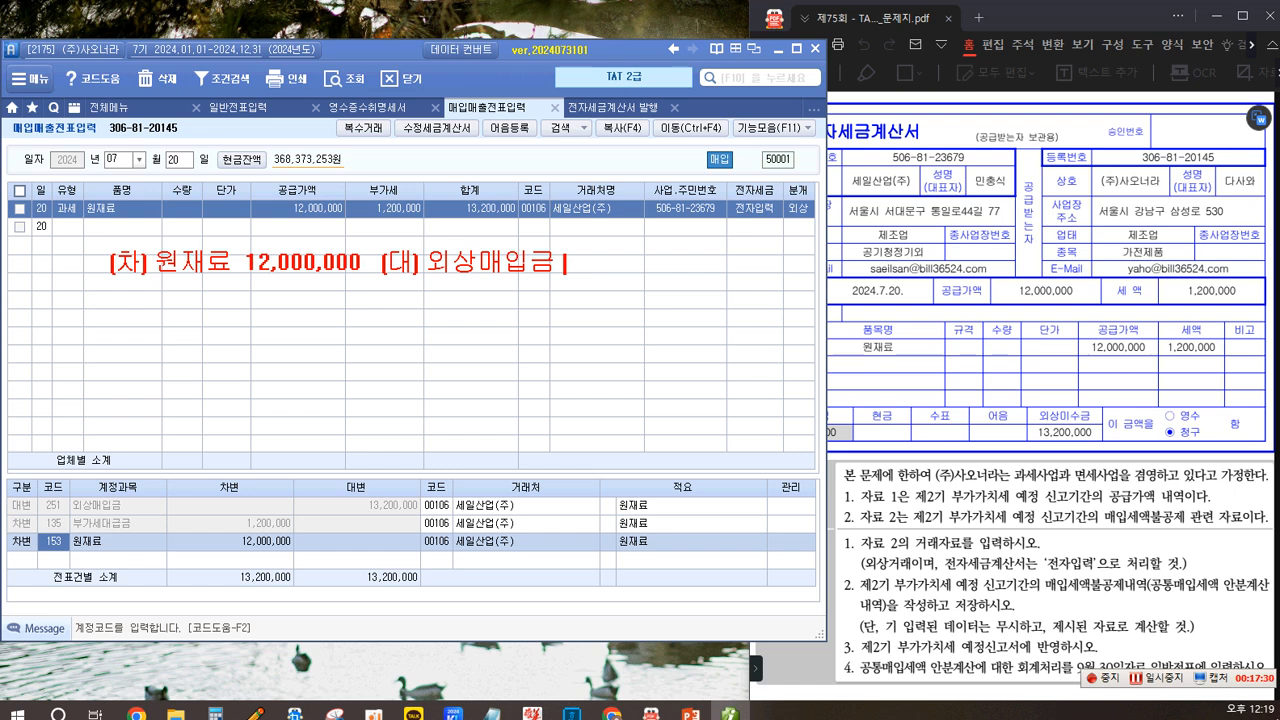
type(" 13,200,000 ")
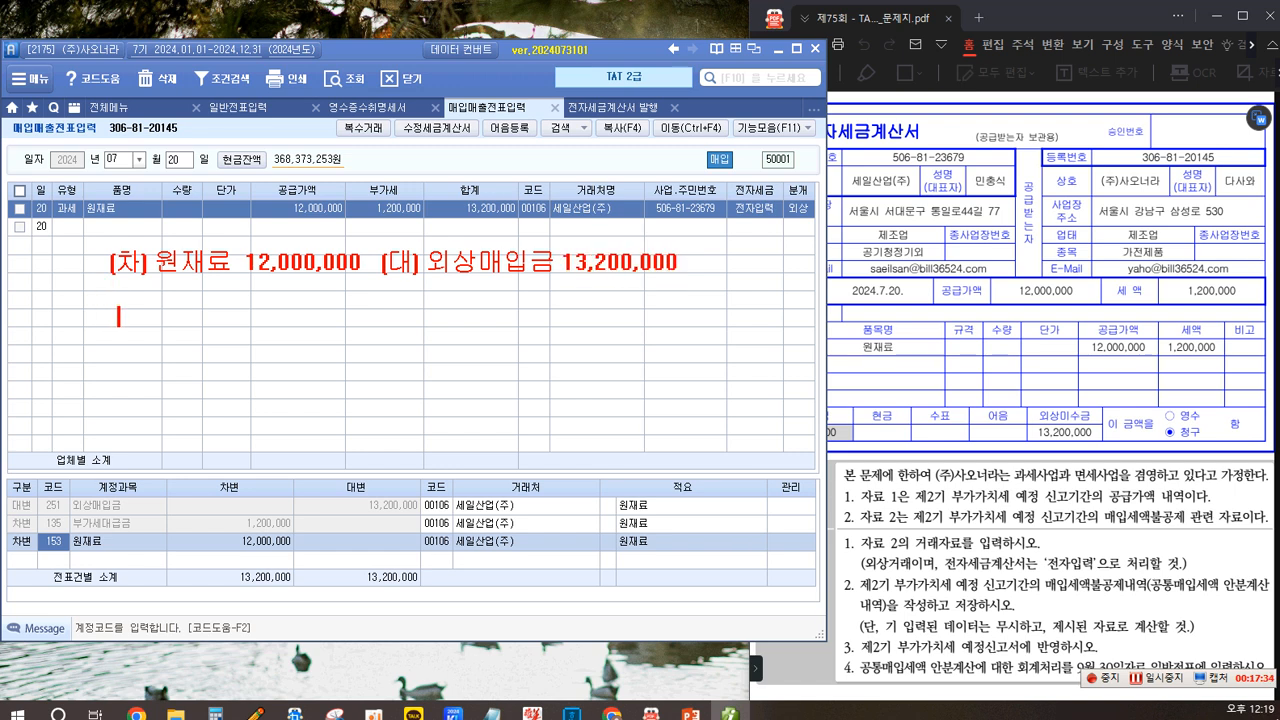
type("부가세대급금 ")
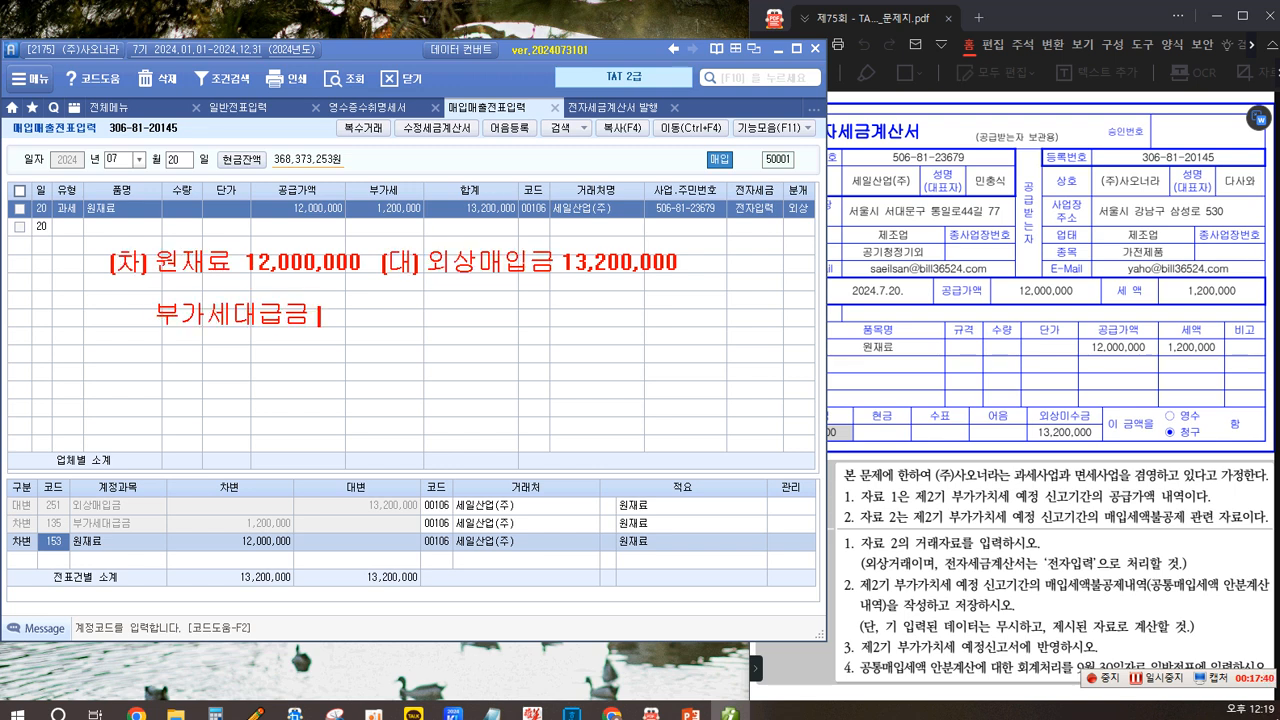
type("1,200,00")
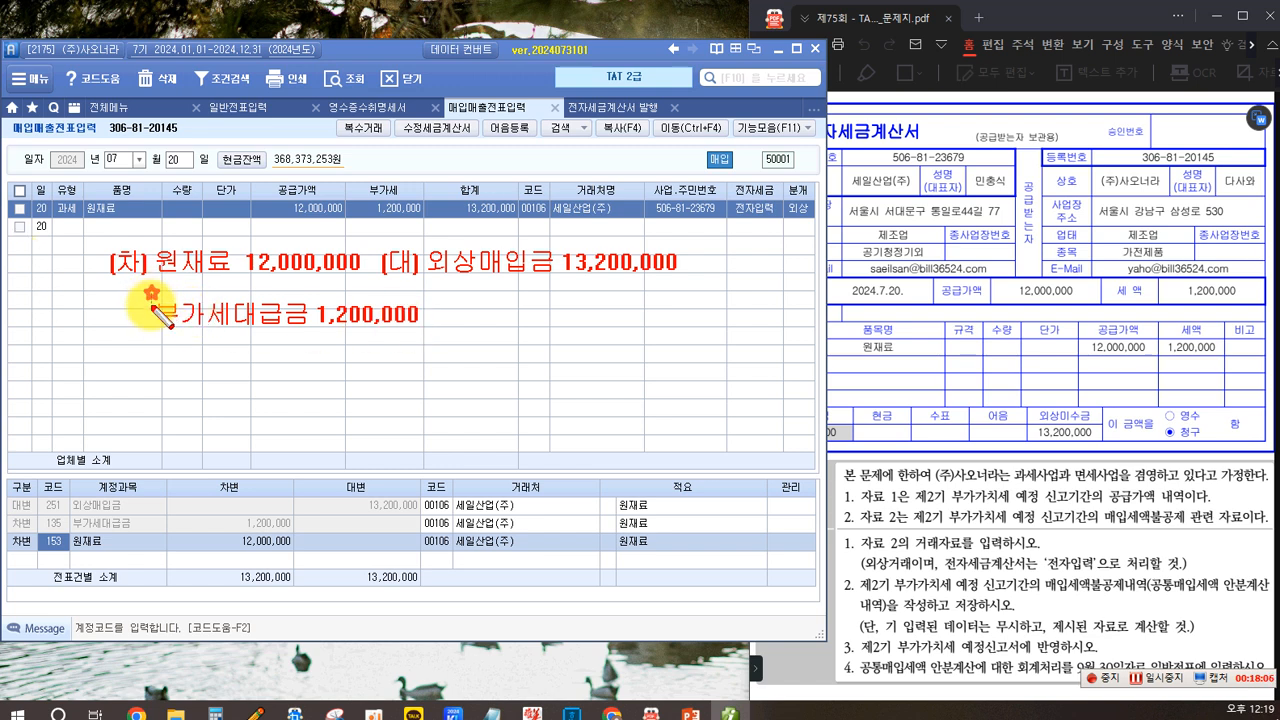
left_click_drag(313, 342, 422, 334)
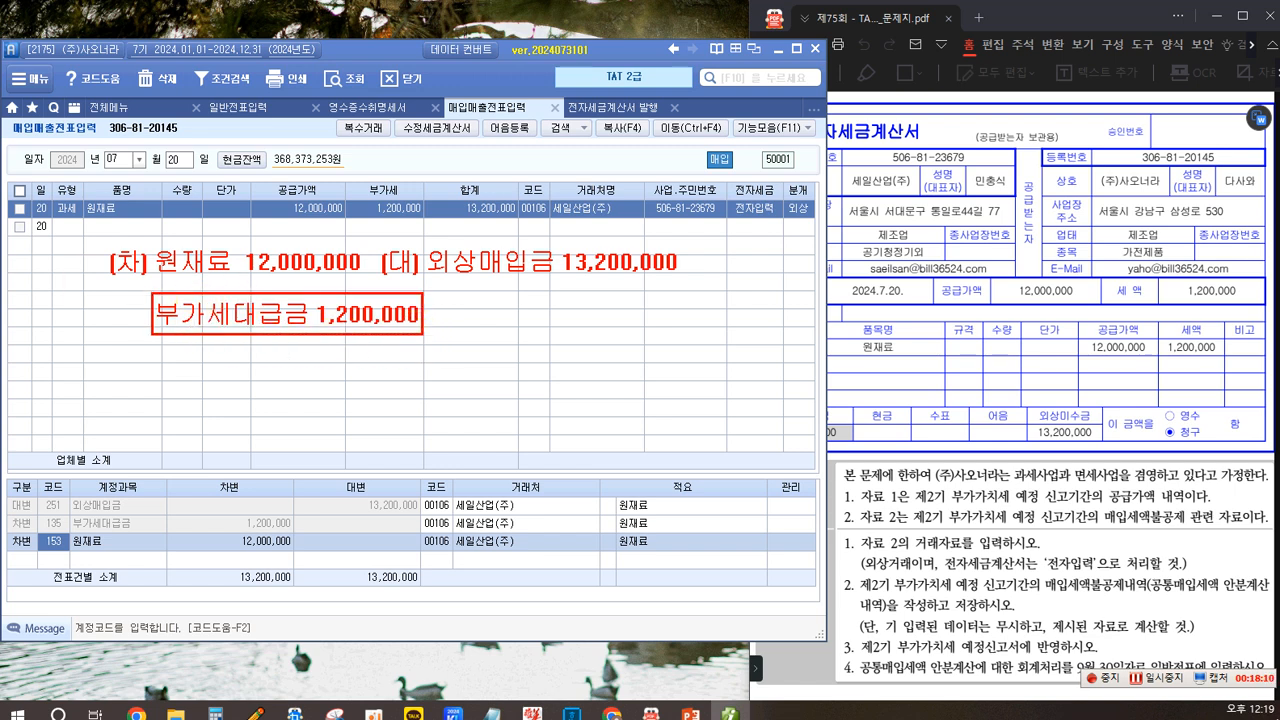
left_click(187, 356)
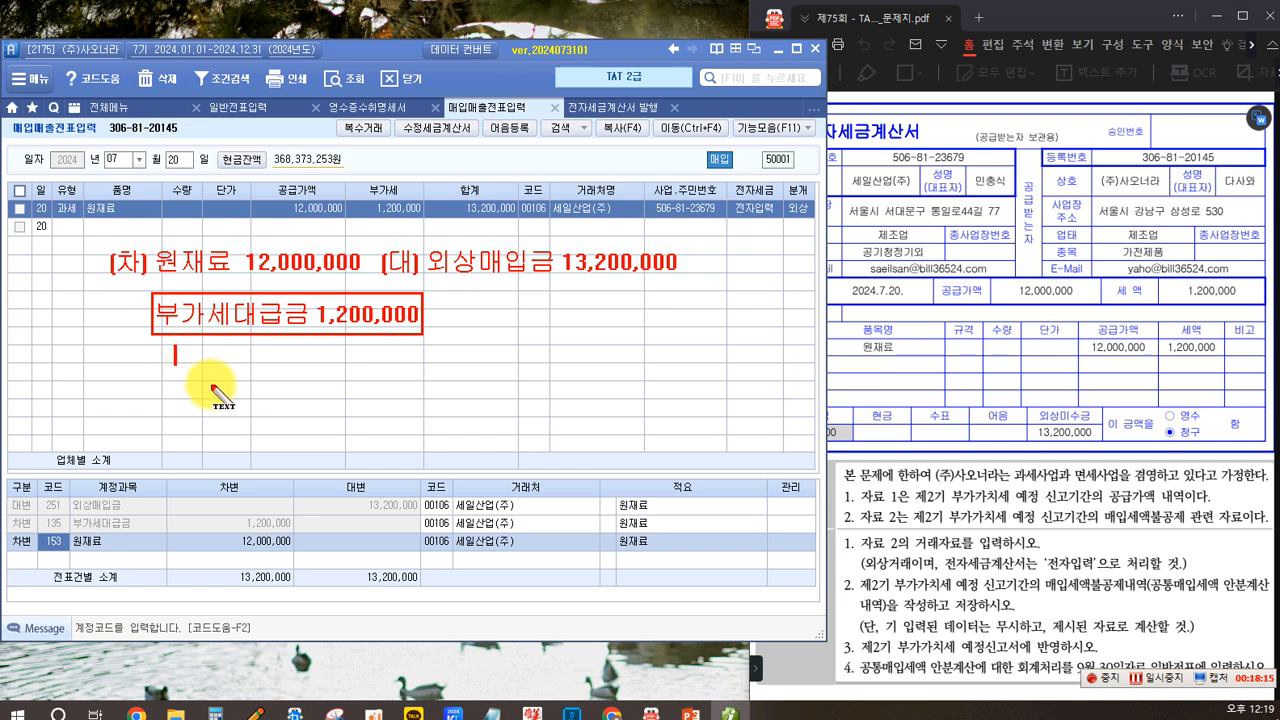
type("매입세액")
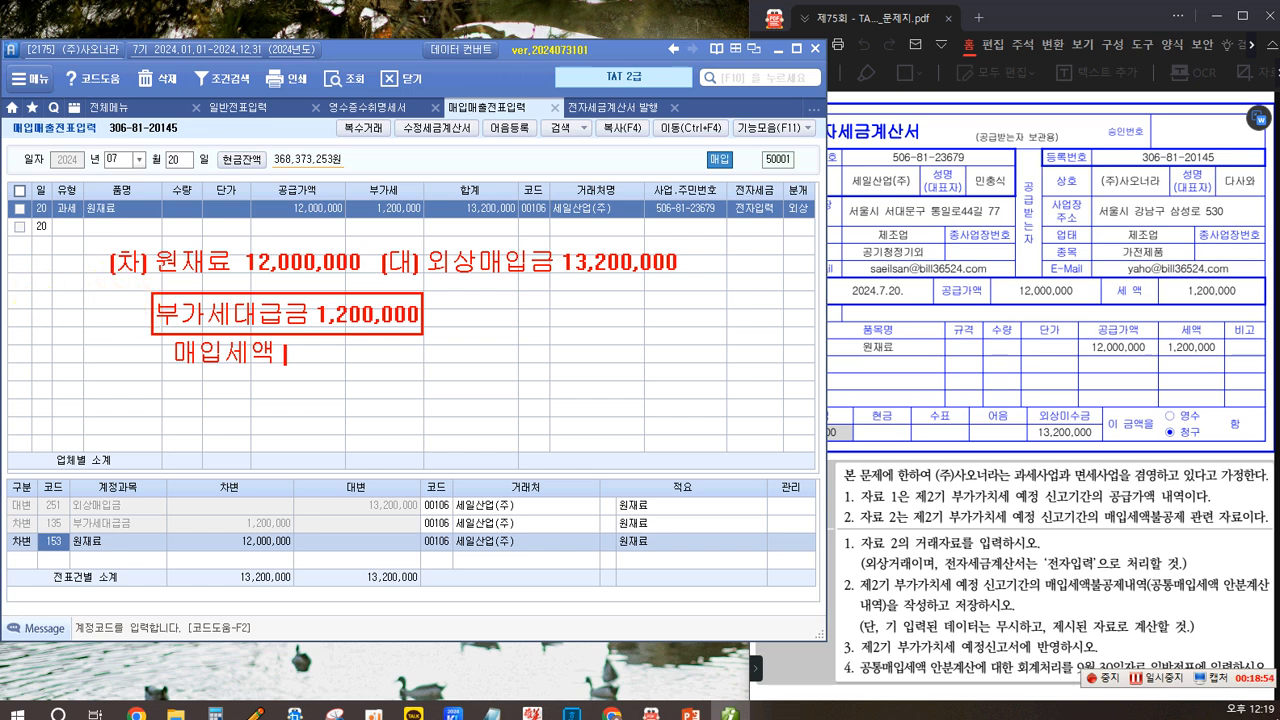
left_click(25, 267)
type("51")
type(".고")
type("세")
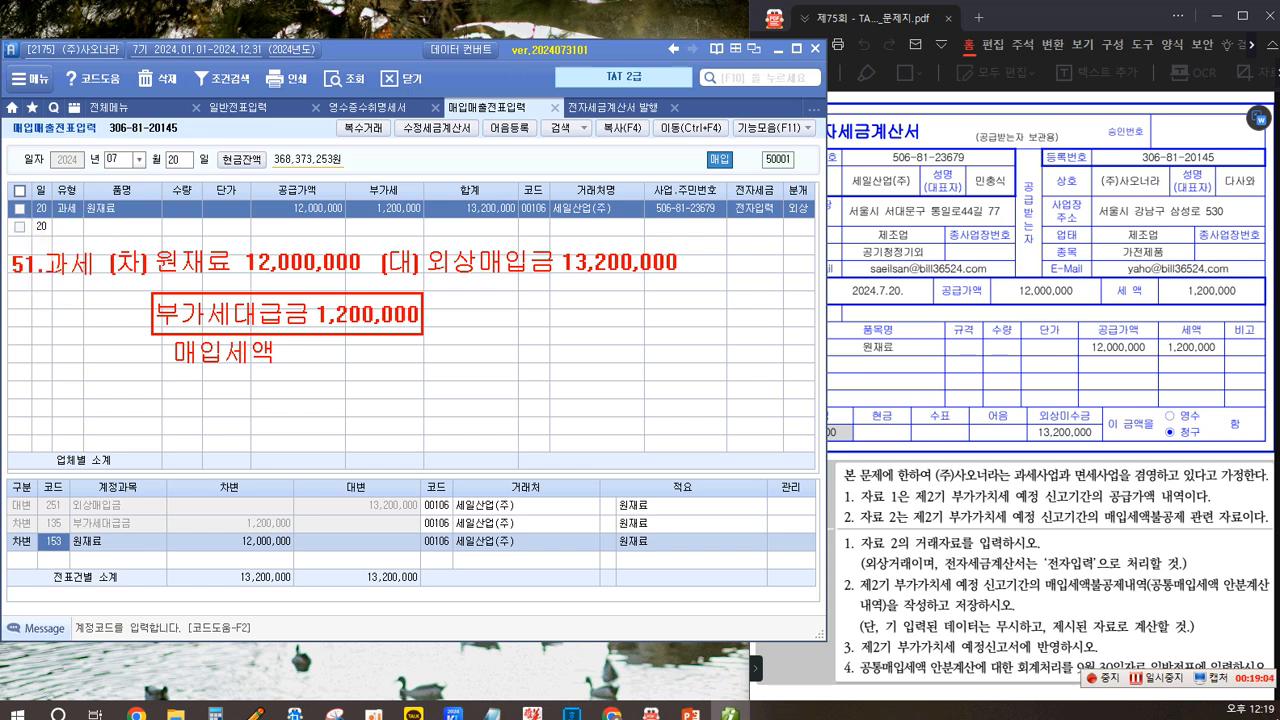
mouse_move(9, 243)
left_mouse_down()
mouse_move(42, 290)
mouse_move(100, 292)
left_mouse_up()
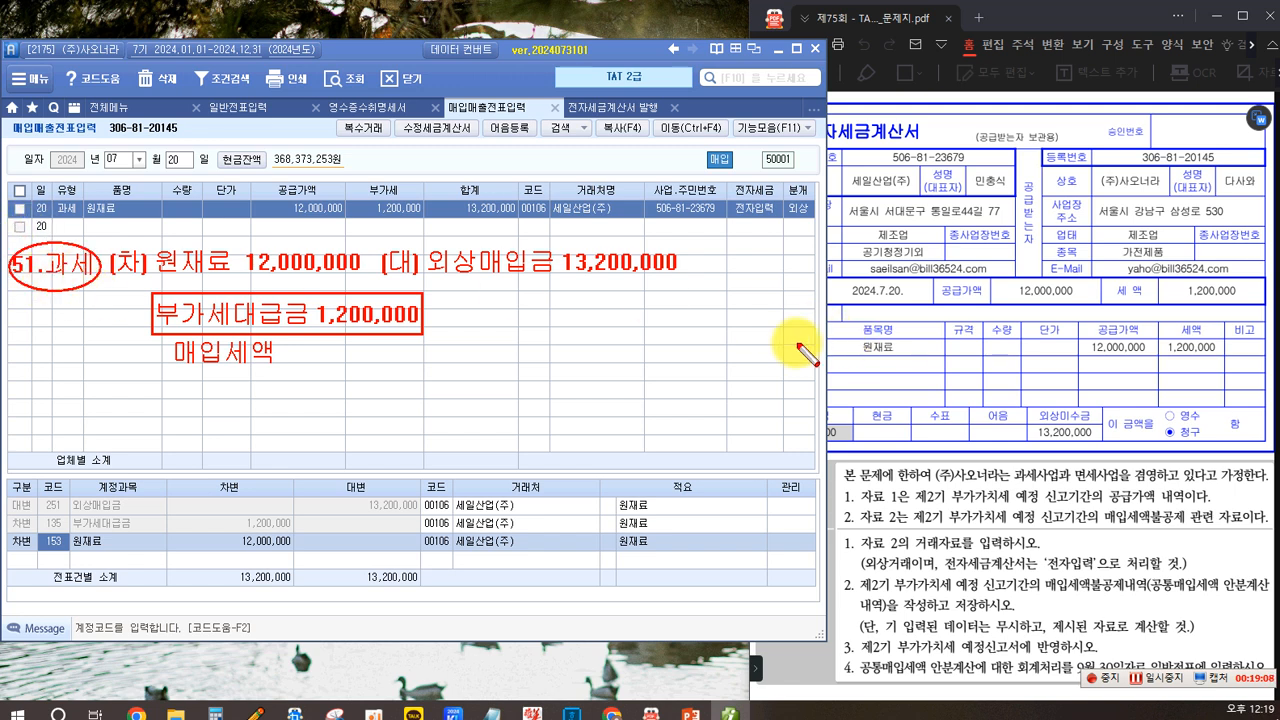
left_click(193, 207)
type("과세사업")
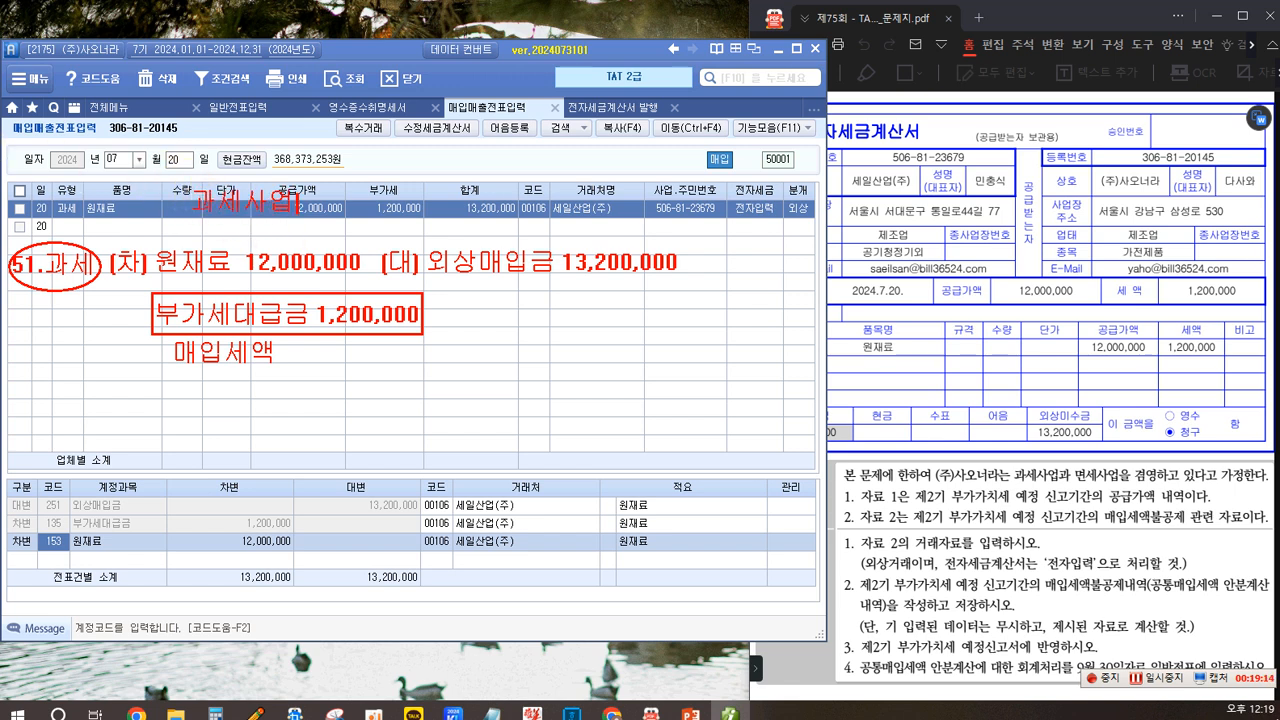
type(" +며")
type("세사업")
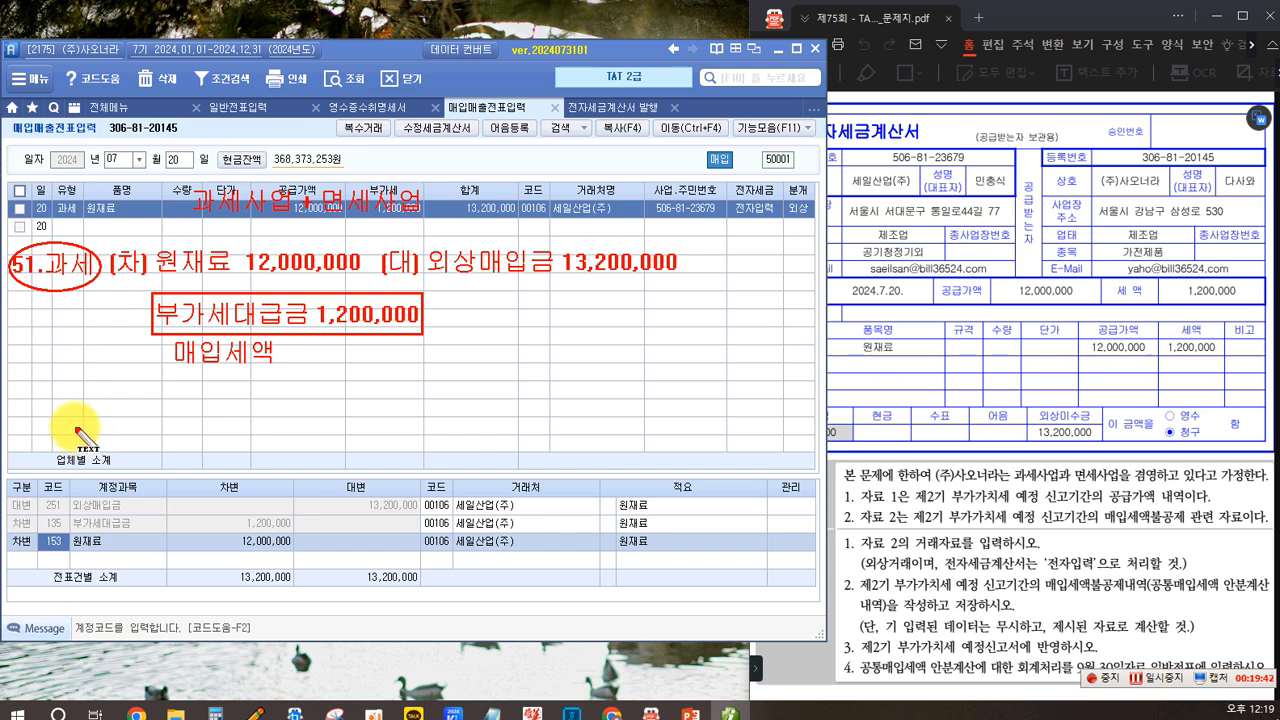
left_click(36, 439)
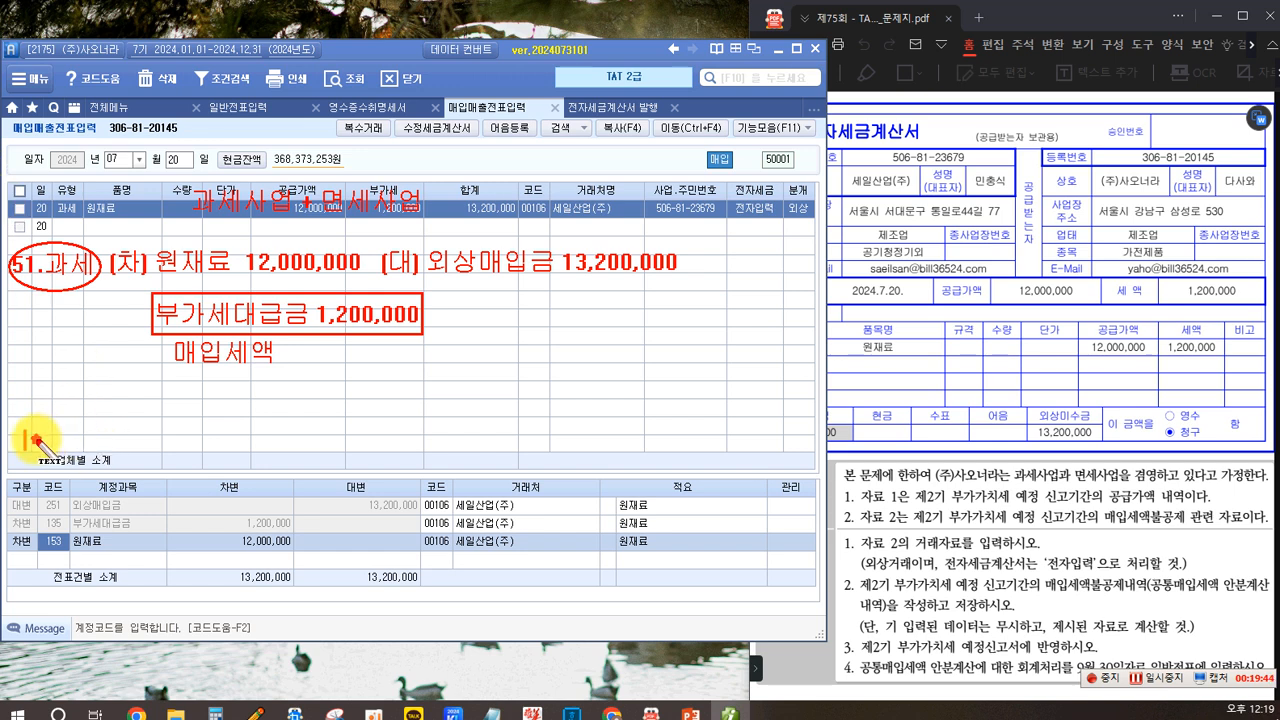
left_click(29, 442)
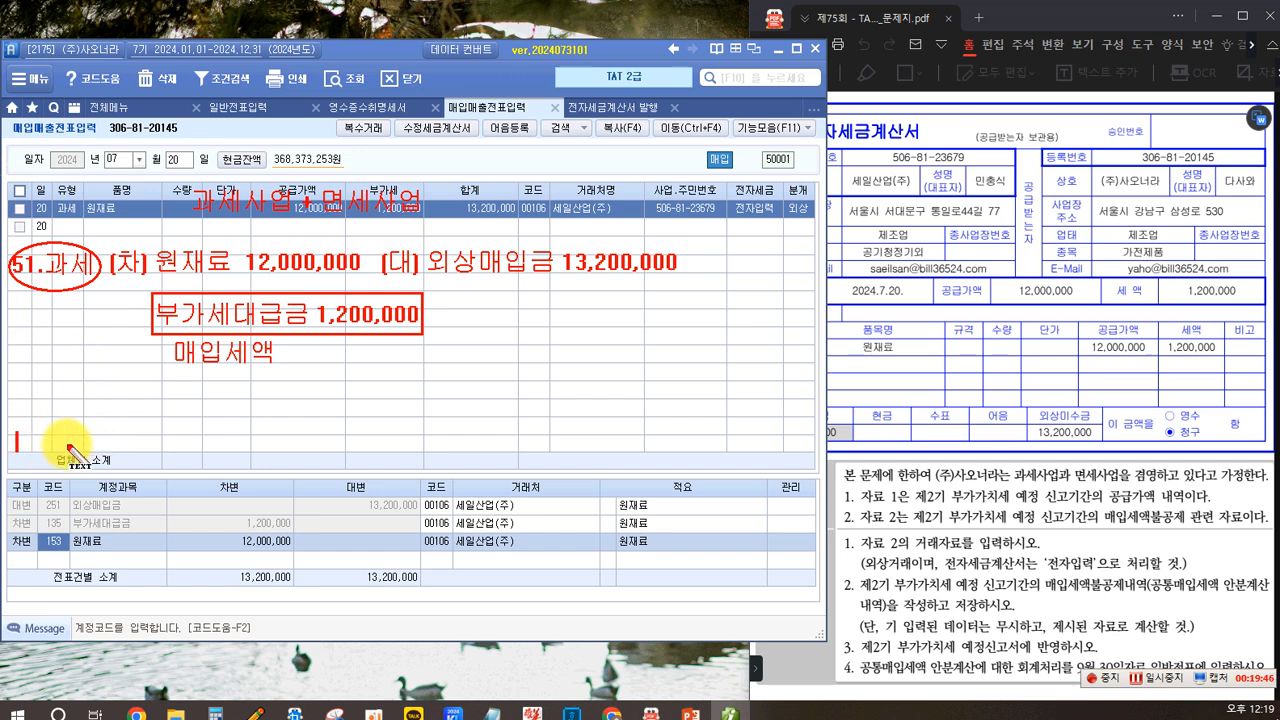
type("54")
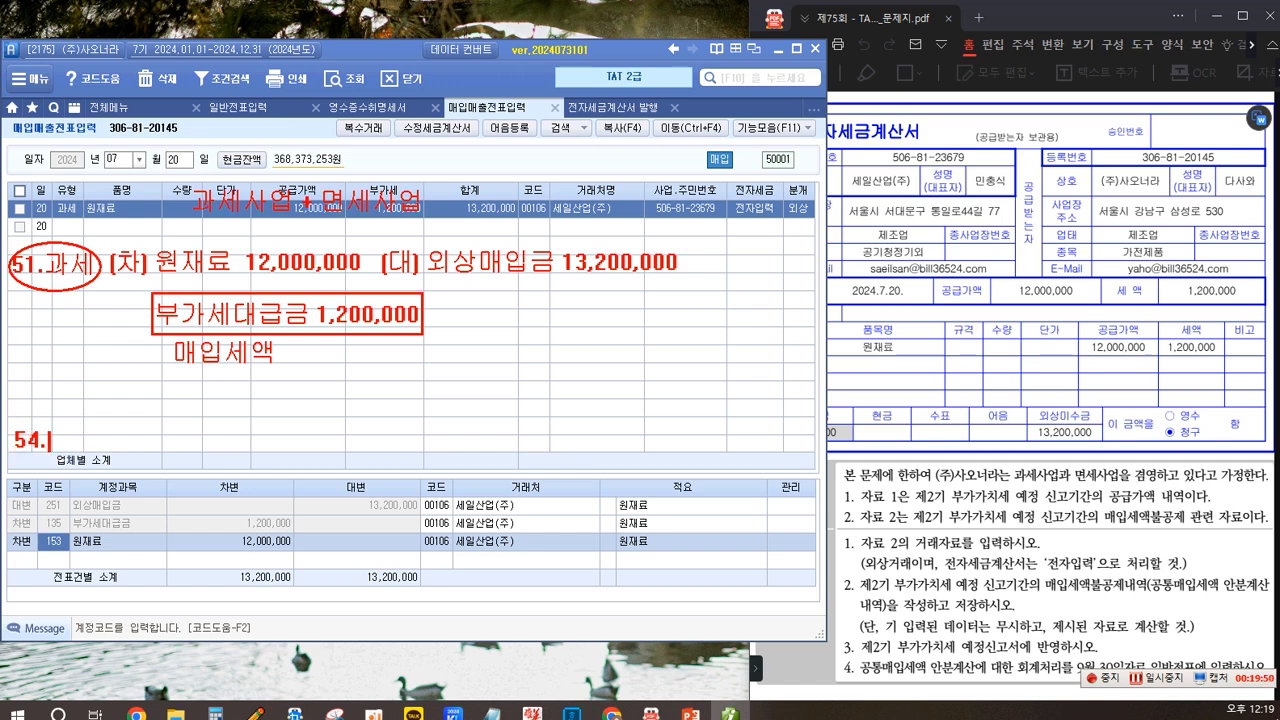
type(". 불고")
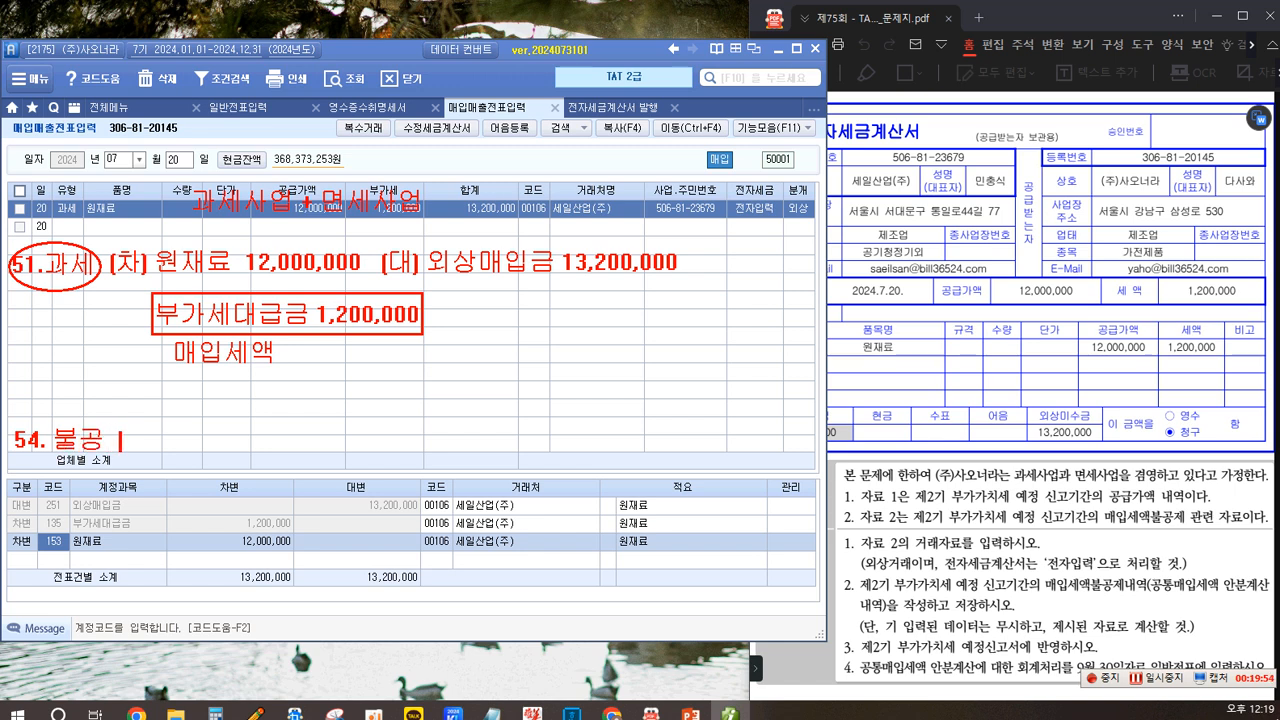
type(" (차) 원재료 13,200,000 ")
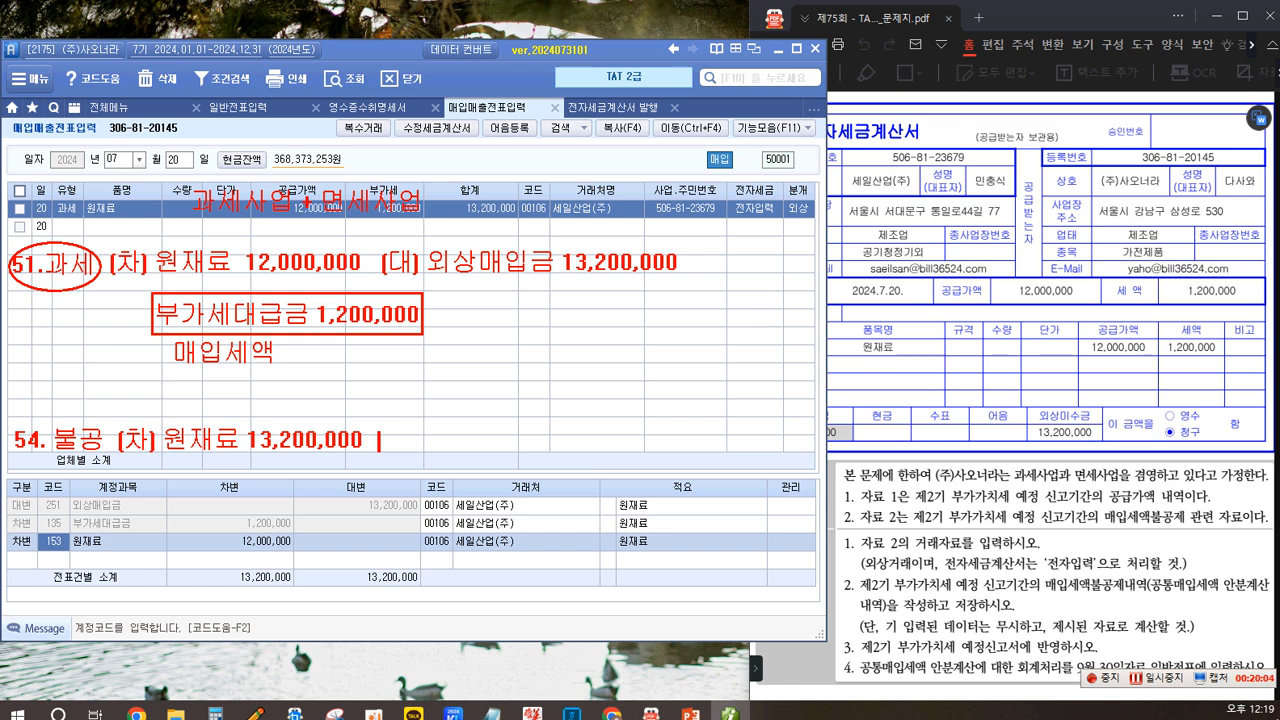
type("(대)")
type(" 외상매이")
type("ㅂ그")
type("ㅁ 13,200,0")
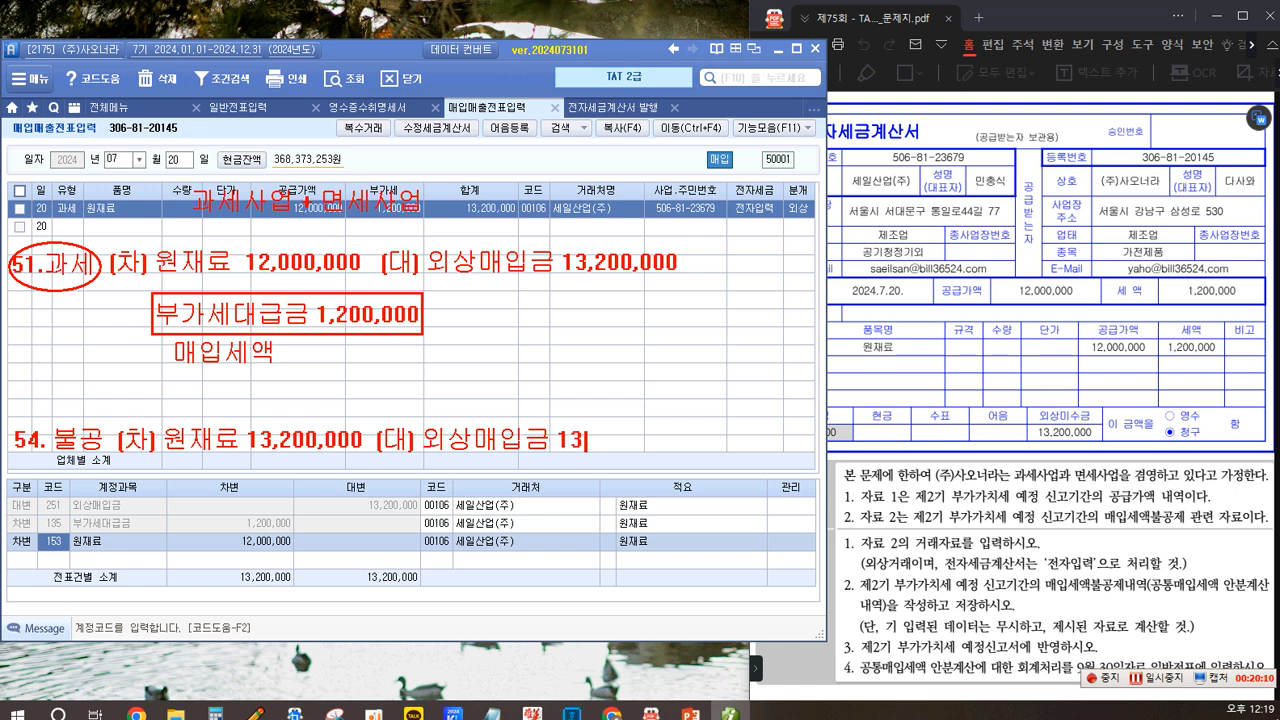
type("00")
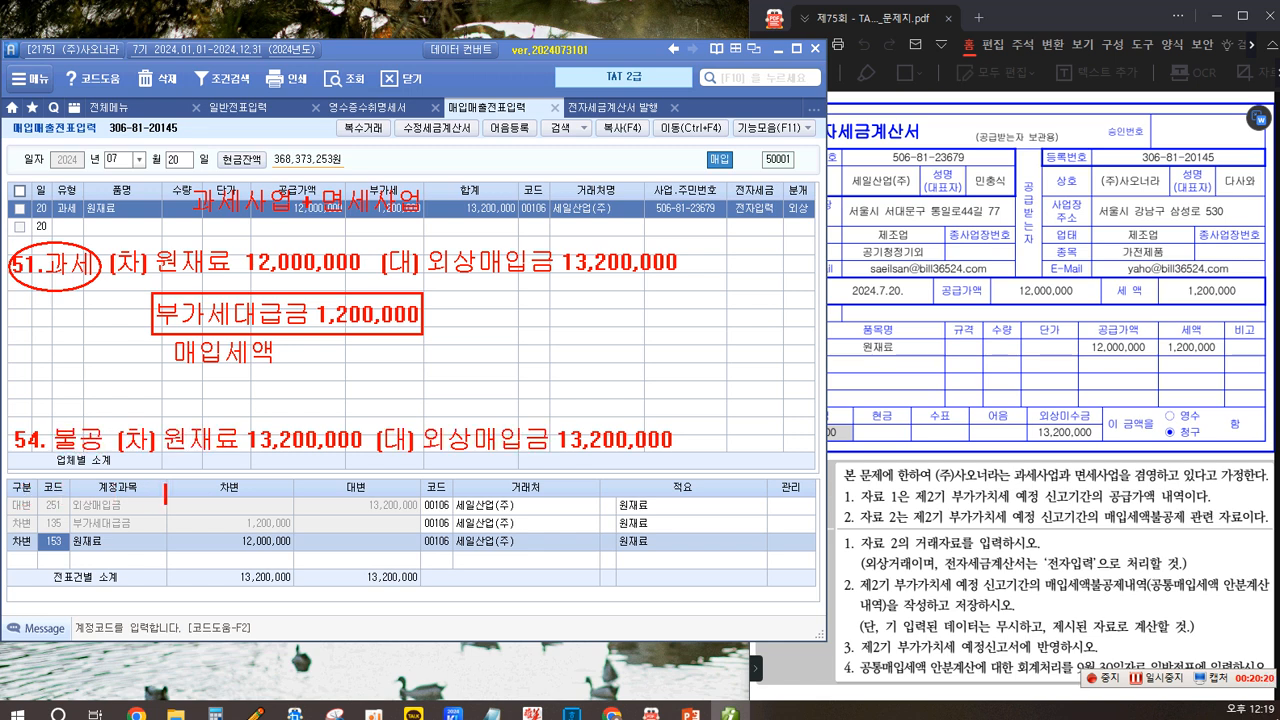
type("부가세대그")
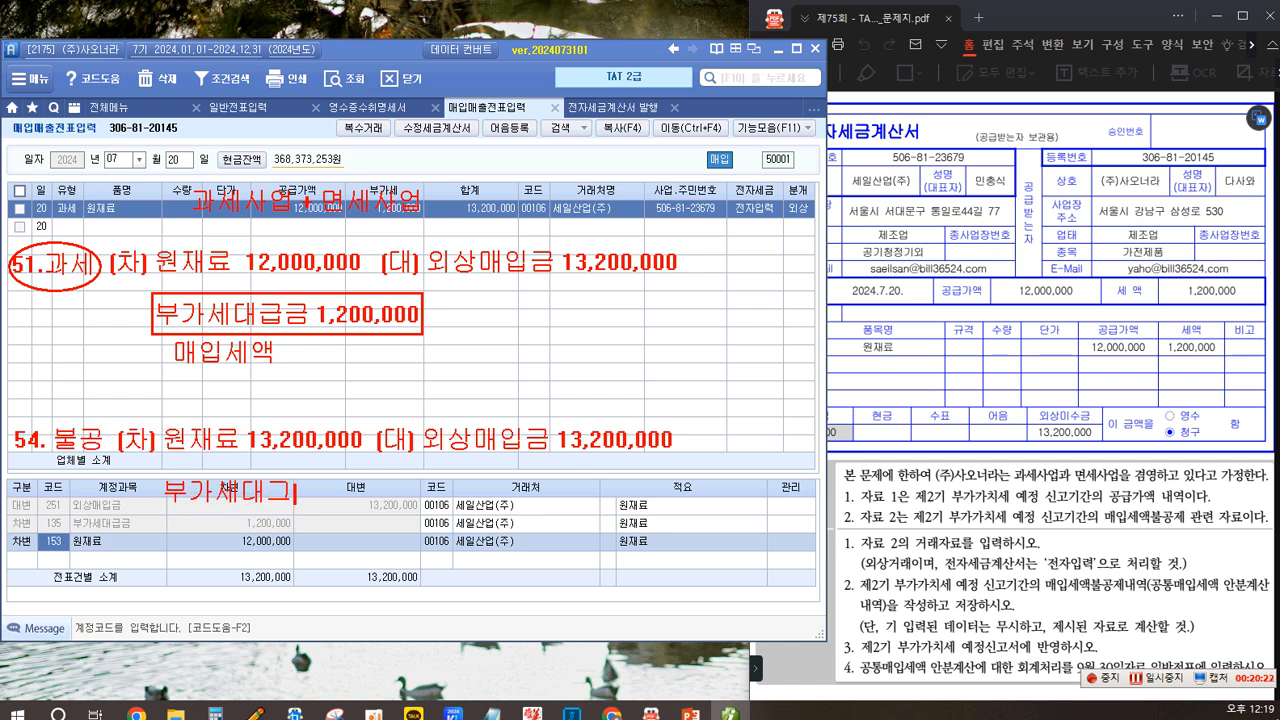
type("금 ")
type("이")
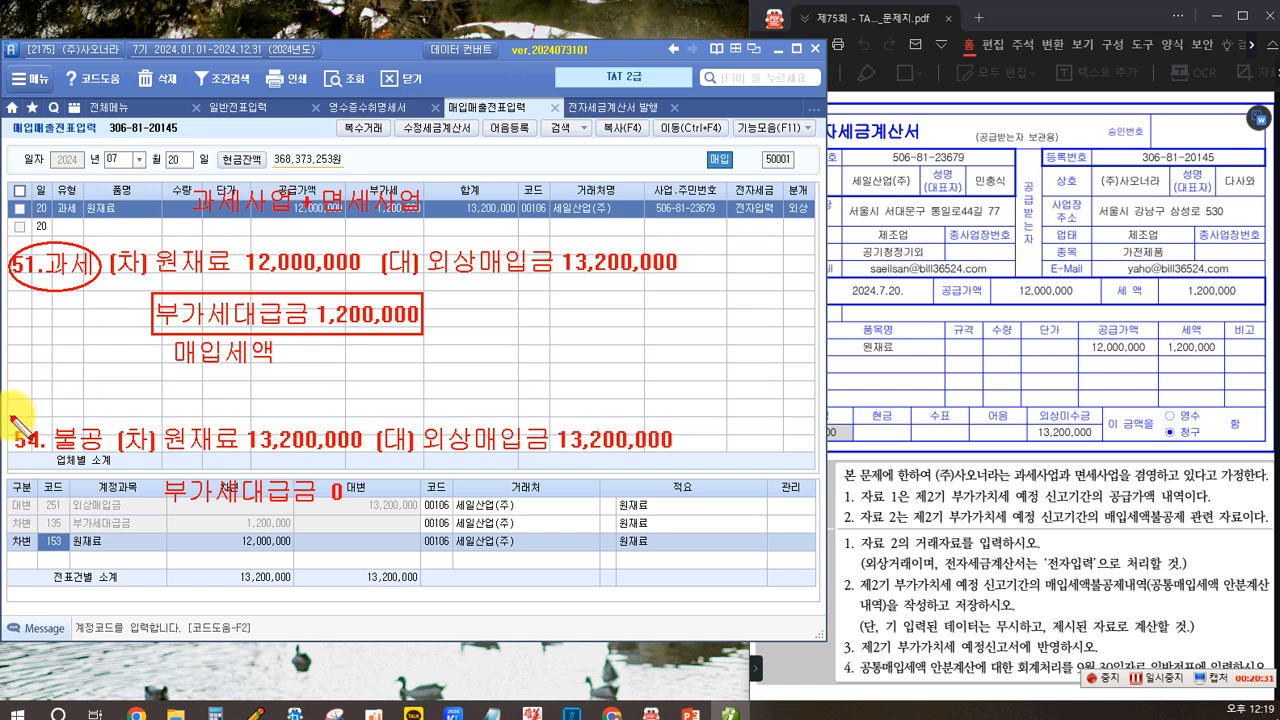
mouse_move(45, 468)
left_mouse_down()
mouse_move(110, 455)
mouse_move(50, 466)
left_mouse_up()
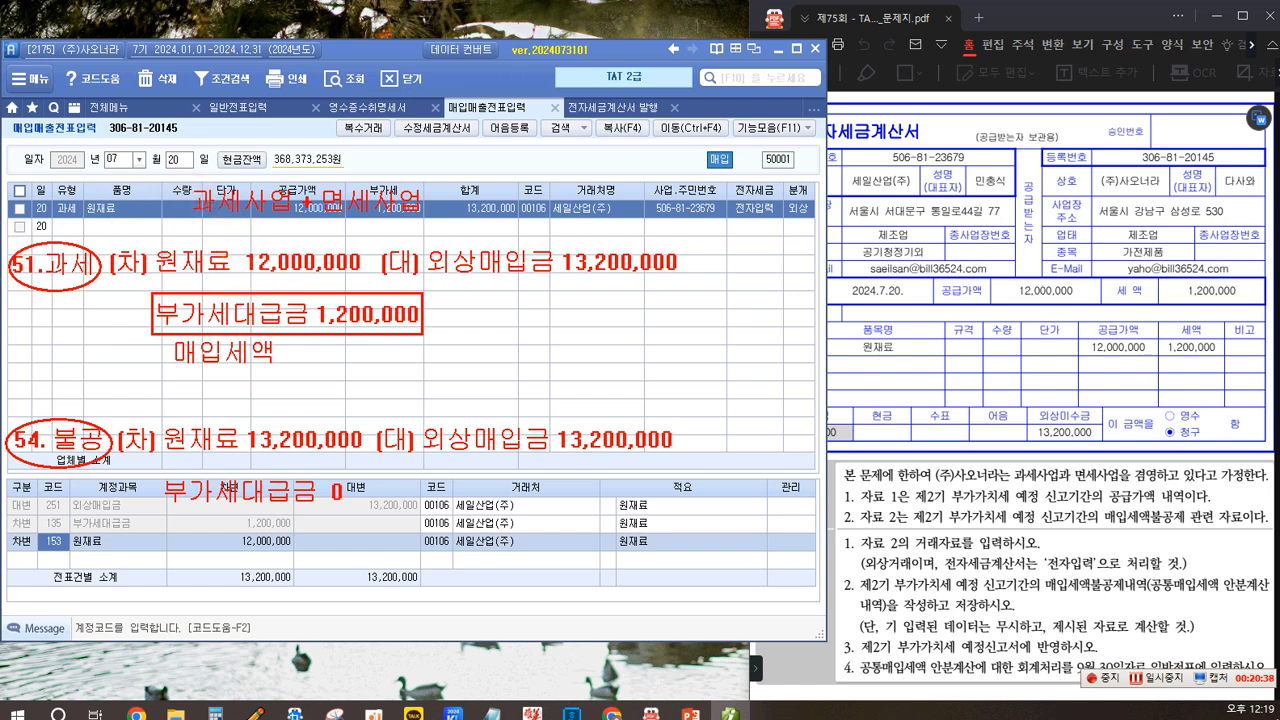
mouse_move(177, 177)
left_mouse_down()
mouse_move(292, 222)
mouse_move(422, 221)
left_mouse_up()
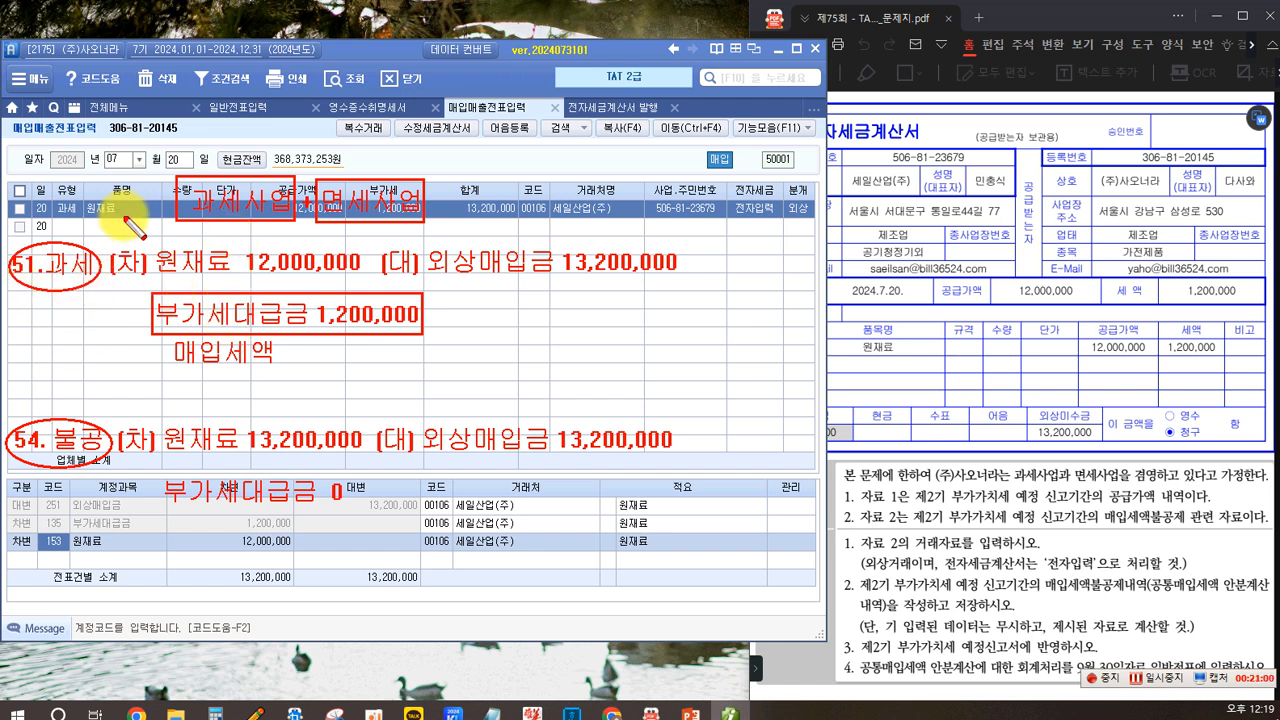
left_click_drag(94, 256, 165, 222)
mouse_move(98, 432)
left_mouse_down()
mouse_move(171, 309)
mouse_move(320, 232)
left_mouse_up()
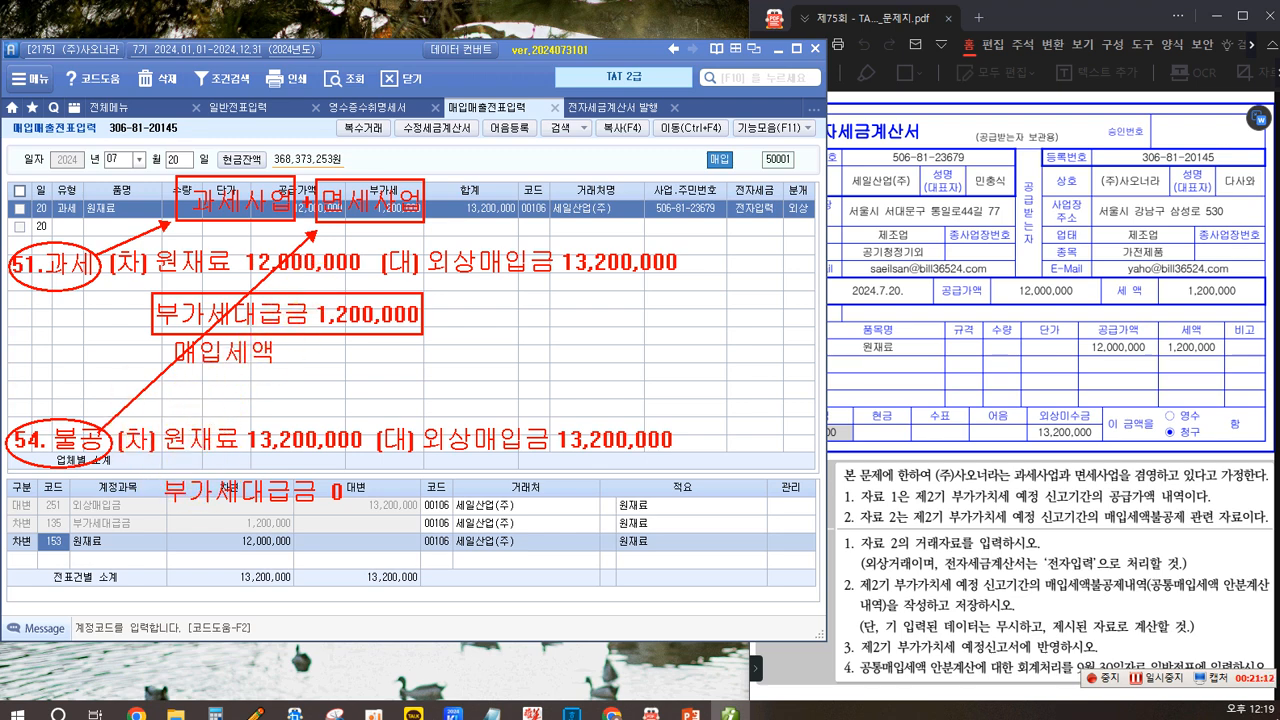
mouse_move(754, 231)
left_mouse_down()
mouse_move(754, 250)
mouse_move(772, 238)
mouse_move(850, 250)
left_mouse_up()
left_click_drag(857, 229, 857, 251)
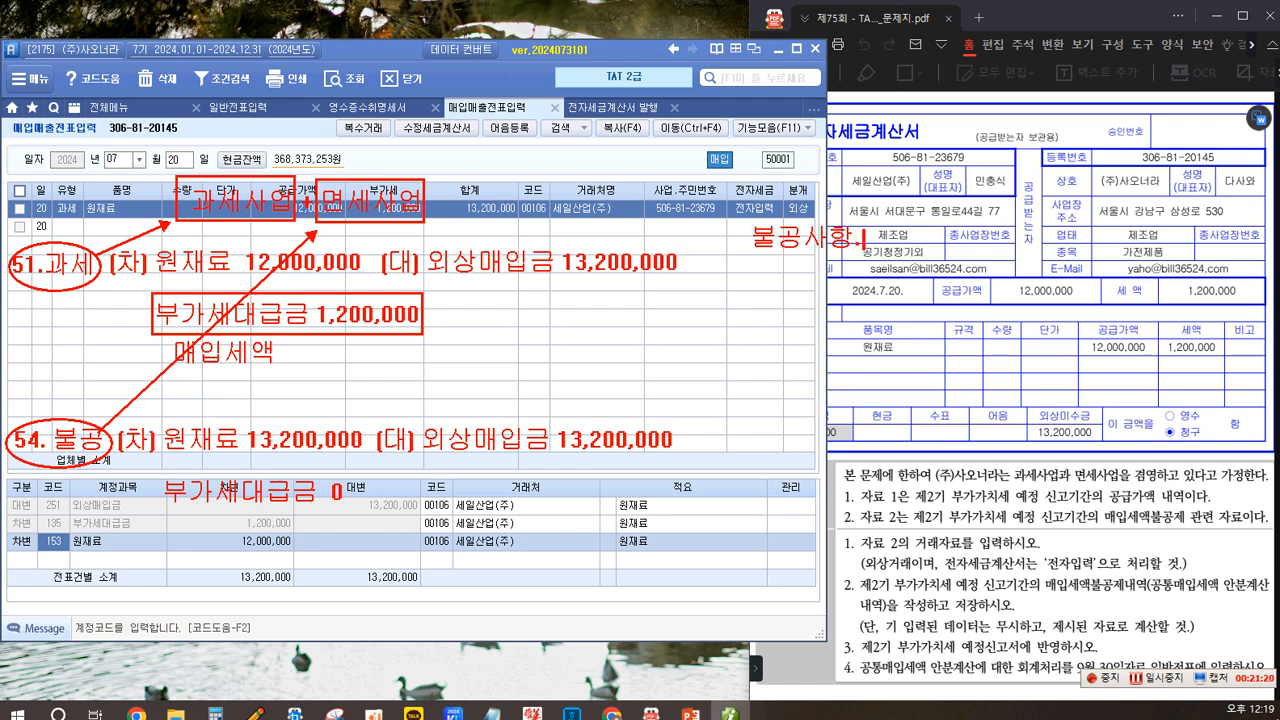
type("매입 세금계산서")
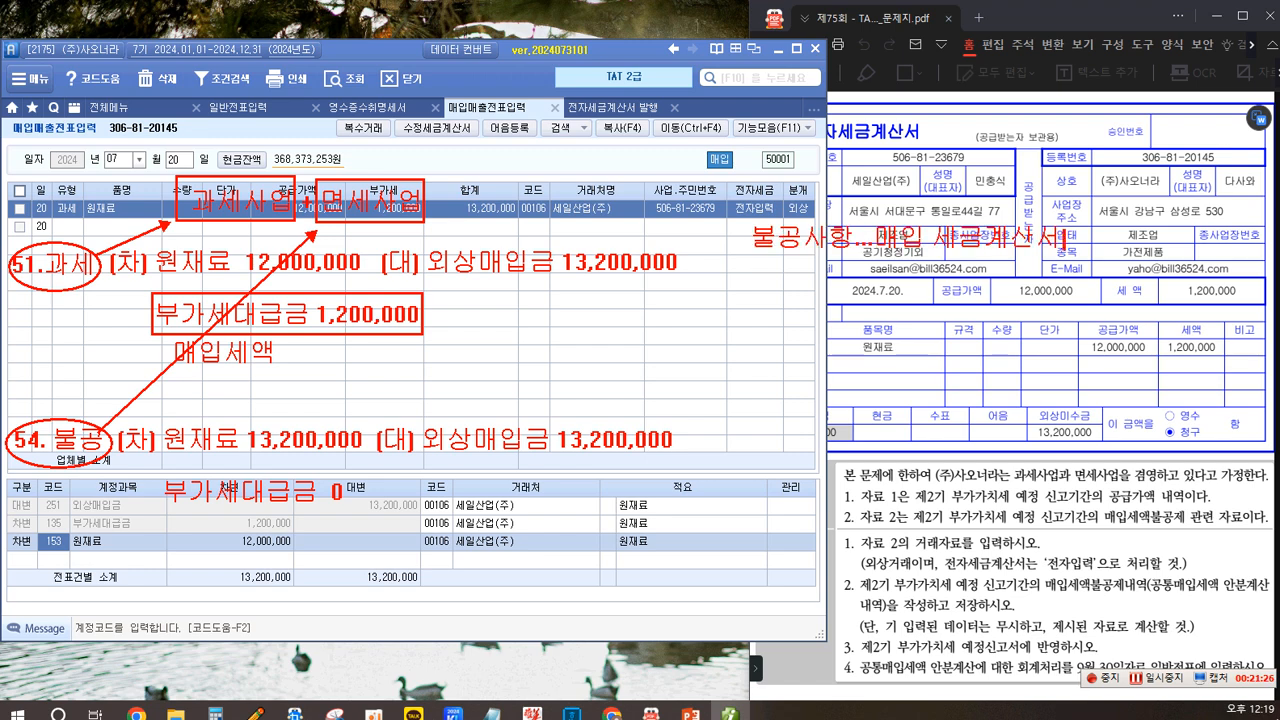
type("1.")
type(" 세그")
type("계산서 ")
type("..필요")
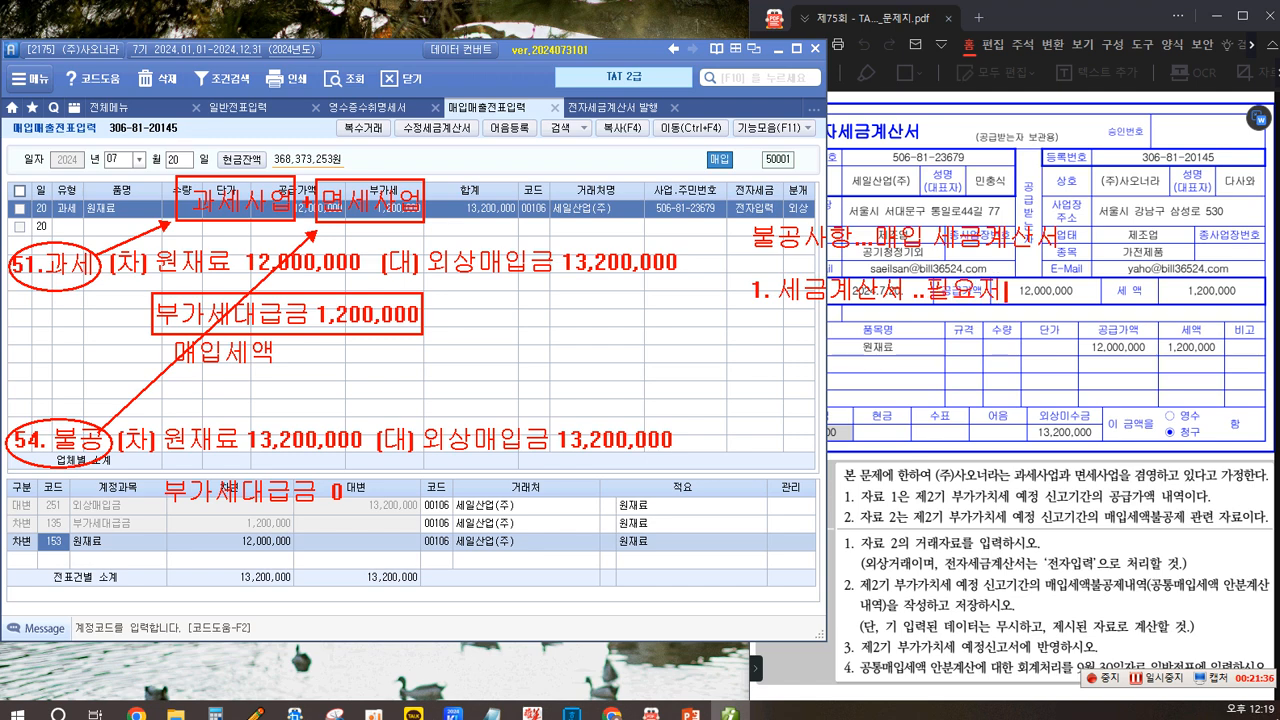
type("적 기재사항..")
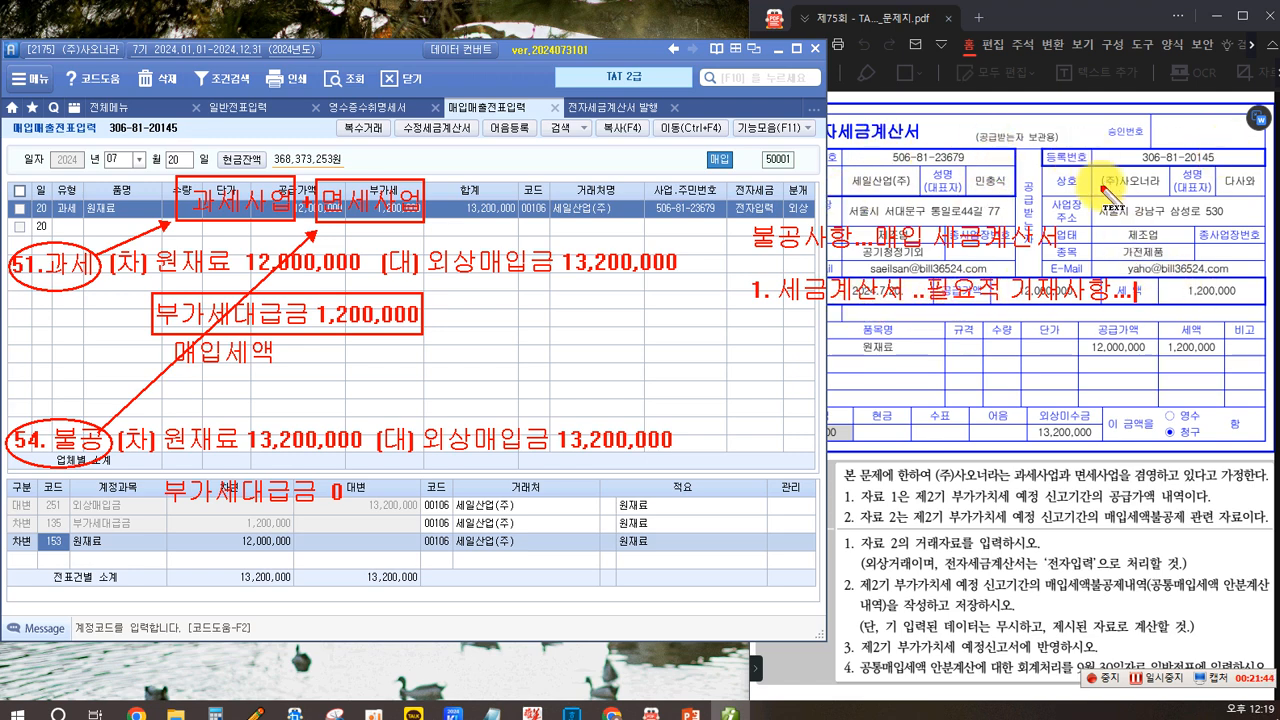
type("오")
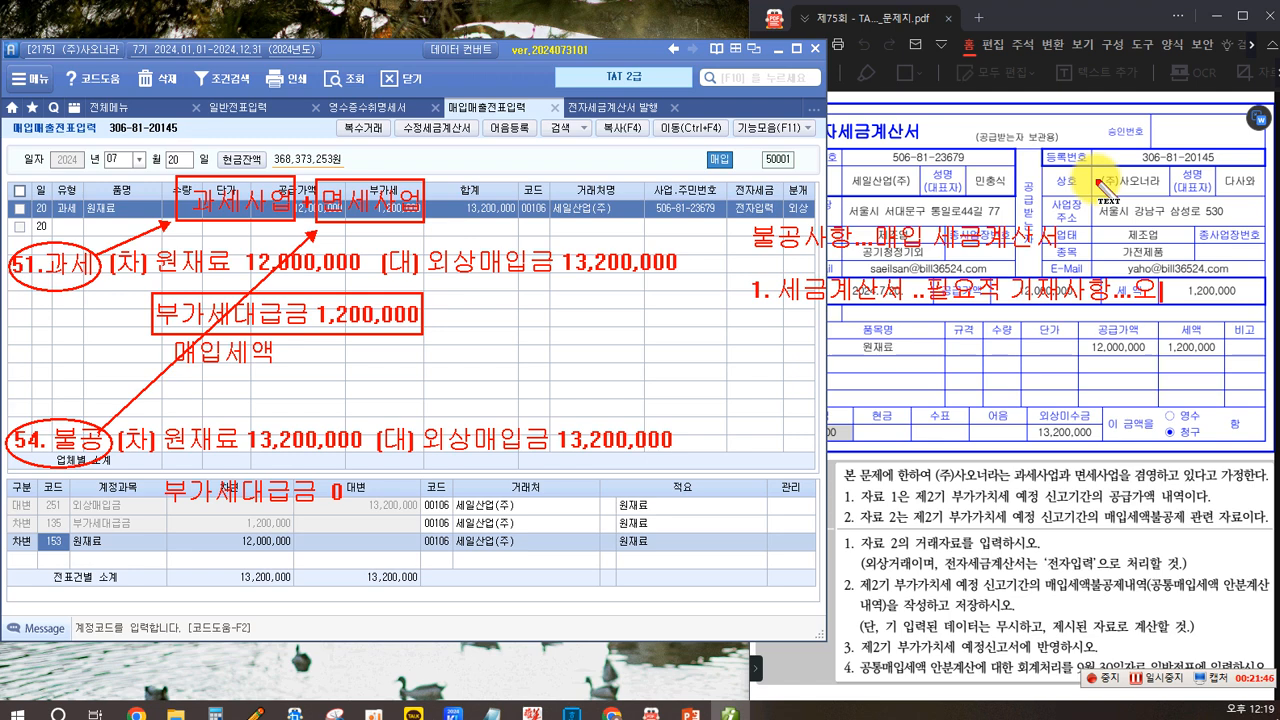
type("류,누락...")
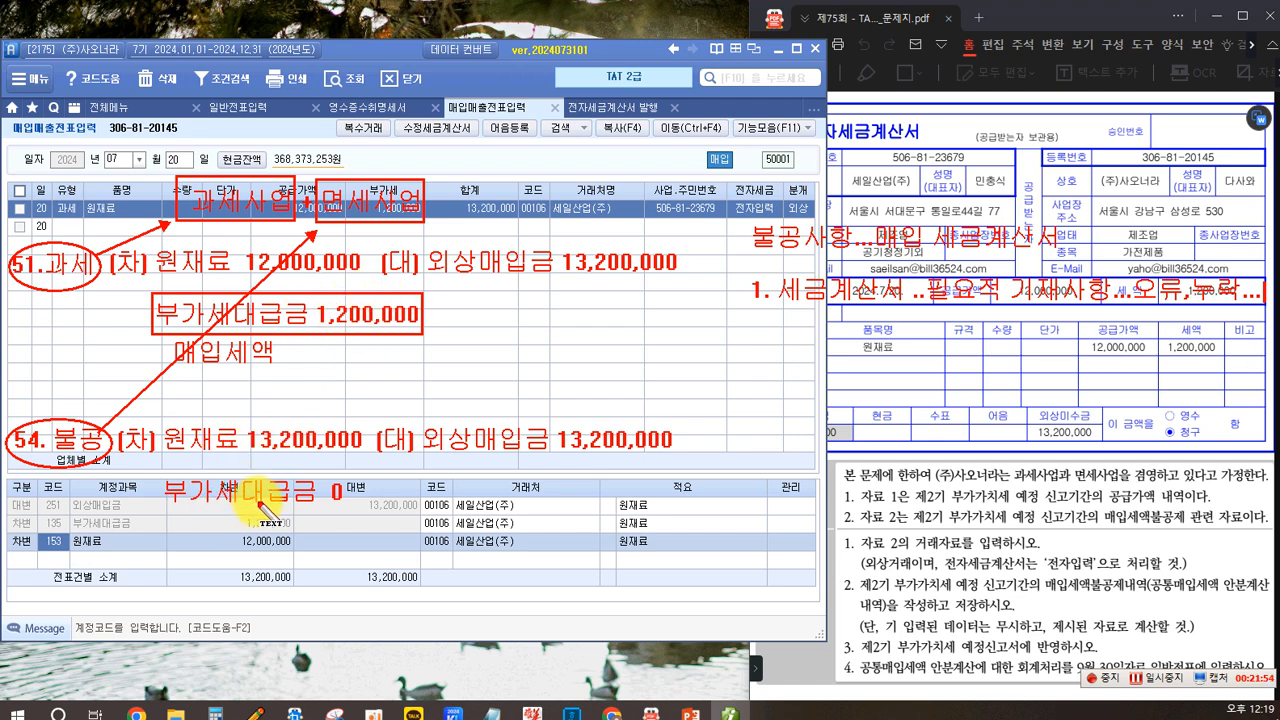
key("Return")
type("2.")
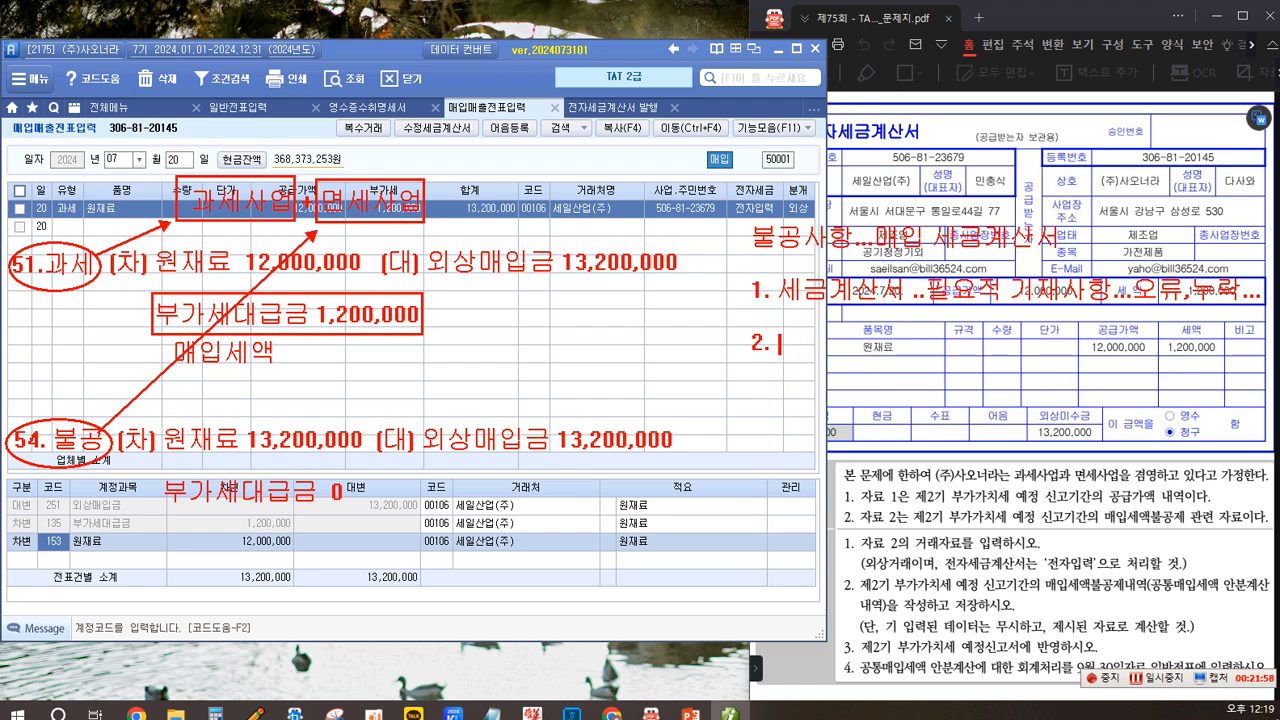
type(" 사업ㄱ무관..")
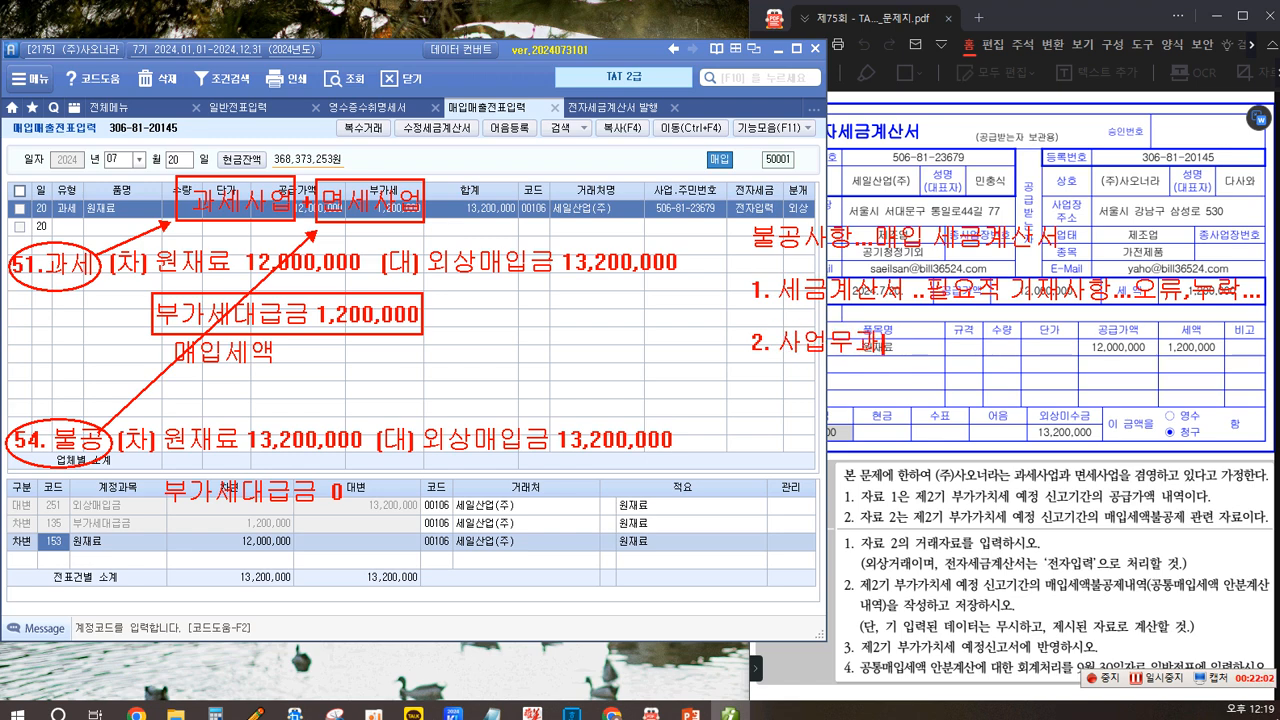
type(".")
type("3")
type(". 1")
type(",00")
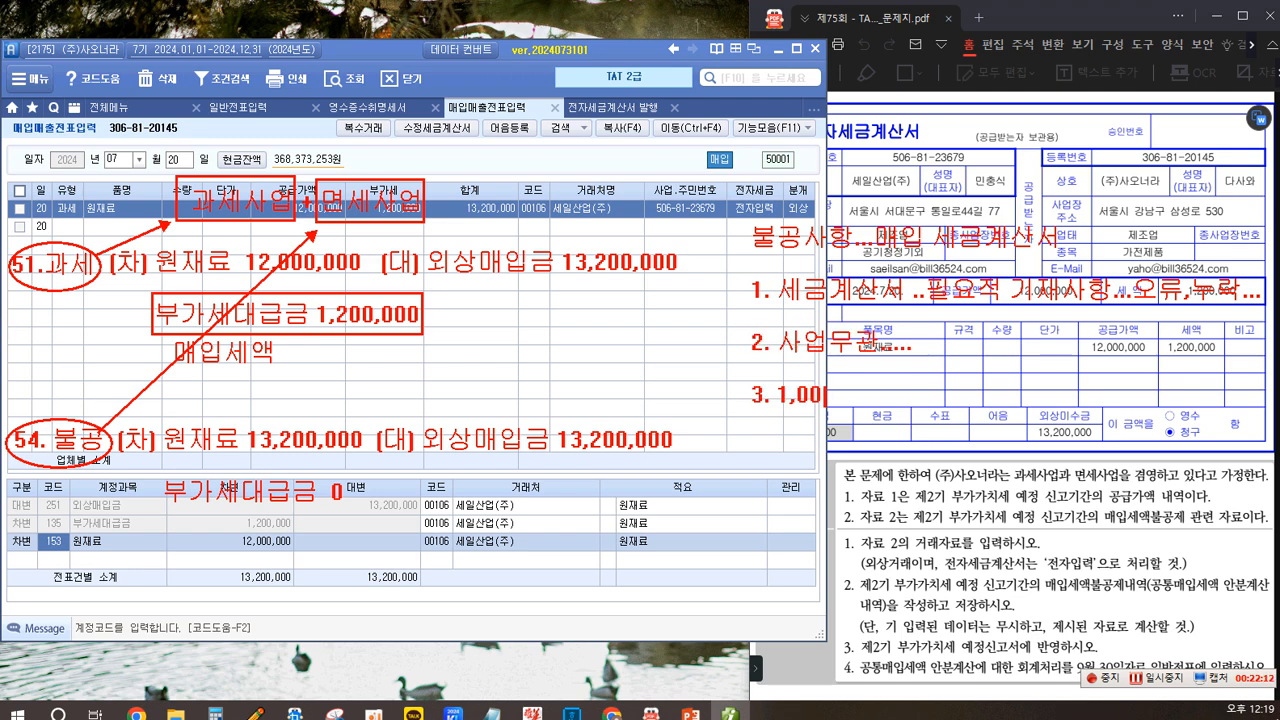
type("0")
type("cc")
type(" [총]")
key("BackSpace")
key("BackSpace")
type("개별소비")
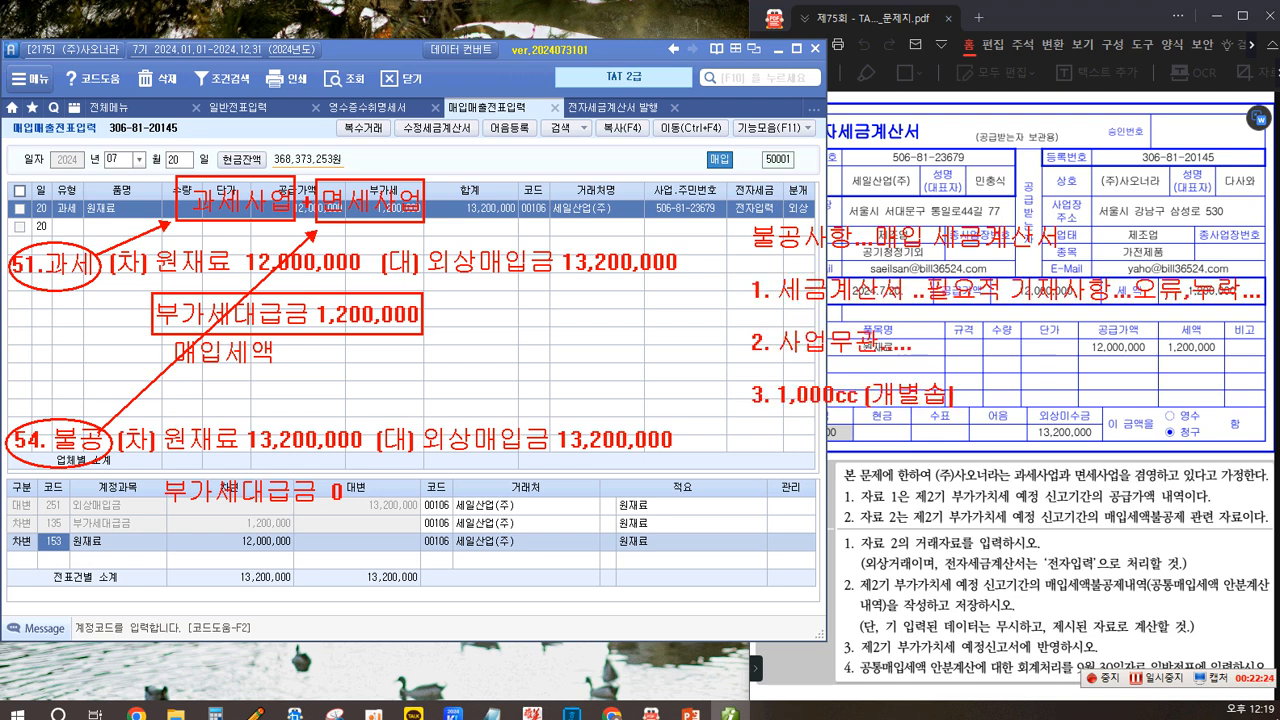
type("세 부과")
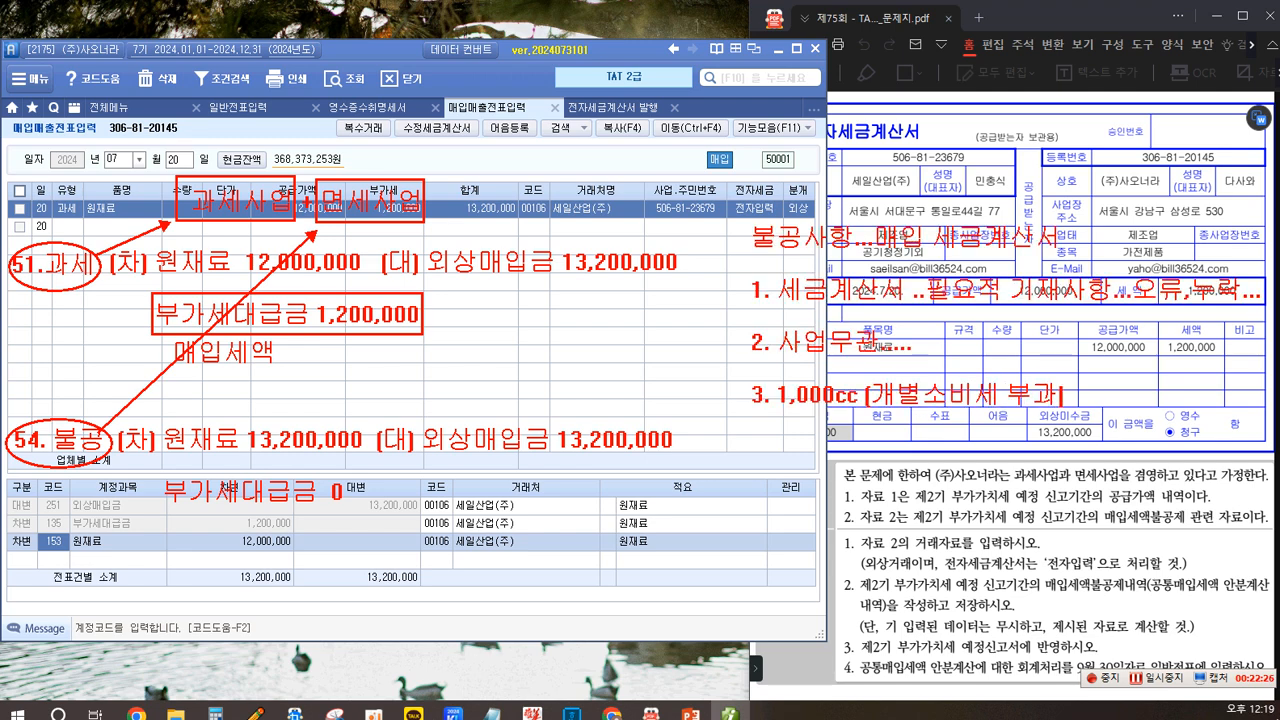
type("대상 소형승")
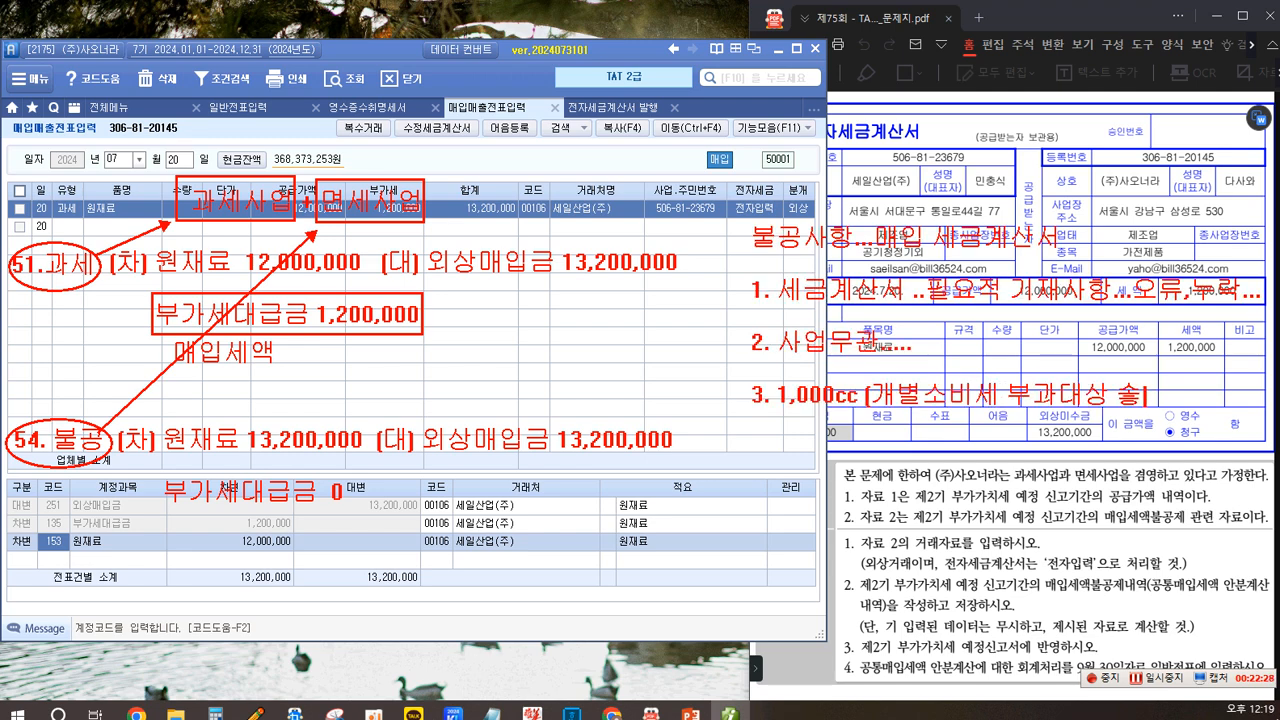
type("용차")
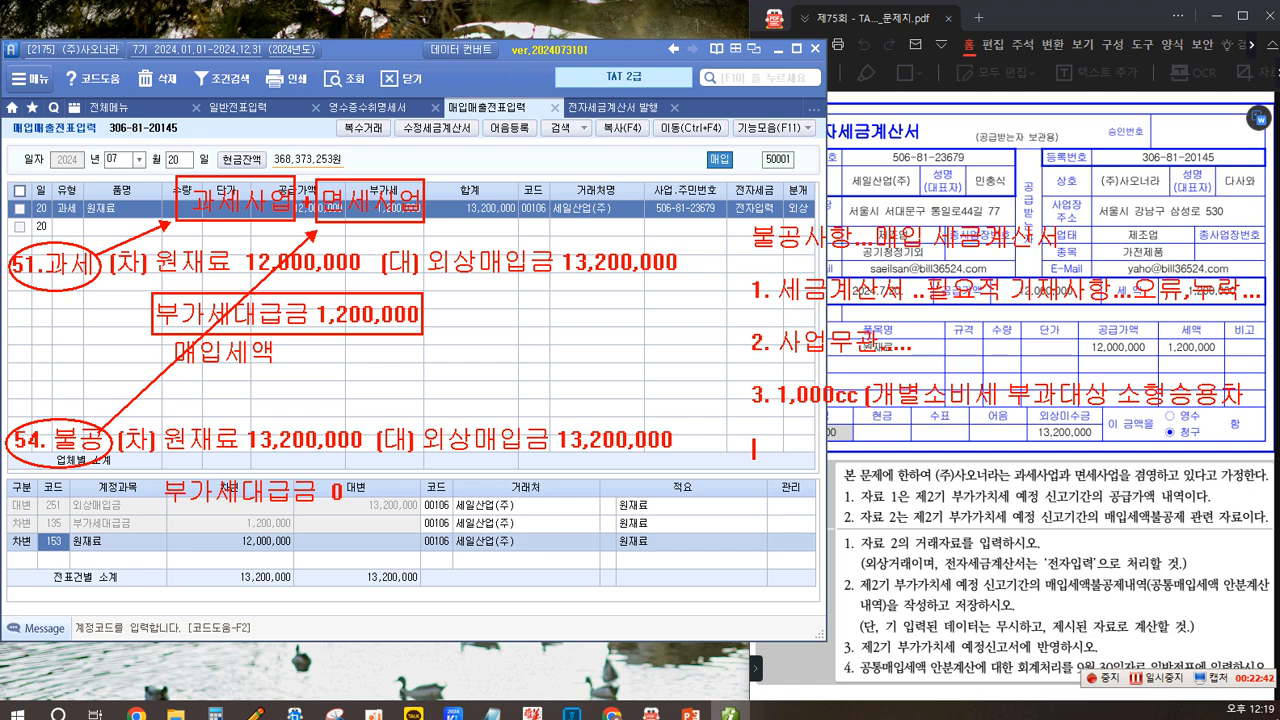
type("4. 접대비")
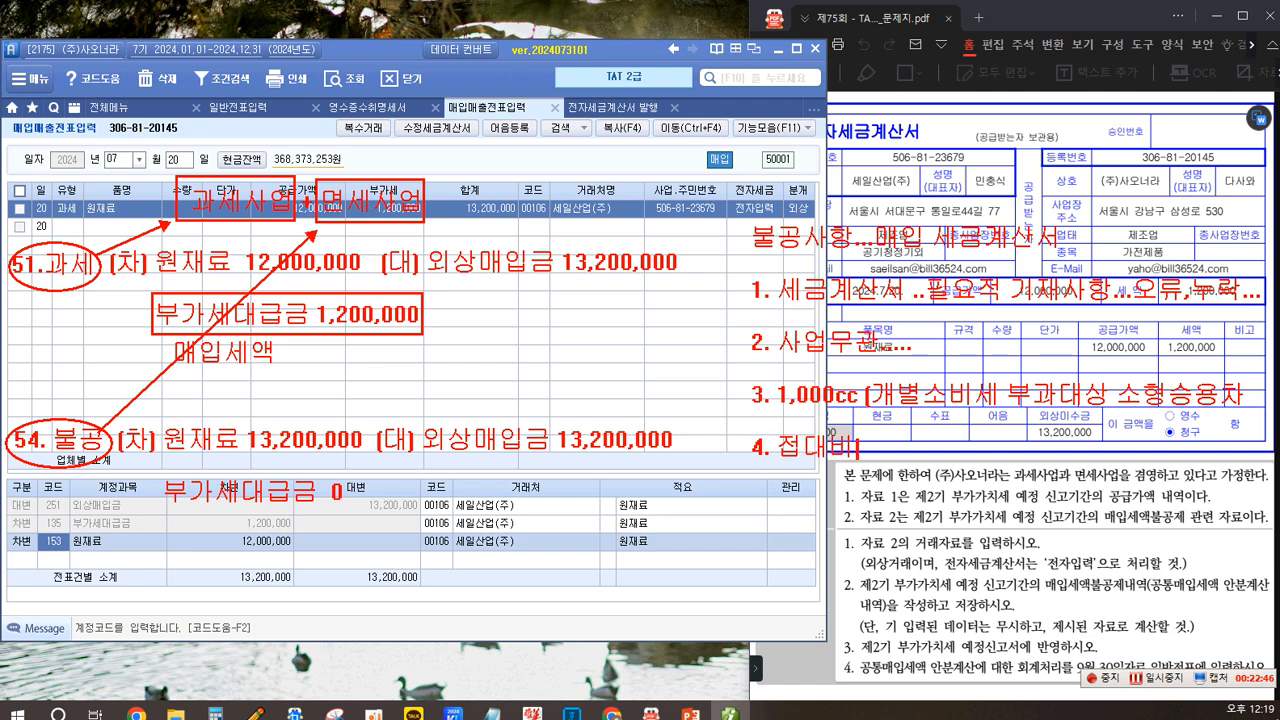
type("[기업]업무추")
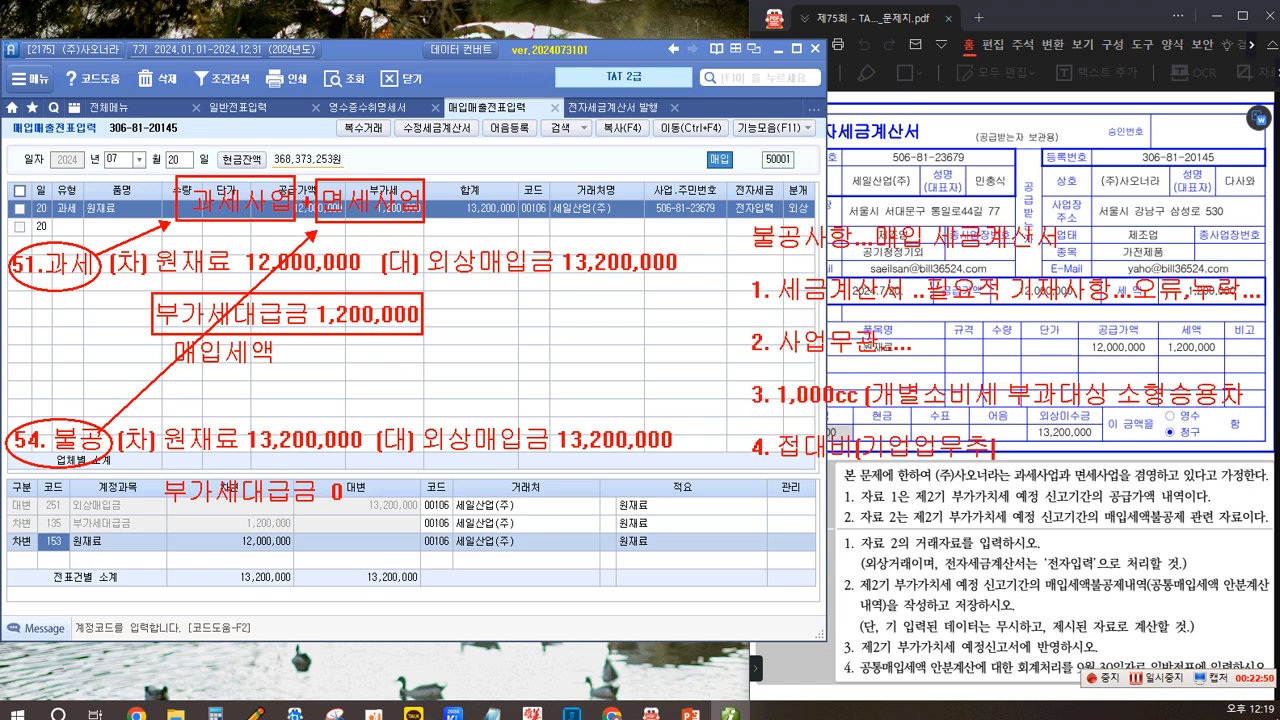
type("진비")
type(" 관련....")
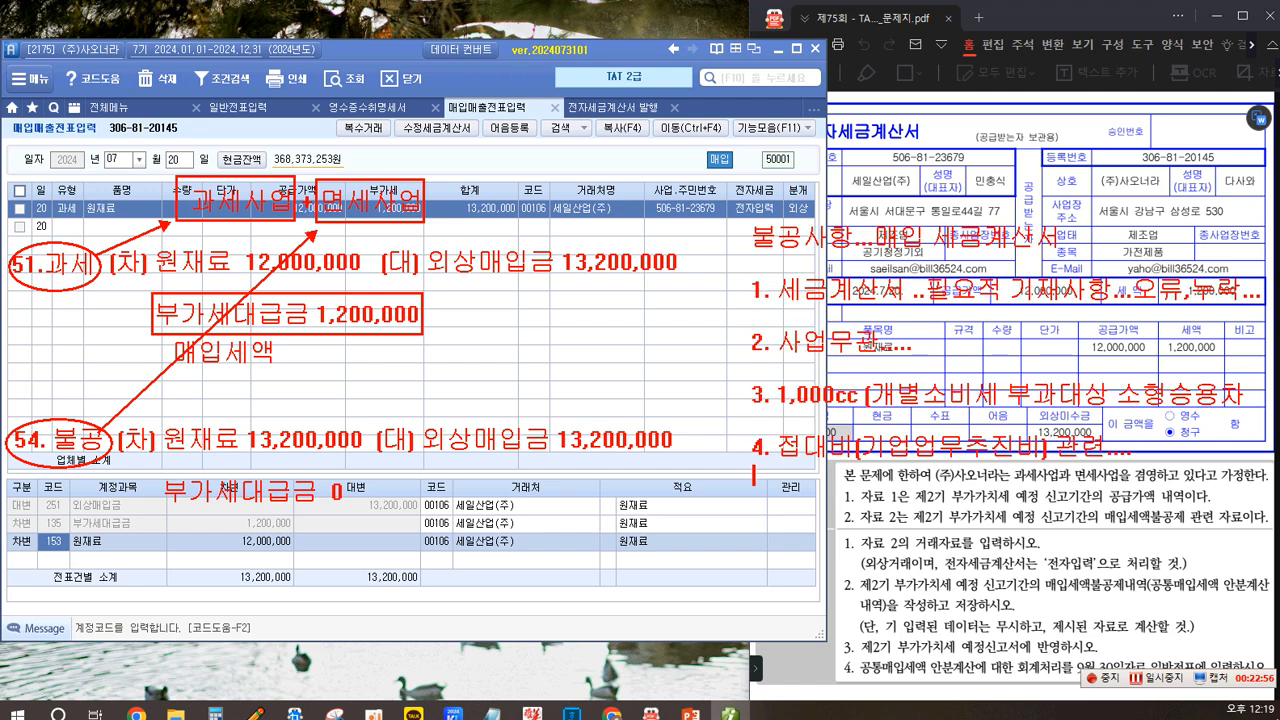
type("5. 면세")
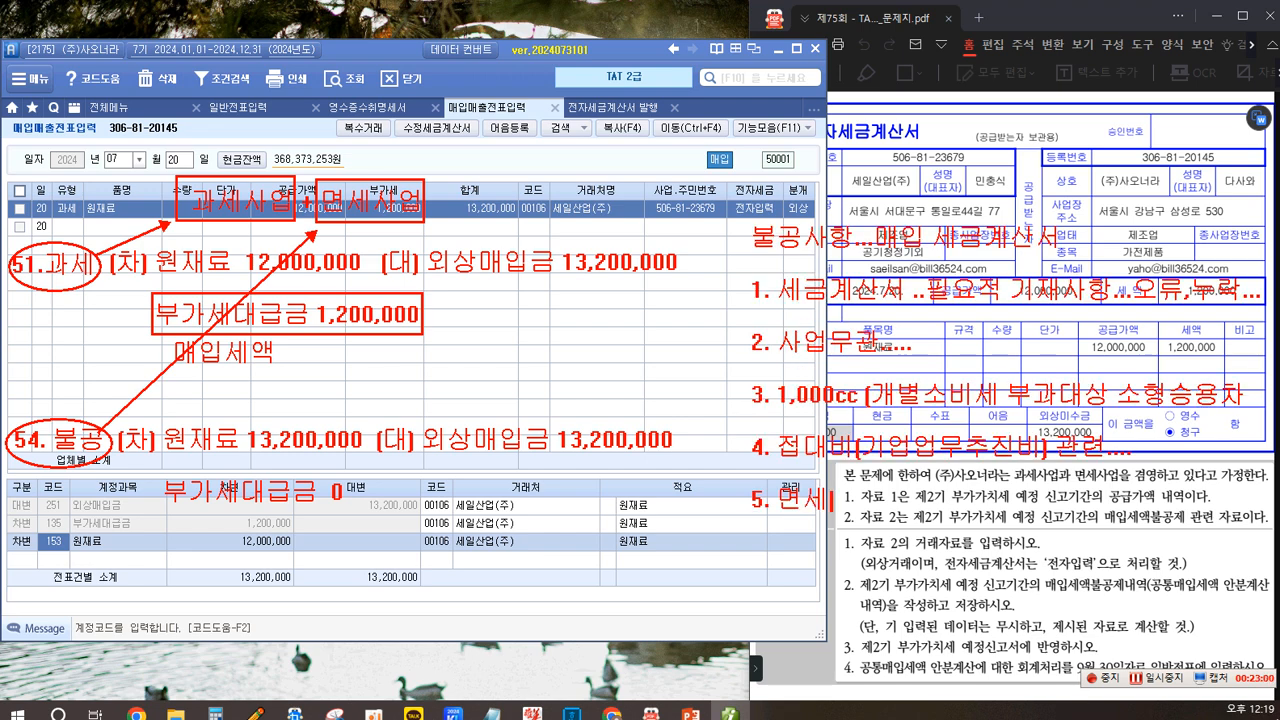
type("사업과 관련")
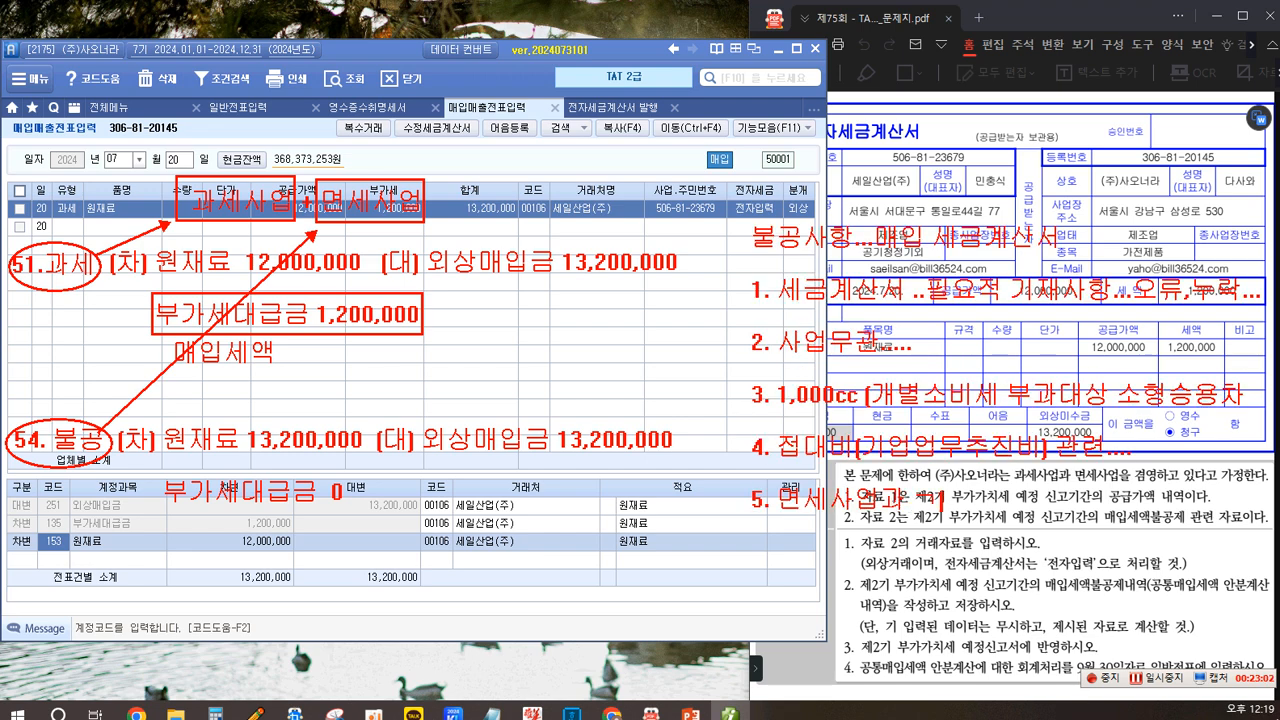
type("...6")
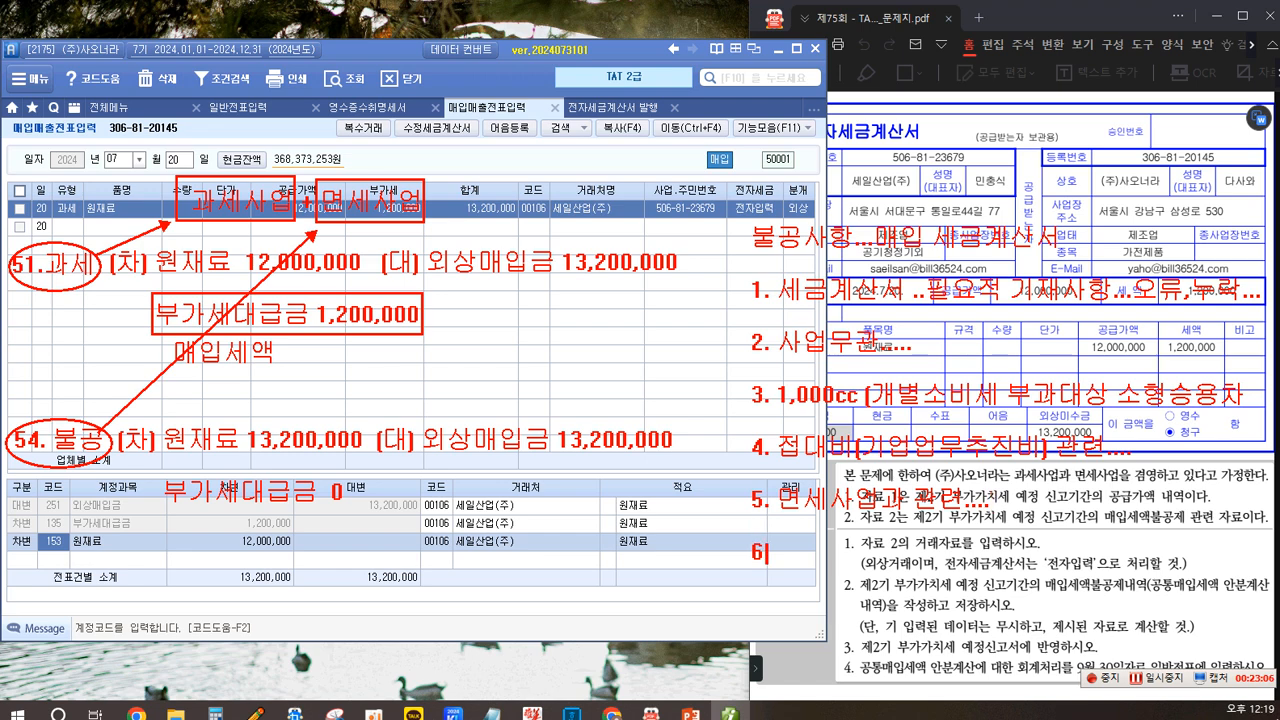
type(". 토지 관련")
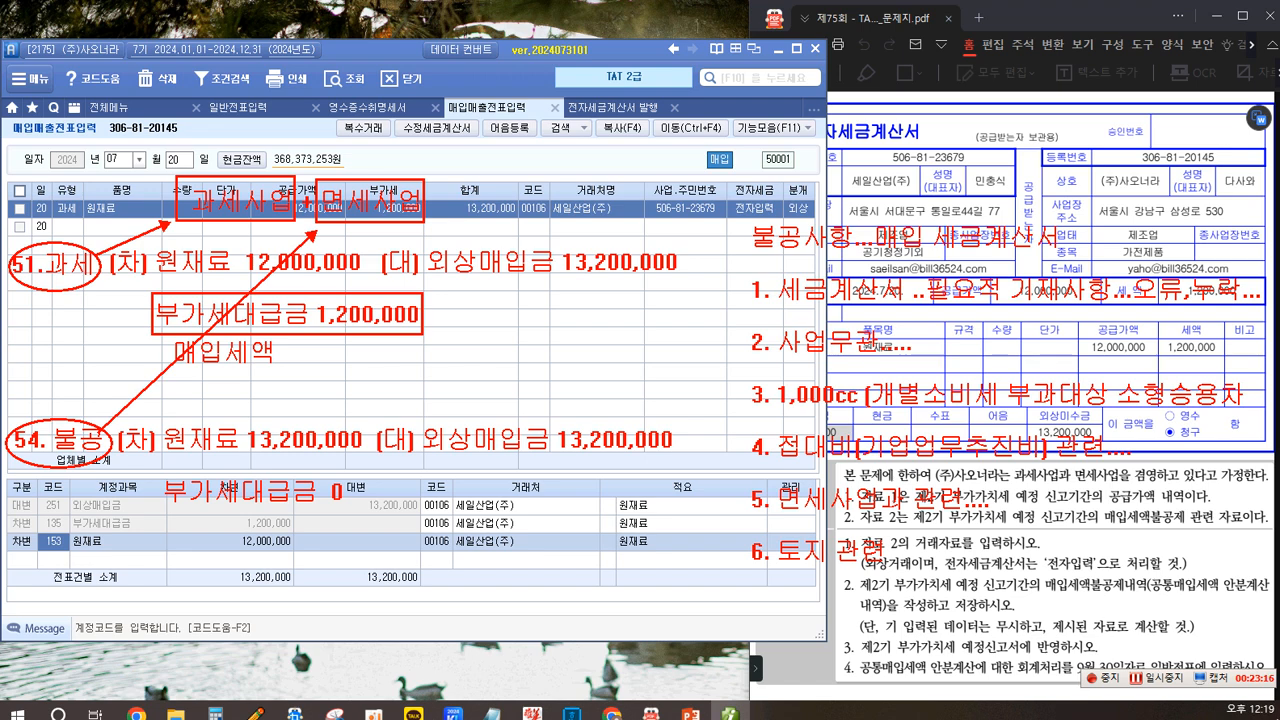
mouse_move(737, 214)
left_mouse_down()
mouse_move(942, 258)
mouse_move(1060, 257)
left_mouse_up()
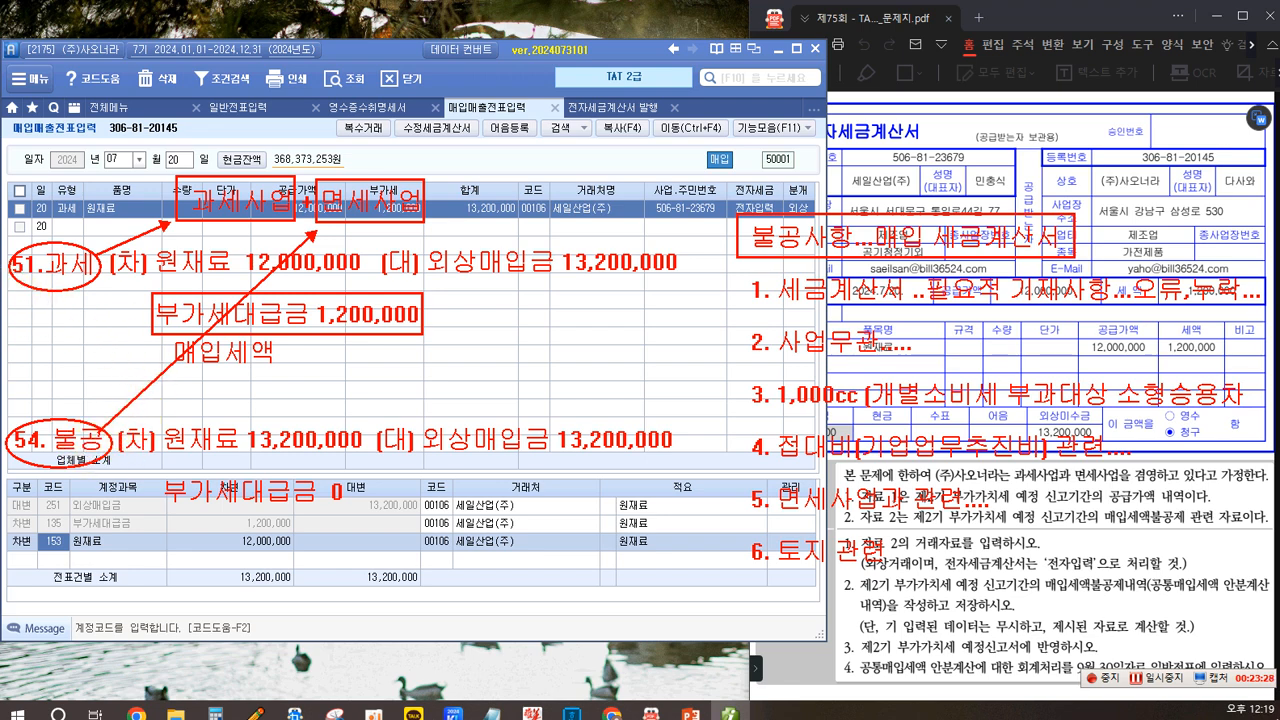
left_click_drag(976, 538, 1008, 550)
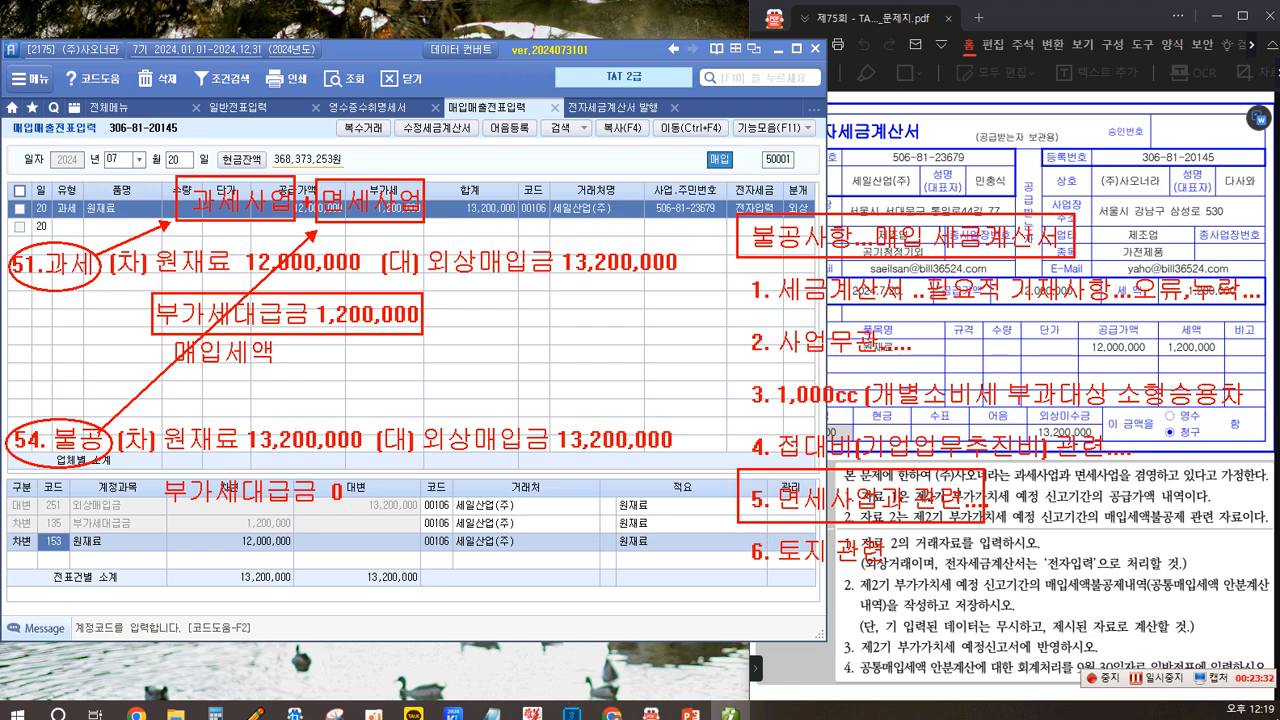
left_click_drag(745, 487, 110, 458)
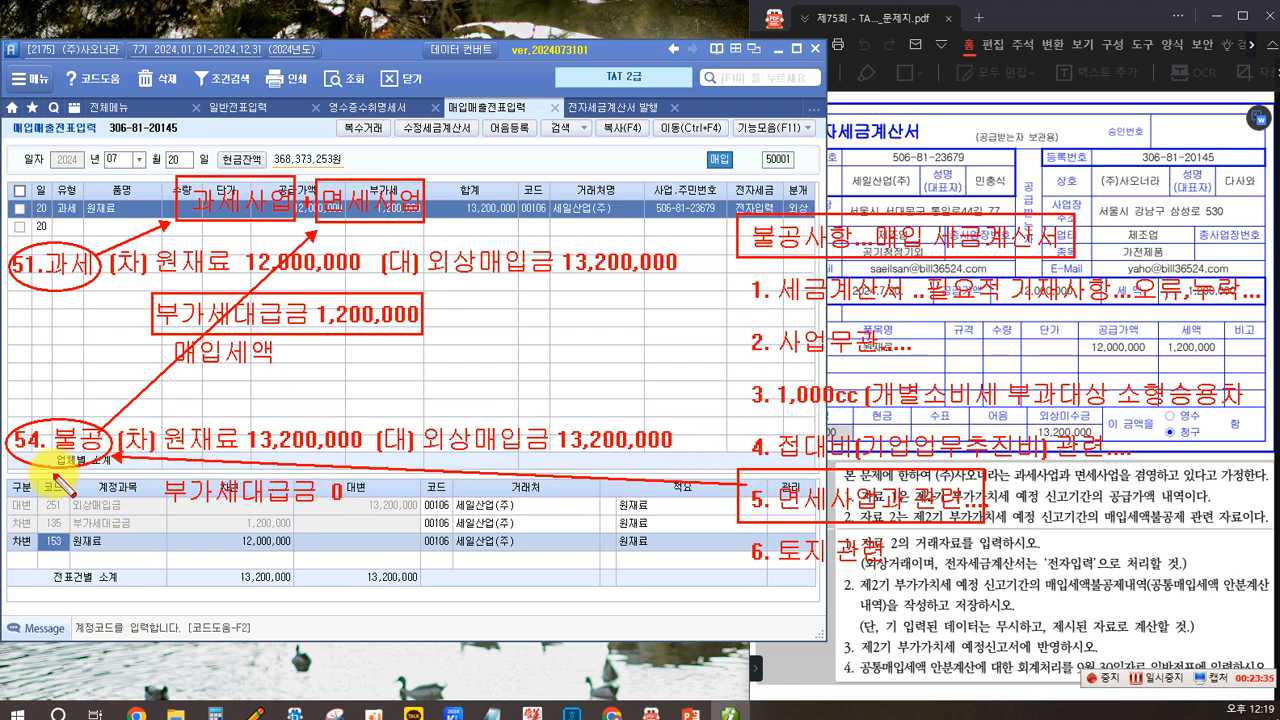
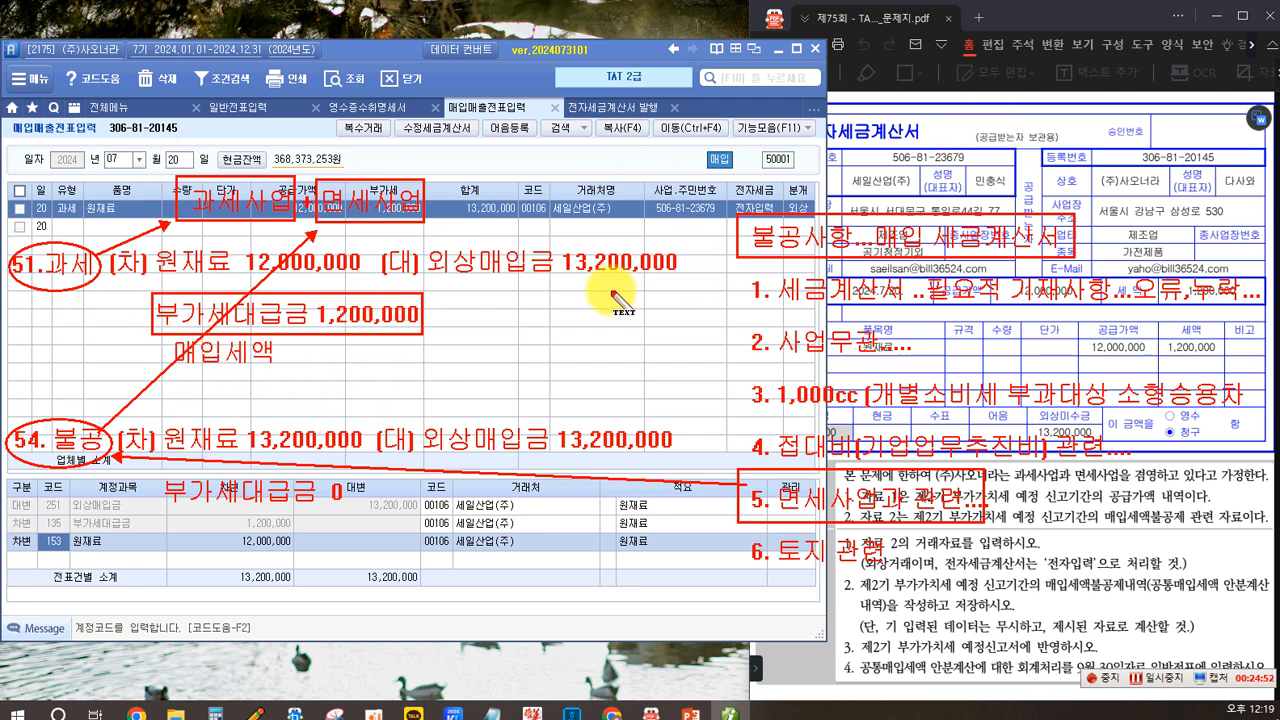
left_click(488, 302)
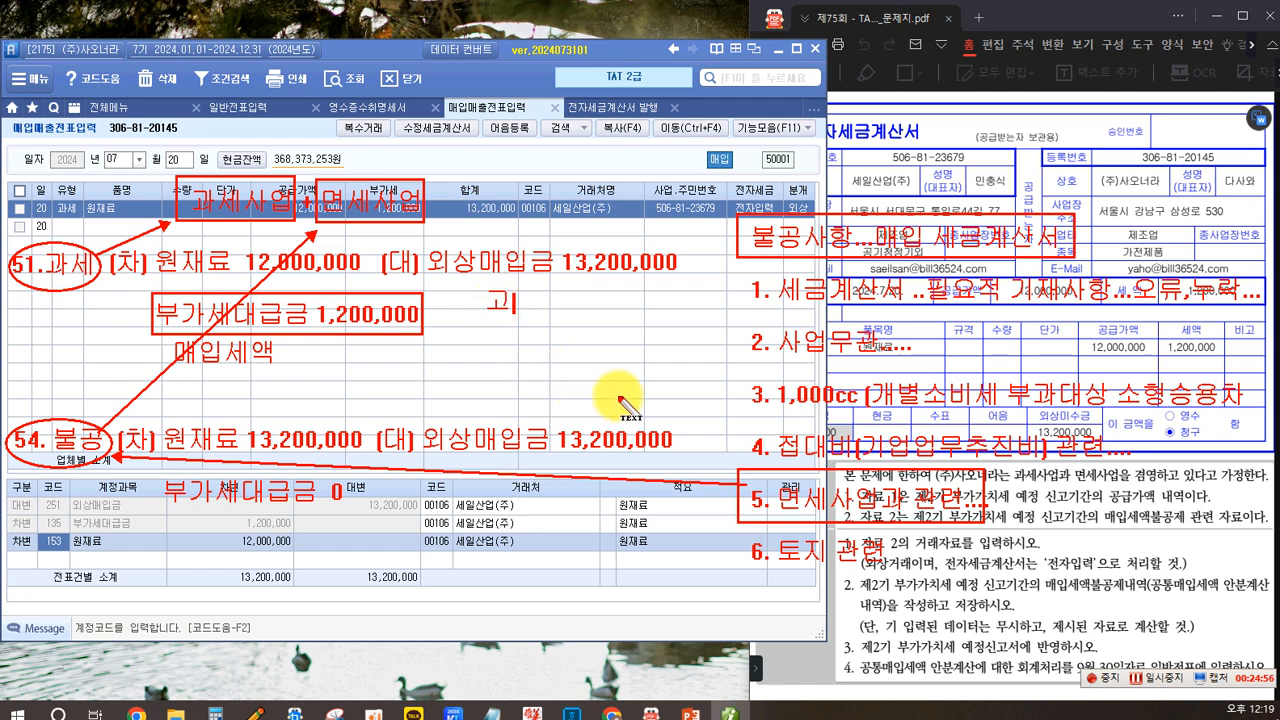
type("과세...")
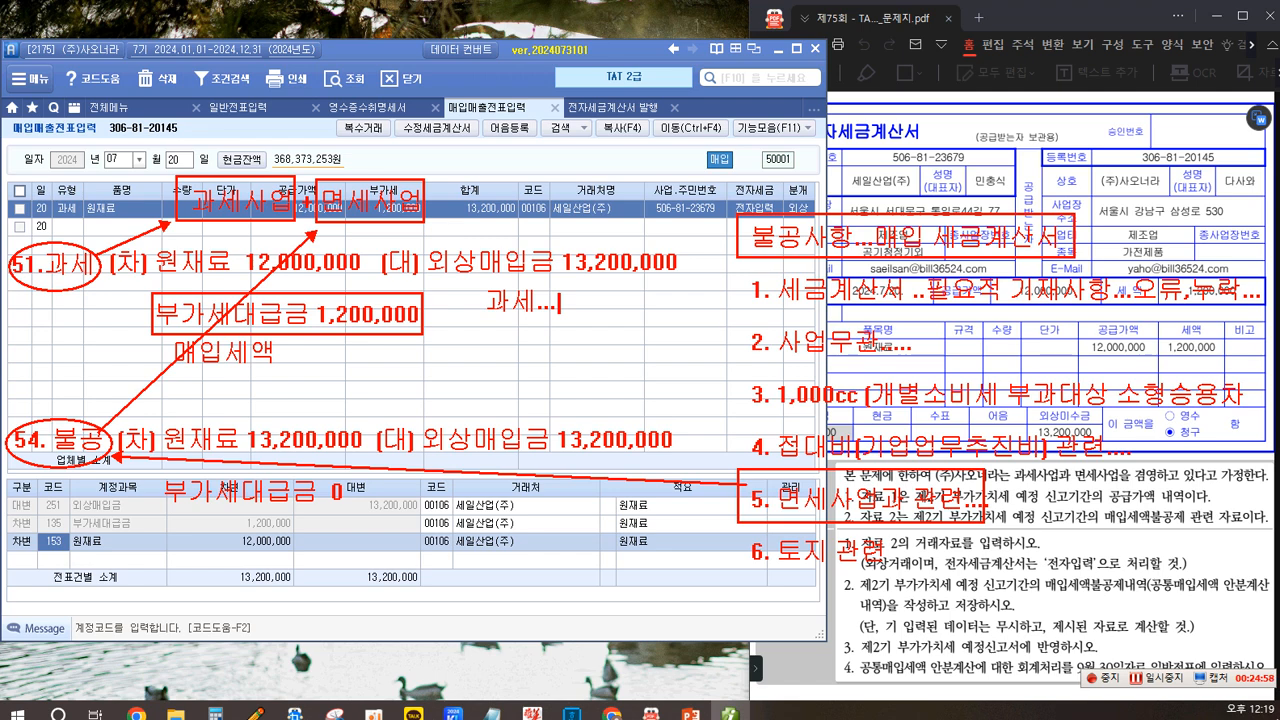
type("300,000,000")
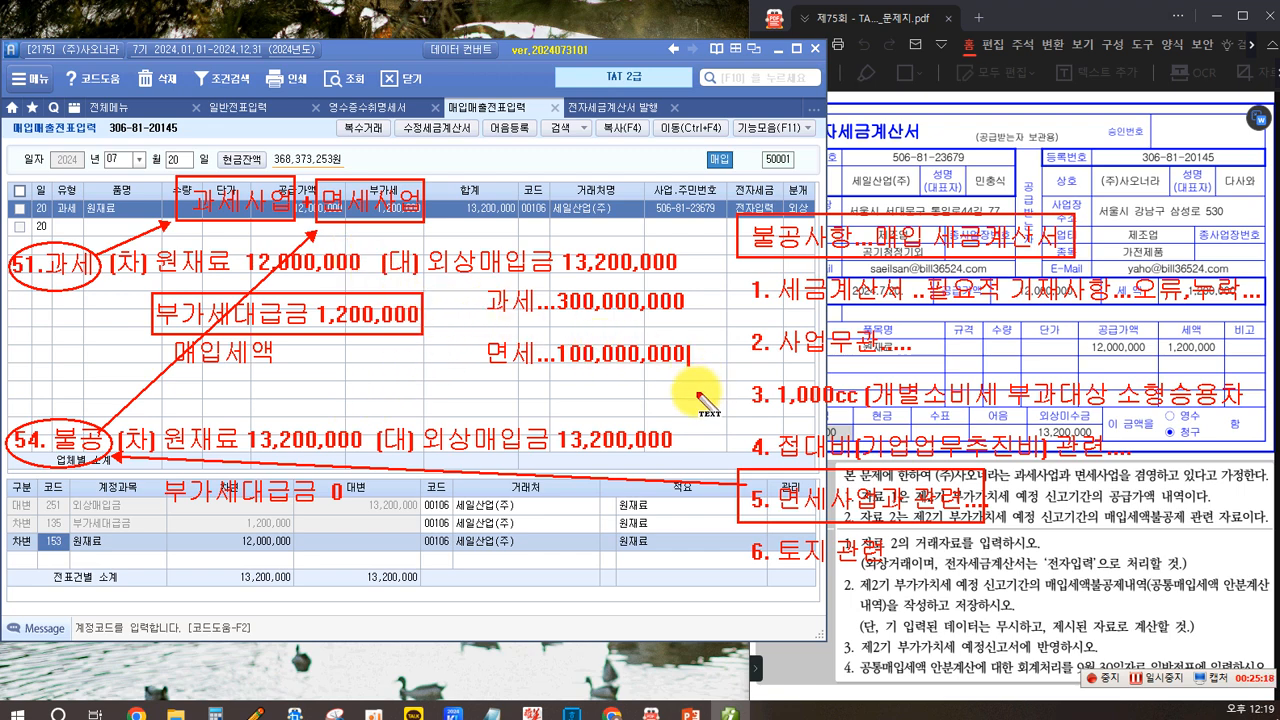
key("Return")
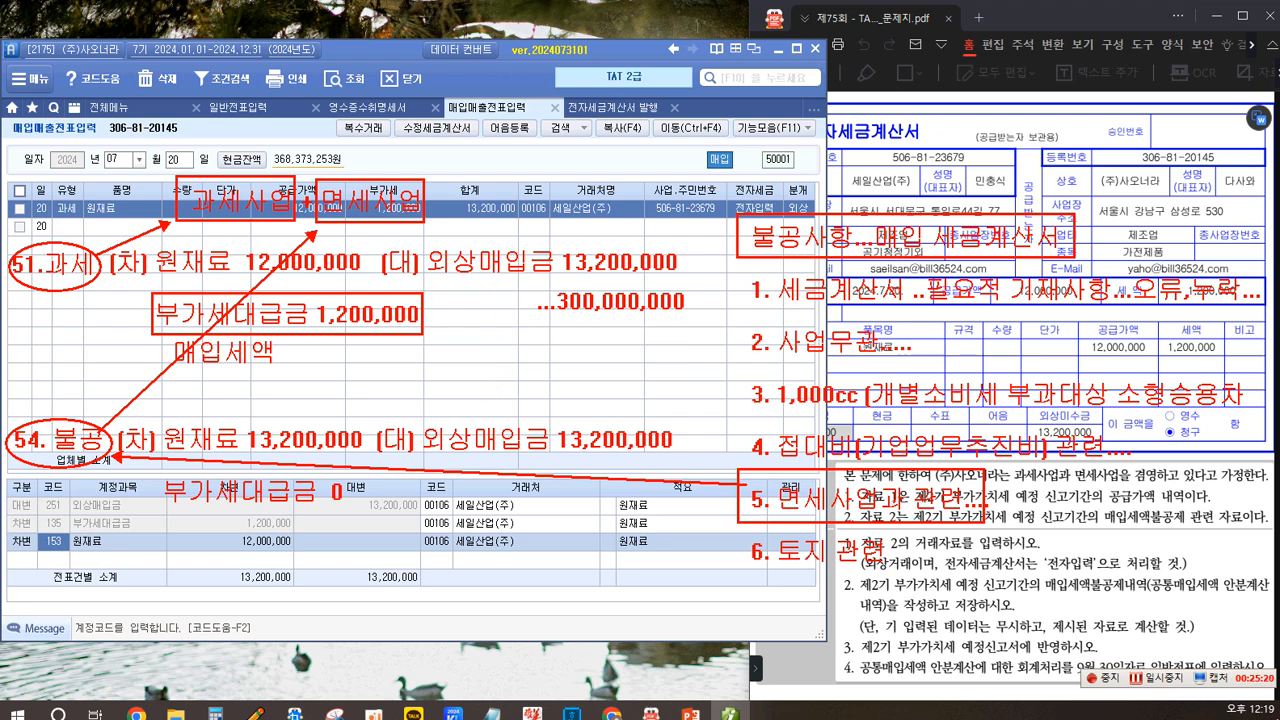
type("____________________")
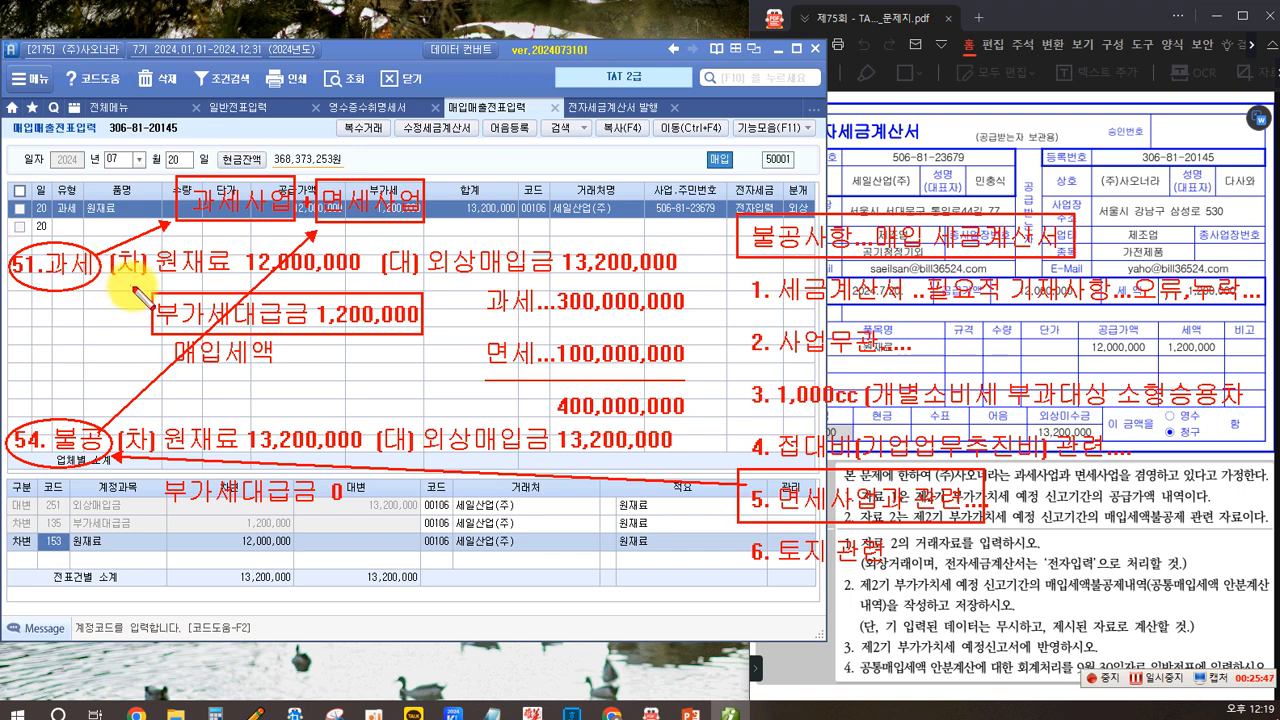
left_click_drag(145, 284, 427, 345)
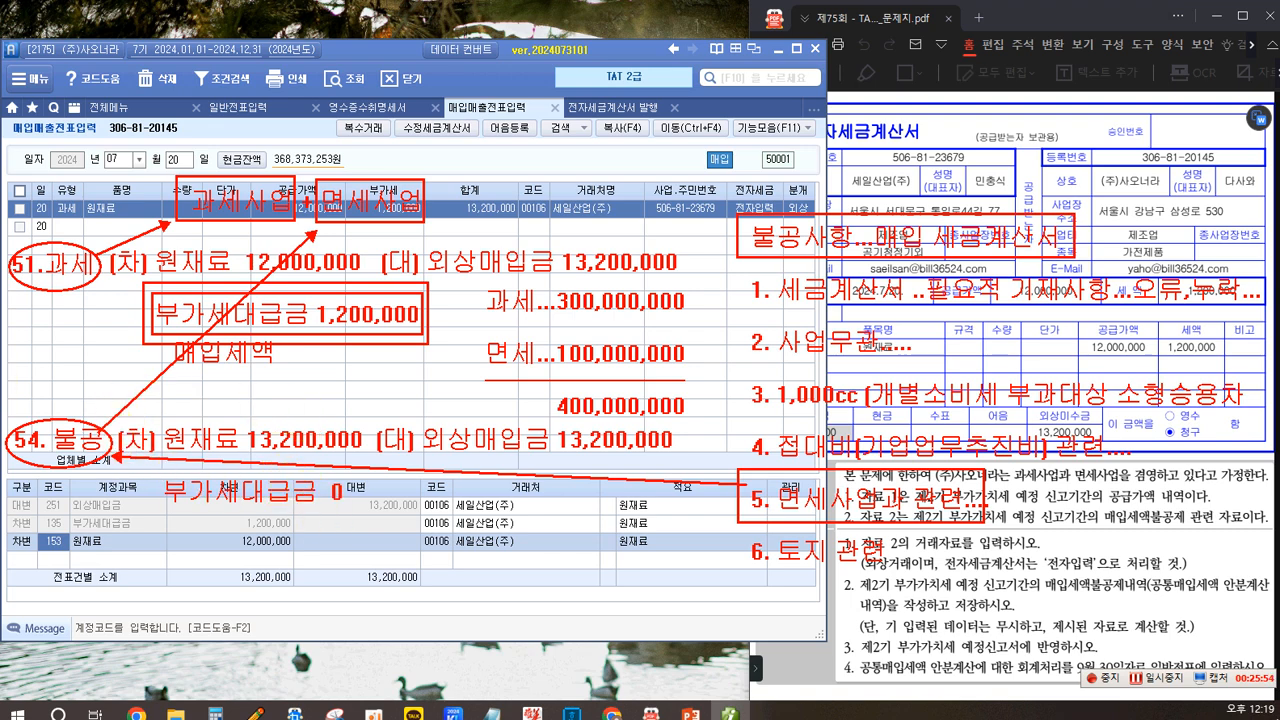
left_click(187, 539)
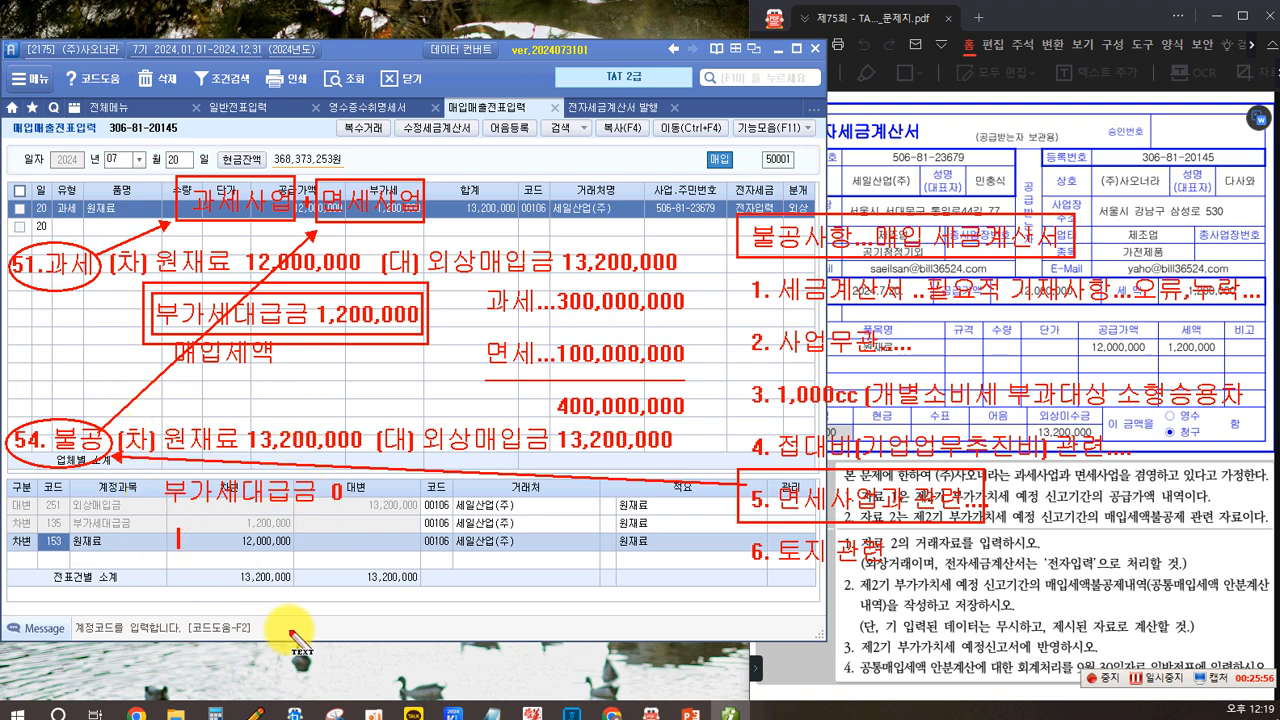
type("1,200,000×")
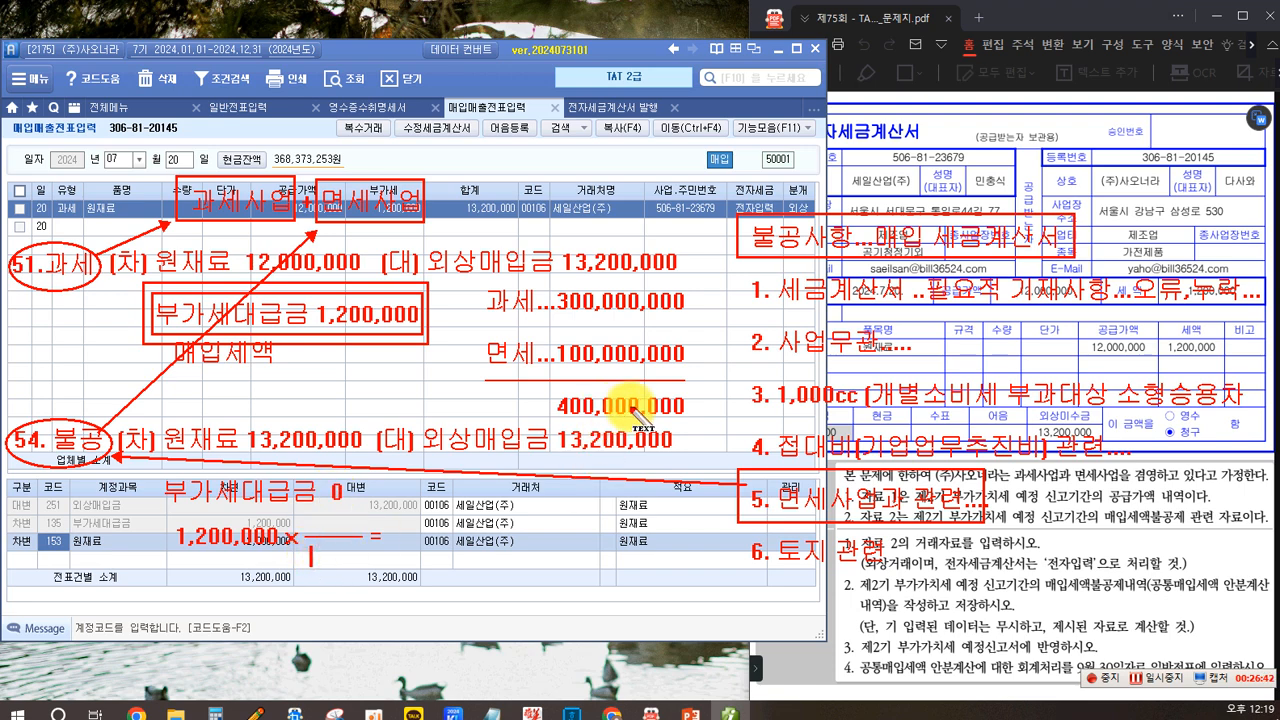
type("400")
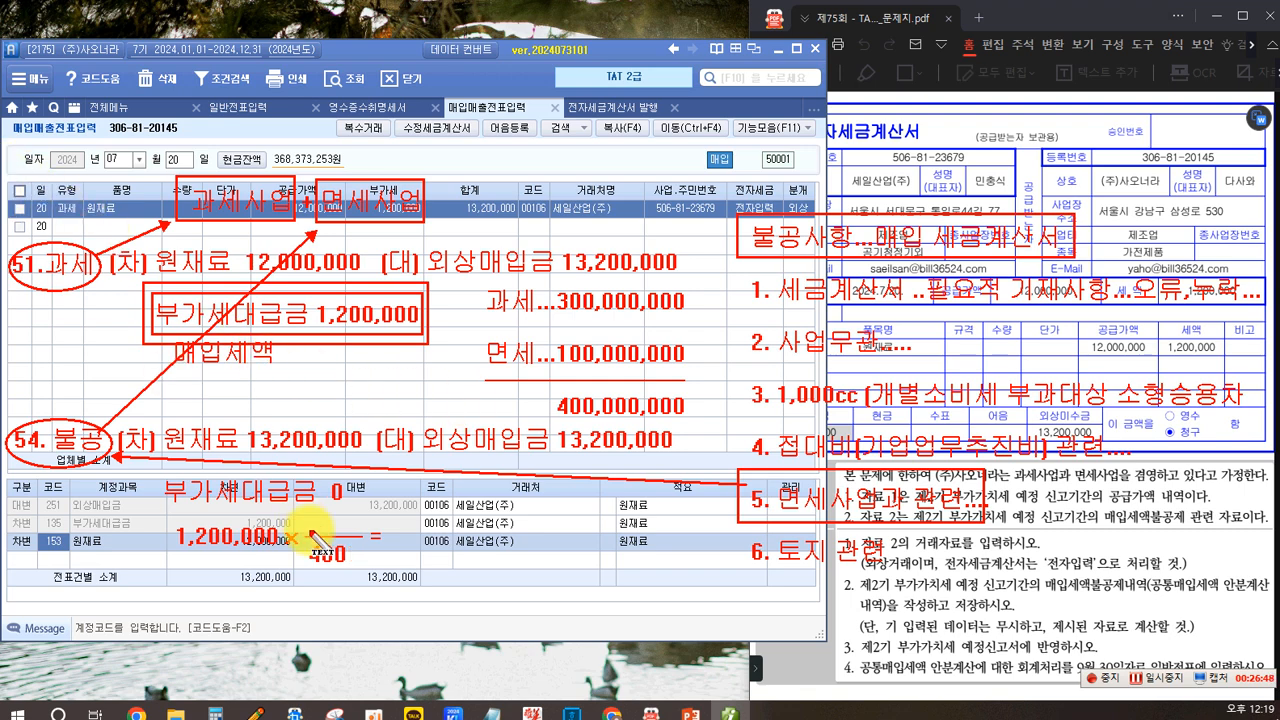
left_click(318, 520)
type("100")
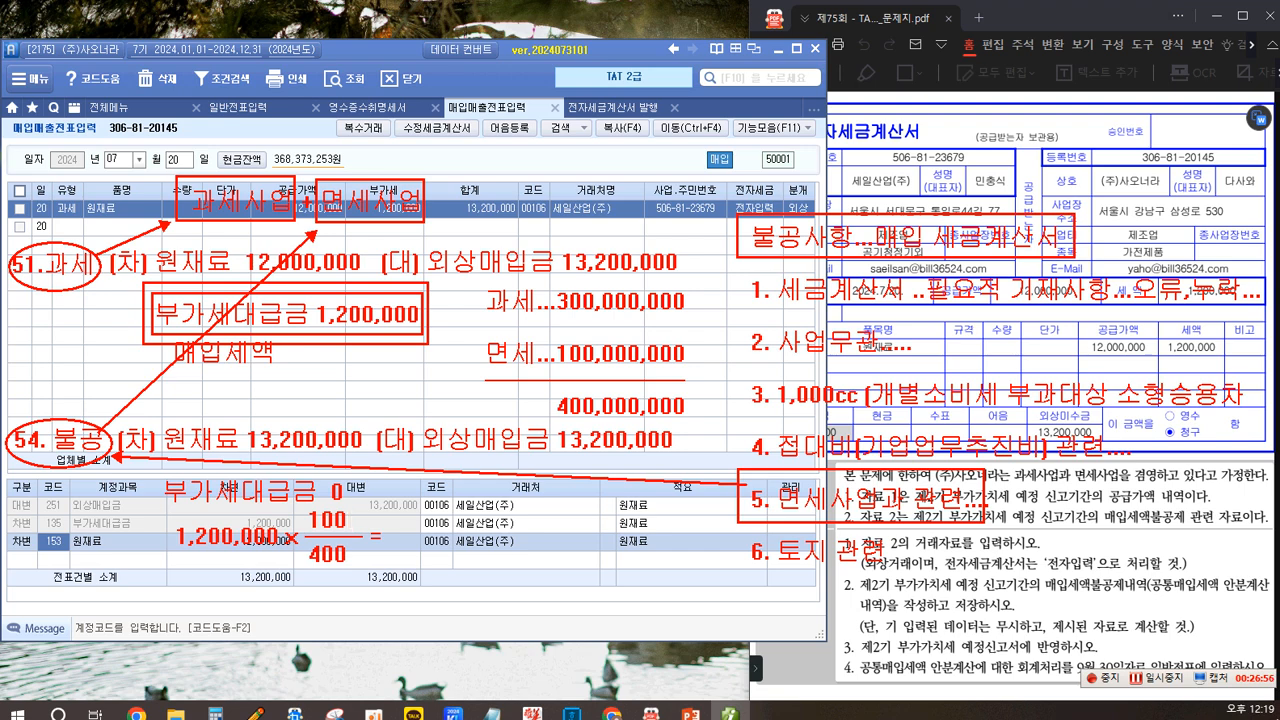
left_click_drag(394, 525, 395, 545)
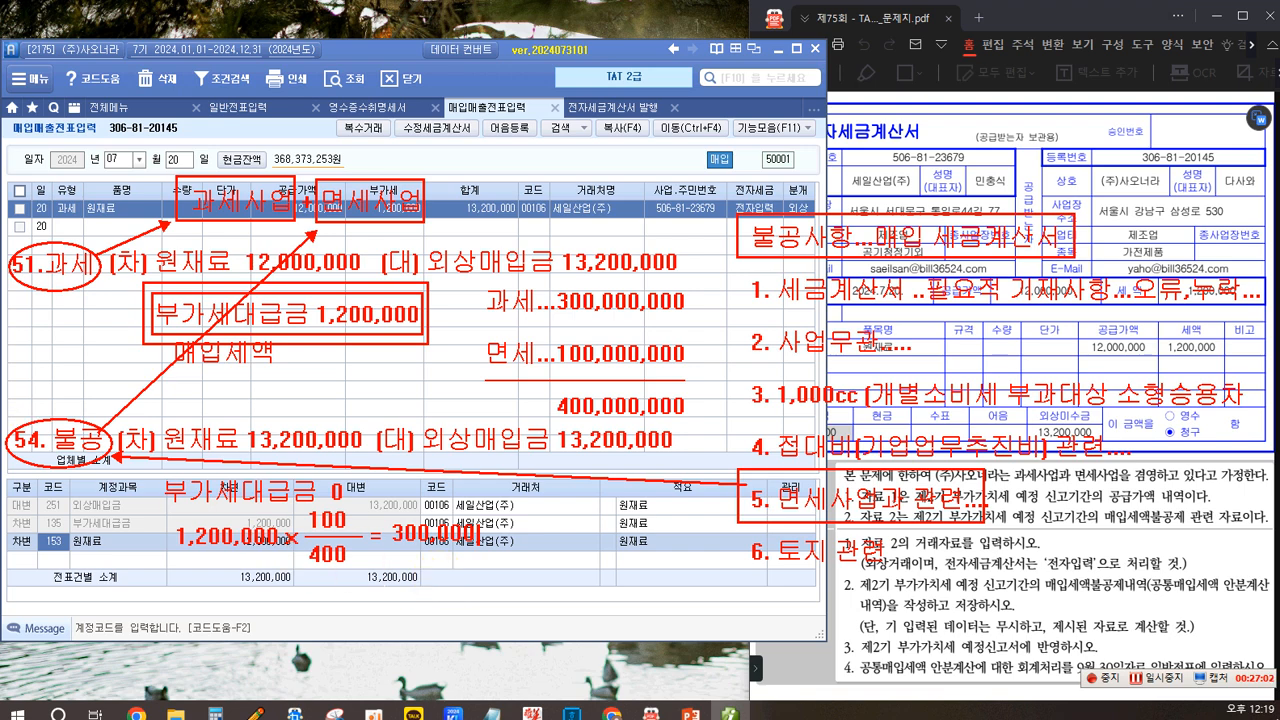
mouse_move(384, 518)
left_mouse_down()
mouse_move(386, 550)
mouse_move(478, 552)
mouse_move(478, 518)
left_mouse_up()
mouse_move(478, 328)
left_mouse_down()
mouse_move(540, 372)
mouse_move(480, 330)
left_mouse_up()
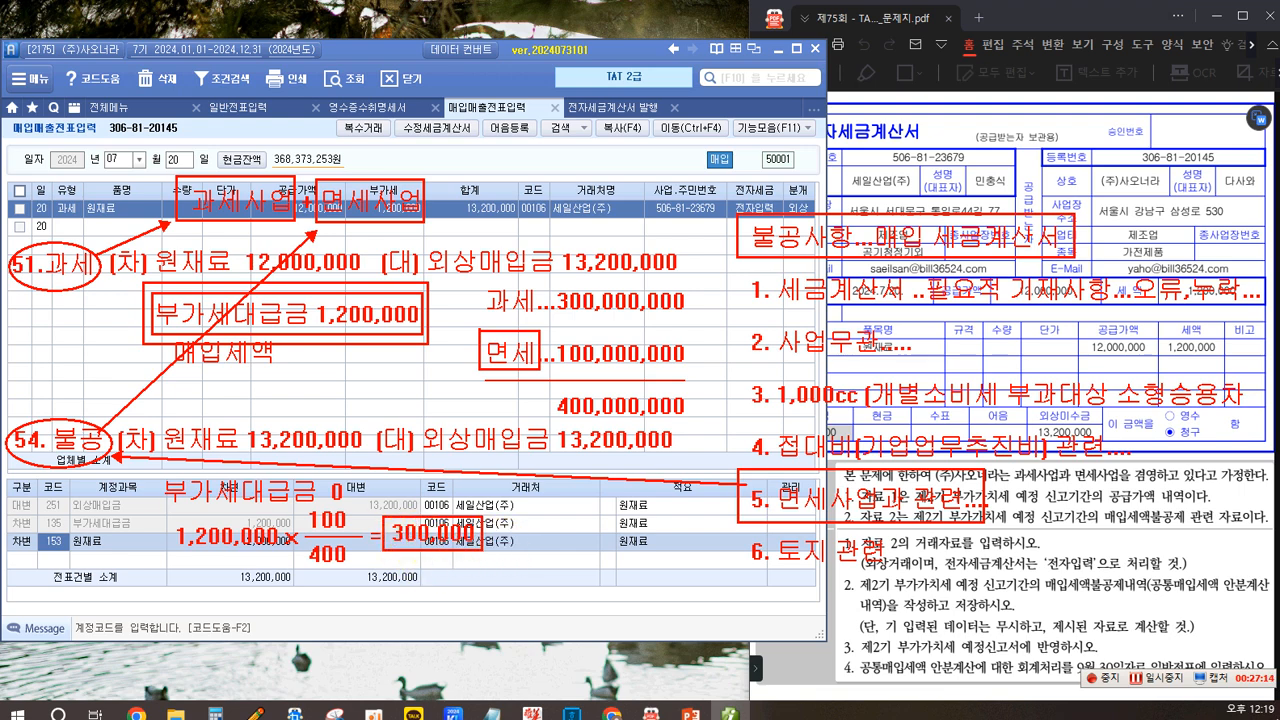
left_click(511, 532)
type("aod")
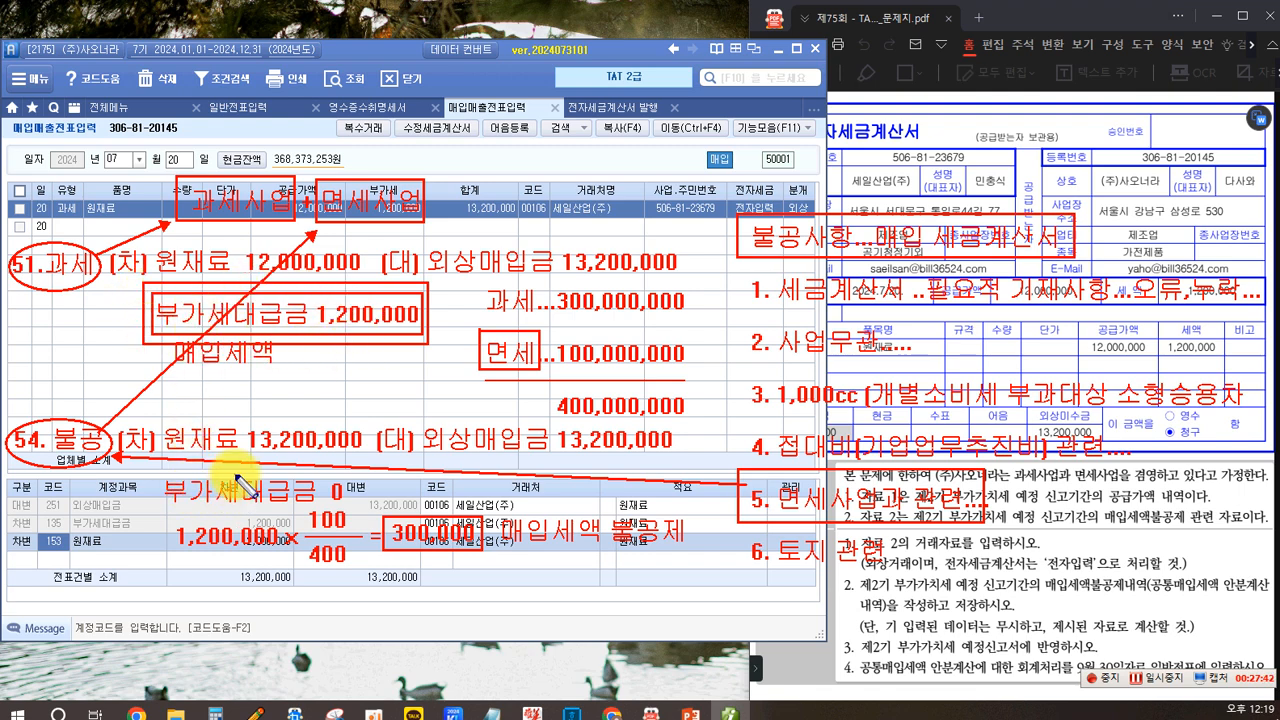
left_click_drag(272, 340, 380, 522)
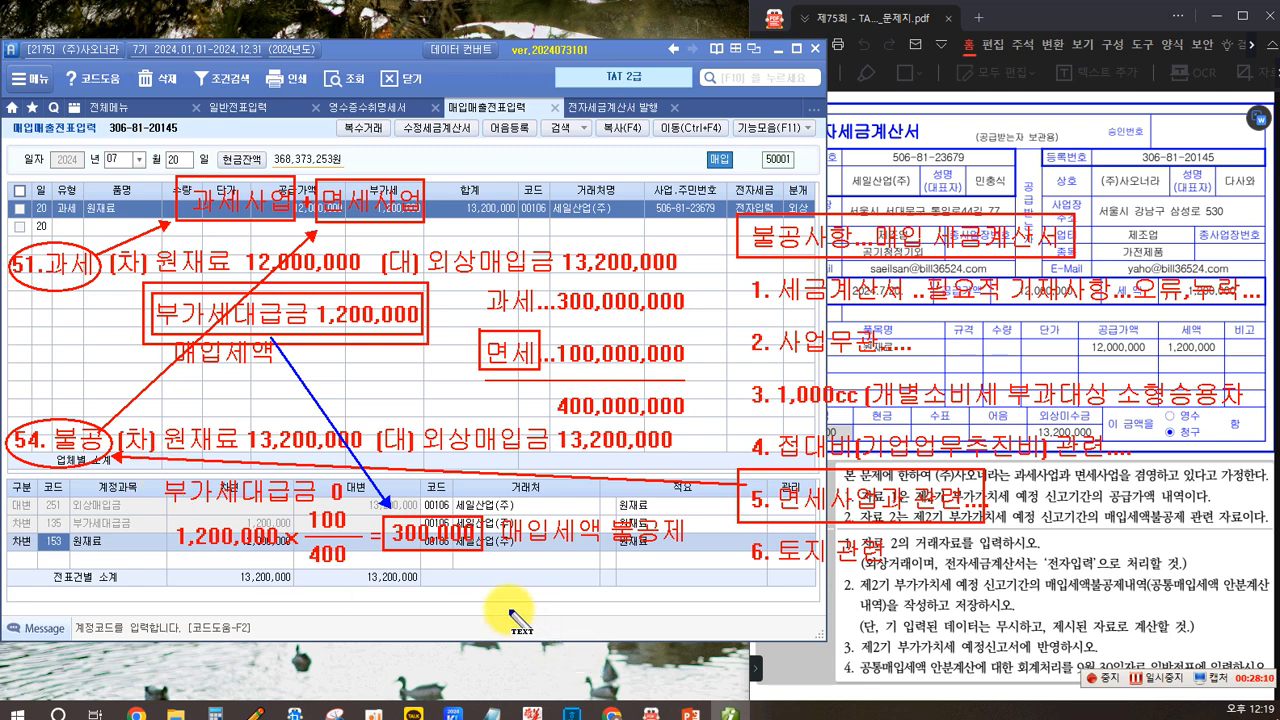
left_click(433, 618)
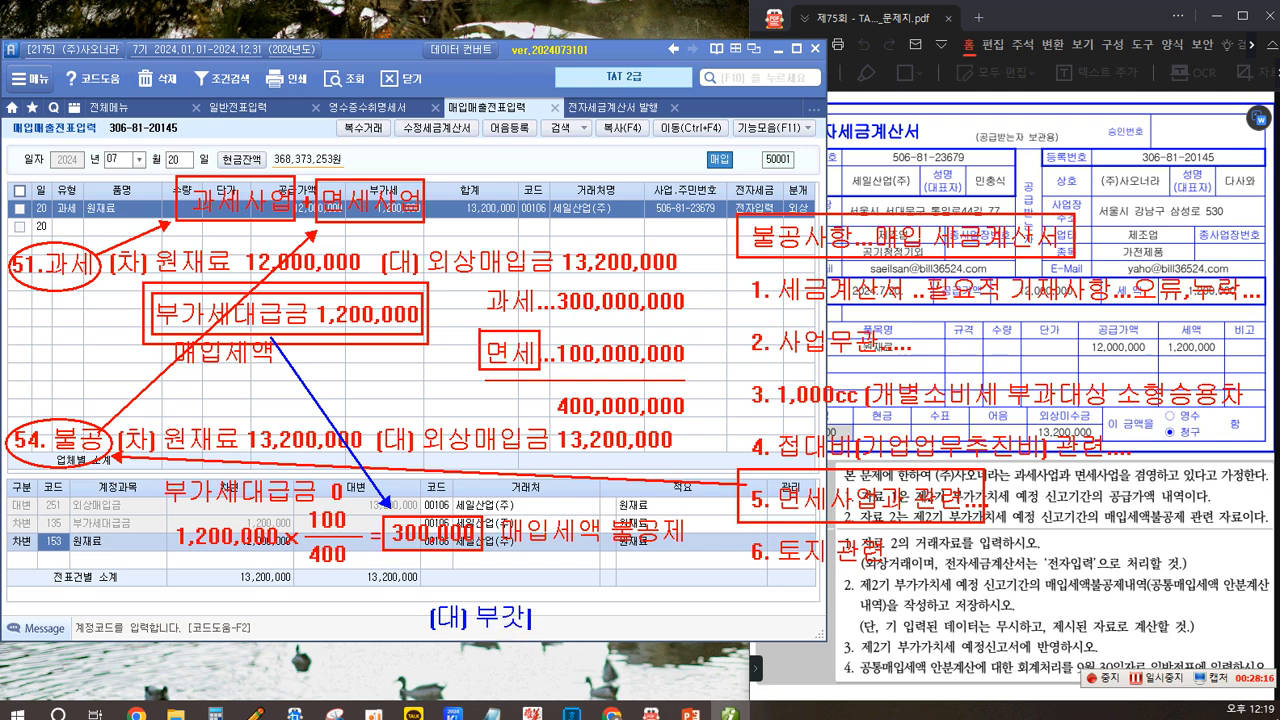
type("[대] 부가세대급금 300,000")
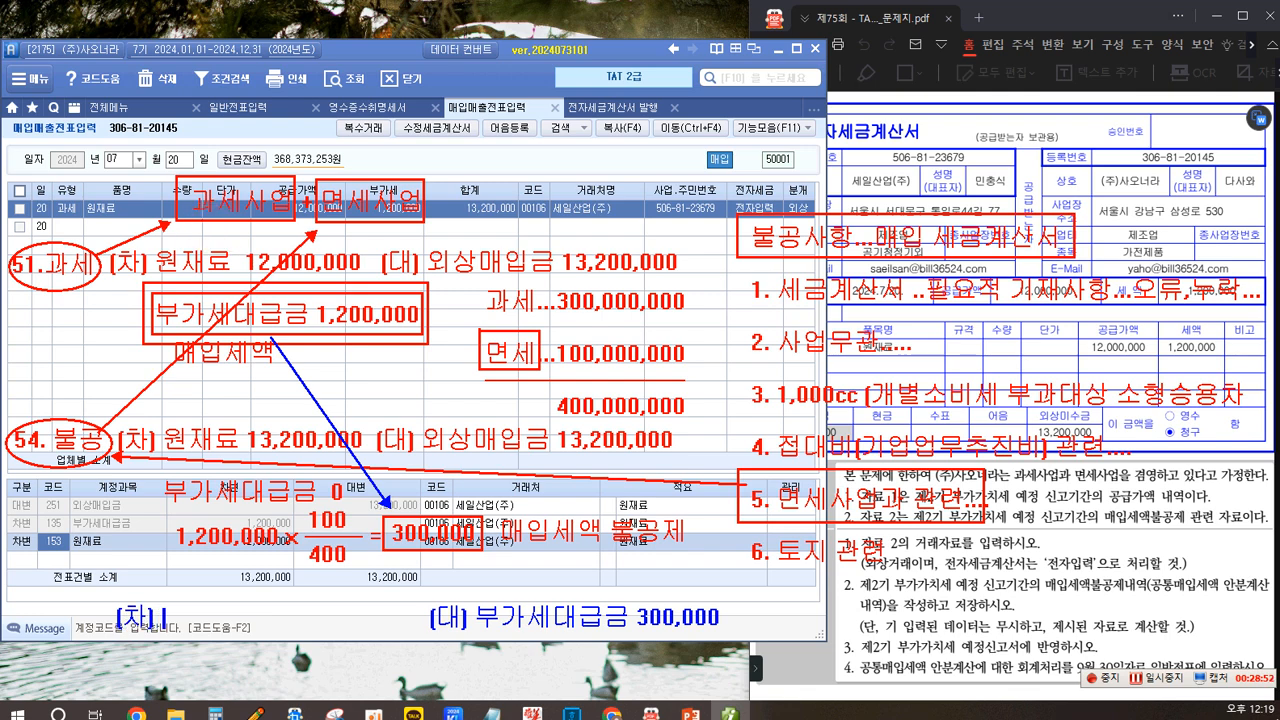
type("료")
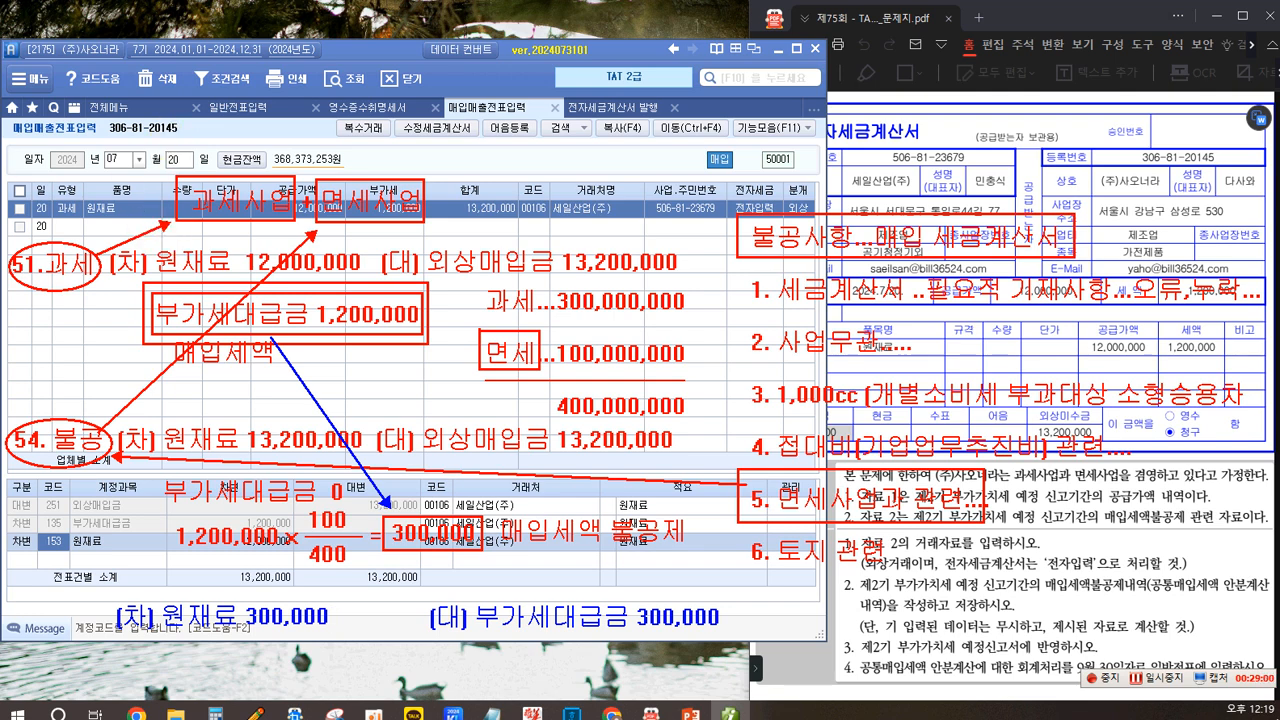
mouse_move(12, 591)
left_mouse_down()
mouse_move(629, 662)
mouse_move(734, 650)
left_mouse_up()
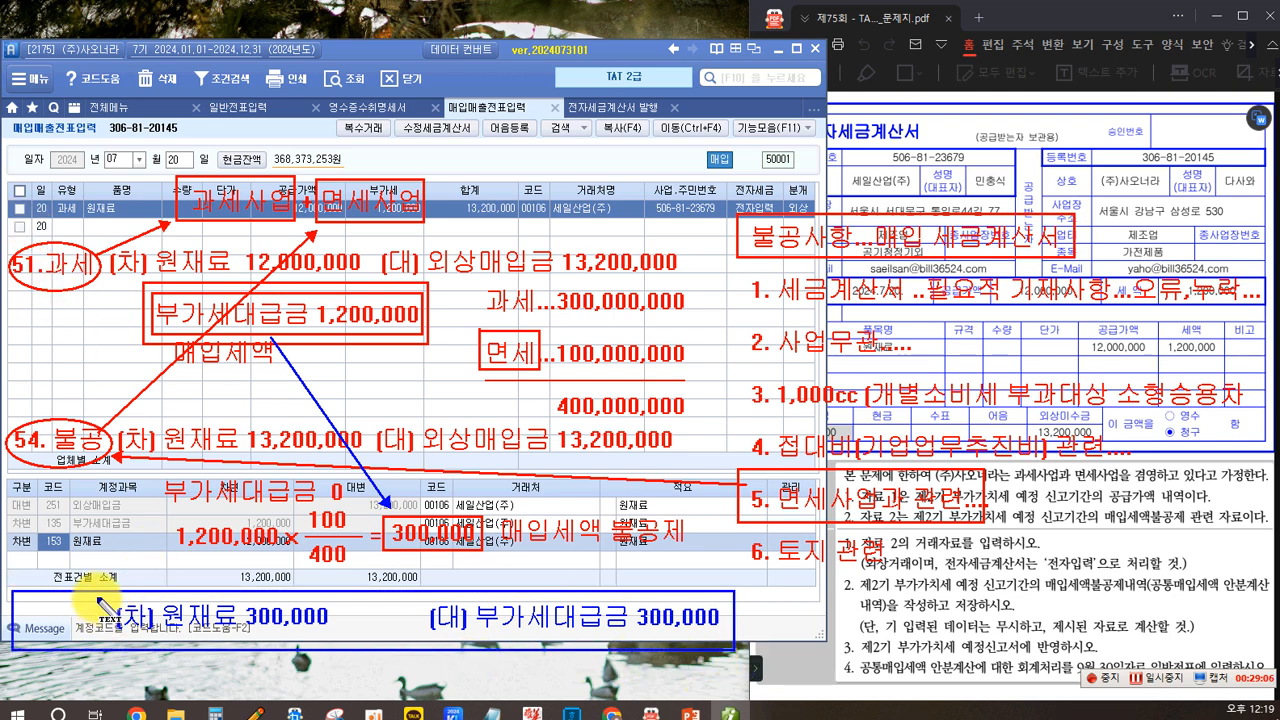
left_click(30, 612)
type("이")
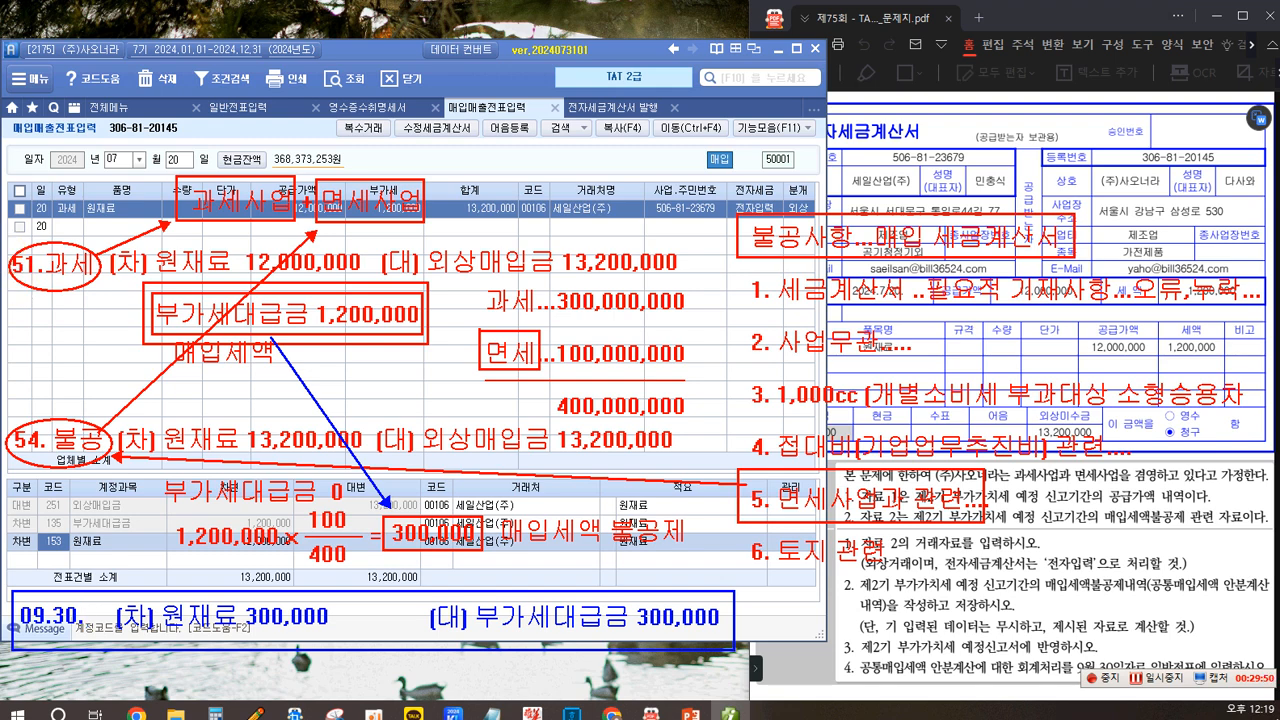
mouse_move(858, 598)
left_mouse_down()
mouse_move(1040, 575)
mouse_move(1030, 572)
mouse_move(1140, 600)
mouse_move(1122, 596)
left_mouse_up()
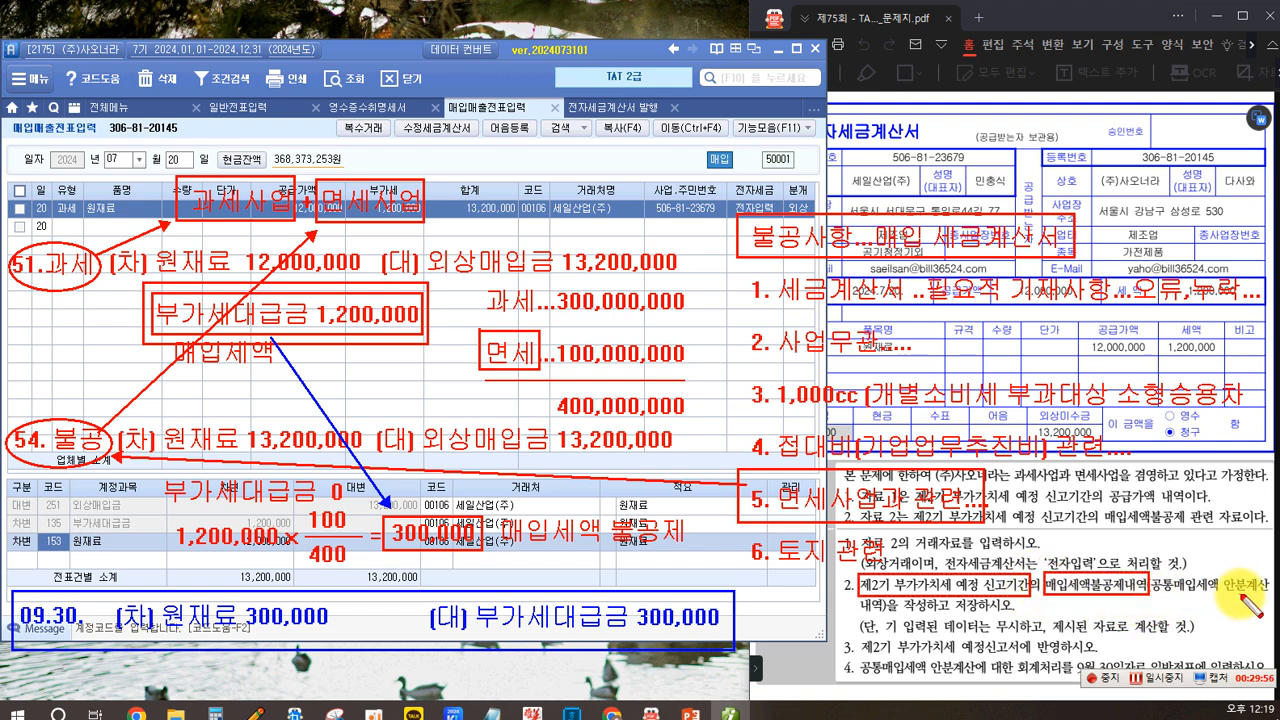
left_click_drag(944, 615, 897, 597)
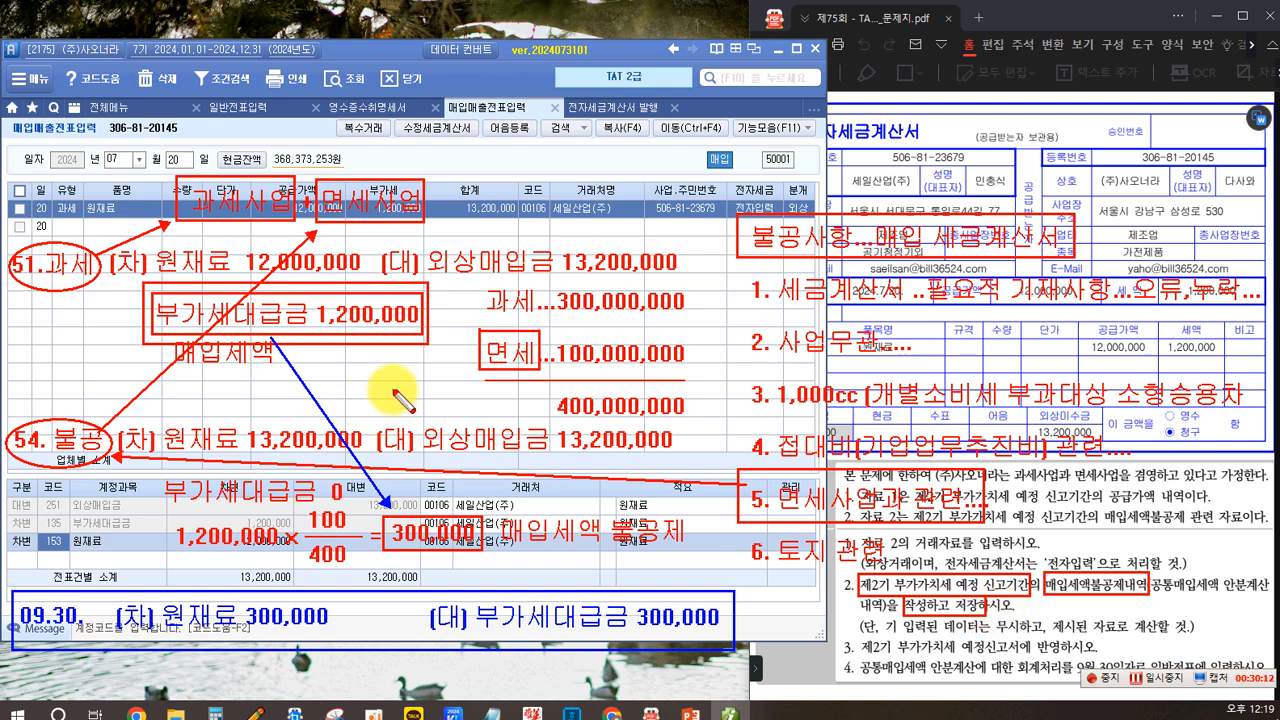
key("Escape")
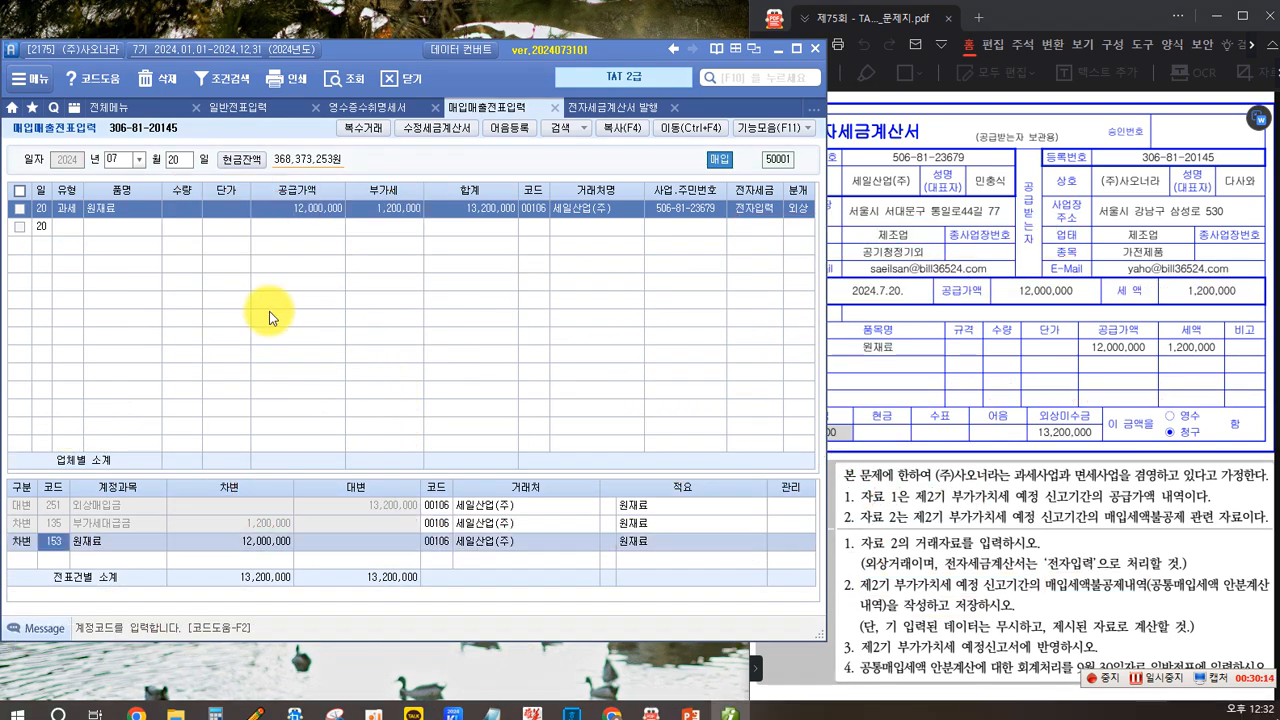
- Open the 매입세액불공제내역 statement and set its period from month 07 to month 09 of 2024
left_click(122, 113)
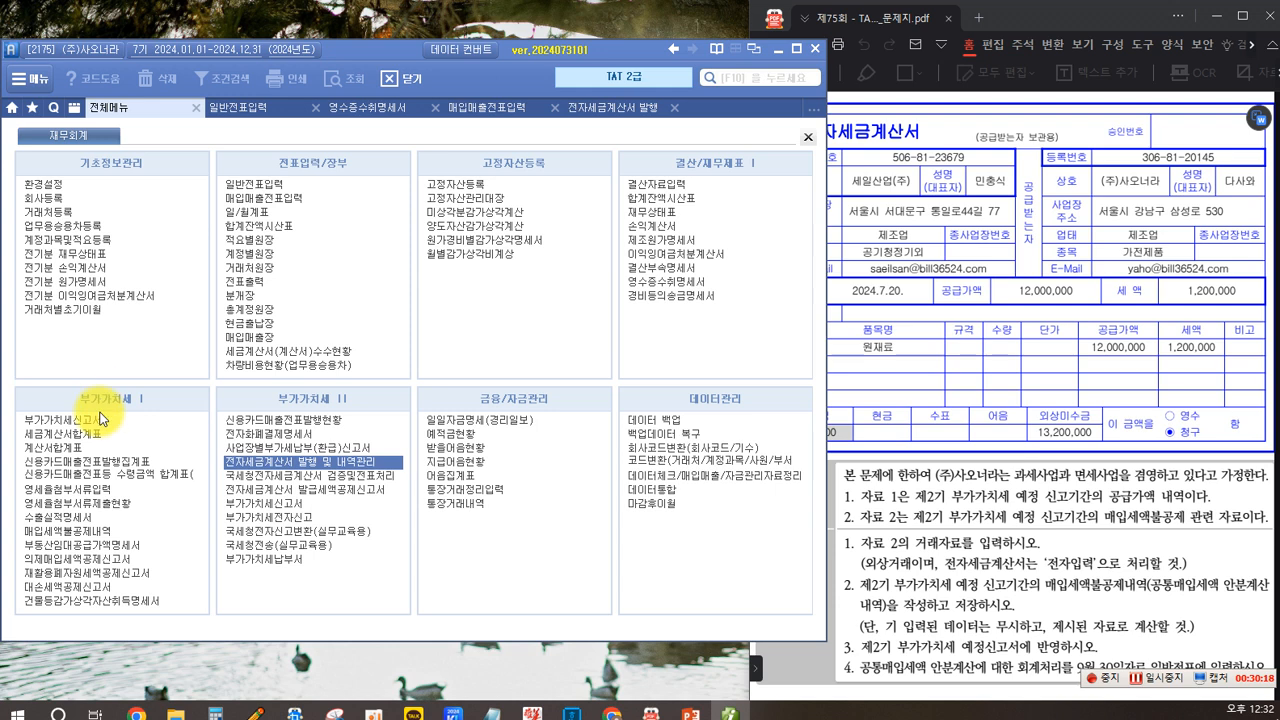
left_click(54, 534)
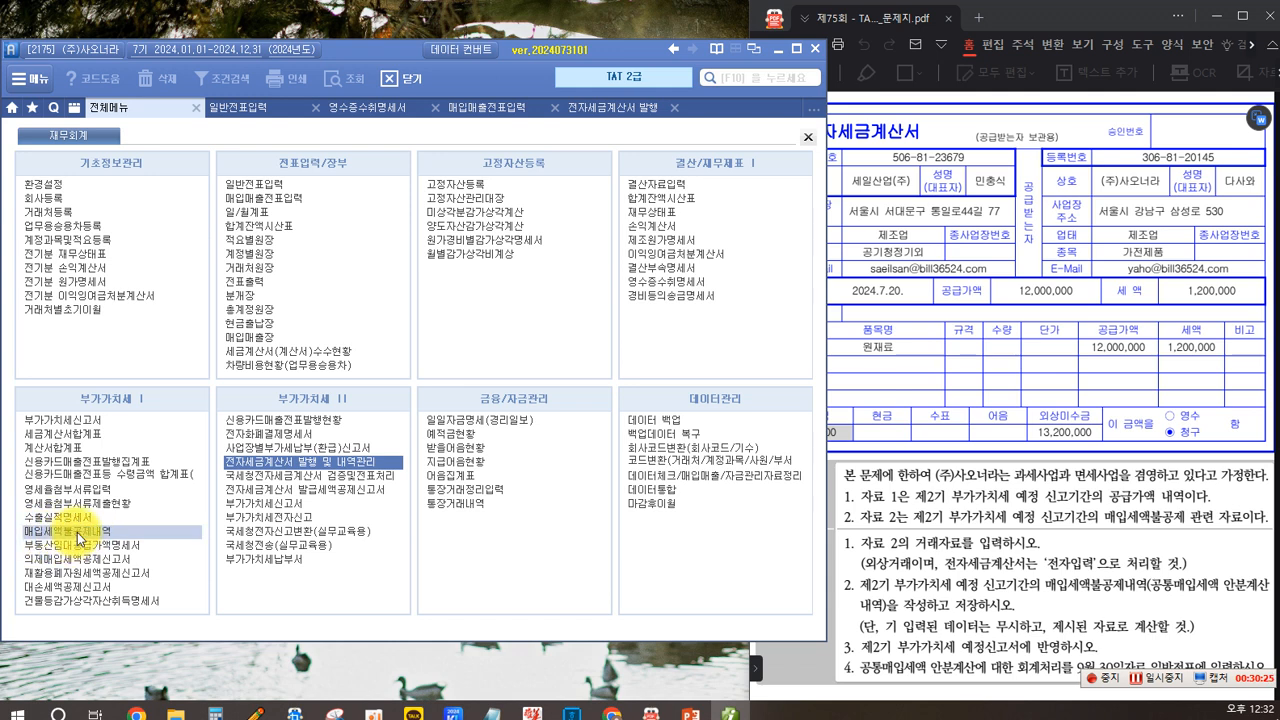
left_click(76, 532)
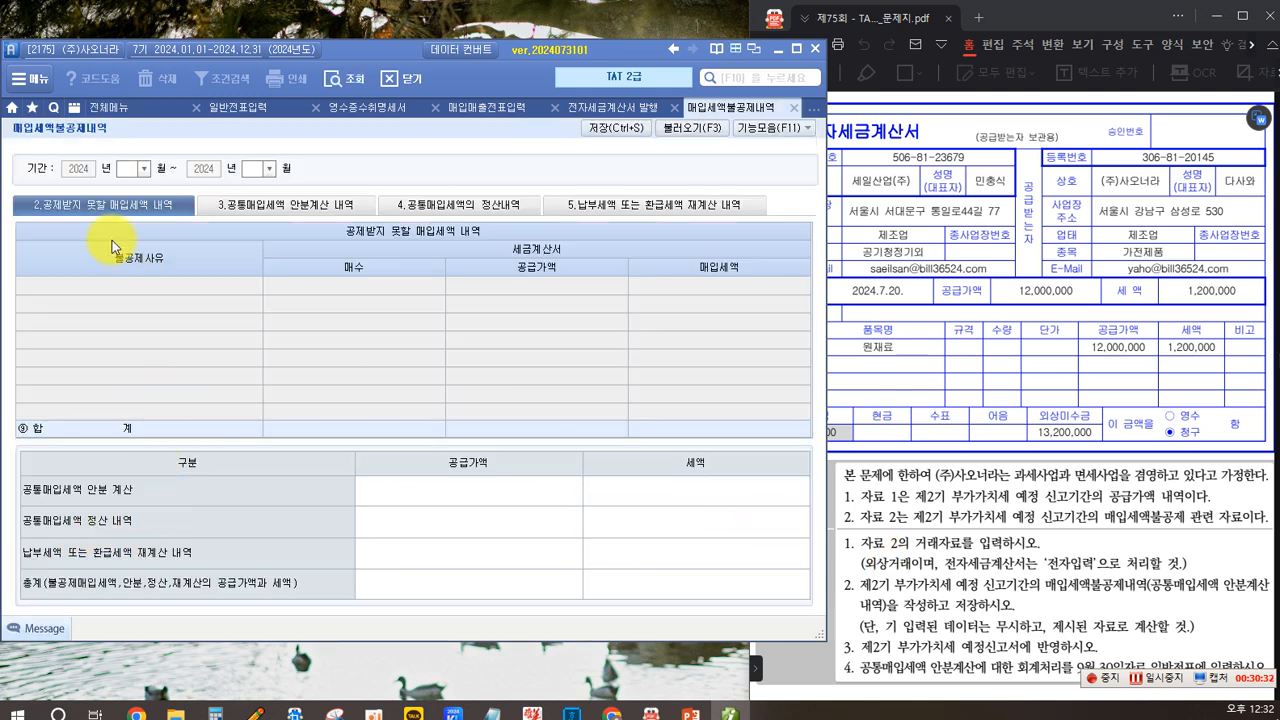
left_click(143, 168)
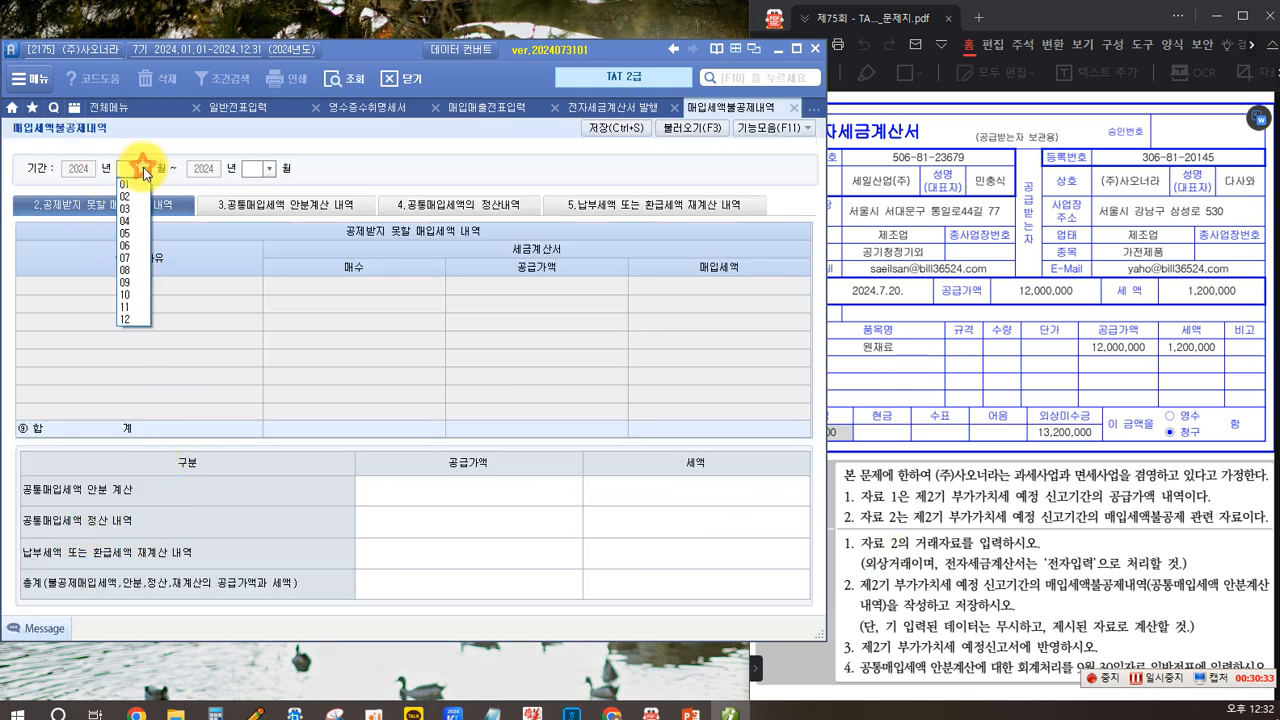
left_click(125, 257)
left_click(268, 174)
left_click(269, 170)
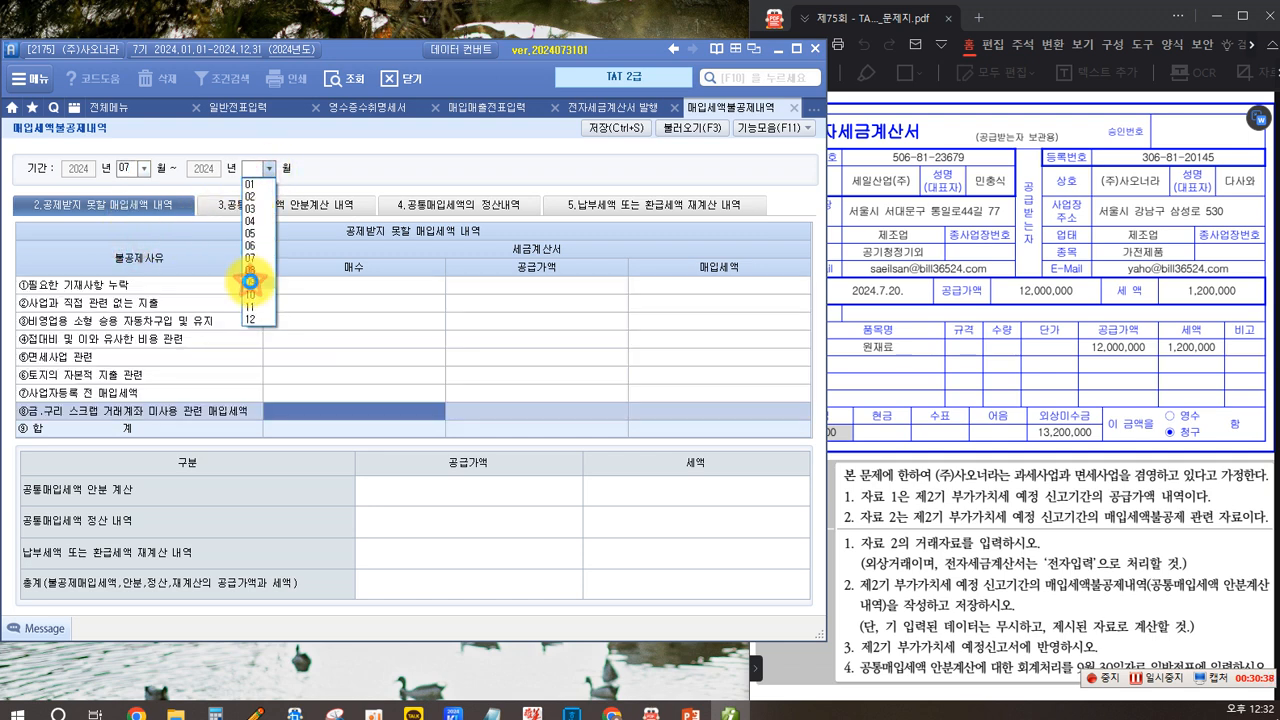
left_click(251, 282)
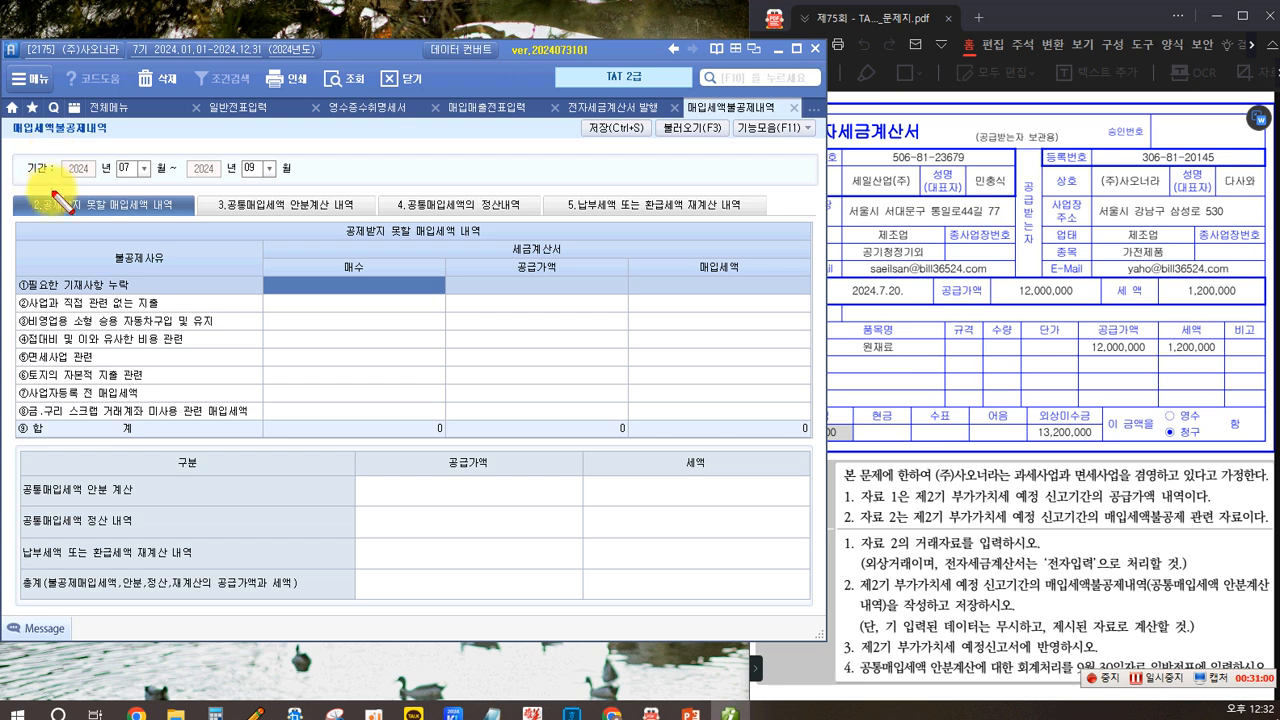
left_click_drag(30, 184, 180, 225)
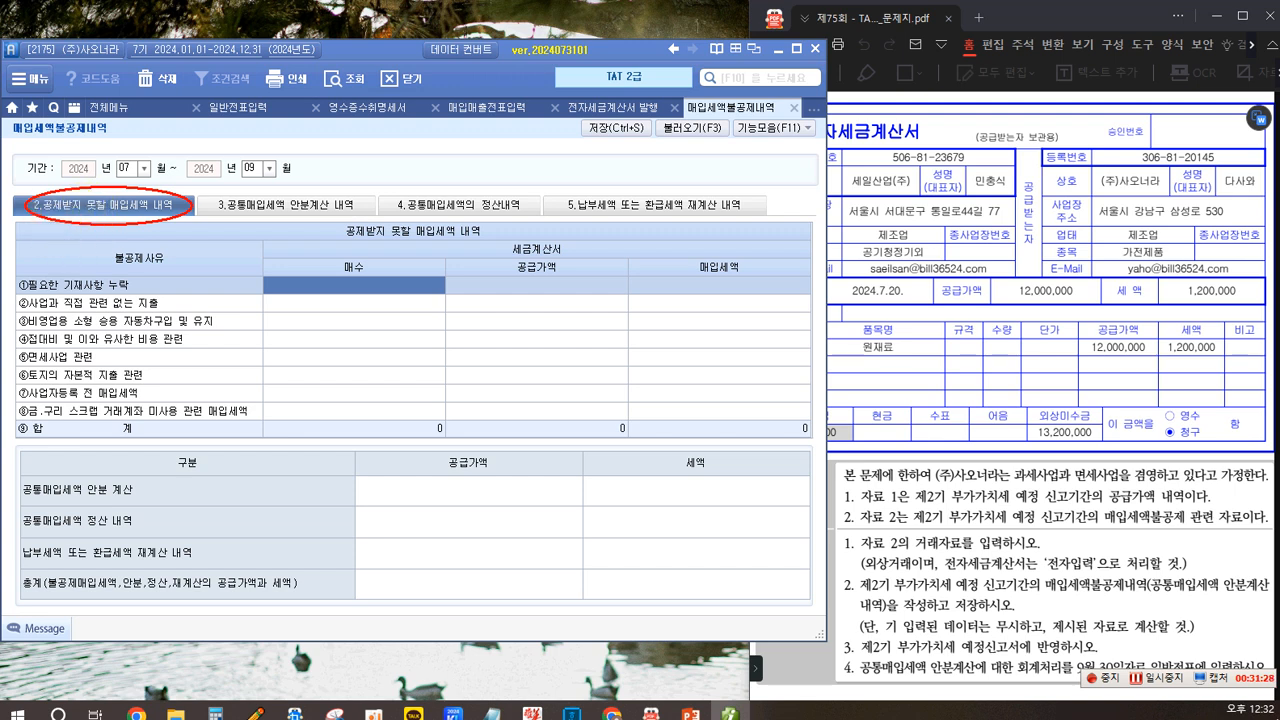
left_click(55, 243)
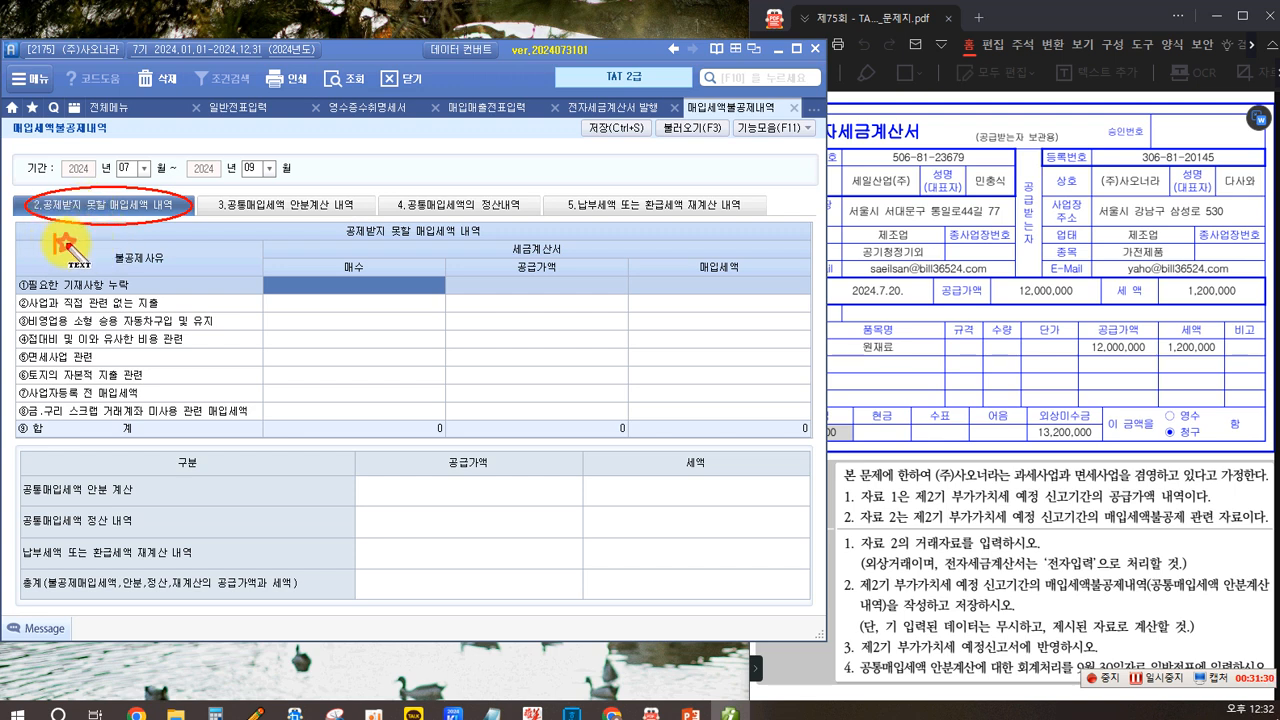
type("54")
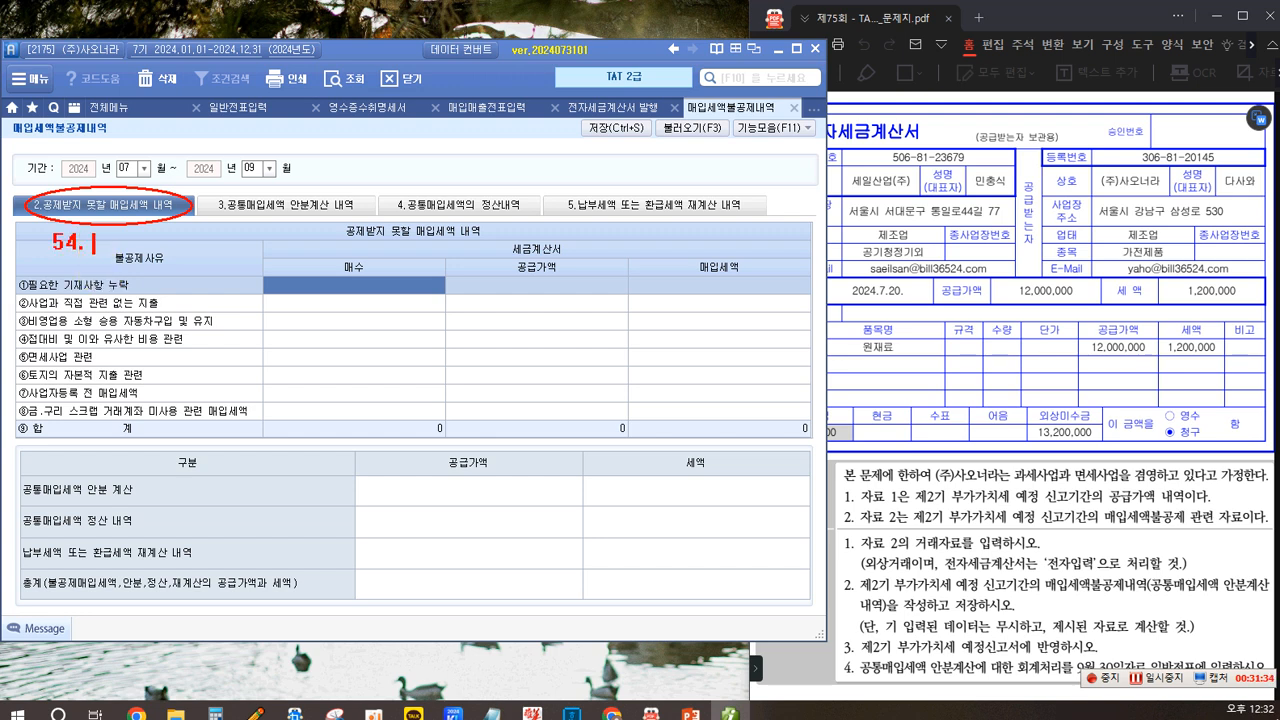
type(". 불공...")
left_click_drag(210, 183, 288, 221)
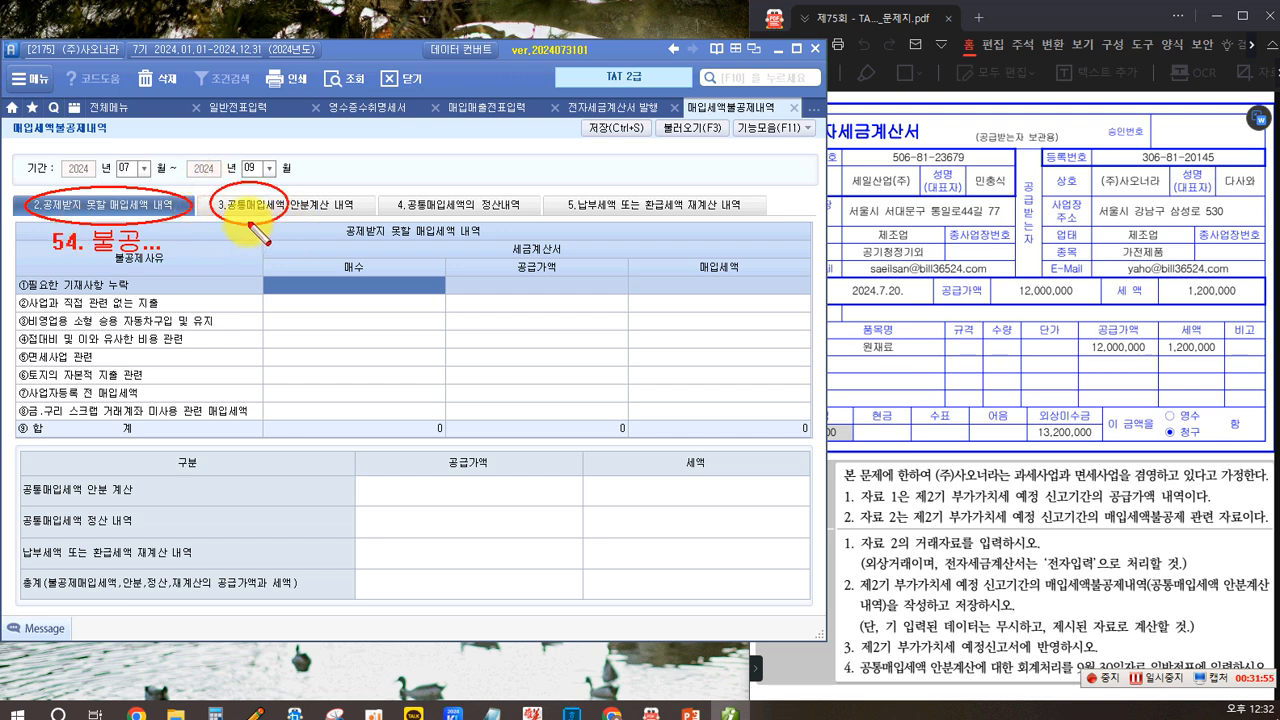
left_click(210, 162)
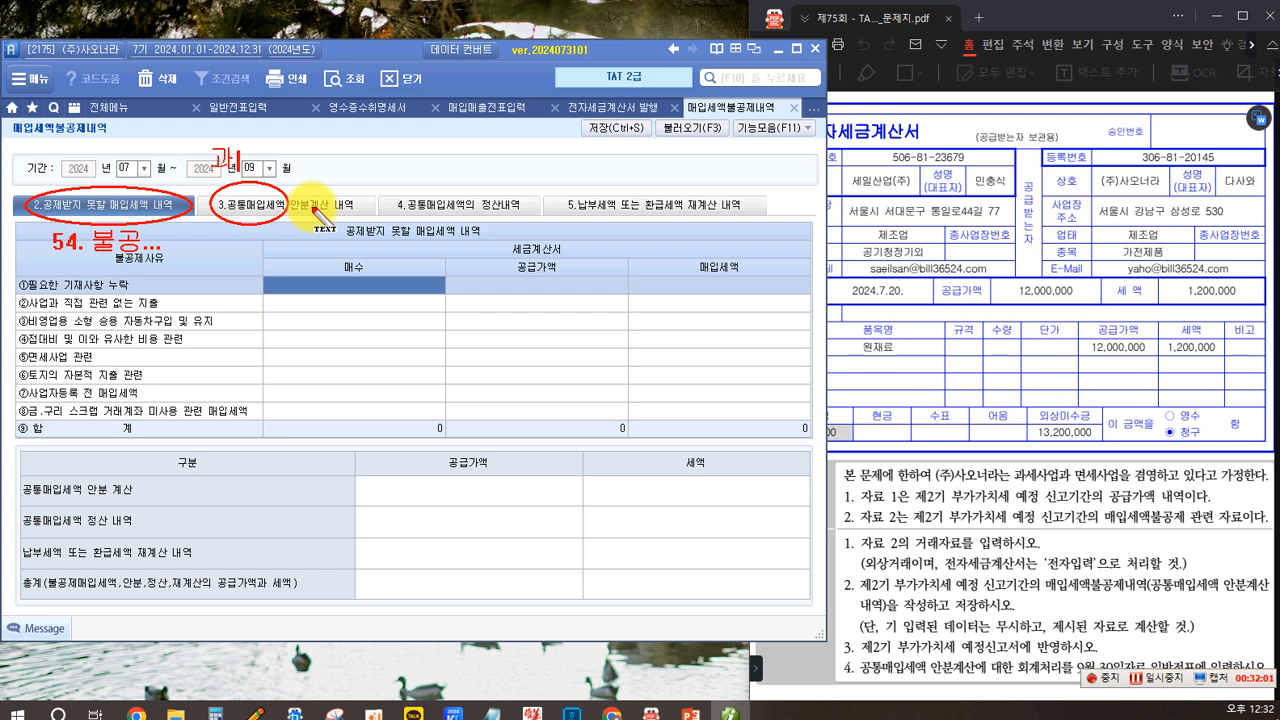
type("과세+면세")
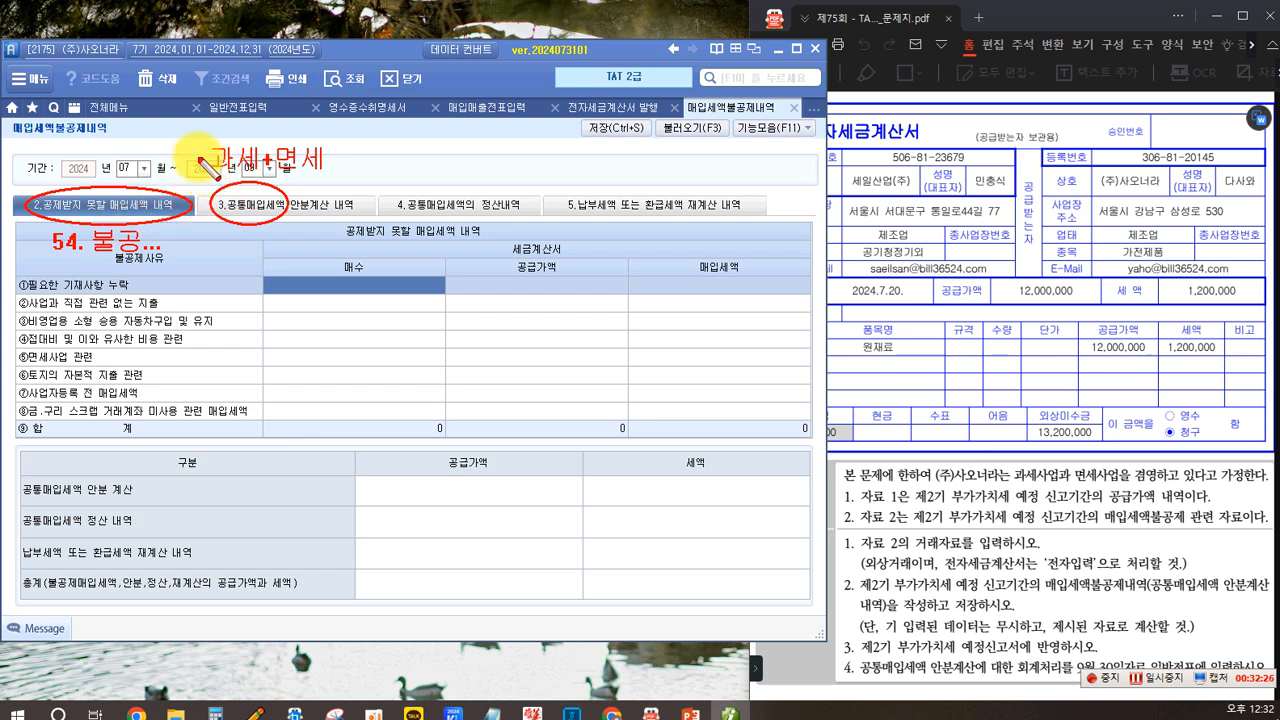
mouse_move(267, 133)
left_mouse_down()
mouse_move(299, 172)
mouse_move(330, 180)
left_mouse_up()
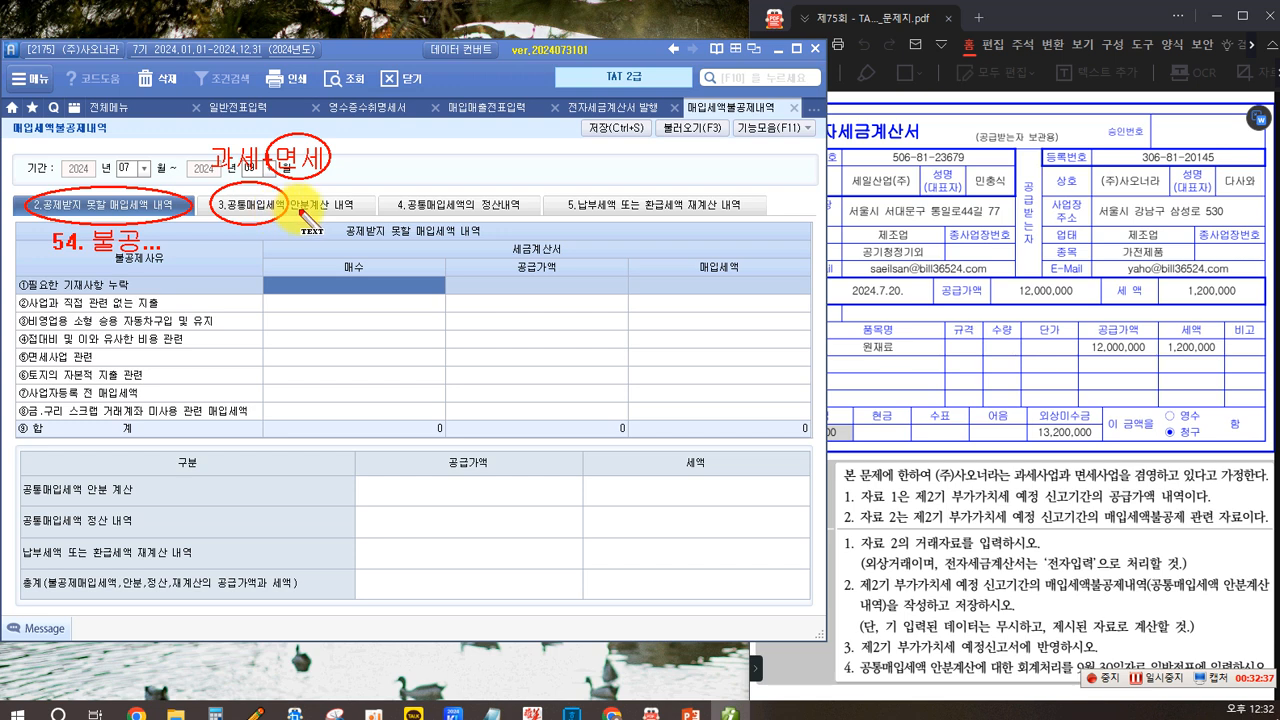
left_click_drag(241, 240, 241, 260)
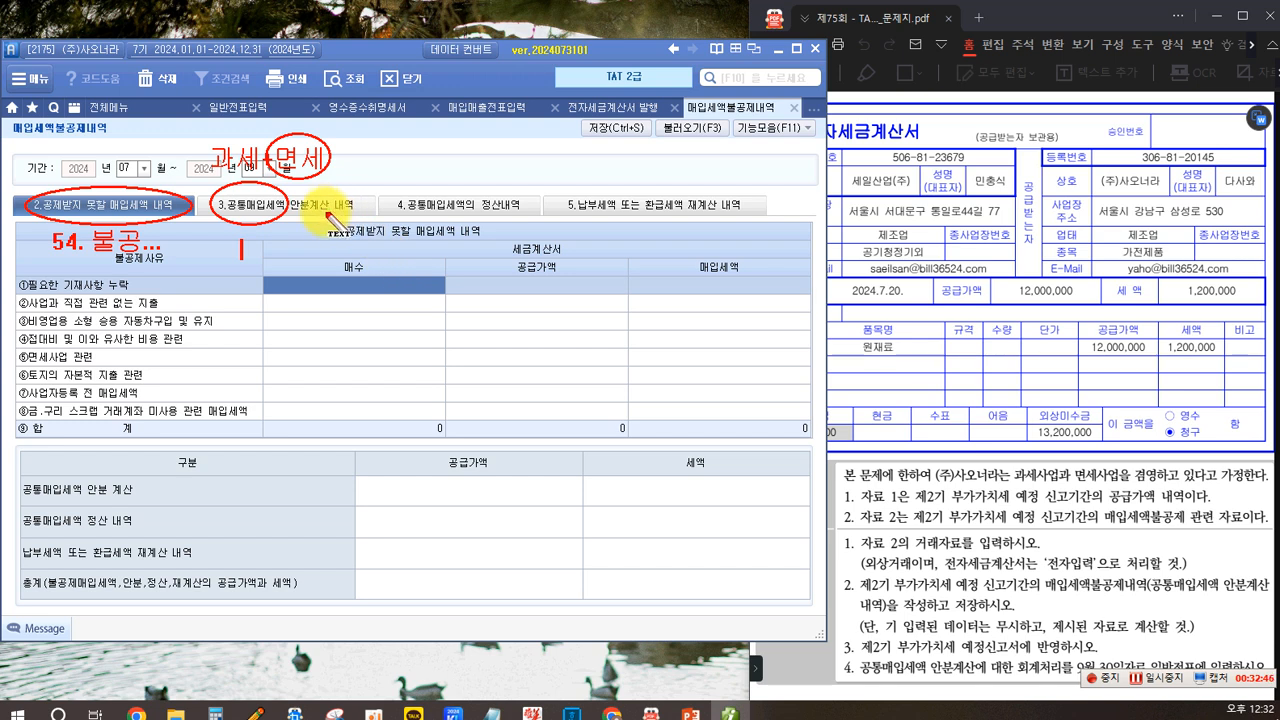
type("예저")
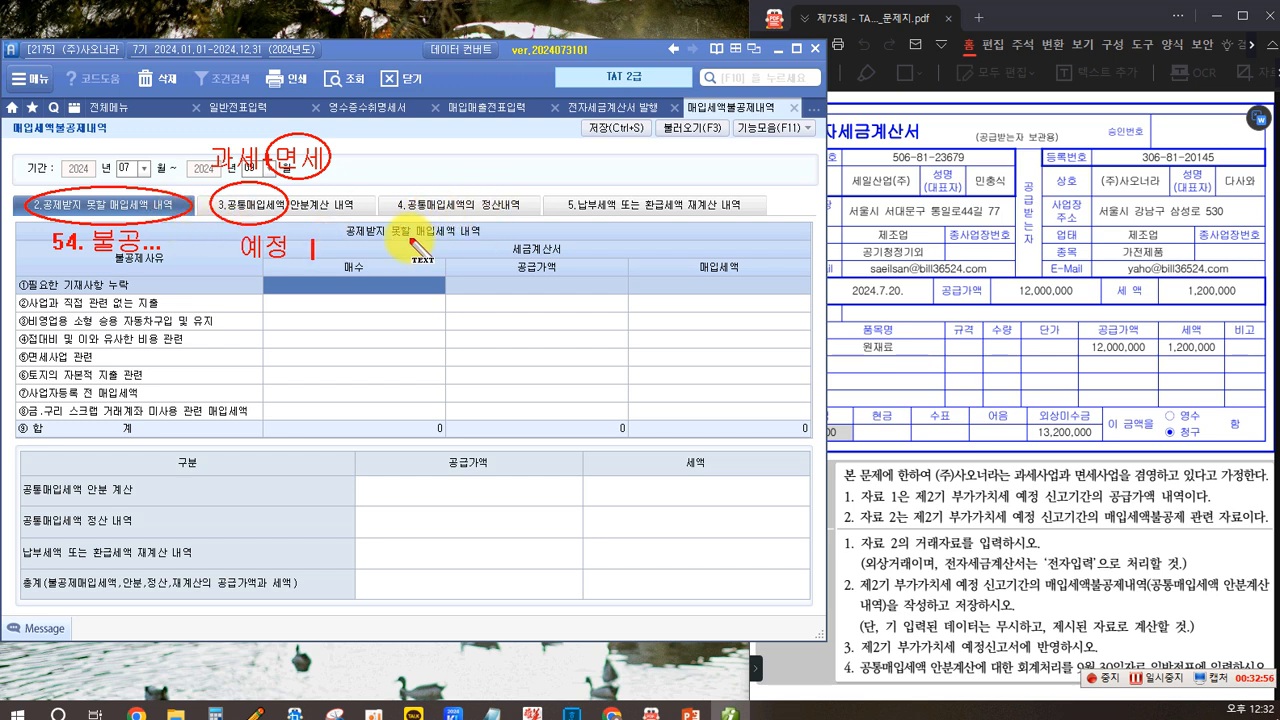
type("화저")
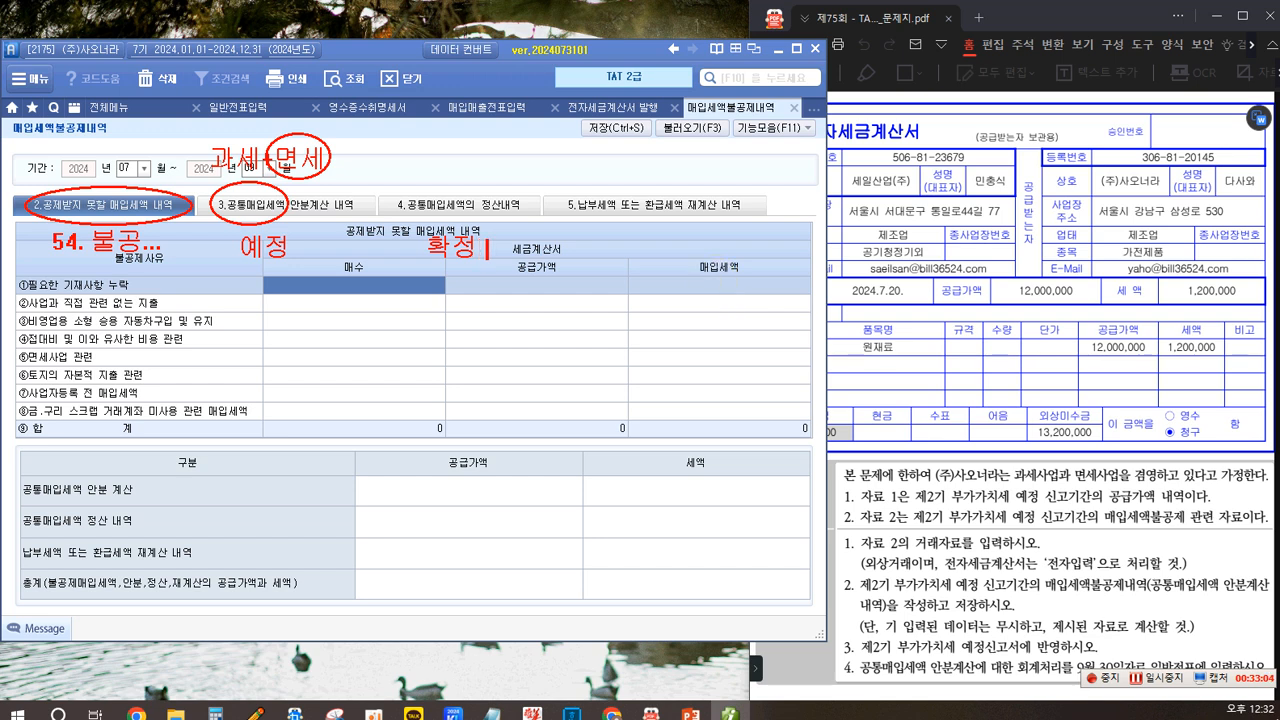
type("확ㅈ")
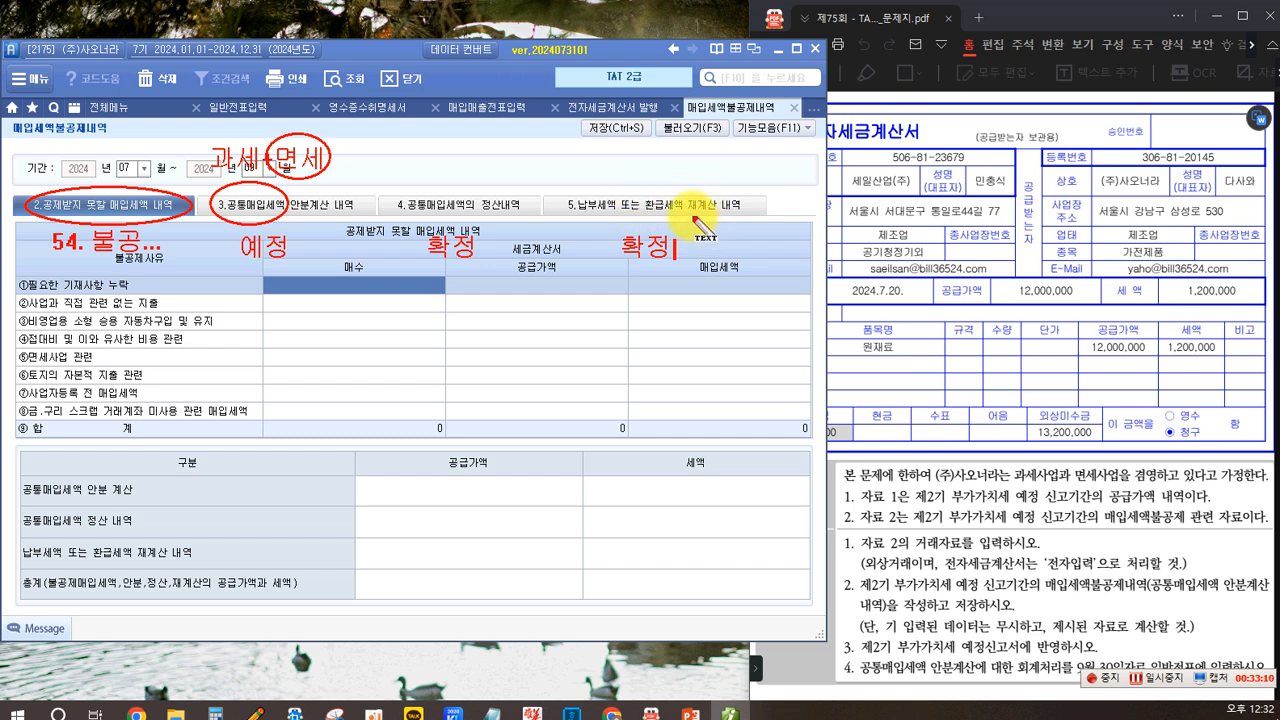
type("...")
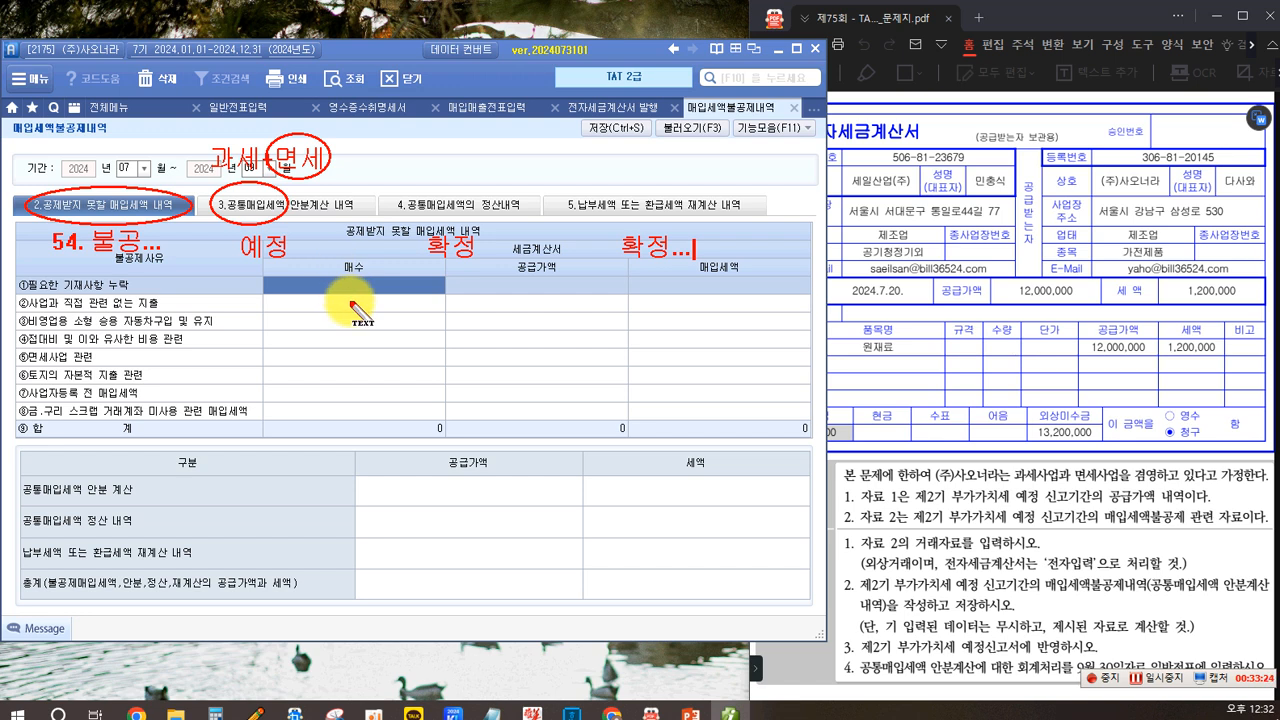
type("건물")
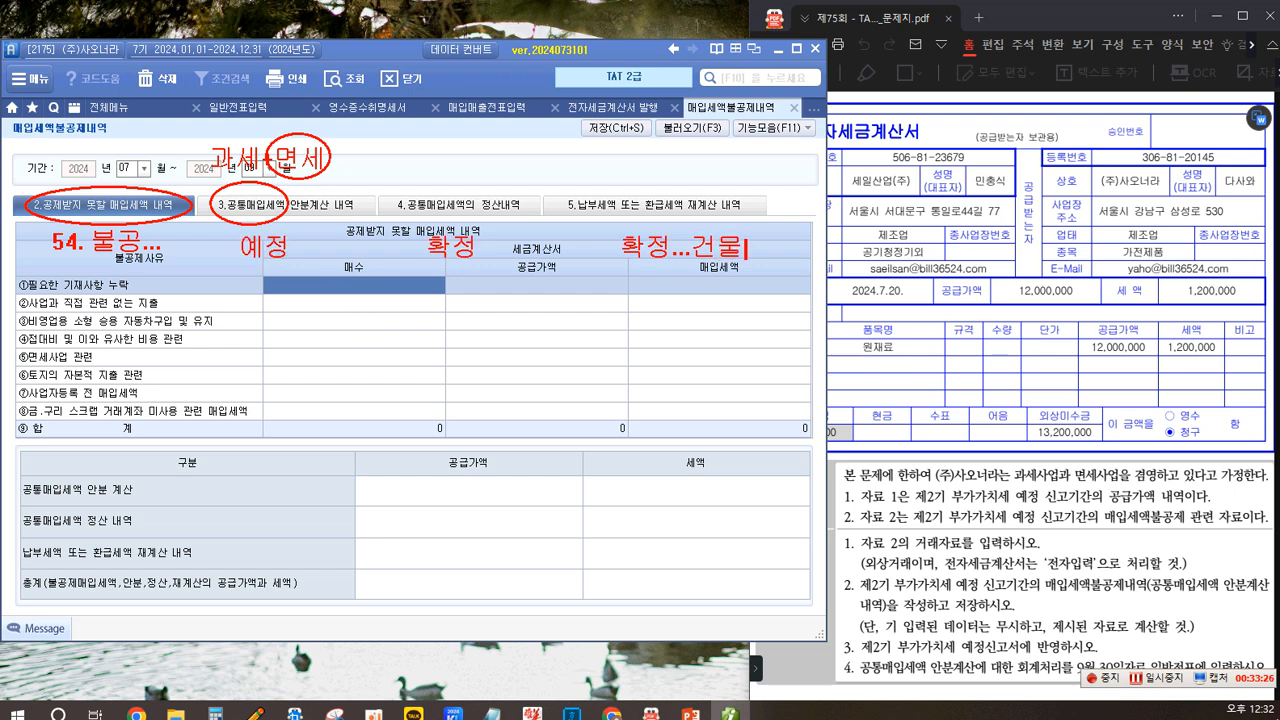
type(",기계장치...감가상각대상자산")
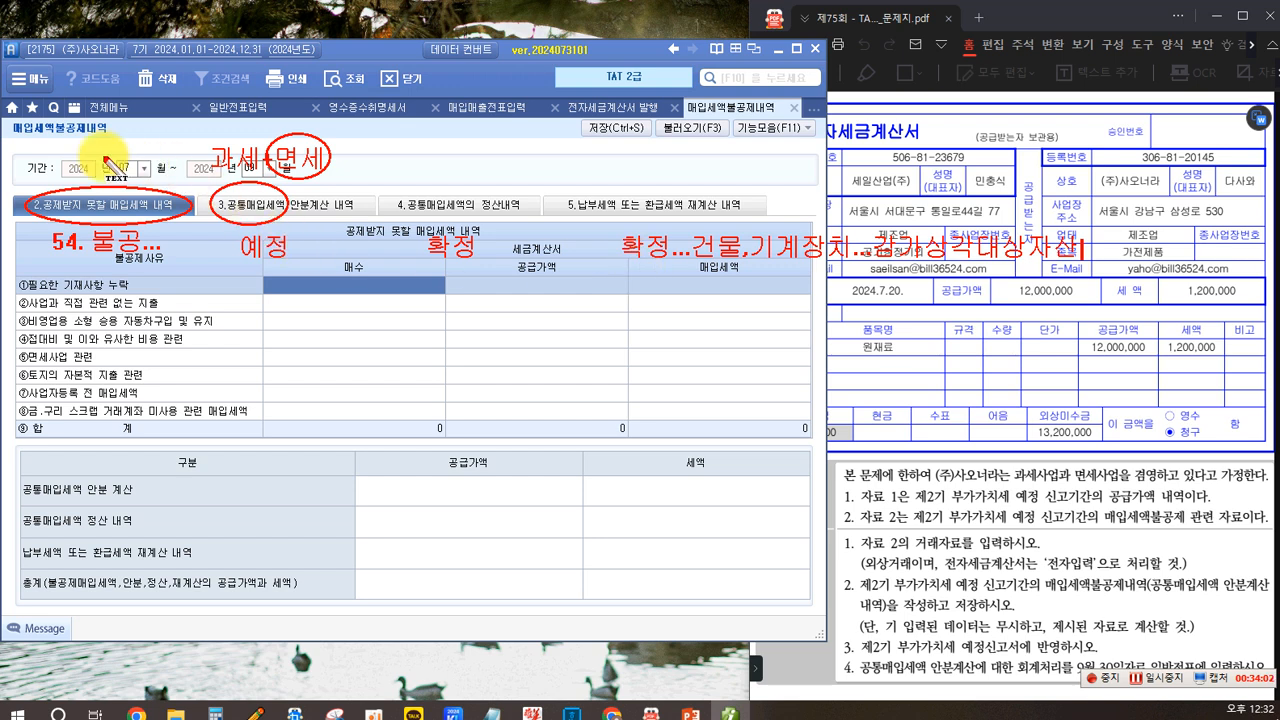
left_click_drag(617, 227, 669, 276)
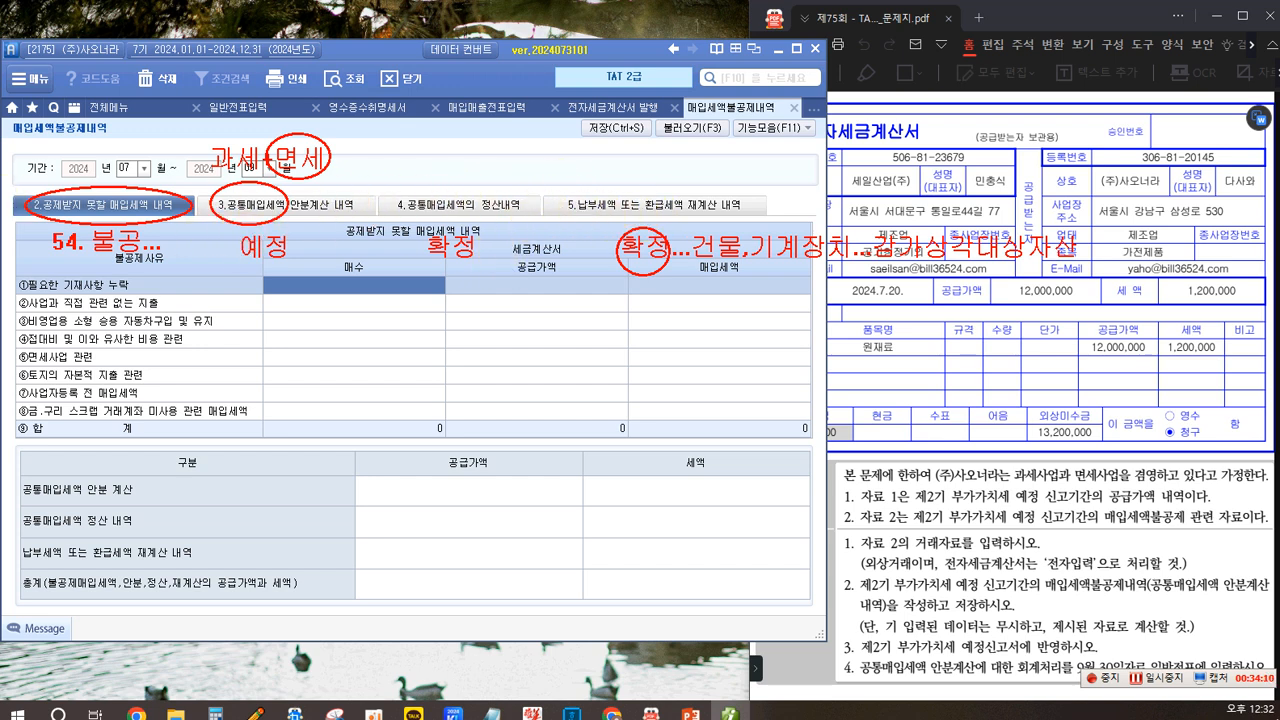
left_click(552, 189)
left_click_drag(613, 220, 758, 222)
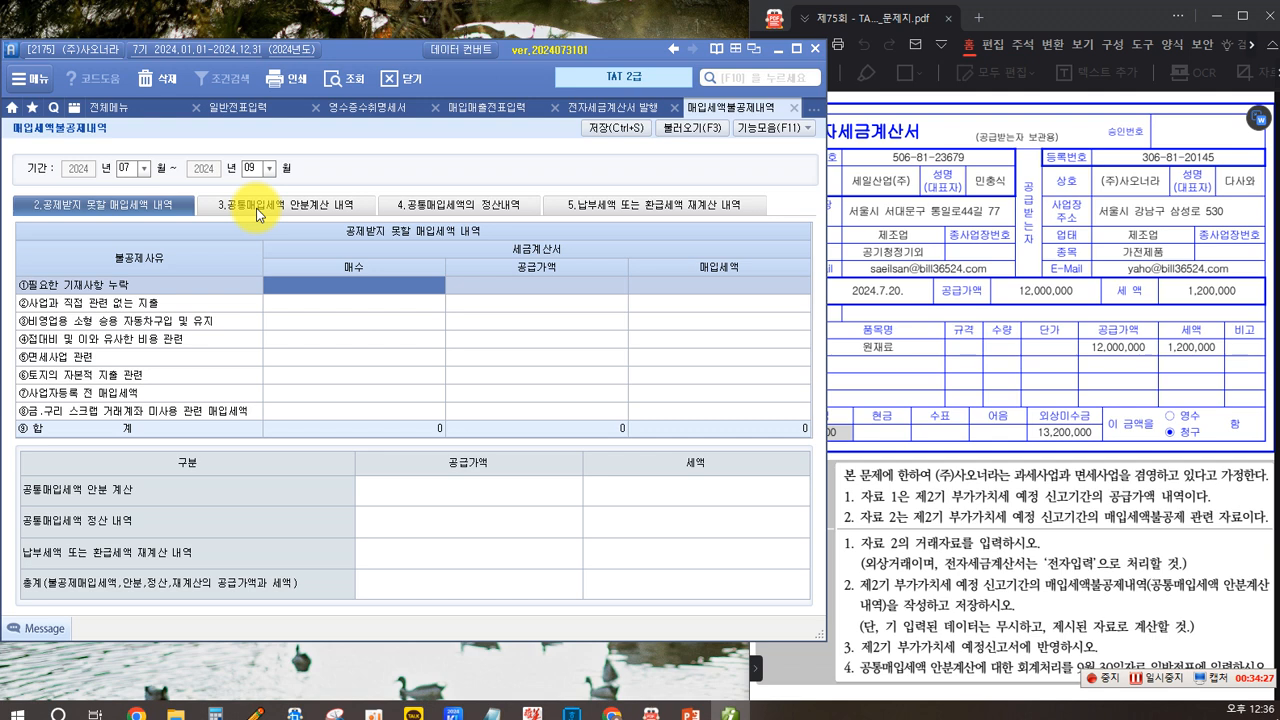
- Open the common input tax allocation section, choose formula 1 (supply-value basis), and load the existing data
left_click(256, 208)
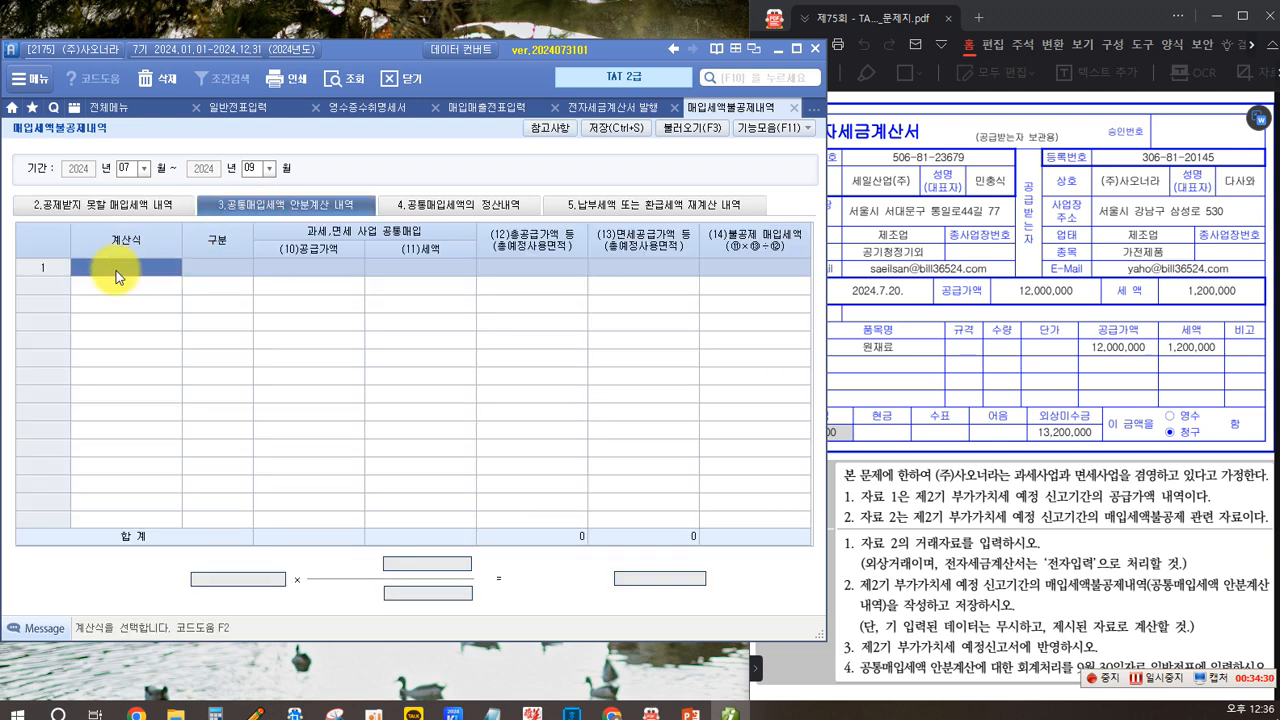
key("F2")
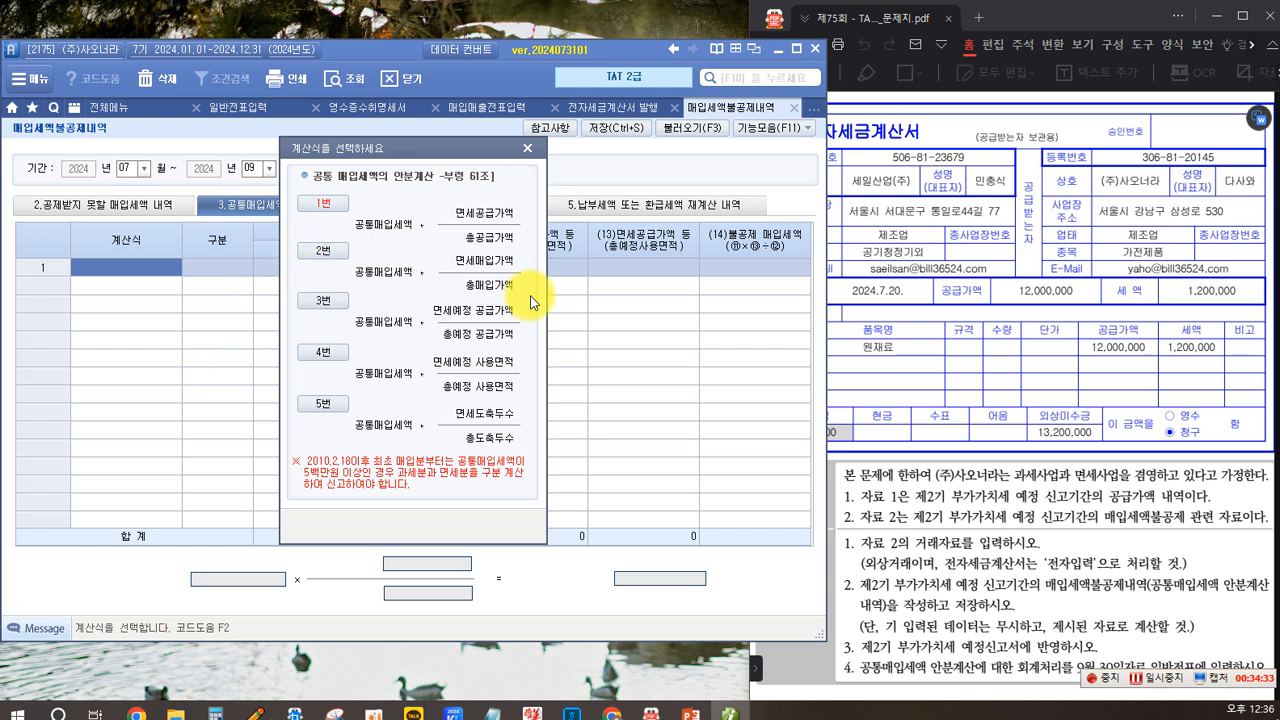
scroll(996, 368, "up", 3)
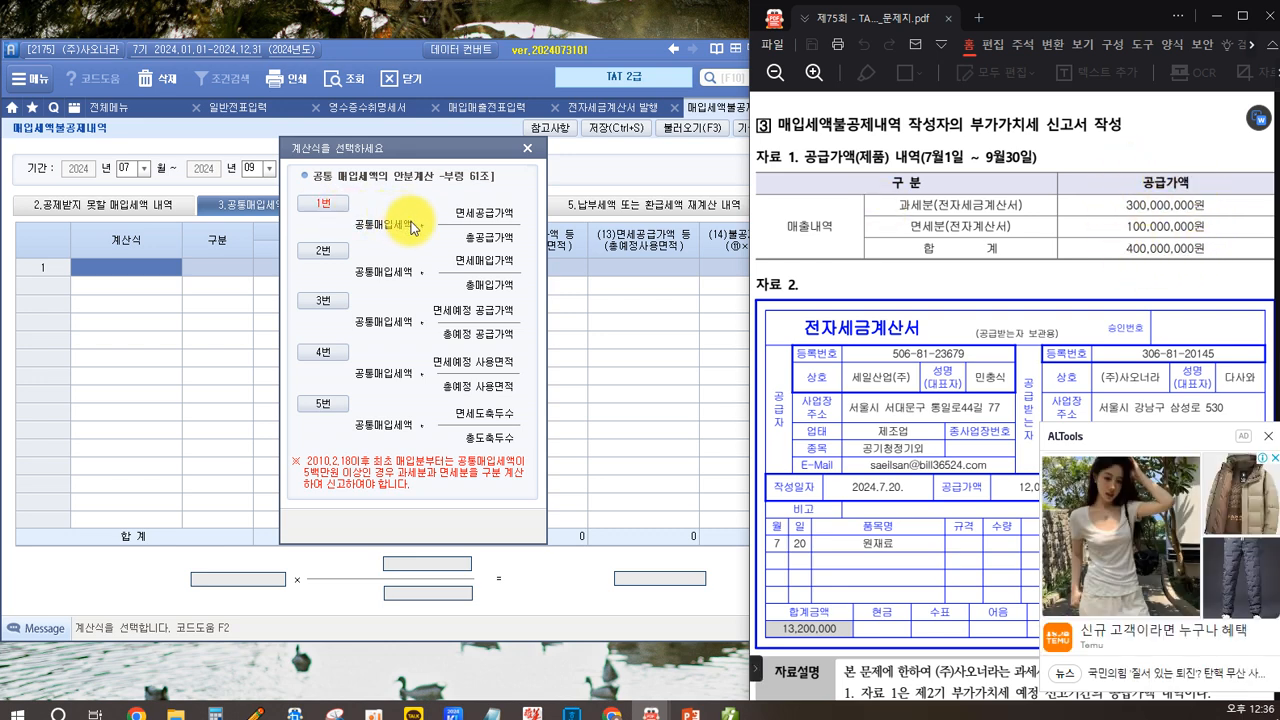
left_click(1266, 441)
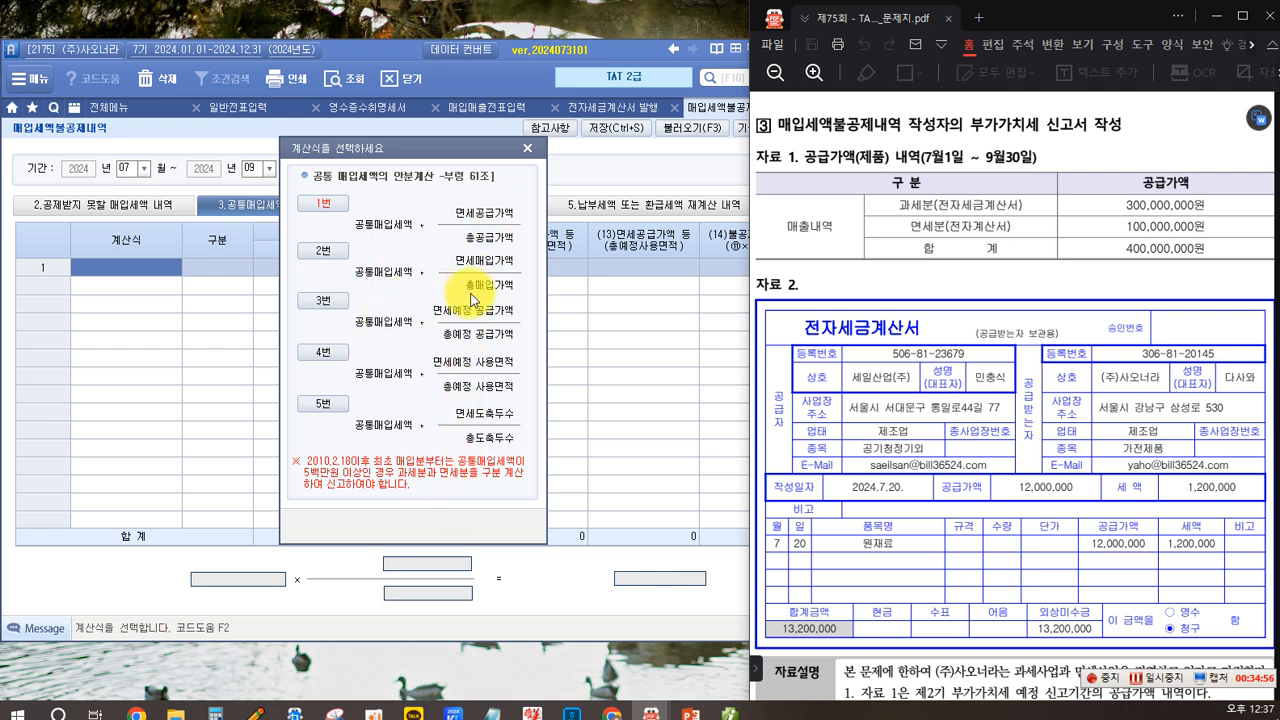
left_click(340, 208)
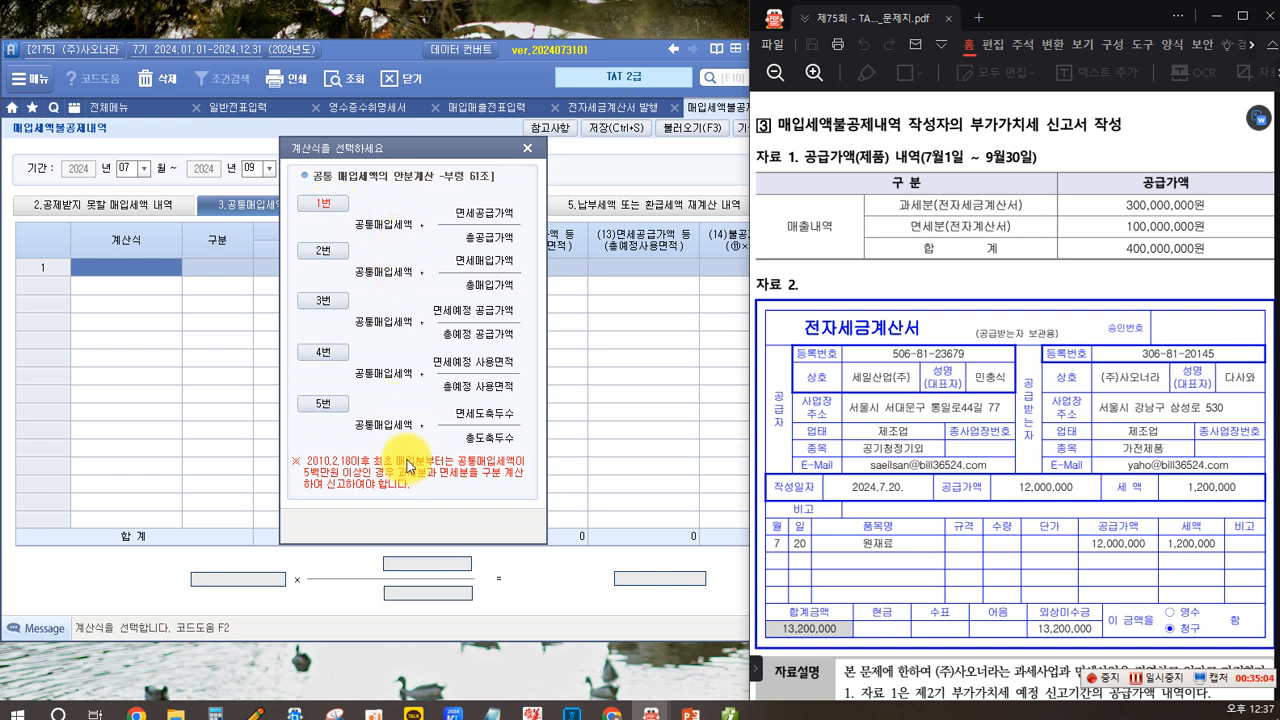
left_click(323, 214)
left_click(323, 216)
left_click(595, 400)
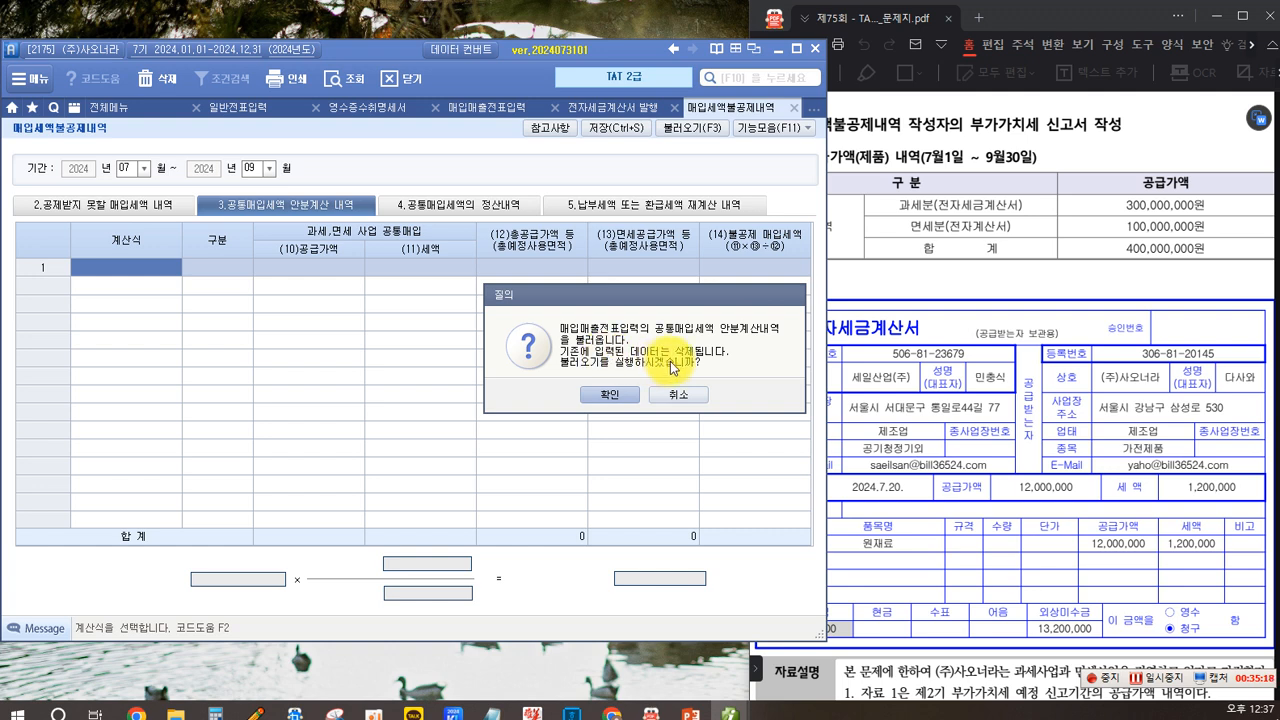
left_click(610, 395)
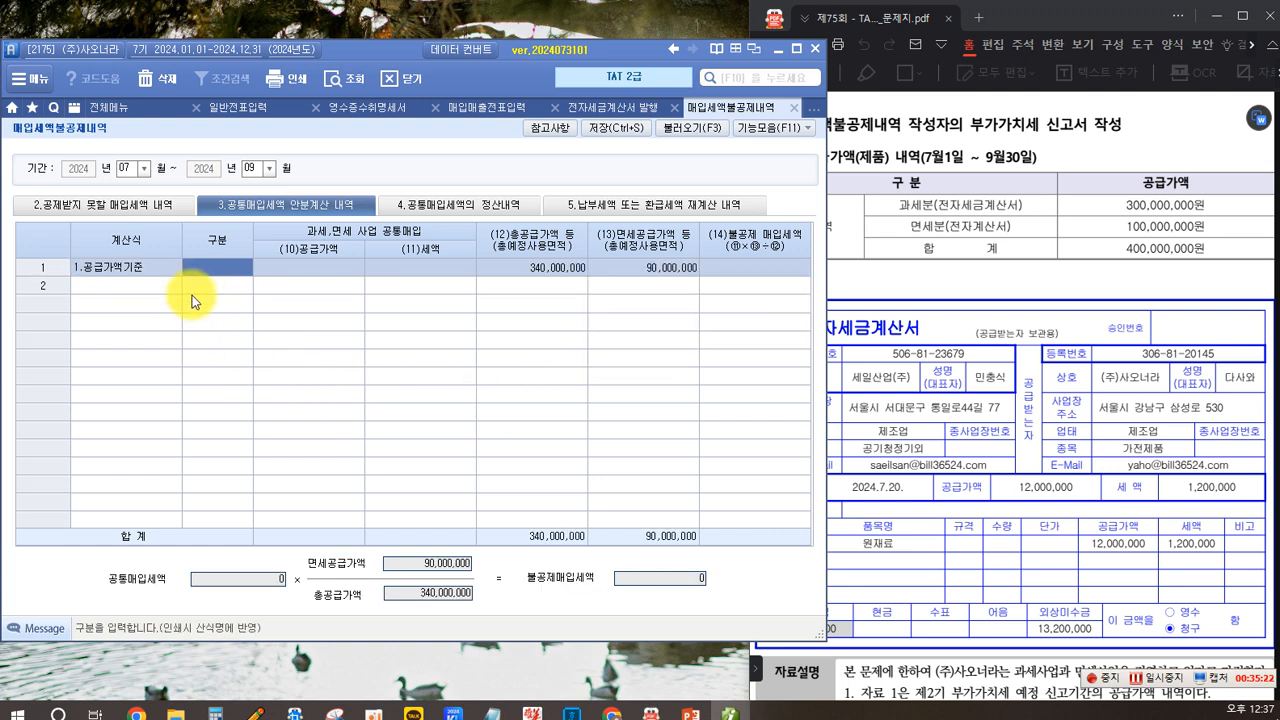
- Enter a common purchase supply value of 12,000,000 on the supply-value basis line
key("Return")
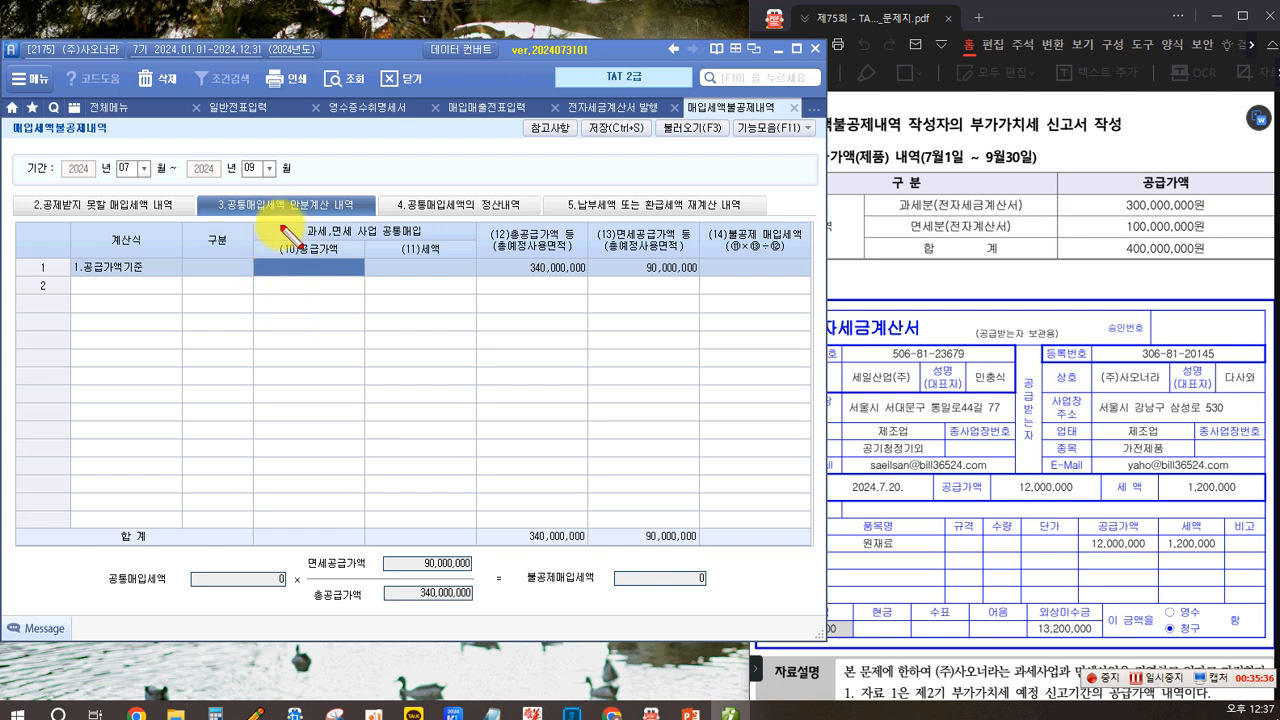
left_click_drag(430, 244, 429, 241)
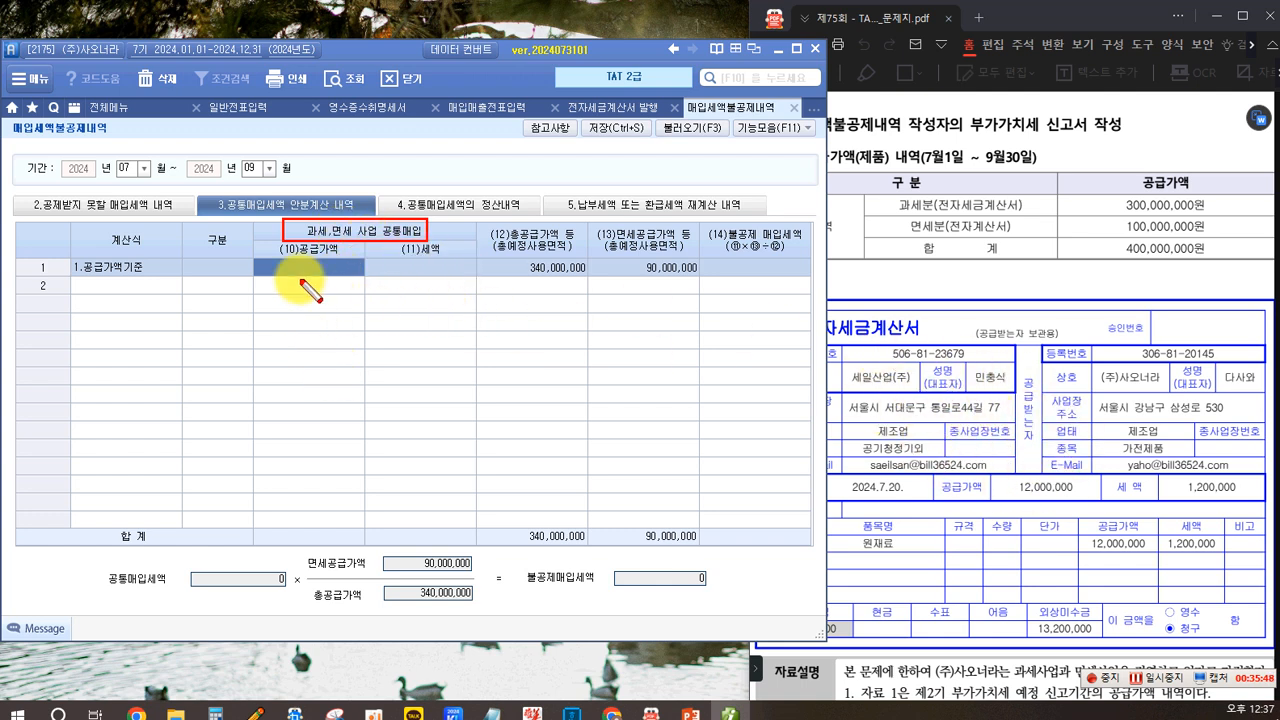
key("Escape")
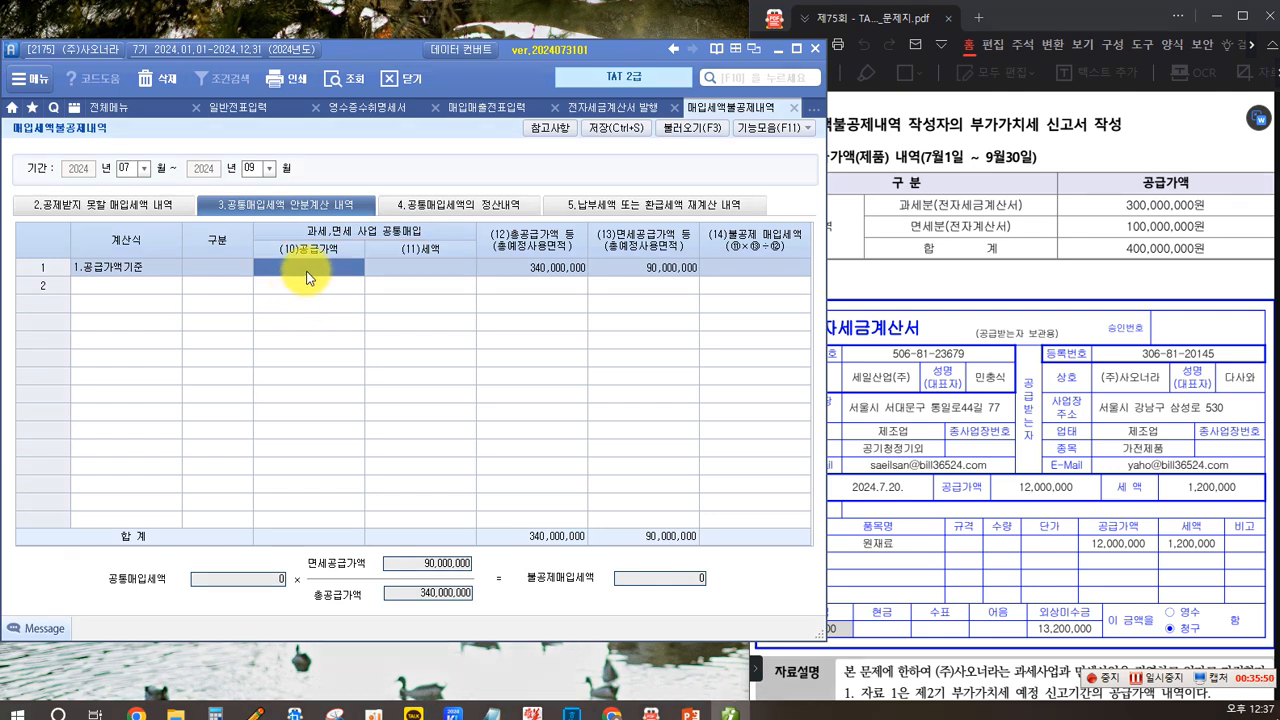
type("12,000,000")
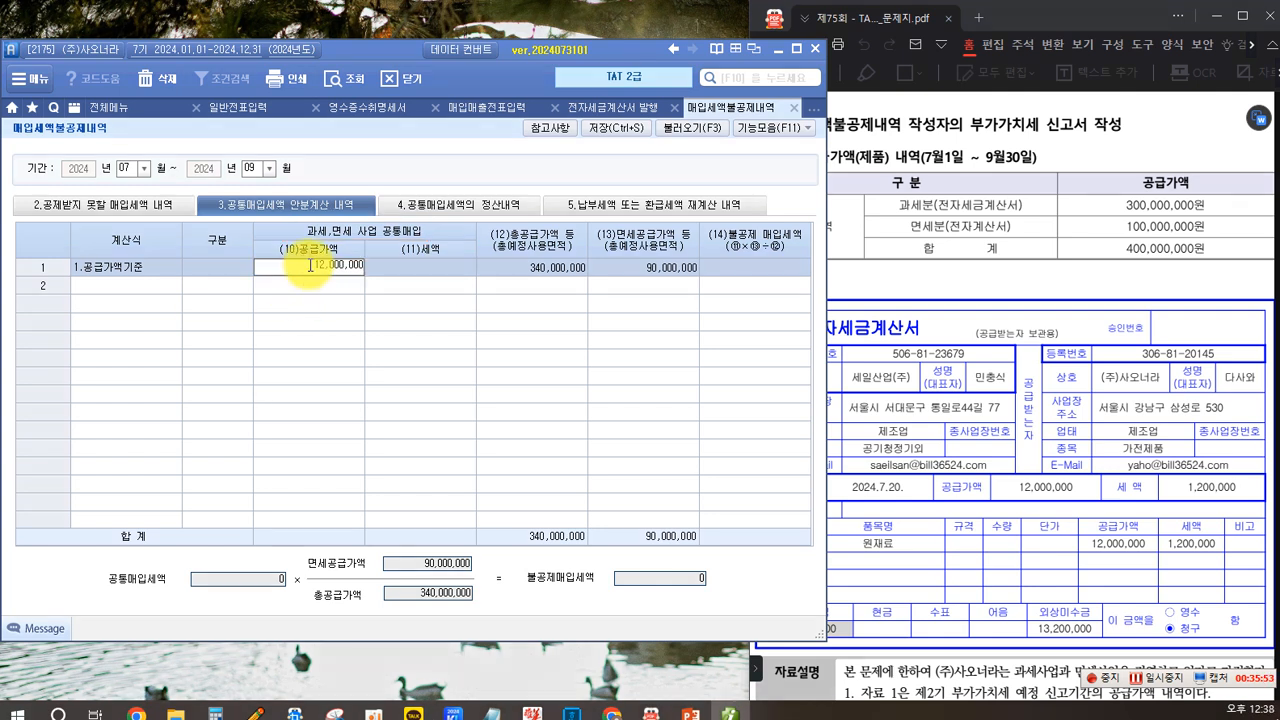
key("Return")
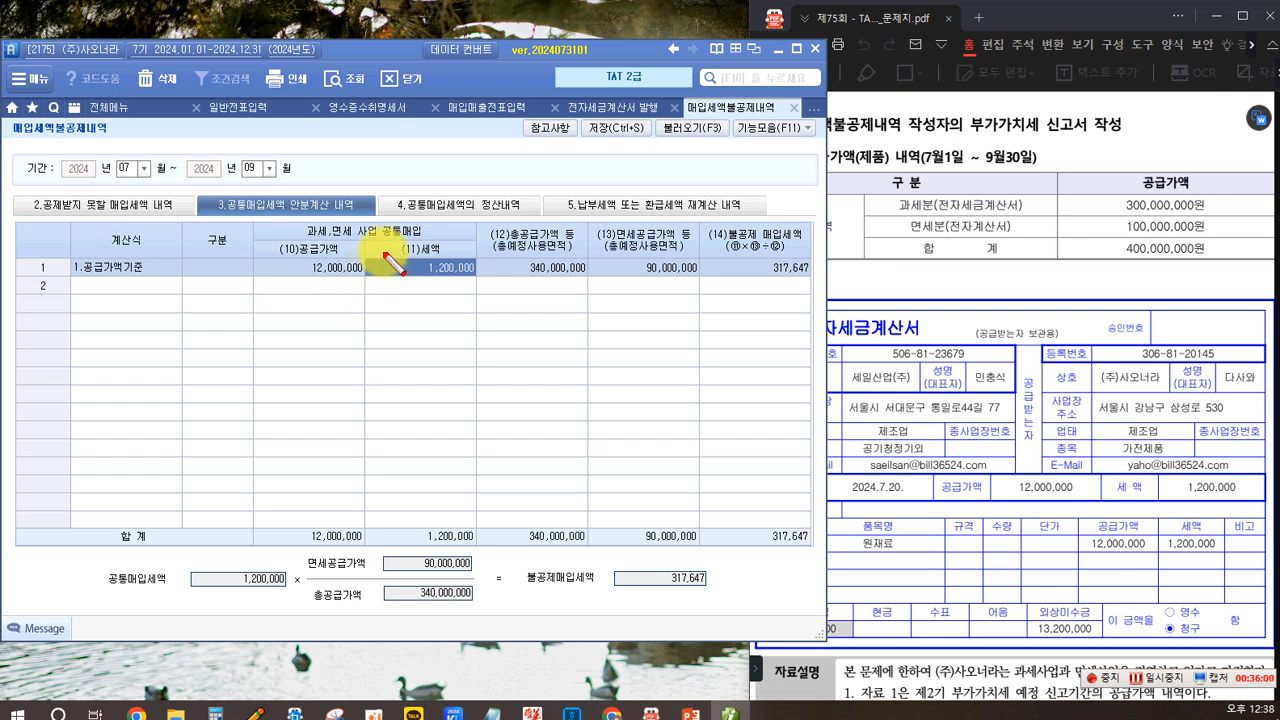
left_click_drag(390, 229, 478, 286)
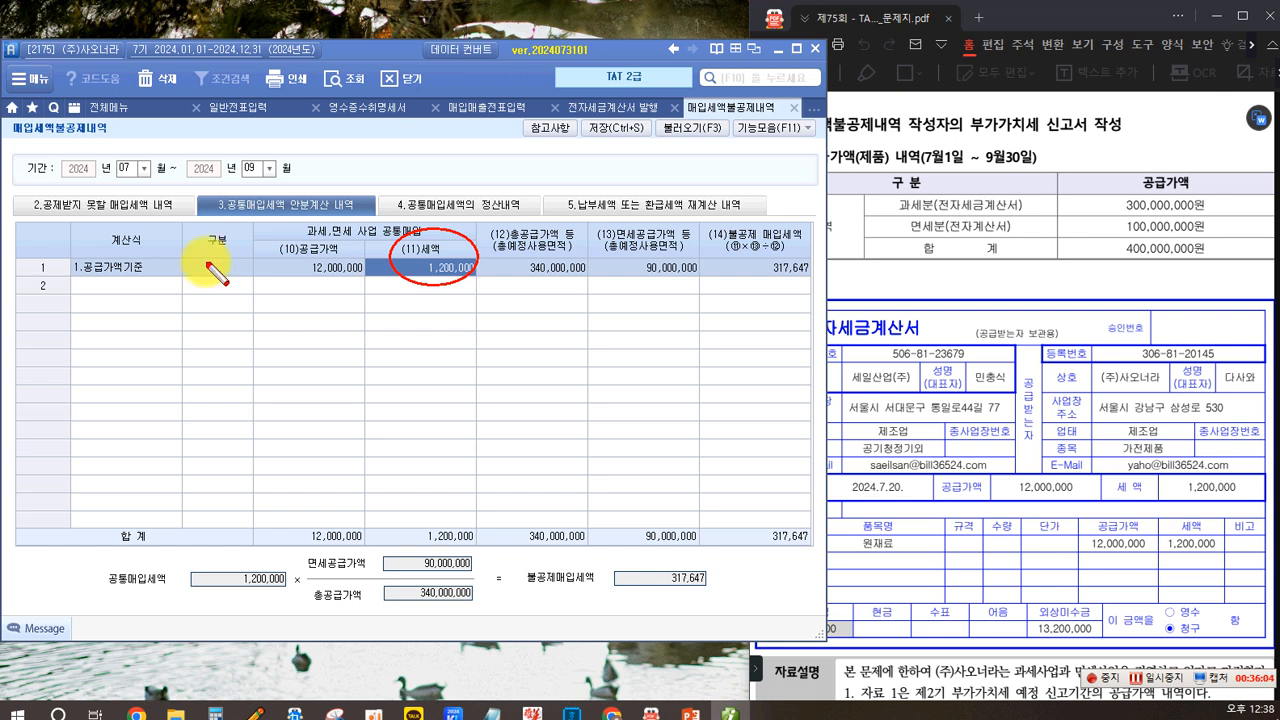
mouse_move(430, 284)
left_mouse_down()
mouse_move(285, 480)
mouse_move(243, 572)
left_mouse_up()
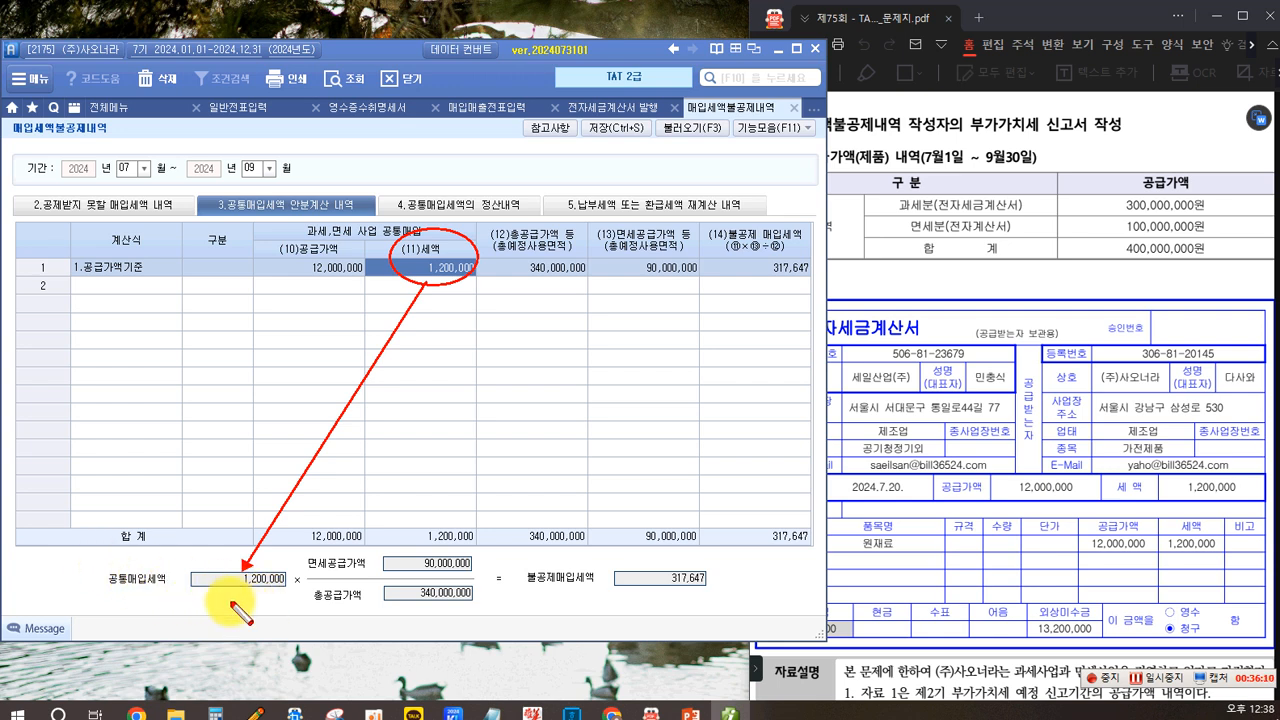
key("Escape")
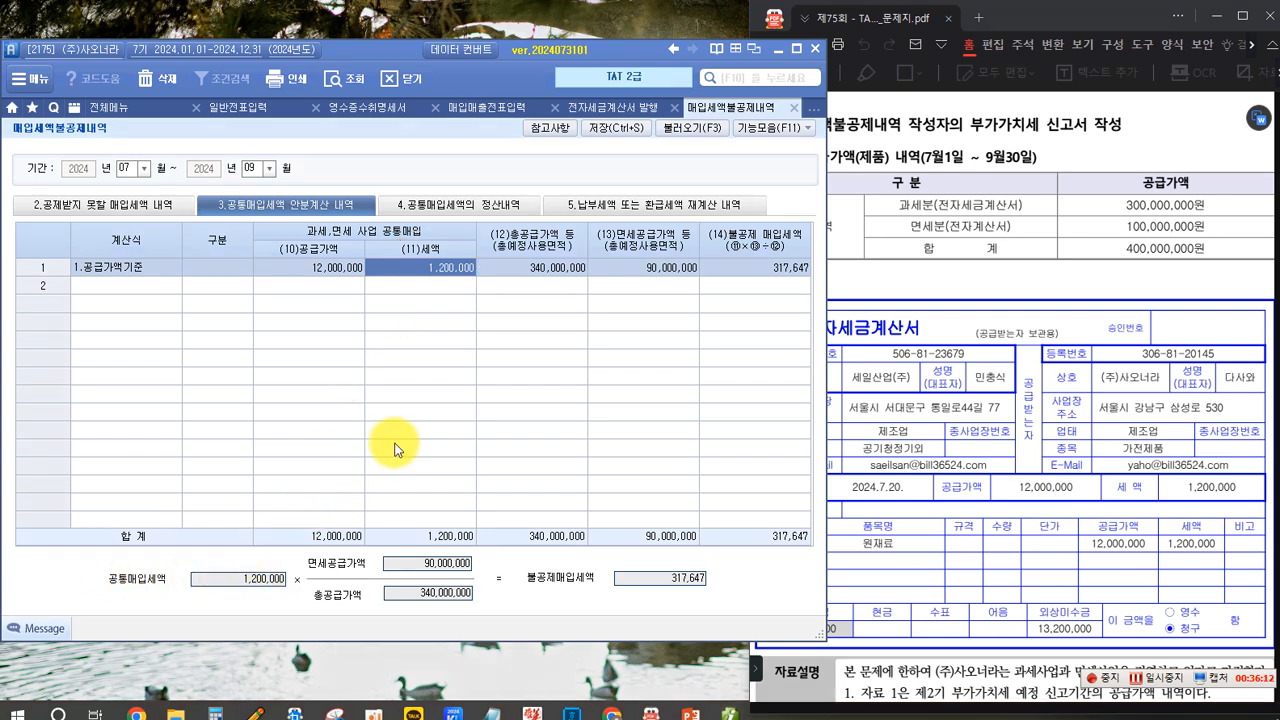
- Set the total supply value to 400,000,000 and the tax-exempt supply value to 100,000,000
left_click(528, 268)
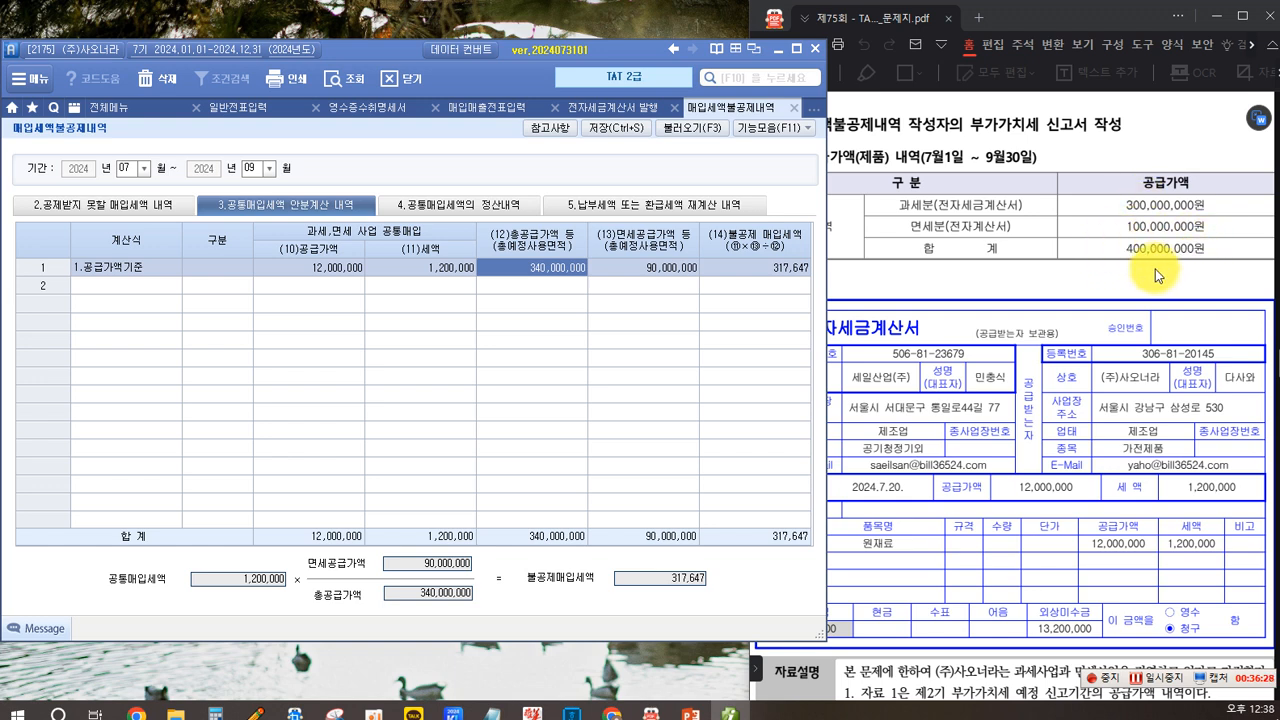
type("4")
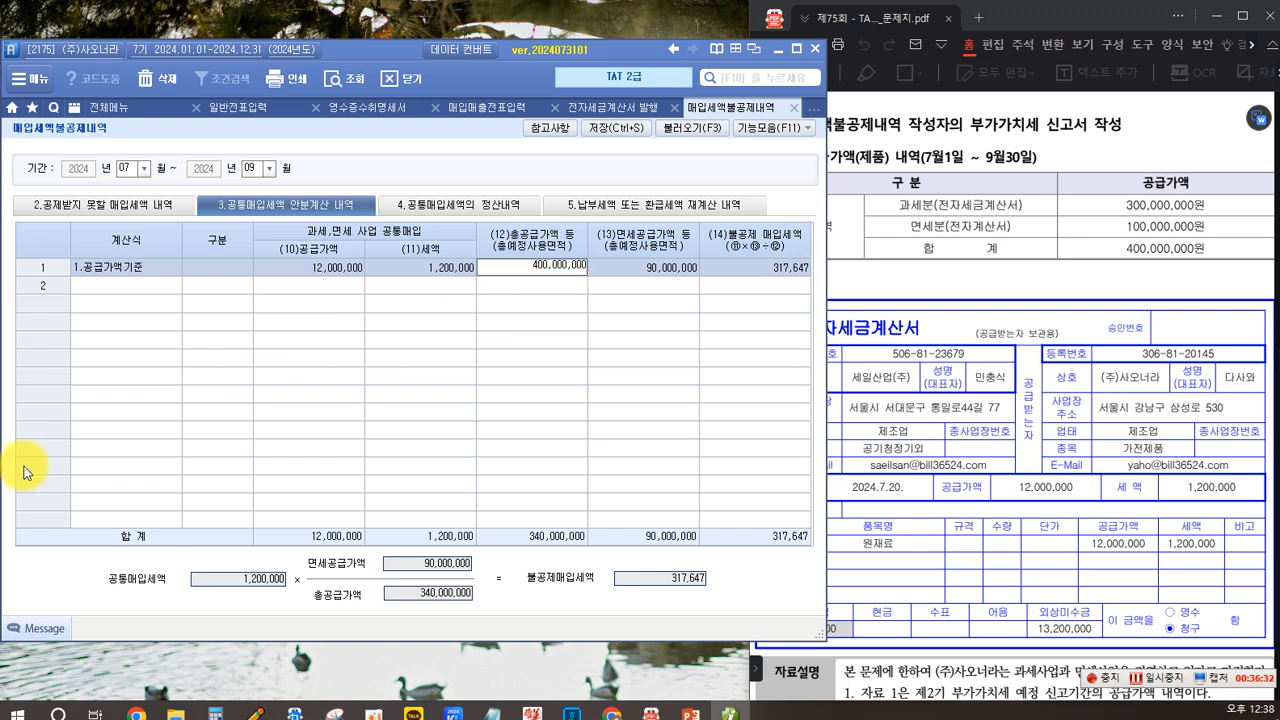
key("Return")
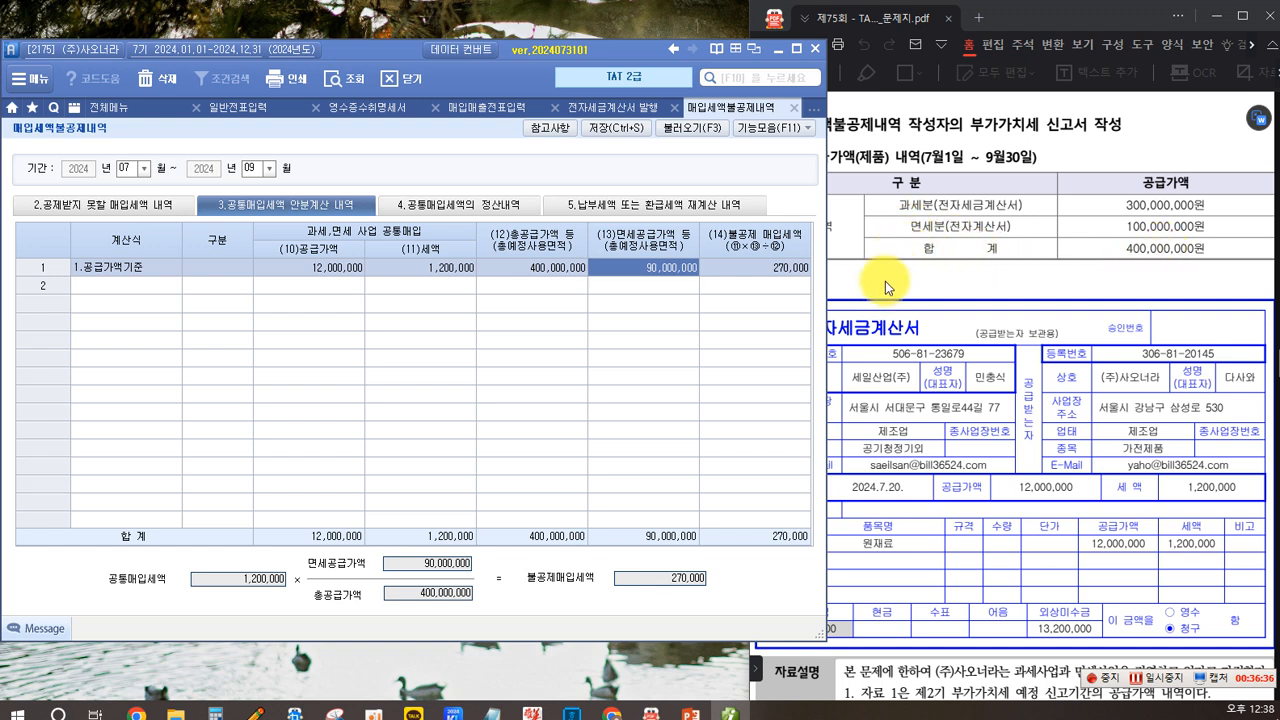
mouse_move(888, 196)
left_mouse_down()
mouse_move(1206, 233)
mouse_move(1118, 229)
left_mouse_up()
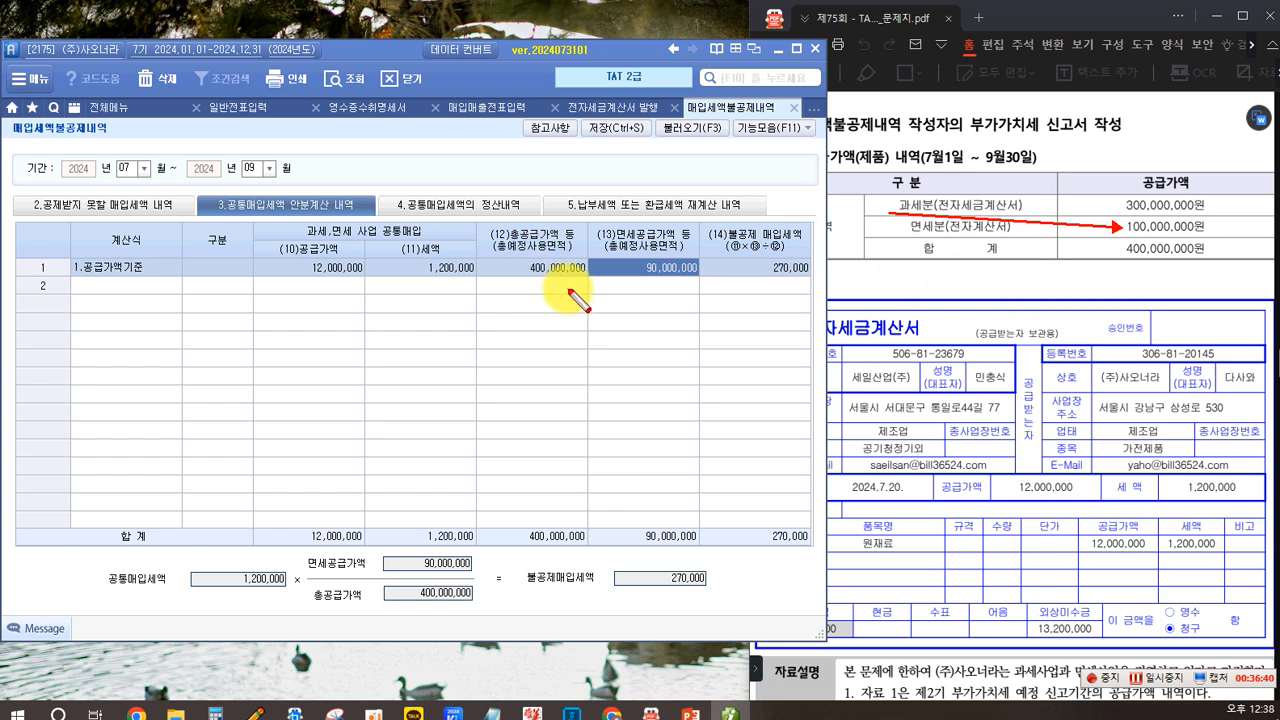
key("Escape")
type("100,000,")
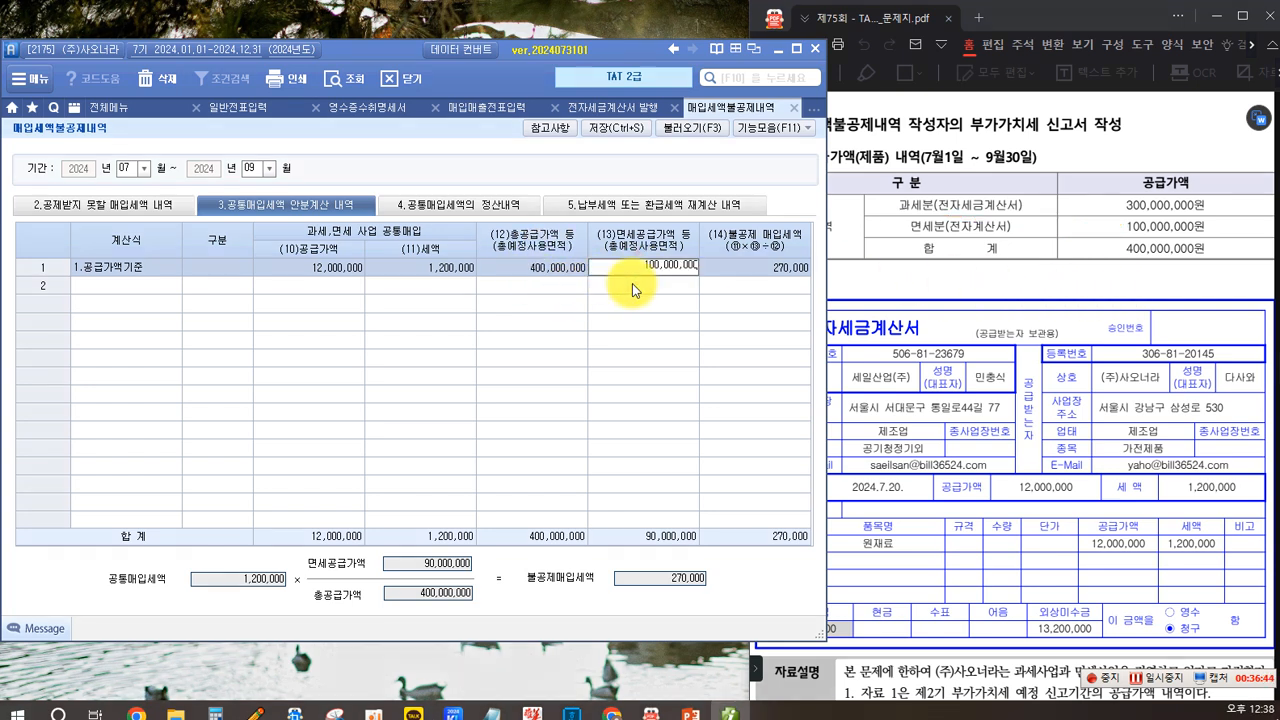
type("000")
key("Return")
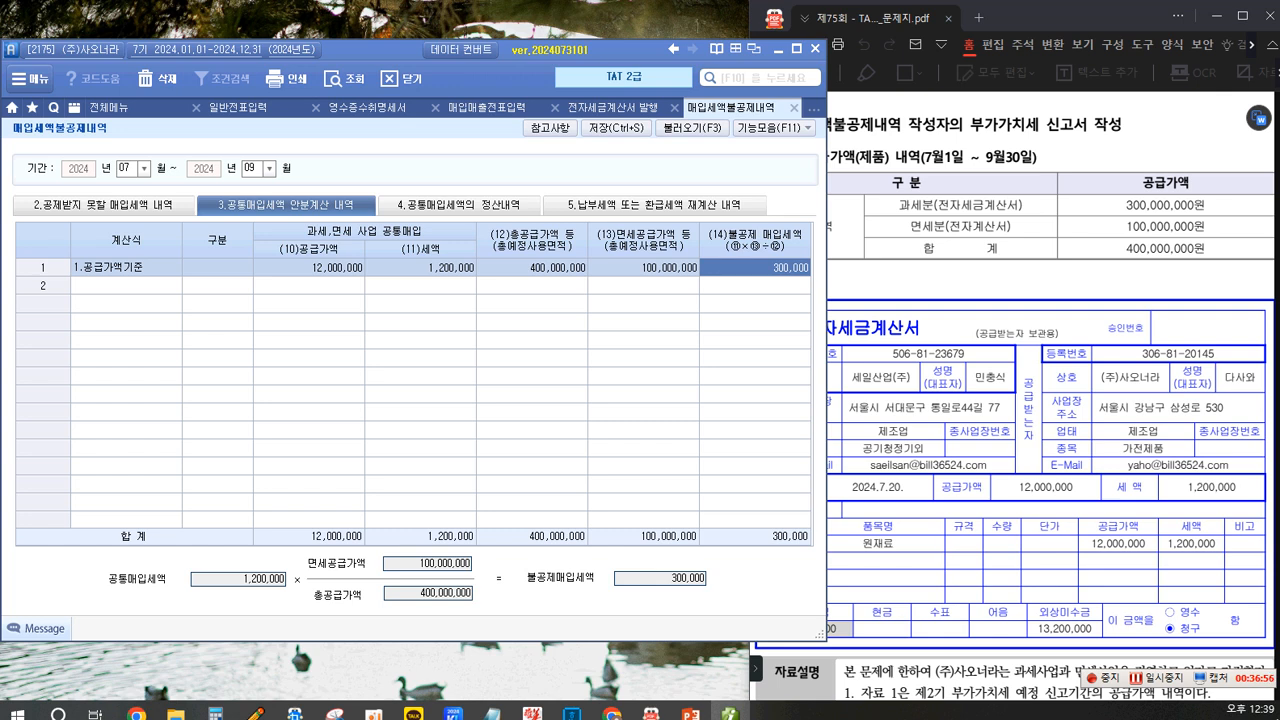
mouse_move(93, 562)
left_mouse_down()
mouse_move(226, 603)
mouse_move(290, 589)
mouse_move(484, 610)
left_mouse_up()
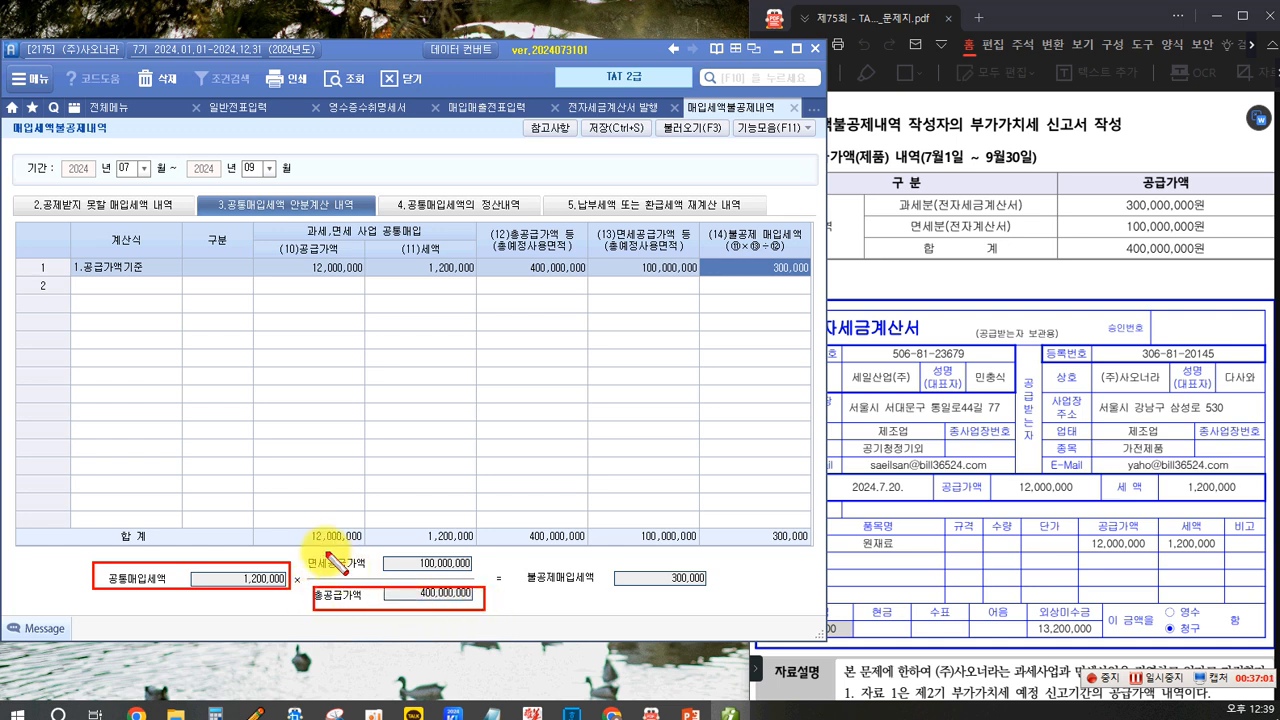
left_click_drag(309, 545, 472, 577)
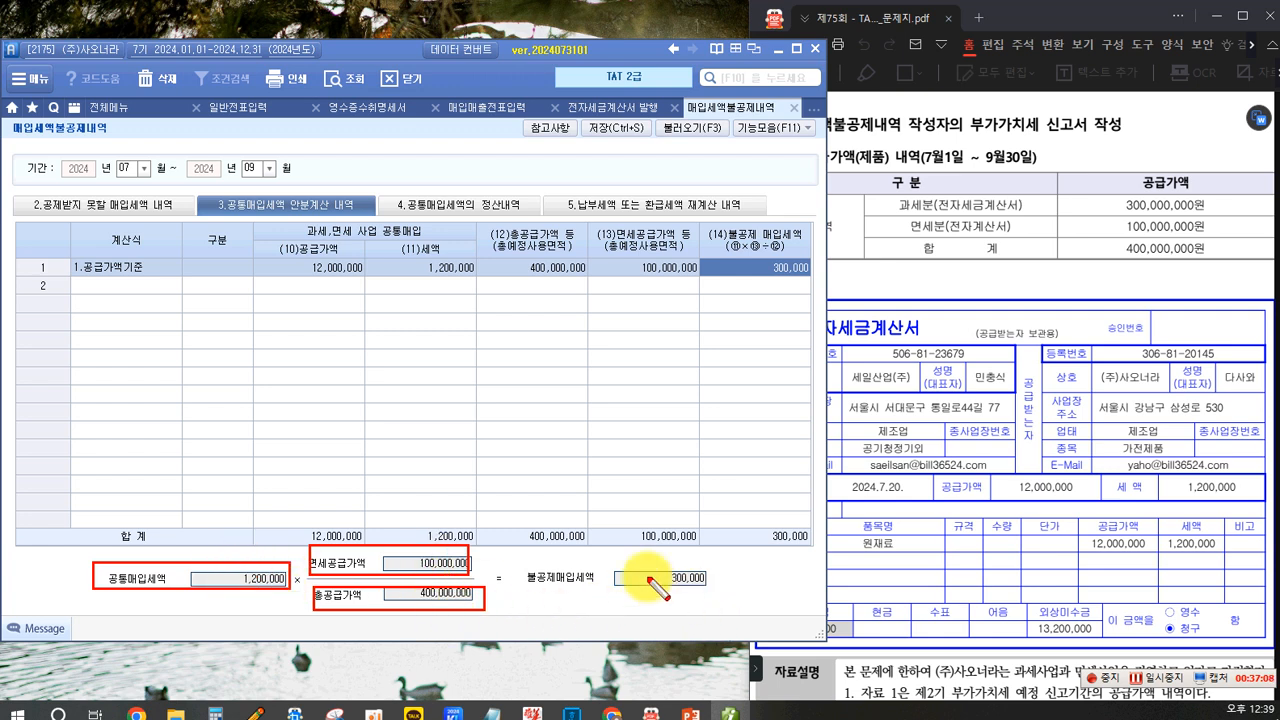
mouse_move(522, 563)
left_mouse_down()
mouse_move(545, 605)
mouse_move(721, 594)
left_mouse_up()
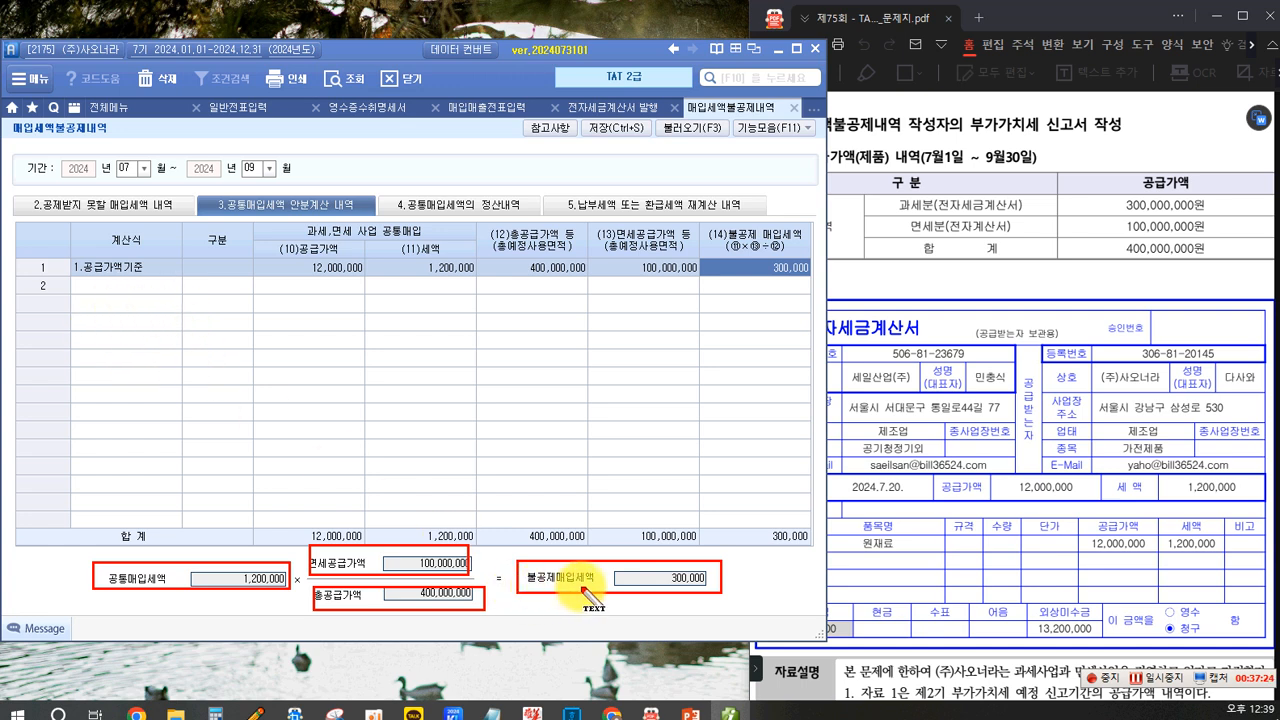
left_click(478, 371)
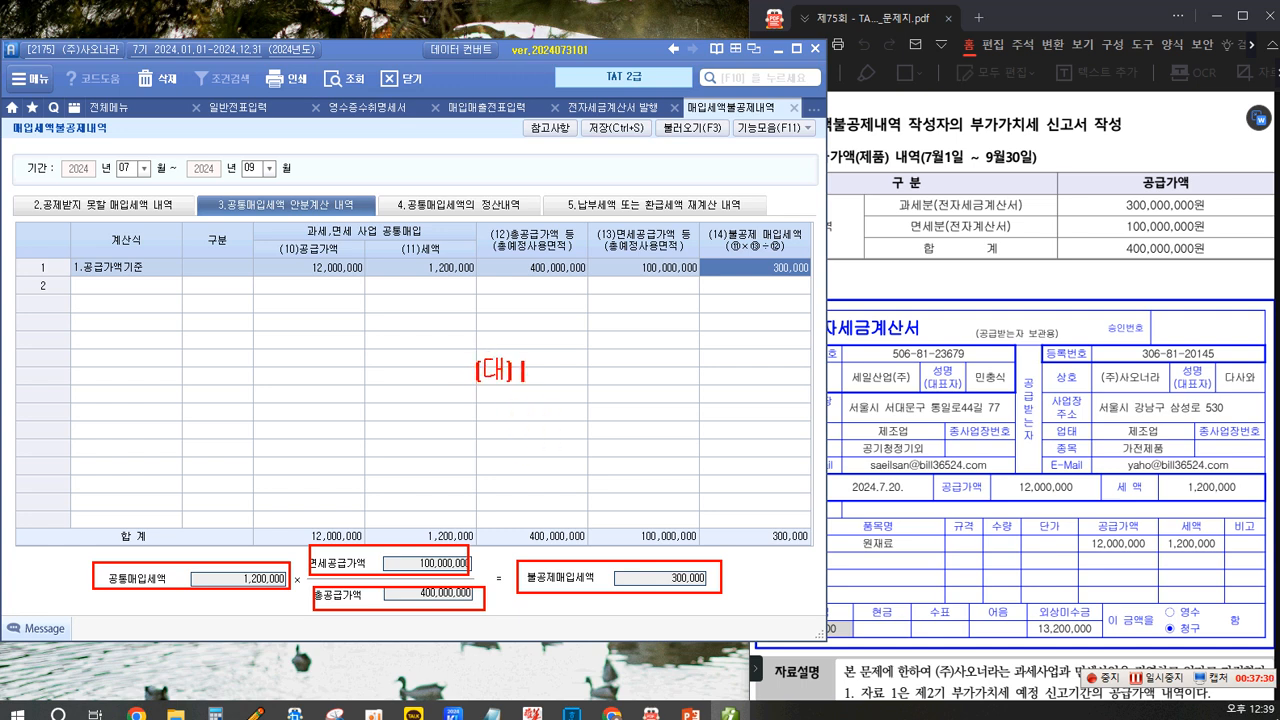
type("부가세대급금 300,000")
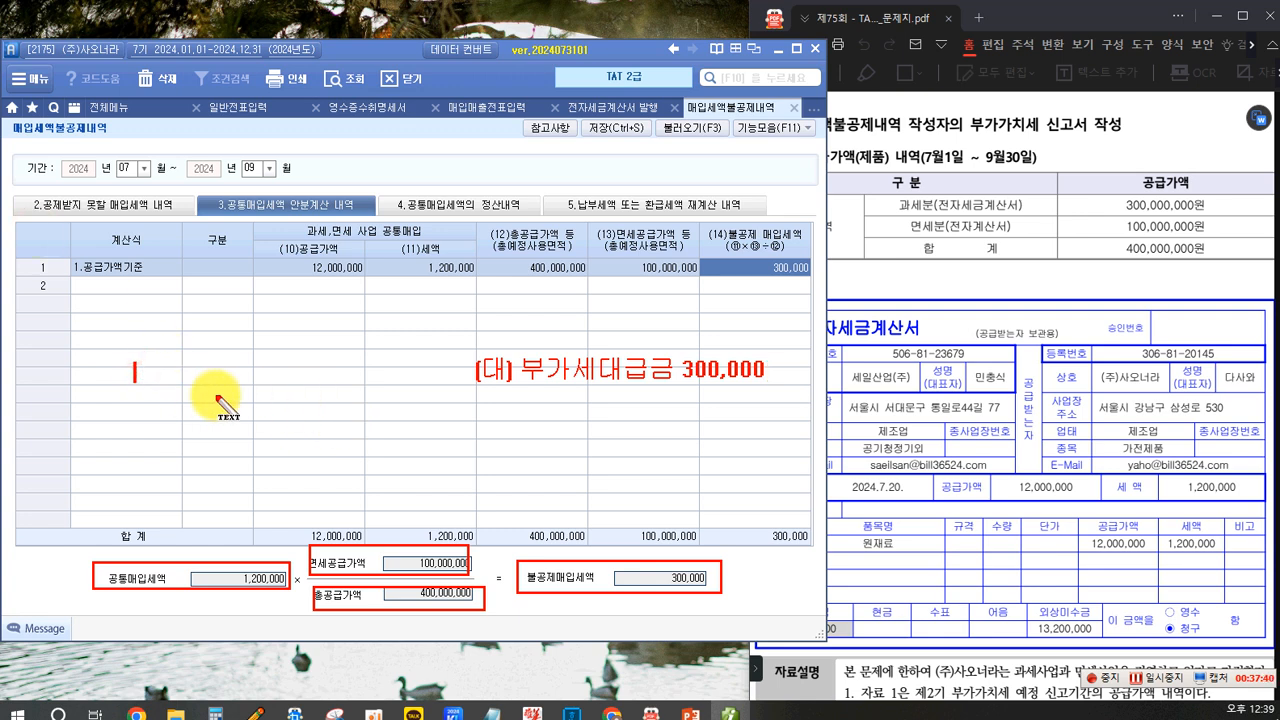
type("(")
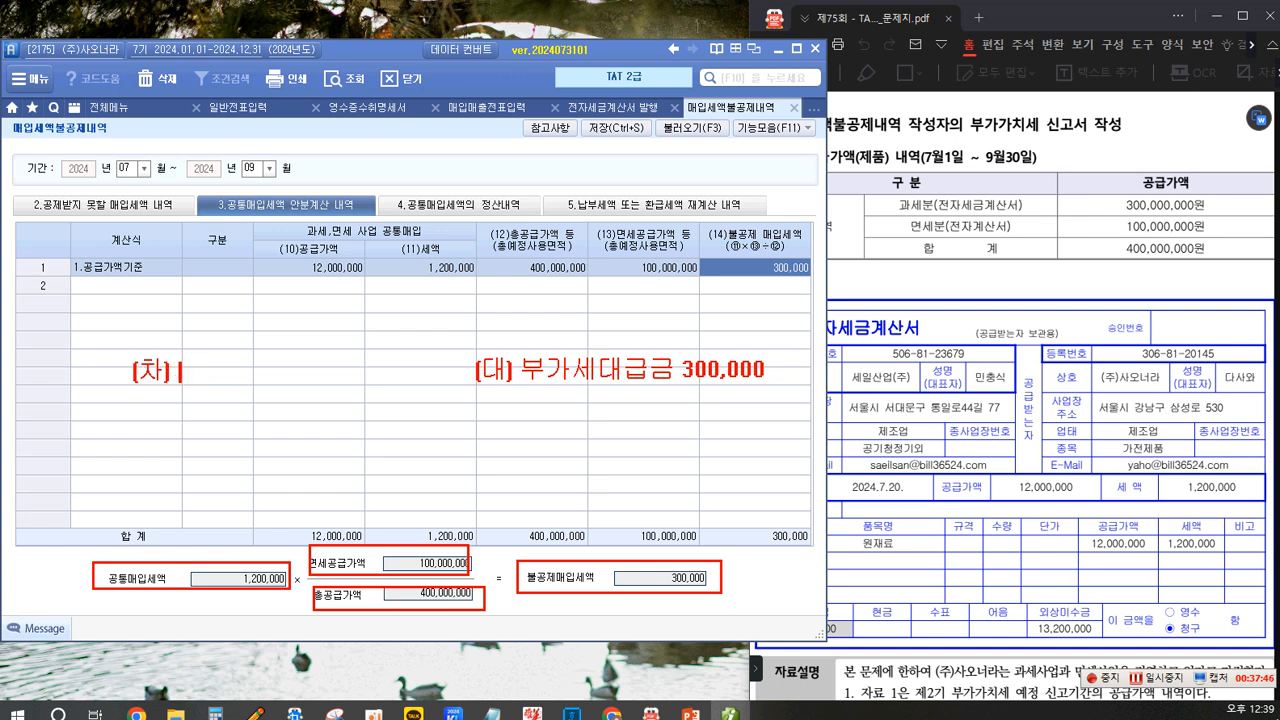
type("차) 원재료 300,000")
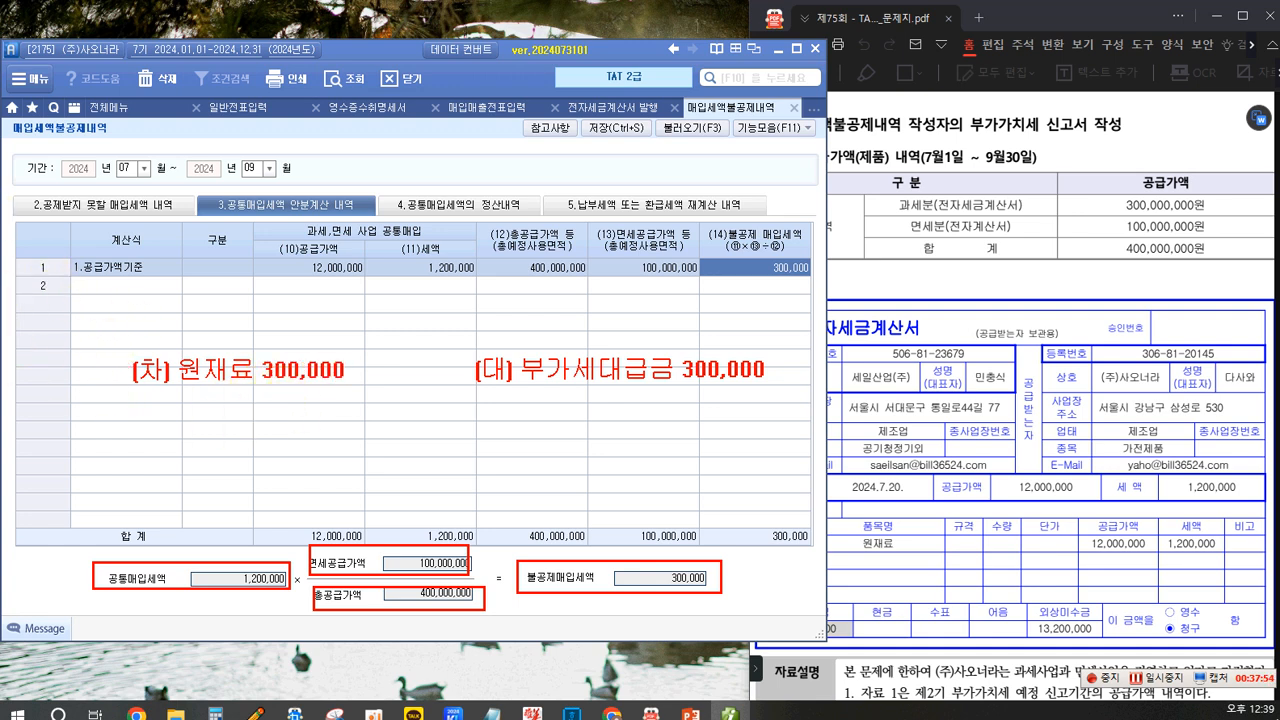
left_click_drag(106, 341, 768, 394)
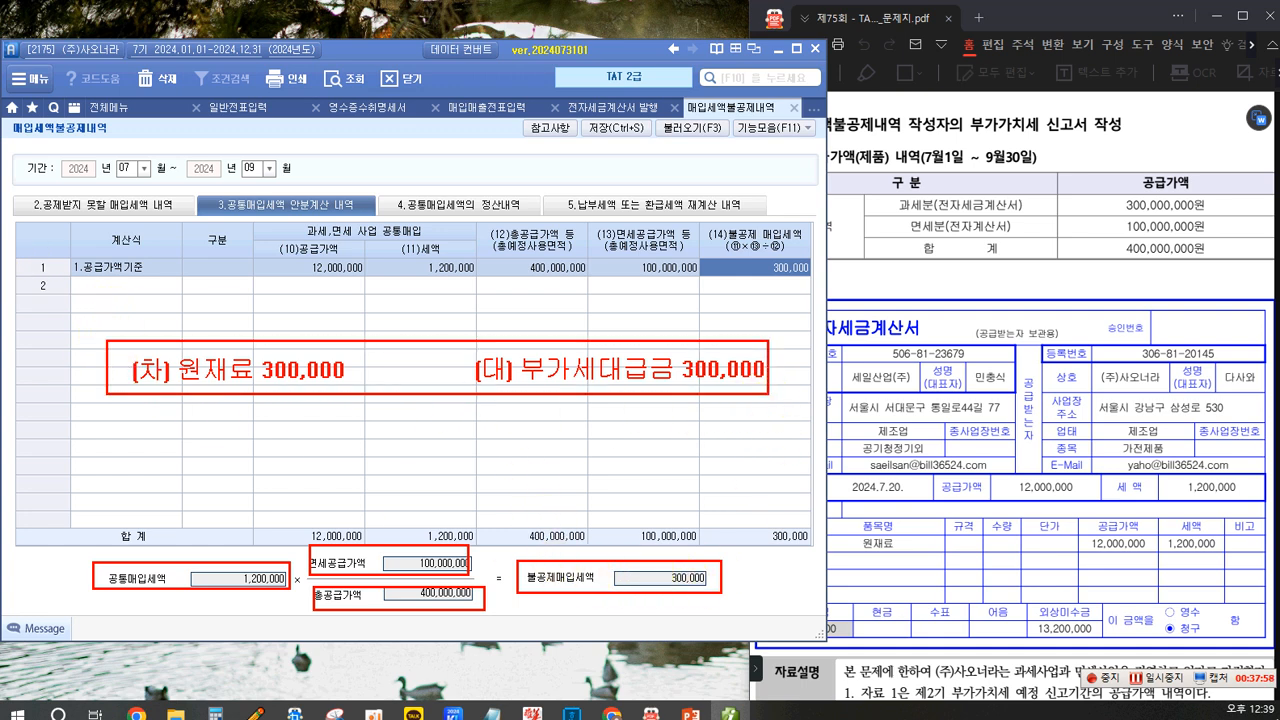
left_click_drag(498, 412, 545, 550)
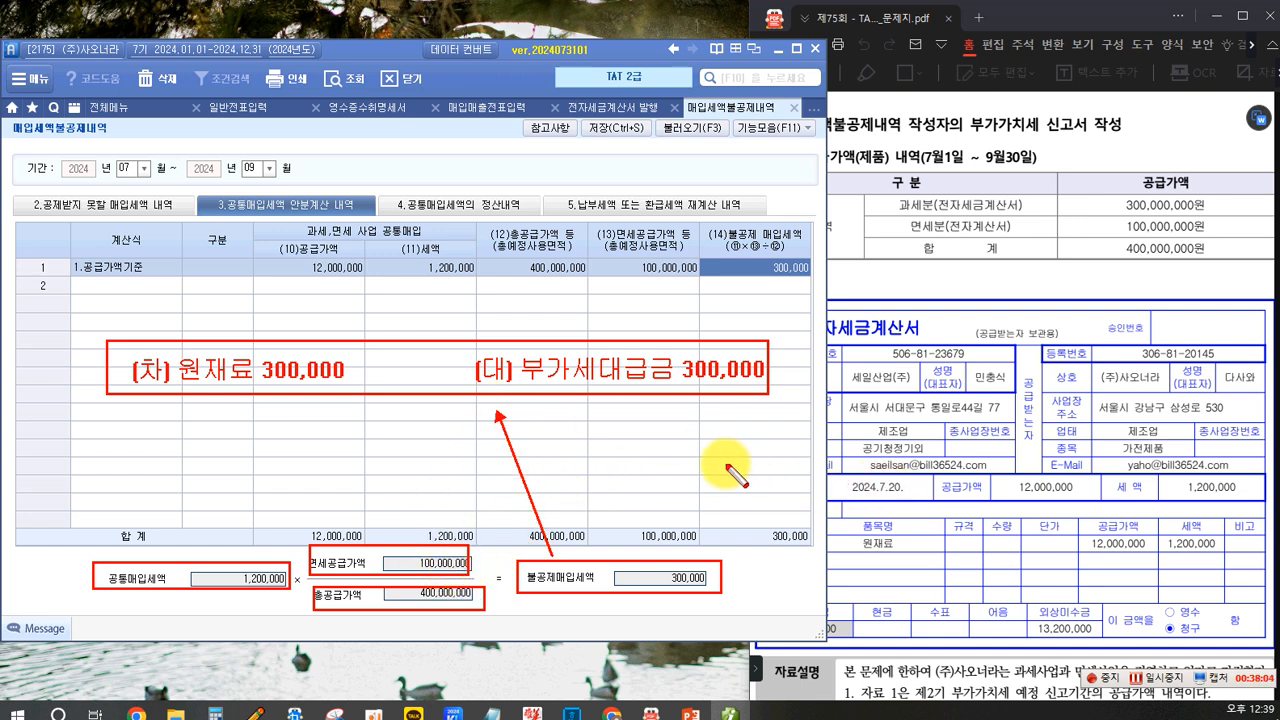
key("Escape")
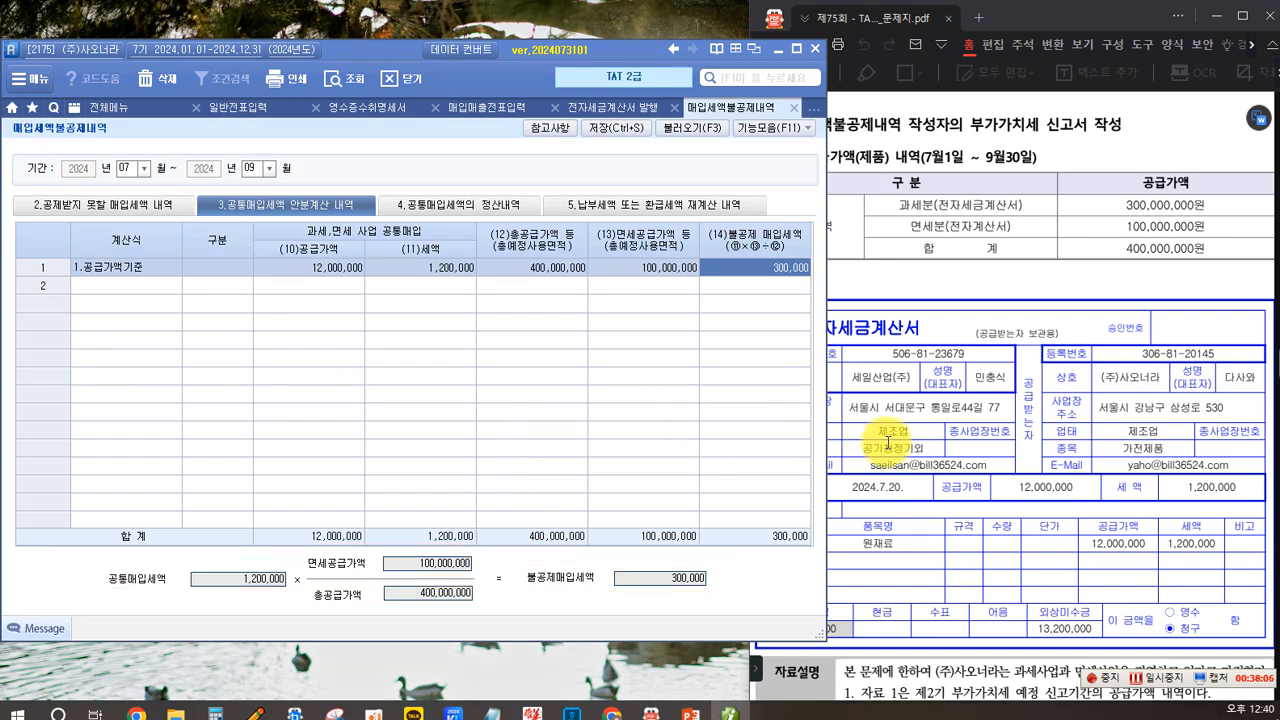
- Save the input tax non-deduction statement with its common input tax allocation
scroll(888, 443, "down", 5)
scroll(888, 443, "down", 2)
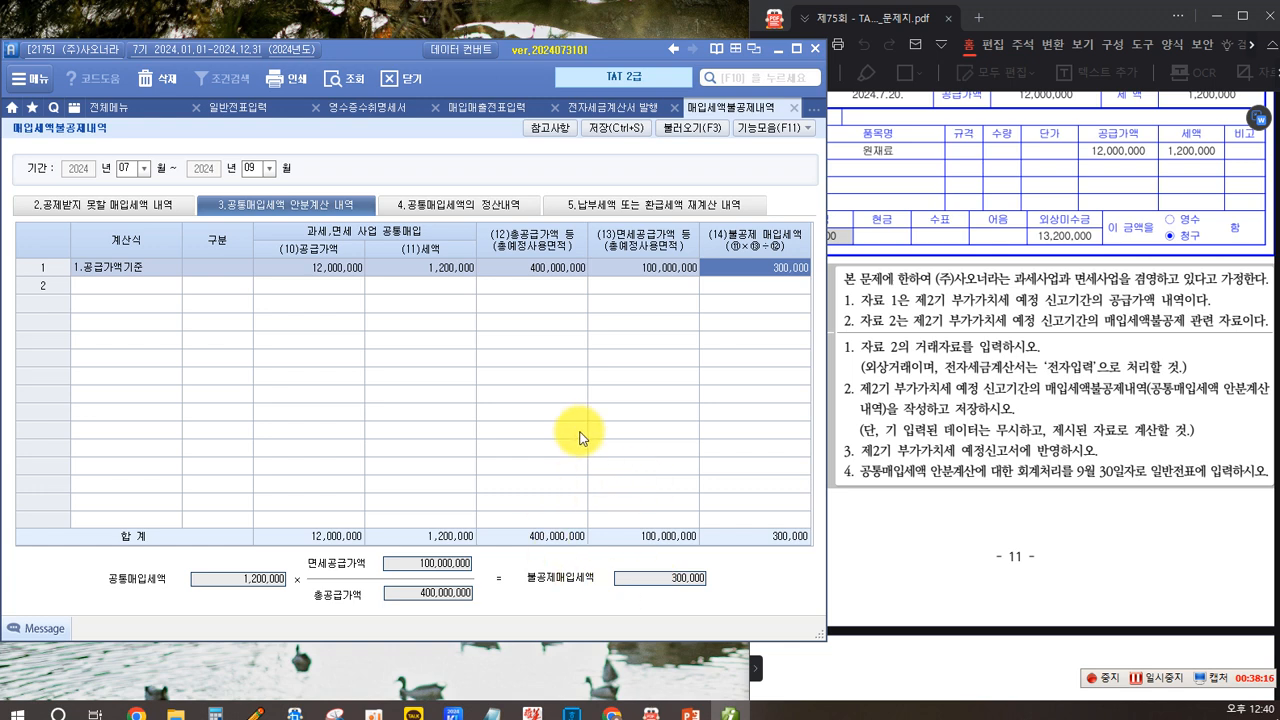
left_click(606, 134)
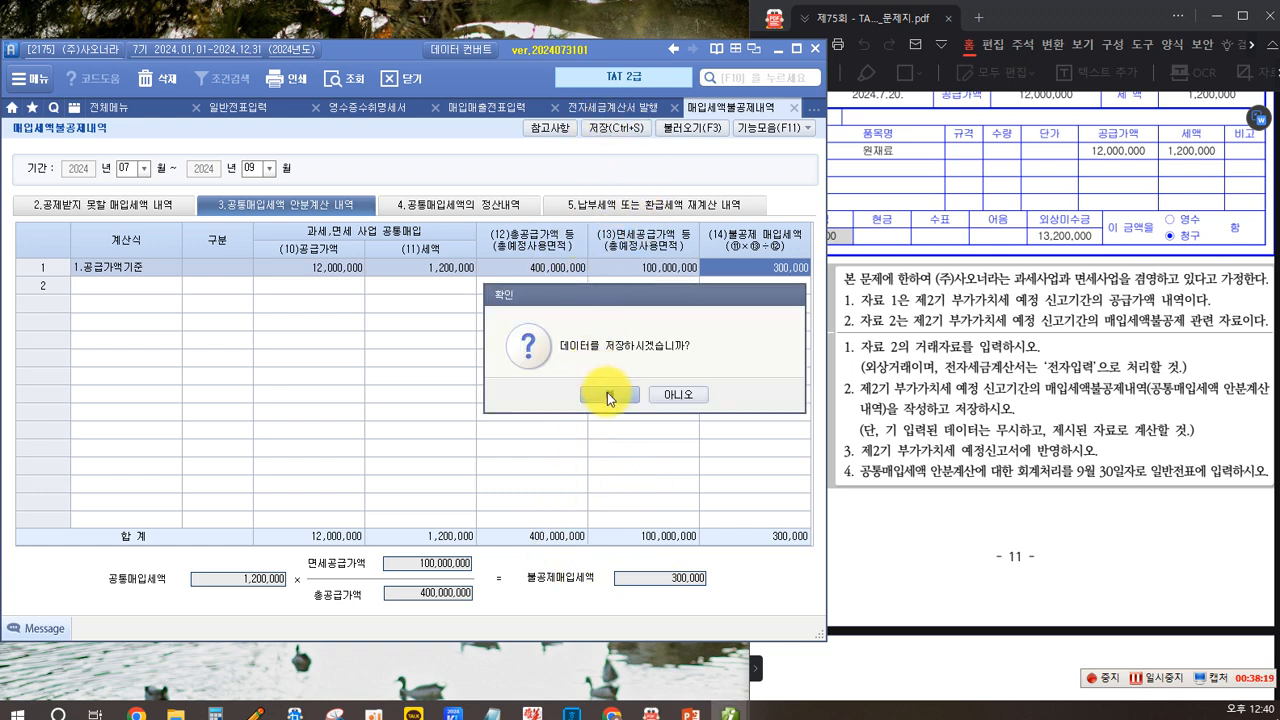
left_click(607, 393)
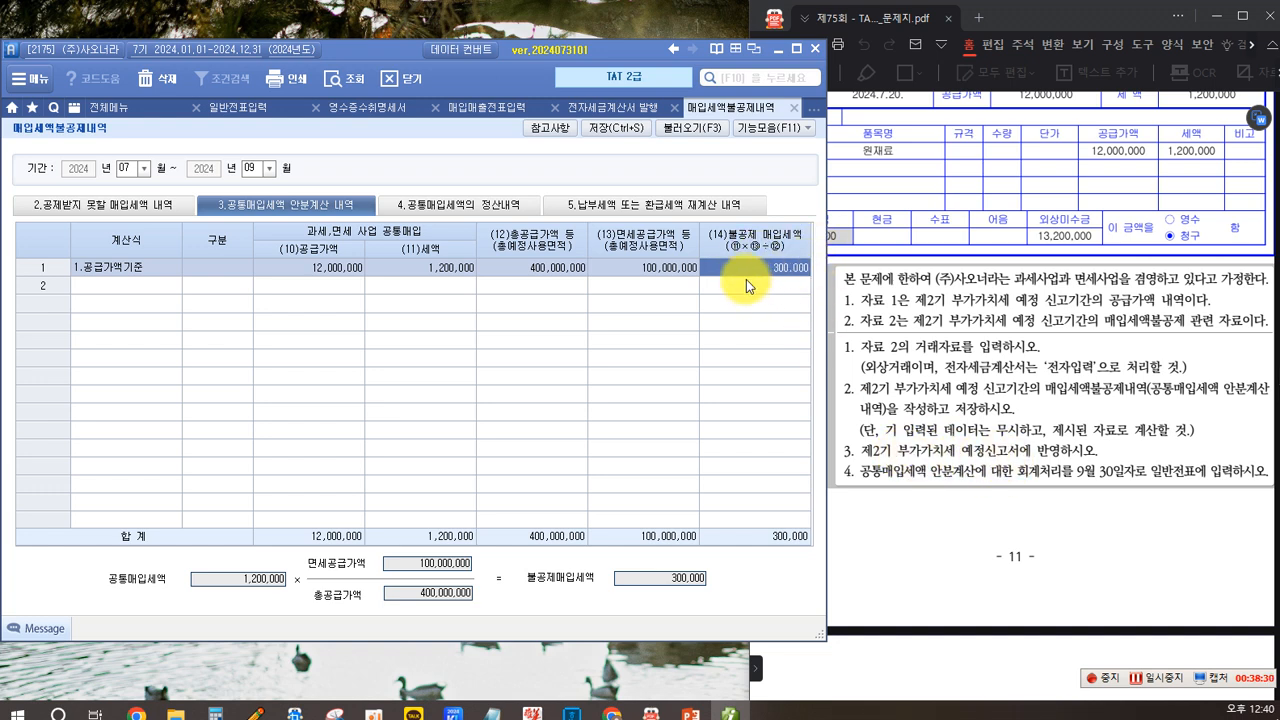
left_click(293, 316)
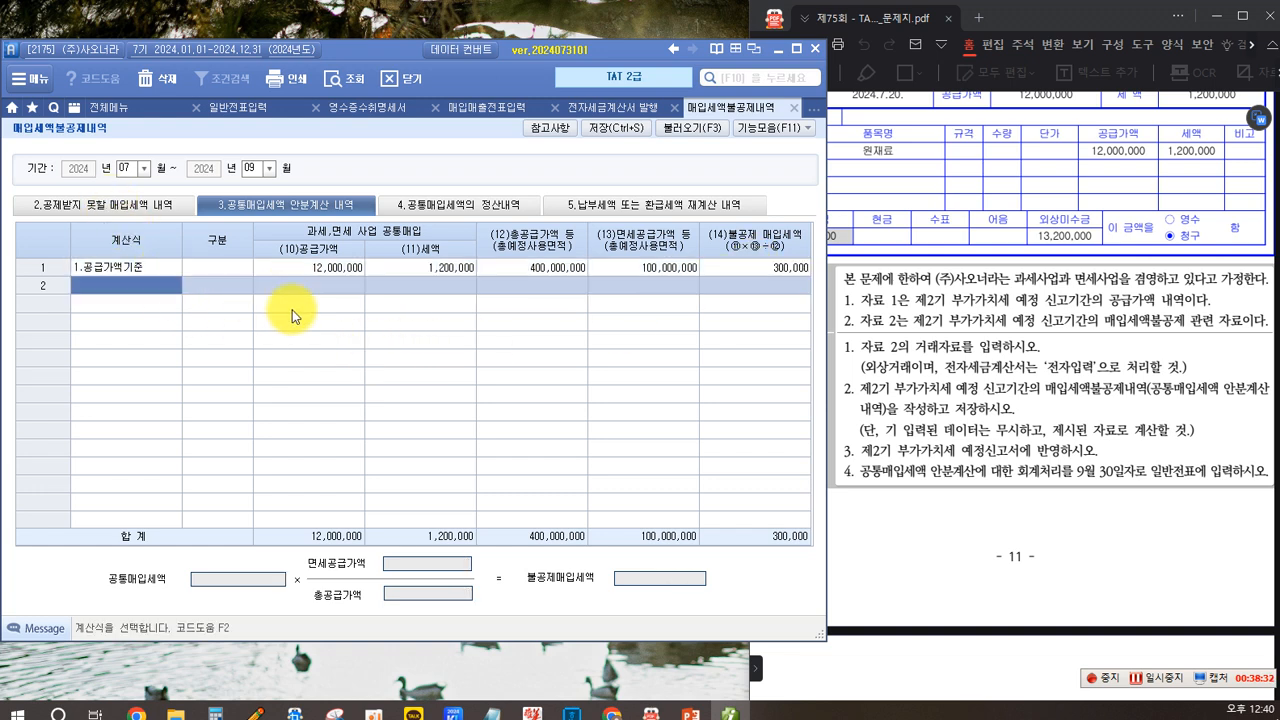
left_click(605, 136)
left_click(578, 392)
- Open the VAT return and load it for the period July 1 to September 30, 2024
left_click(105, 107)
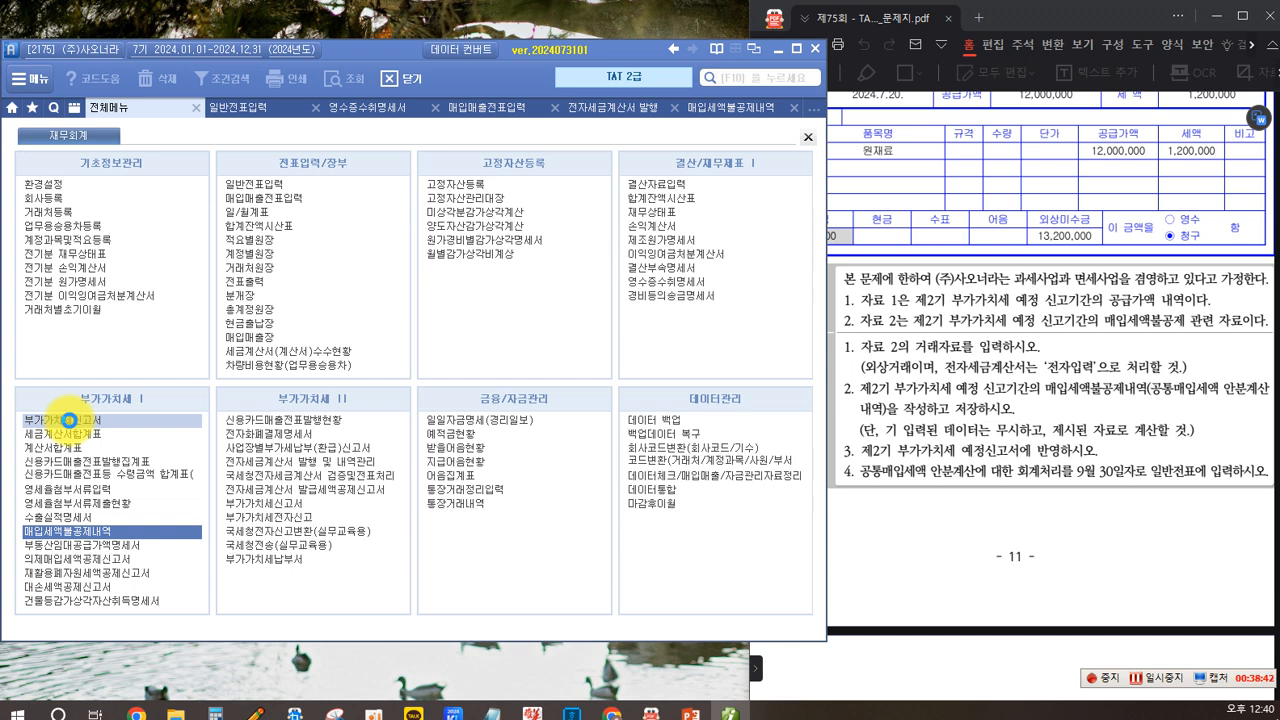
left_click(68, 420)
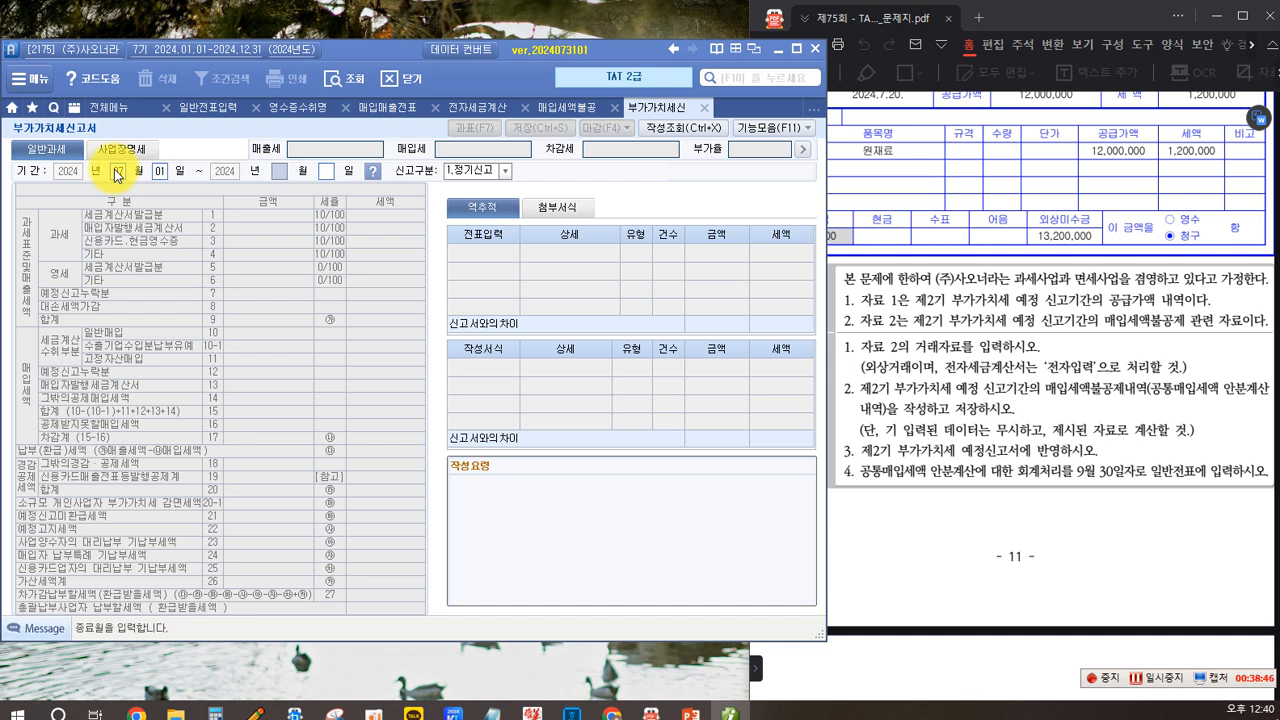
type("09")
key("Return")
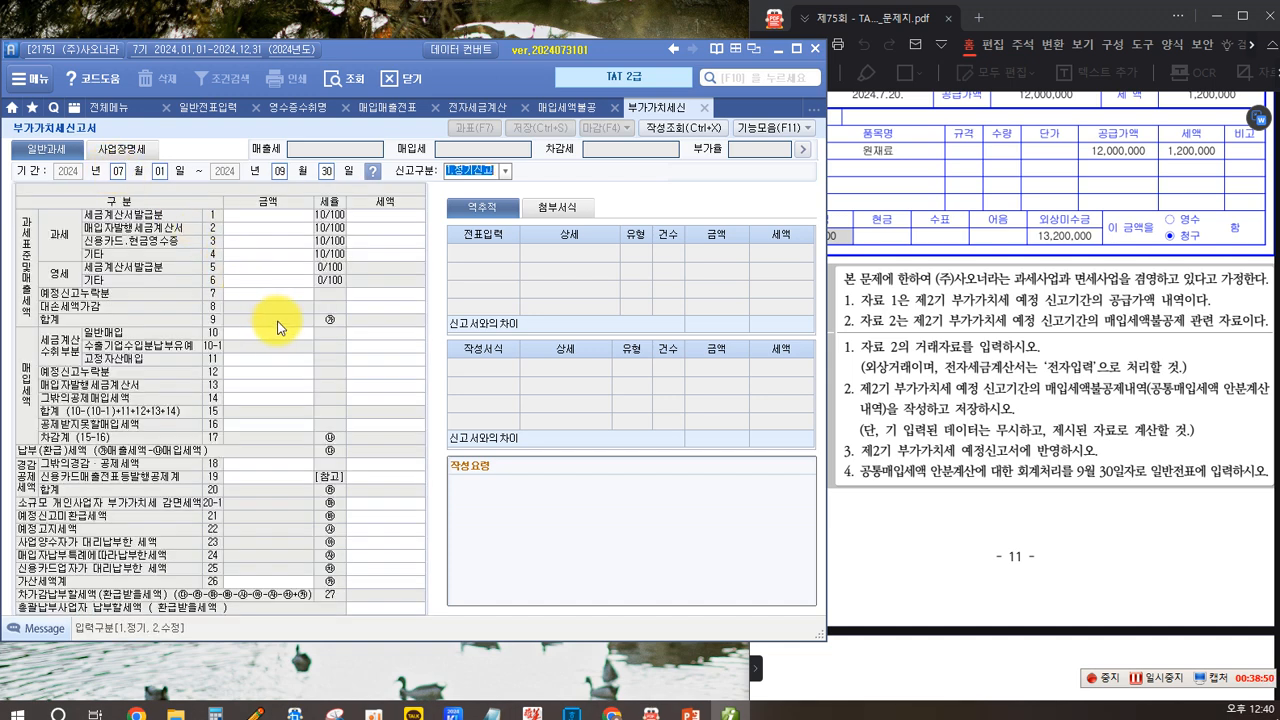
left_click(313, 327)
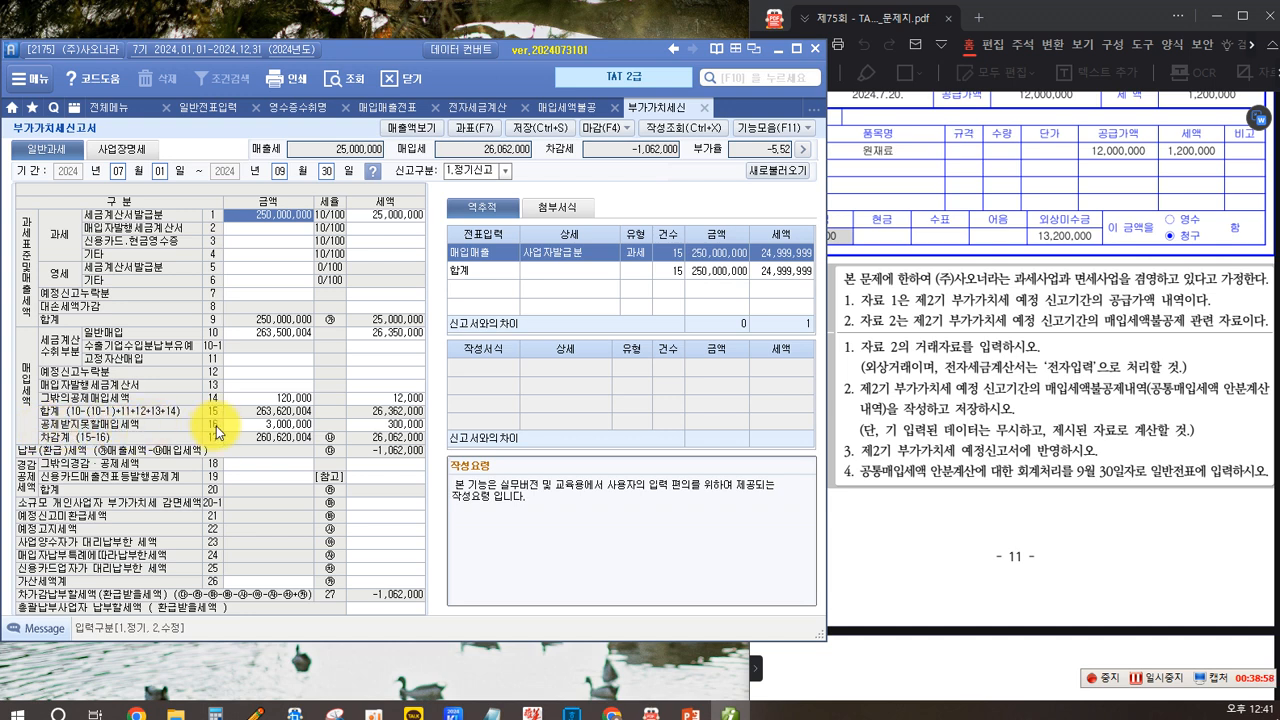
- Examine line 16 (non-deductible input tax) and the statements it draws from
left_click(385, 426)
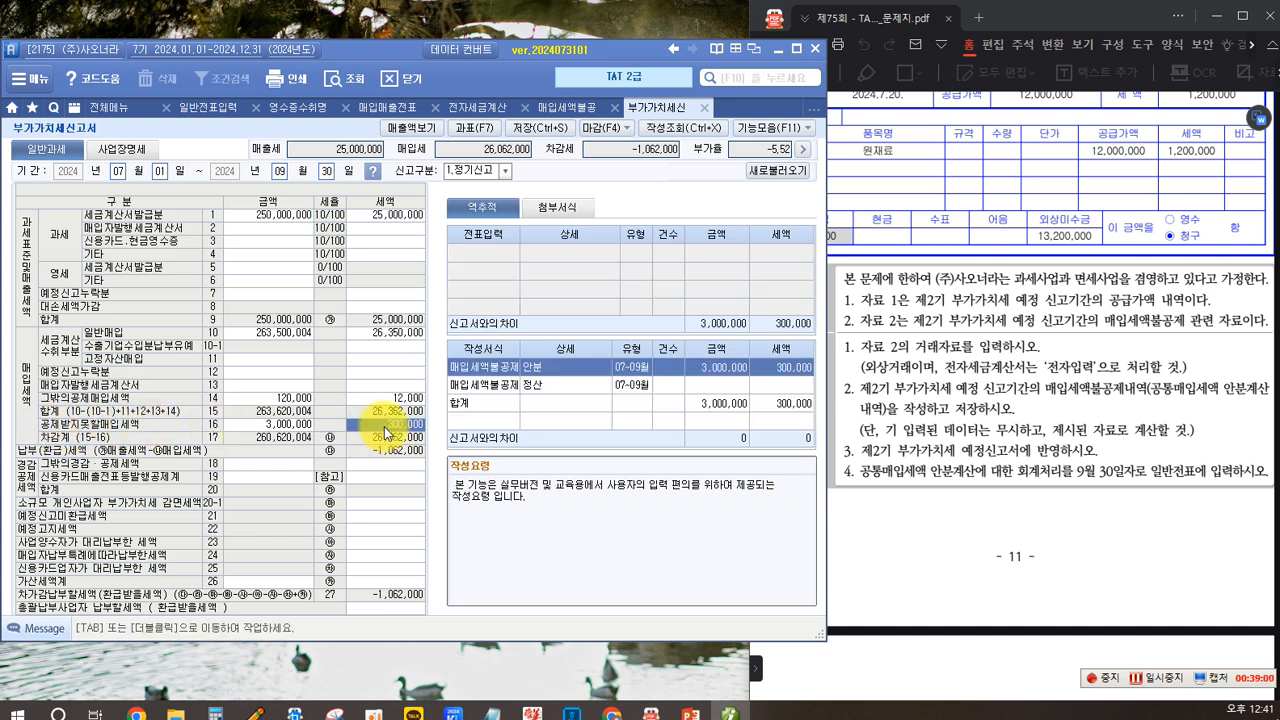
mouse_move(452, 223)
left_mouse_down()
mouse_move(457, 283)
mouse_move(586, 307)
mouse_move(352, 190)
left_mouse_up()
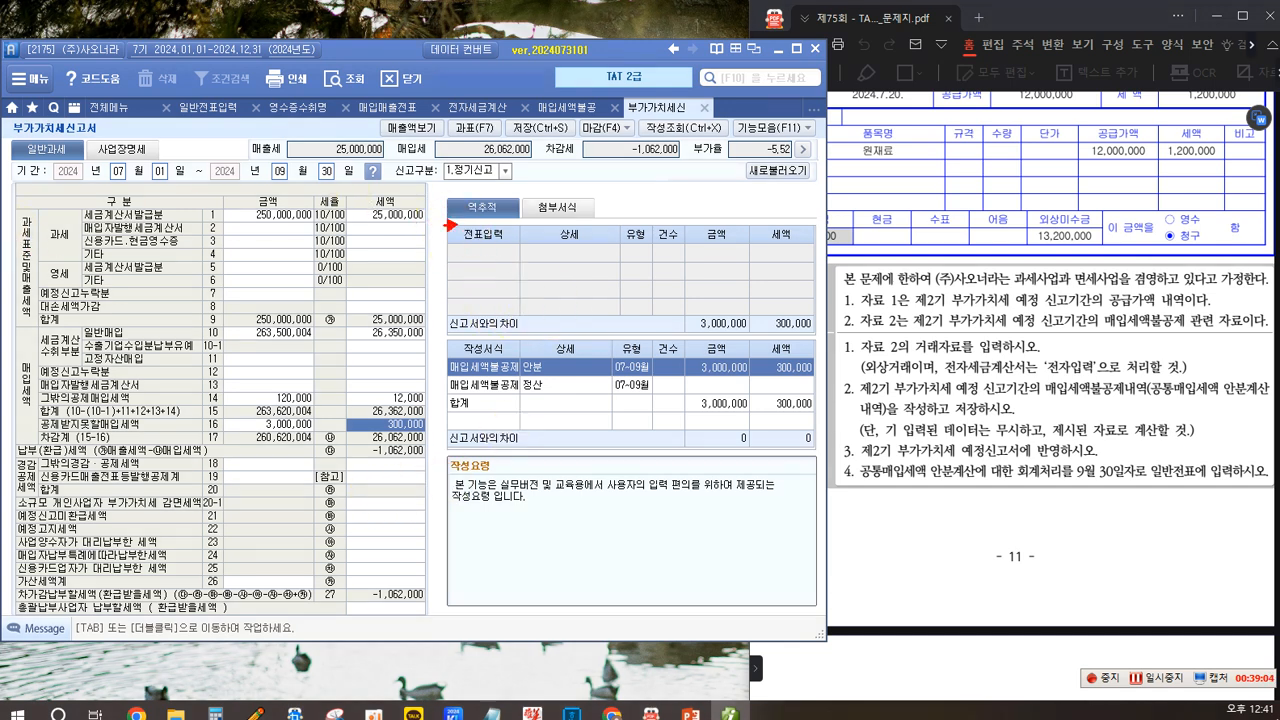
mouse_move(441, 224)
left_mouse_down()
mouse_move(648, 300)
mouse_move(816, 313)
left_mouse_up()
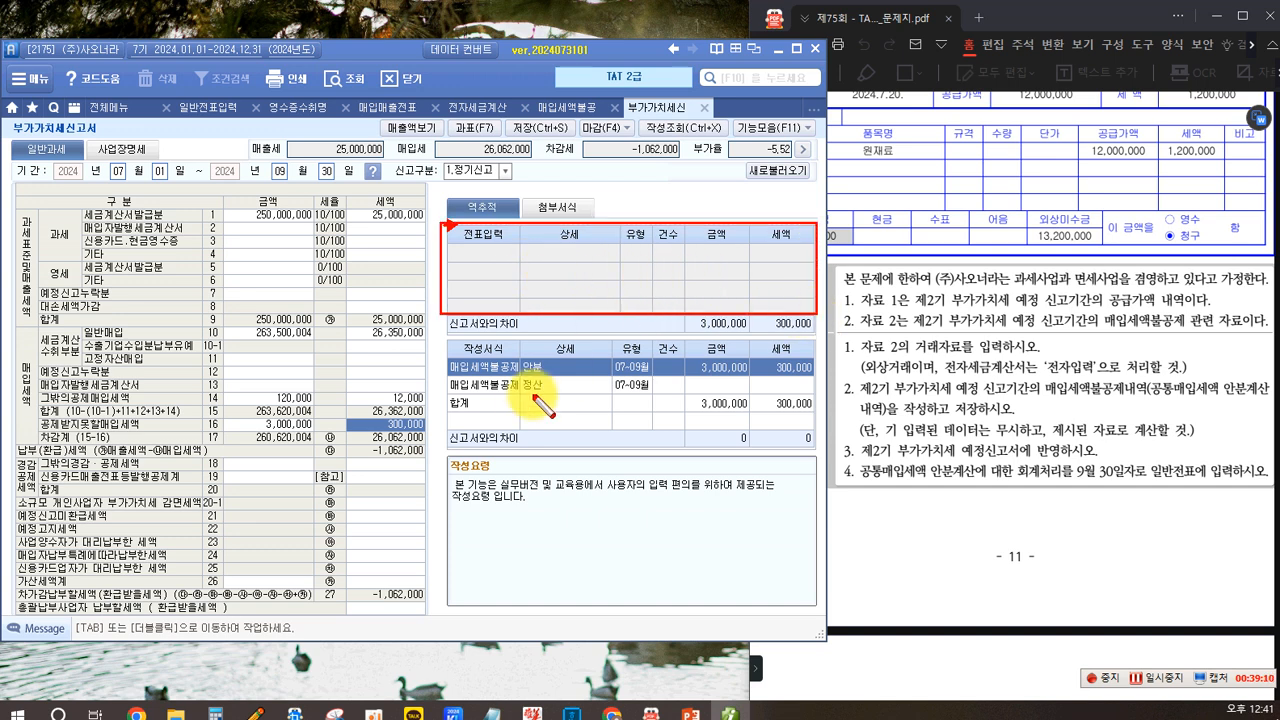
mouse_move(448, 360)
left_mouse_down()
mouse_move(455, 400)
mouse_move(745, 452)
mouse_move(818, 450)
left_mouse_up()
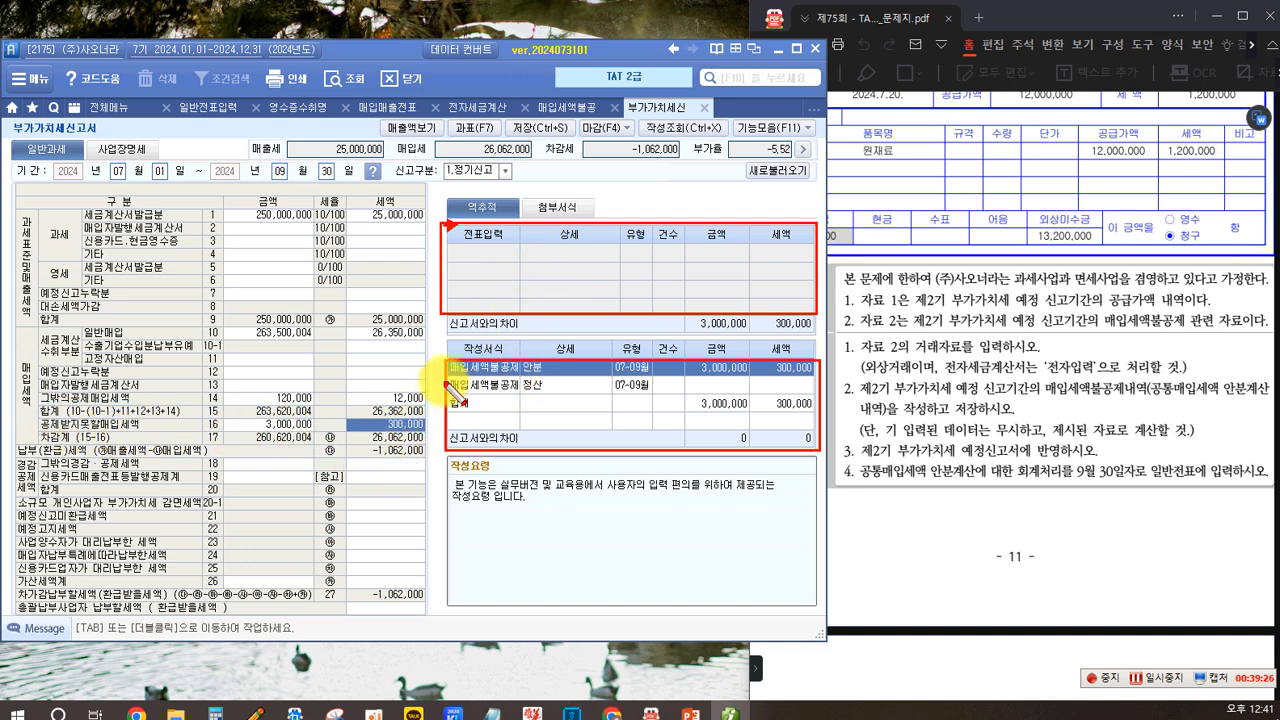
left_click_drag(450, 361, 519, 390)
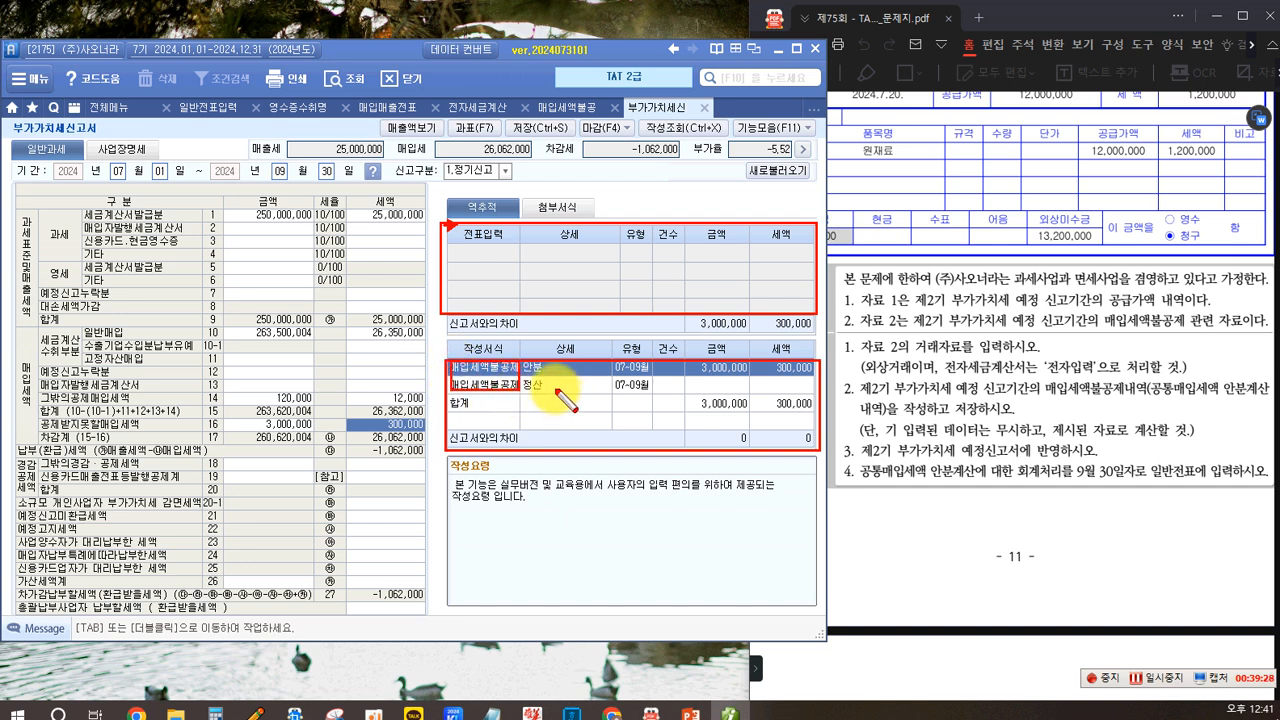
left_click_drag(687, 361, 812, 377)
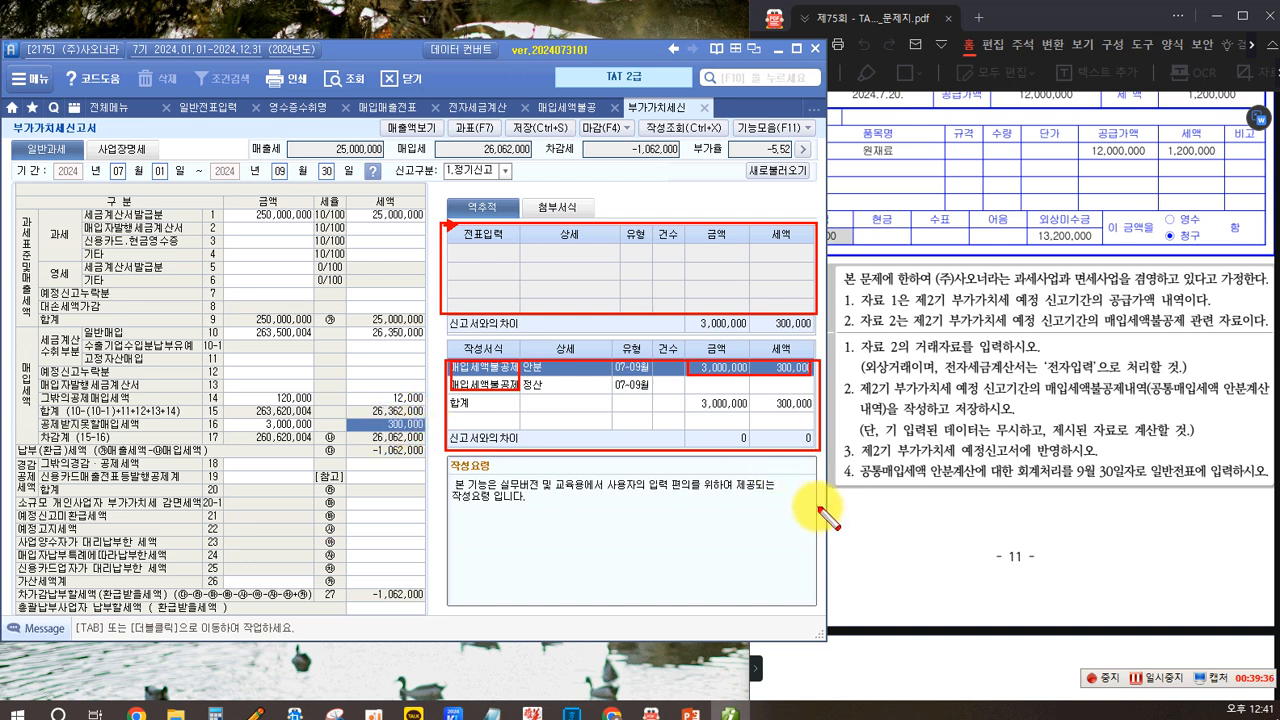
key("Escape")
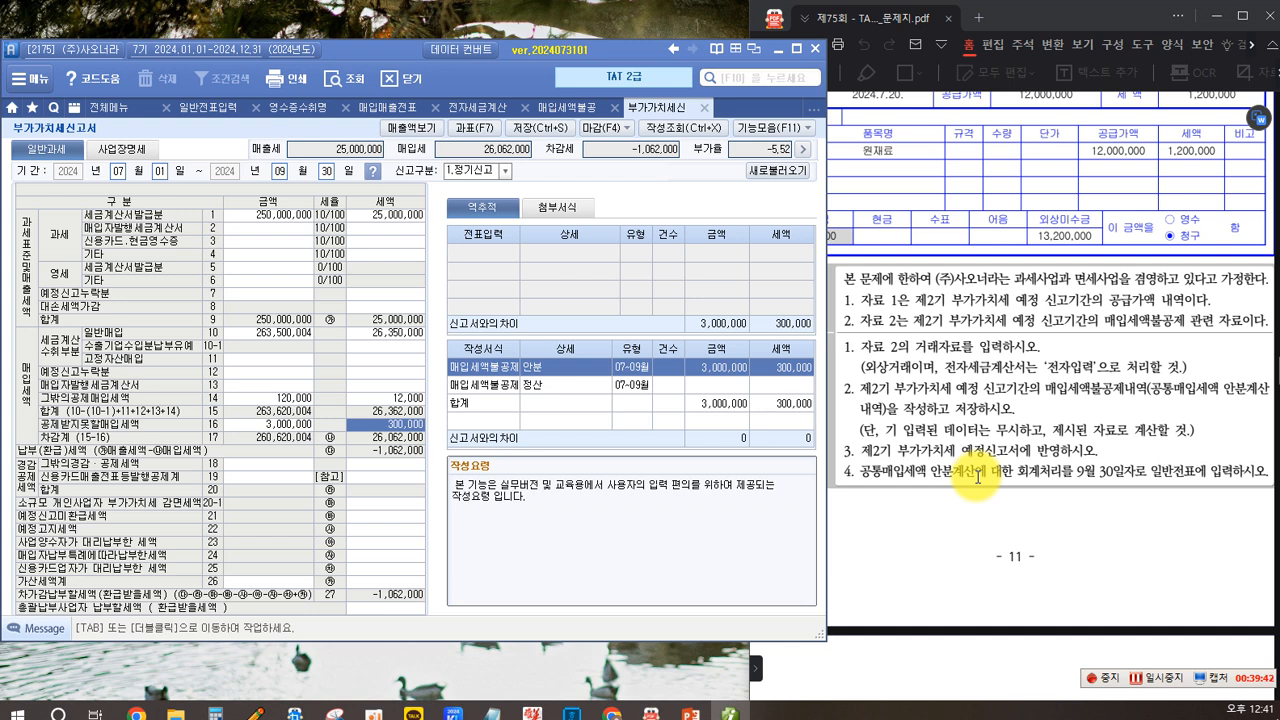
- Open general journal entry and set the date to September 30, 2024
left_click_drag(1018, 470, 1124, 470)
left_click(1213, 481)
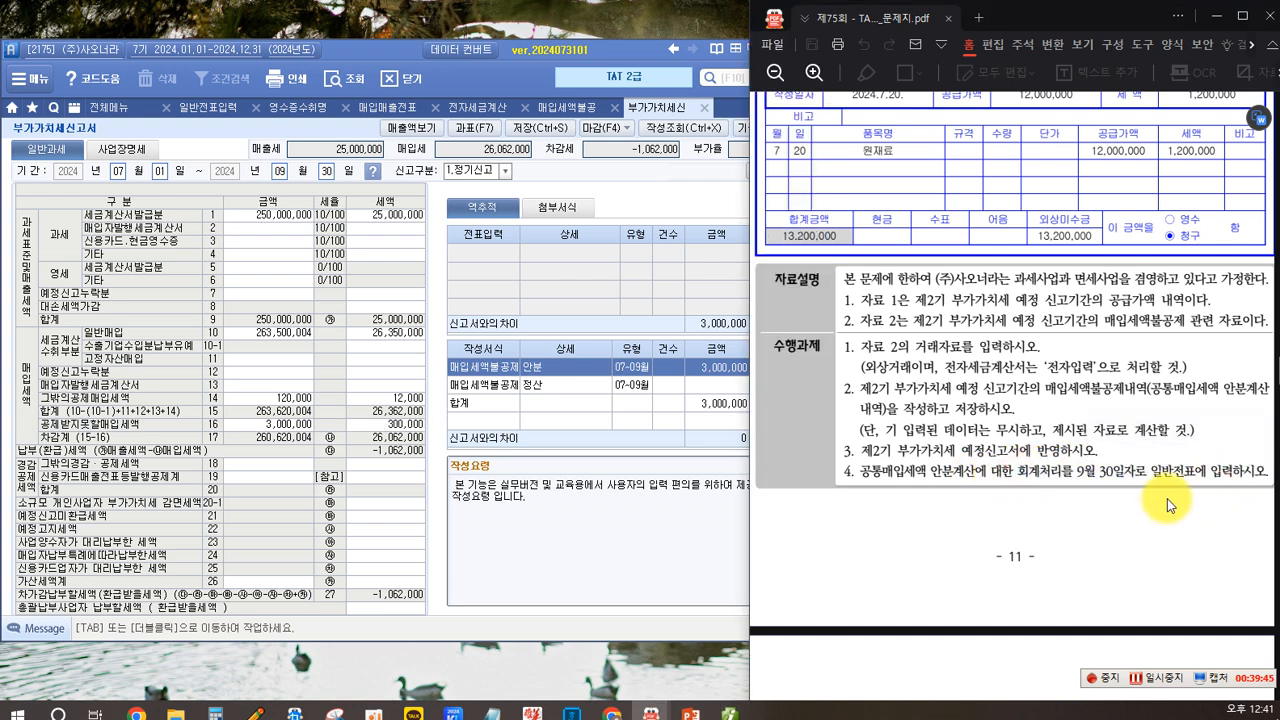
left_click(540, 490)
left_click(215, 107)
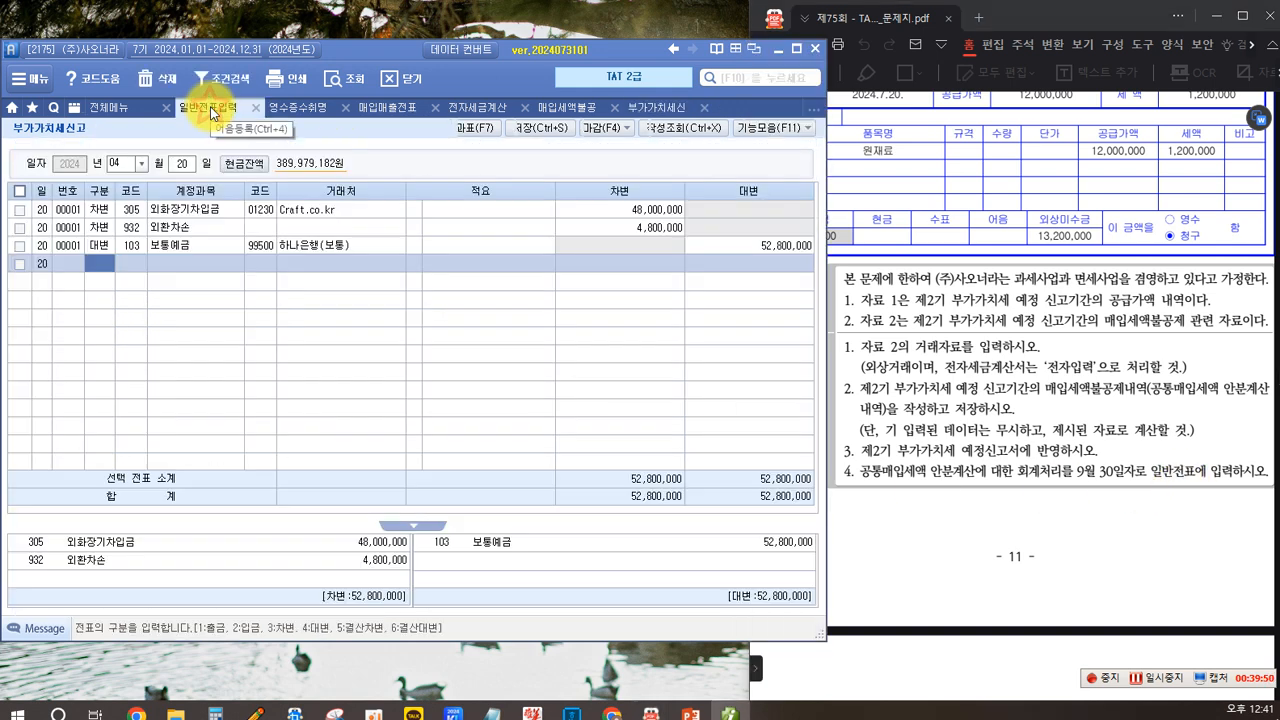
left_click(140, 164)
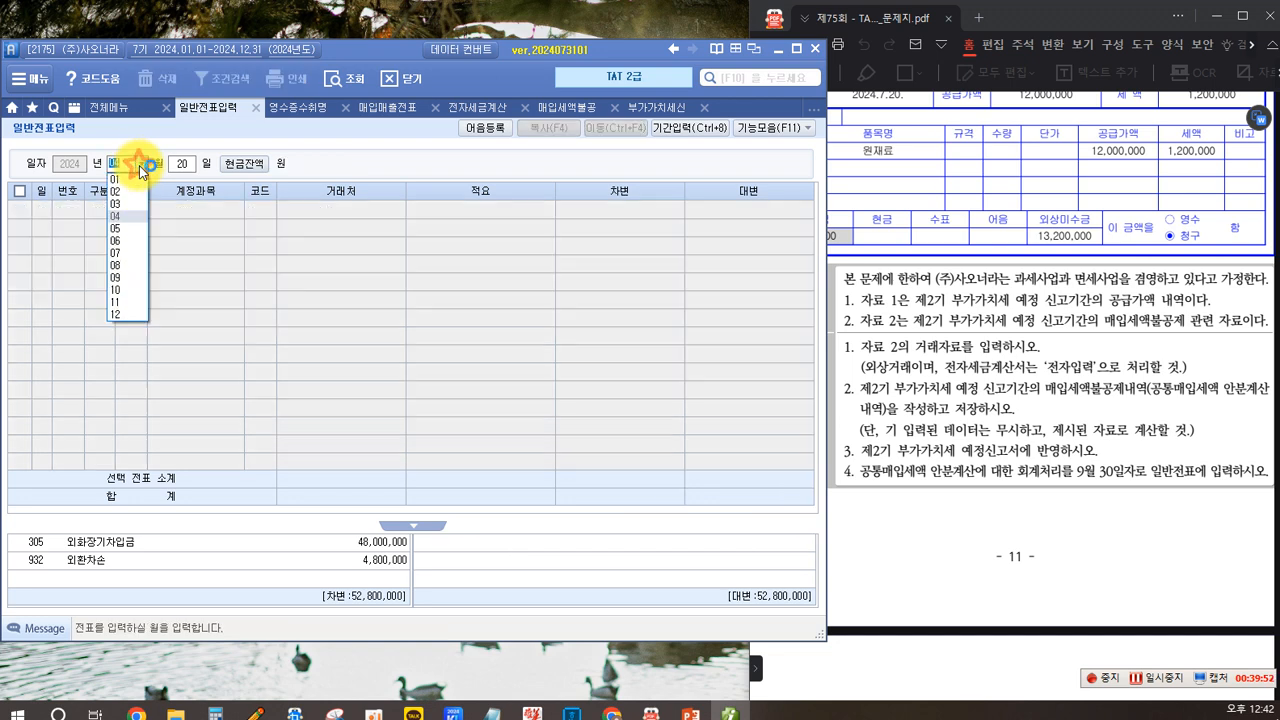
left_click(119, 277)
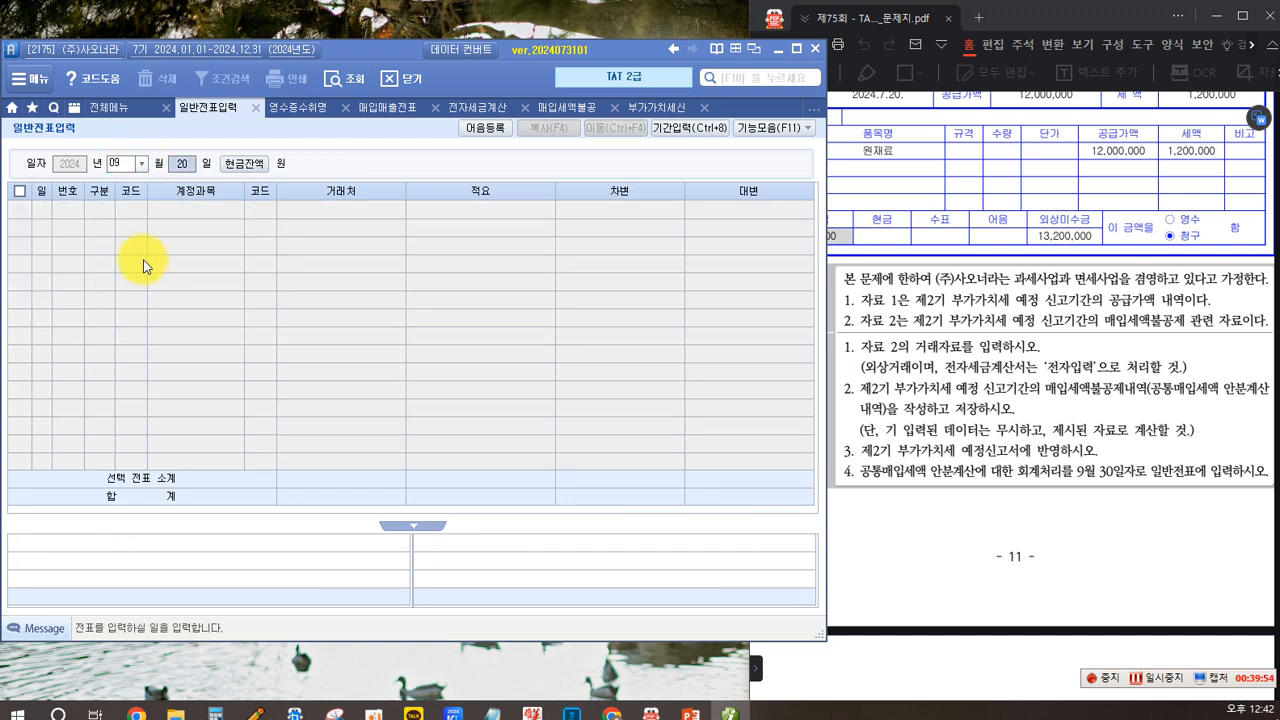
type("30")
key("Return")
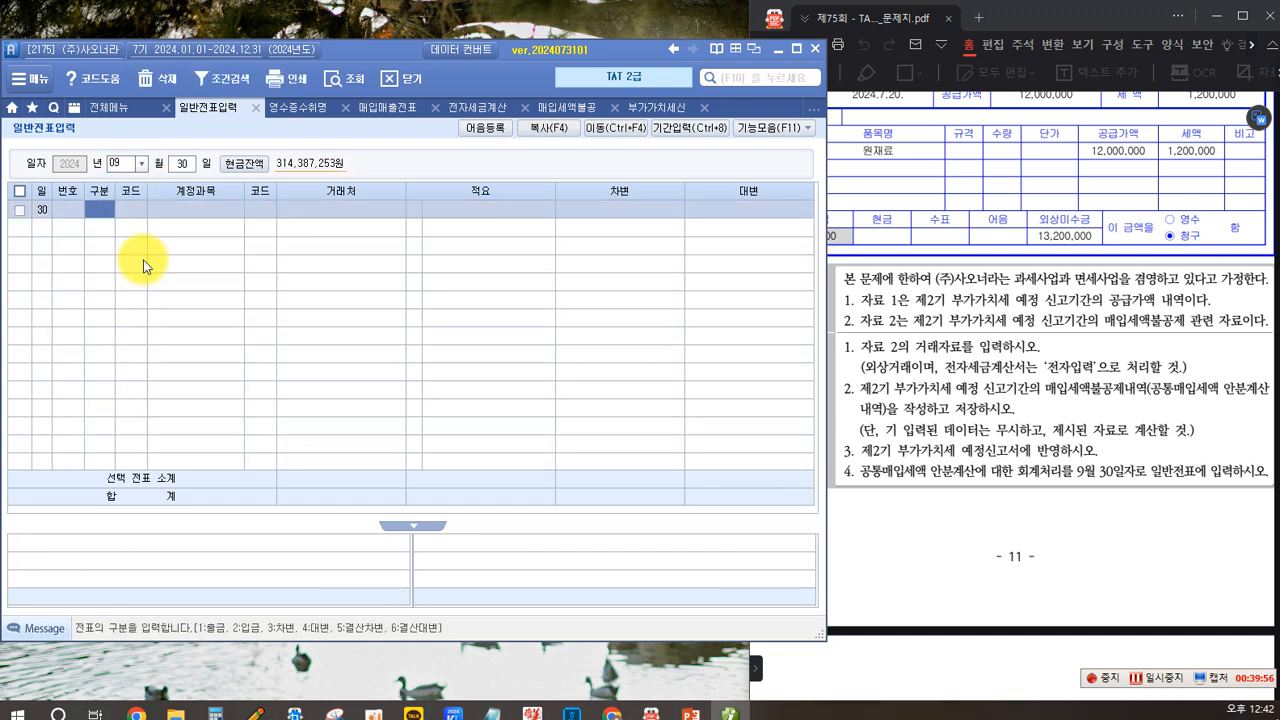
- Enter a debit line to account 153 원재료 for 300,000
type("3")
key("F2")
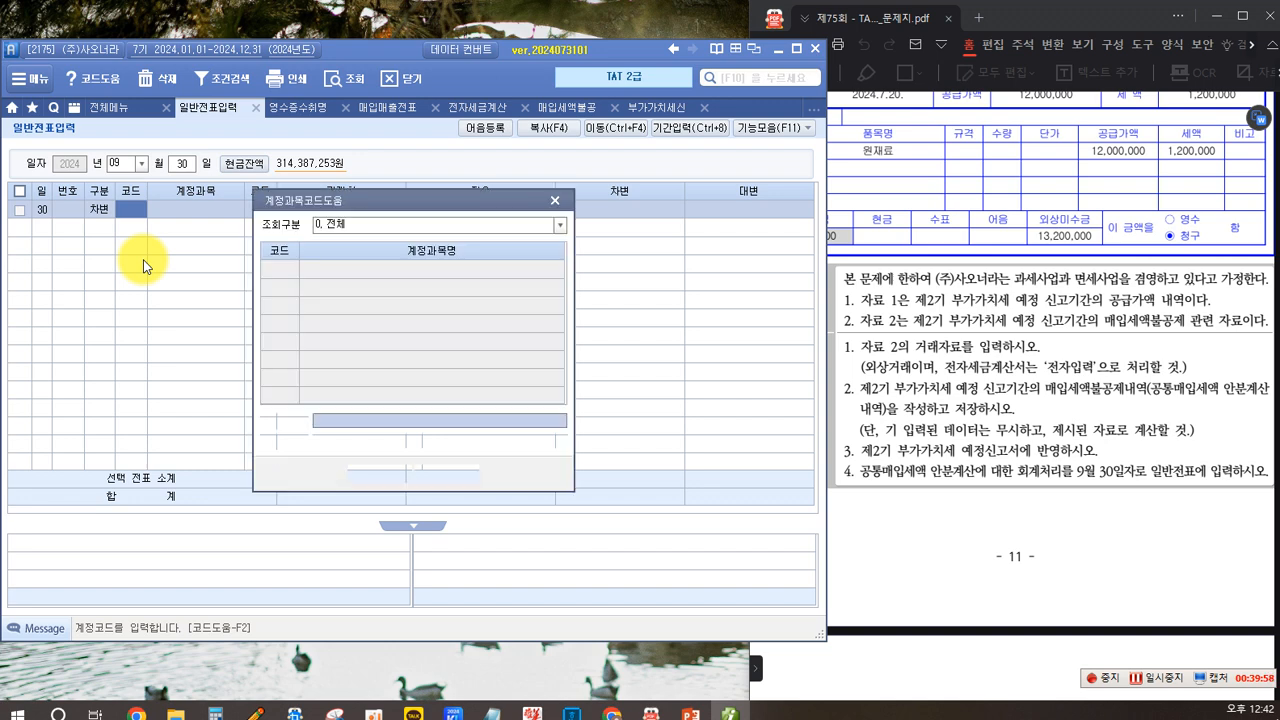
type("원재")
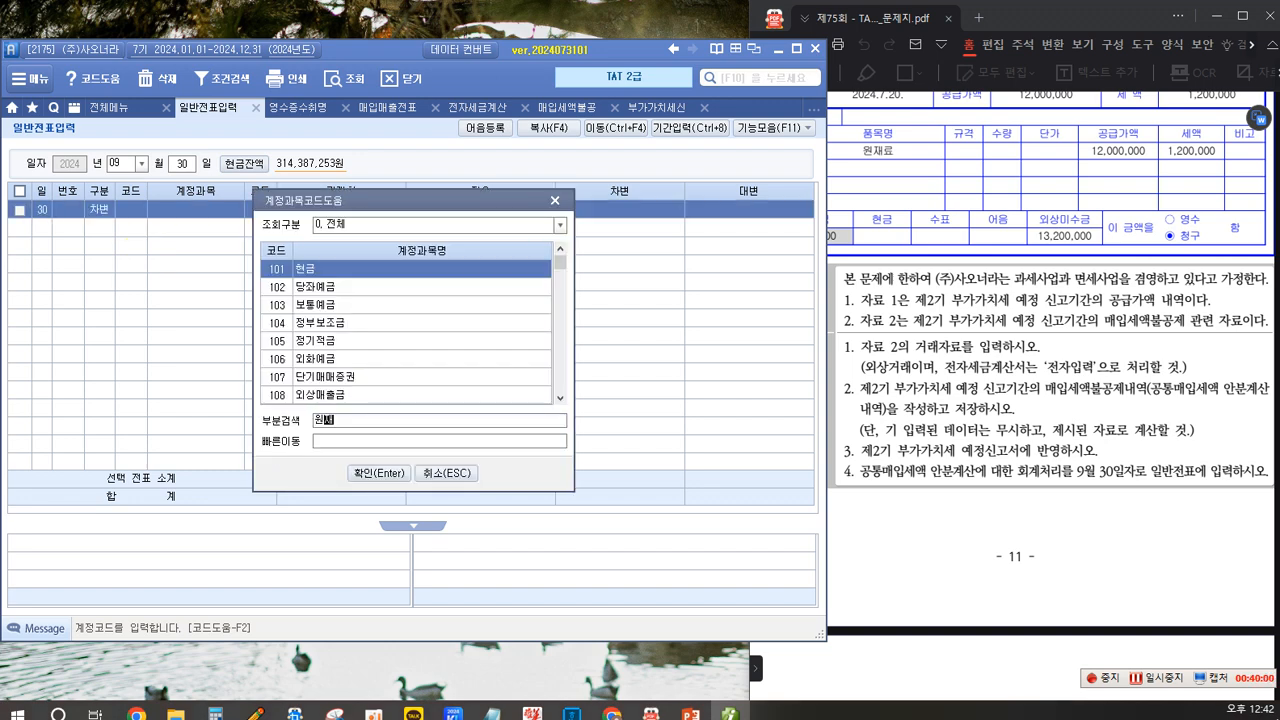
key("Return")
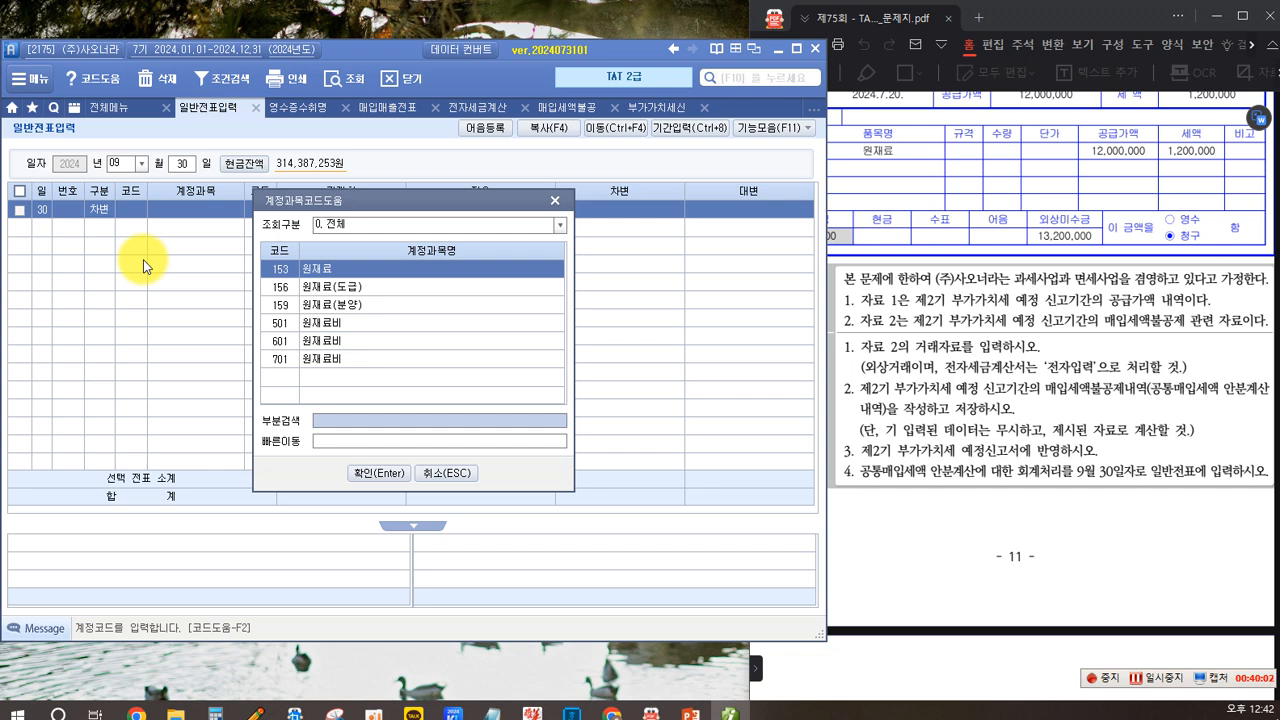
key("Return")
key("Return")
key("Return")
key("Return")
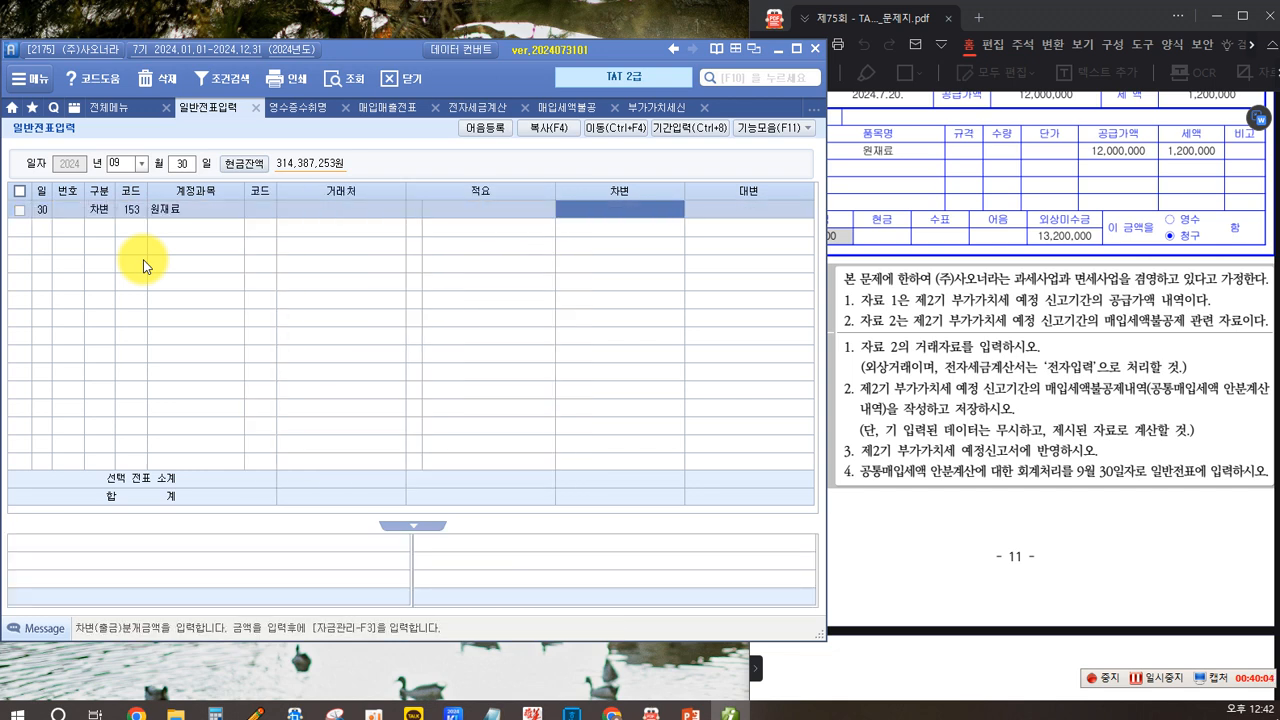
type("3")
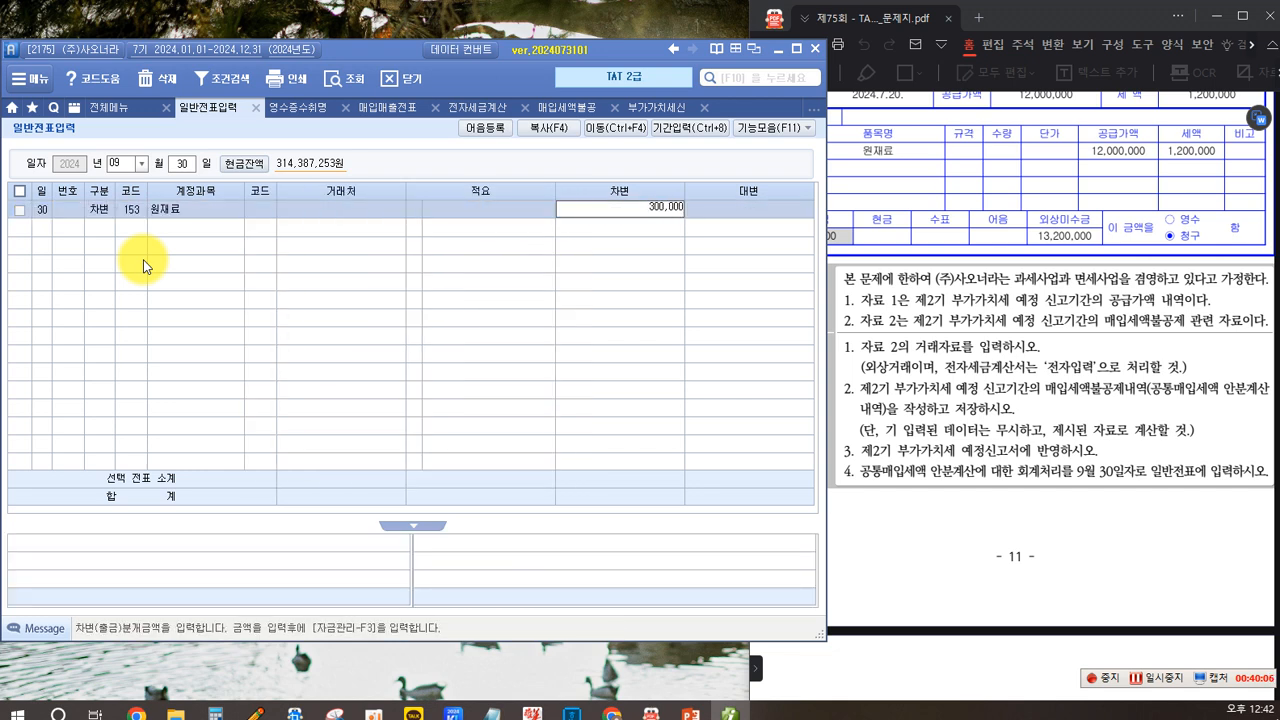
type("00,000")
key("Return")
- Enter a credit line to account 135 부가세대급금 for 300,000
type("4")
key("Return")
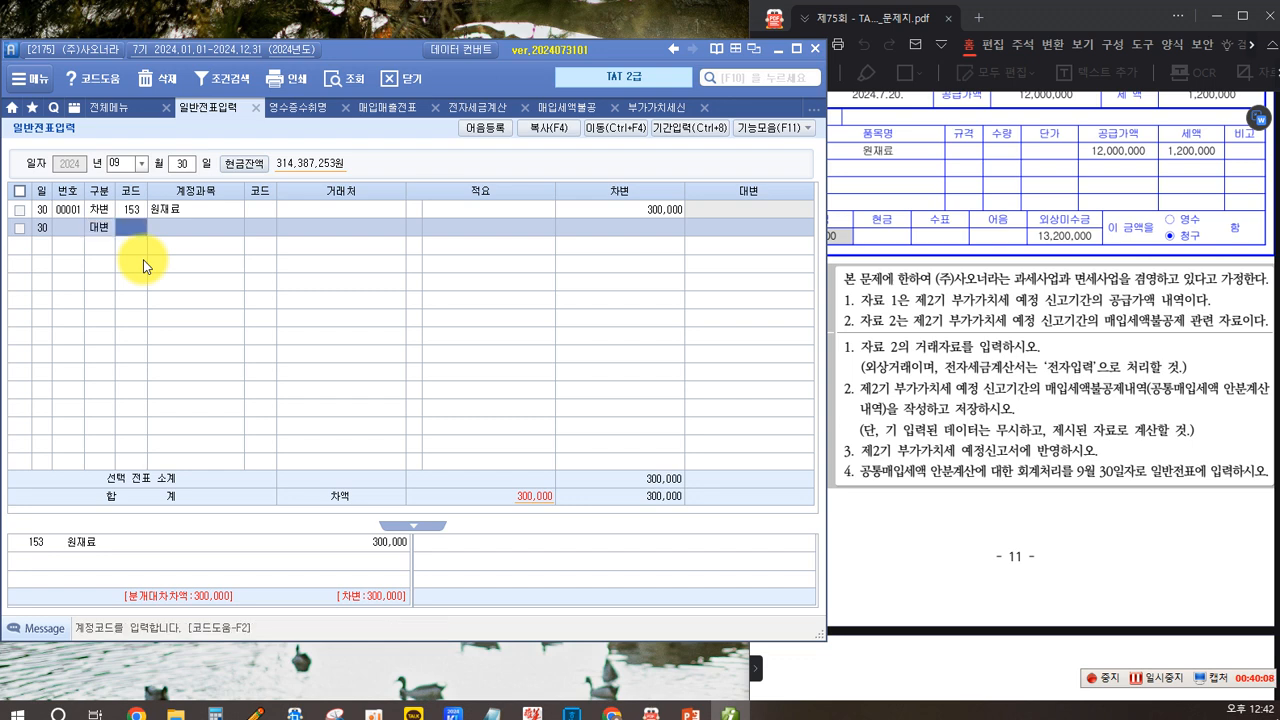
key("F2")
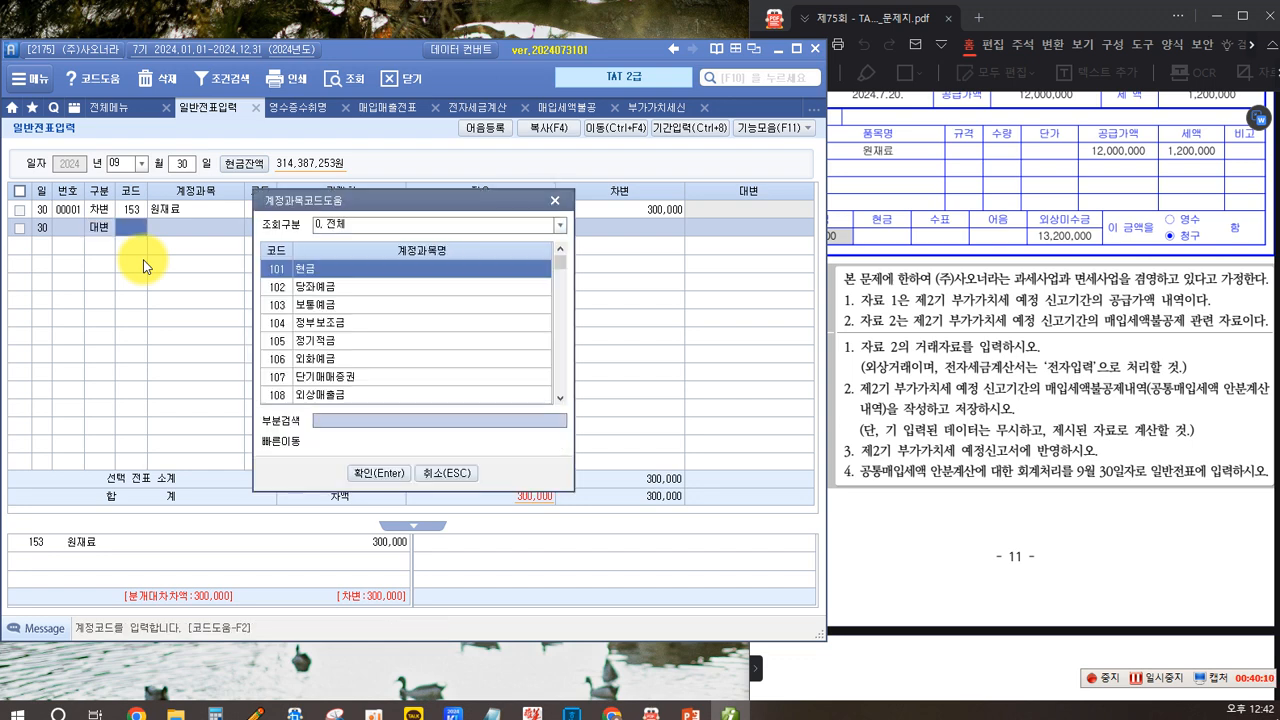
type("부가세대")
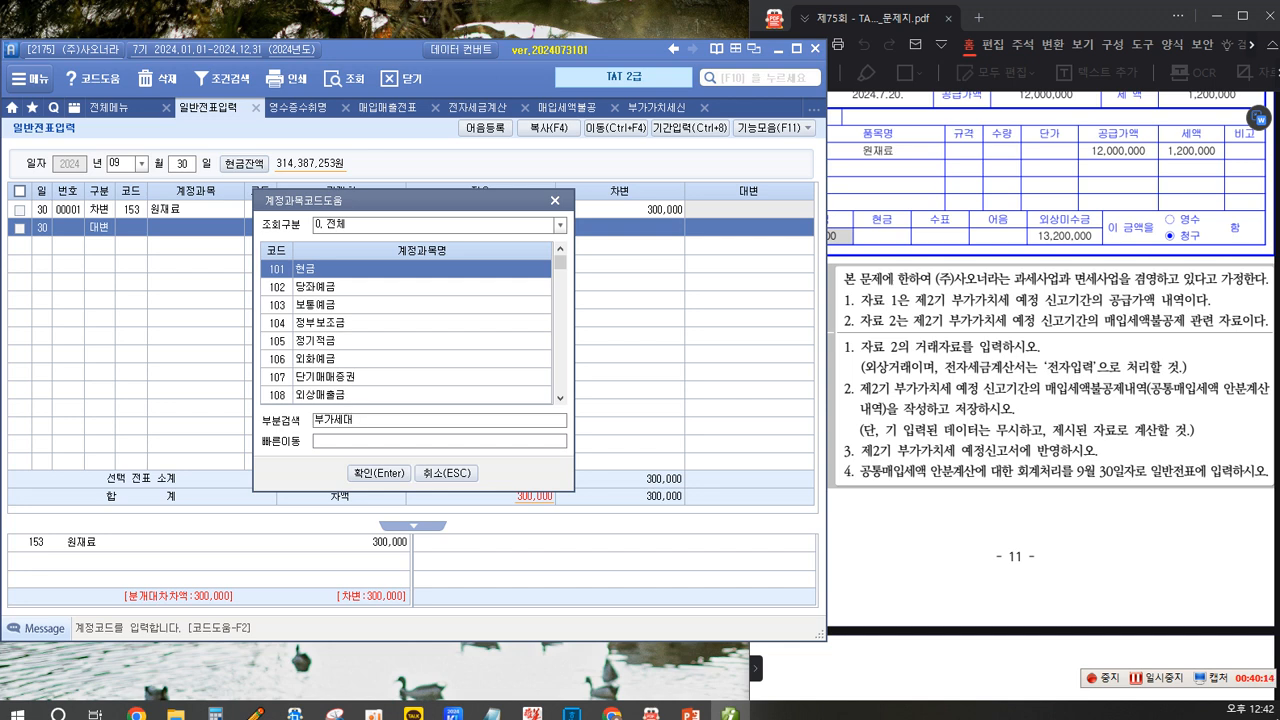
key("Return")
key("Return")
key("Return")
key("Return")
key("Return")
type("300")
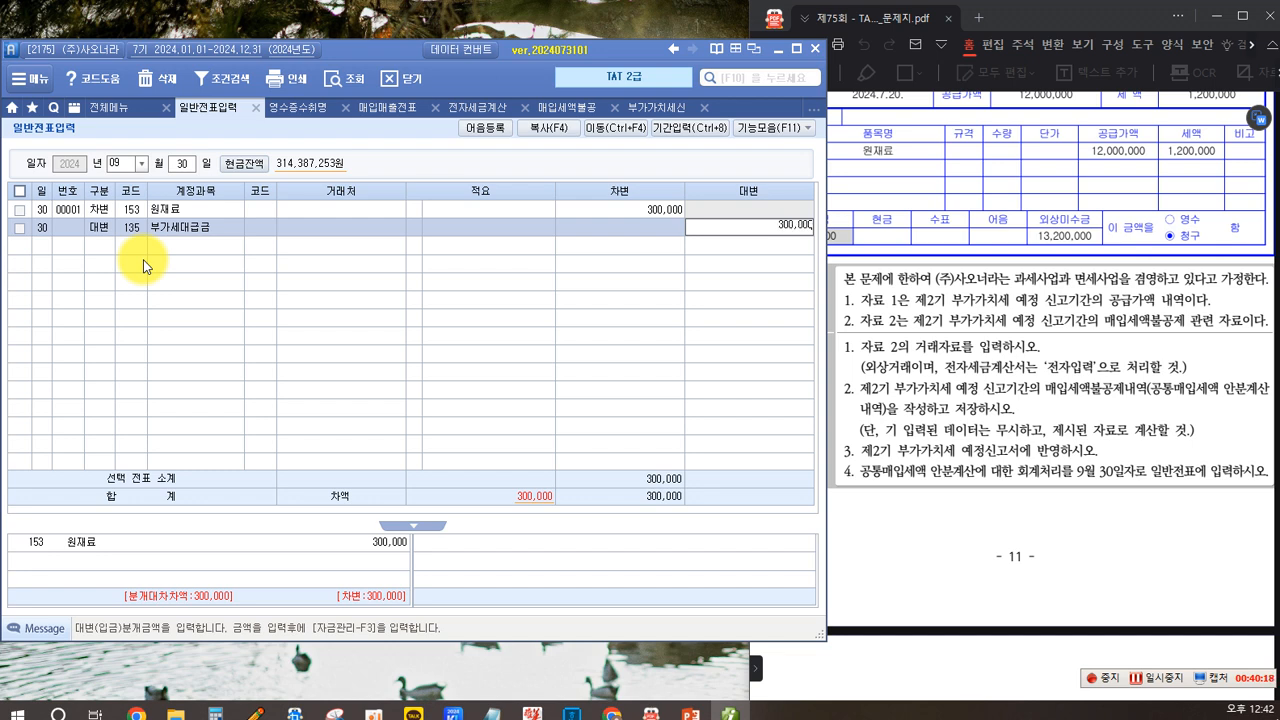
key("Return")
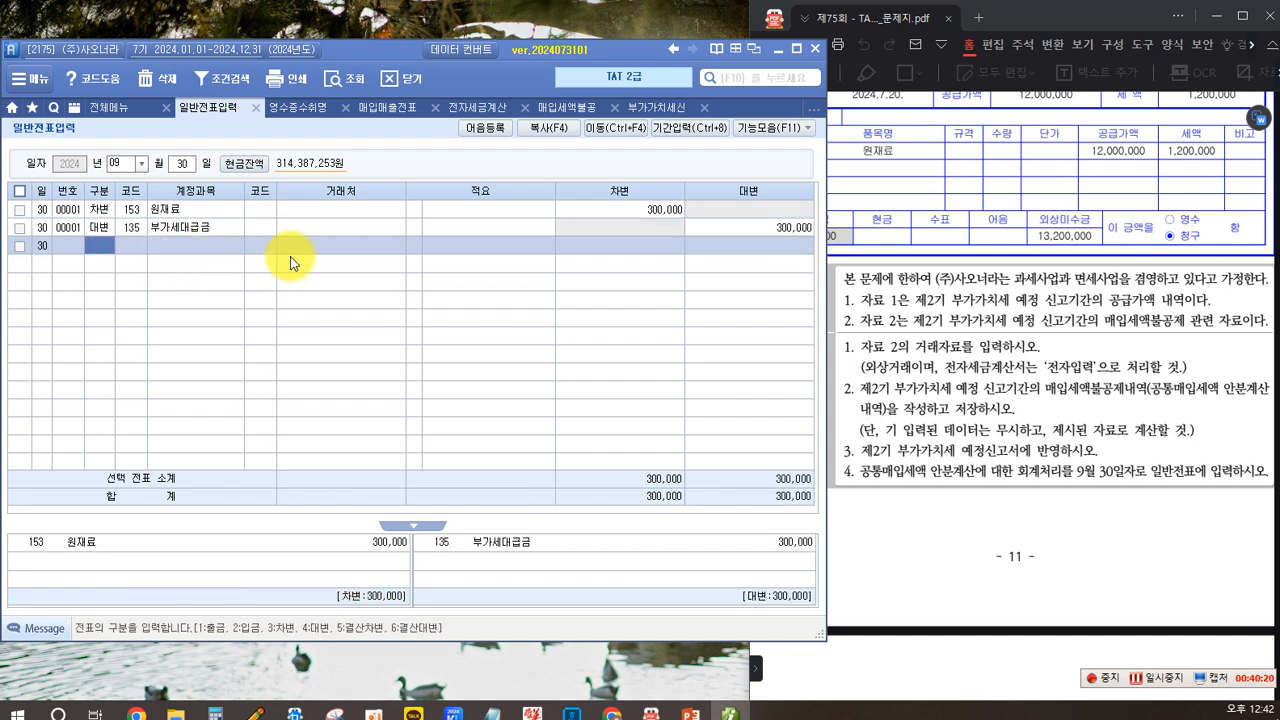
left_click(316, 209)
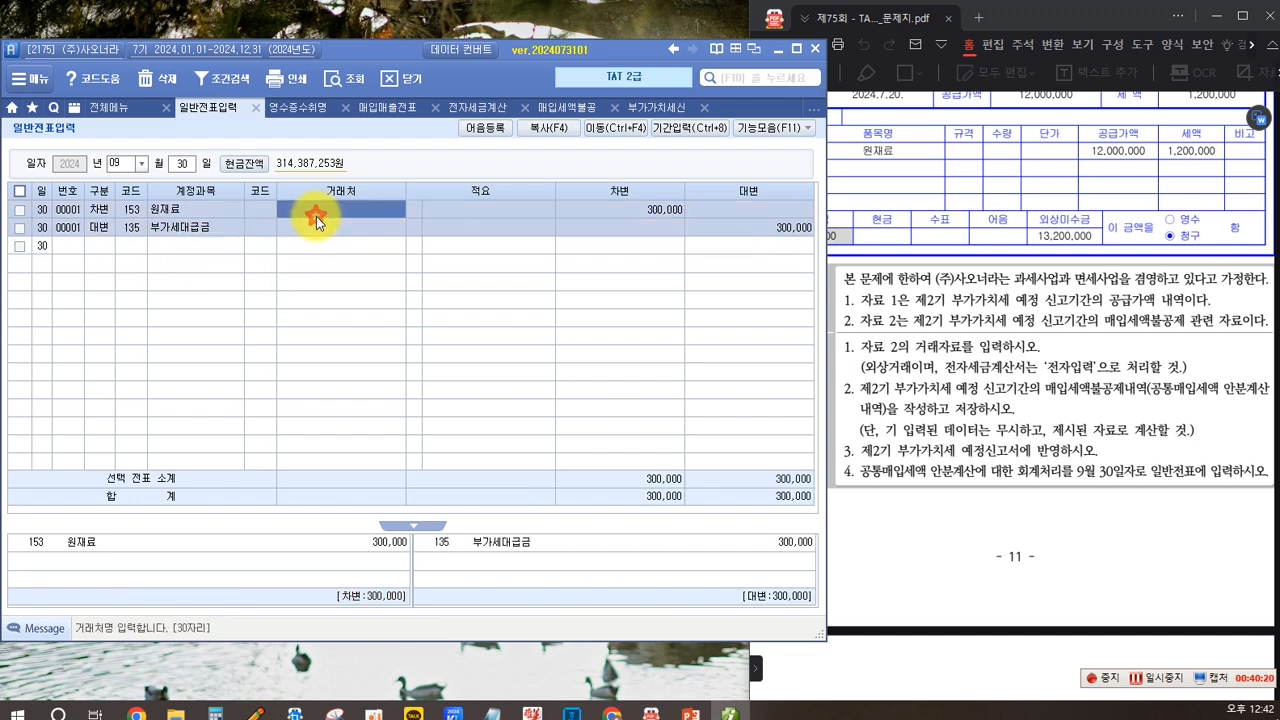
left_click(1108, 500)
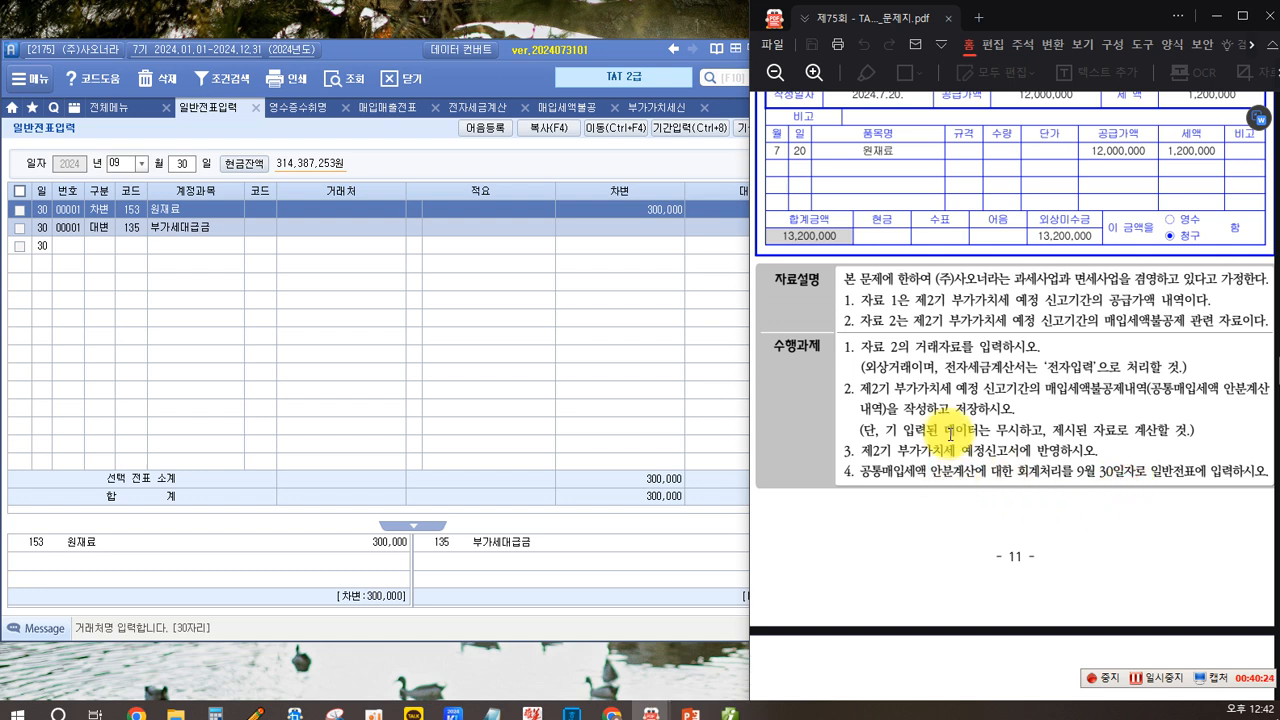
scroll(945, 430, "up", 4)
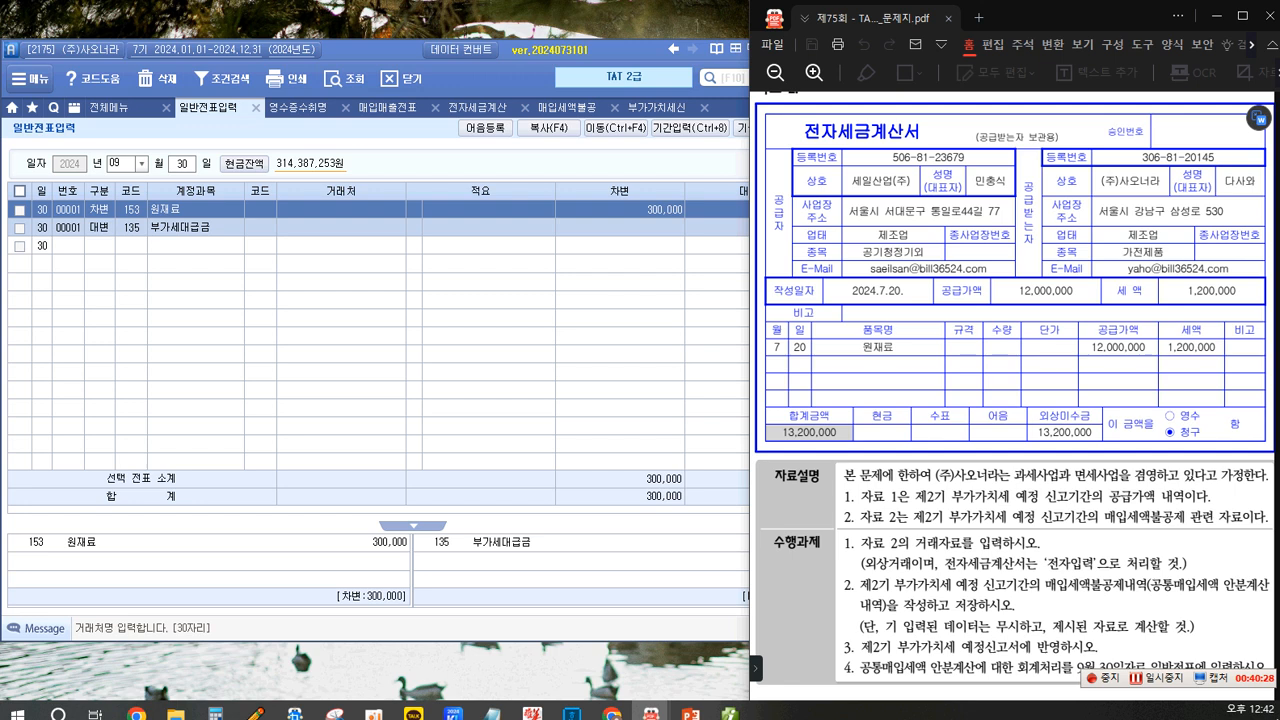
left_click(130, 301)
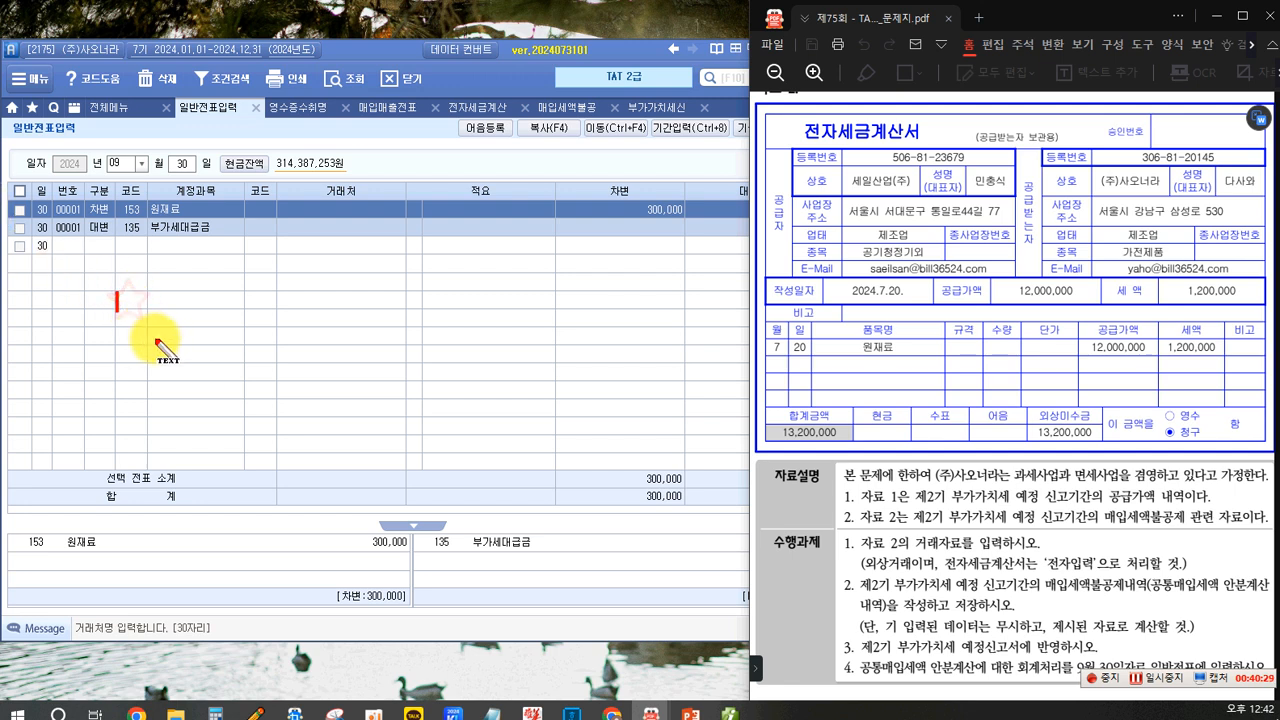
type("1.")
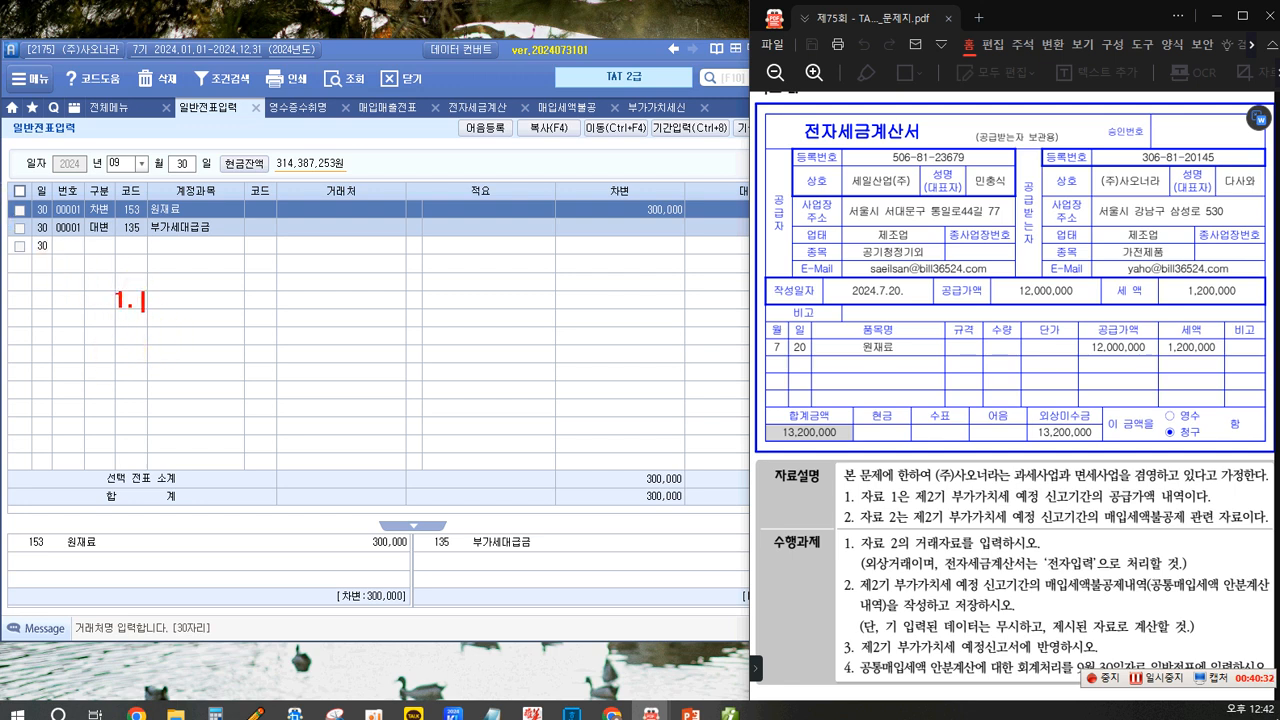
type(" 거래자료입")
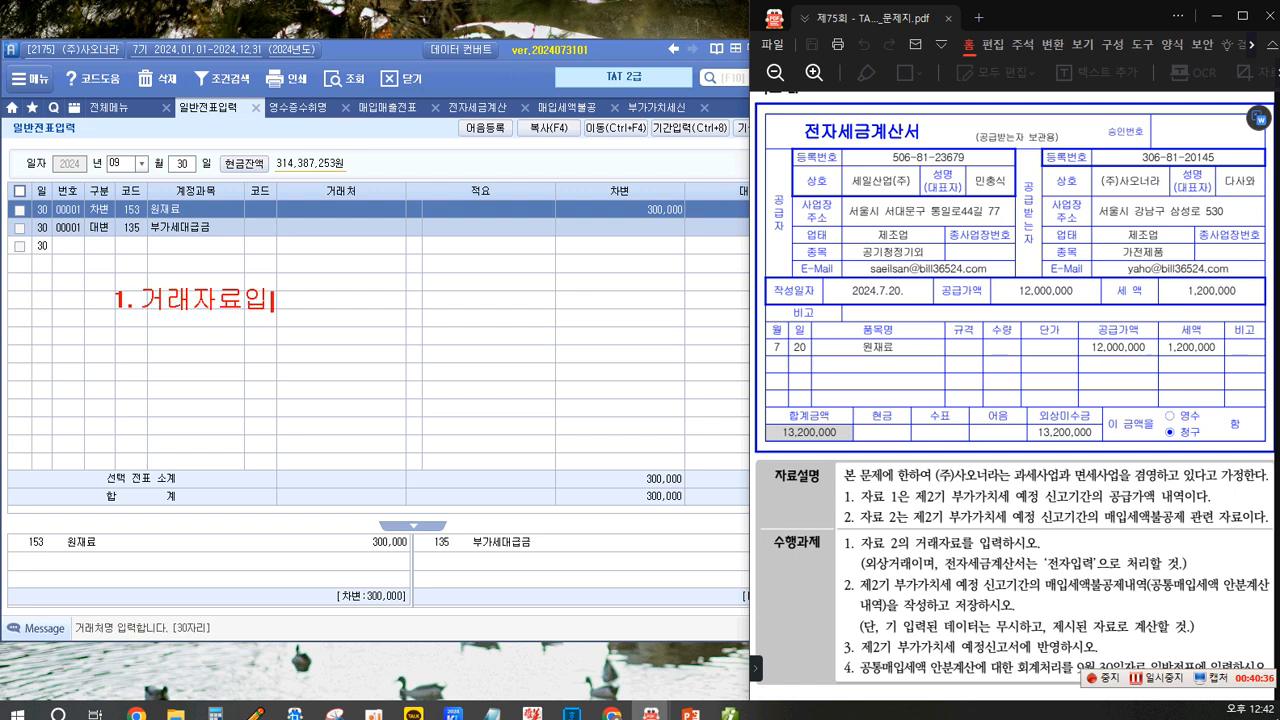
type("력 .")
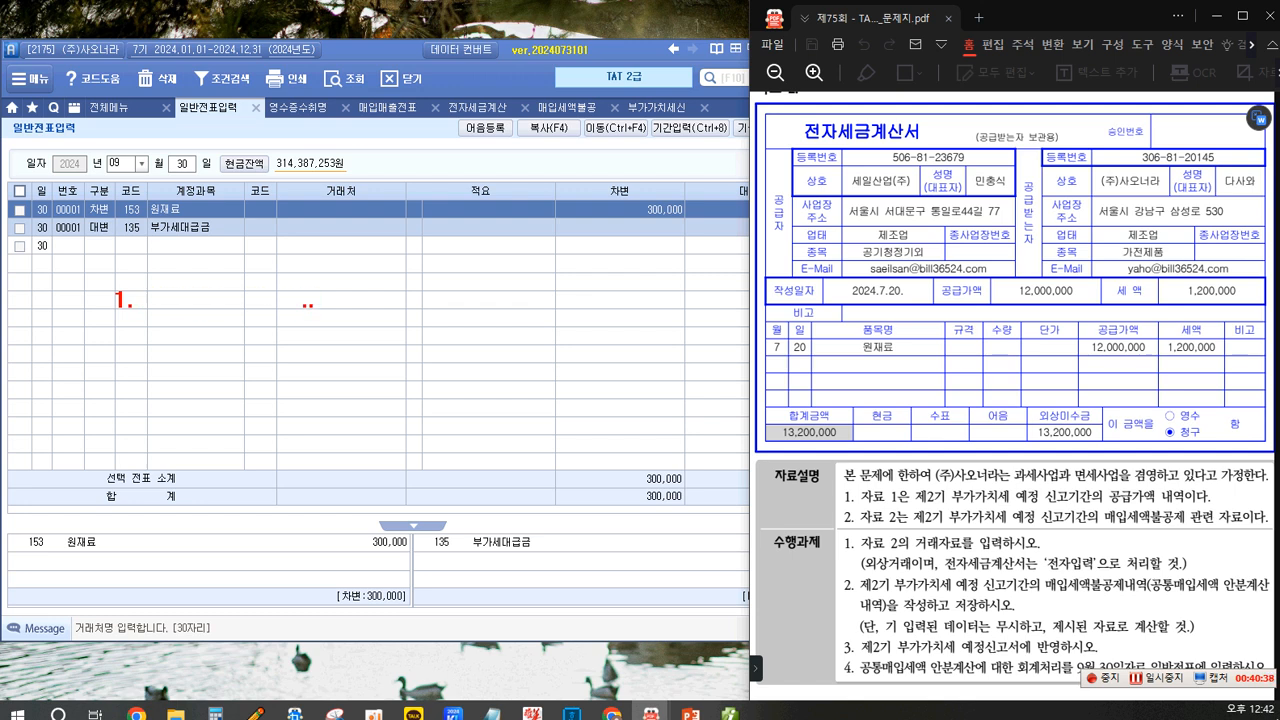
type(".. 매입매출전")
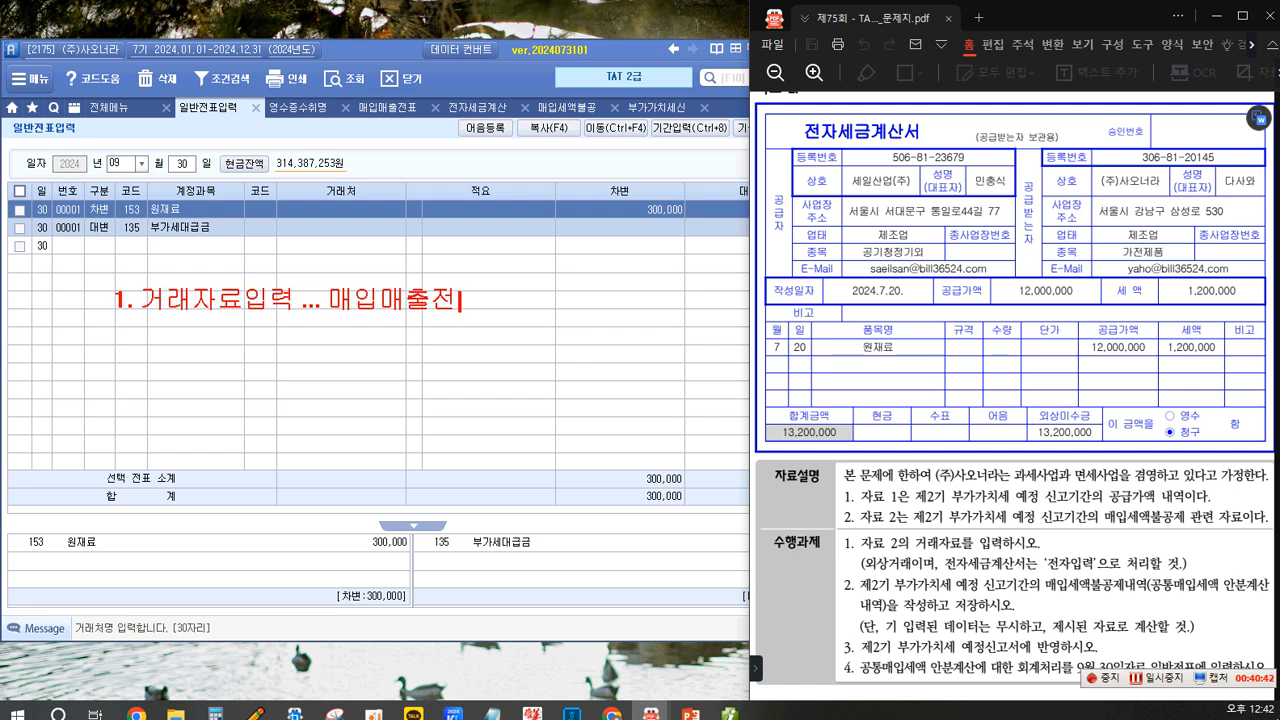
type("표 입ㄹㅕㄱ")
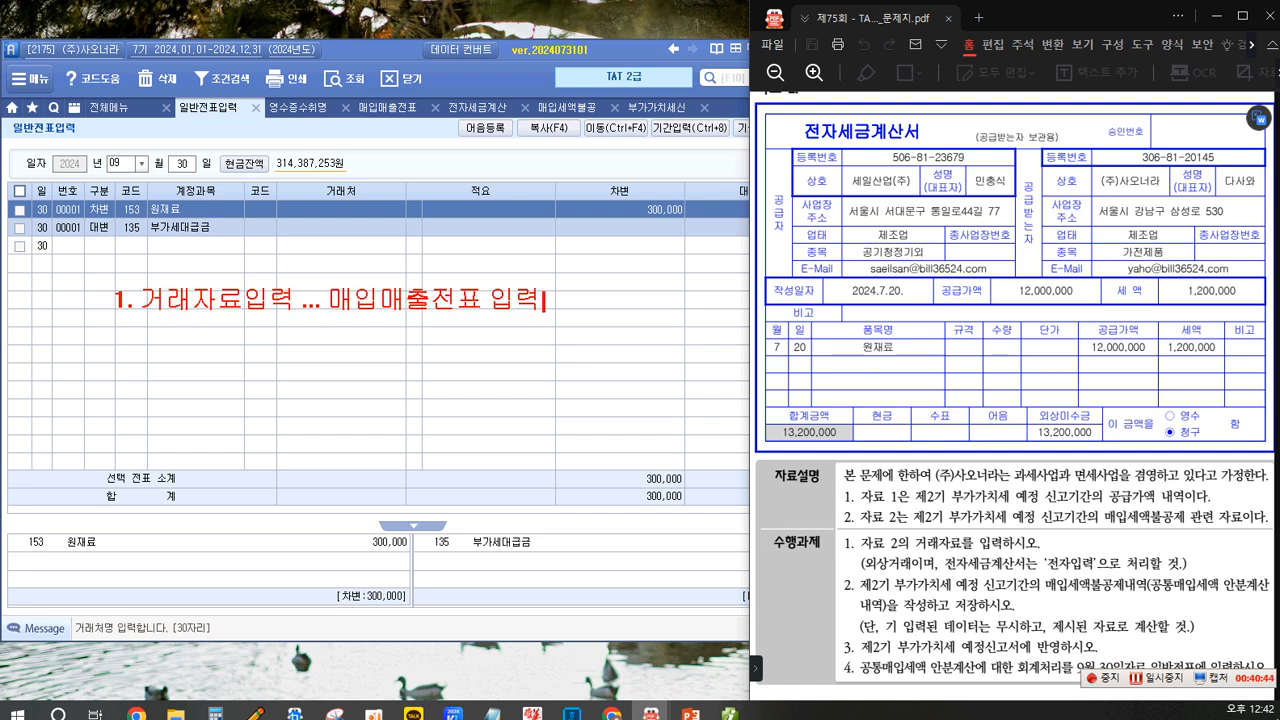
key("Return")
type("2. 부가가치세")
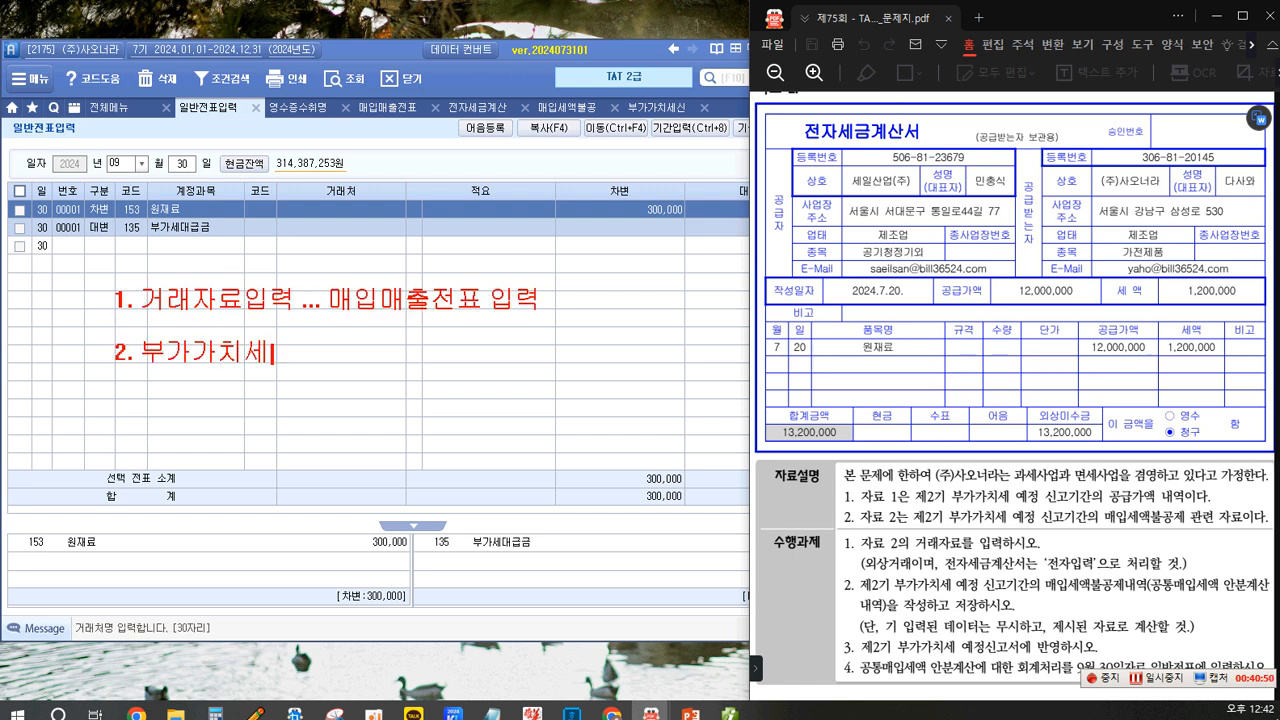
type(" 첨부서")
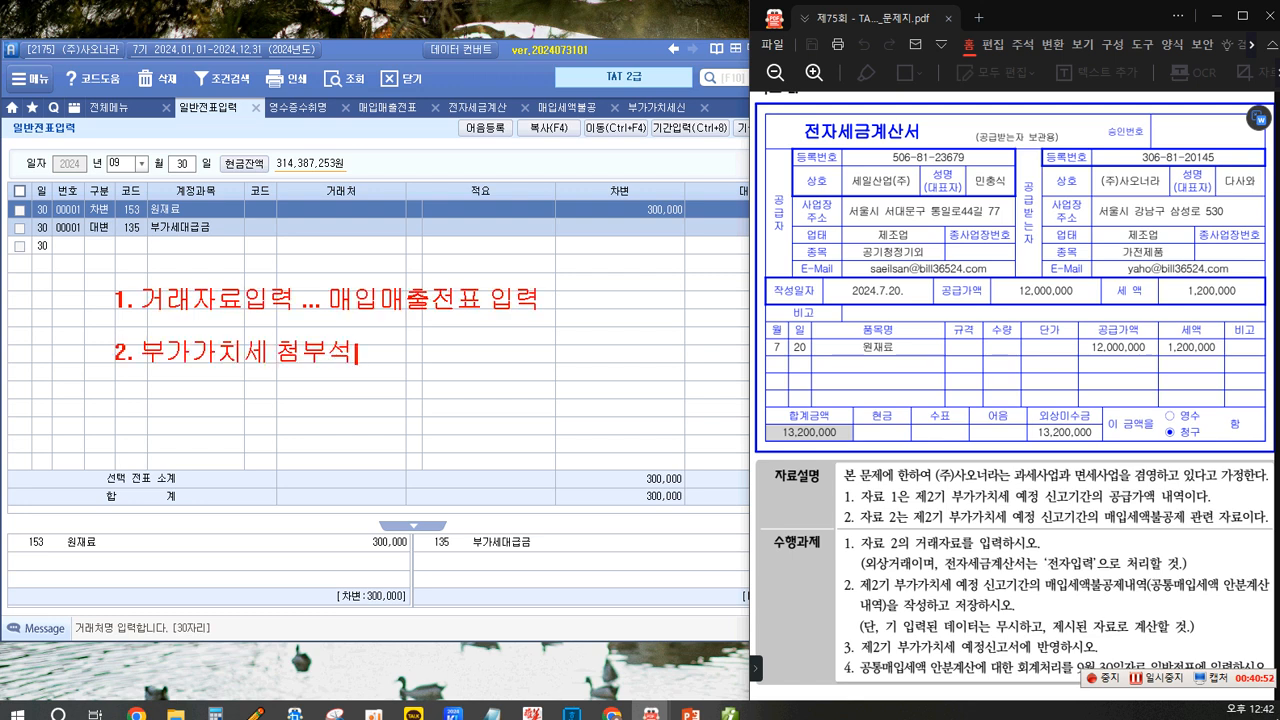
key("BackSpace")
type("류 작")
key("Escape")
type("성...")
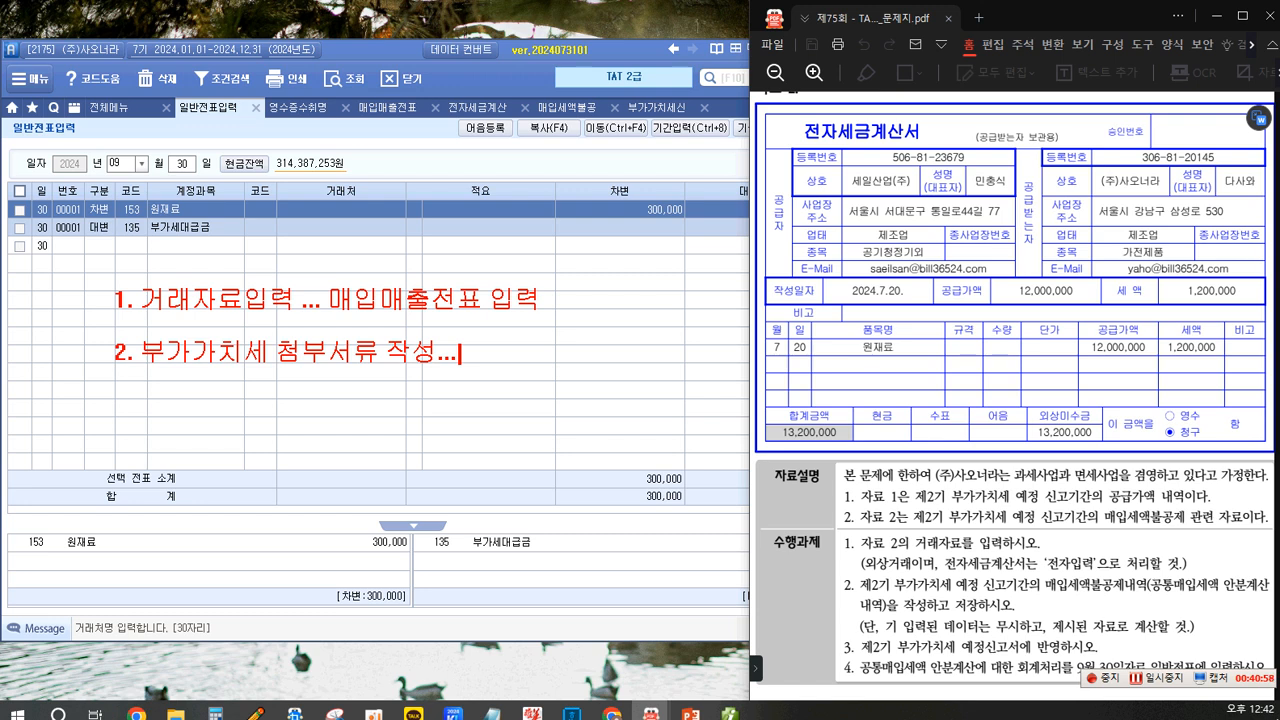
key("Return")
type("3. 북")
type("가")
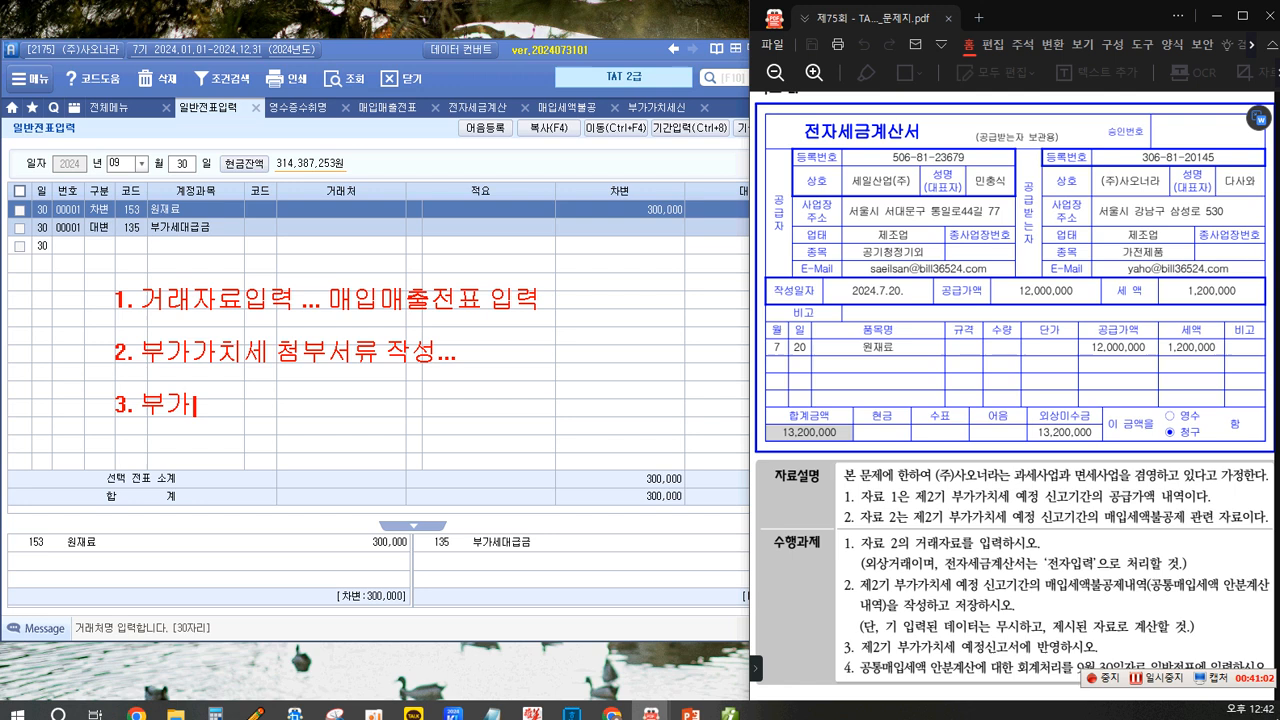
type("가치세")
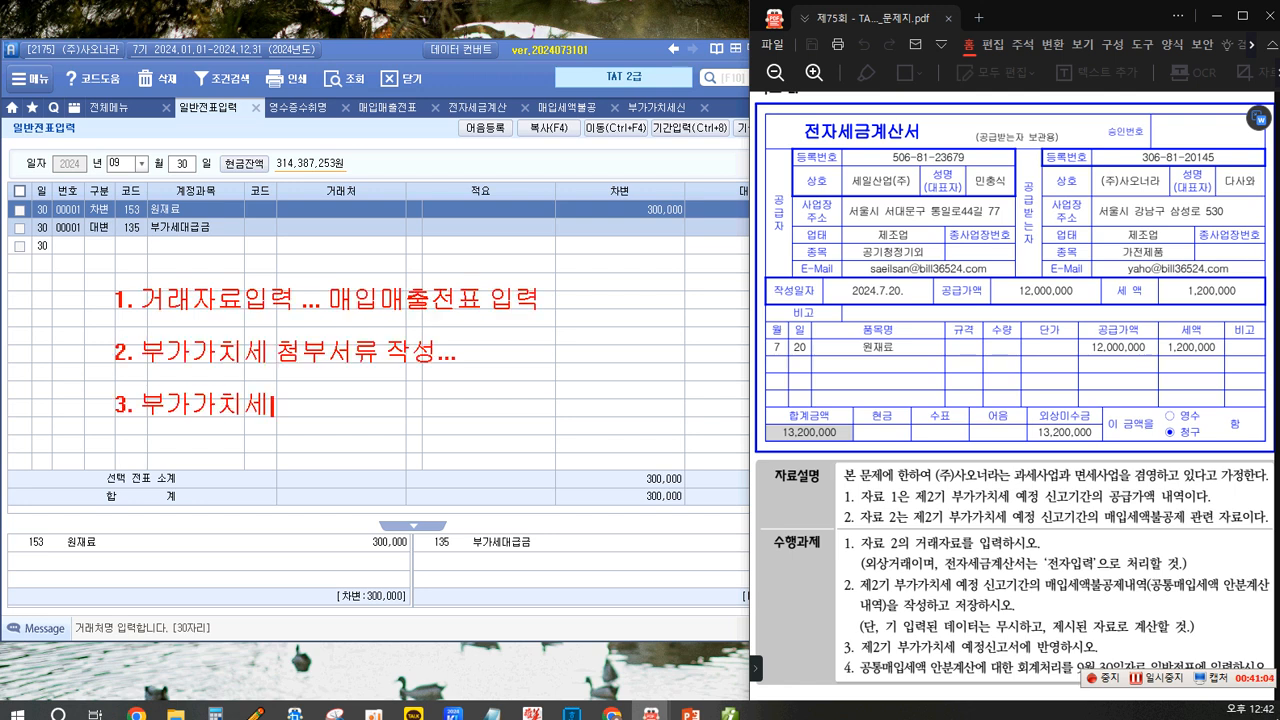
type("신고서 반ㅇ")
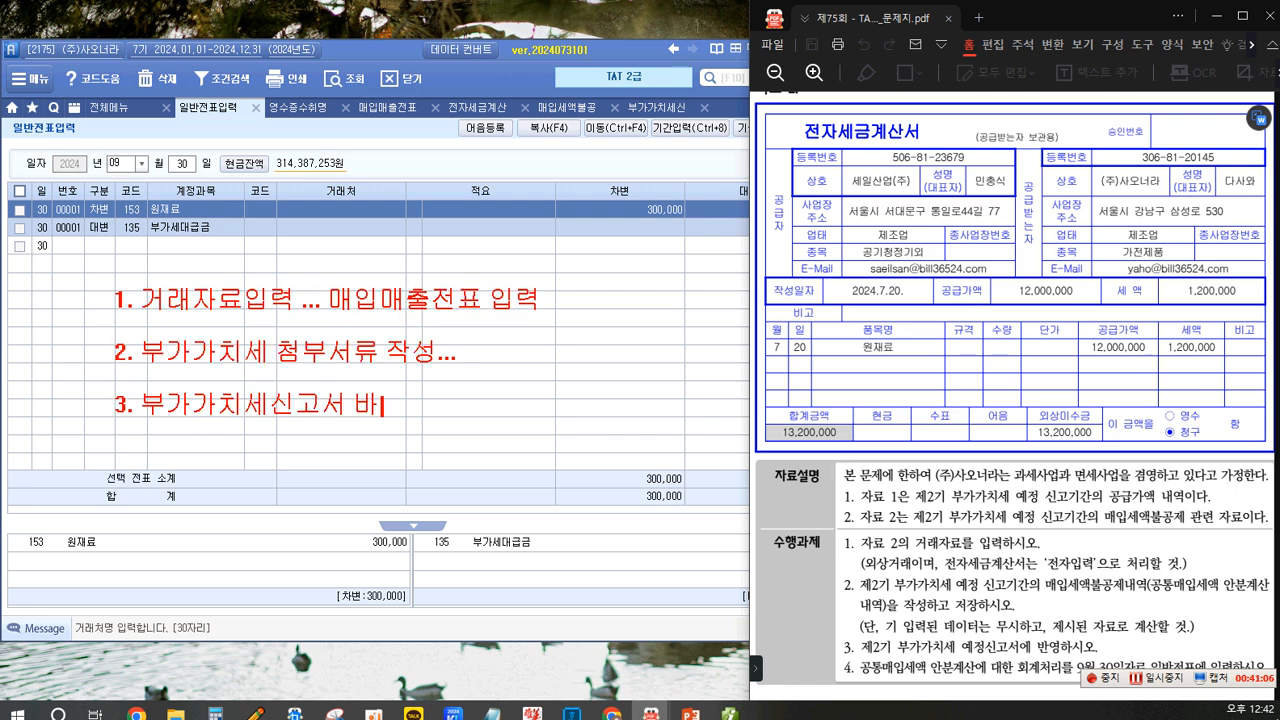
type("영")
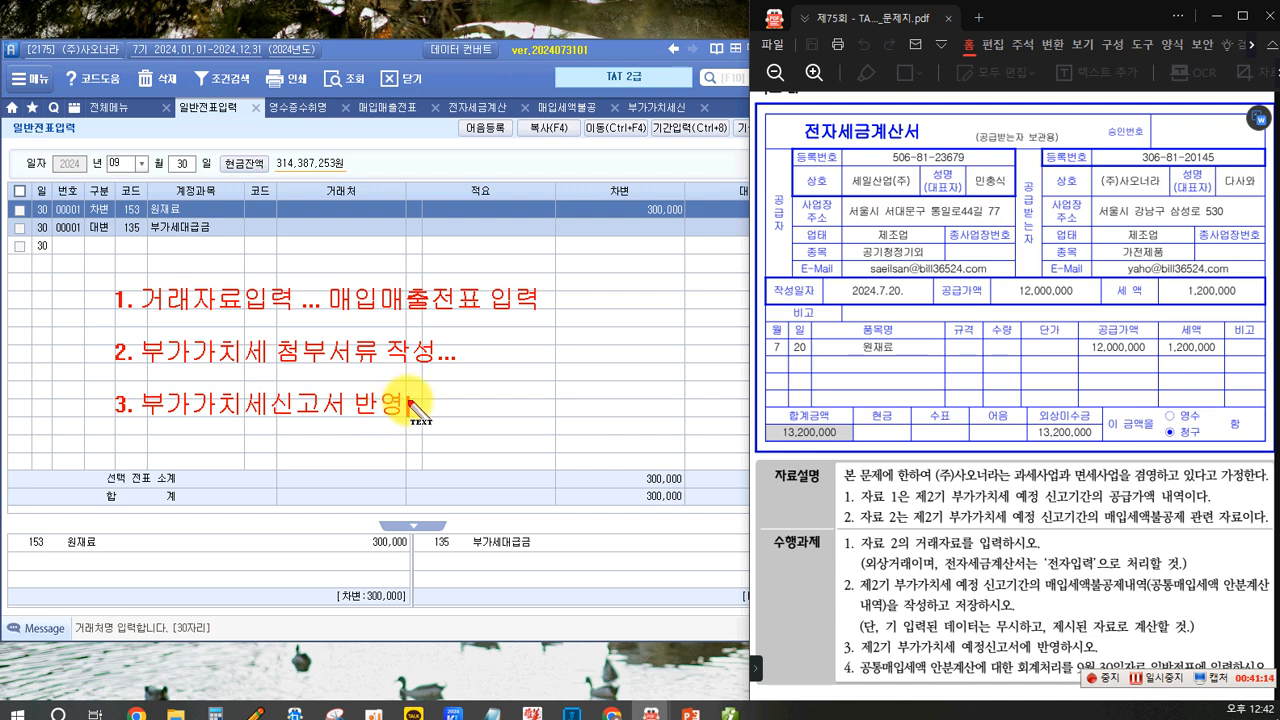
type("...")
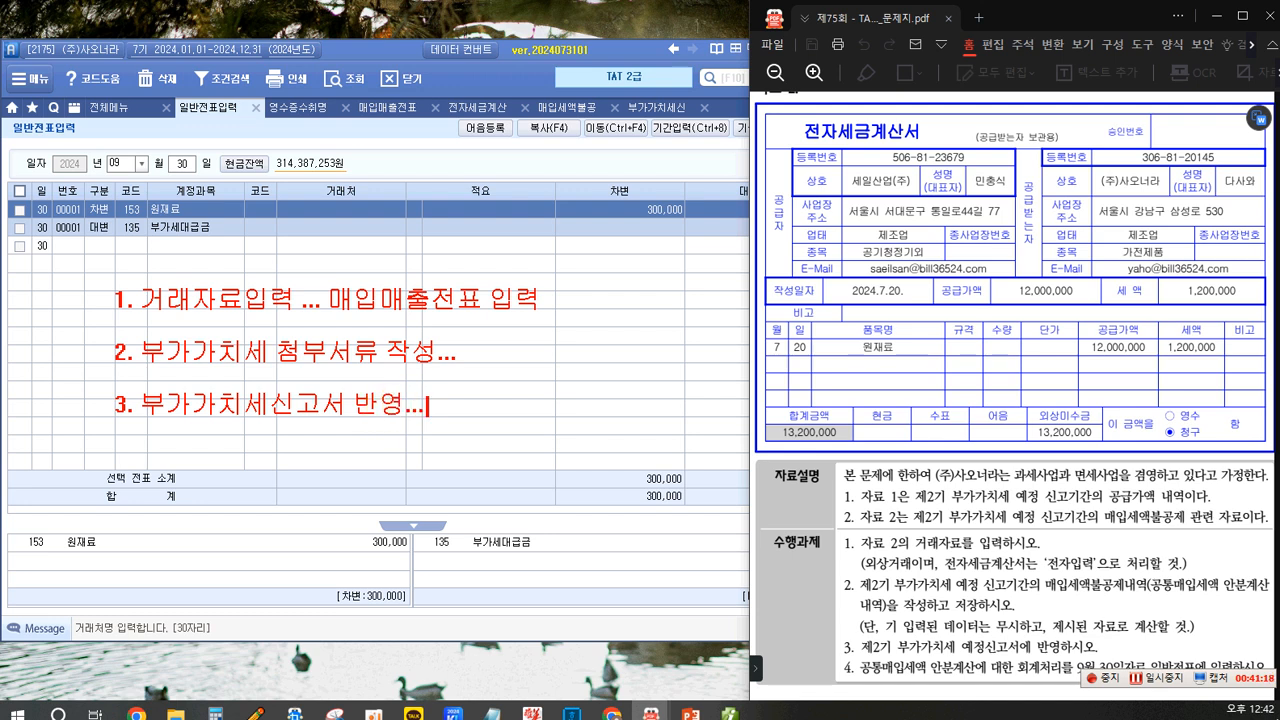
type(".자동반여")
type("ㅇ...조회....")
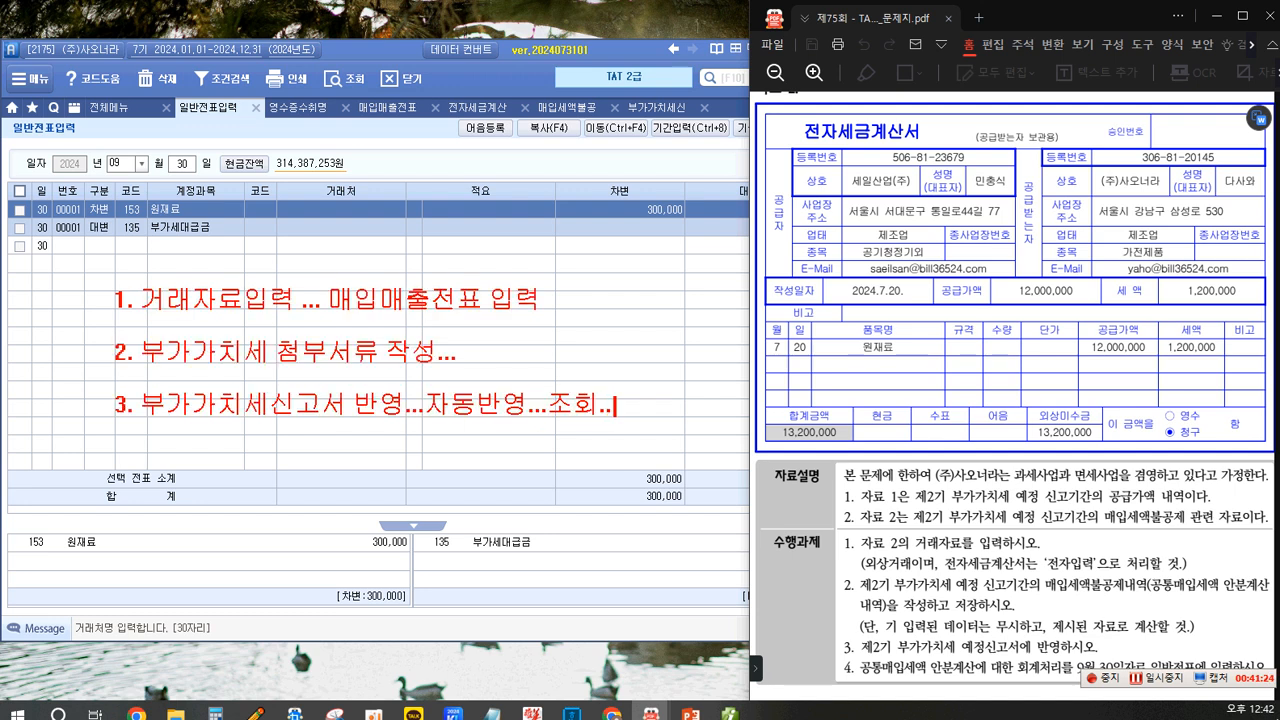
key("Return")
key("Return")
type("4.")
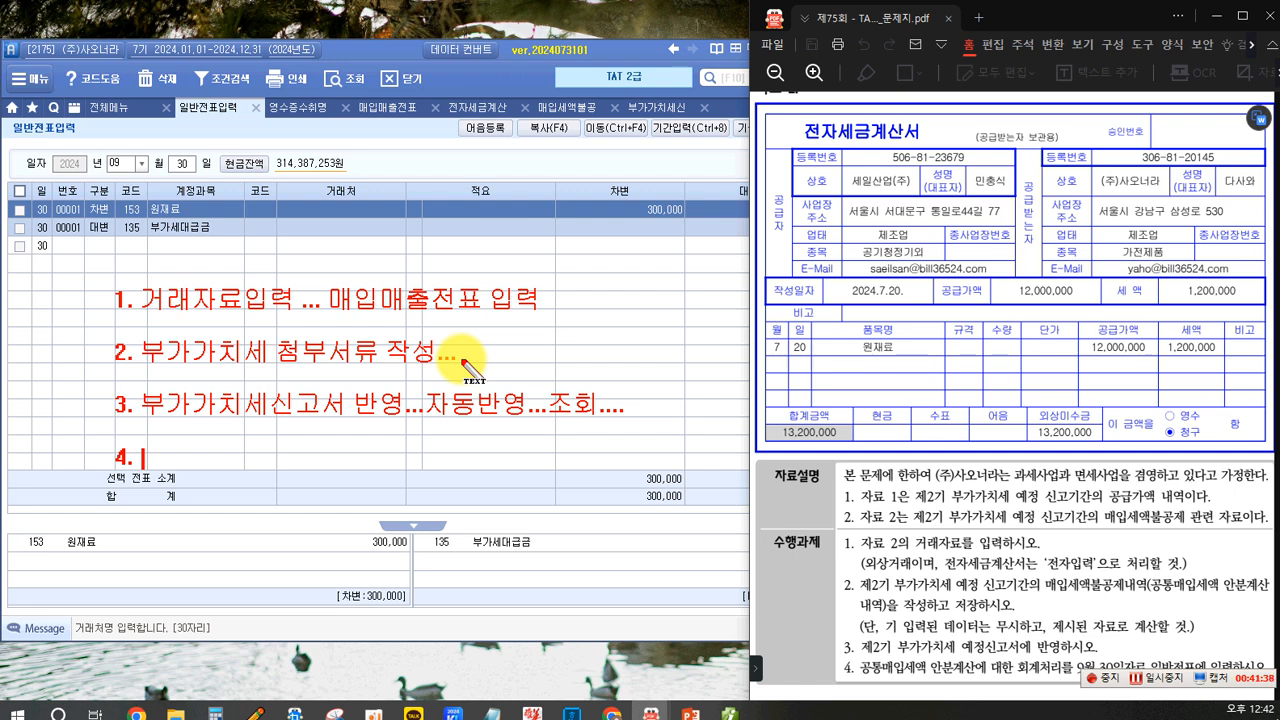
type("해당 ")
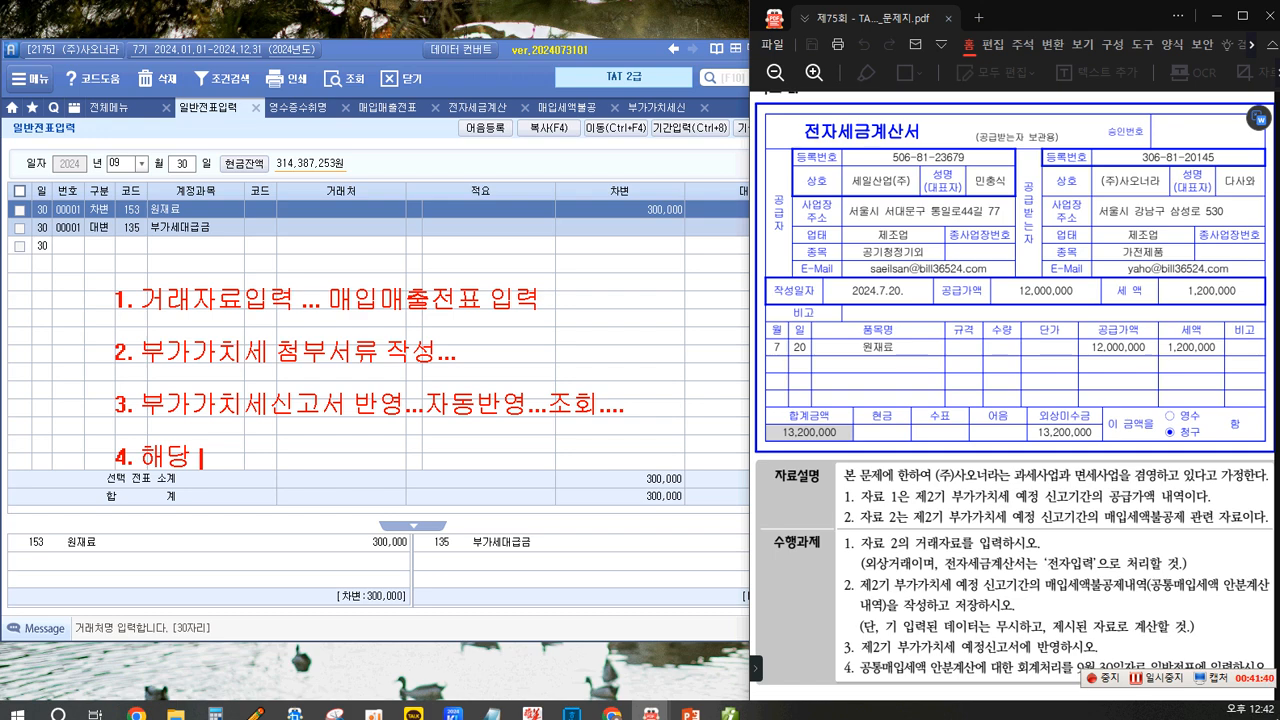
type("과세기간 ")
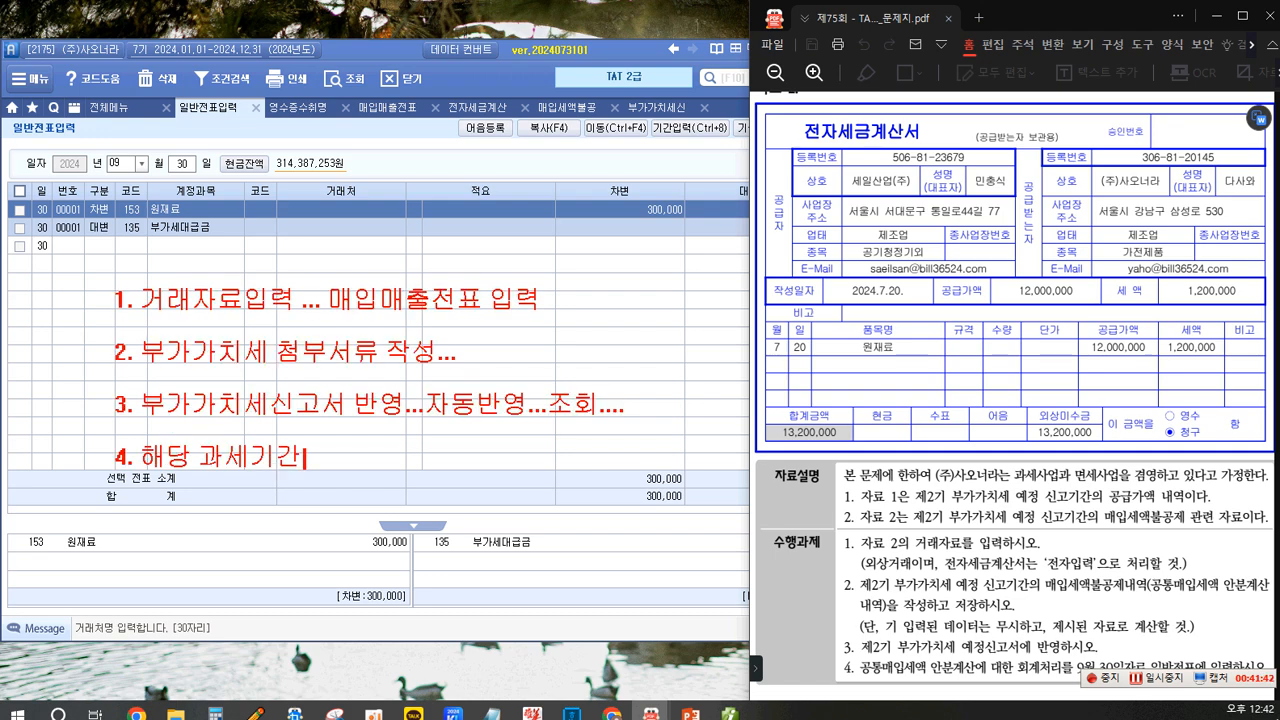
type("말일 ")
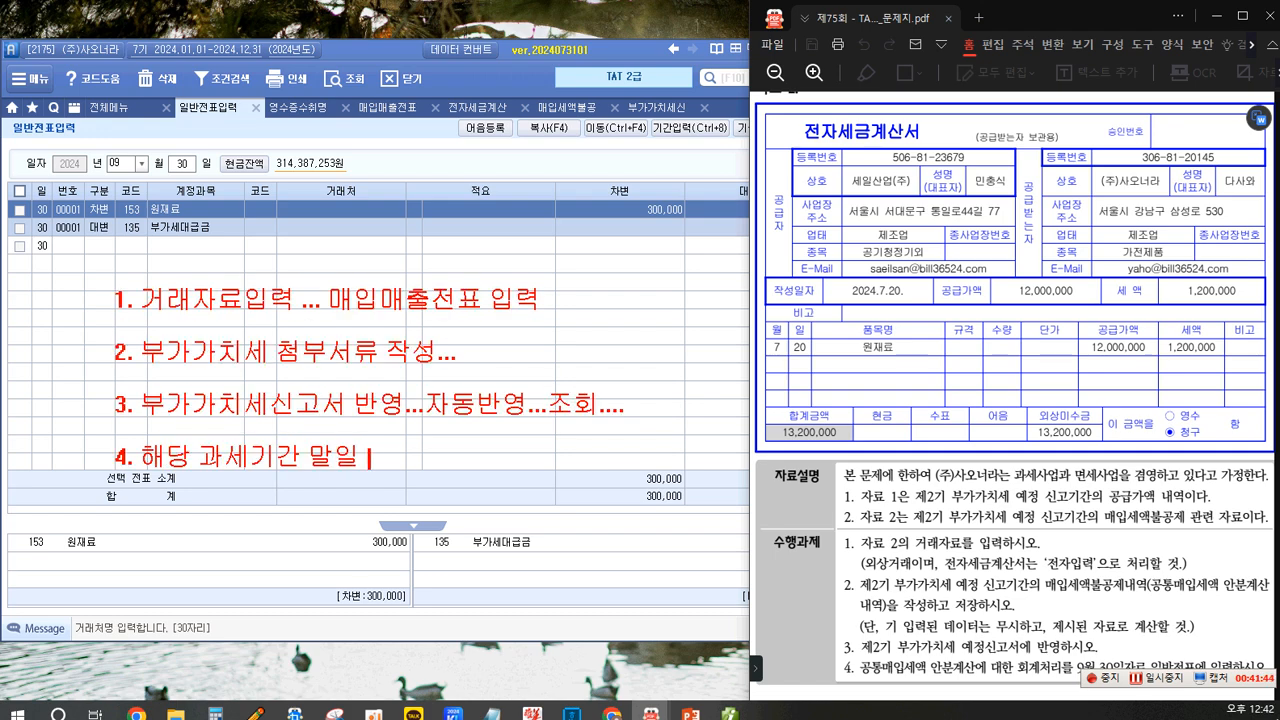
type("날자 거래")
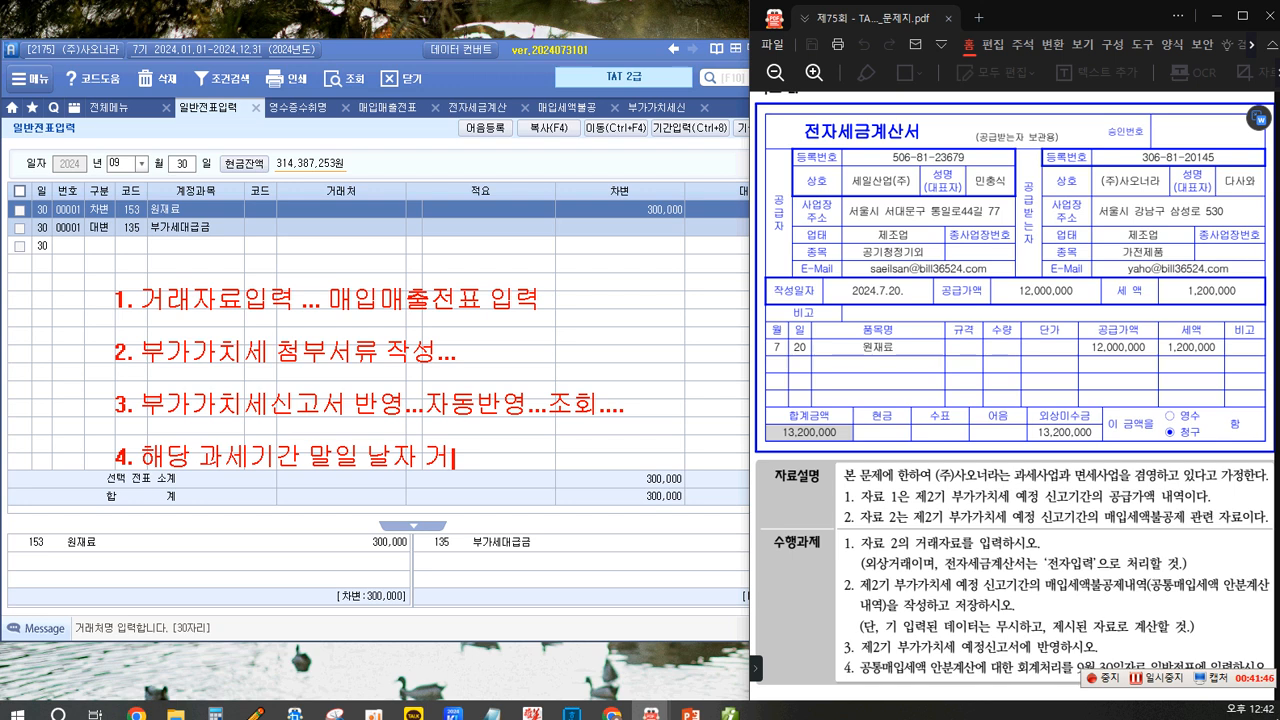
key("BackSpace")
key("BackSpace")
type("...전표입력....")
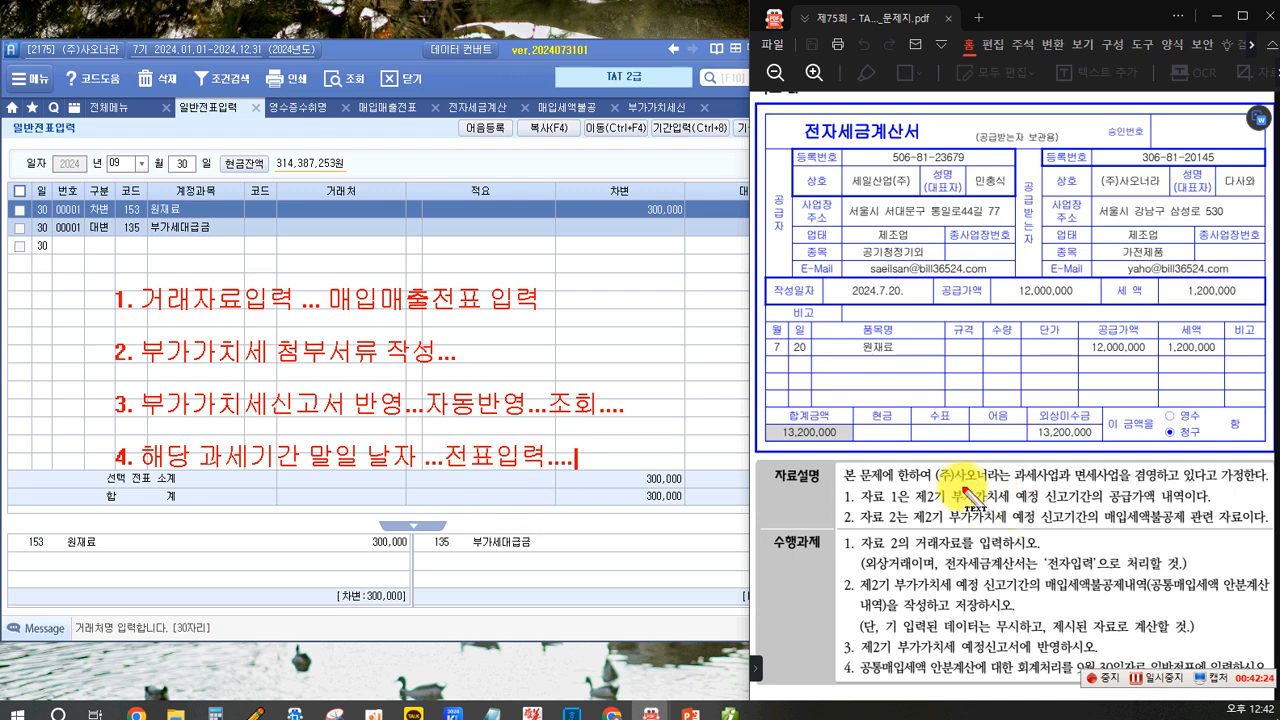
key("Escape")
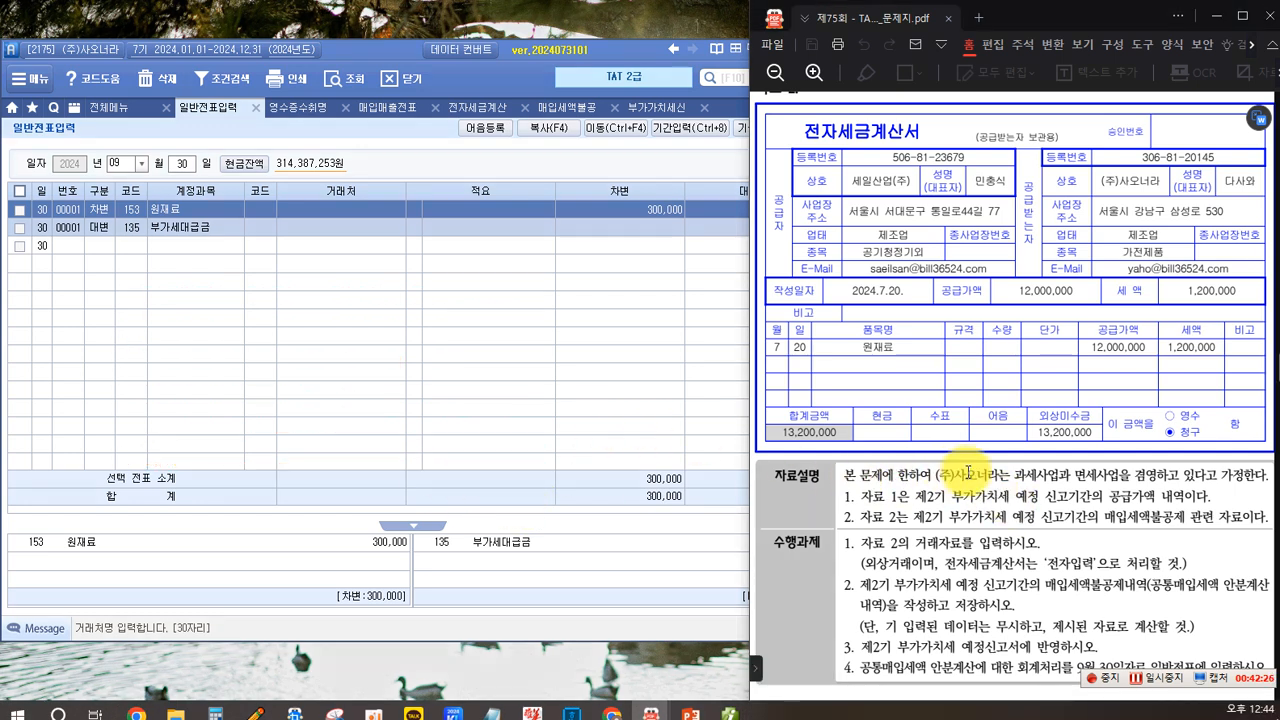
- Scroll through the exam PDF to read the problem 4 statement and its deemed input tax credit materials
scroll(917, 512, "down", 2)
scroll(917, 512, "up", 8)
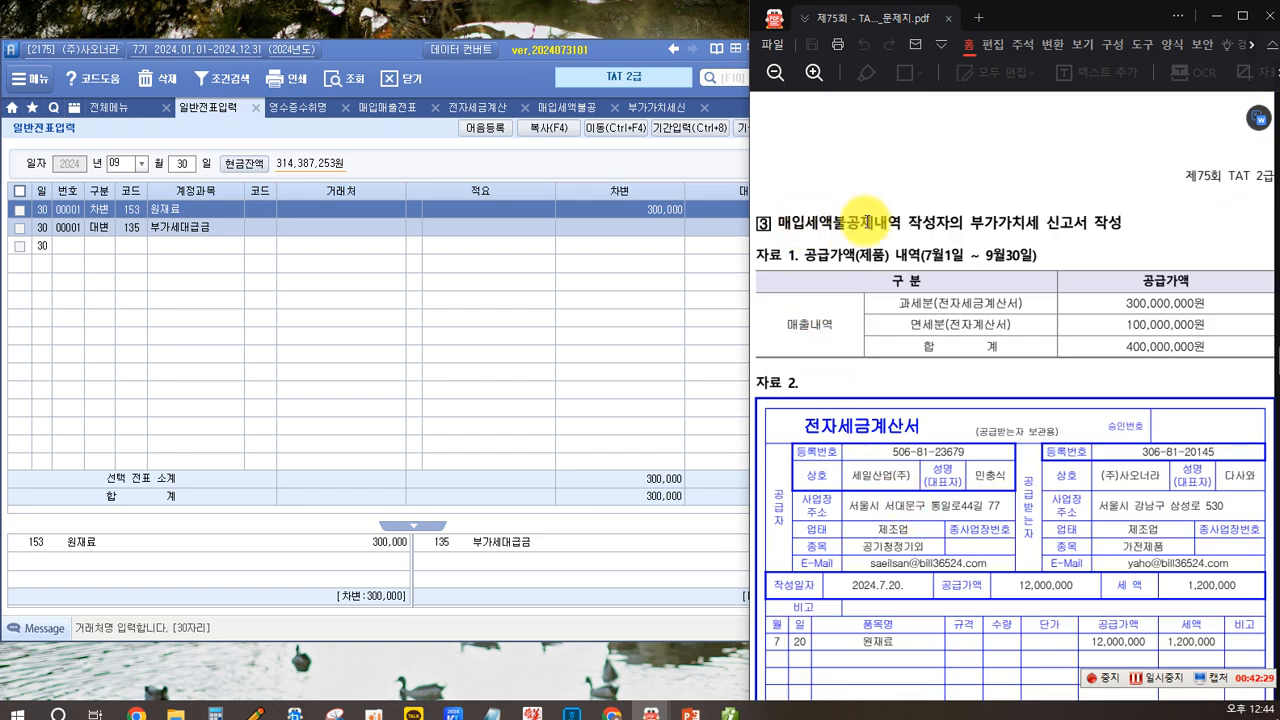
scroll(895, 325, "down", 4)
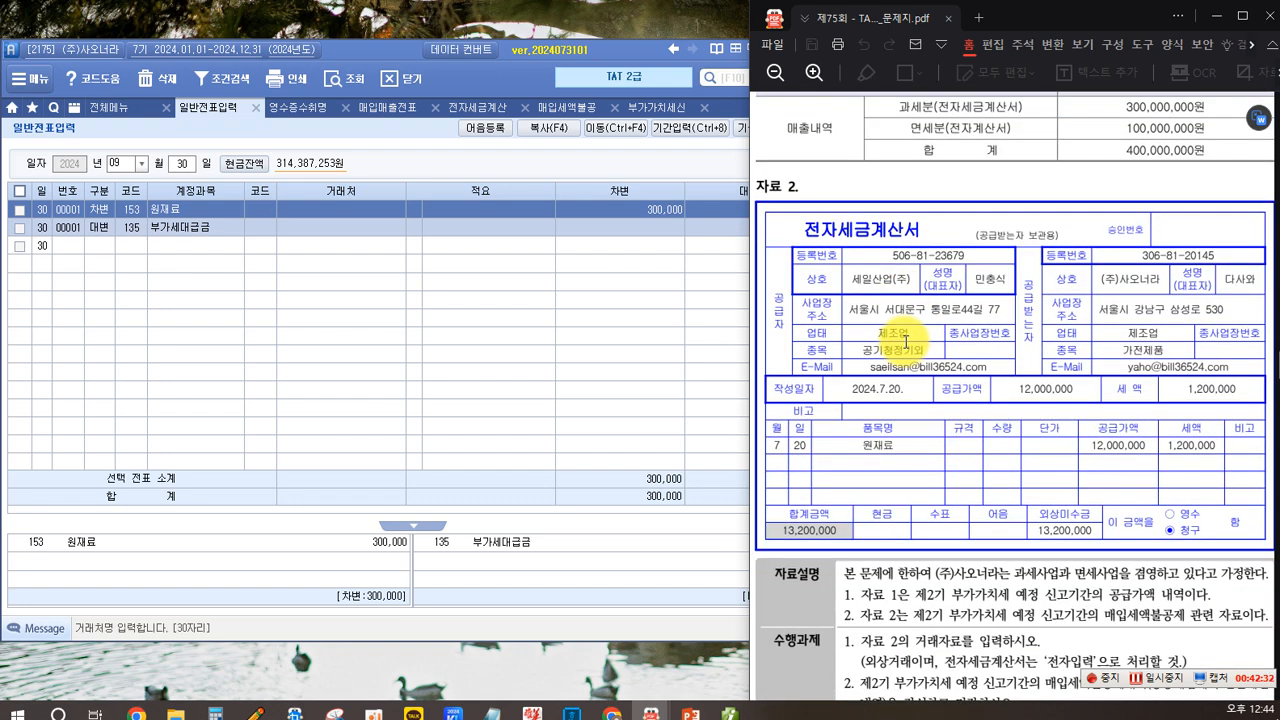
scroll(906, 342, "down", 17)
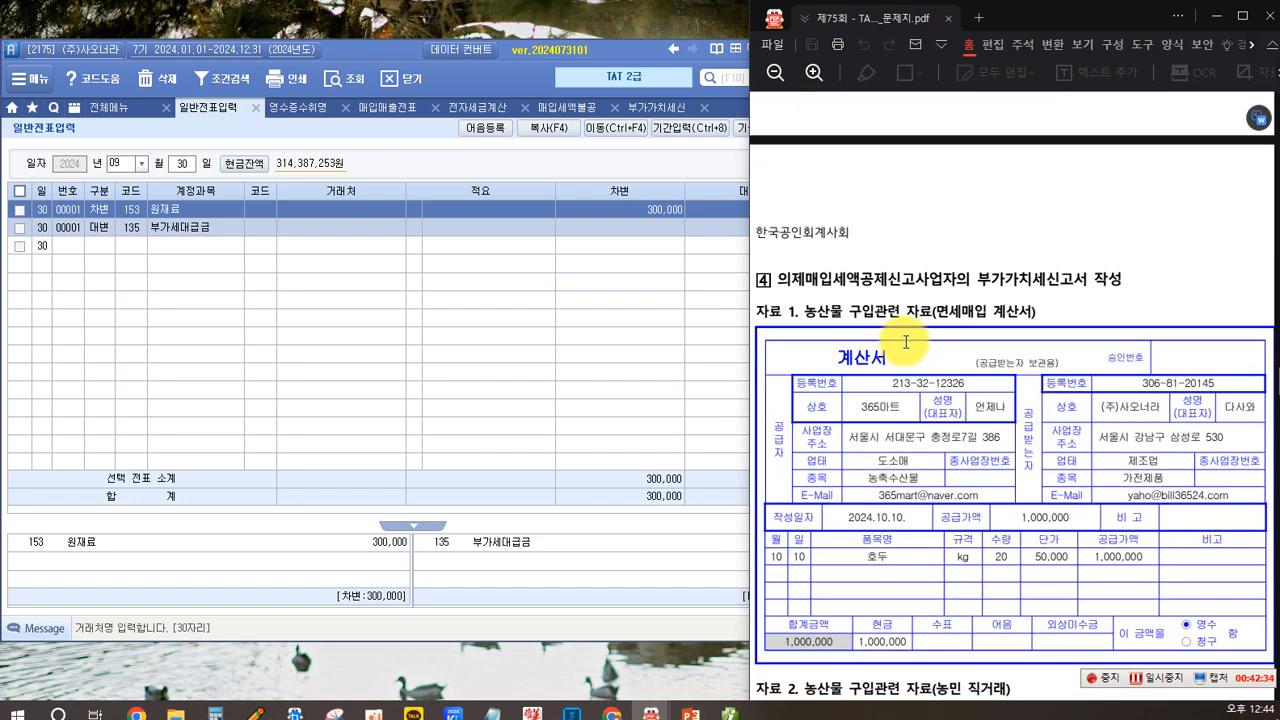
scroll(906, 342, "down", 4)
scroll(905, 342, "up", 2)
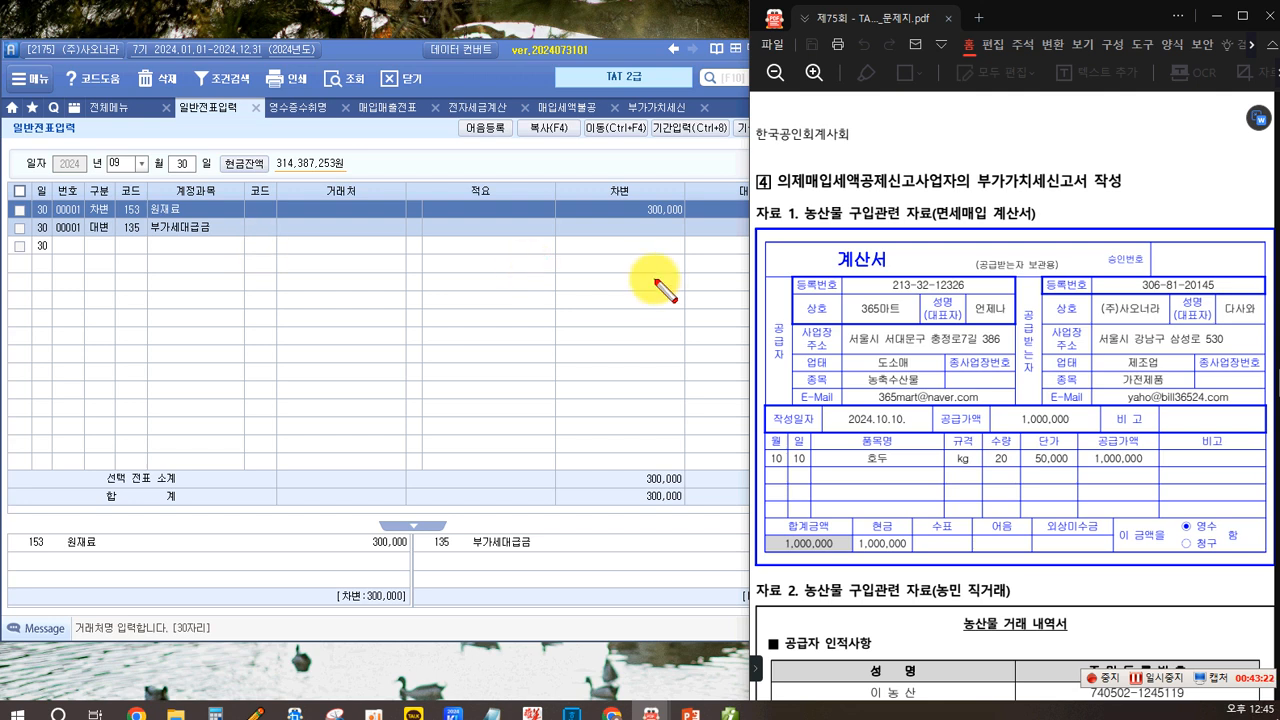
left_click_drag(777, 167, 957, 193)
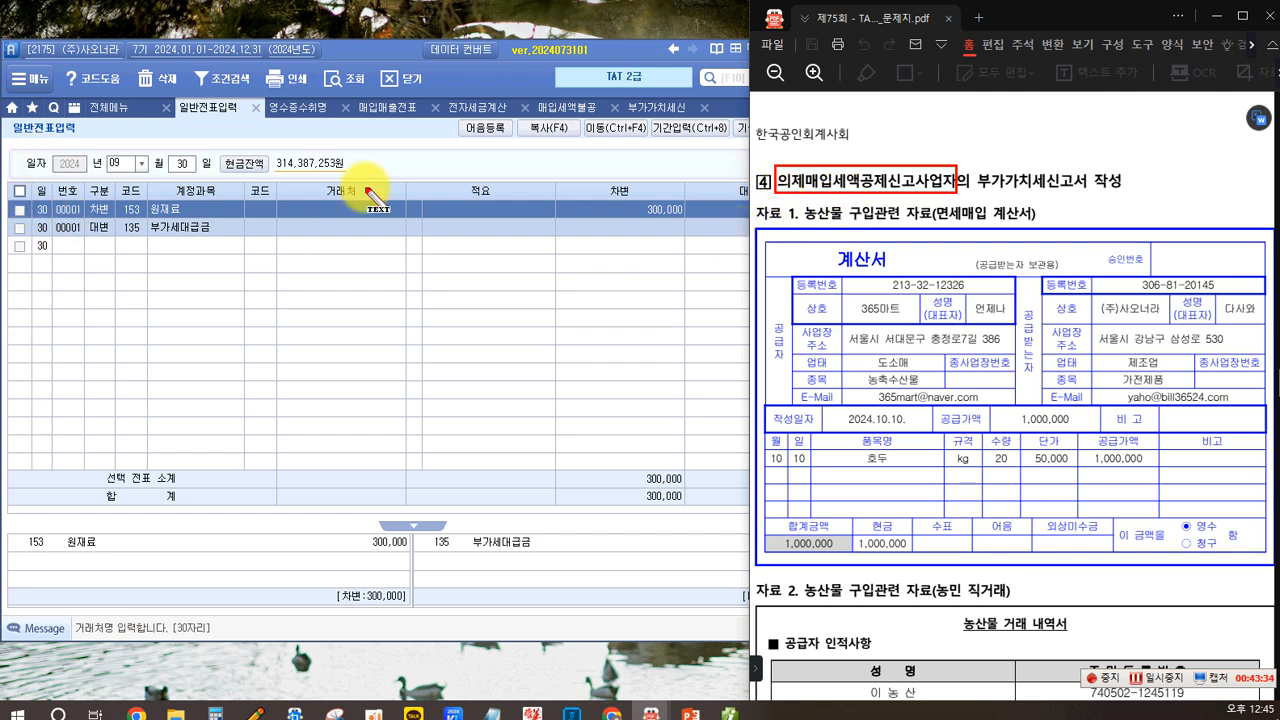
left_click(160, 272)
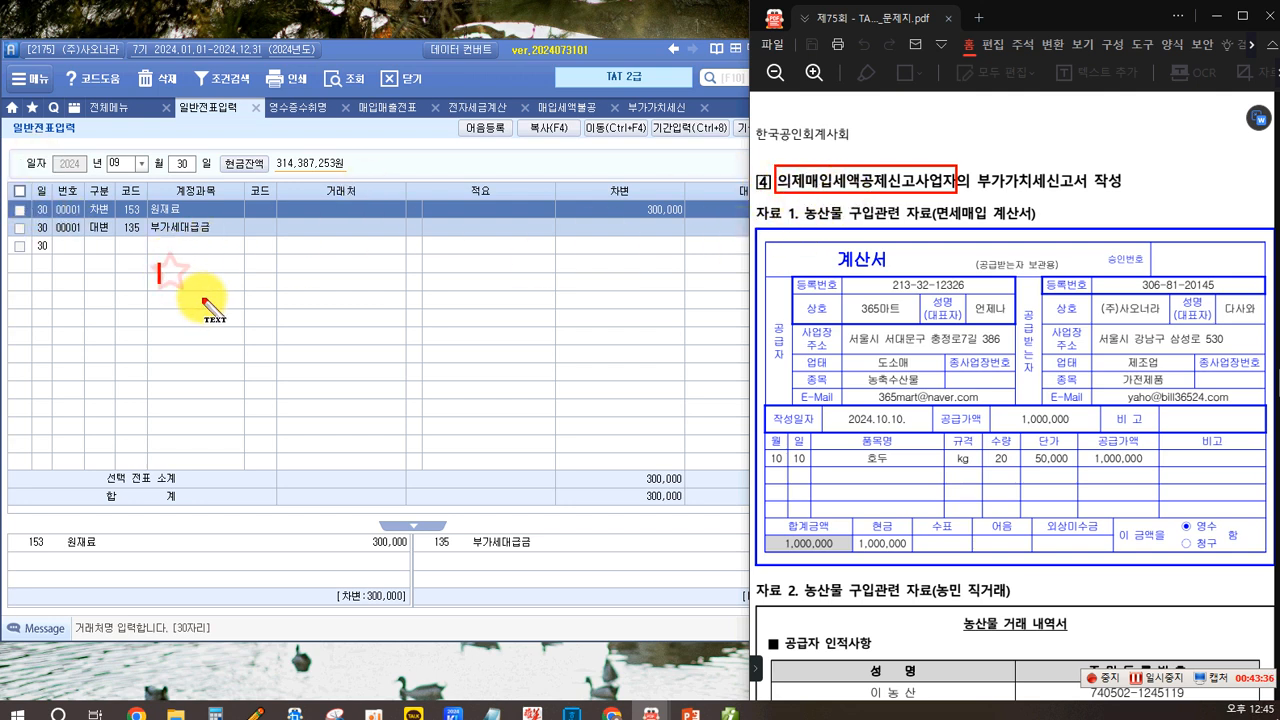
type("의제")
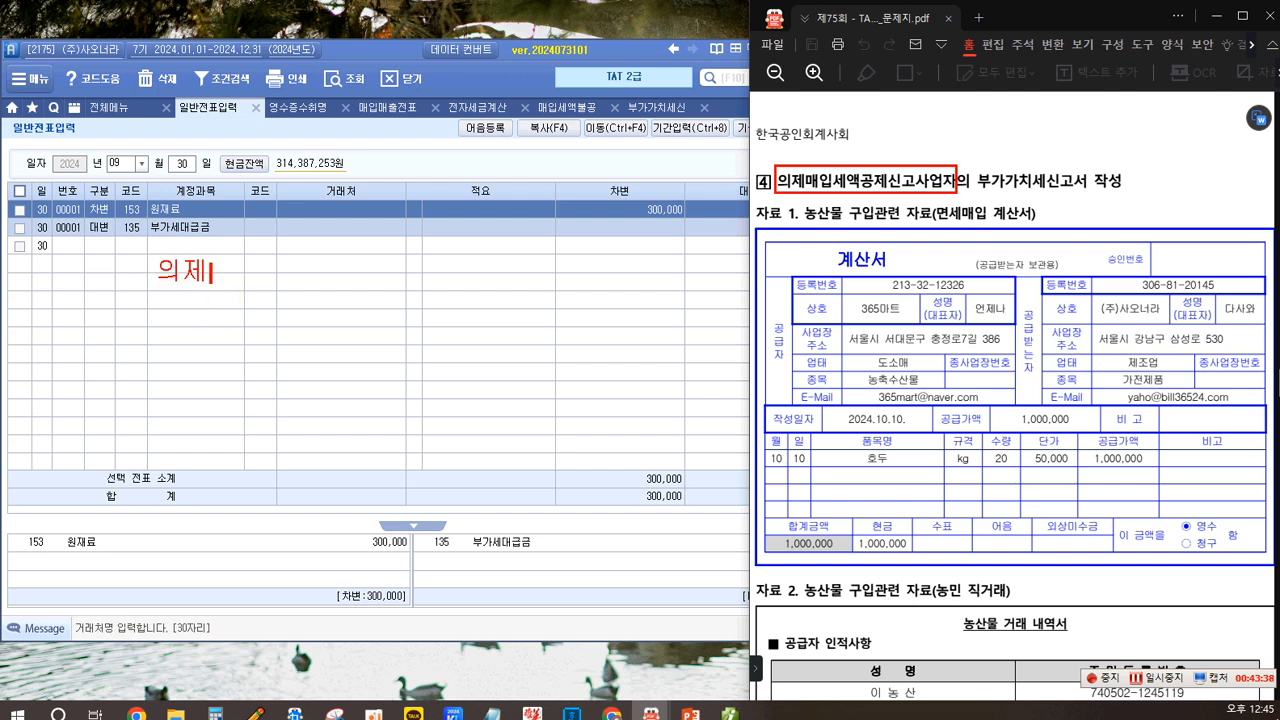
type("매이입세액")
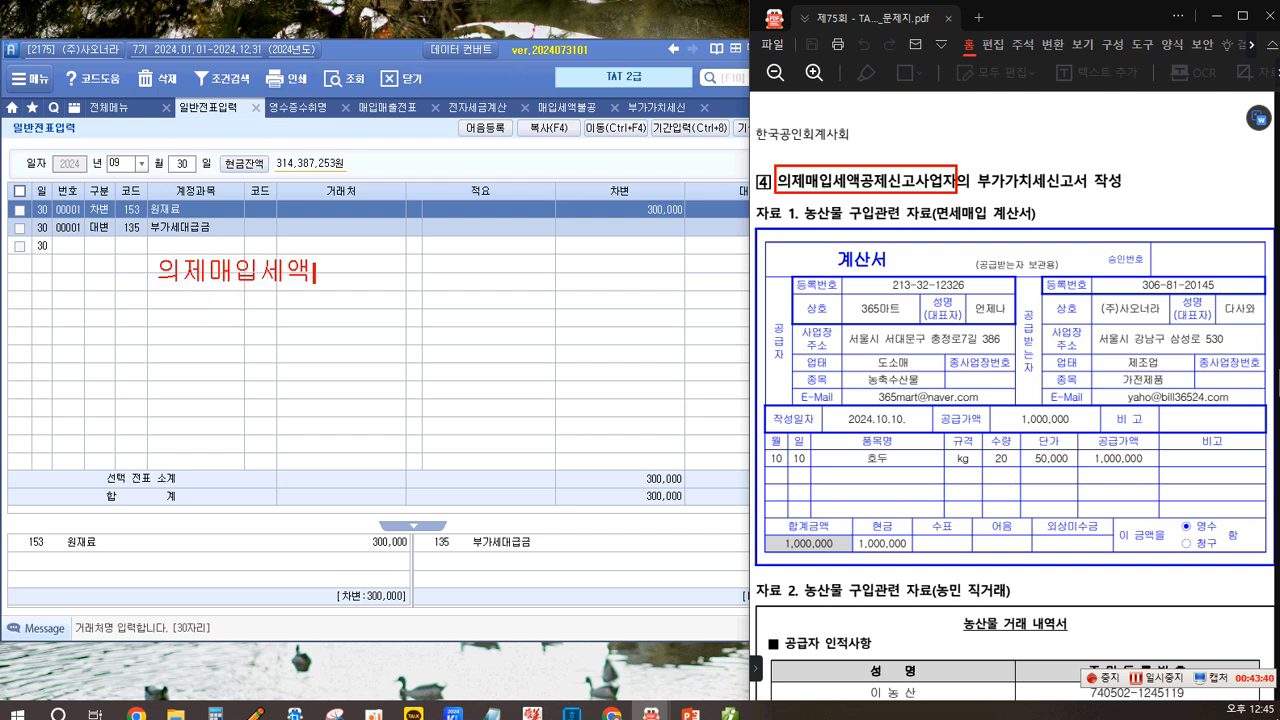
type("....ㅁ")
key("BackSpace")
type("원재료..시")
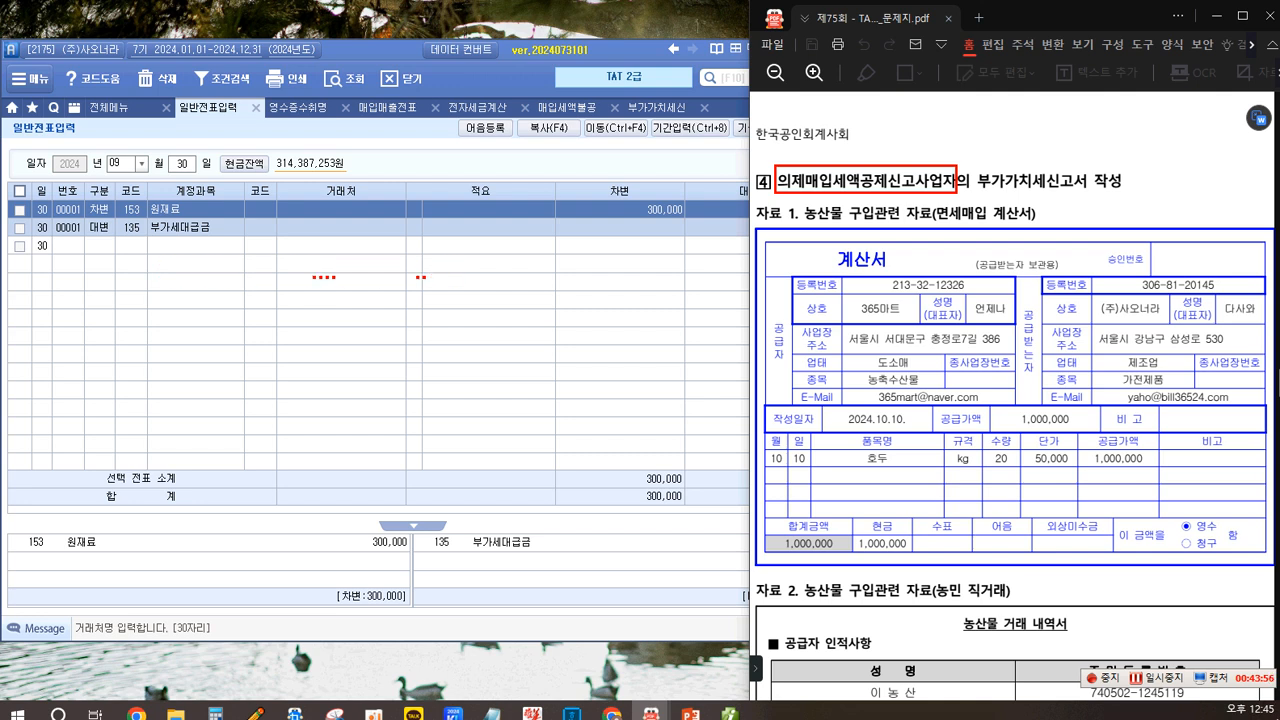
type("료품...")
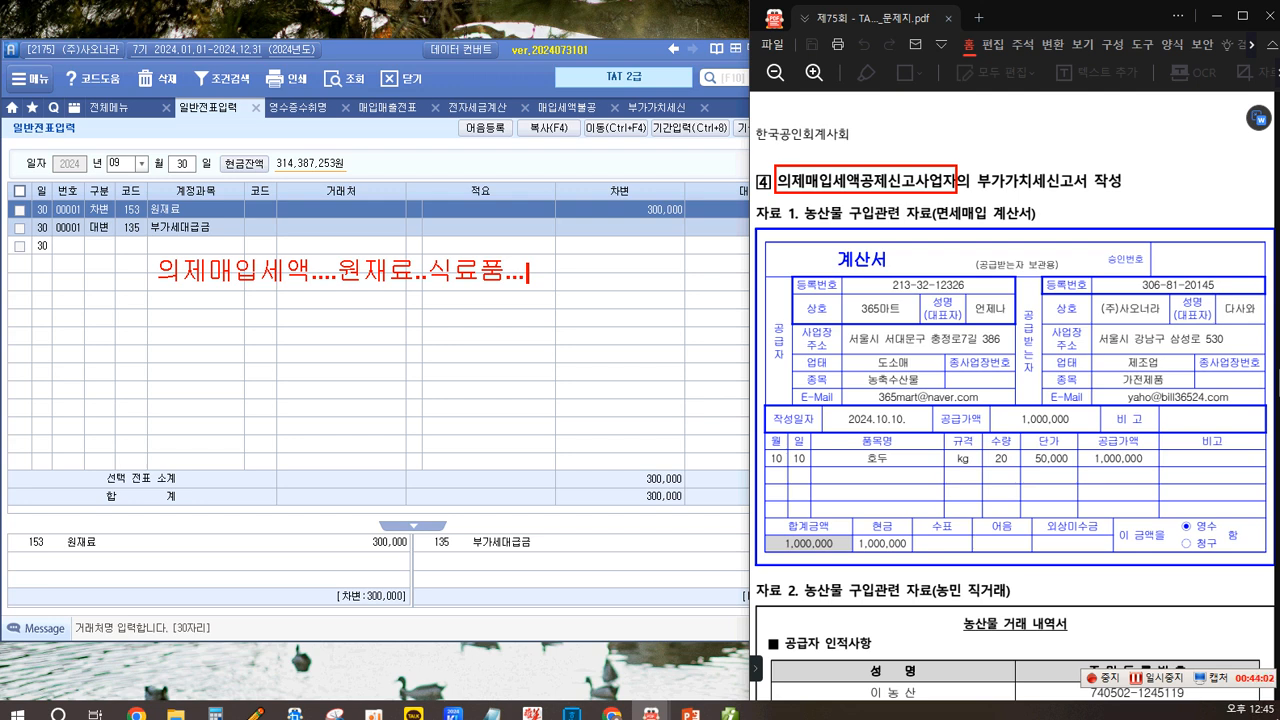
type("면세품목....")
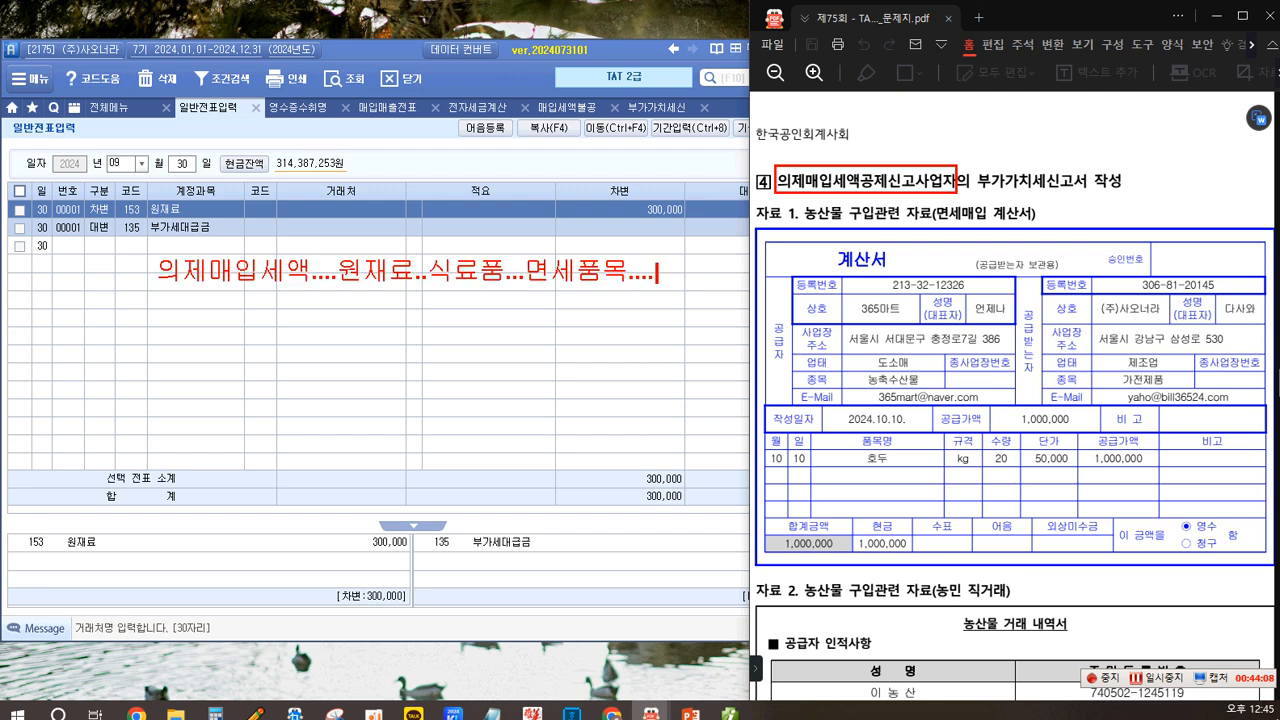
key("Return")
key("Return")
type("[차] 원")
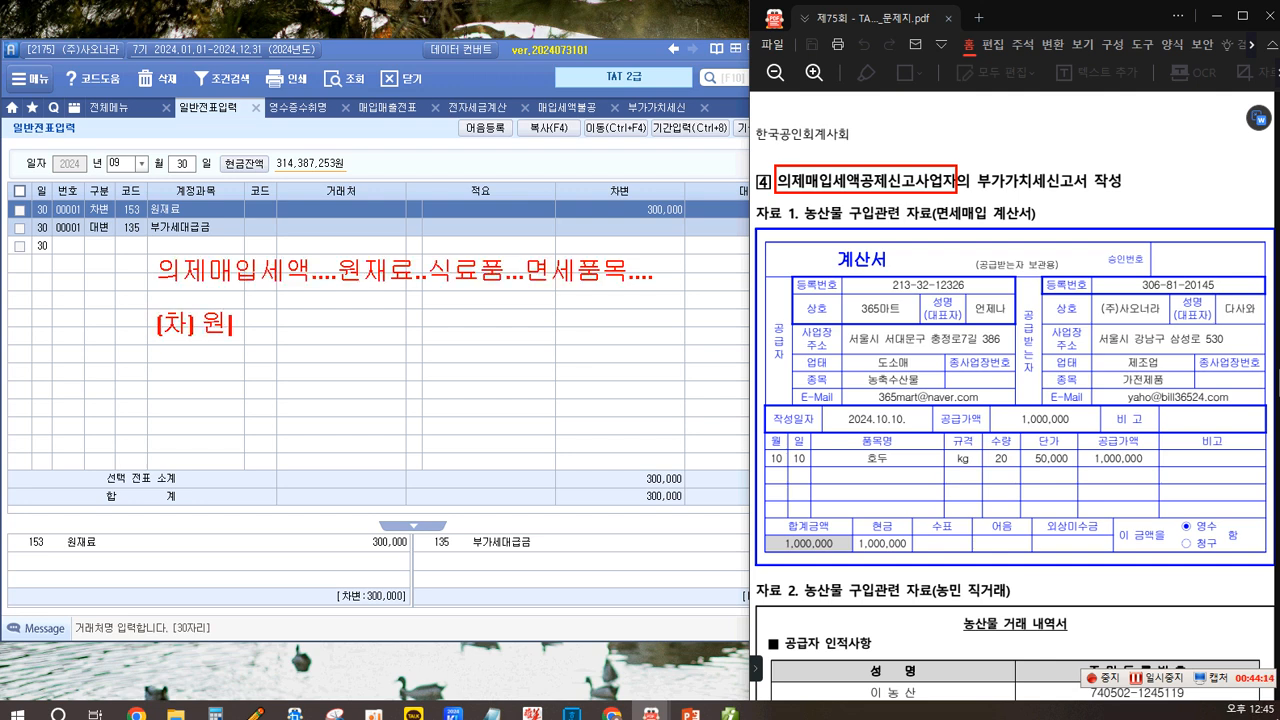
type("재료...   [대] ")
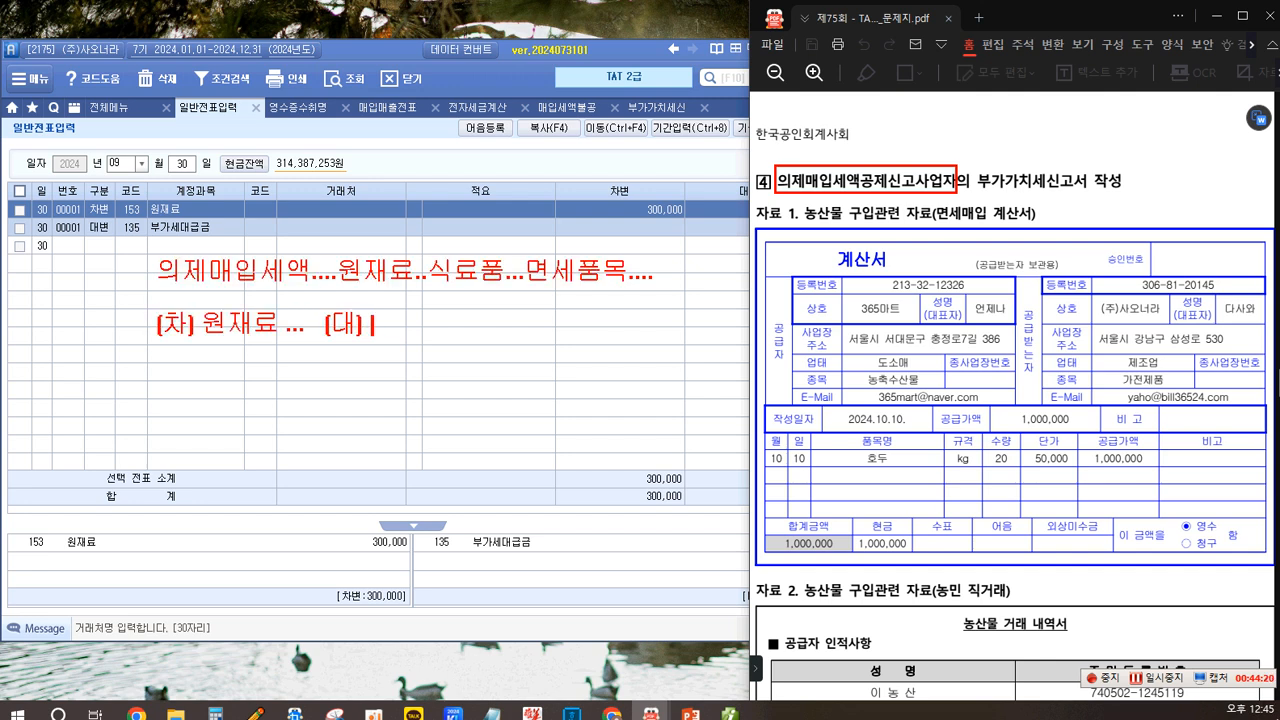
type("외상매이")
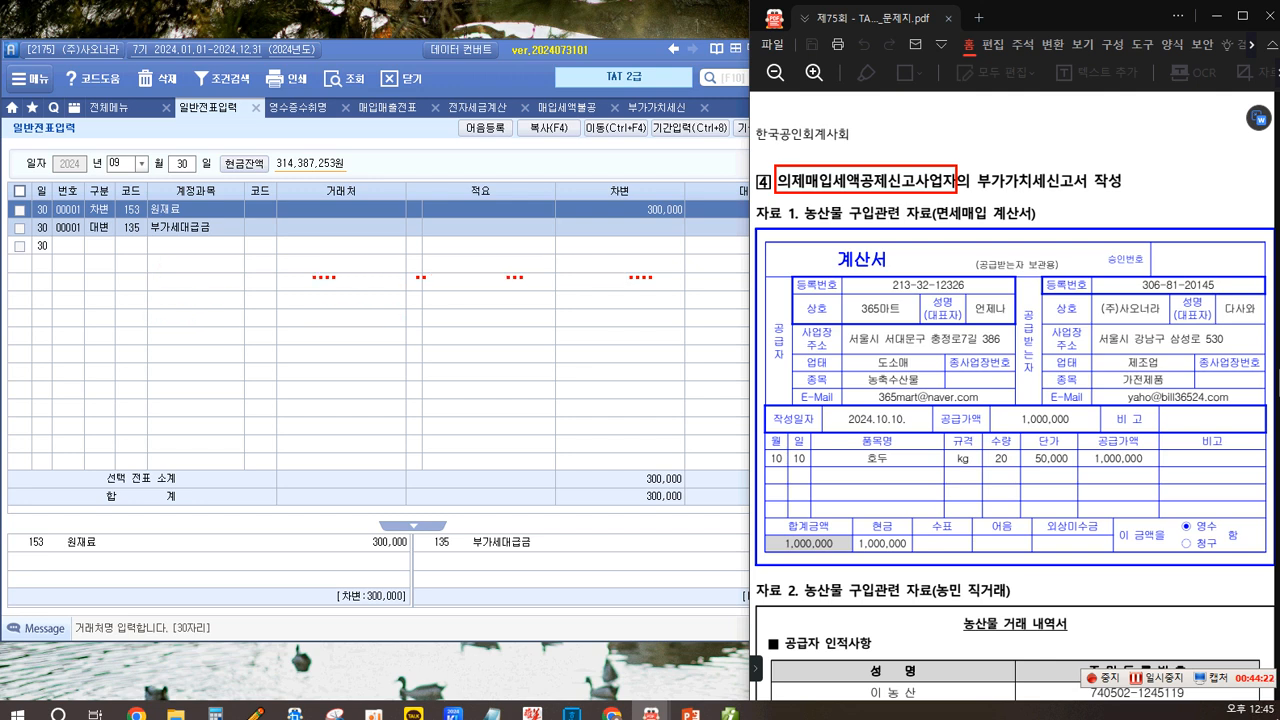
type("ㅂ금 ..")
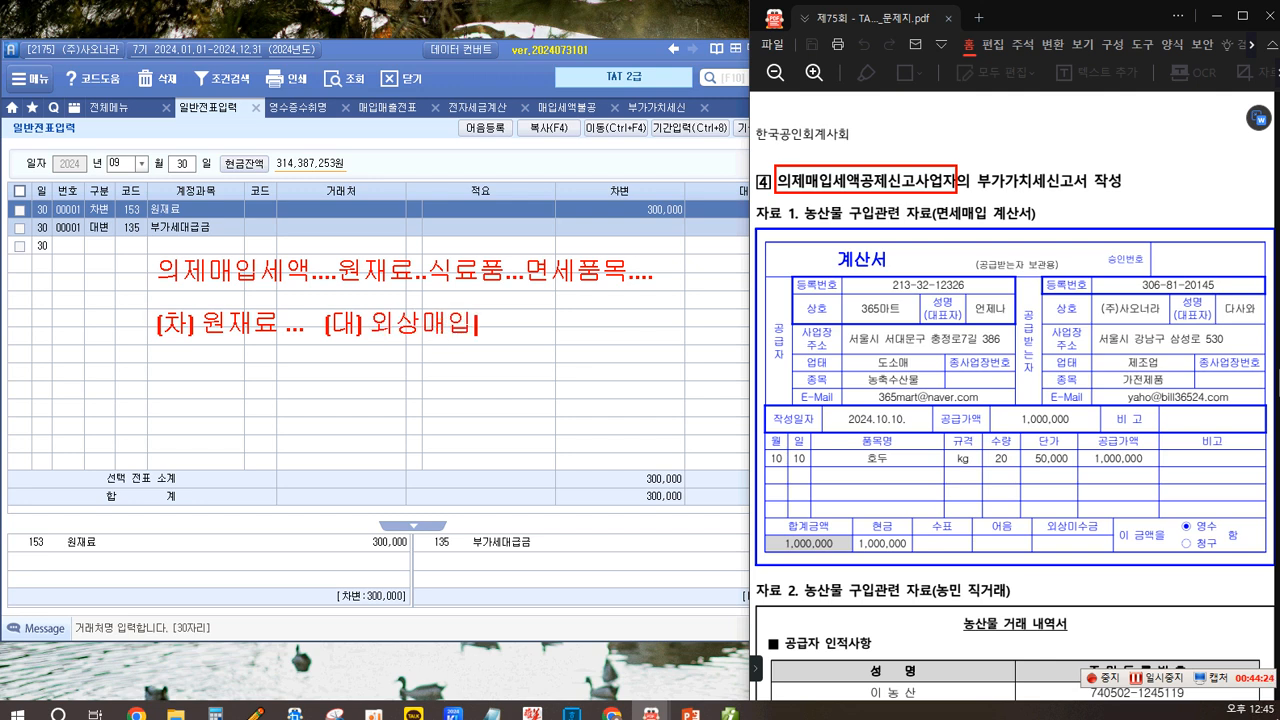
type(".....")
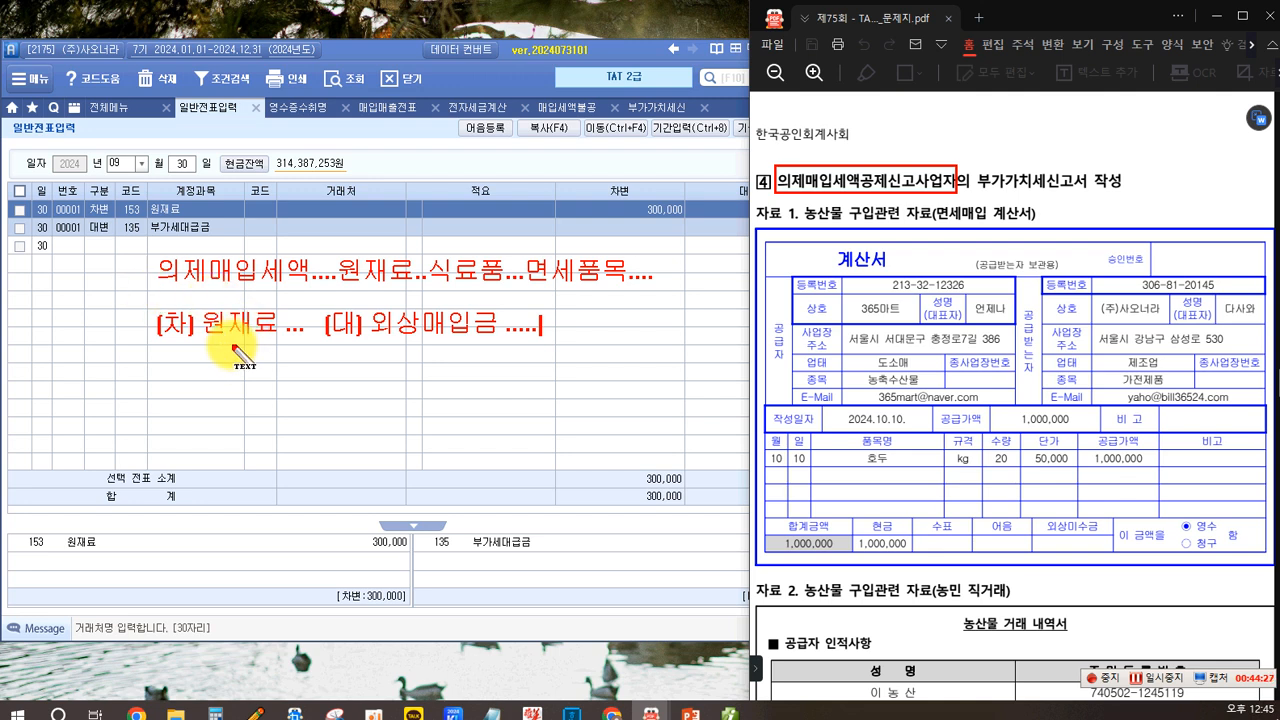
key("Return")
key("Return")
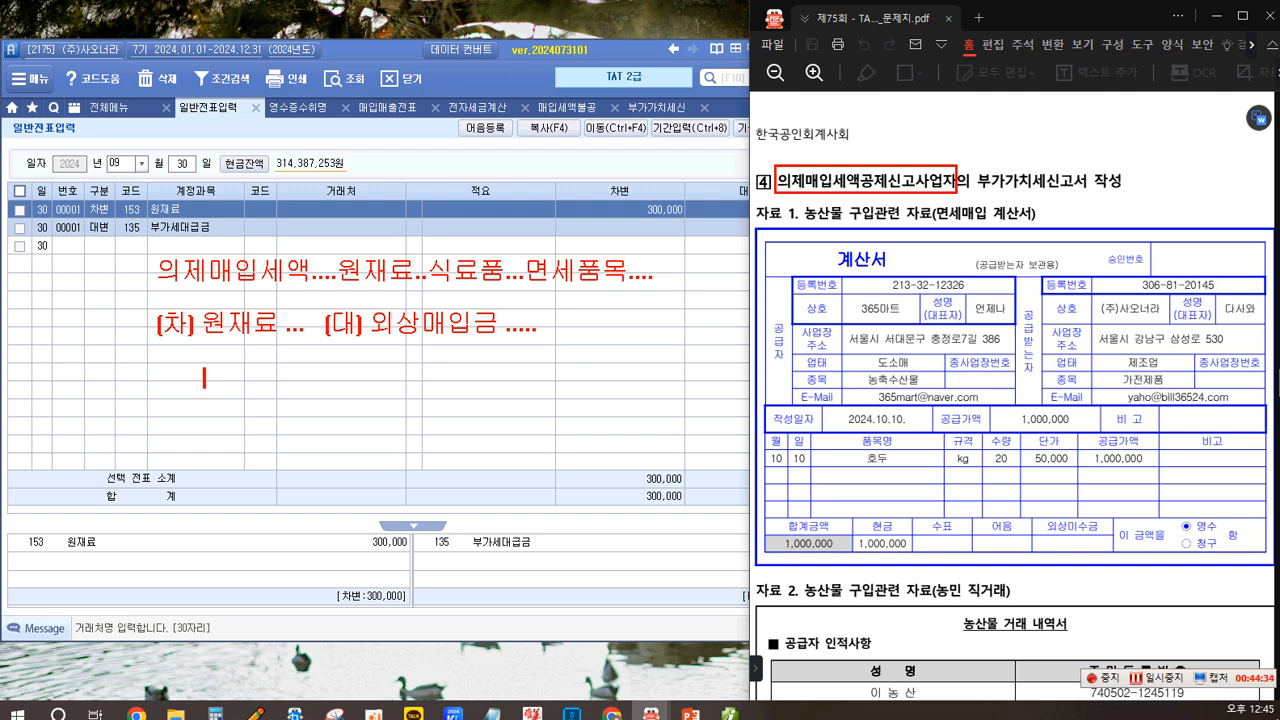
type("부가")
type("세대급금")
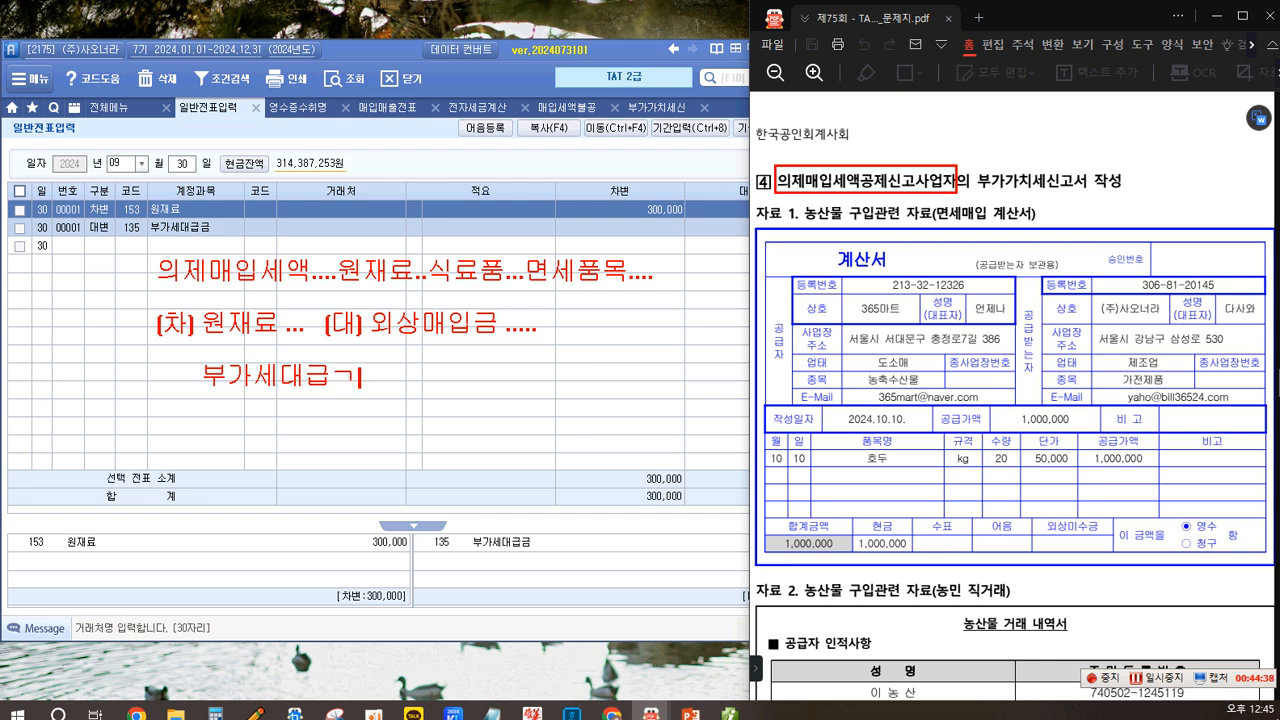
type("...")
mouse_move(222, 386)
left_mouse_down()
mouse_move(300, 352)
mouse_move(298, 395)
left_mouse_up()
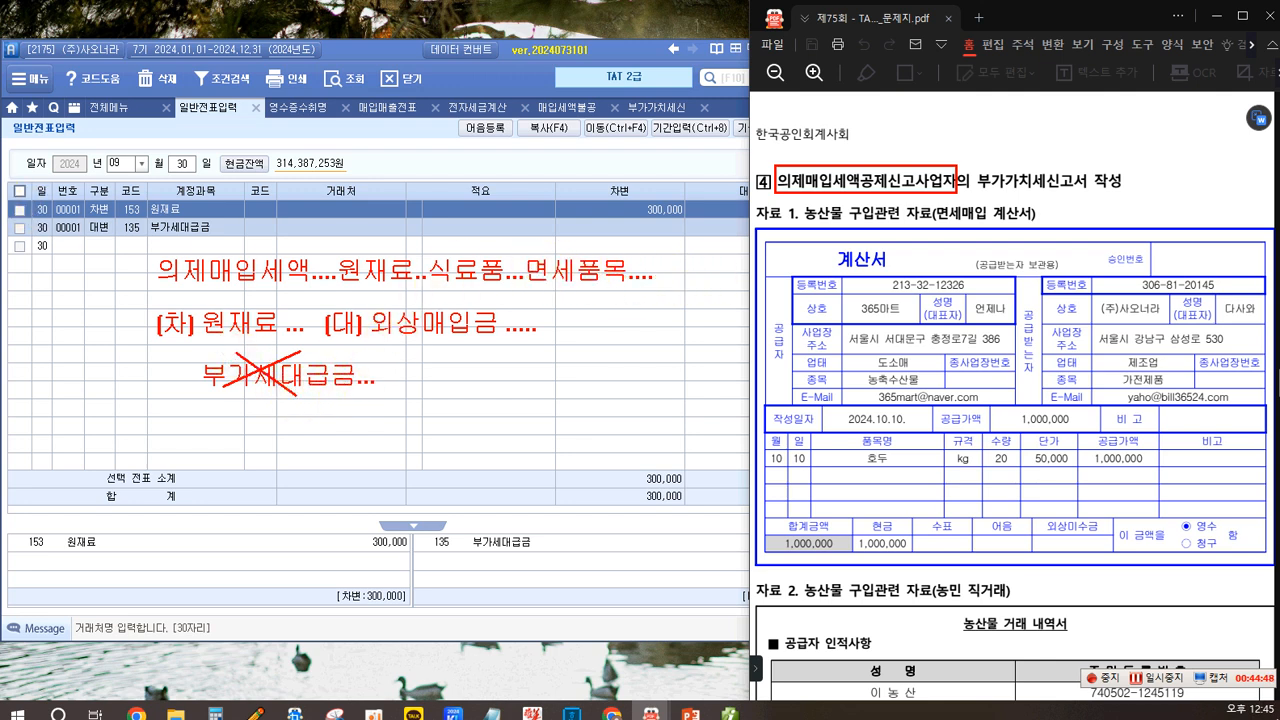
left_click_drag(515, 248, 634, 292)
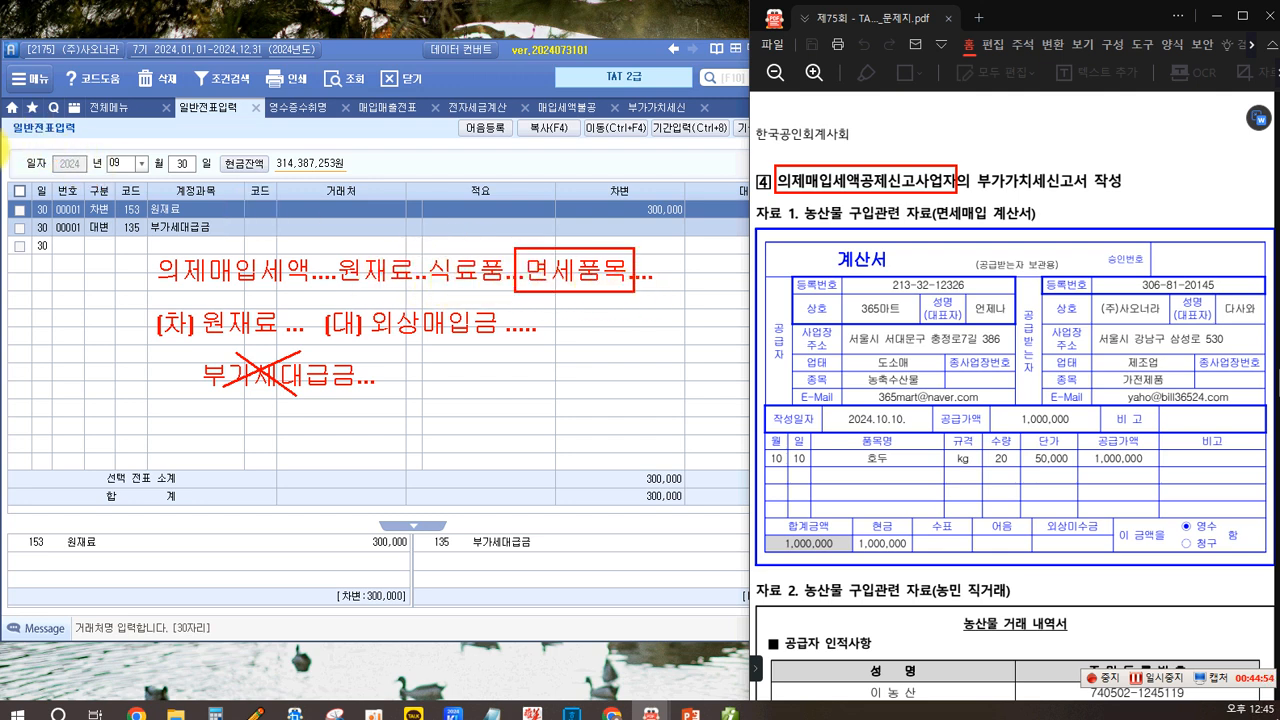
left_click(672, 273)
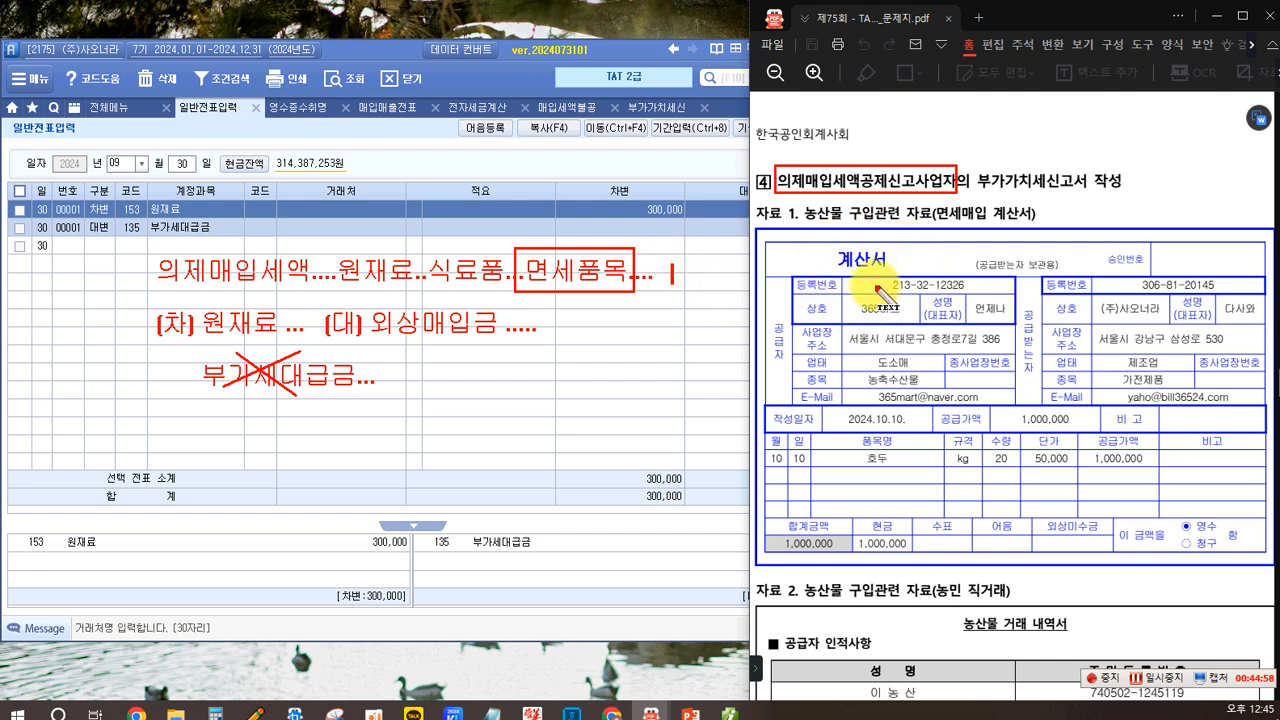
type("계산서")
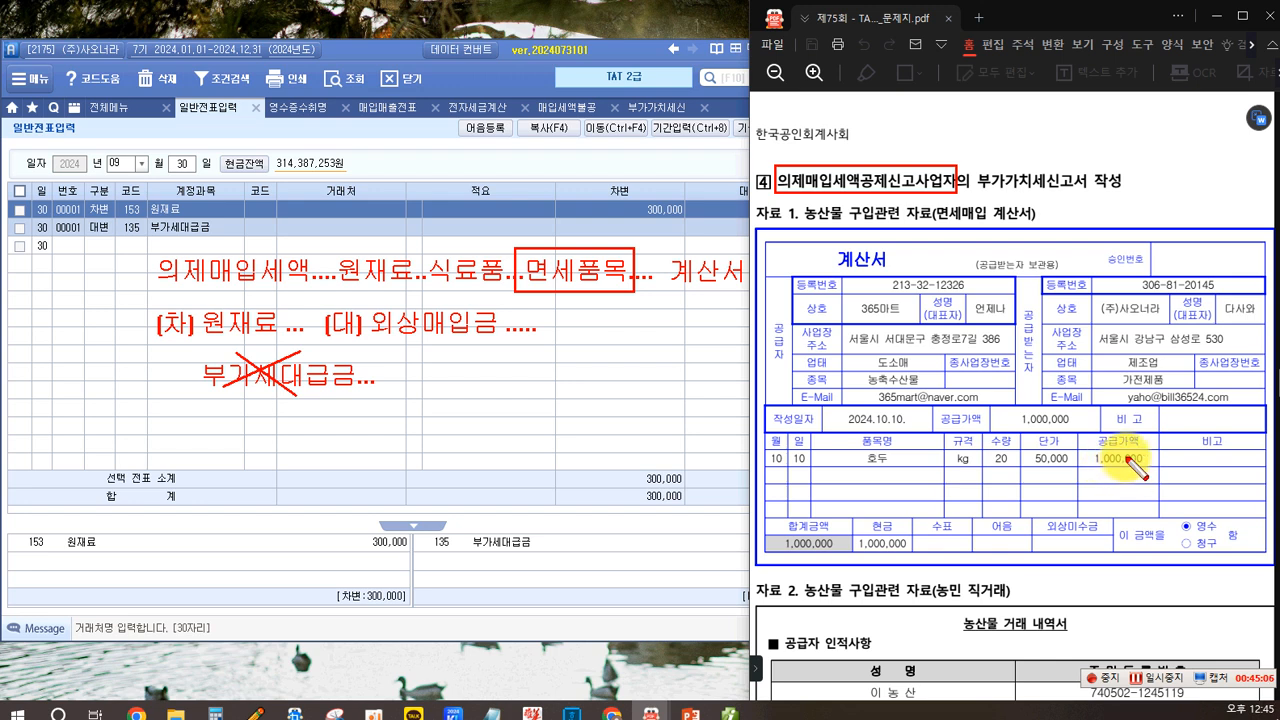
mouse_move(988, 419)
left_mouse_down()
mouse_move(935, 424)
mouse_move(993, 420)
left_mouse_up()
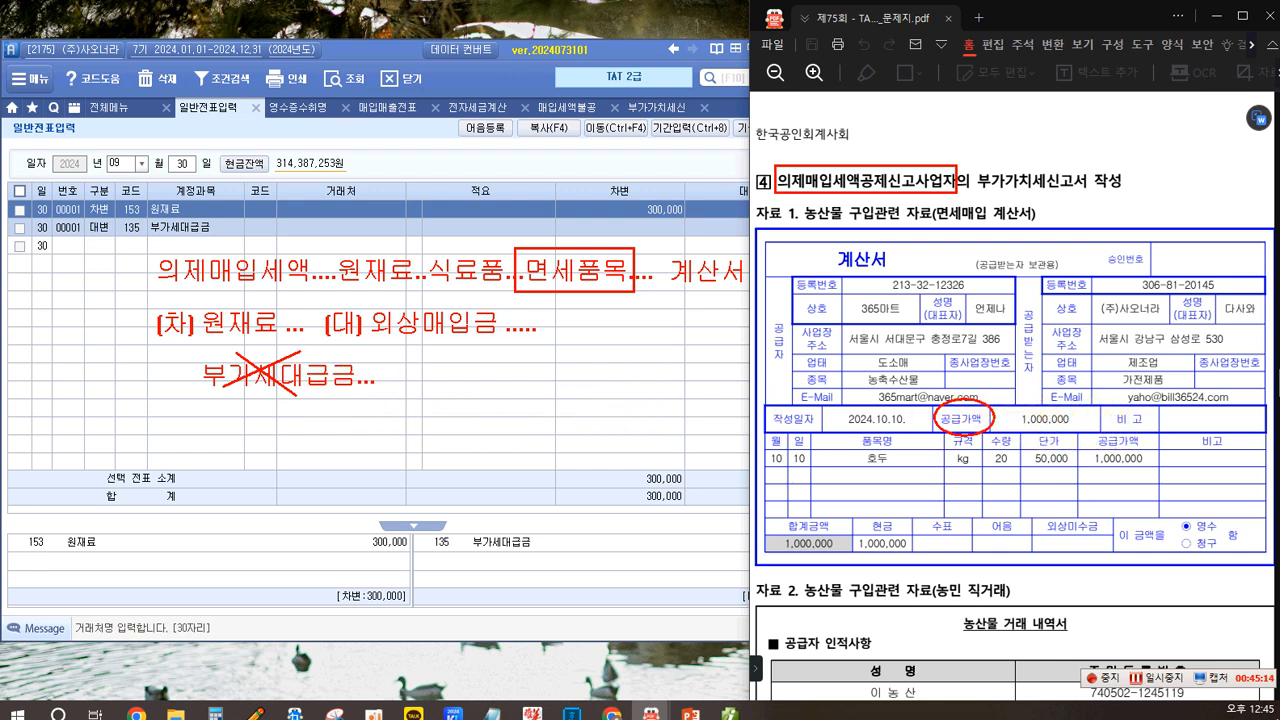
left_click(522, 210)
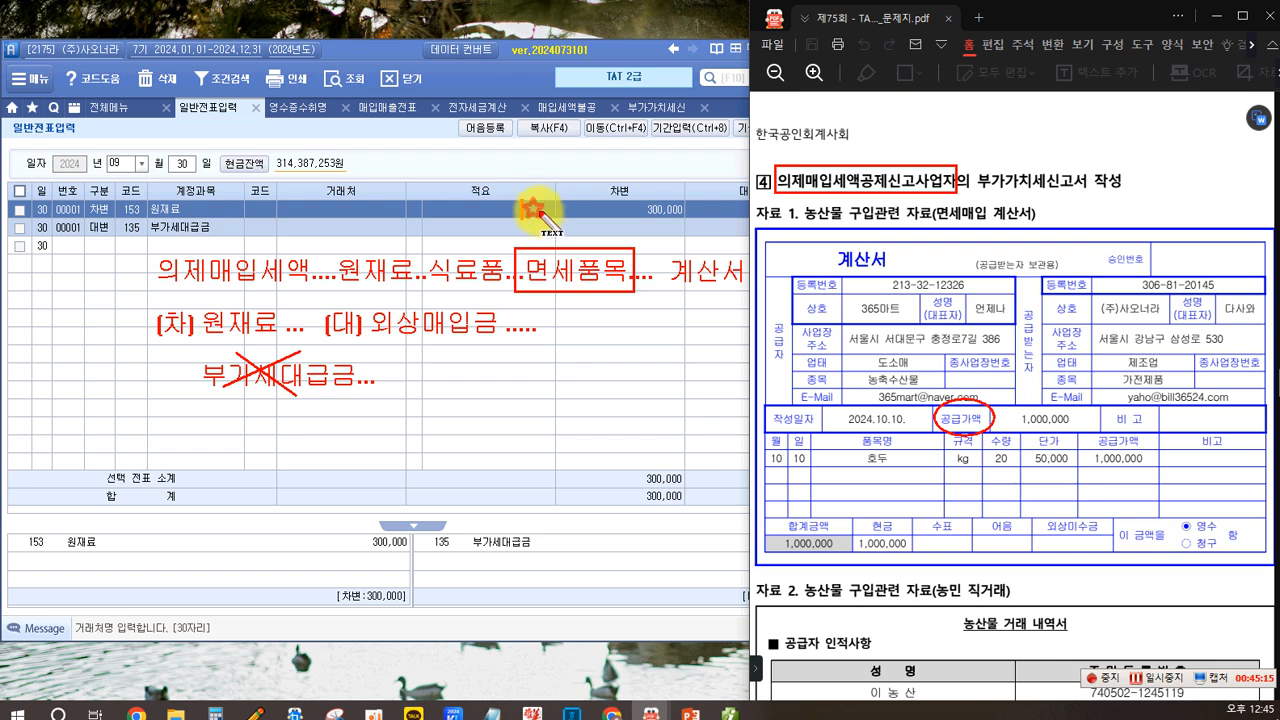
type("비")
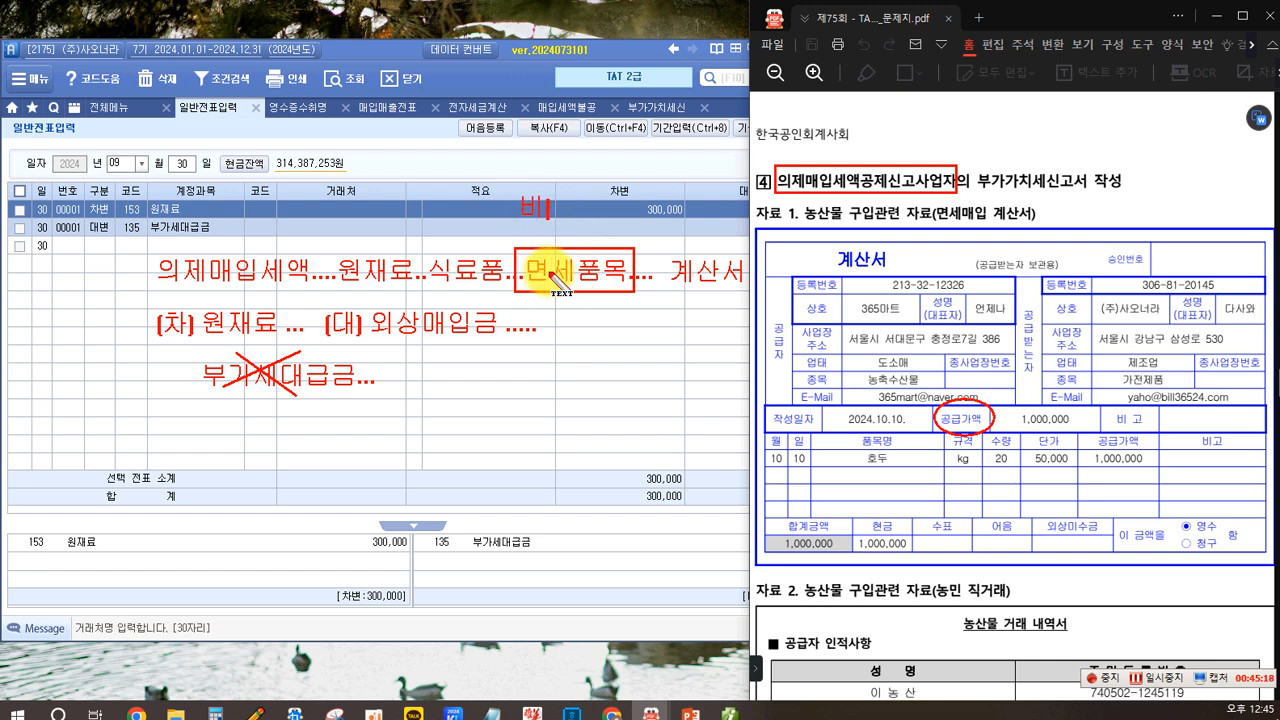
type("빔비ㅏ")
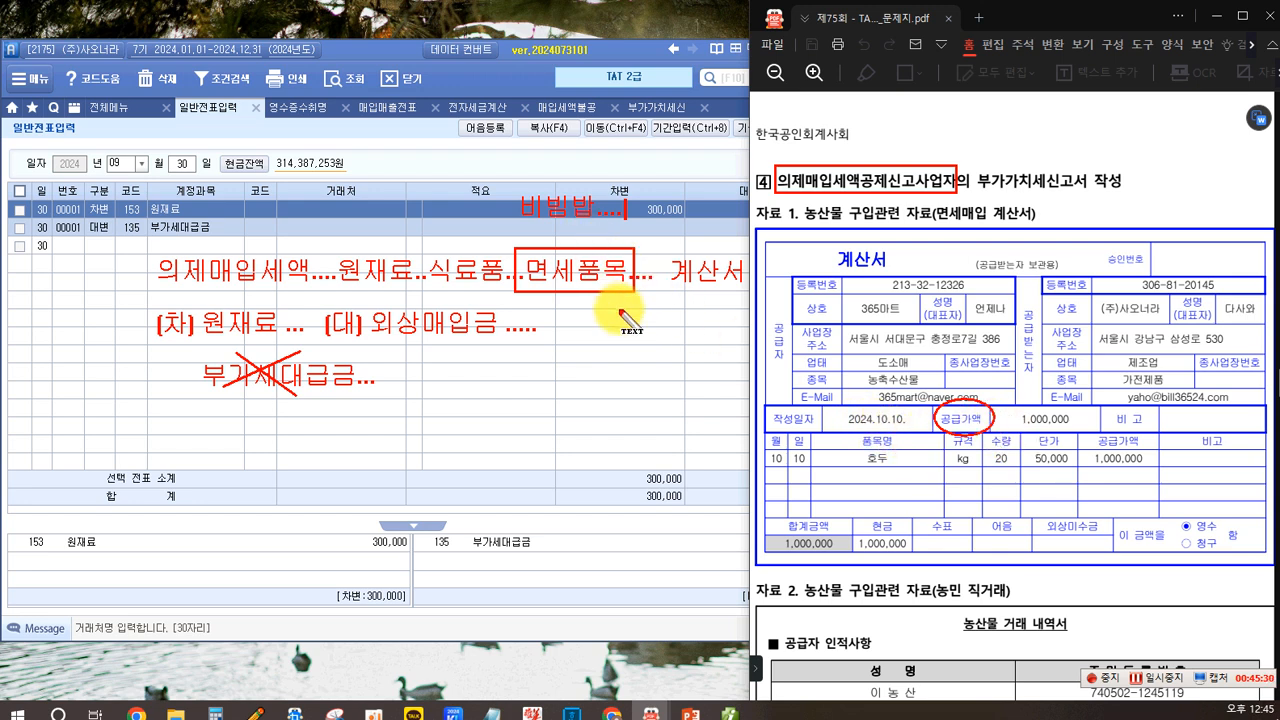
type("매출세액")
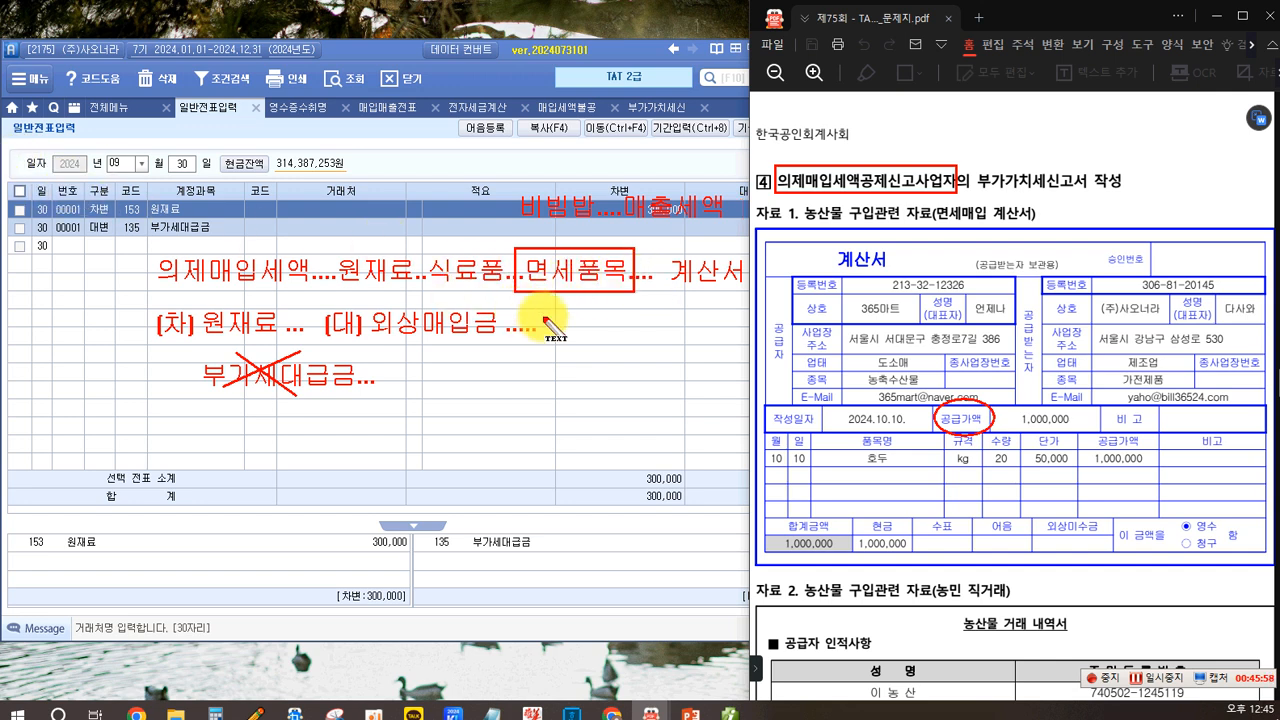
type("-")
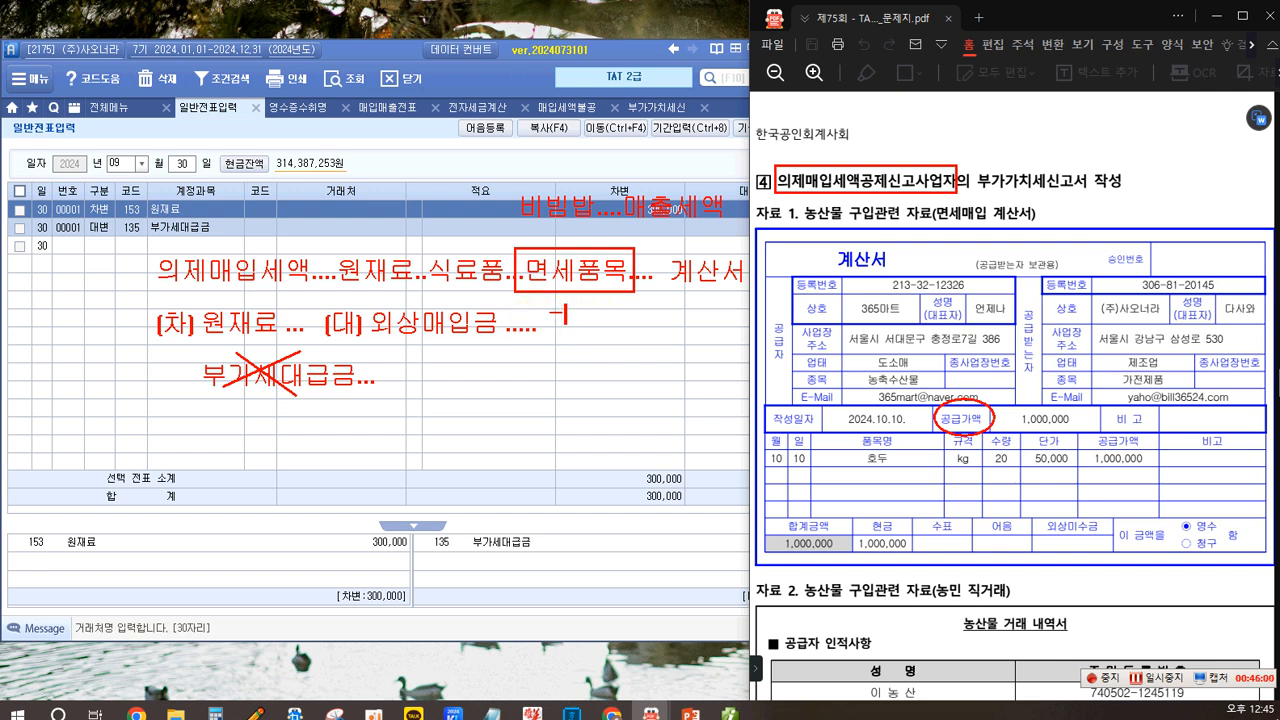
type("> 과세품")
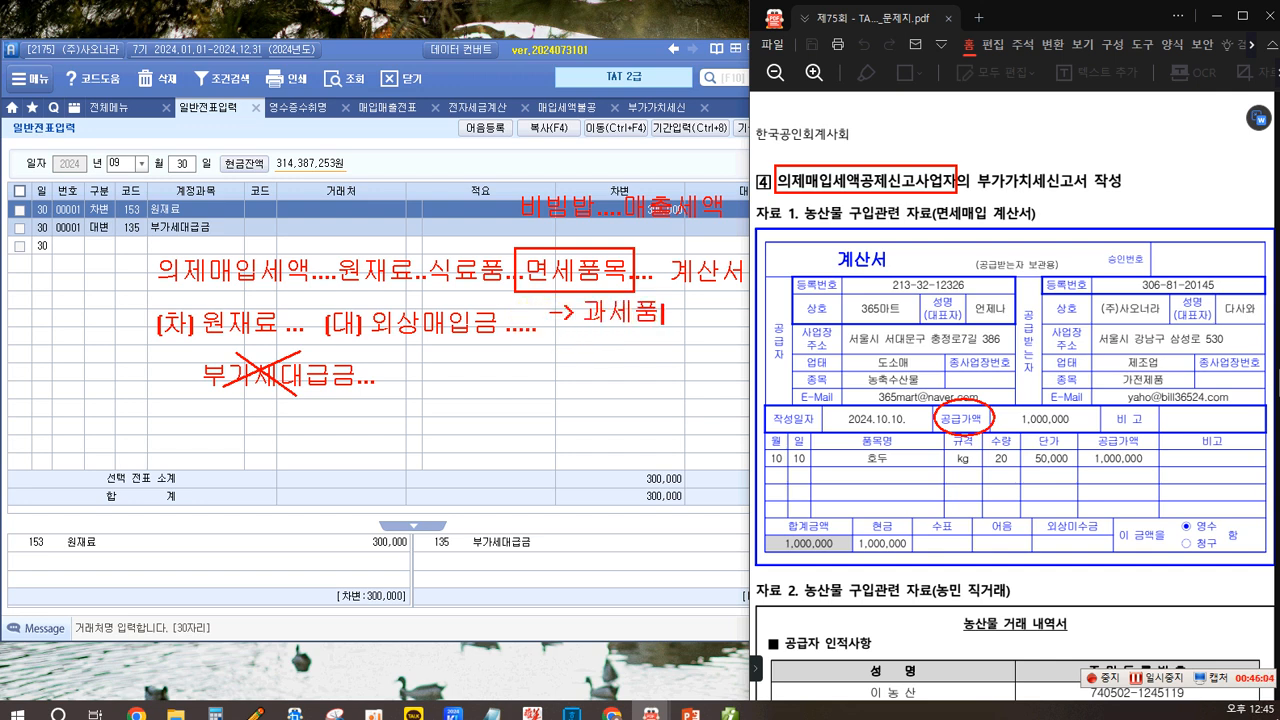
type("목...판매....")
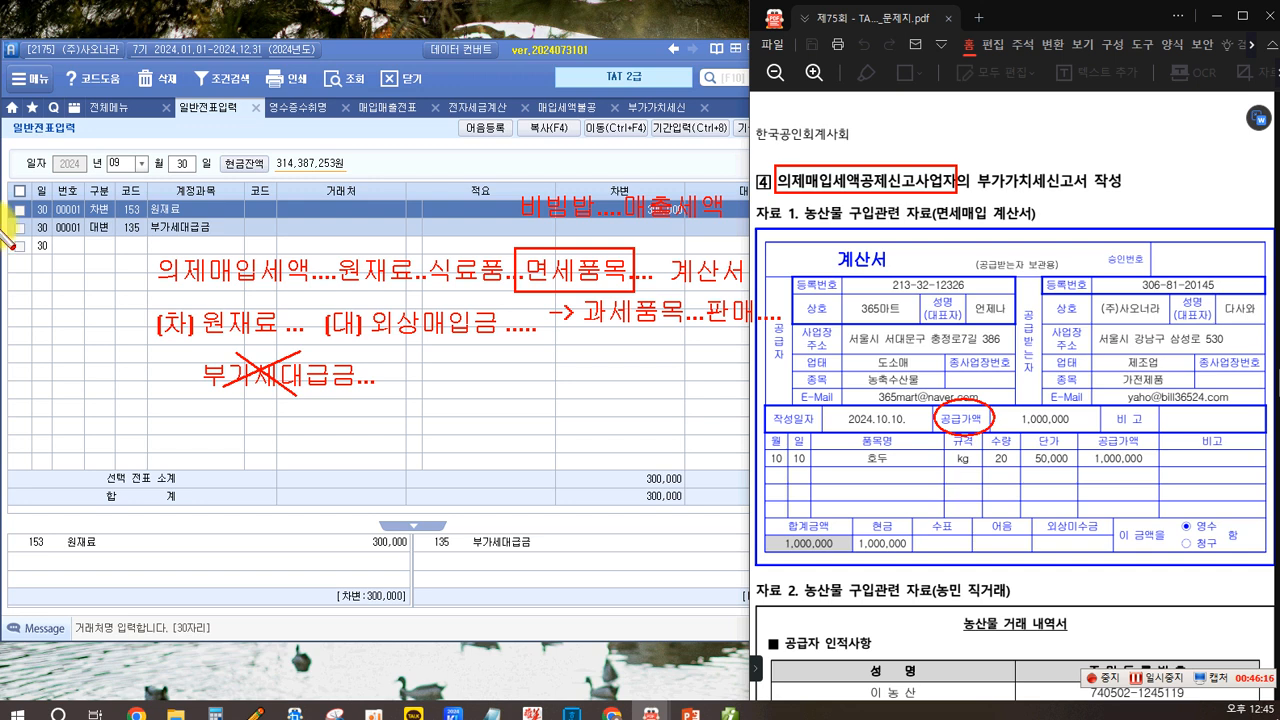
mouse_move(148, 251)
left_mouse_down()
mouse_move(218, 304)
mouse_move(312, 290)
left_mouse_up()
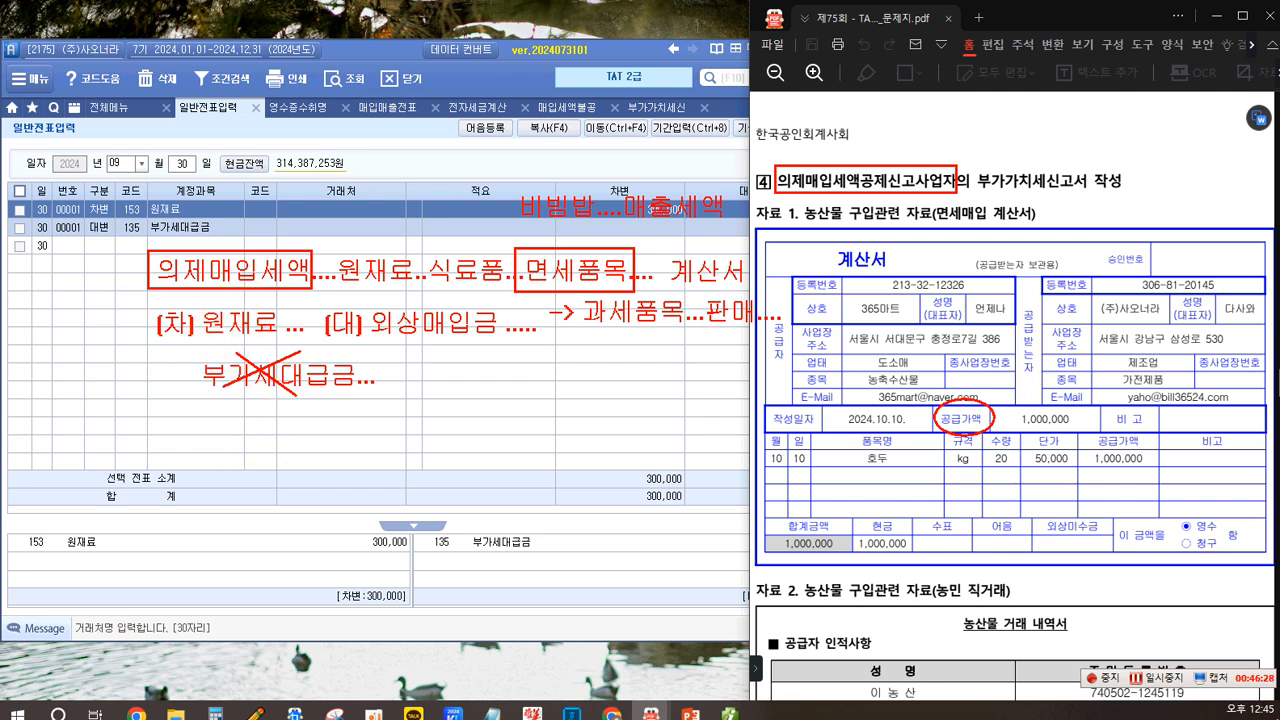
left_click(202, 417)
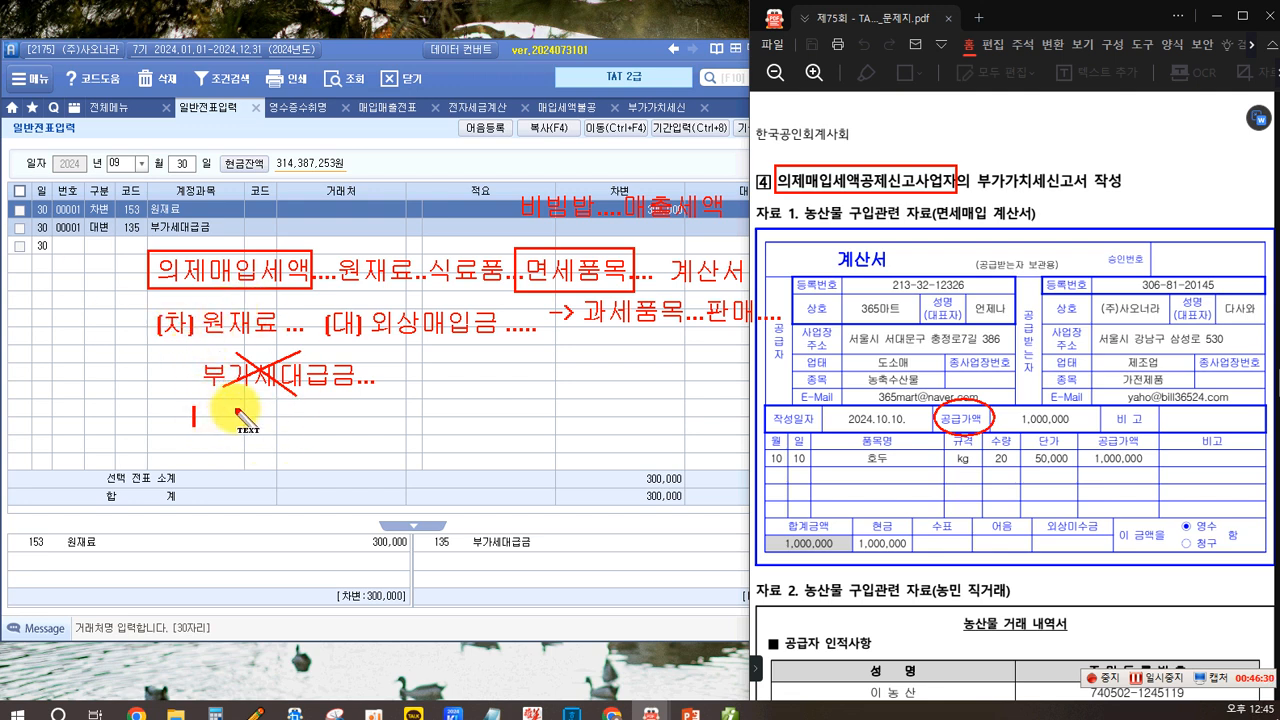
type("9/1")
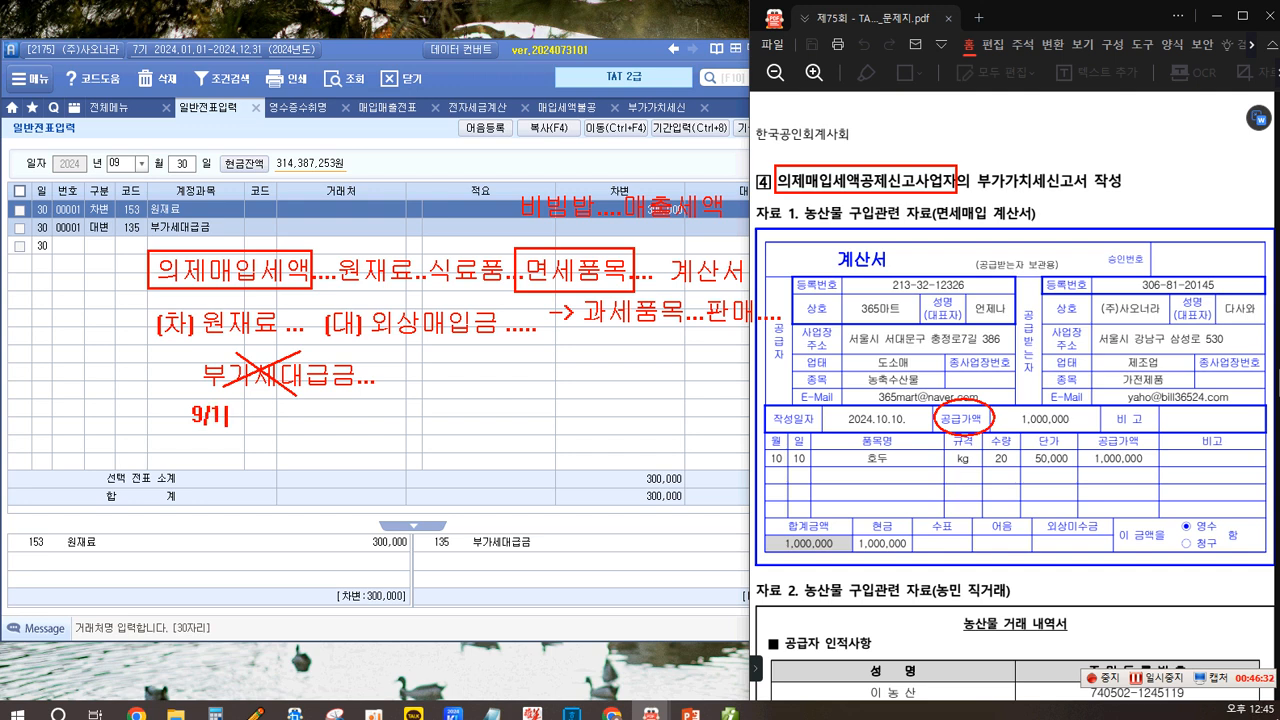
type("09 -> 8/108")
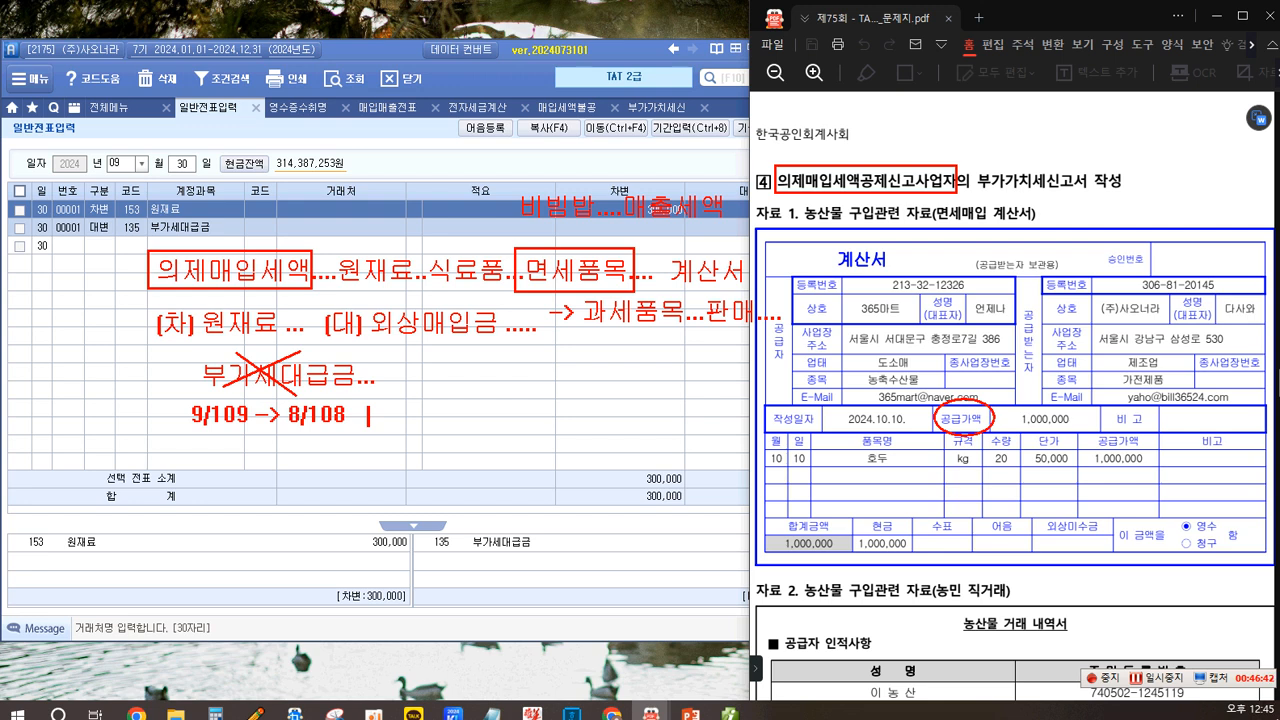
type("   6/106 10")
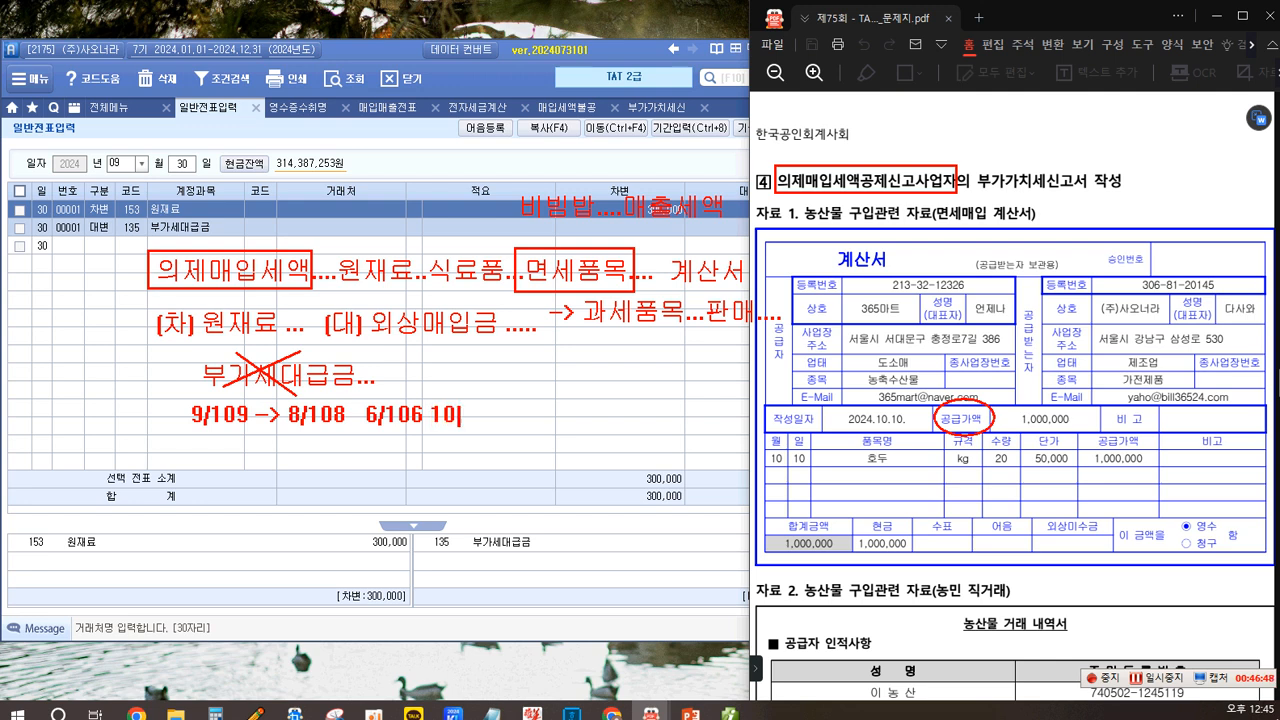
type("%")
mouse_move(479, 398)
left_mouse_down()
mouse_move(440, 434)
mouse_move(436, 404)
mouse_move(482, 436)
left_mouse_up()
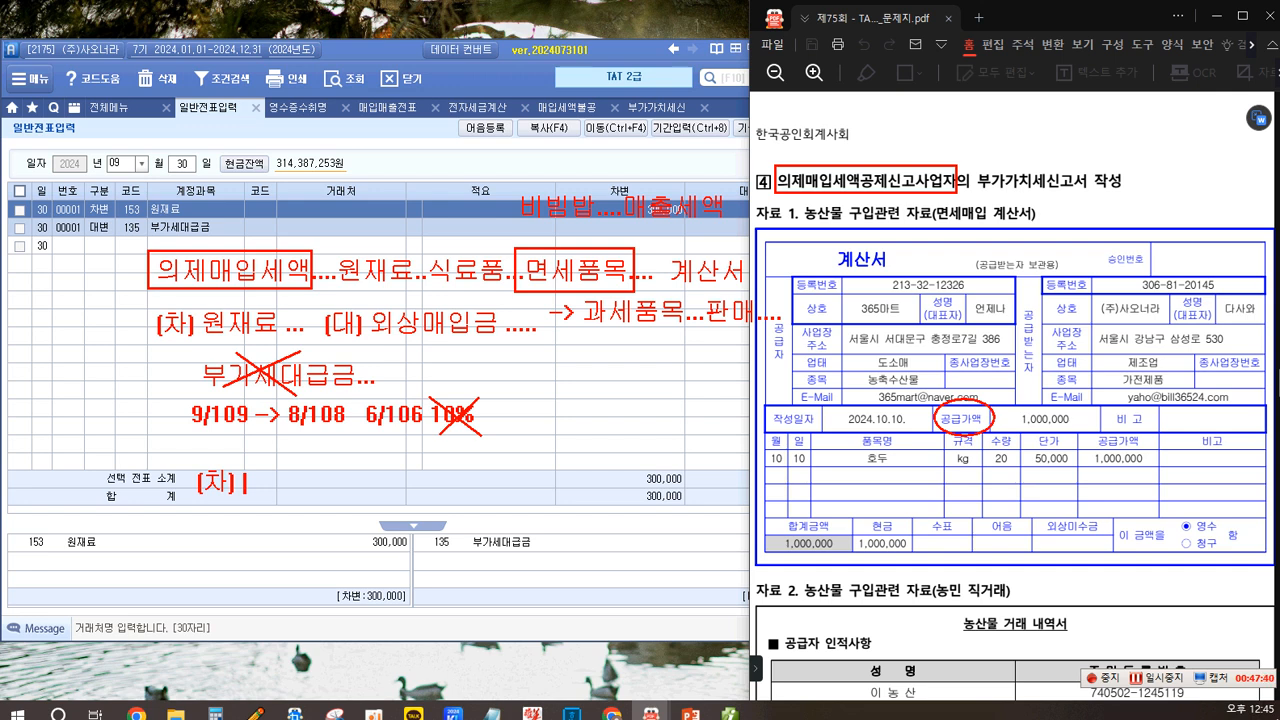
type("부가세대급")
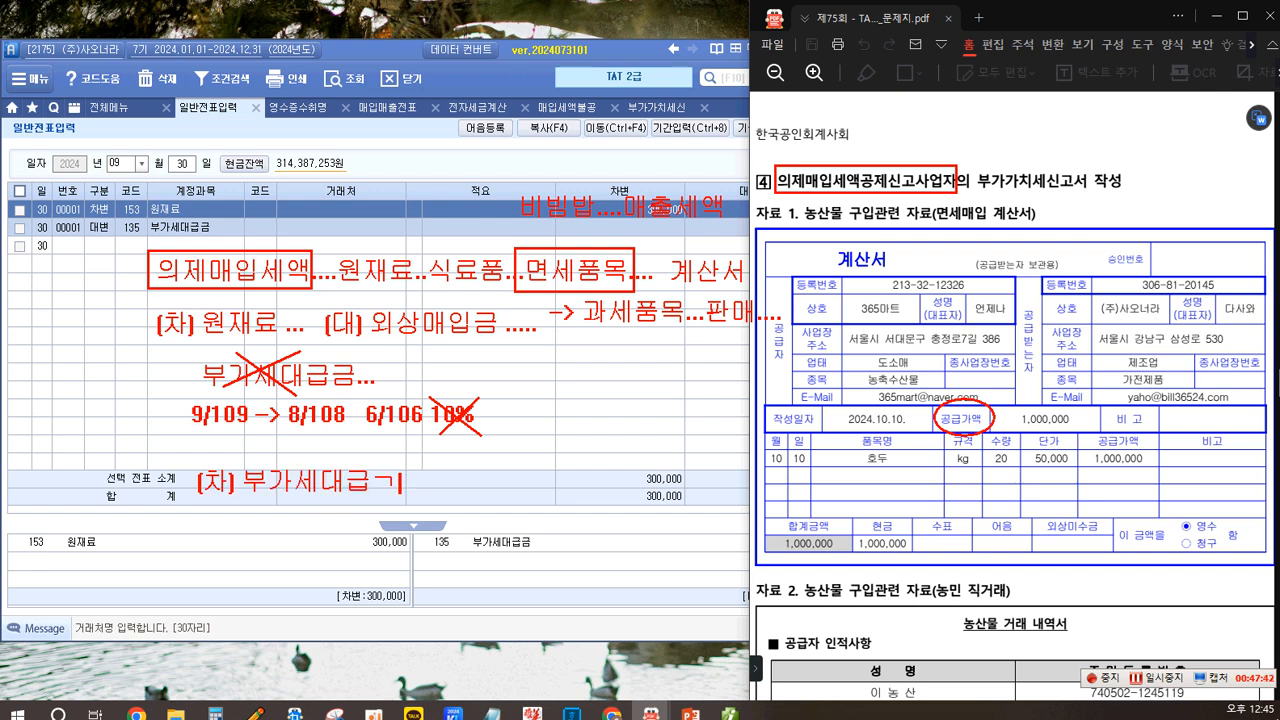
type("금 .....   (대")
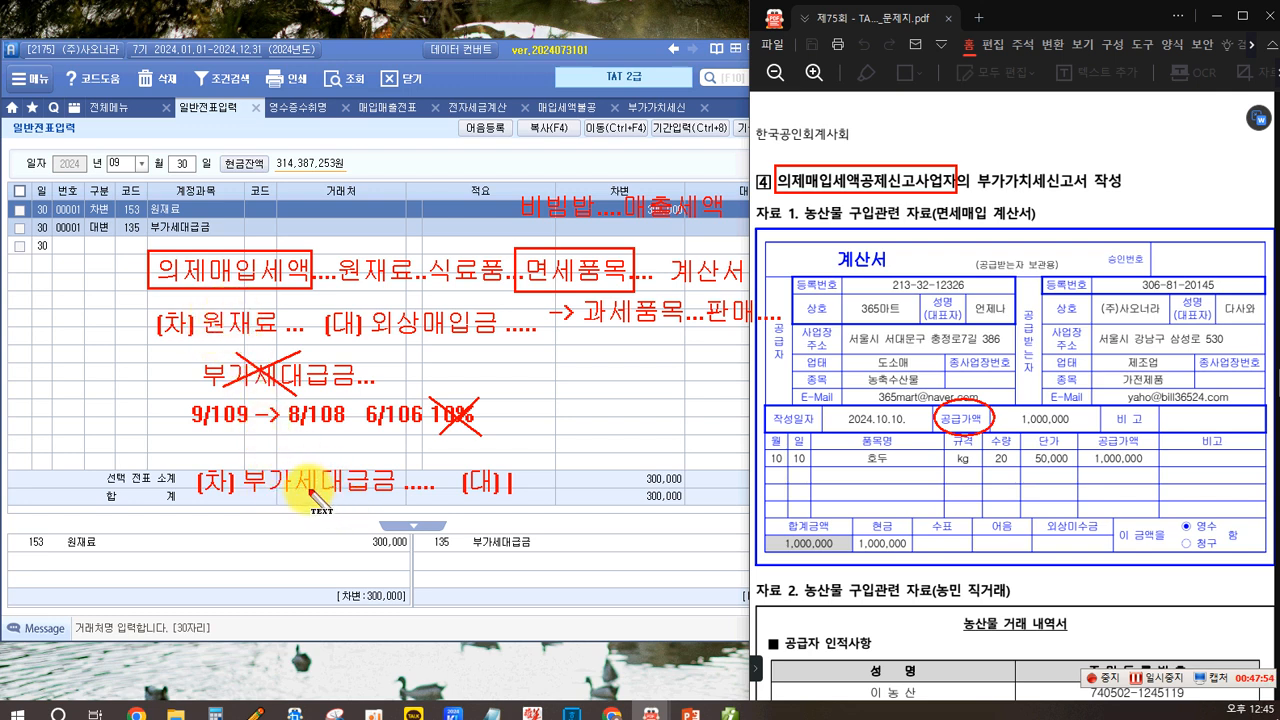
type("원재료 .....")
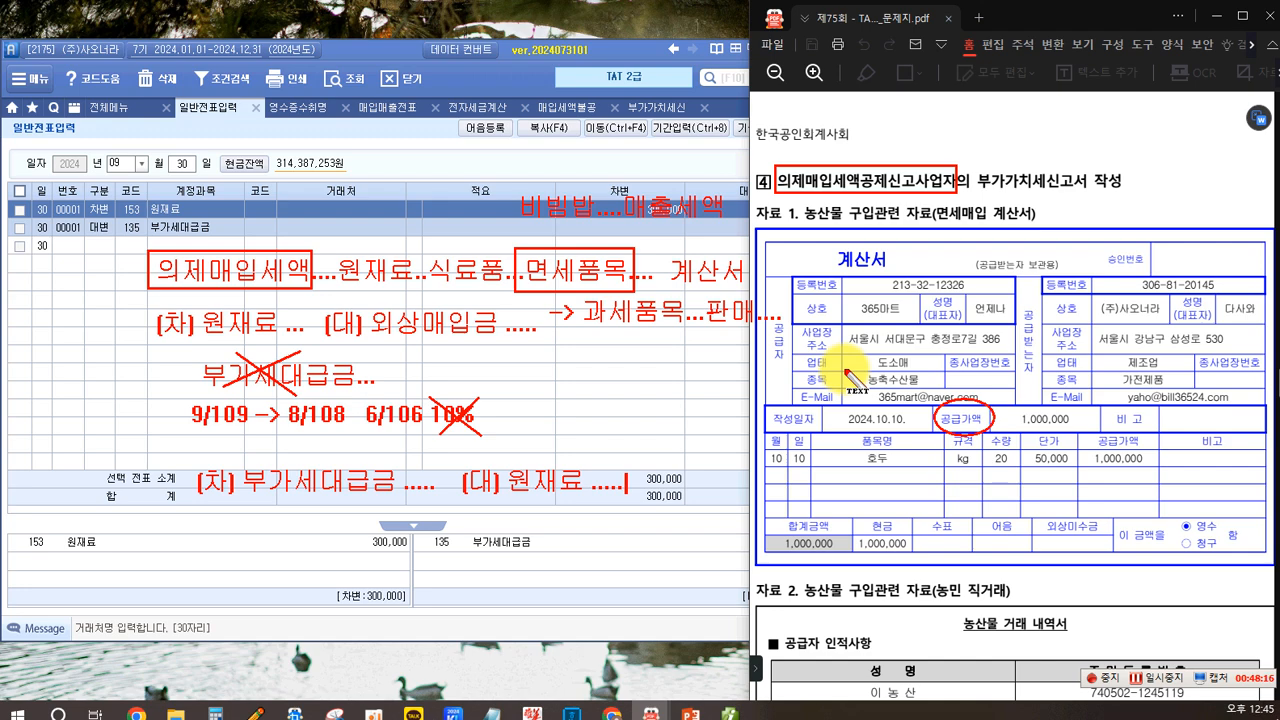
key("Escape")
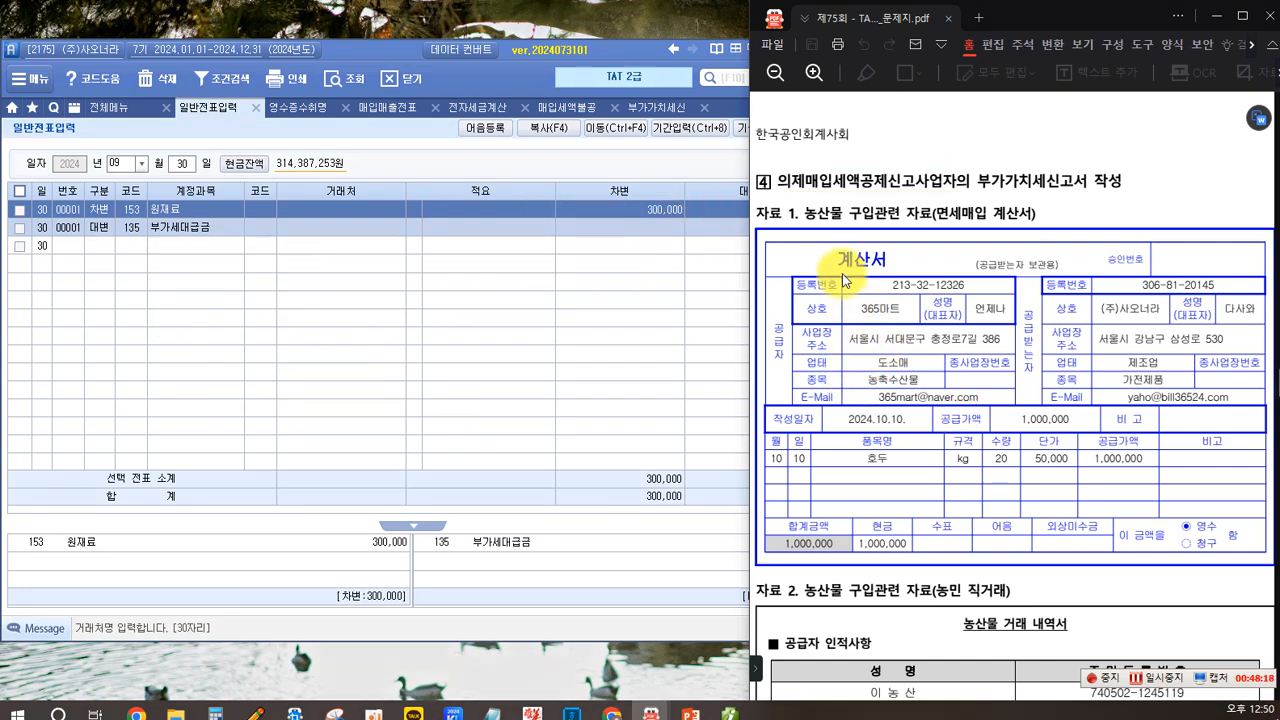
- Examine the problem 4 exam materials on the tax-free agricultural purchase invoice and the farmer direct-purchase statement
scroll(842, 273, "down", 1)
scroll(842, 273, "up", 1)
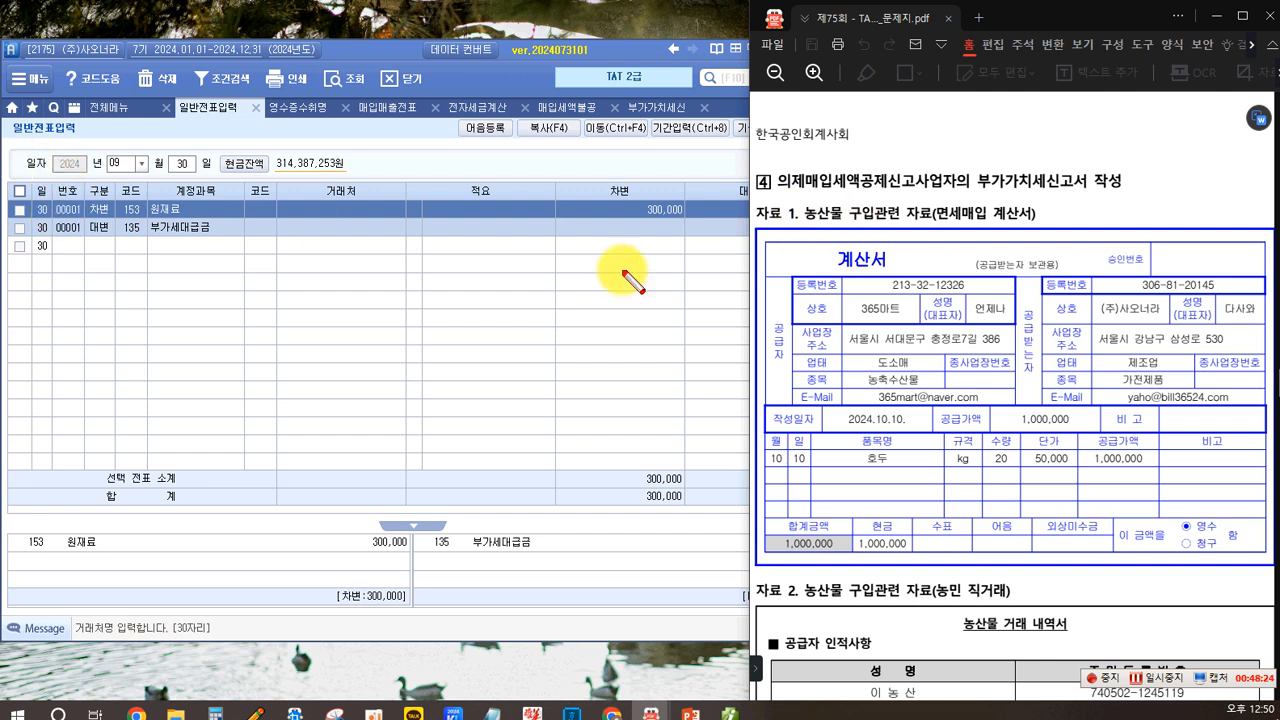
left_click_drag(802, 201, 845, 231)
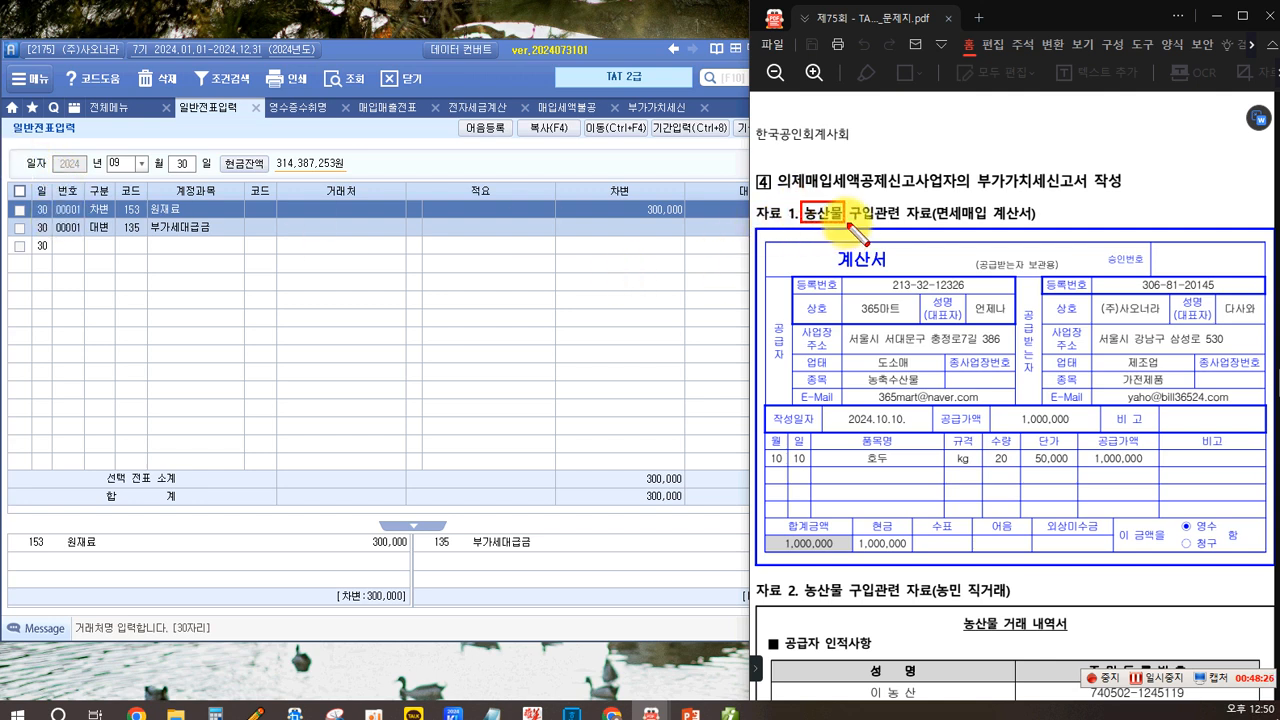
left_click_drag(935, 203, 1037, 228)
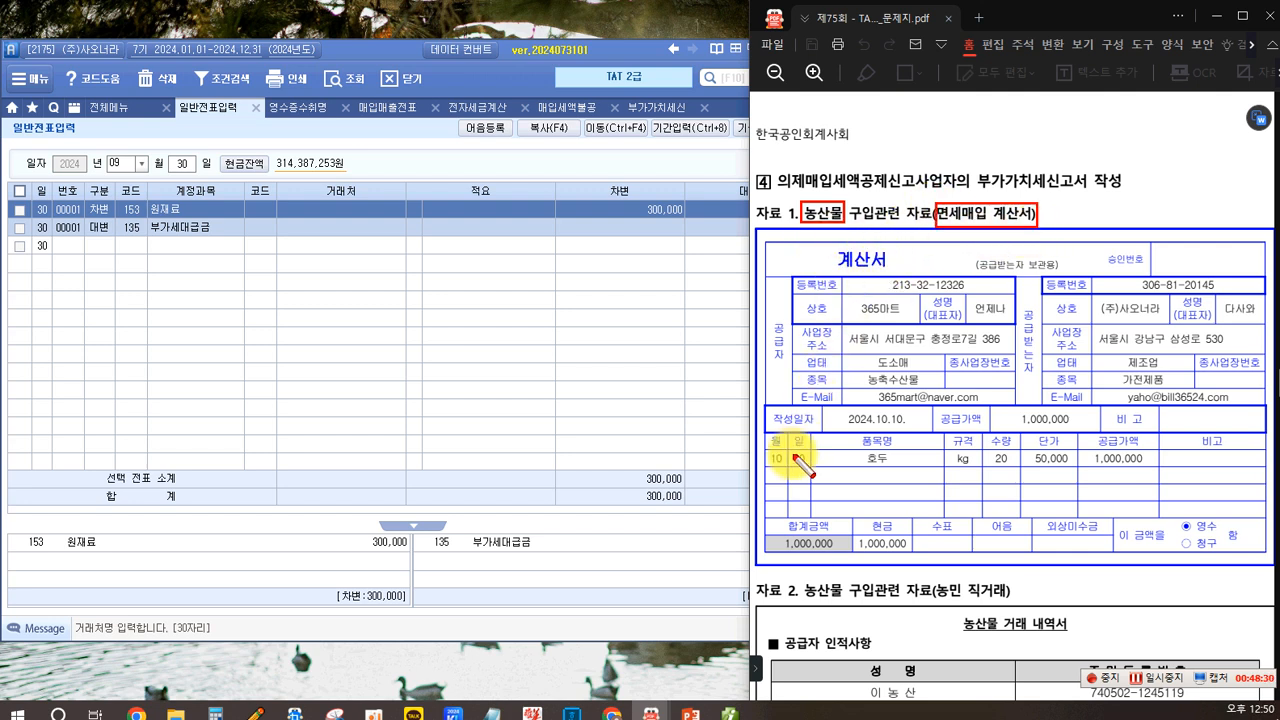
left_click_drag(833, 409, 911, 432)
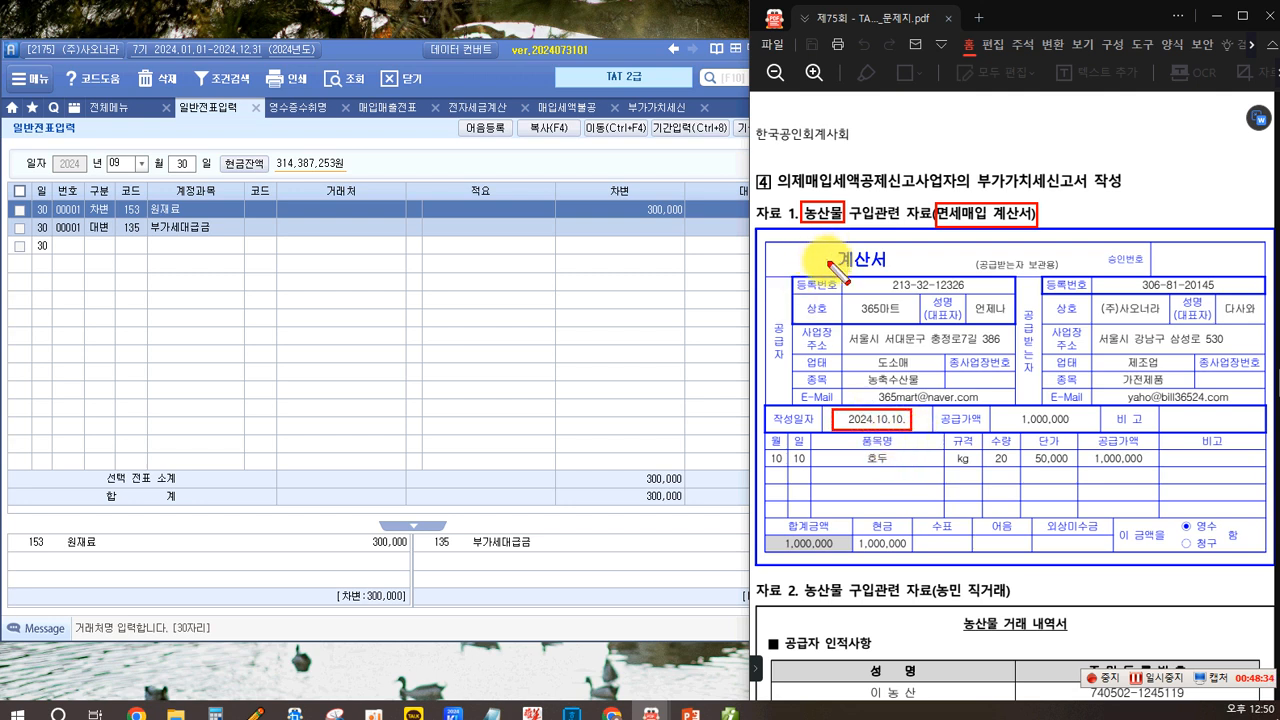
key("Escape")
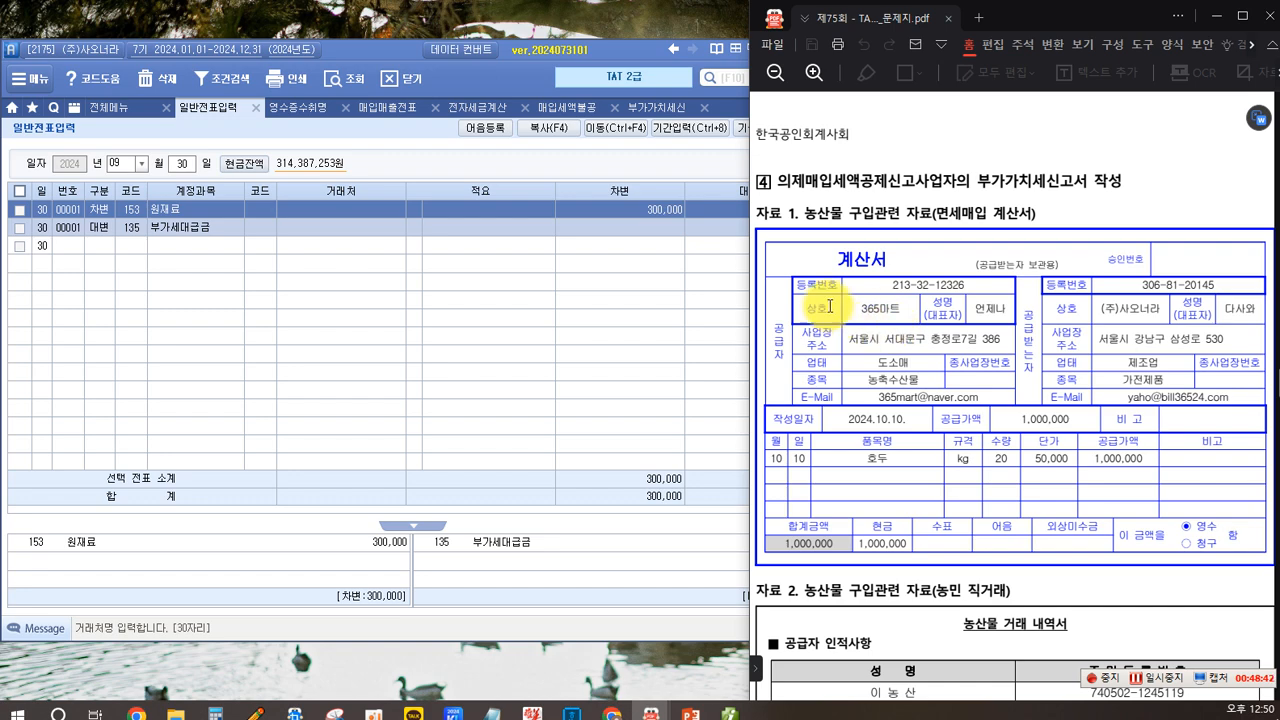
scroll(912, 338, "down", 3)
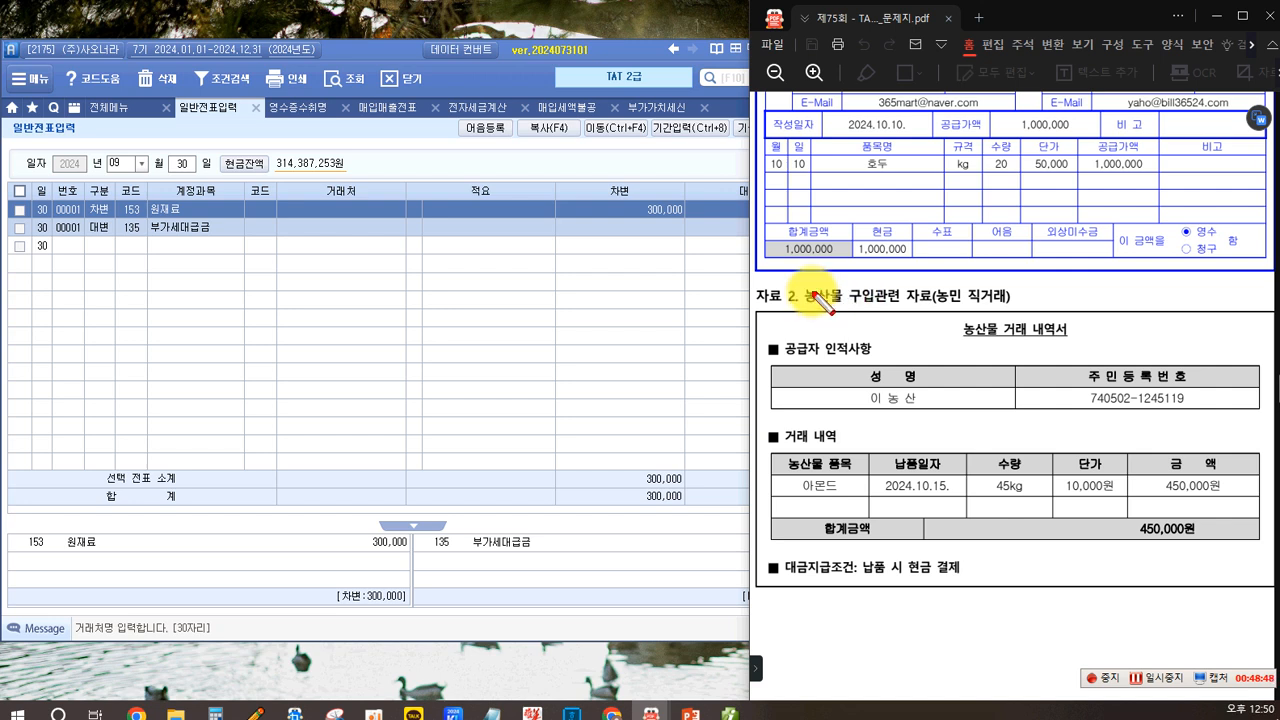
- Mark the key items on the farmer direct-purchase statement for the almond purchase
left_click_drag(792, 284, 848, 310)
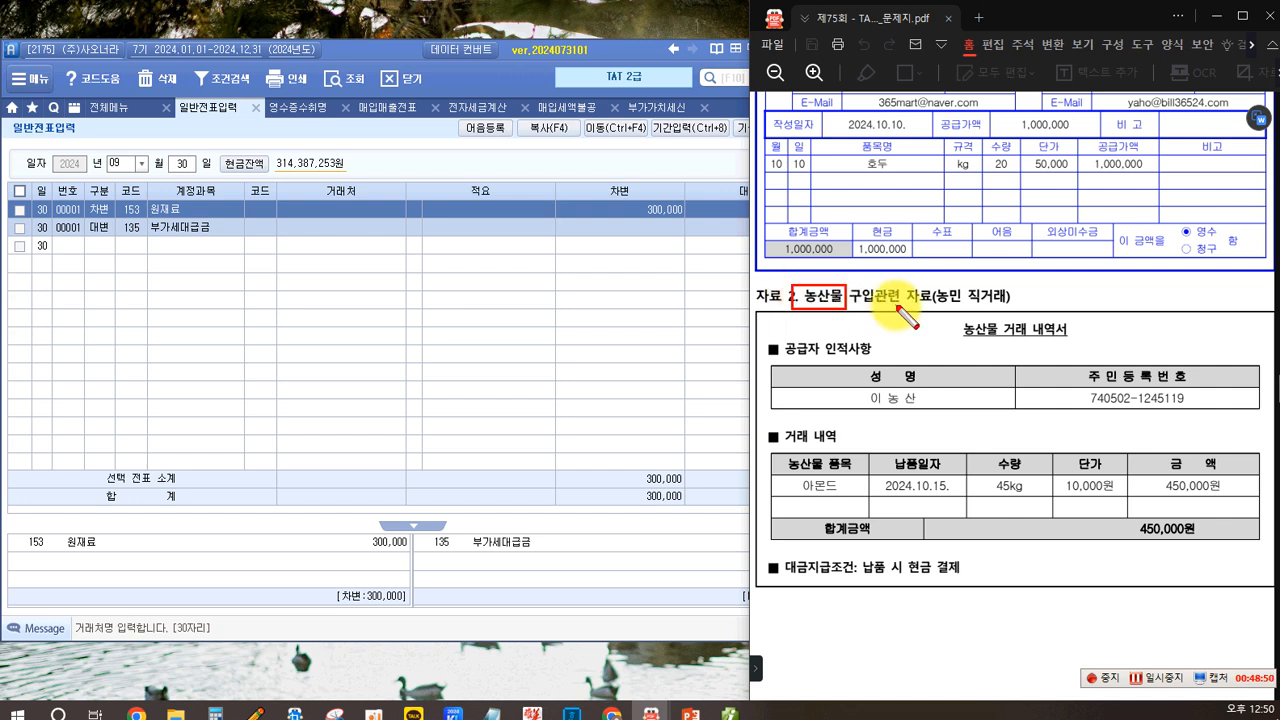
mouse_move(932, 283)
left_mouse_down()
mouse_move(1010, 310)
mouse_move(956, 309)
mouse_move(968, 310)
left_mouse_up()
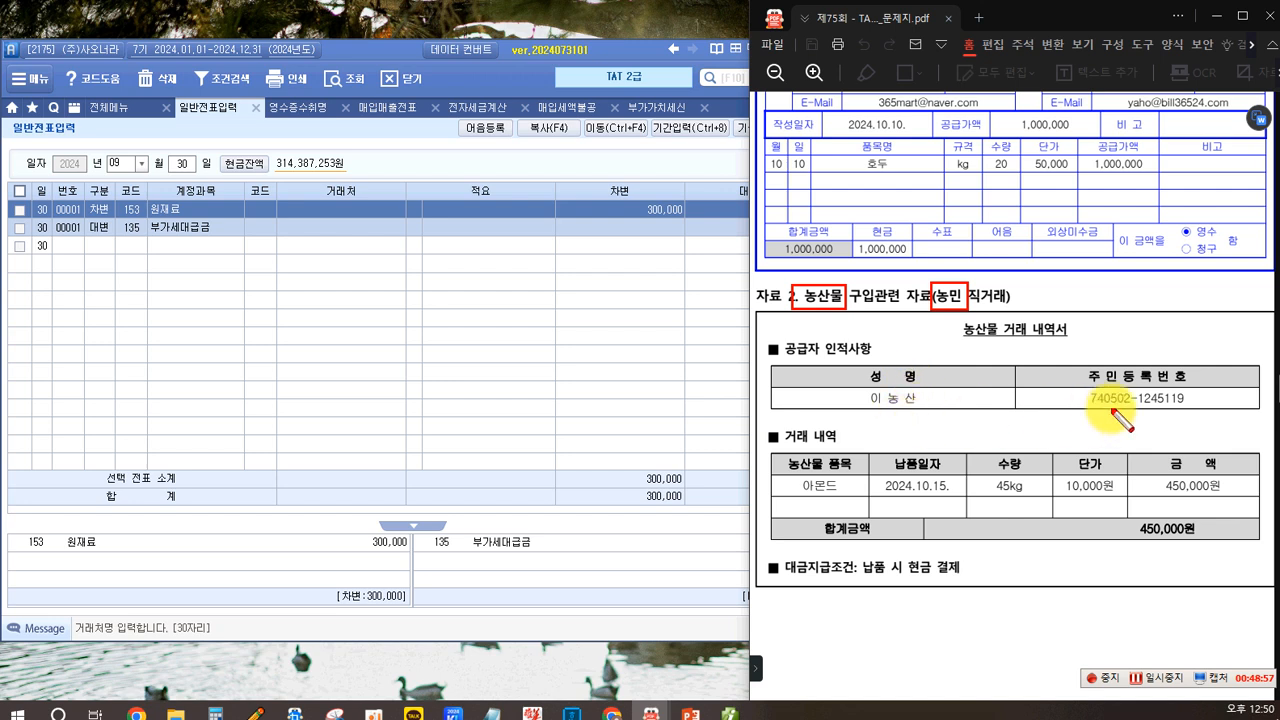
left_click_drag(791, 477, 842, 498)
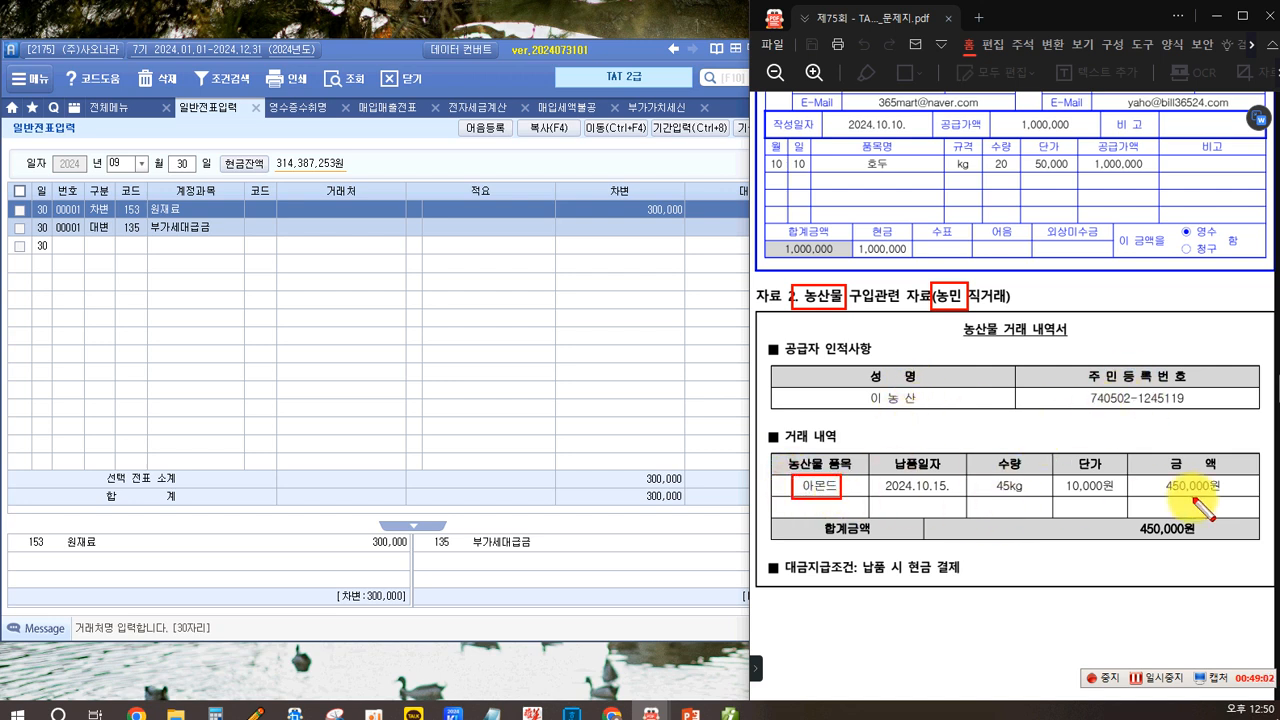
mouse_move(904, 558)
left_mouse_down()
mouse_move(924, 584)
mouse_move(931, 576)
left_mouse_up()
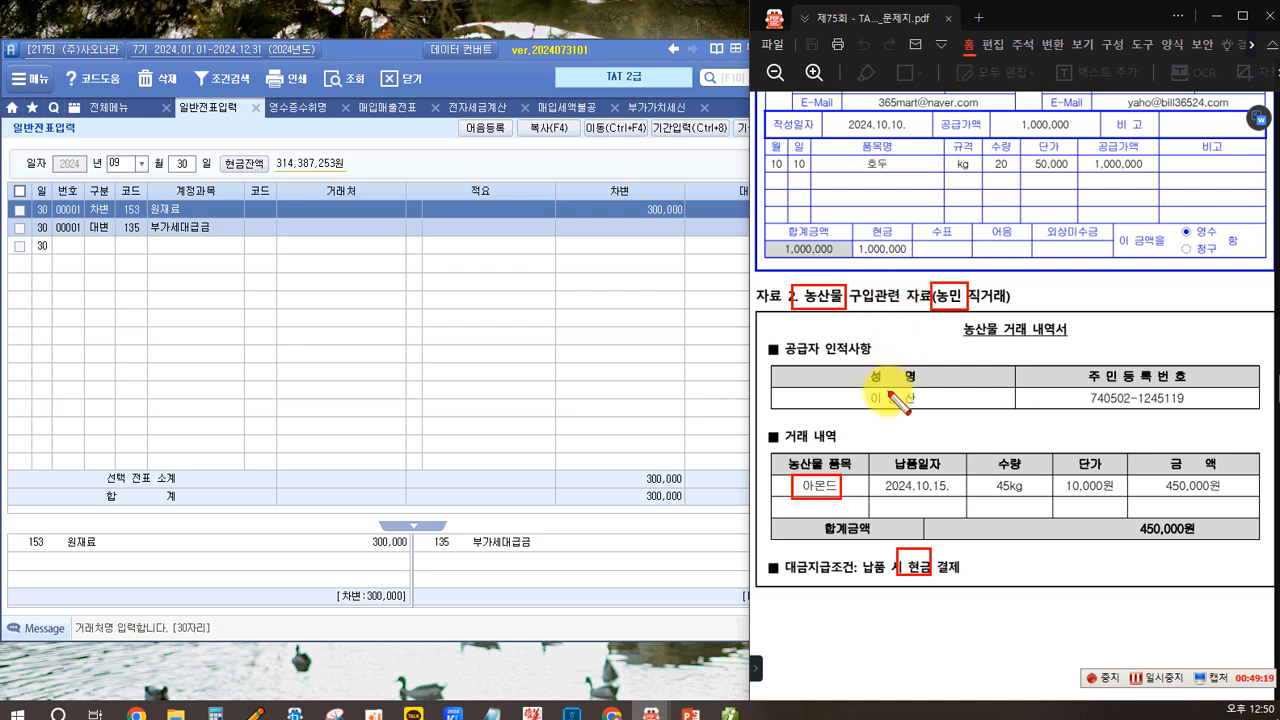
- Read the deemed input tax settlement data and the task instructions for problem 4
scroll(893, 400, "down", 5)
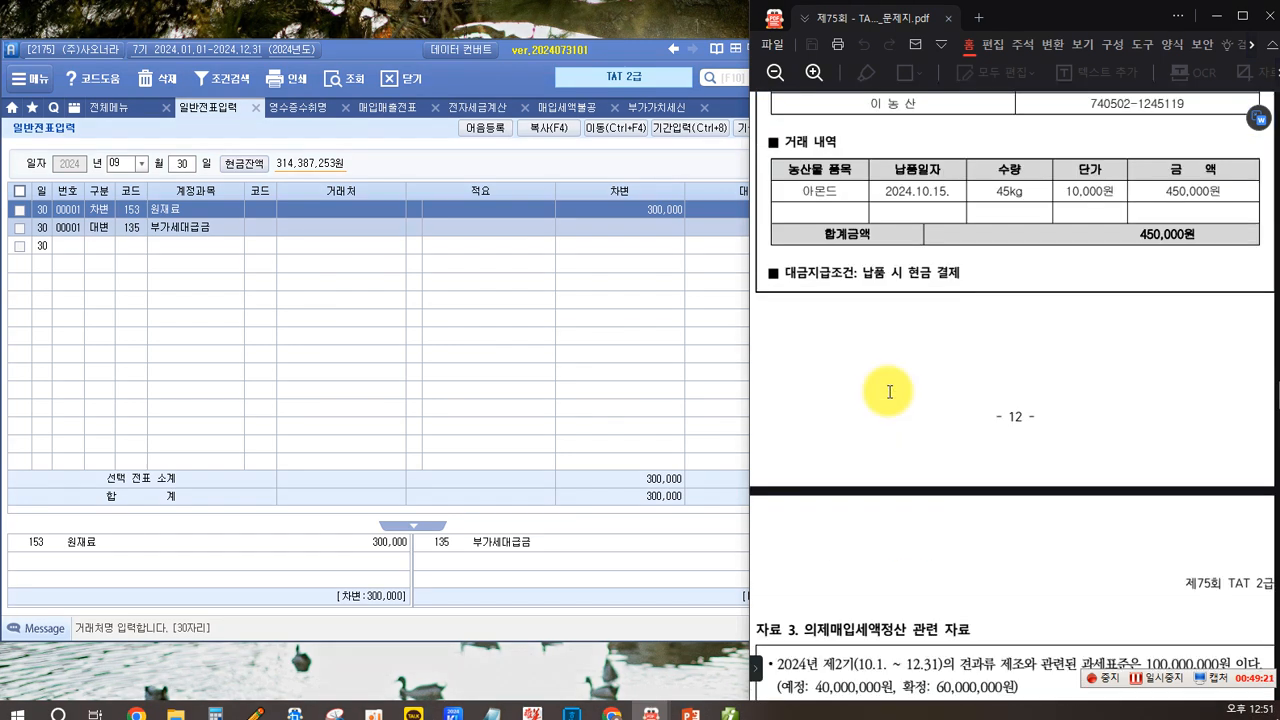
scroll(889, 392, "down", 2)
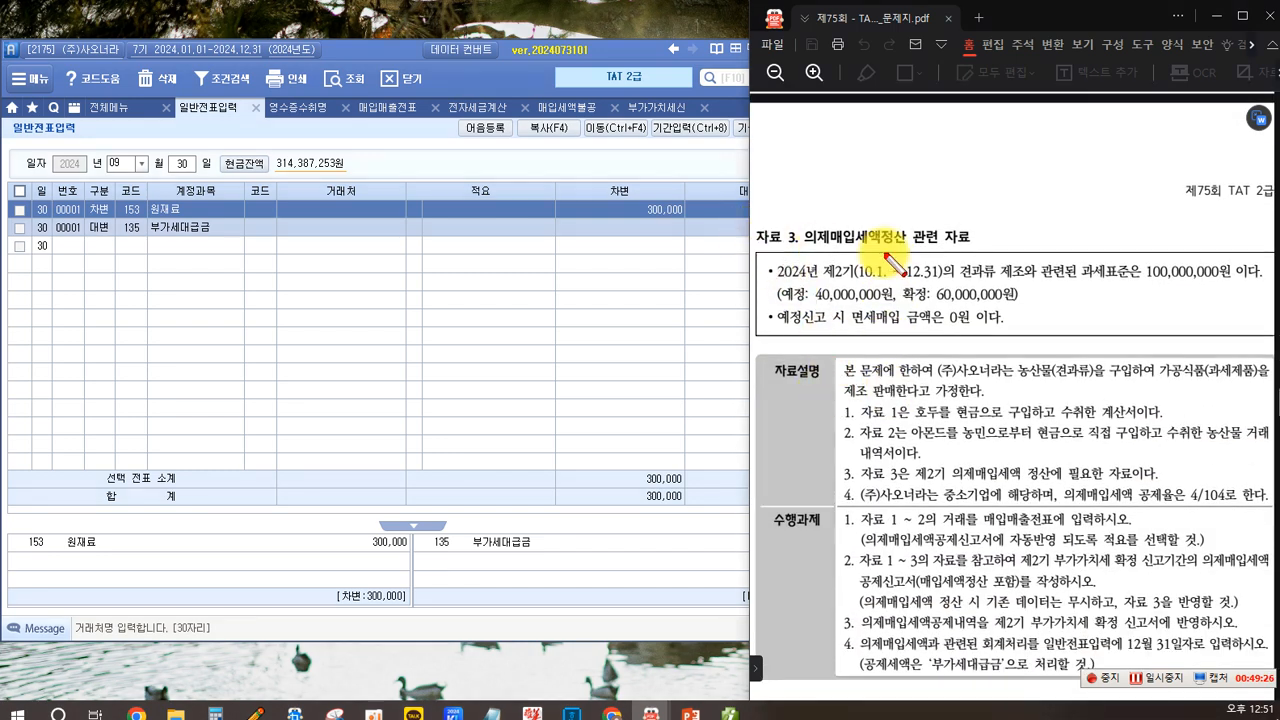
left_click_drag(798, 222, 909, 248)
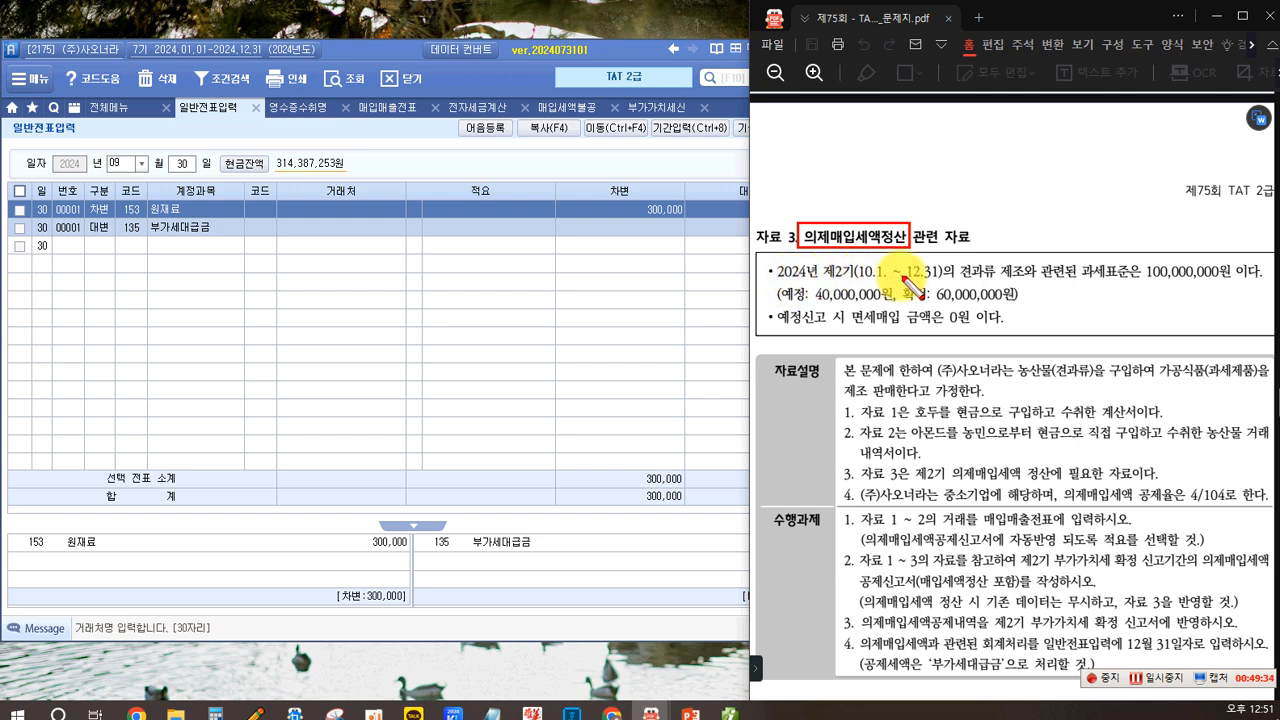
left_click_drag(771, 260, 940, 282)
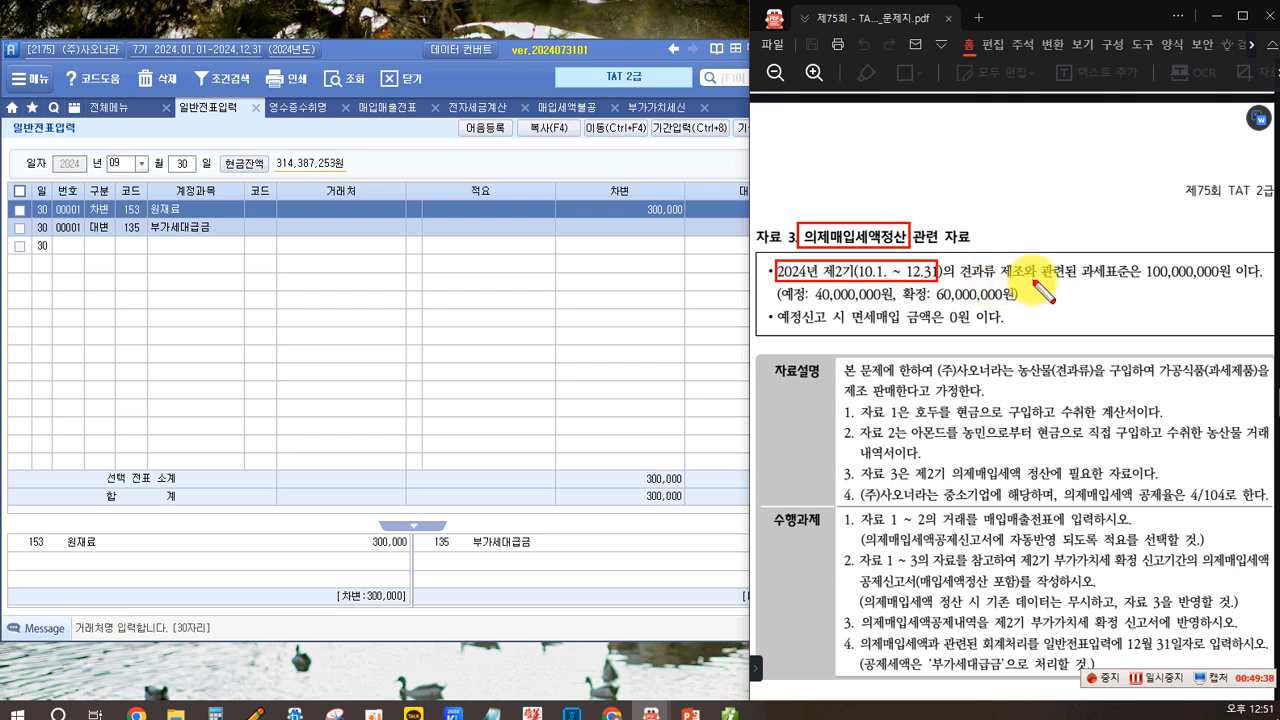
left_click_drag(1080, 259, 1230, 286)
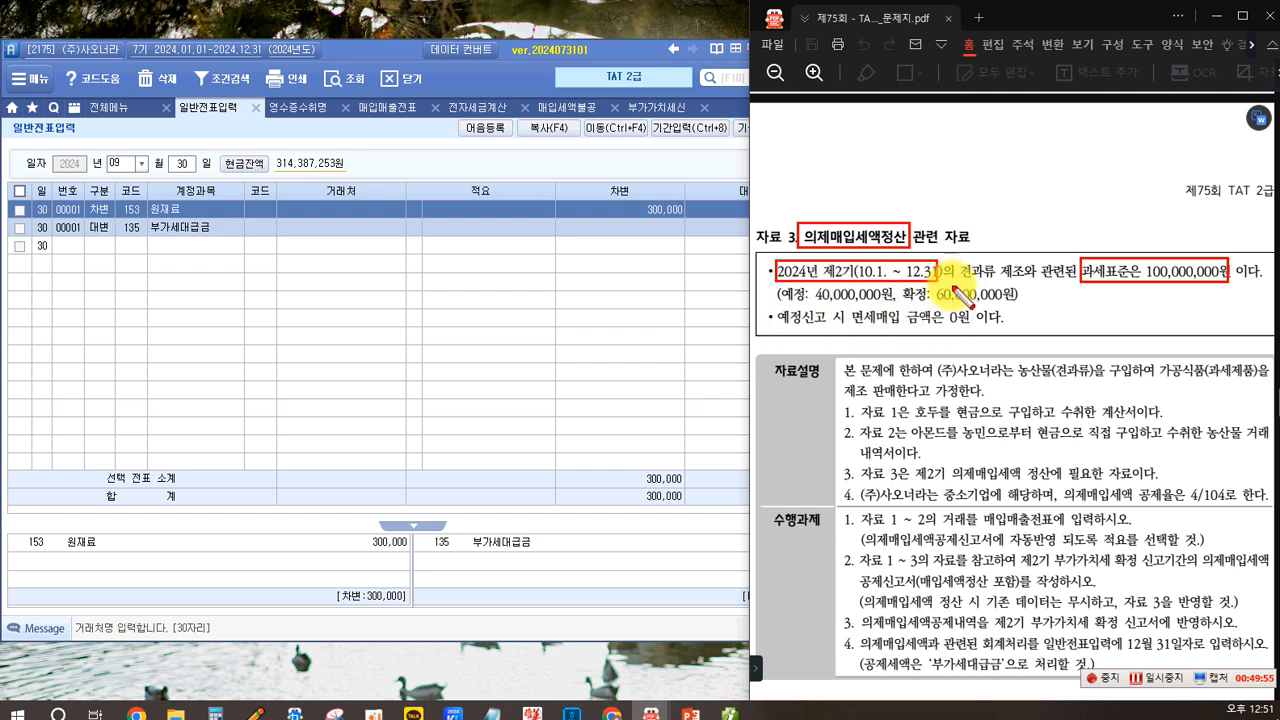
left_click_drag(758, 223, 797, 248)
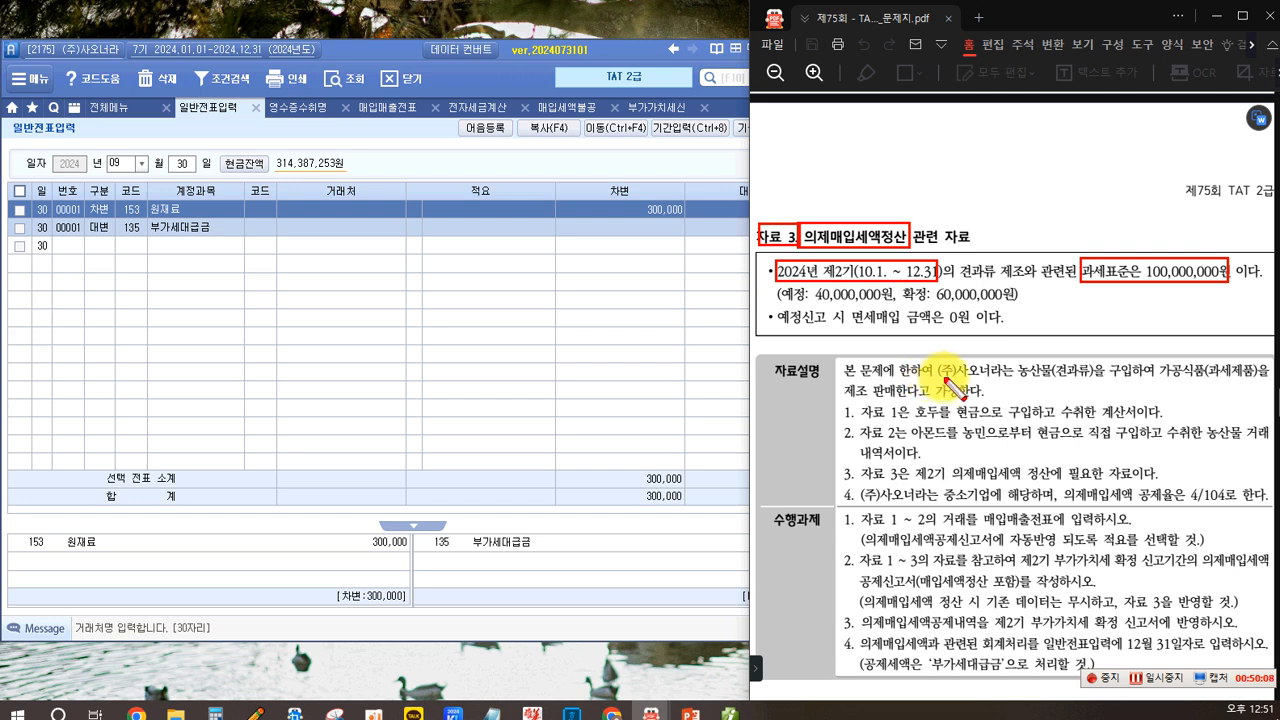
left_click_drag(1010, 360, 1092, 381)
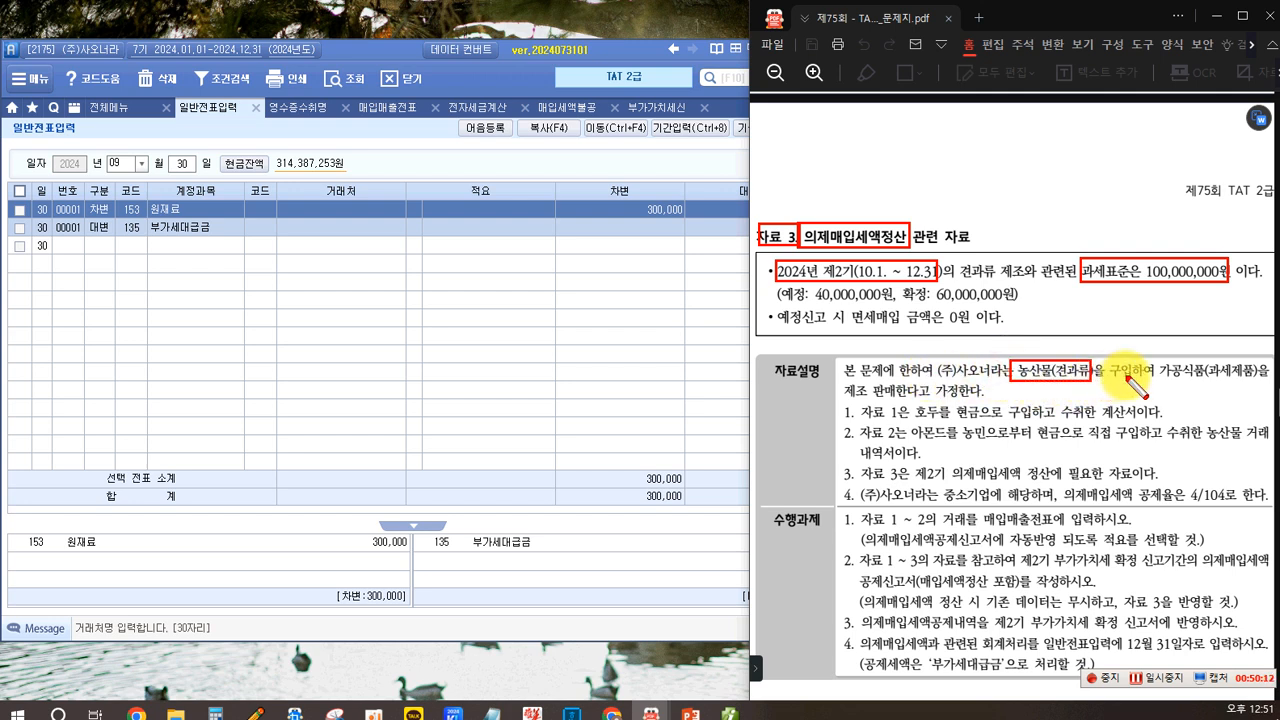
left_click_drag(1153, 358, 1232, 381)
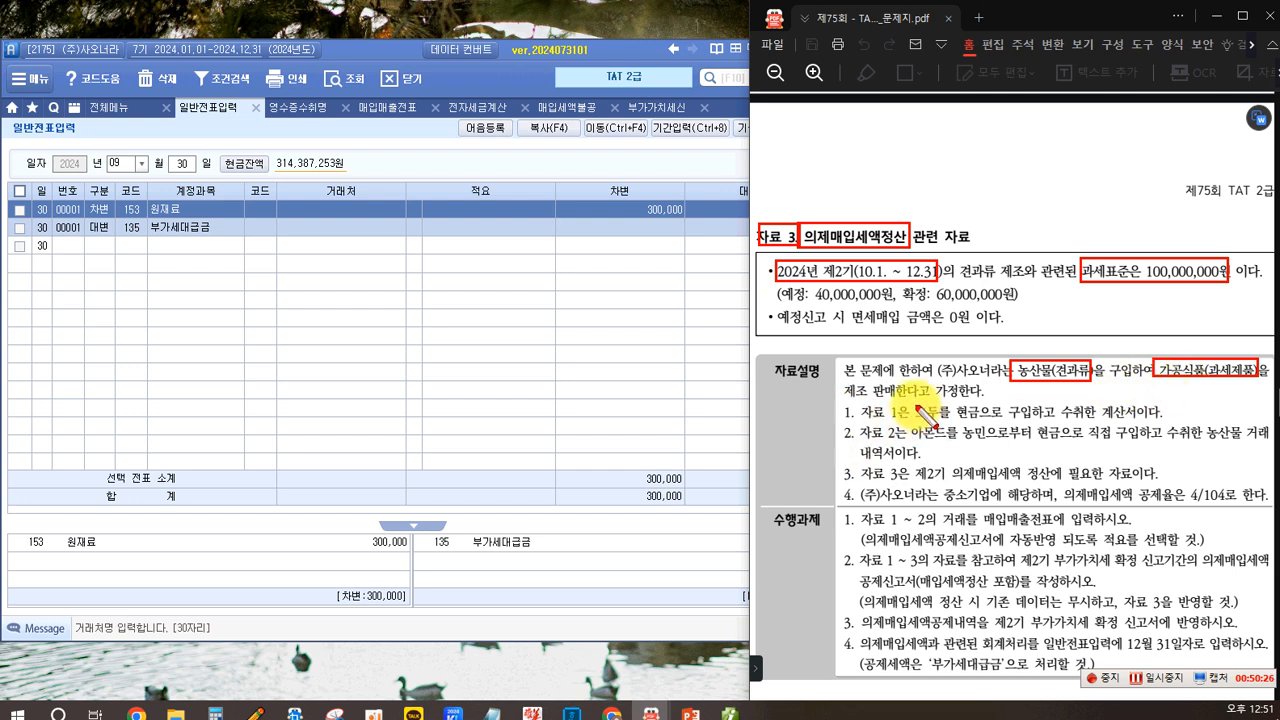
mouse_move(914, 402)
left_mouse_down()
mouse_move(937, 421)
mouse_move(981, 420)
left_mouse_up()
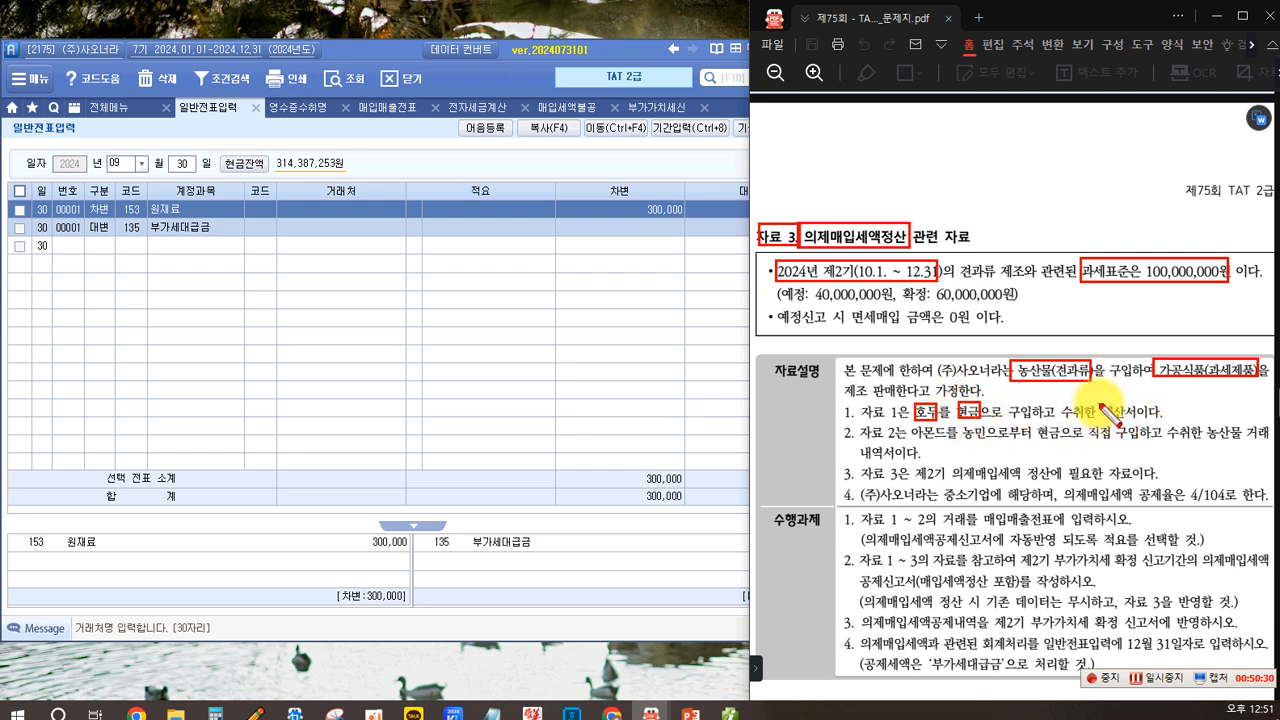
left_click_drag(1099, 402, 1141, 420)
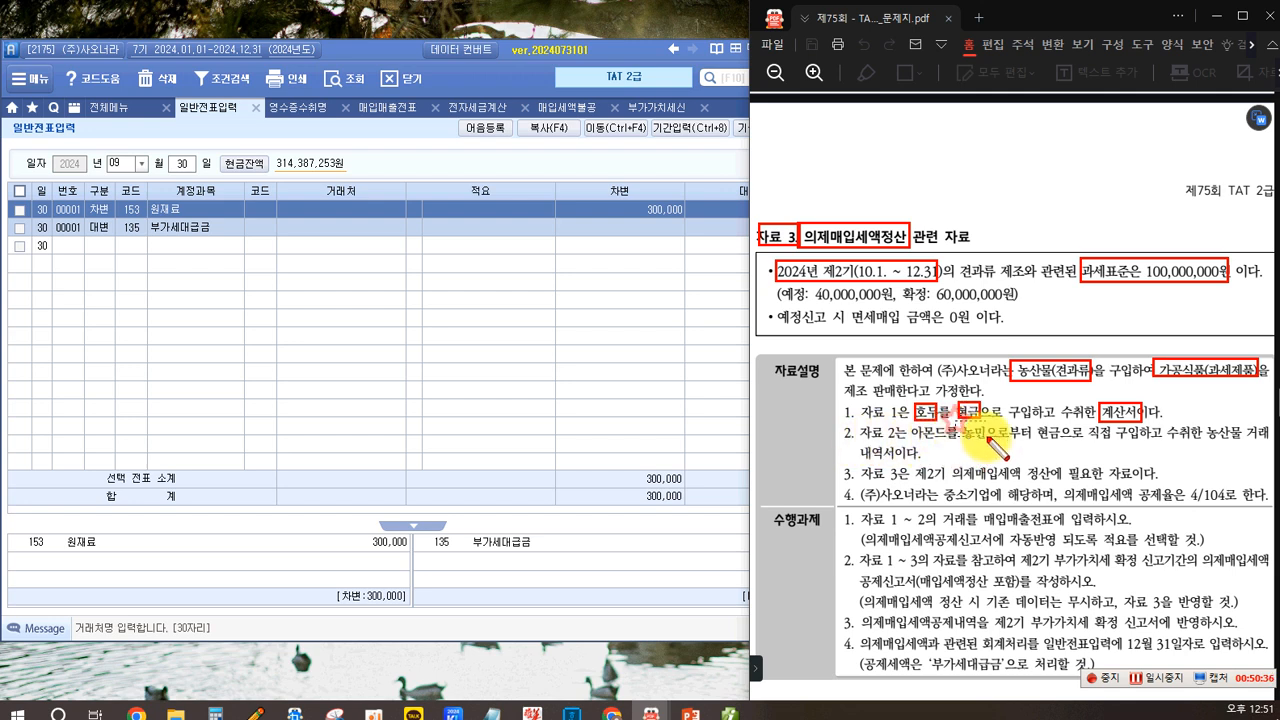
left_click_drag(987, 441, 955, 423)
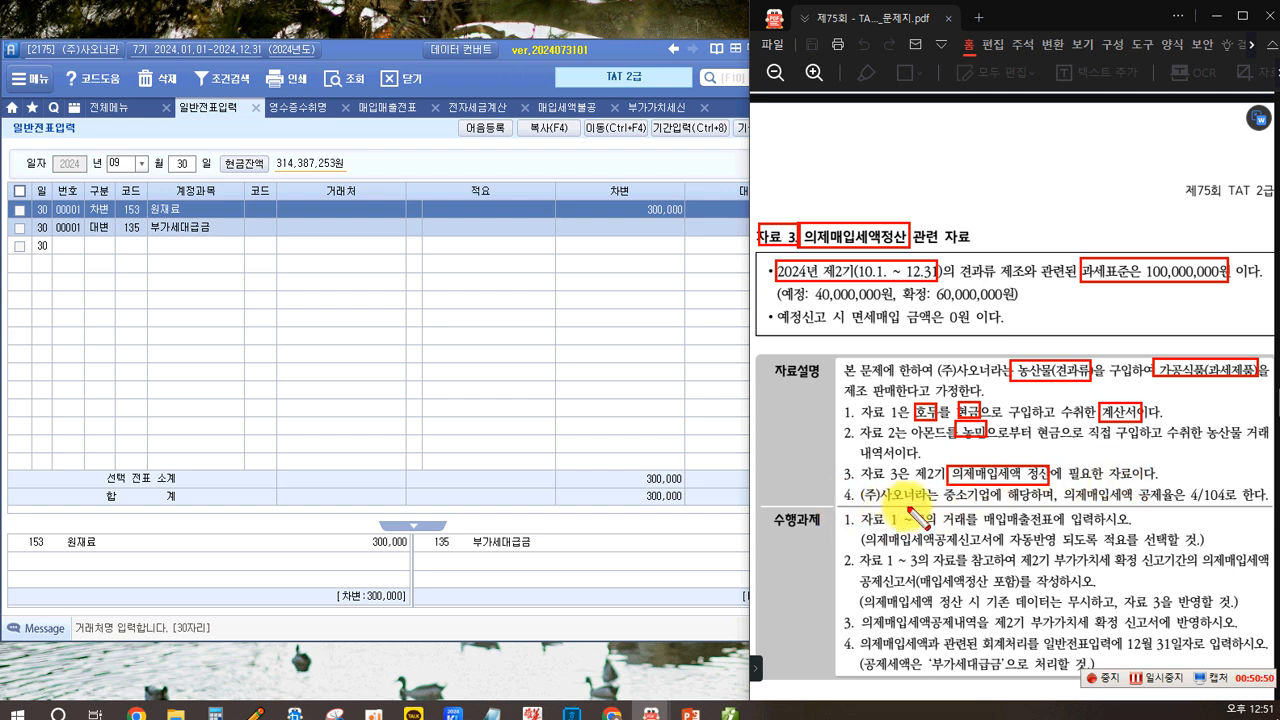
mouse_move(938, 488)
left_mouse_down()
mouse_move(955, 512)
mouse_move(1076, 497)
mouse_move(1226, 505)
left_mouse_up()
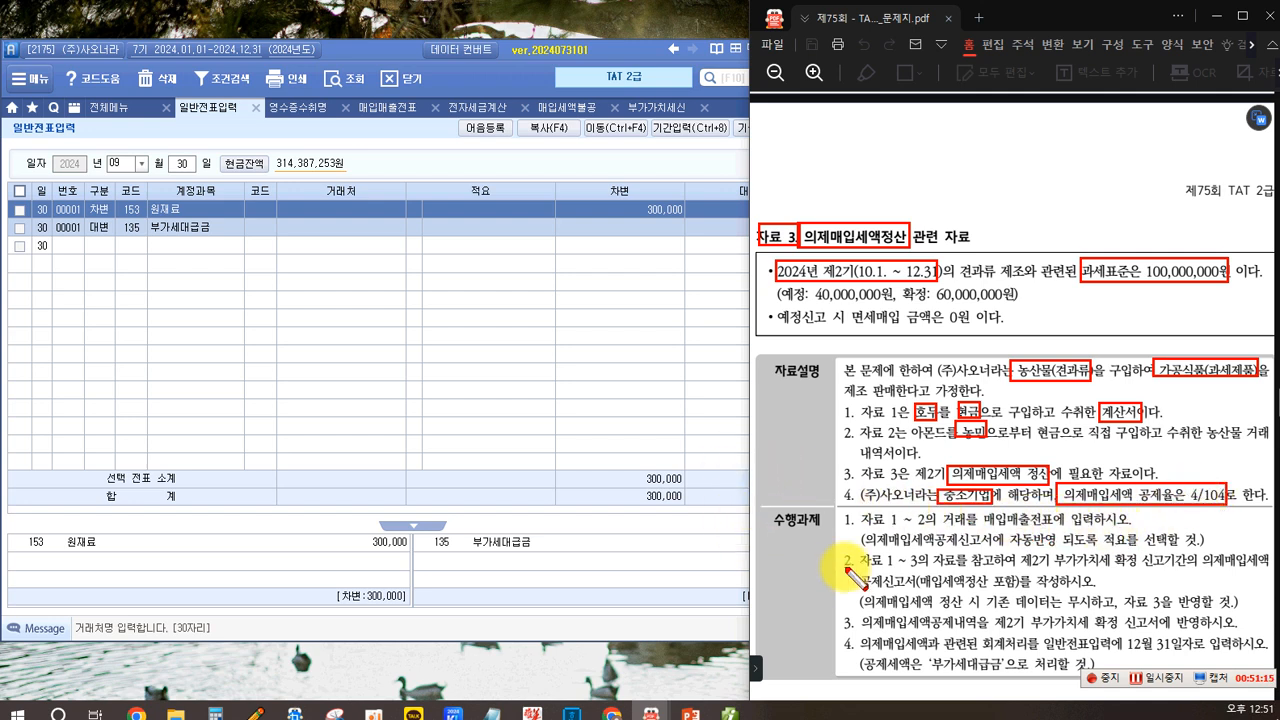
left_click_drag(766, 507, 820, 530)
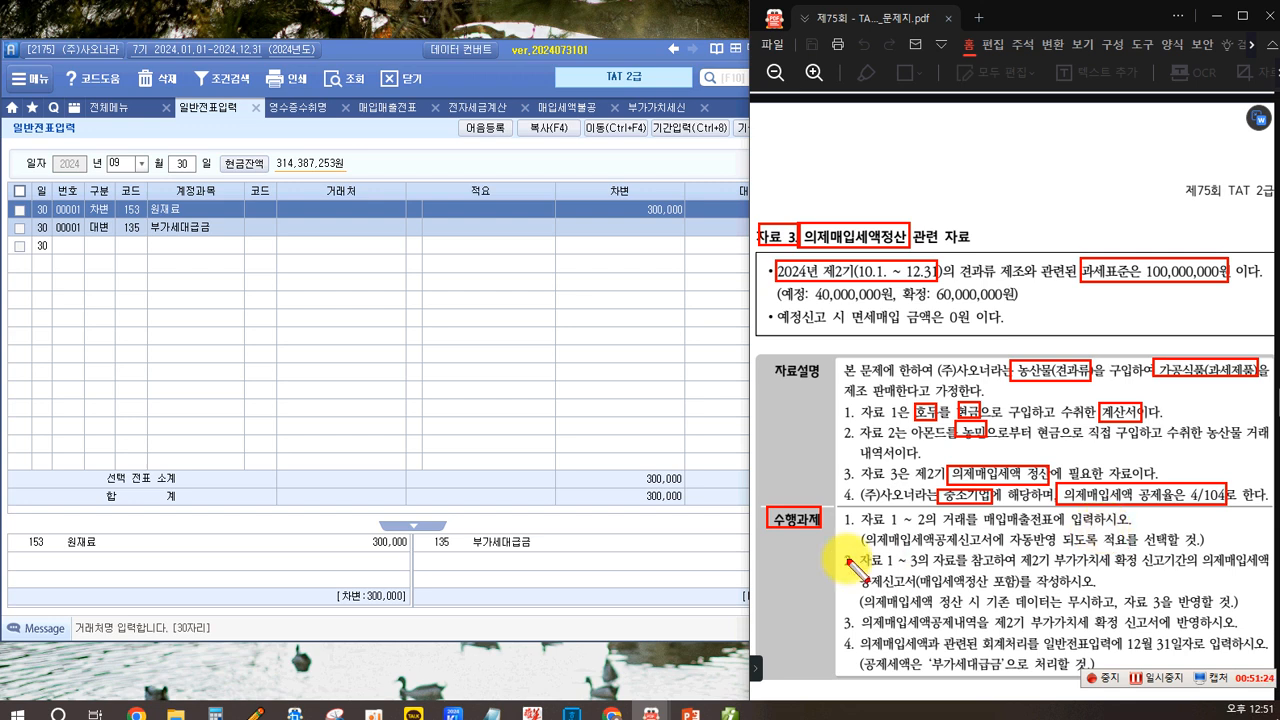
left_click_drag(859, 532, 1197, 556)
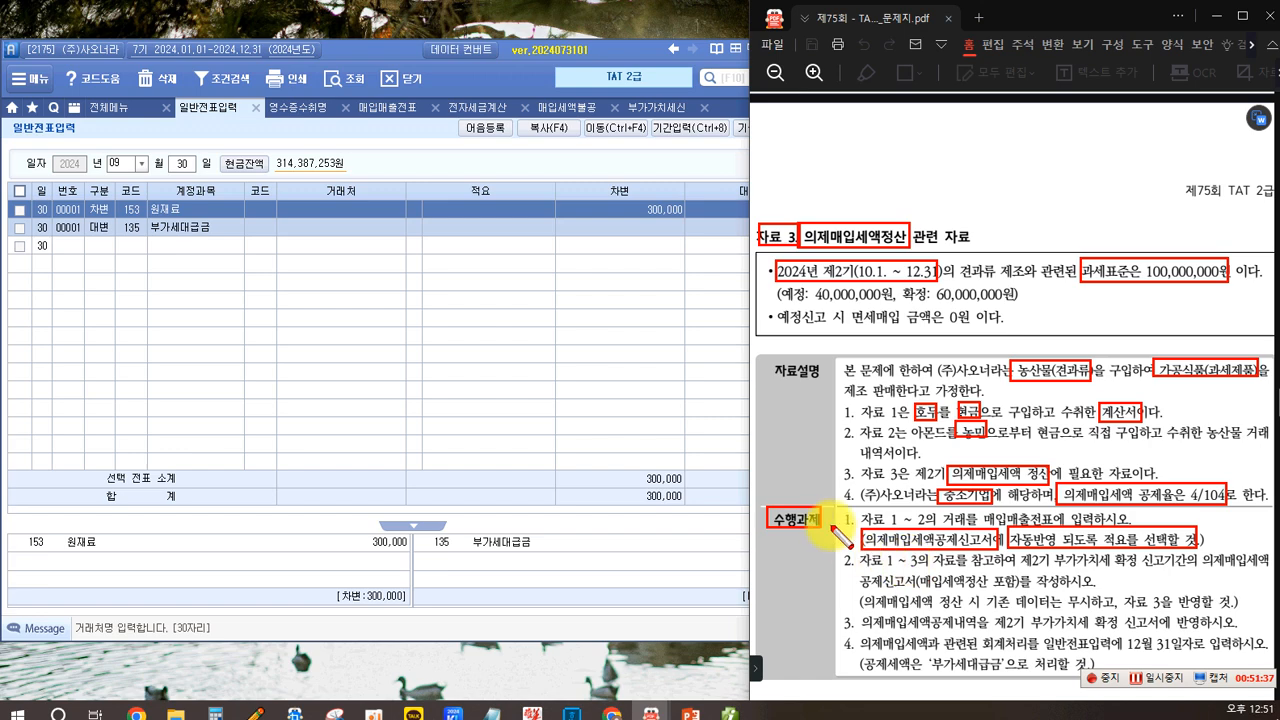
- Start a new tax-free (면세) purchase voucher dated October 10 in purchase/sales voucher entry
key("Escape")
scroll(960, 448, "up", 1)
scroll(956, 450, "up", 10)
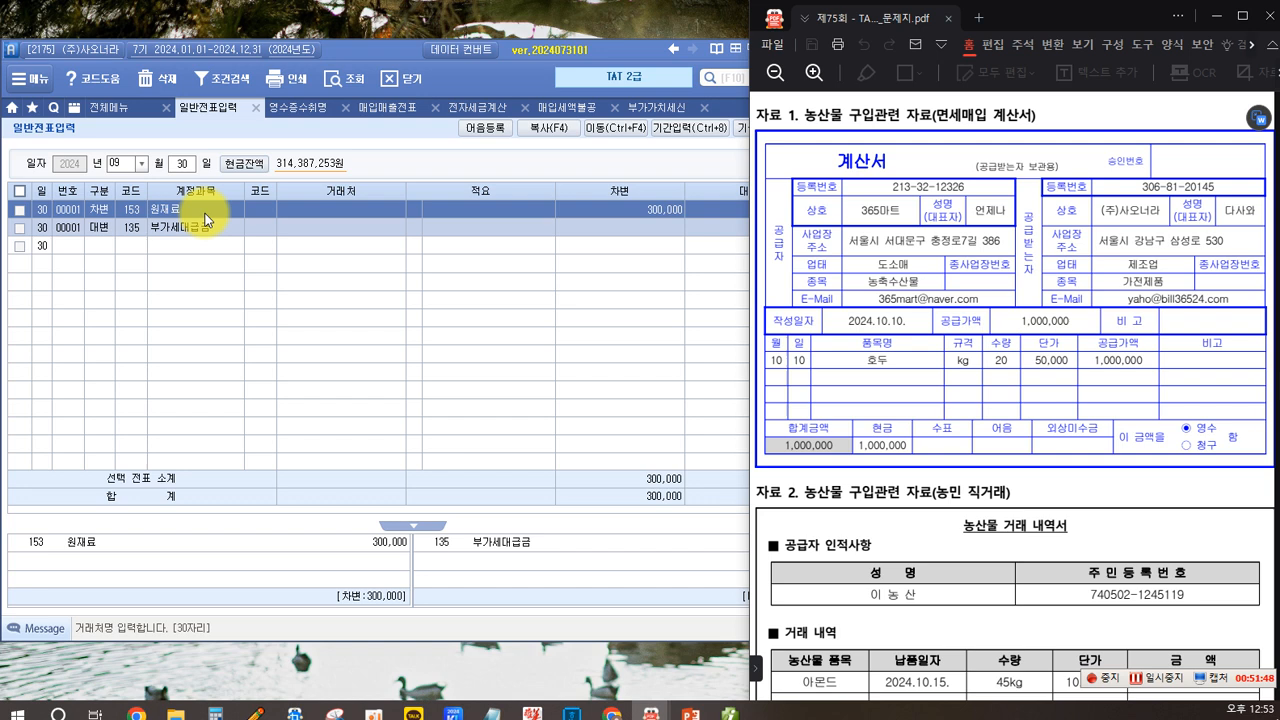
left_click(400, 107)
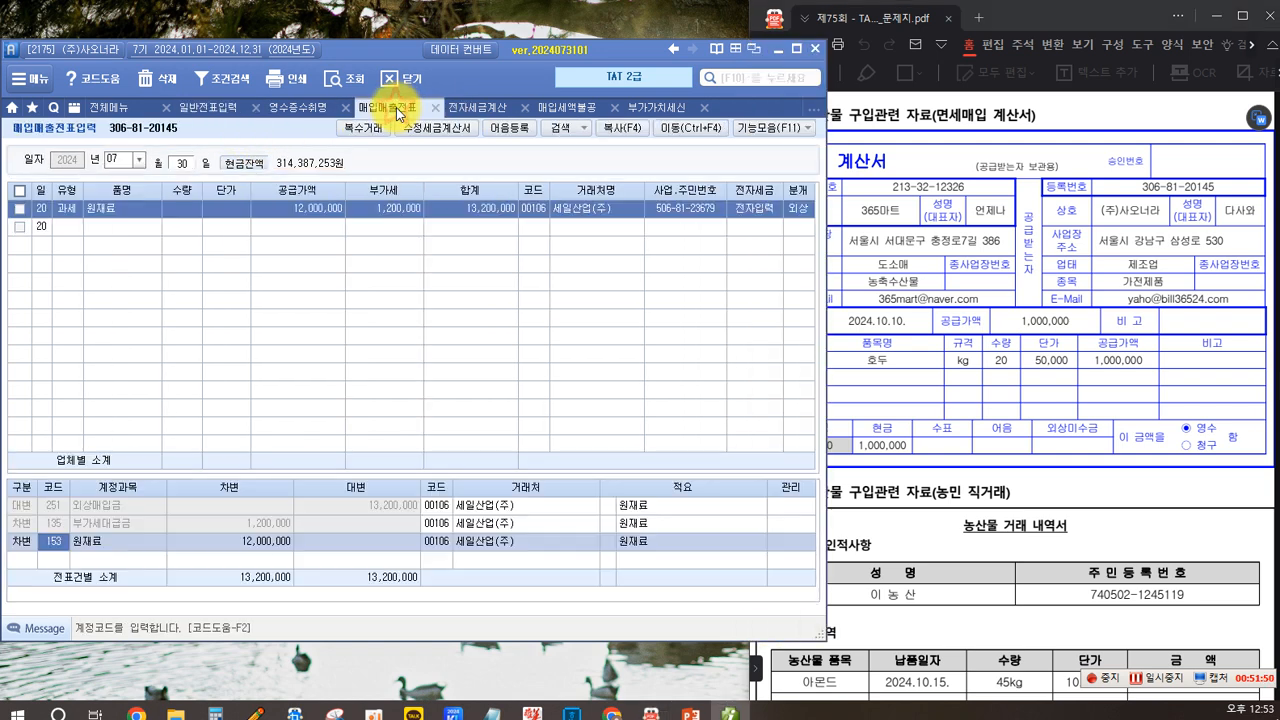
left_click(889, 387)
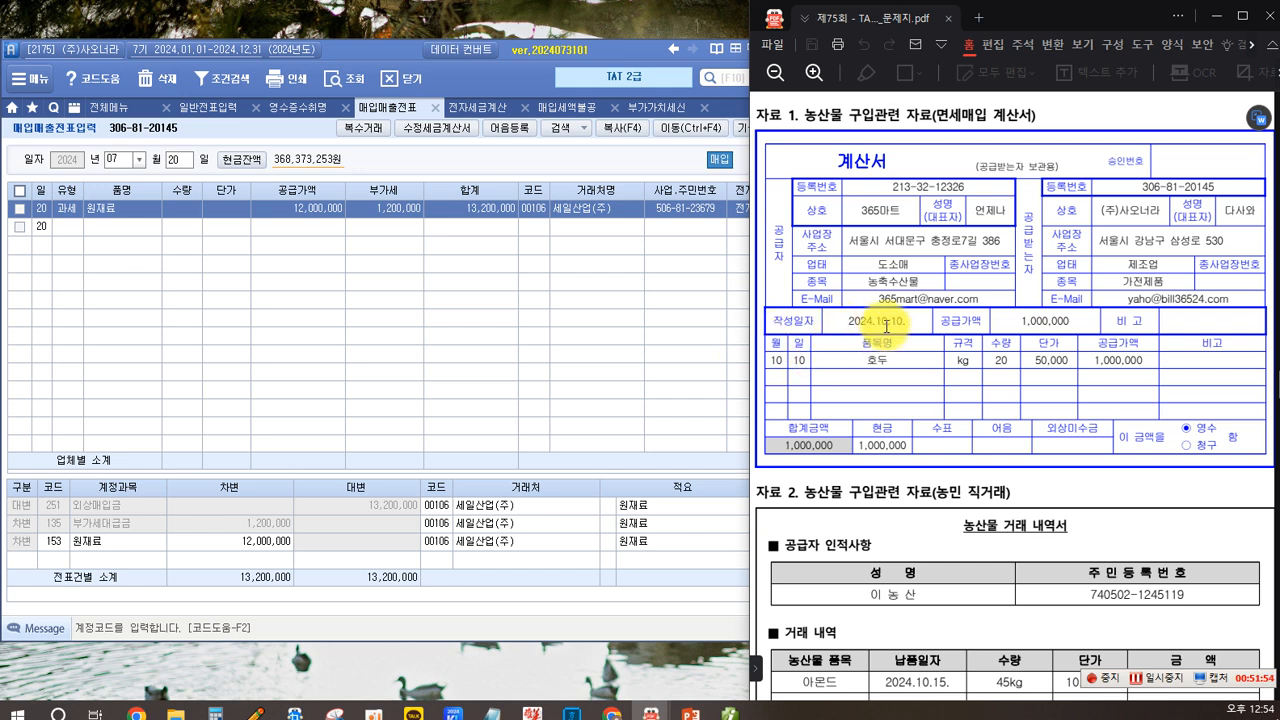
left_click(139, 160)
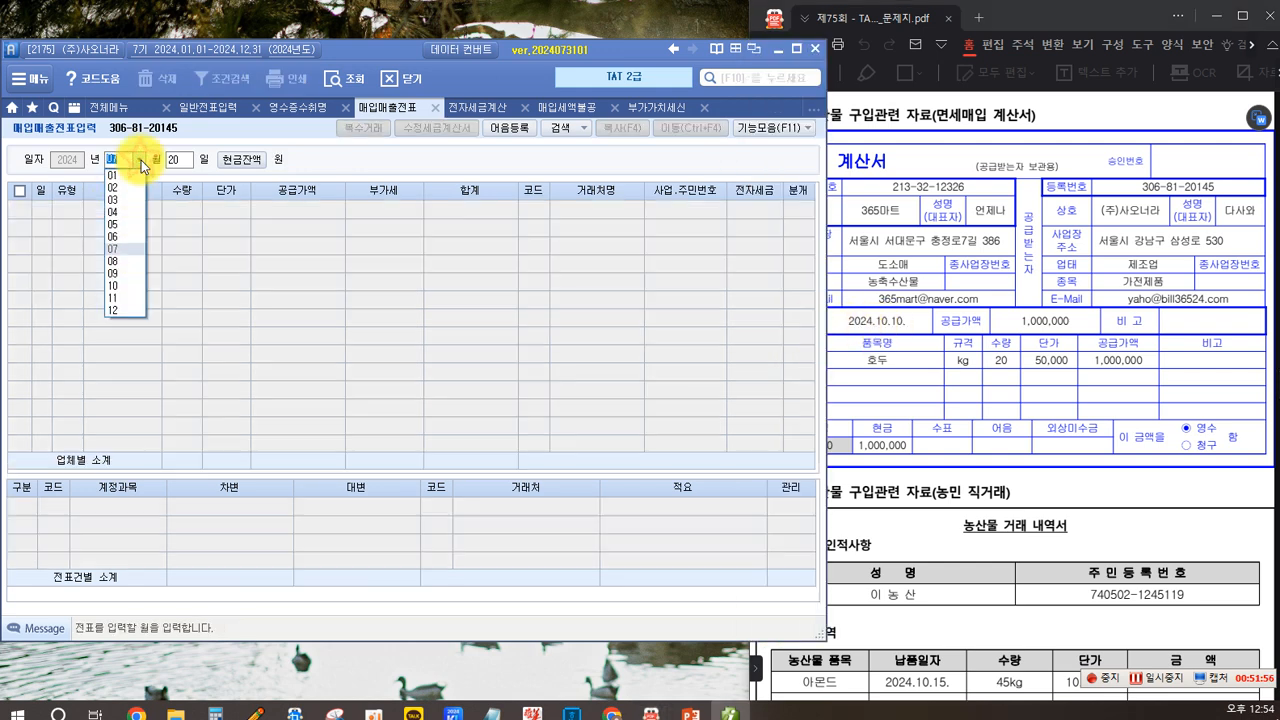
left_click(123, 286)
type("10")
key("Return")
key("Return")
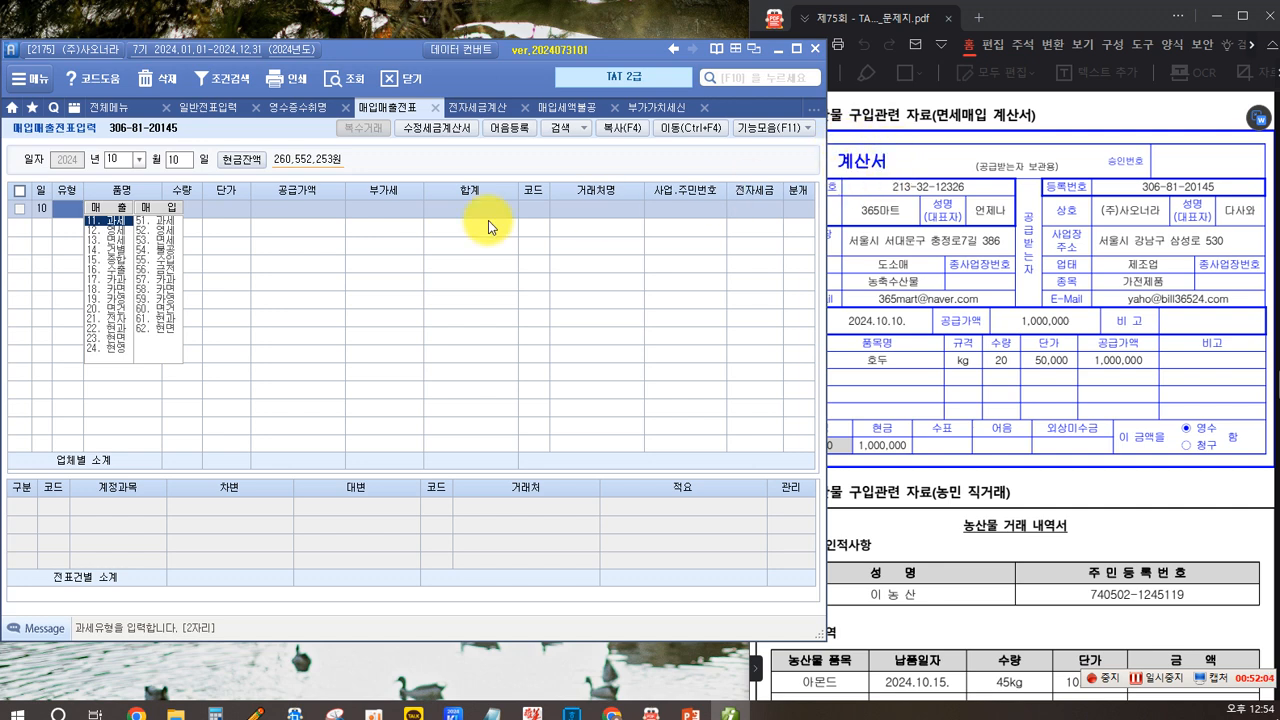
left_click(156, 241)
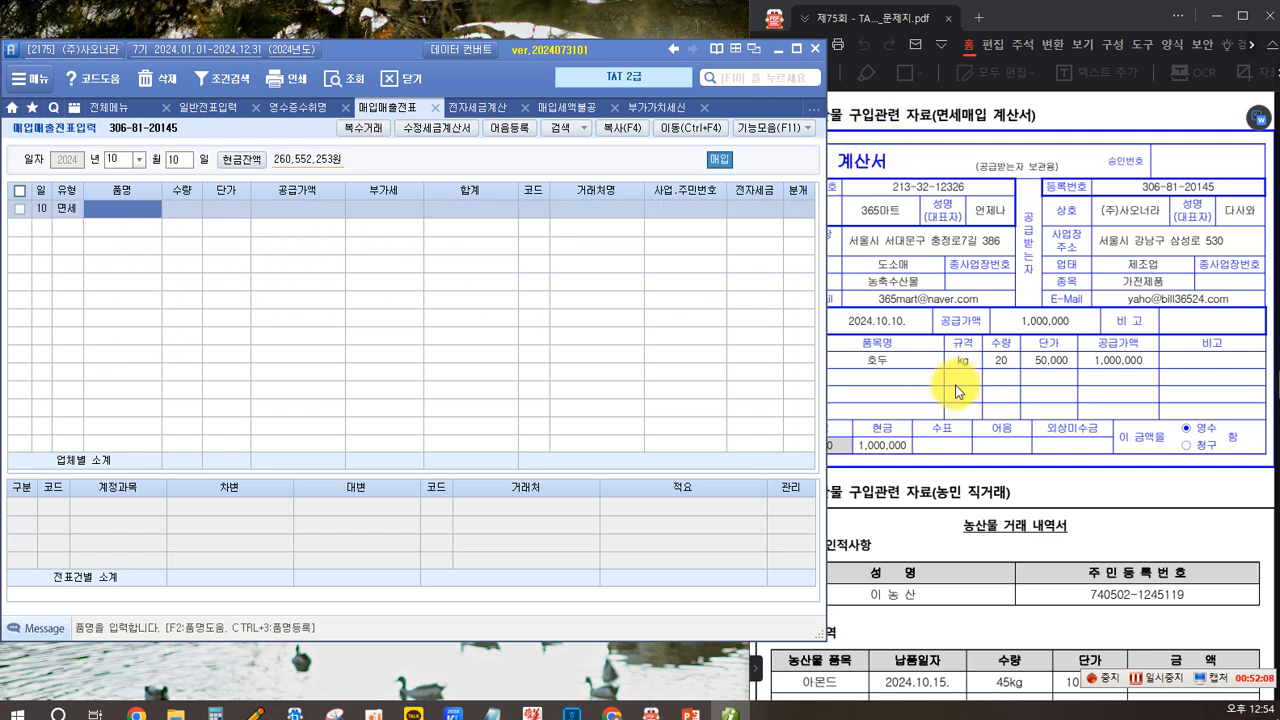
- Enter the item 호두 with quantity 20 and unit price 50,000 on the tax-free purchase line
type("호")
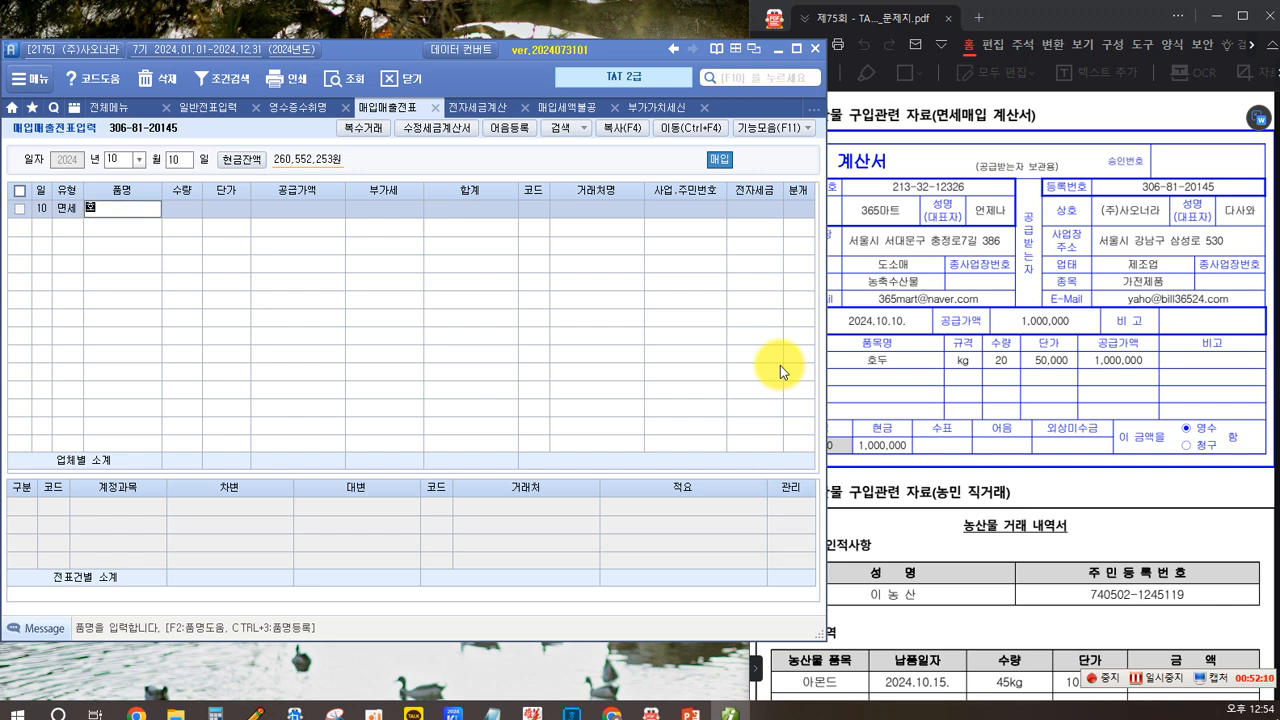
type("두")
key("Return")
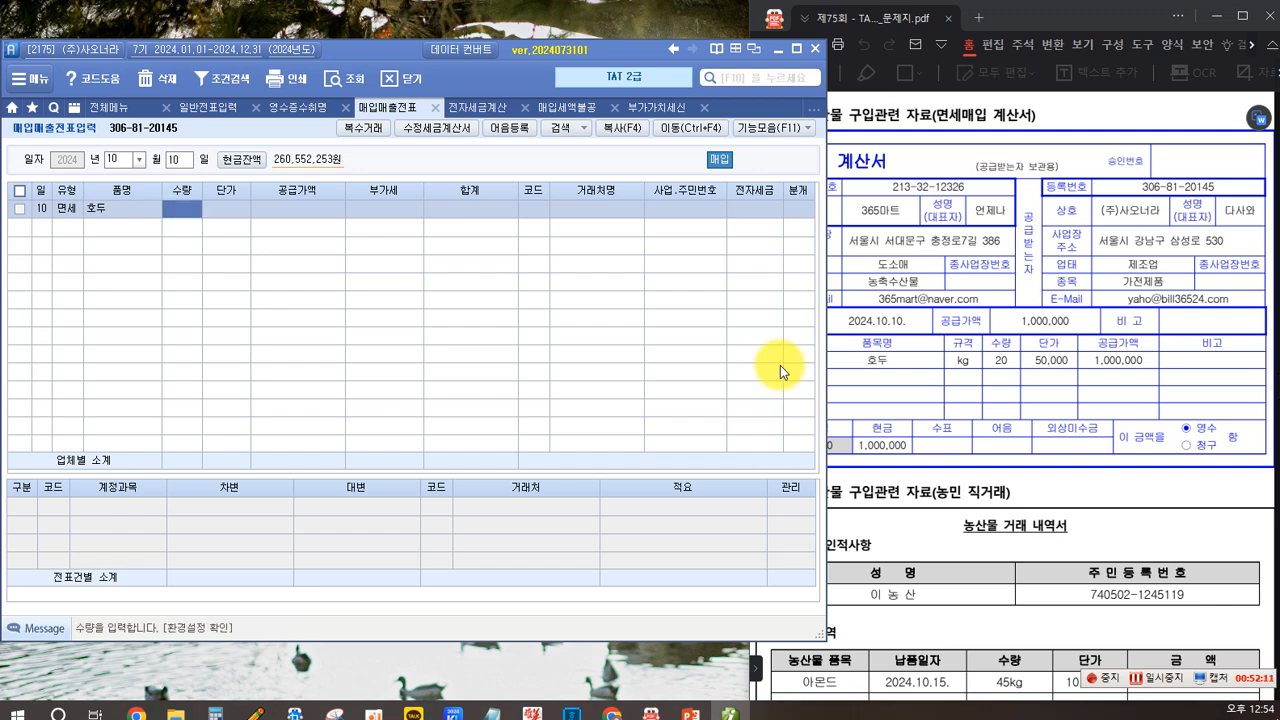
key("Return")
type("500000")
key("Return")
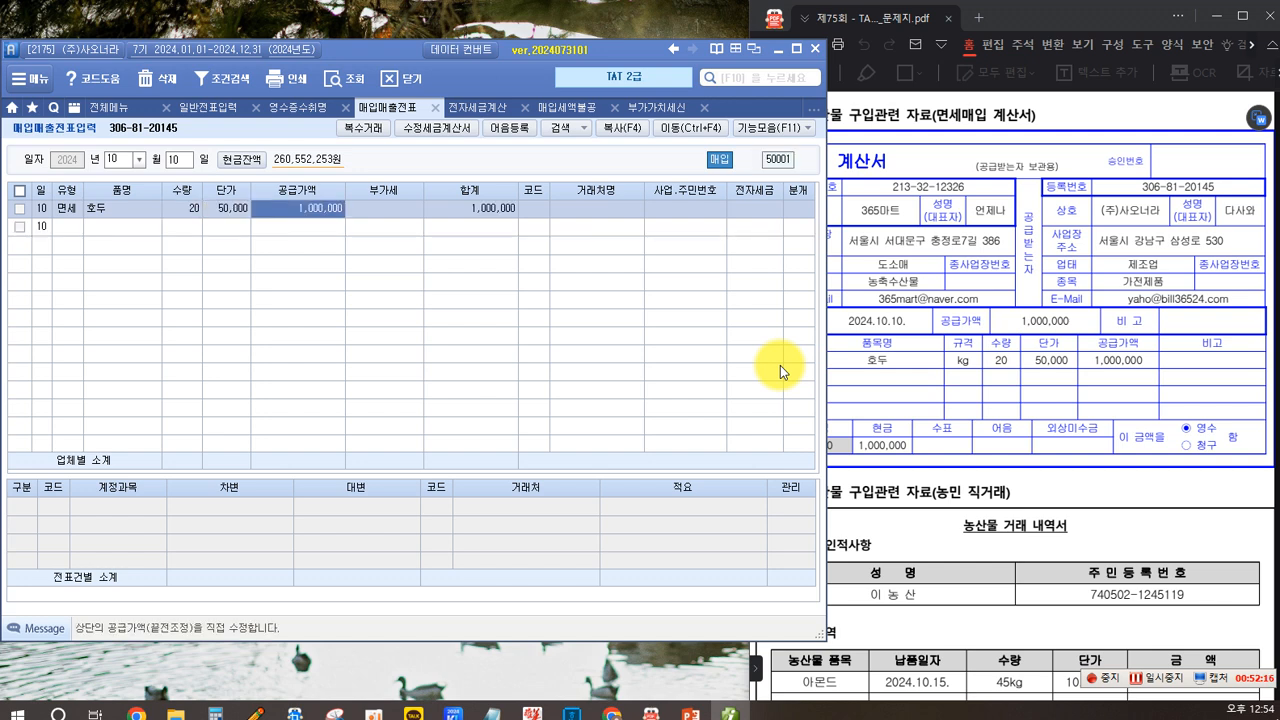
key("Return")
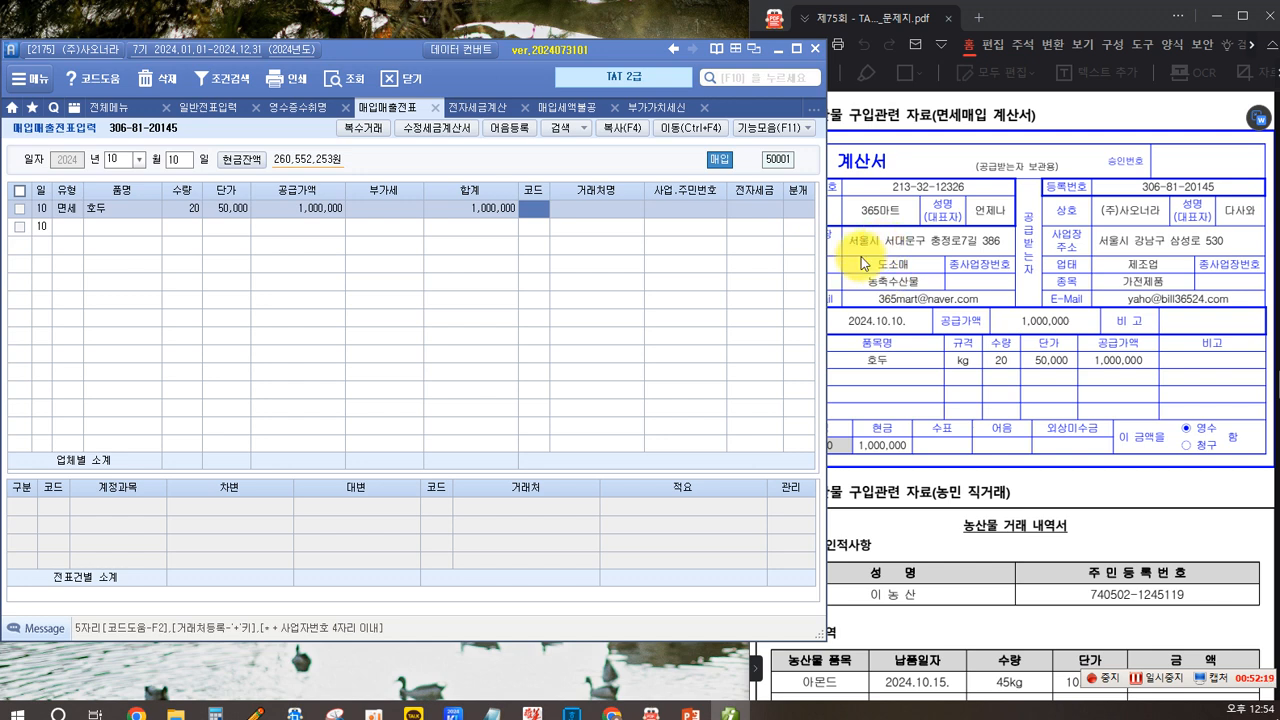
- Select the supplier 365마트 as the trading partner through the partner code search
key("Return")
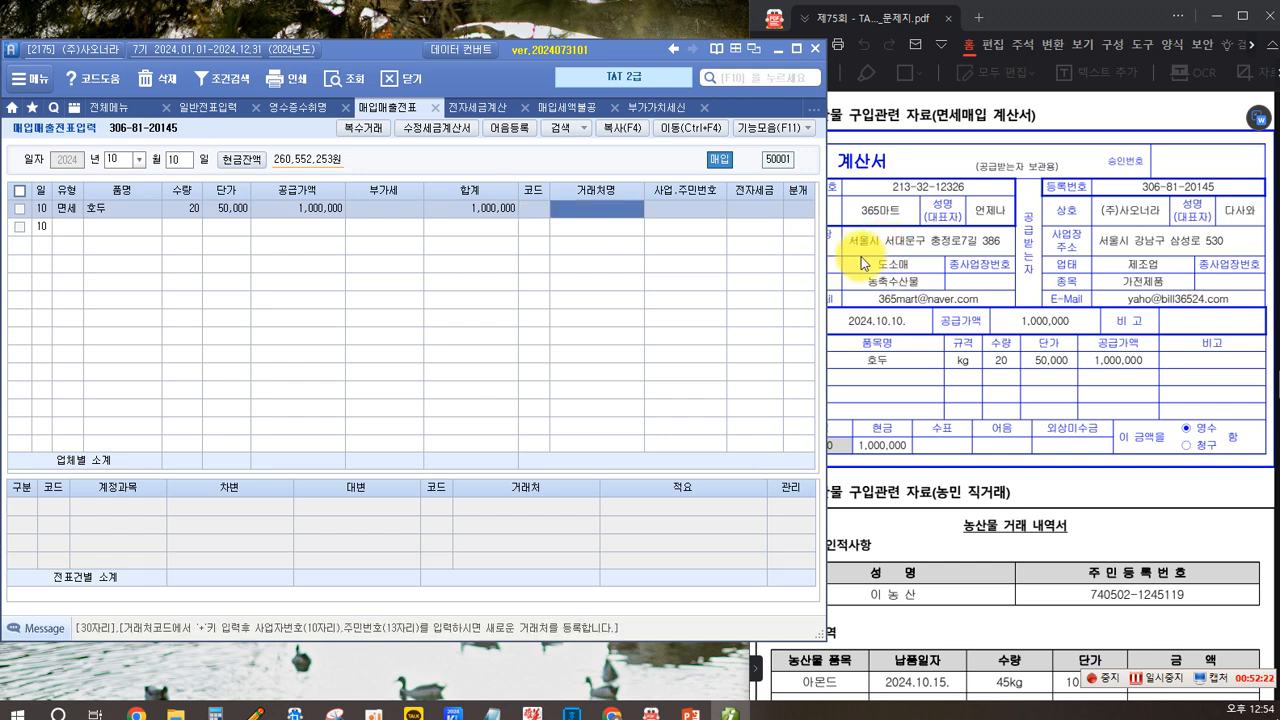
left_click(533, 208)
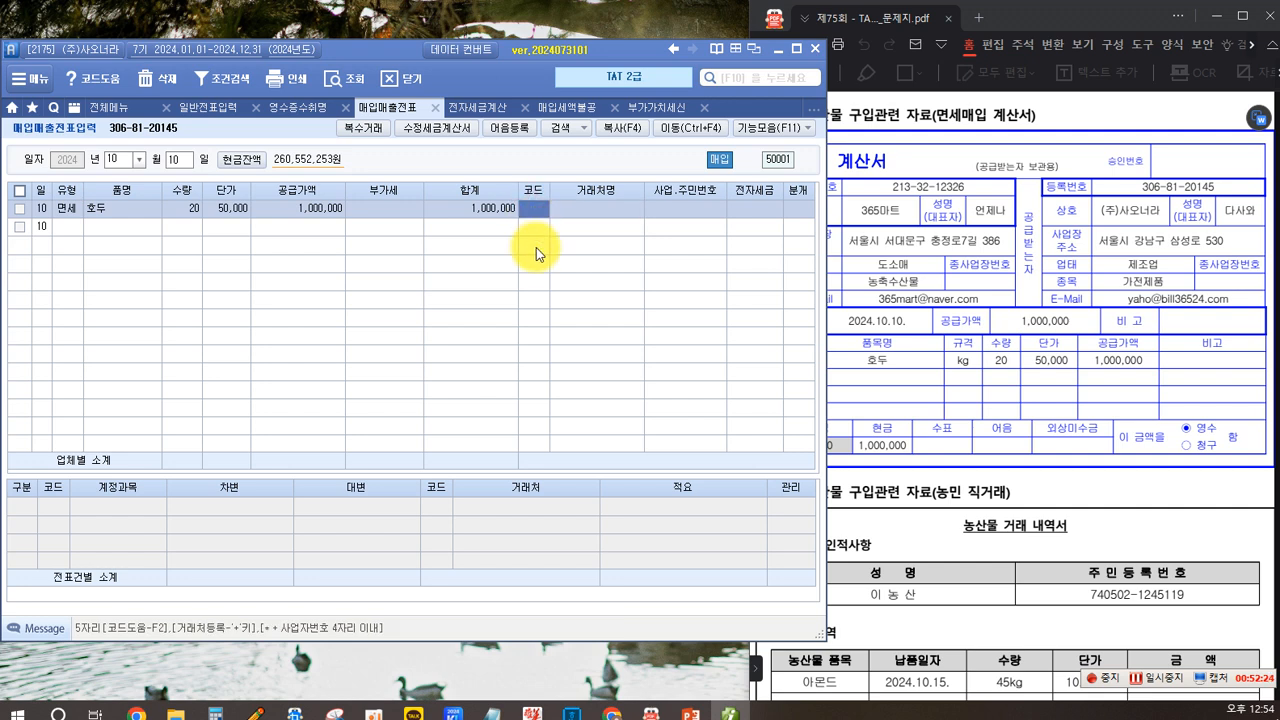
key("F2")
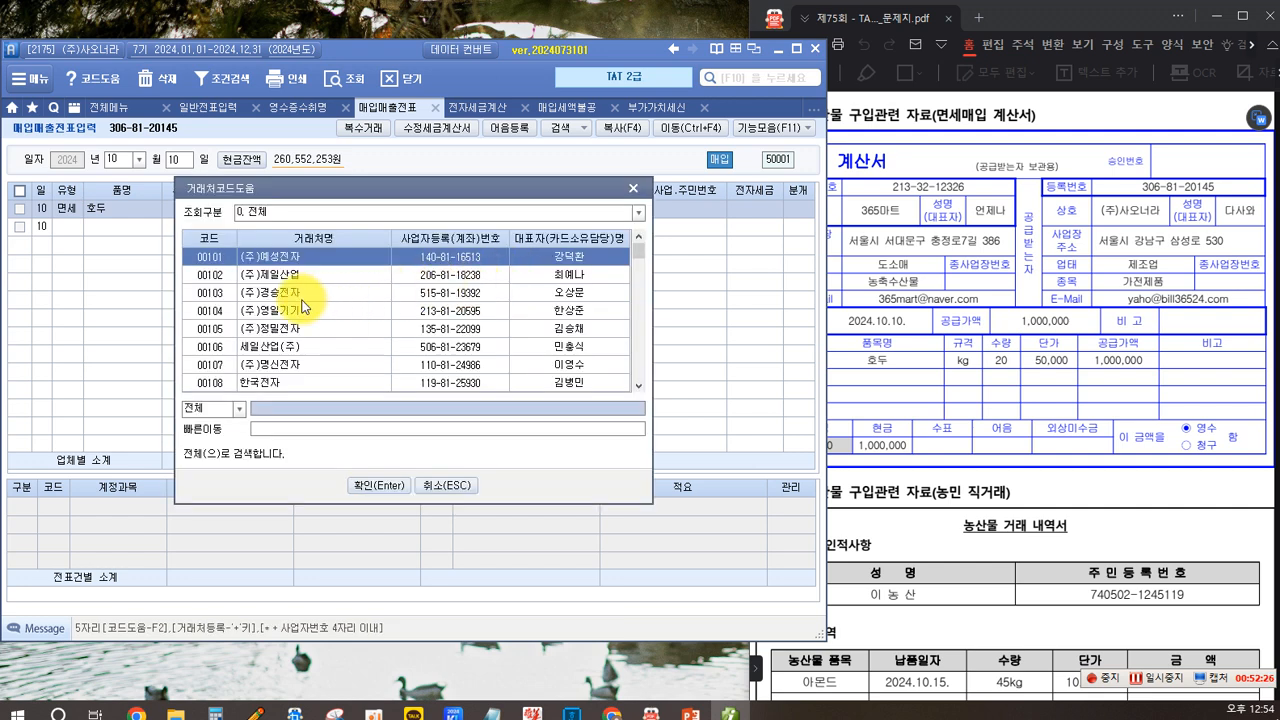
type("365")
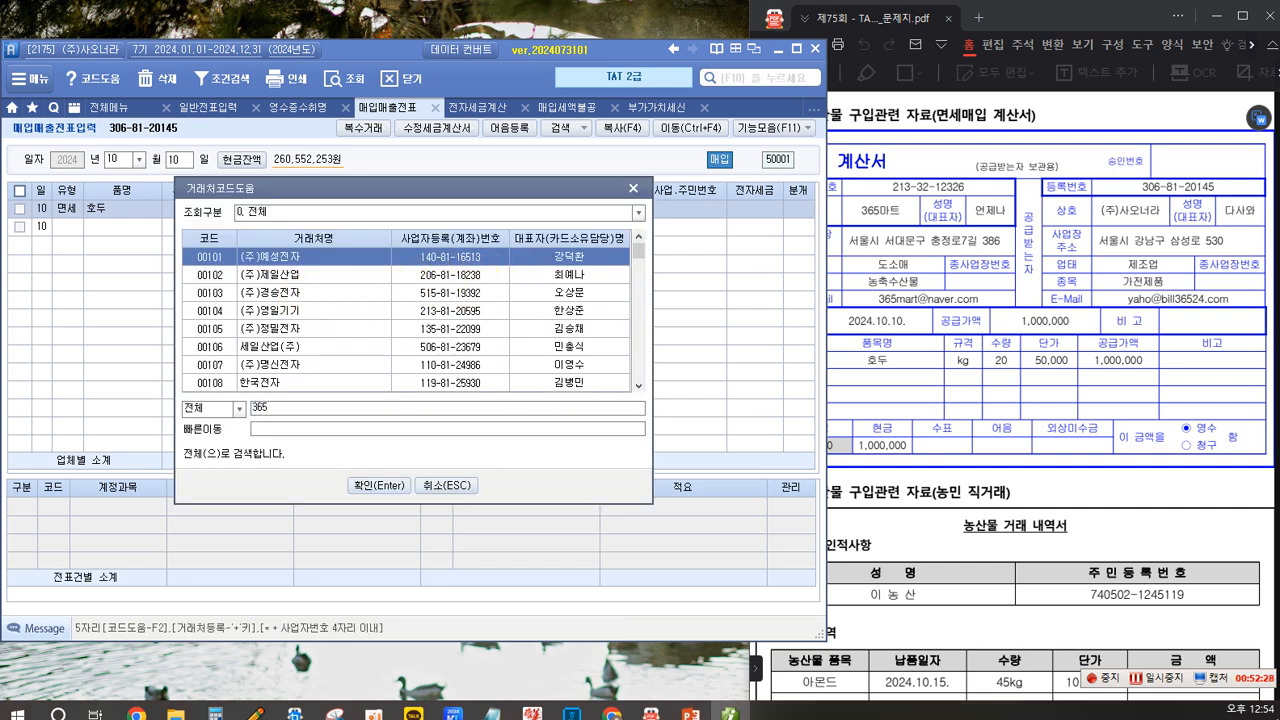
key("Return")
key("Down")
key("Return")
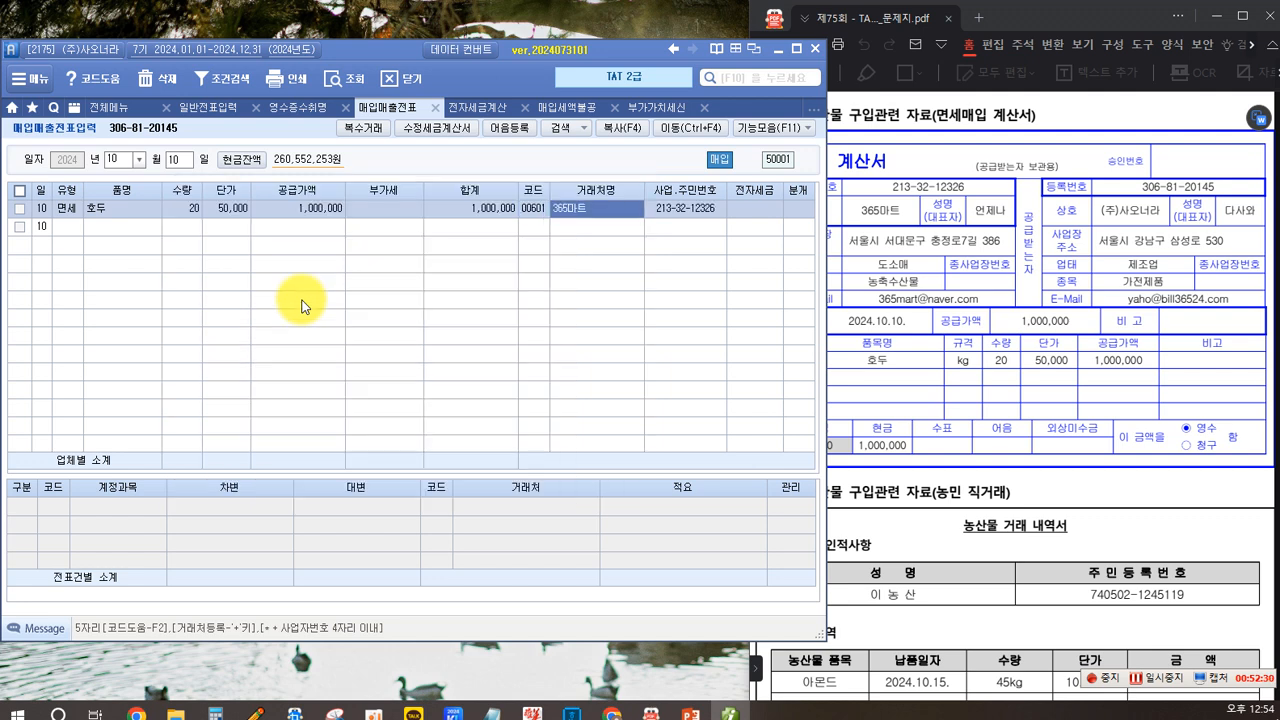
- Mark the invoice as electronically entered and set the settlement type to cash
key("Return")
key("1")
key("Return")
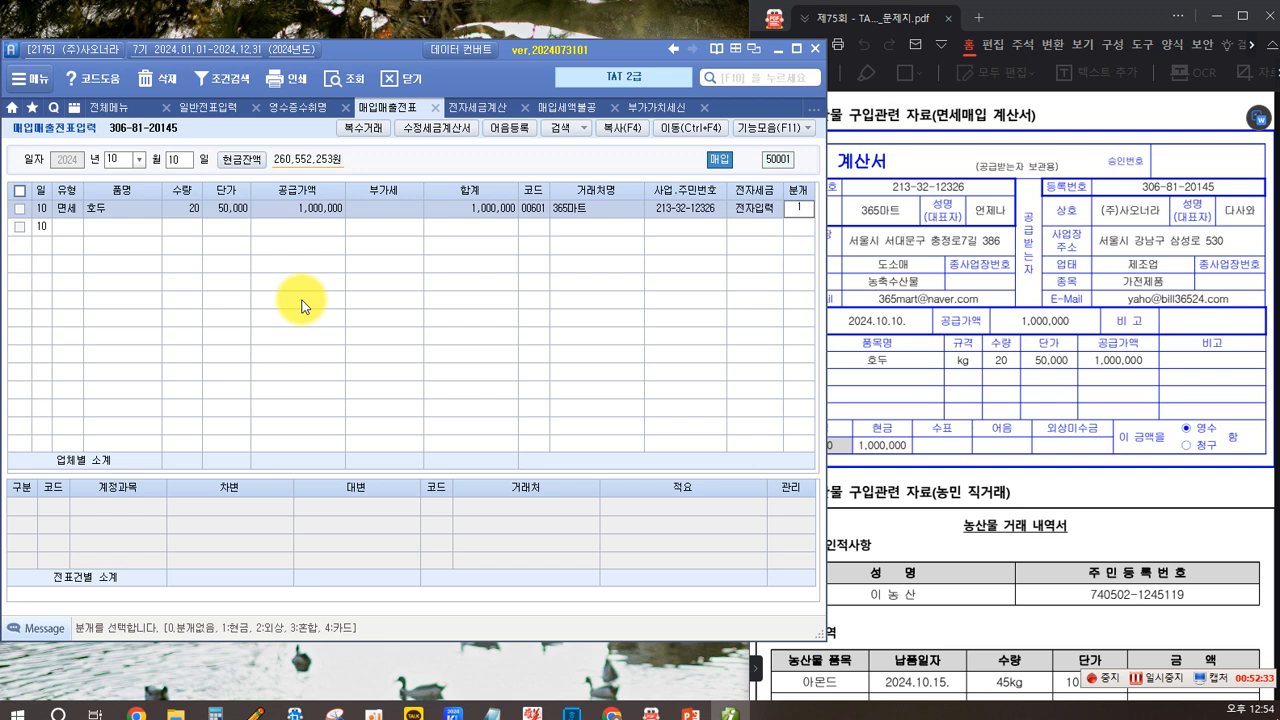
type("1")
key("Return")
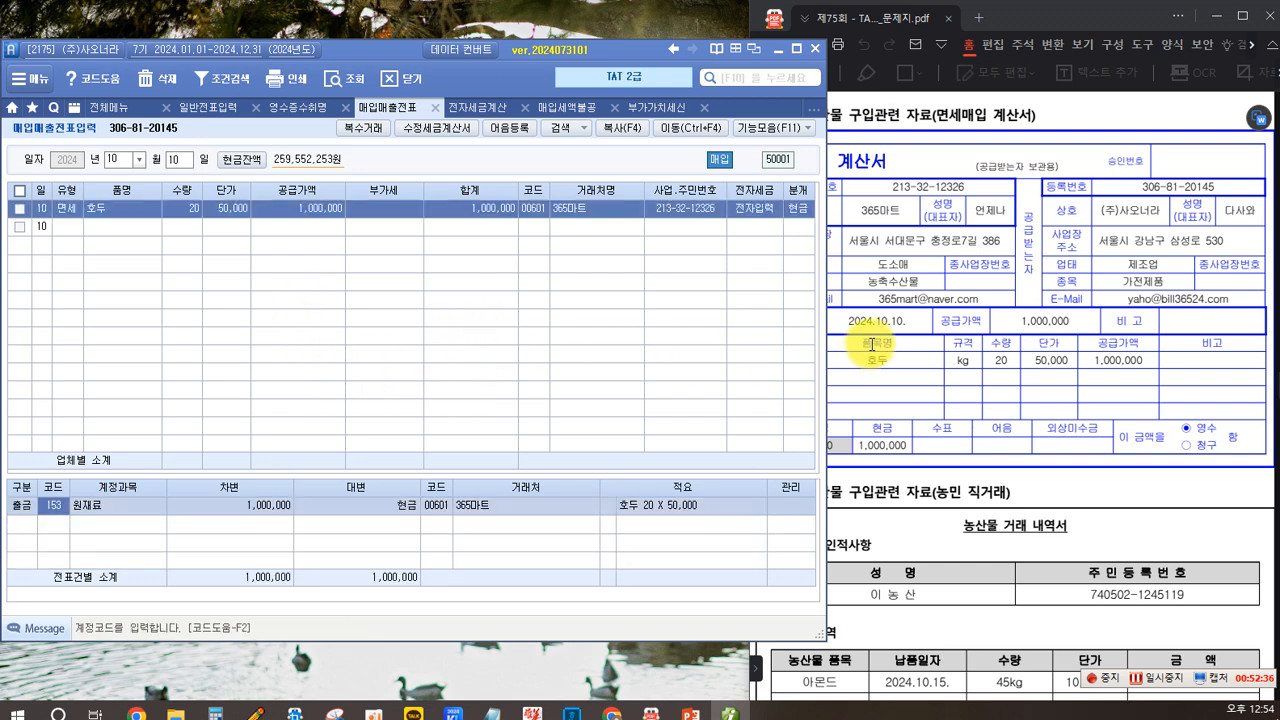
- Check the generated journal lines for the walnut purchase against the invoice
left_click(893, 394)
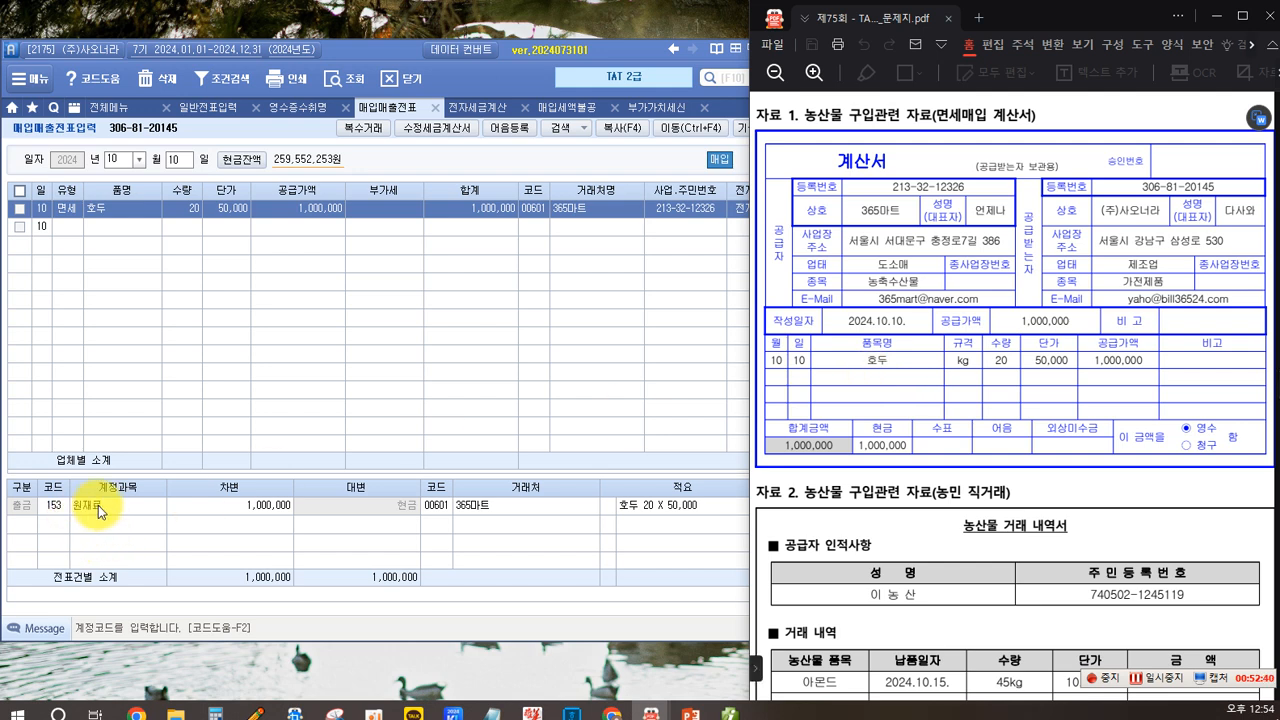
left_click(337, 360)
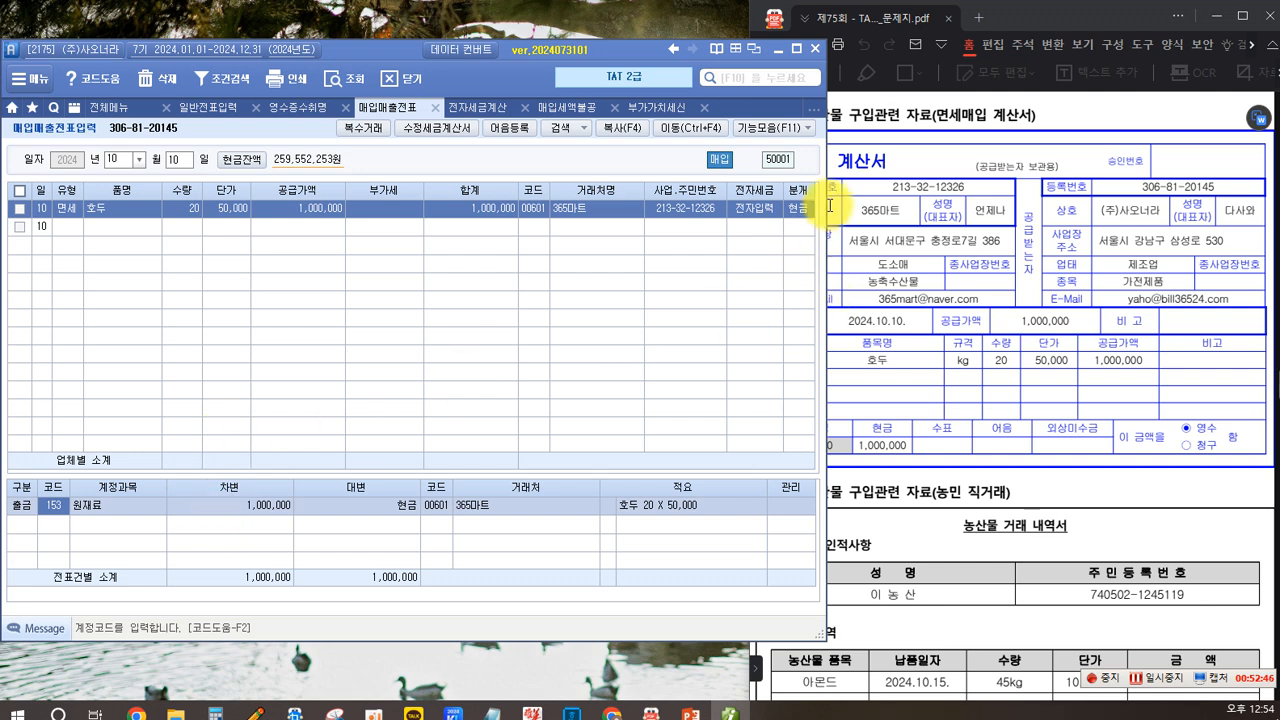
left_click(888, 266)
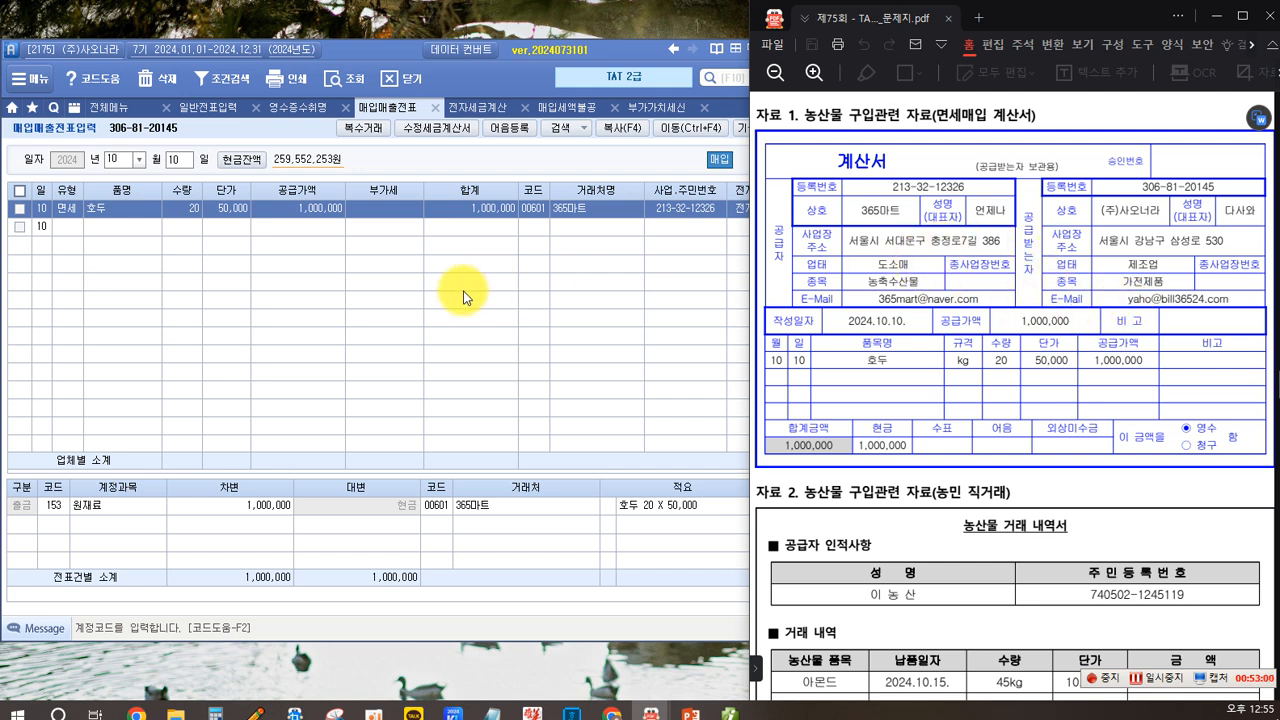
left_click(84, 512)
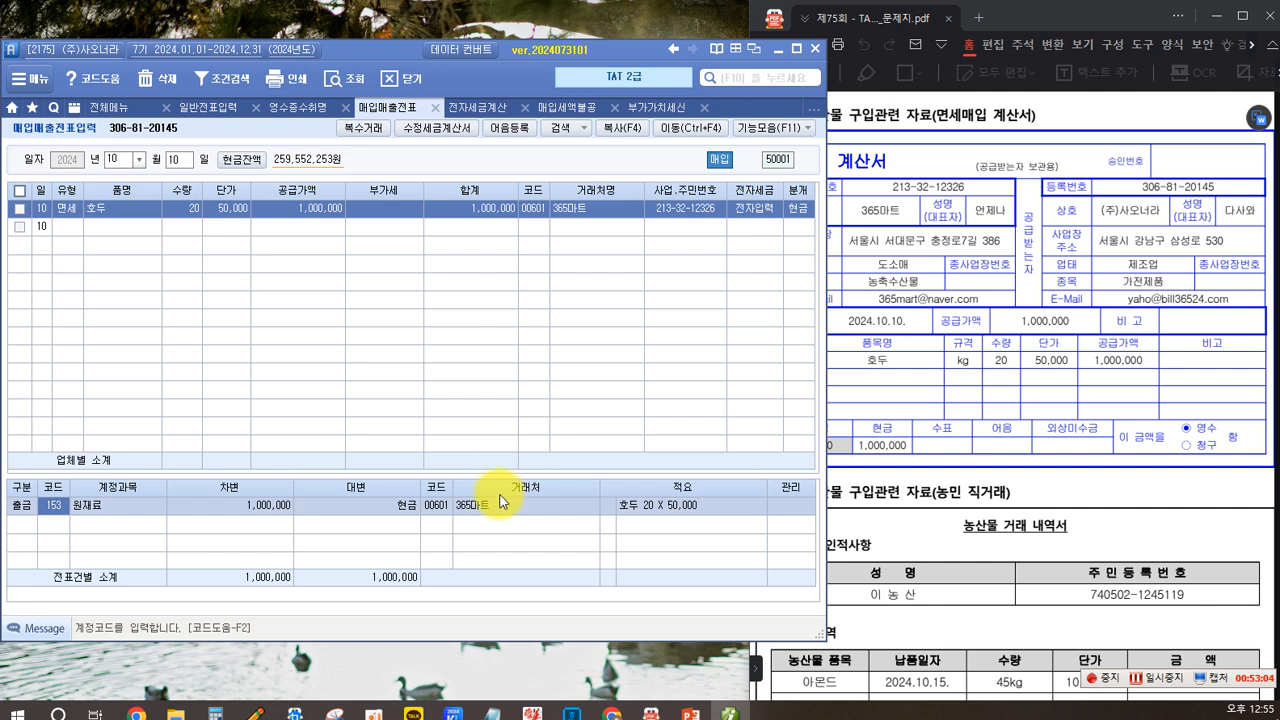
left_click(611, 511)
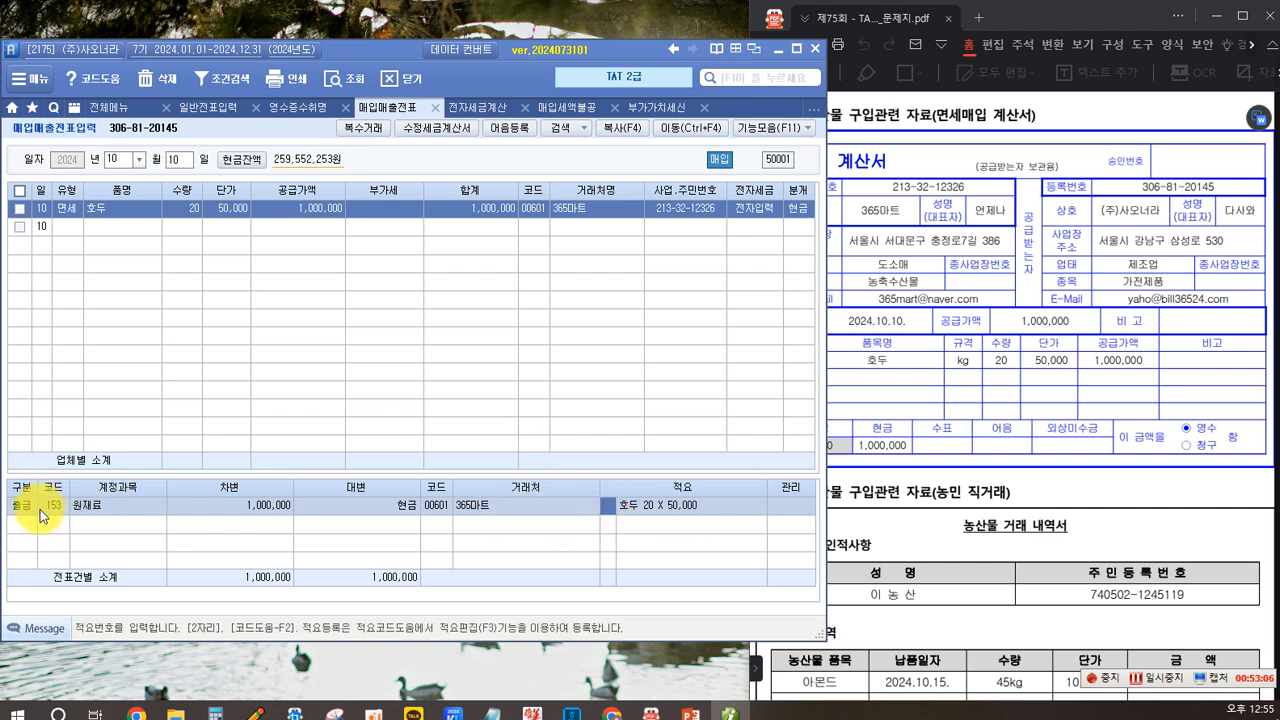
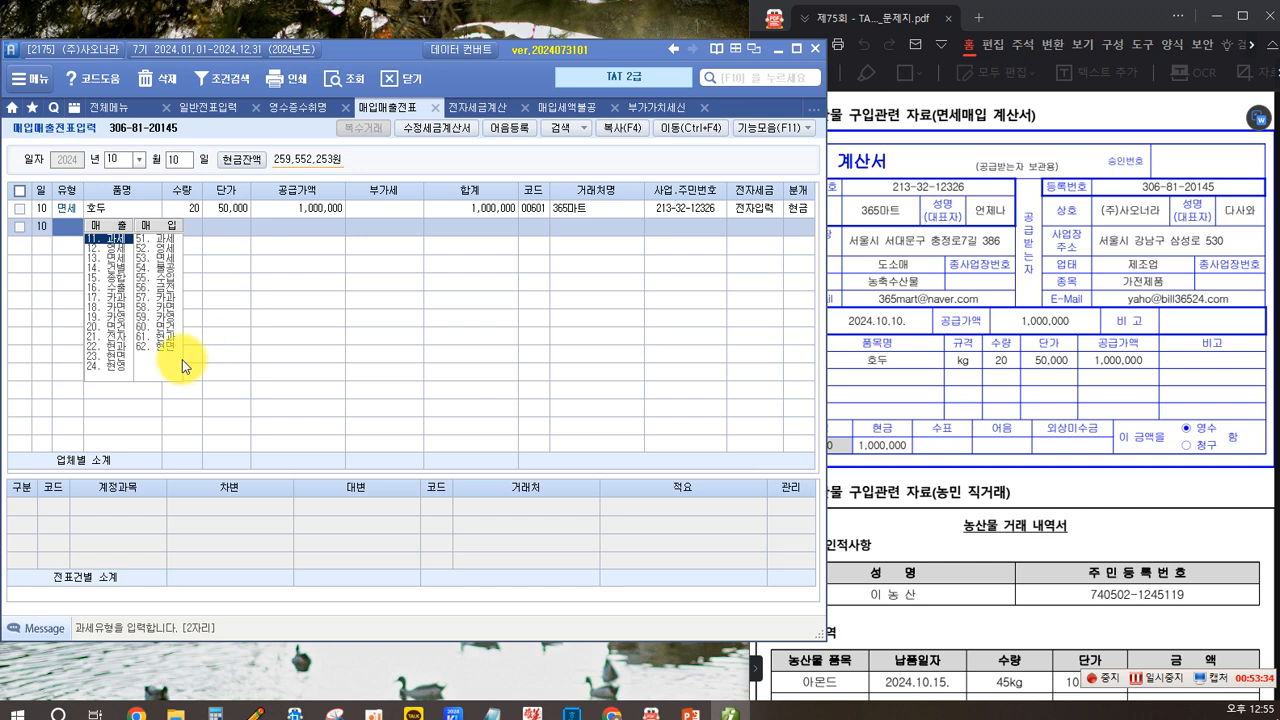
- Review the memo code options for the raw materials journal line of the walnut purchase
left_click(471, 211)
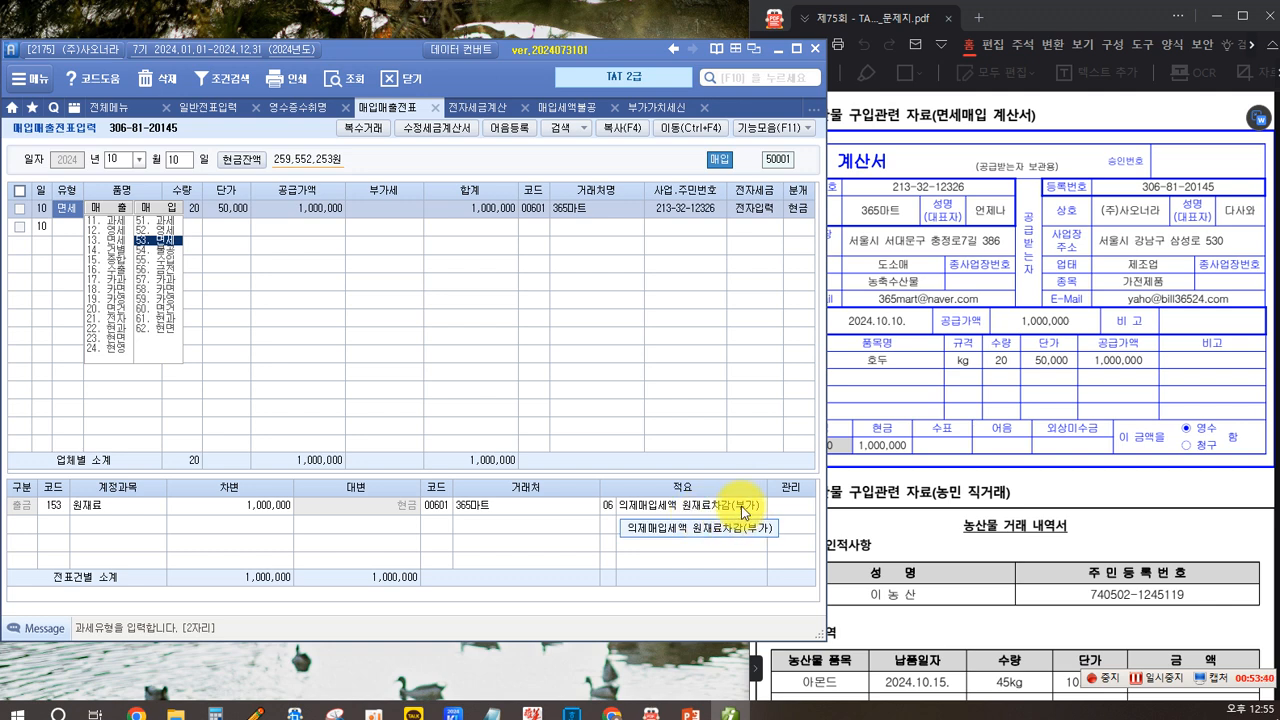
left_click(608, 510)
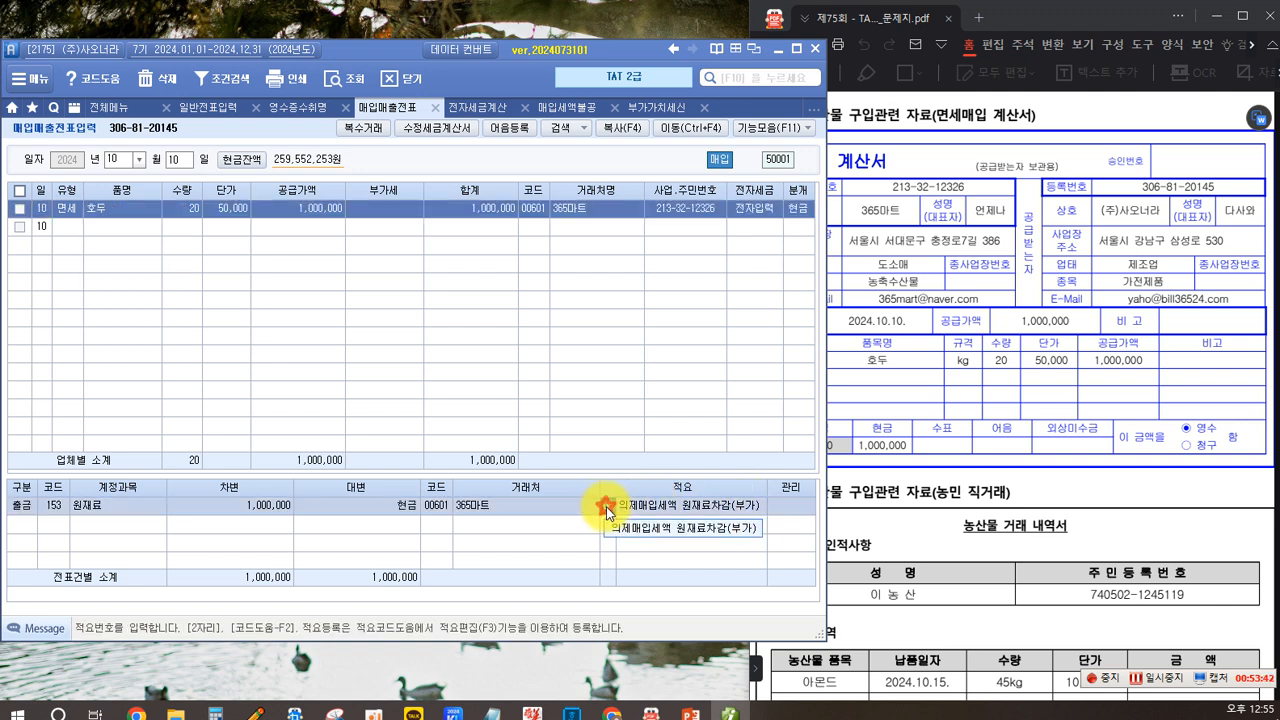
left_click(606, 506)
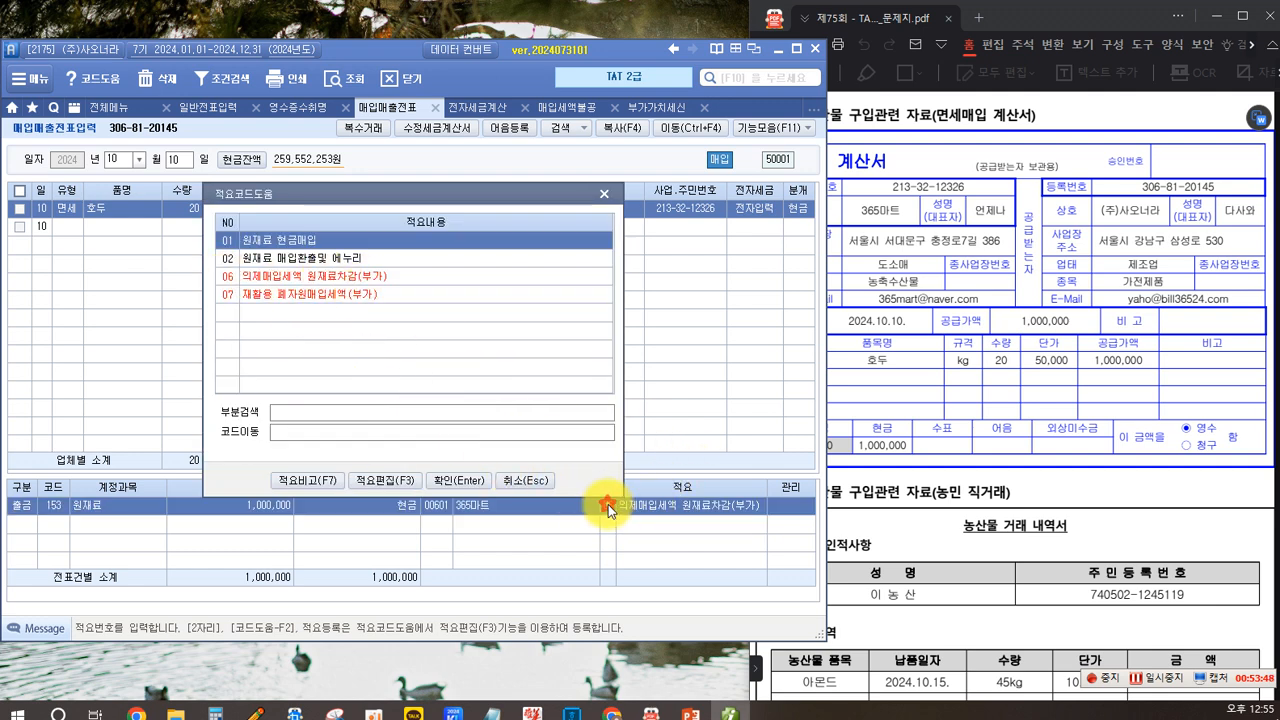
key("Escape")
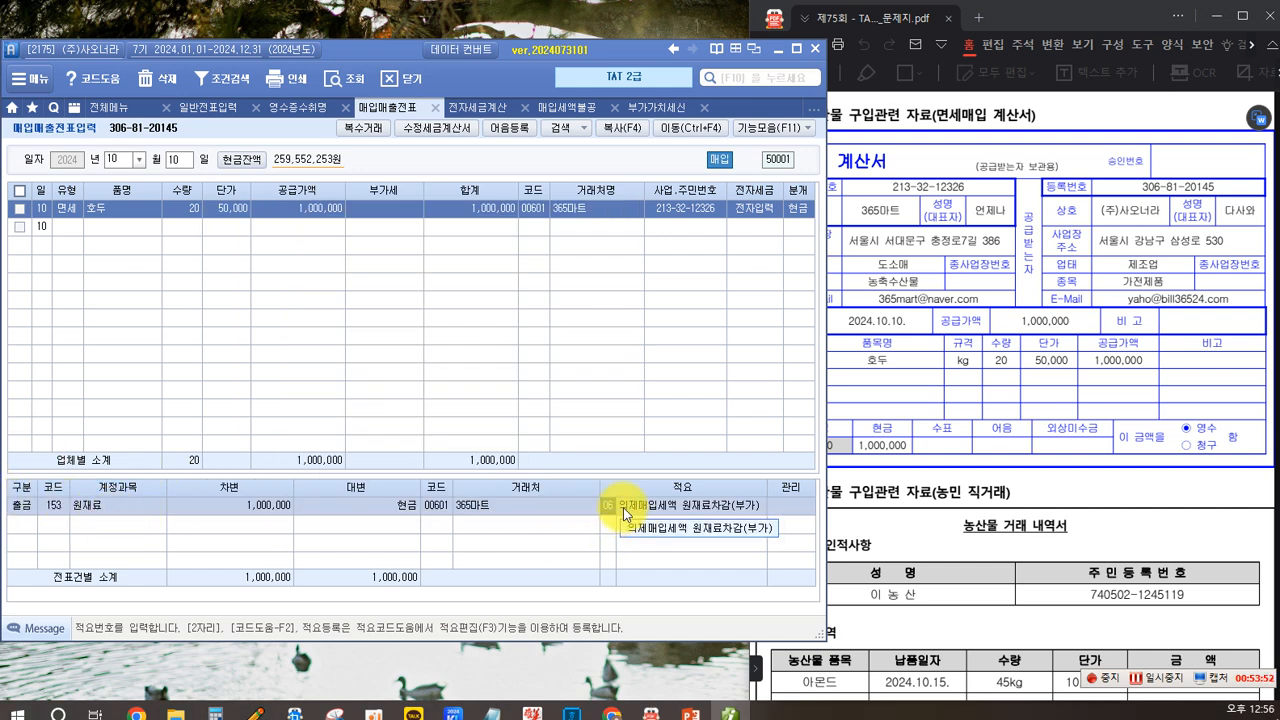
- Read the task requirements and the farmer direct-purchase statement in the problem PDF
left_click(999, 449)
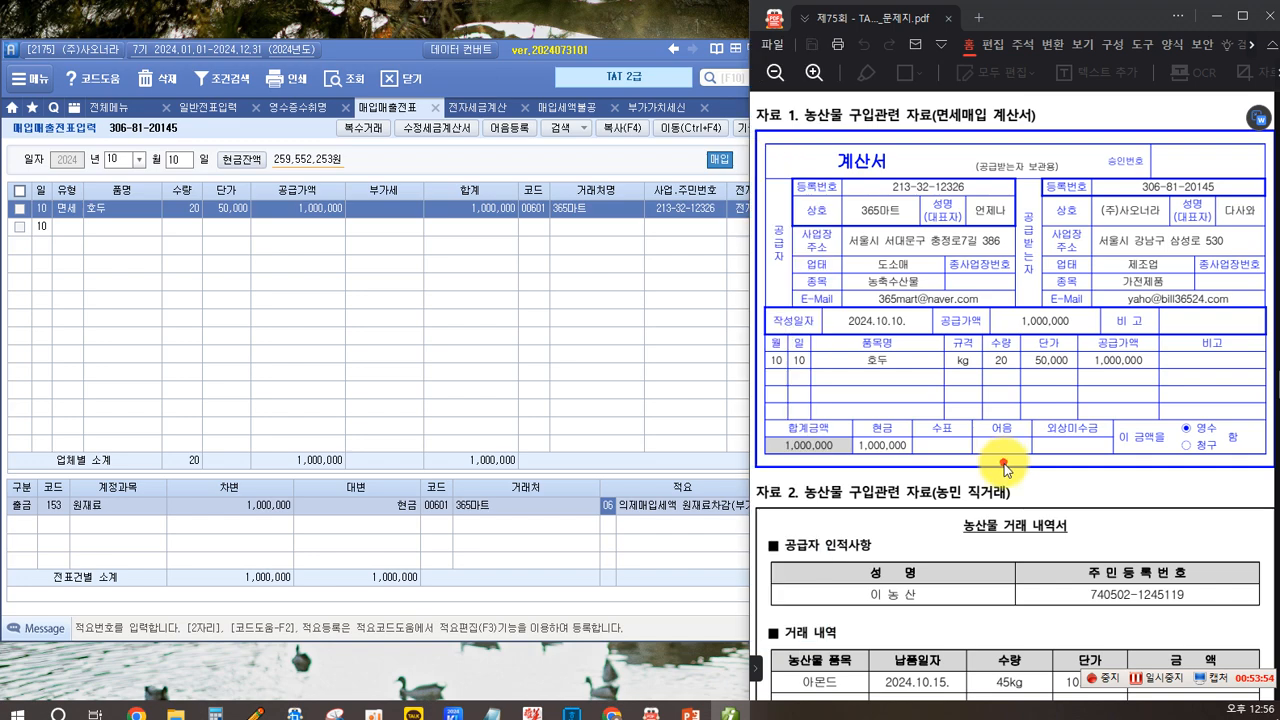
scroll(956, 432, "down", 10)
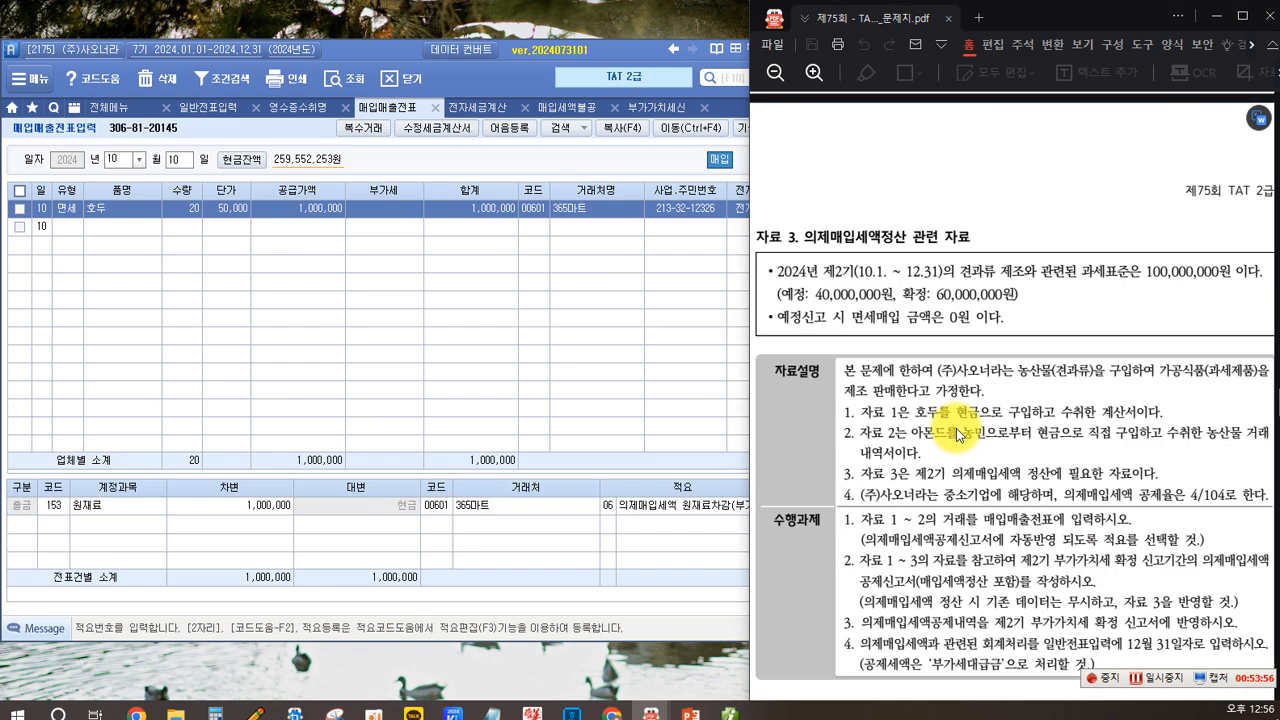
scroll(956, 432, "down", 1)
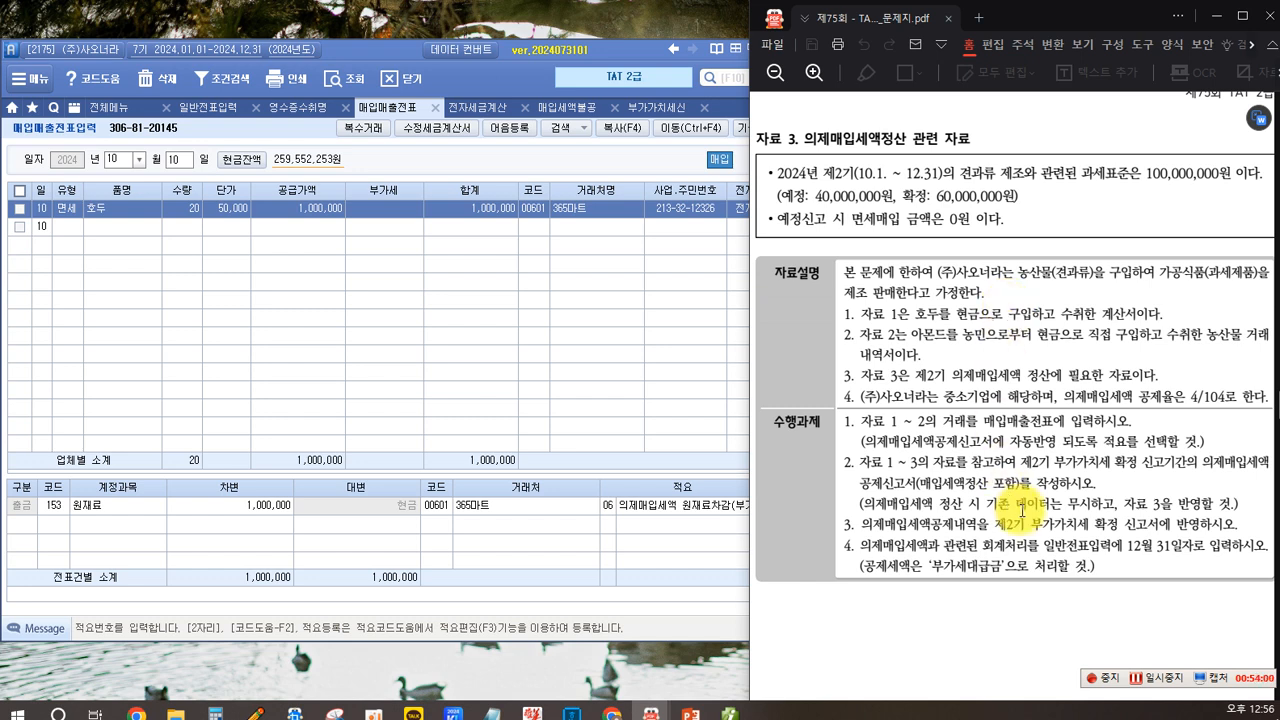
key("ctrl+2")
left_click(861, 433)
left_click_drag(862, 449, 1131, 456)
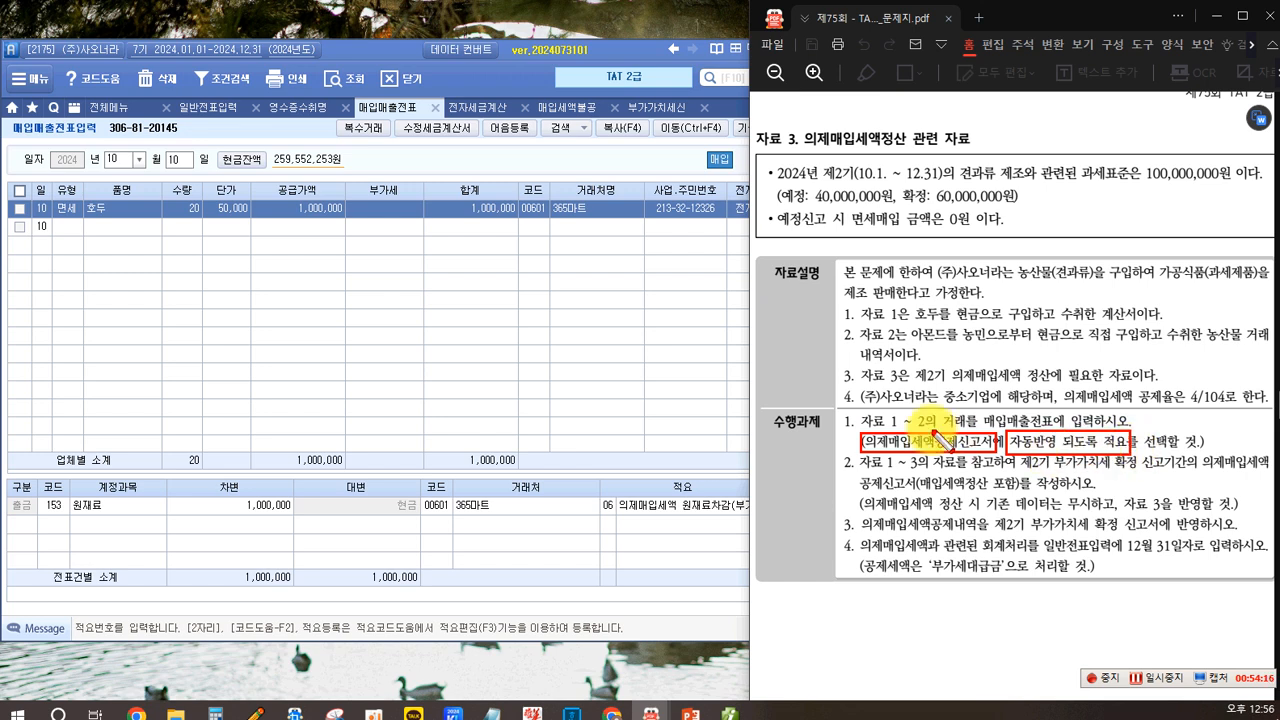
key("Escape")
left_click(572, 365)
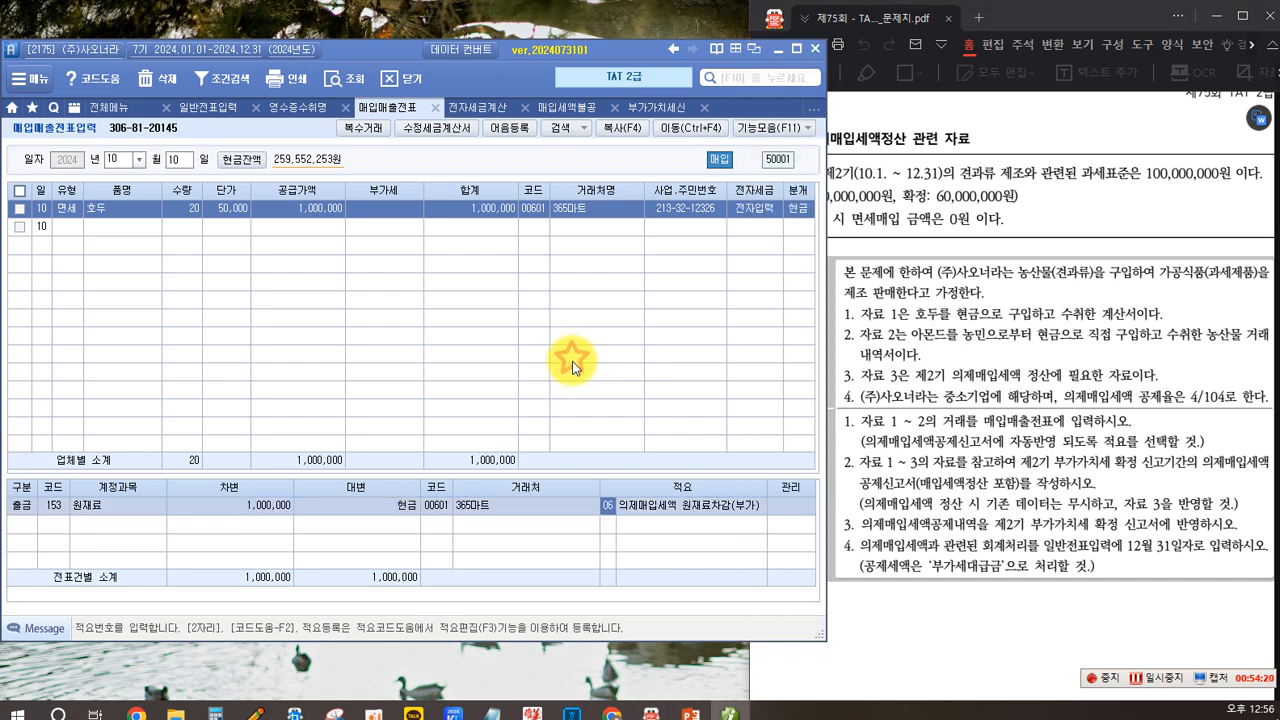
scroll(885, 391, "up", 6)
scroll(885, 391, "up", 3)
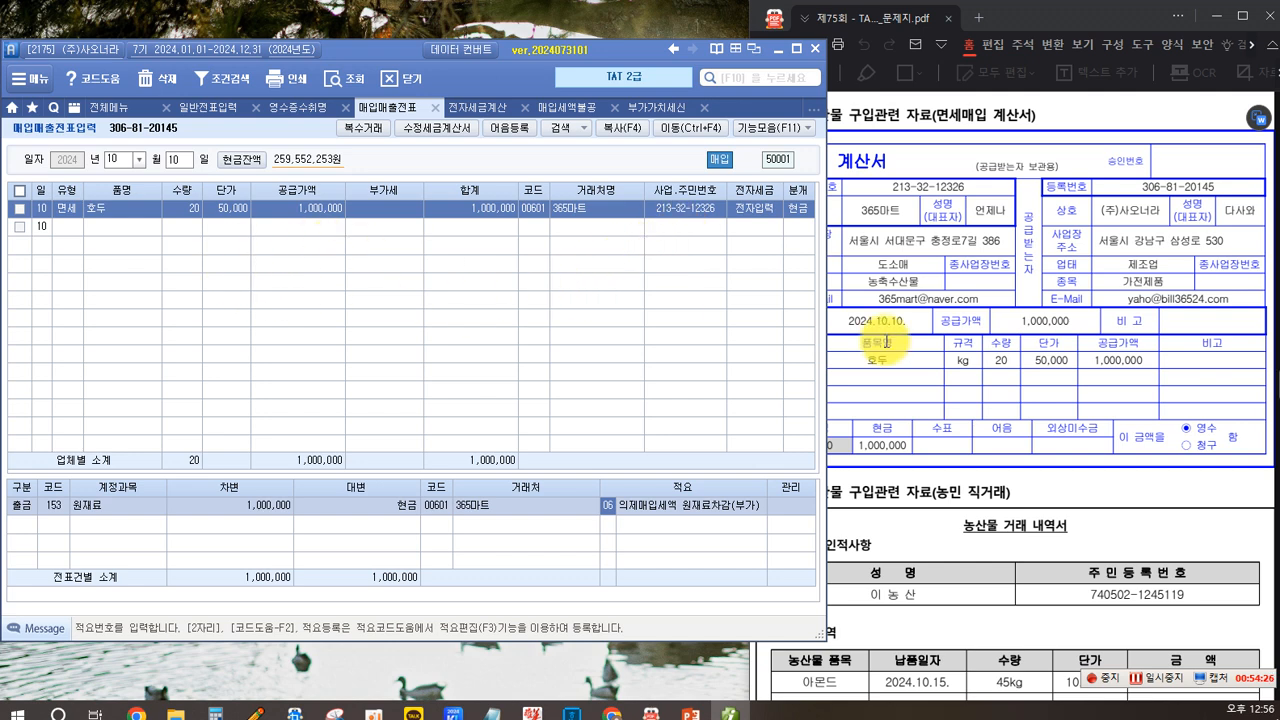
left_click(946, 363)
scroll(886, 371, "down", 2)
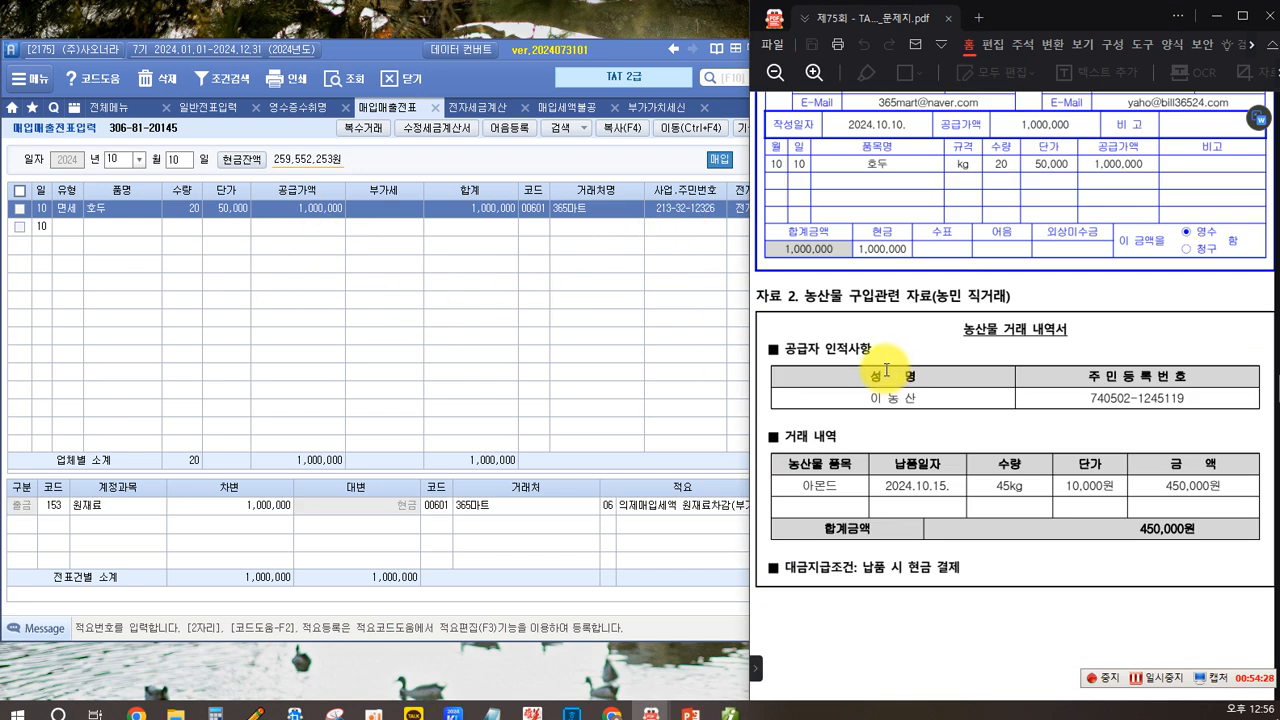
scroll(886, 371, "down", 1)
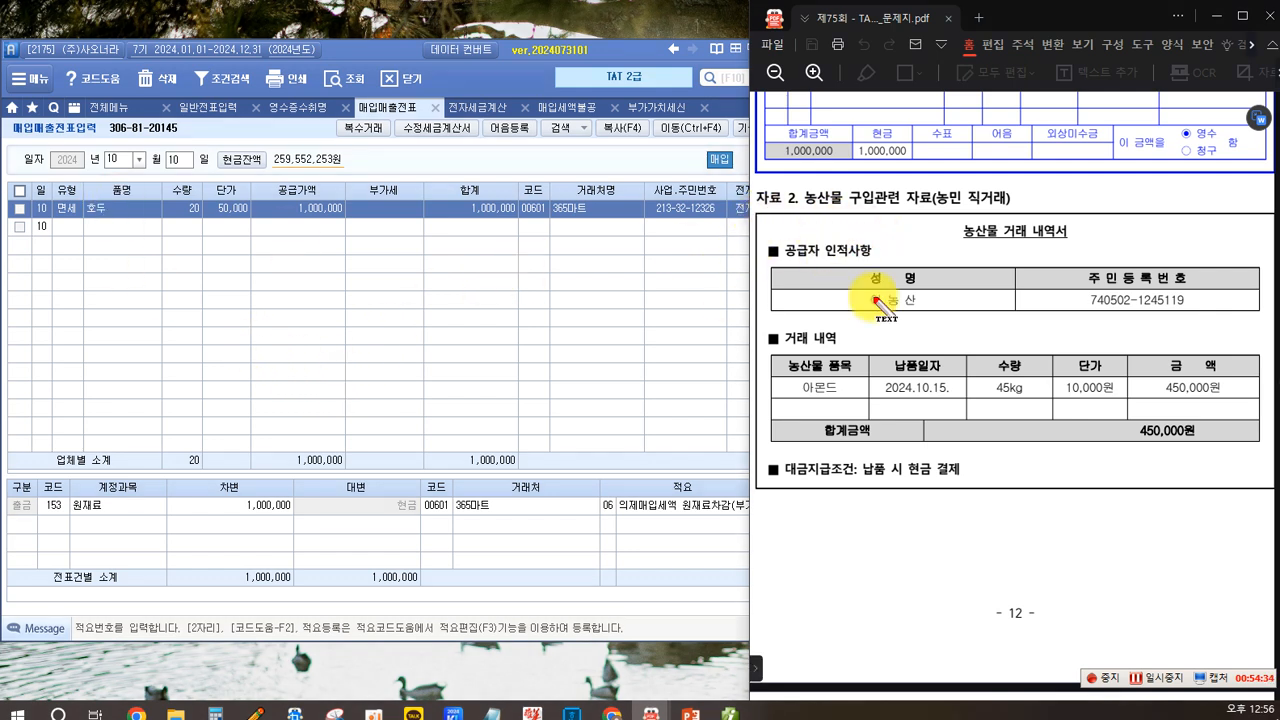
left_click(273, 320)
type("법이")
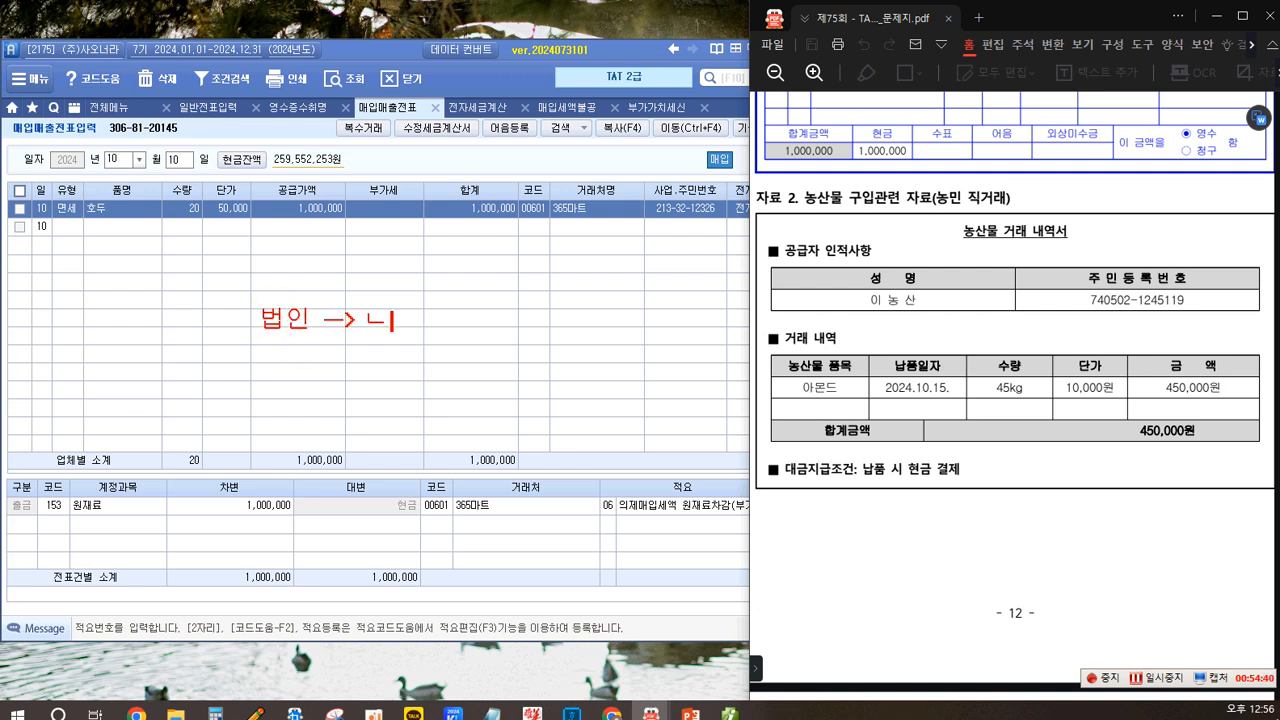
type("-> 농민, 어민...지거")
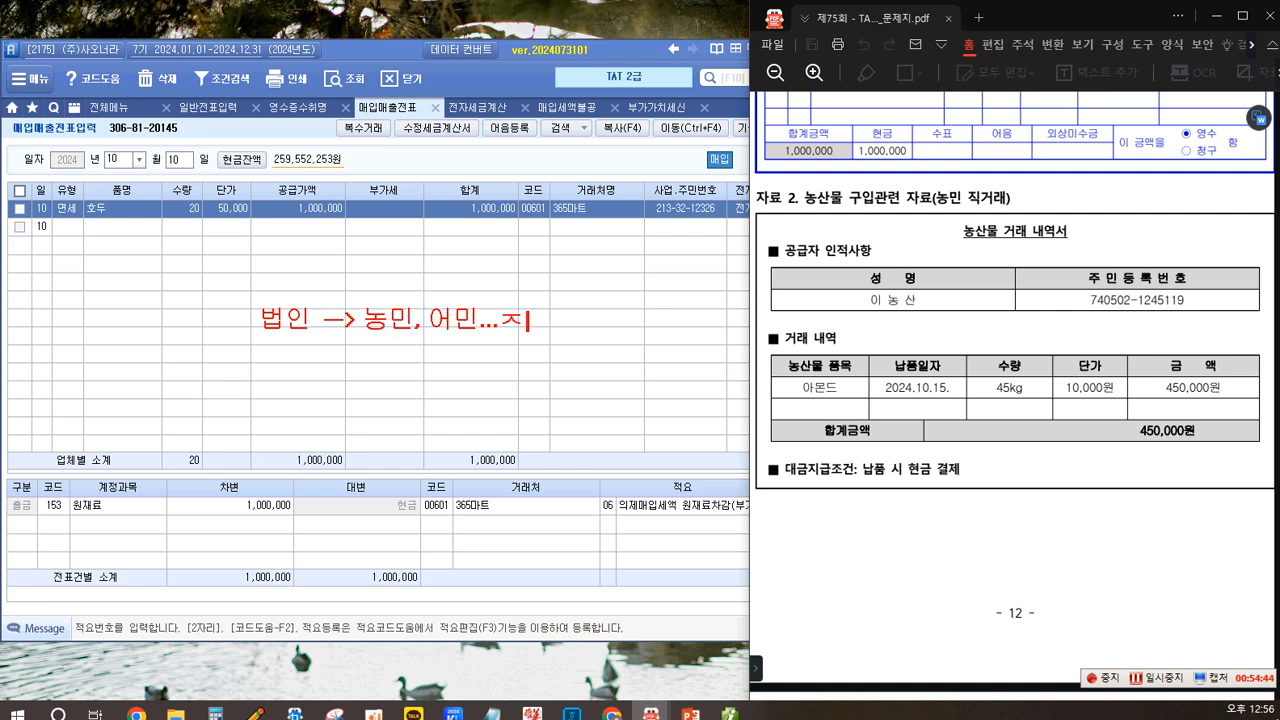
key("BackSpace")
key("BackSpace")
type("직접...원재료....")
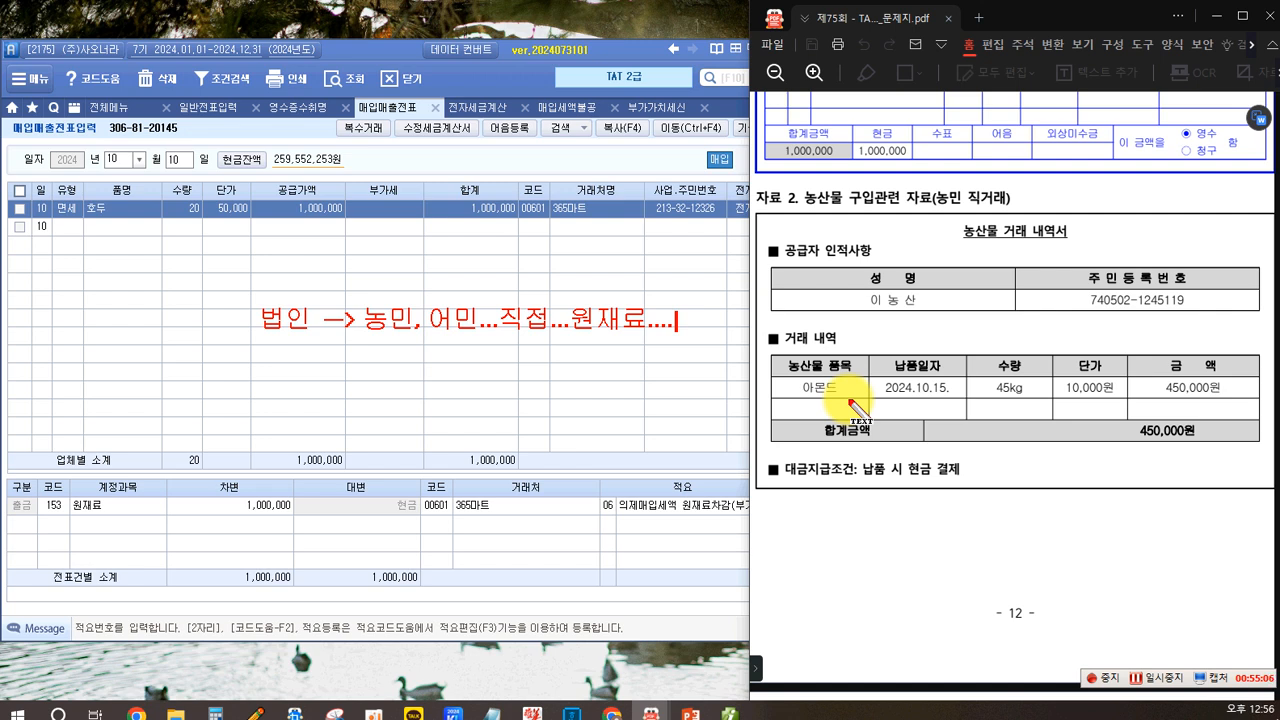
type("발해")
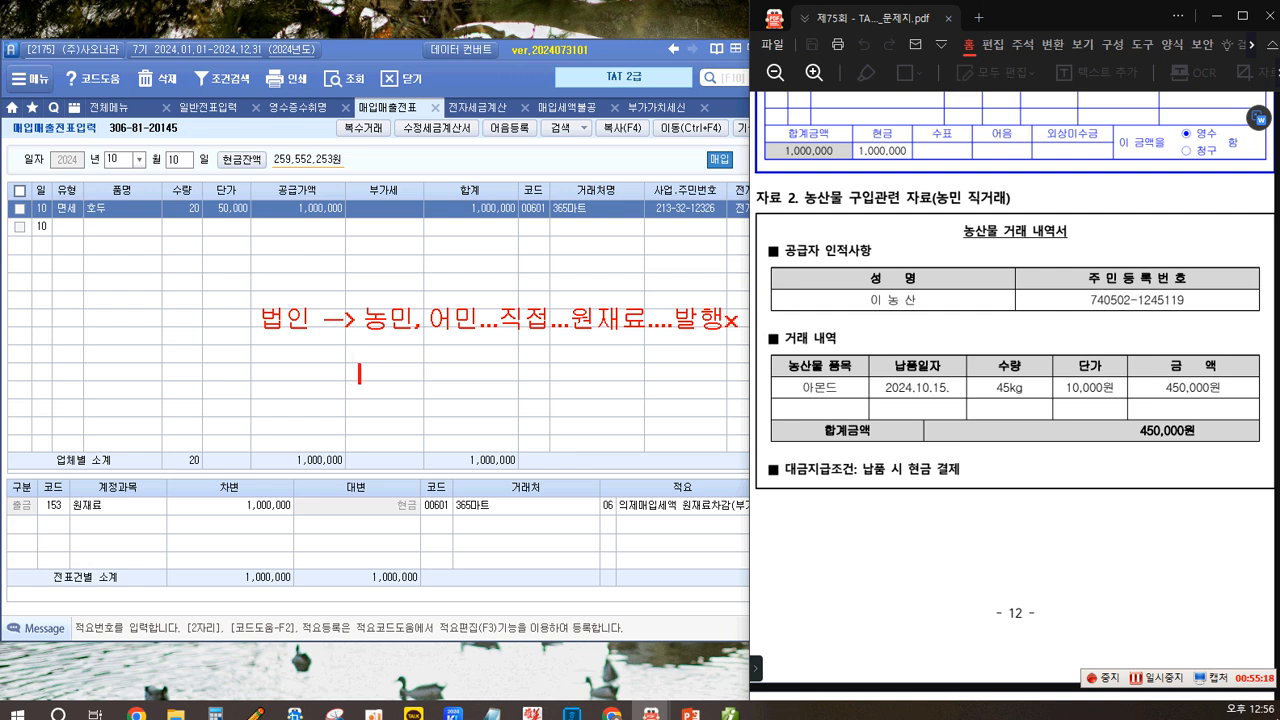
type("저")
type("격증빙 x")
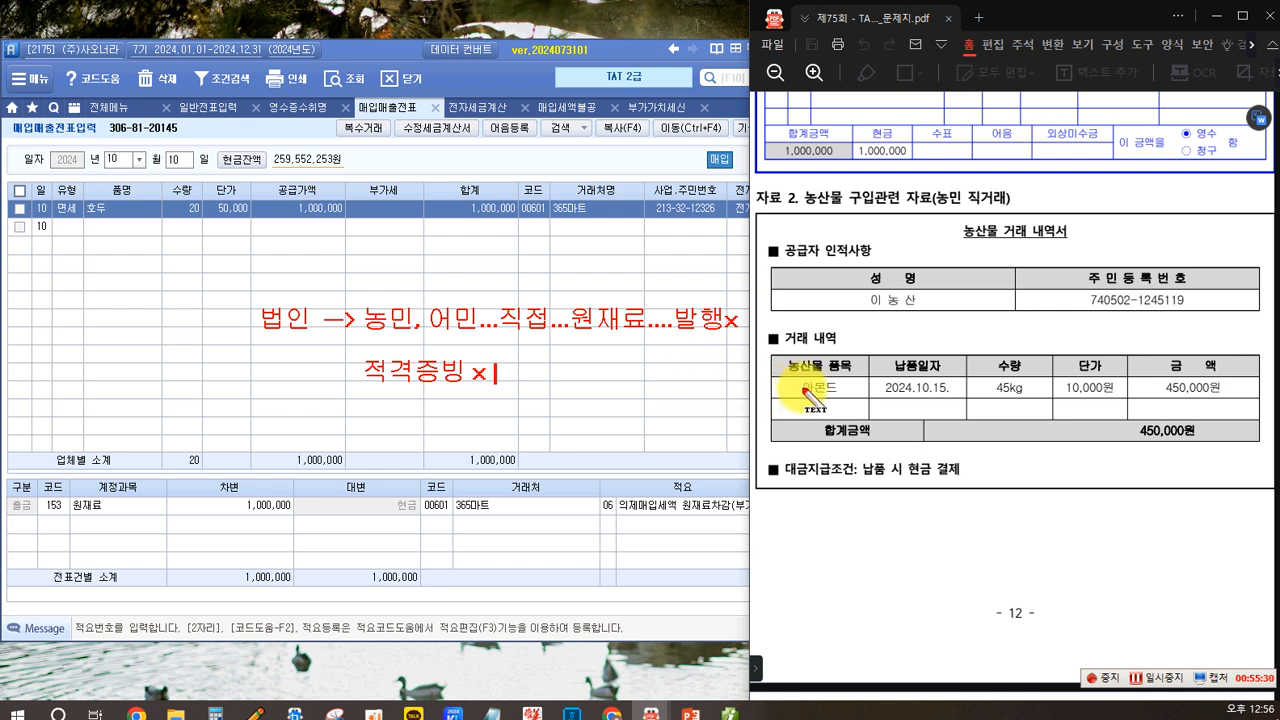
type("-a")
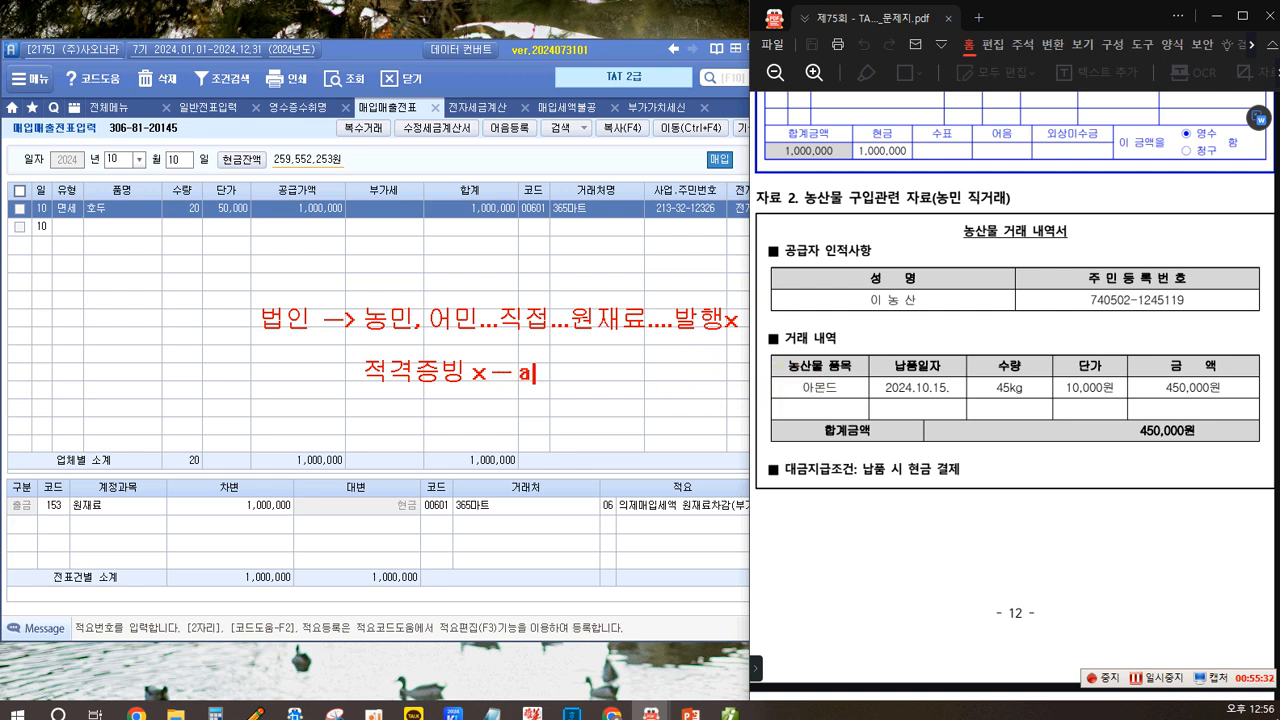
key("BackSpace")
key("BackSpace")
type("매입매출")
key("Escape")
type("전표 입려")
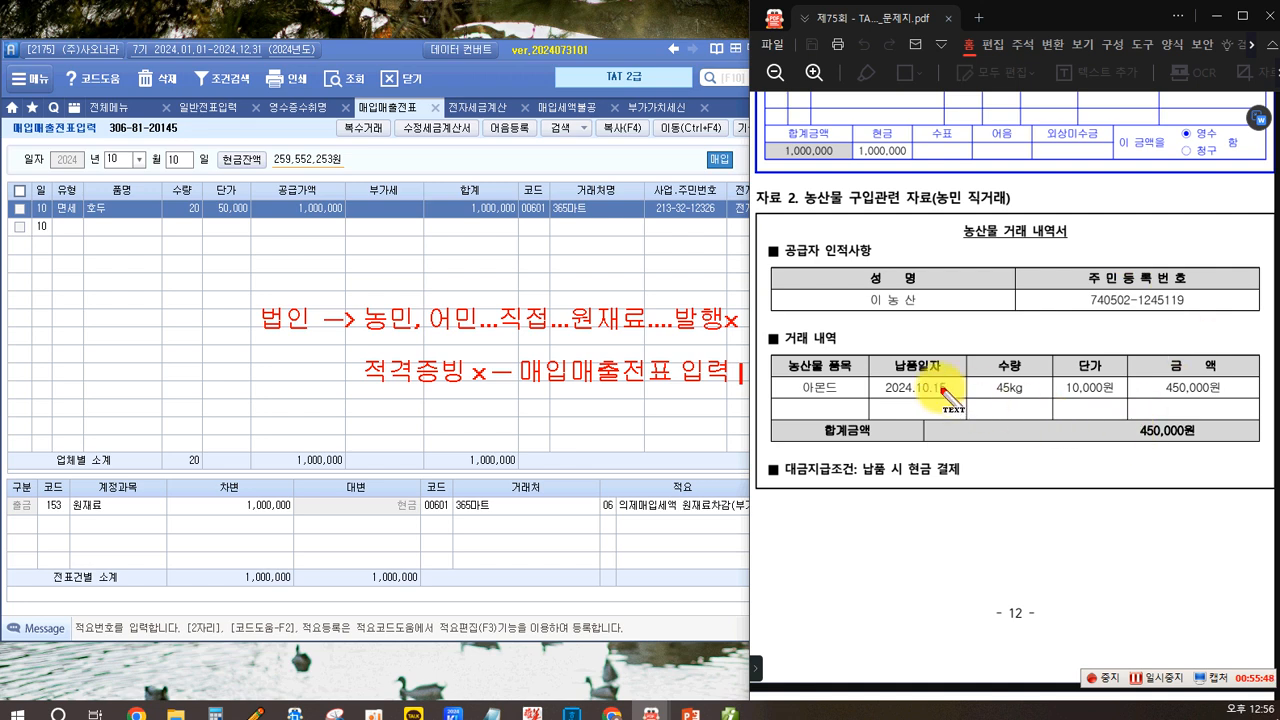
type("60.")
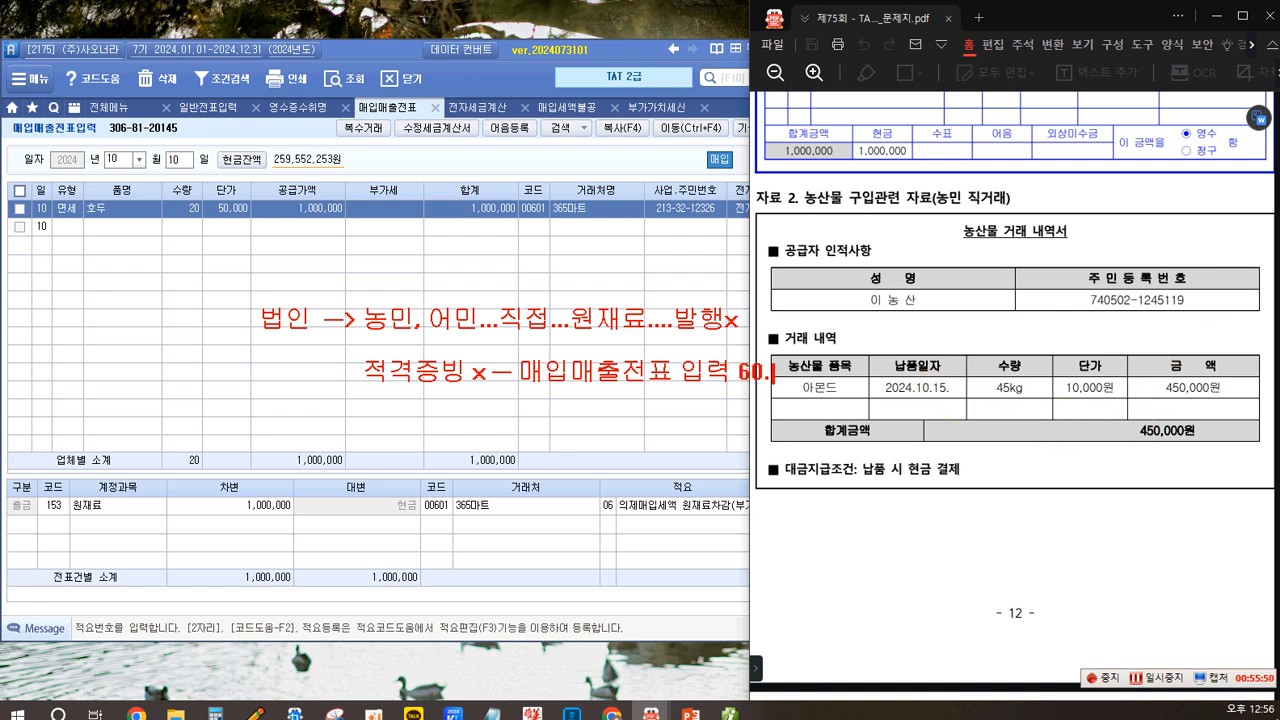
type(" 만원...")
left_click_drag(752, 386, 840, 392)
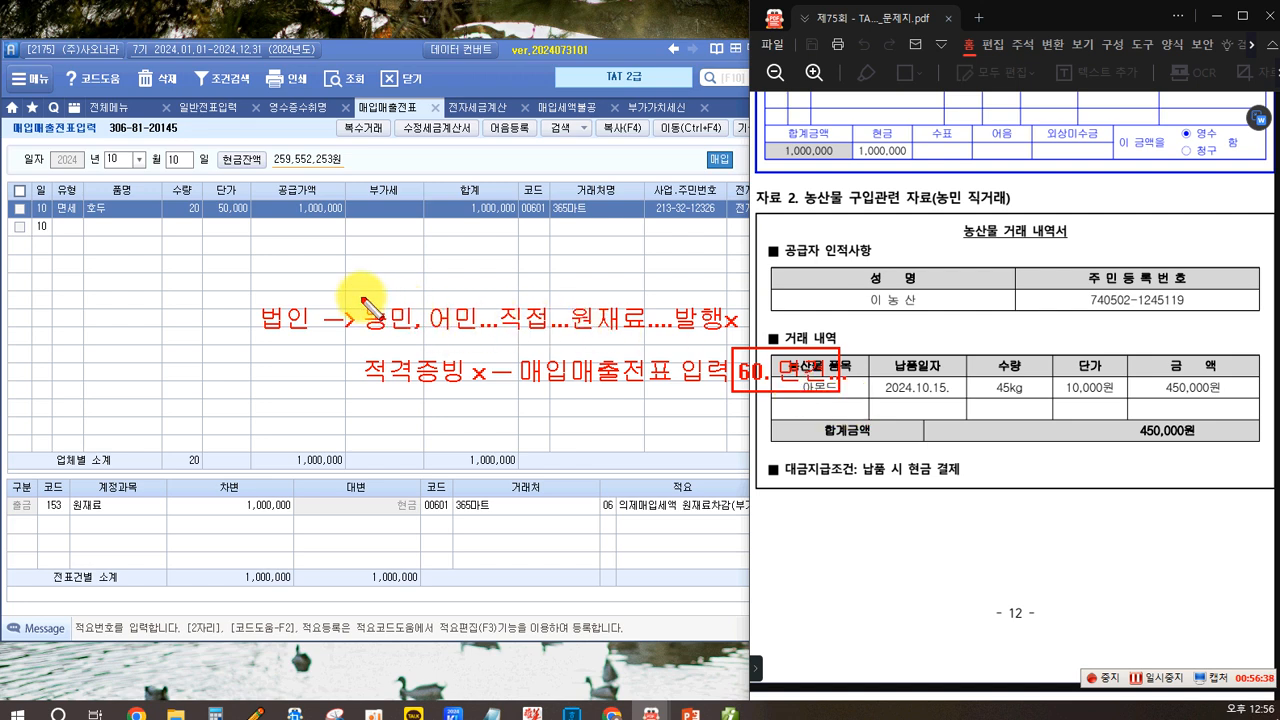
left_click_drag(410, 352, 483, 337)
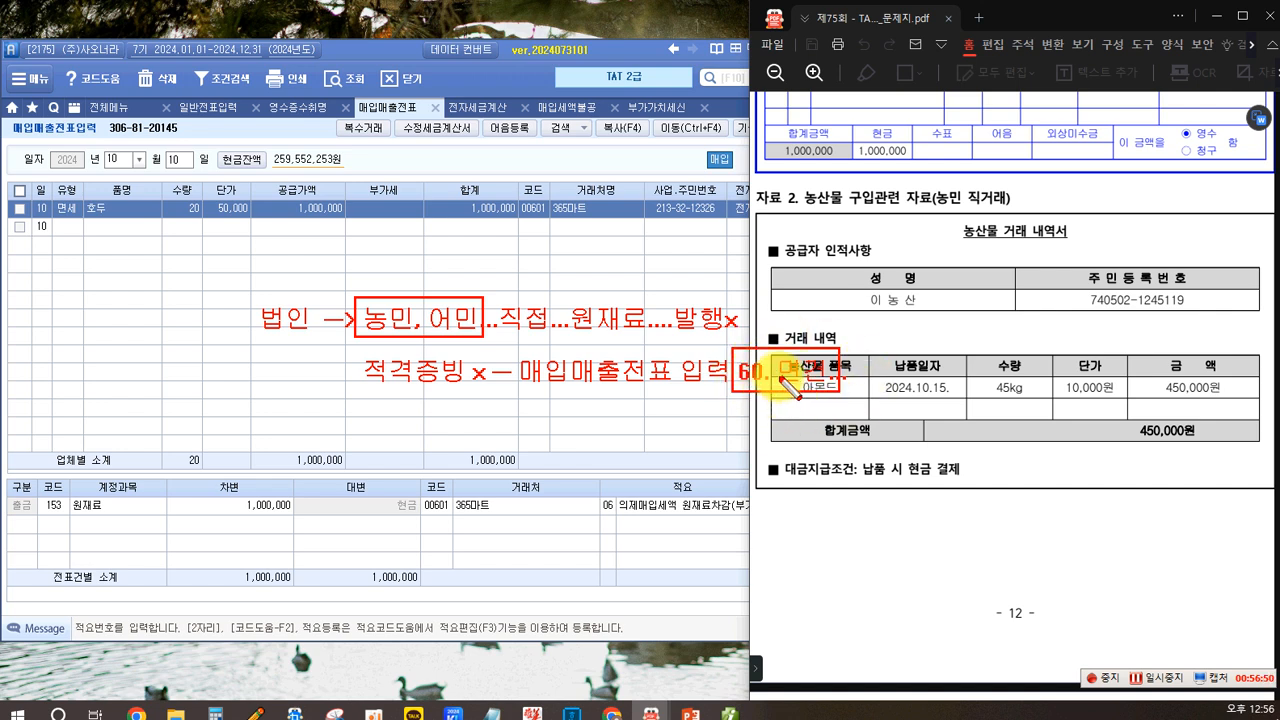
left_click_drag(905, 292, 848, 355)
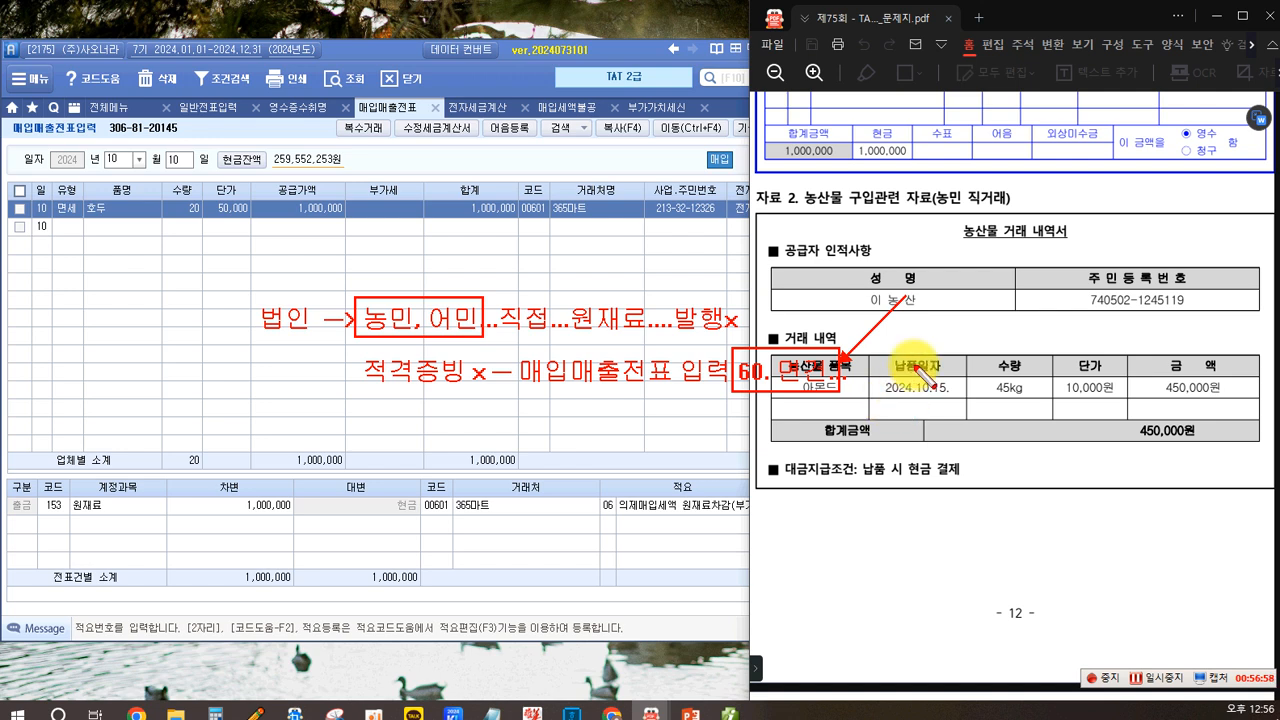
left_click_drag(872, 377, 930, 397)
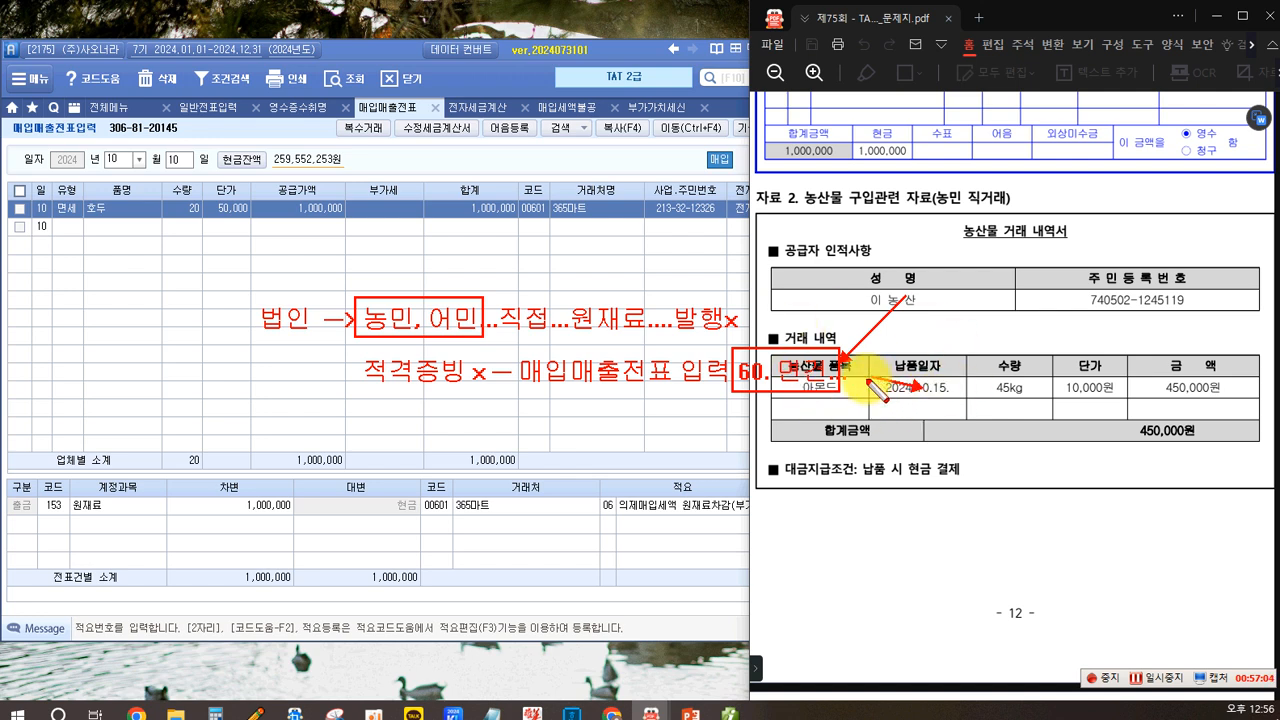
- Add a new purchase entry dated October 15 with the tax type 60 면건
left_click(182, 160)
type("15")
key("Return")
key("Return")
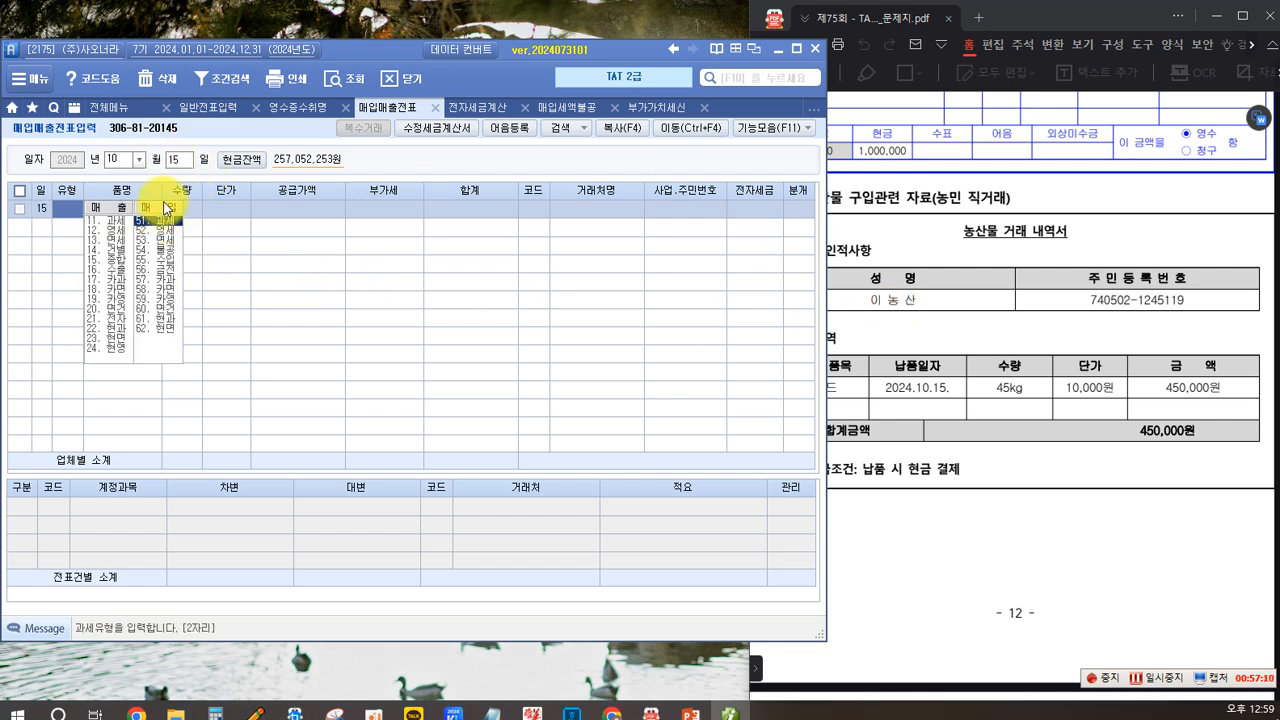
left_click(162, 310)
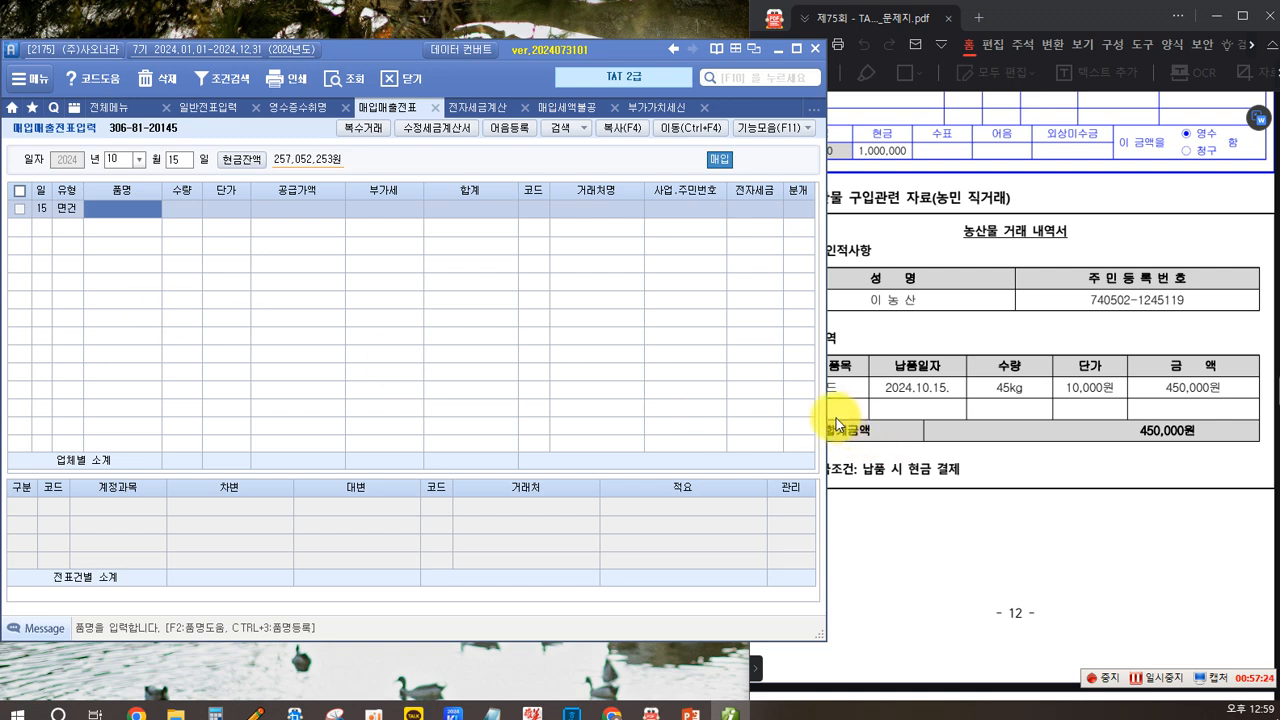
- Enter the item 아몬드 with quantity 45 and unit price 10,000
type("미")
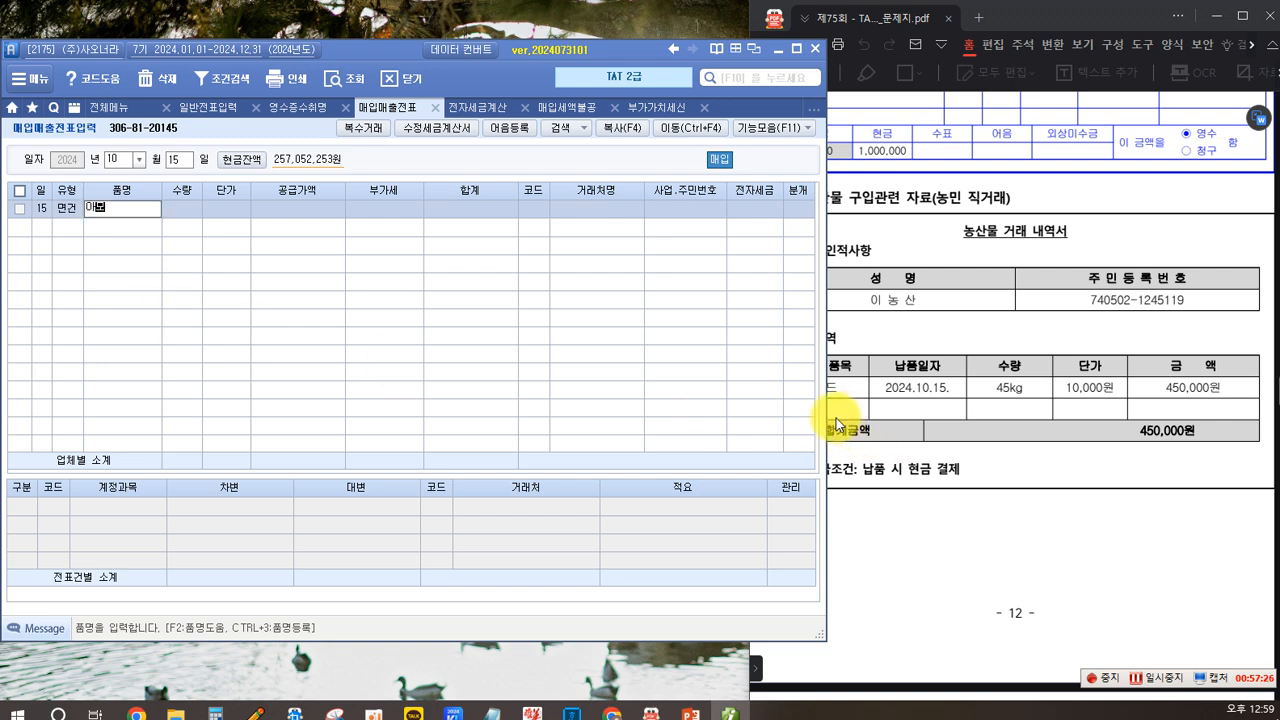
key("Return")
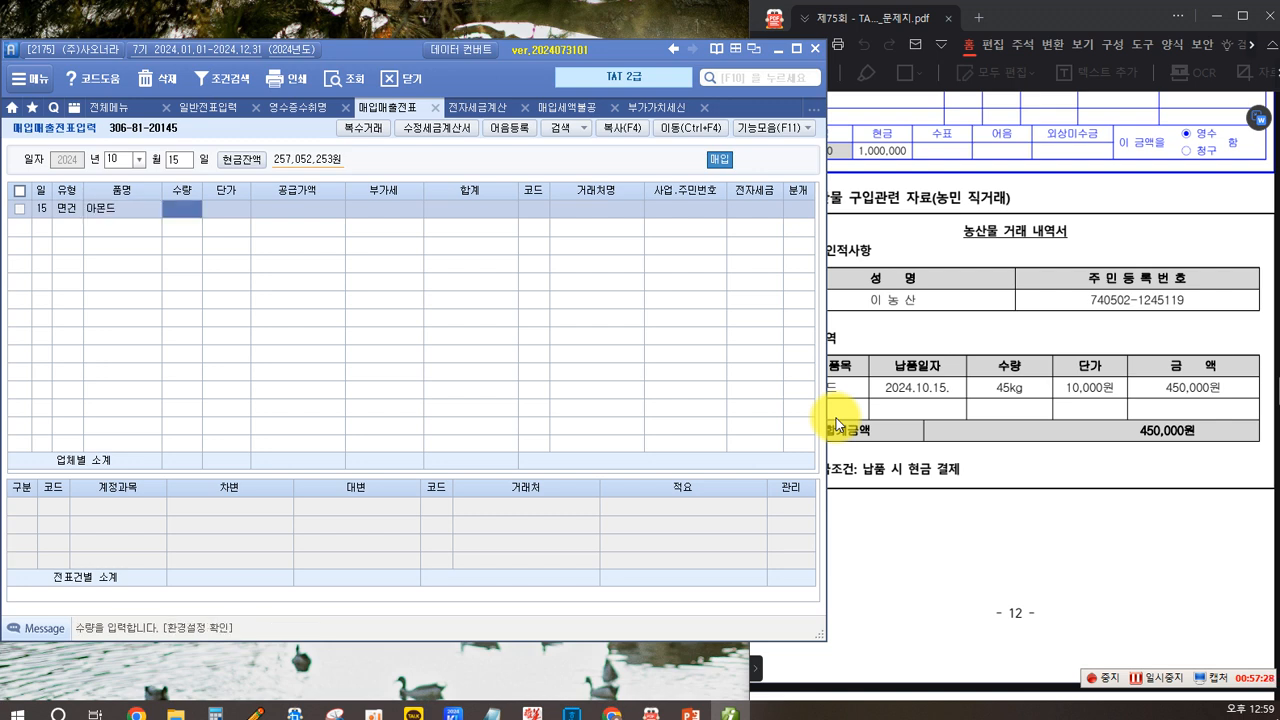
type("45")
key("Return")
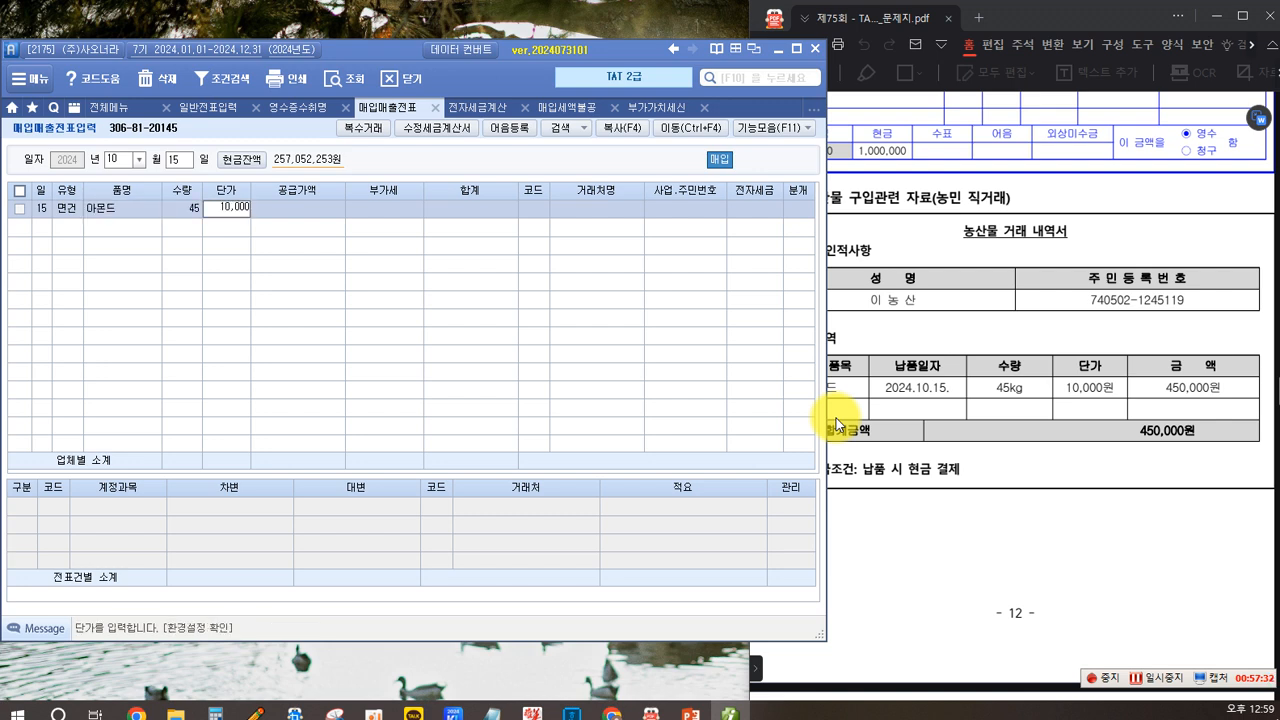
type("10000")
key("Return")
key("Return")
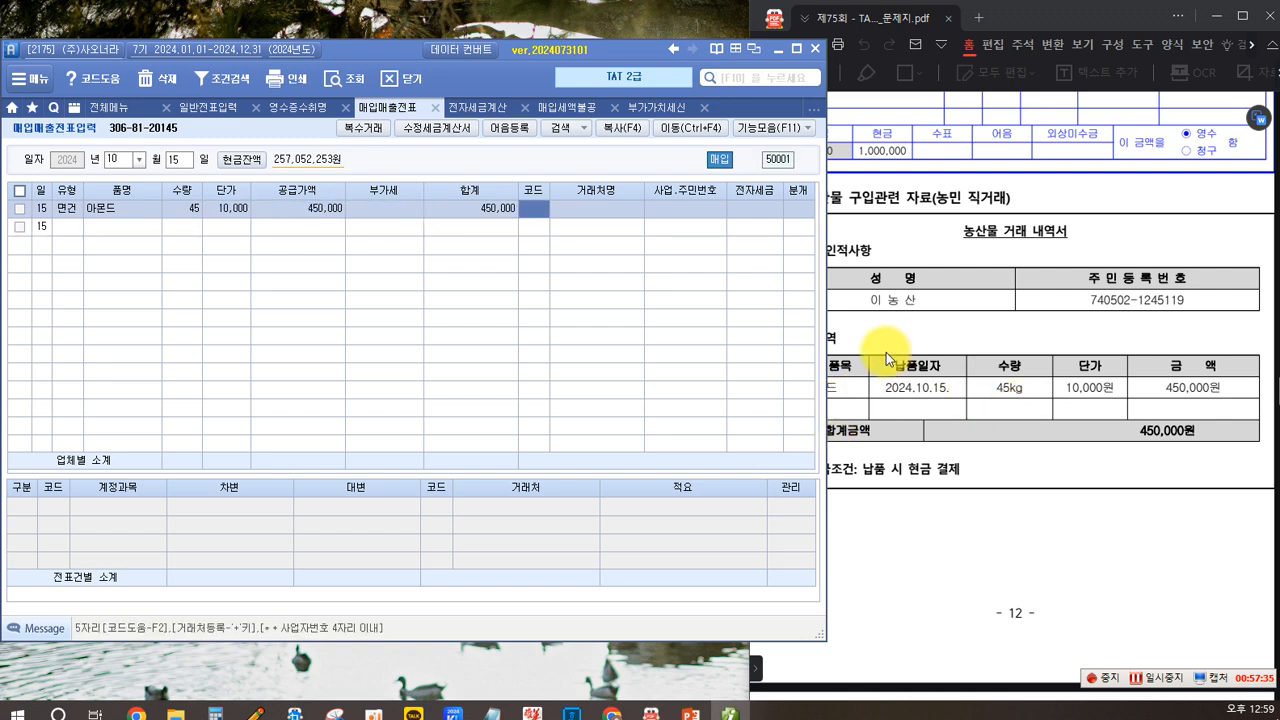
- Select the farmer from the statement as the trading partner through the partner code search
key("F2")
type("이")
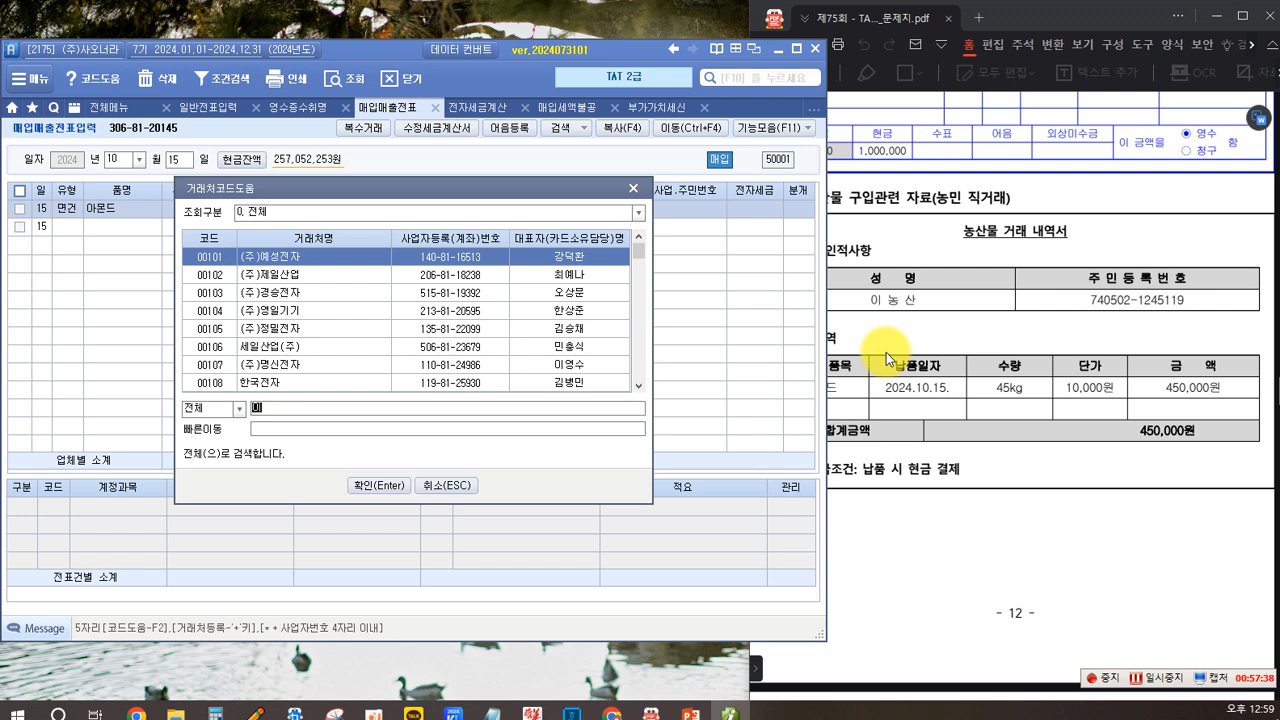
type("농")
key("Return")
key("Return")
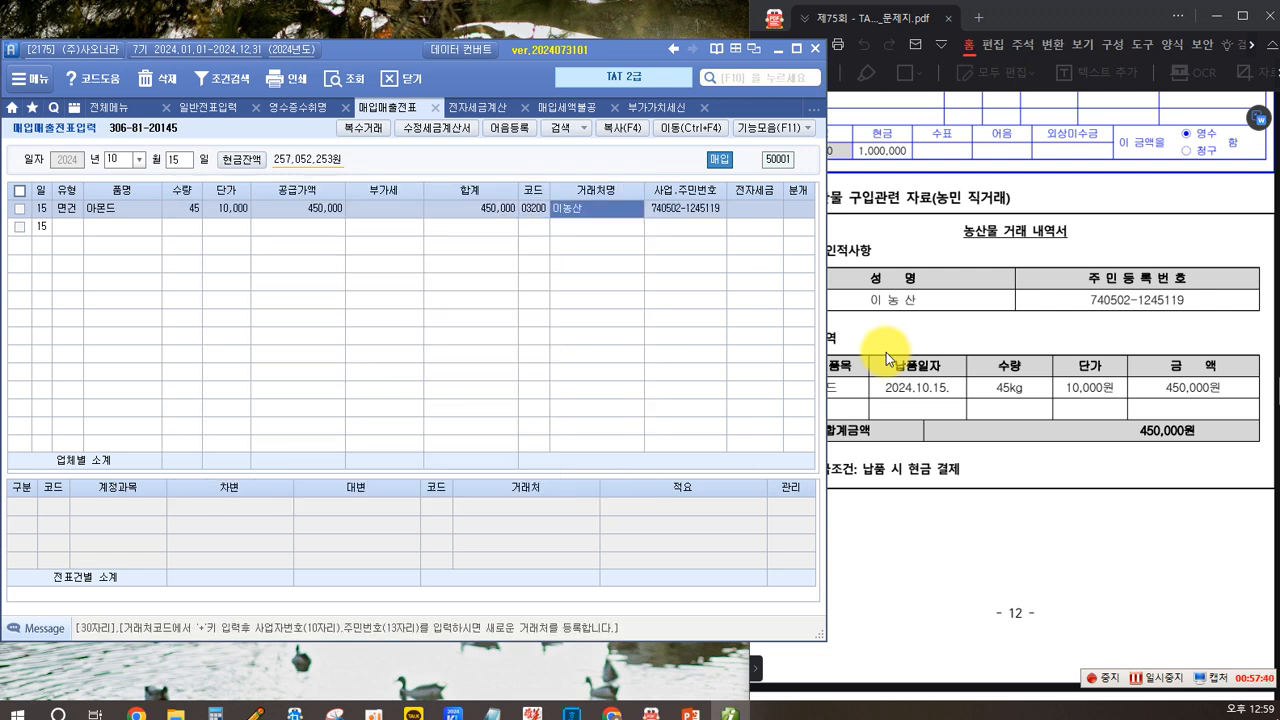
- Set the settlement type of the almond purchase to cash
key("Return")
key("Return")
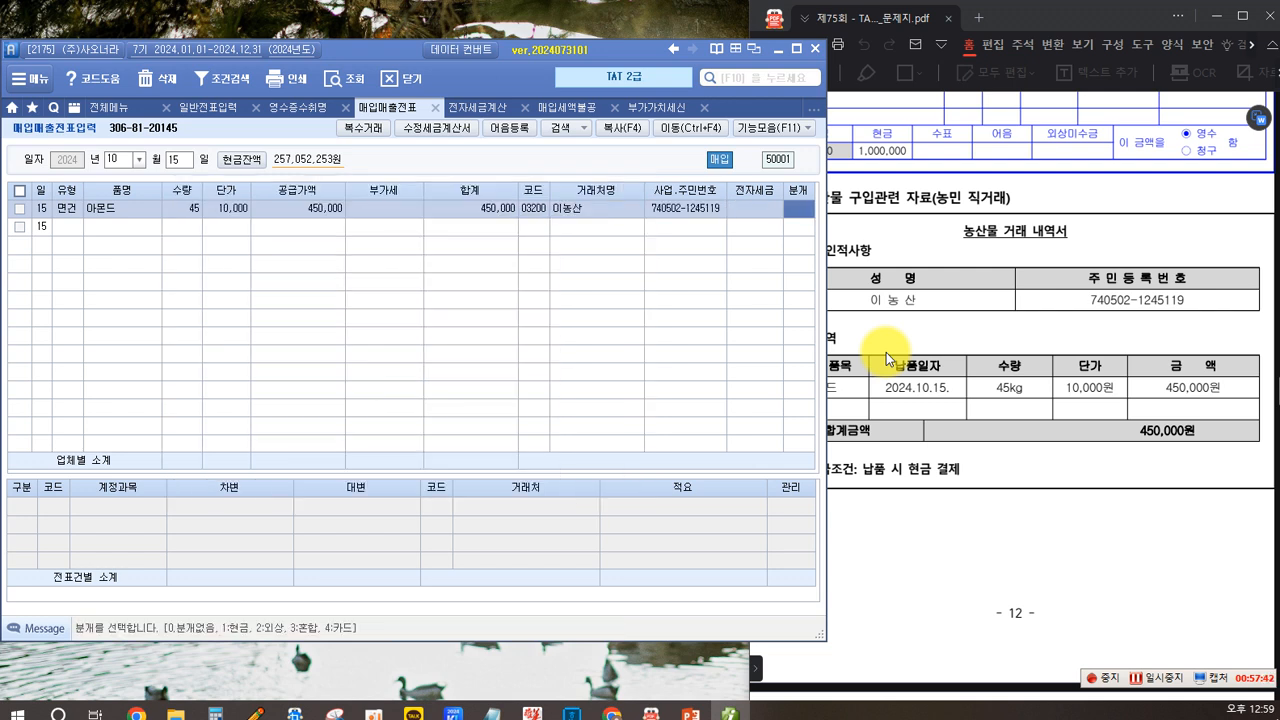
type("1")
key("Return")
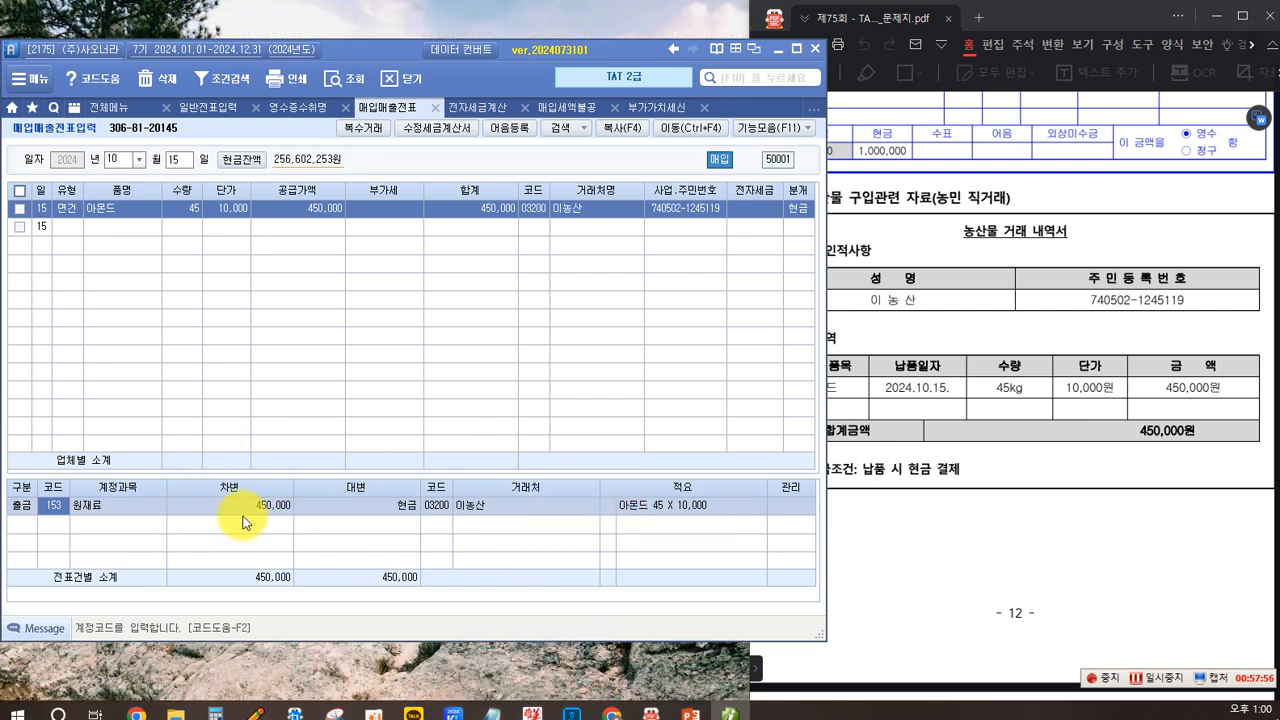
- Set the journal line's description to 06, deemed input tax deduction for raw materials (VAT)
left_click(607, 506)
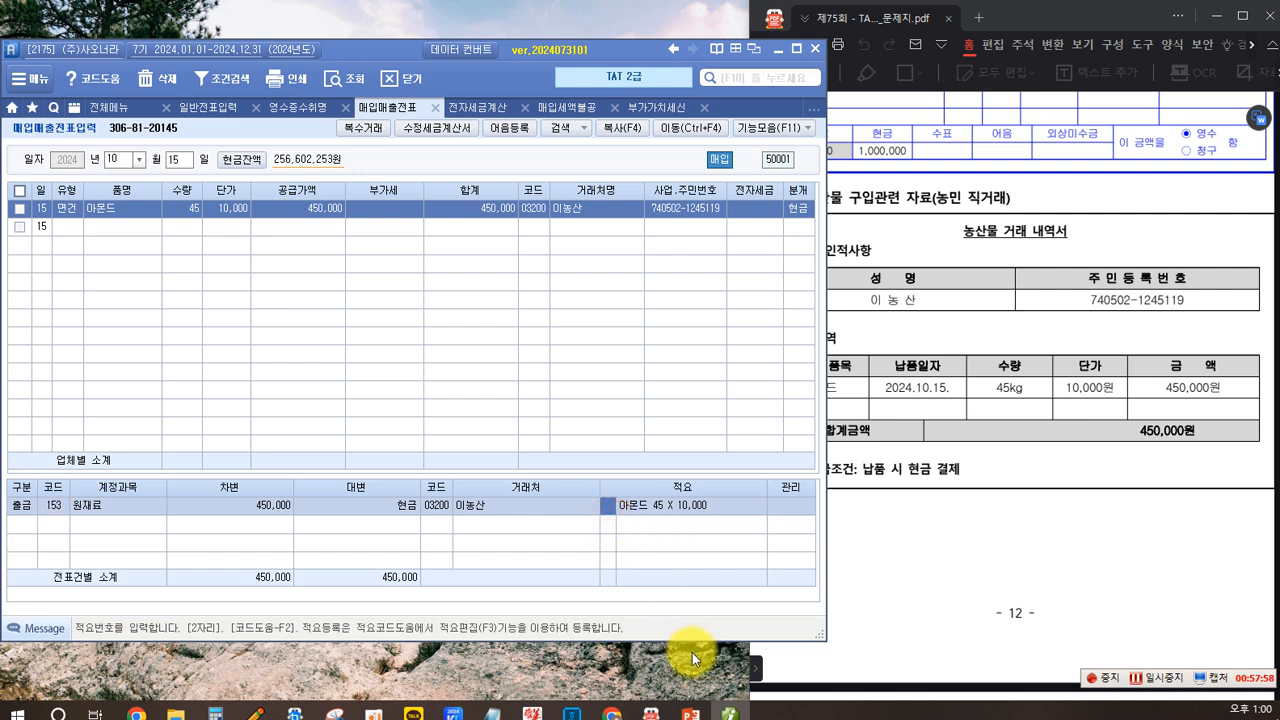
type("ㅂ")
key("Return")
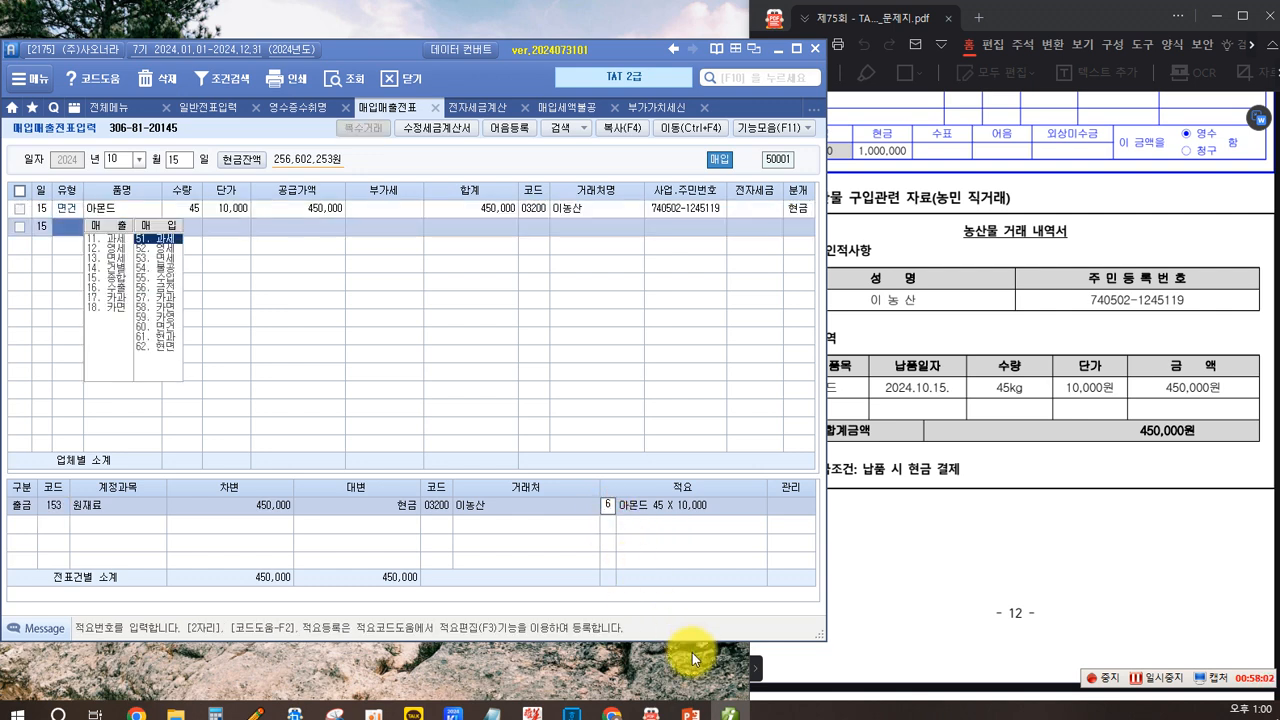
left_click(591, 212)
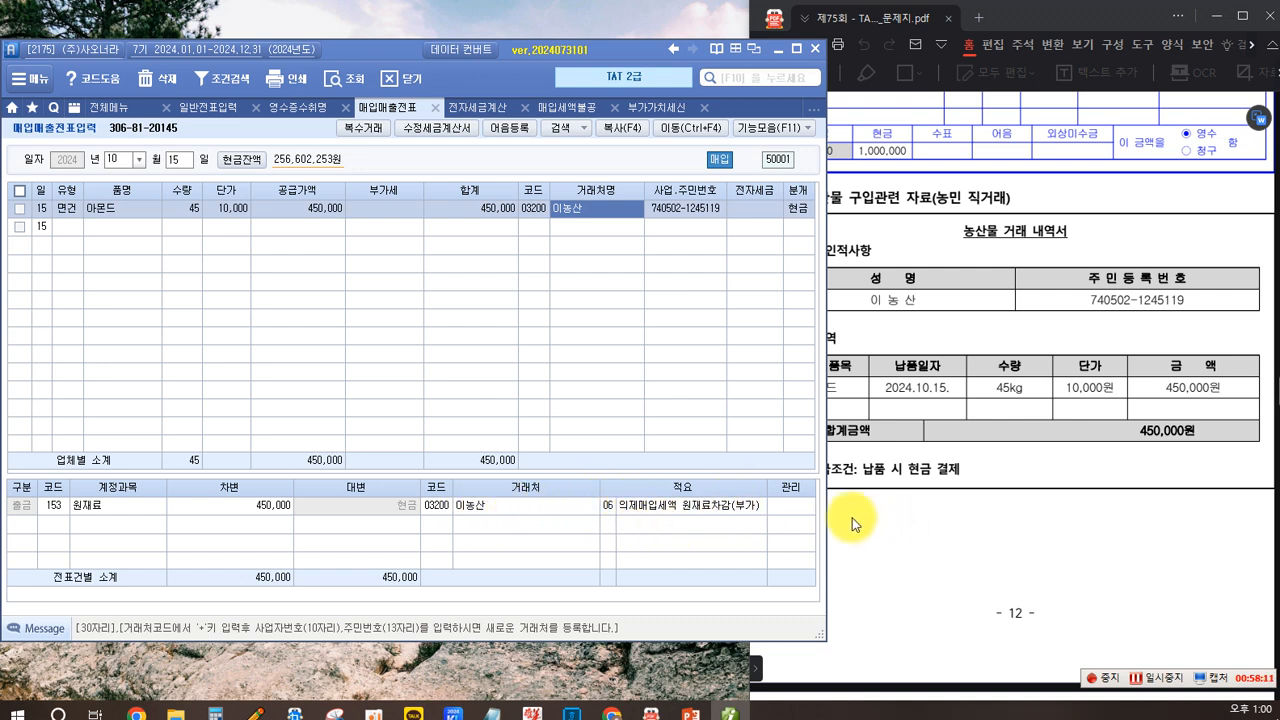
- Read the deemed input tax settlement data and task instructions in the problem document
left_click(932, 486)
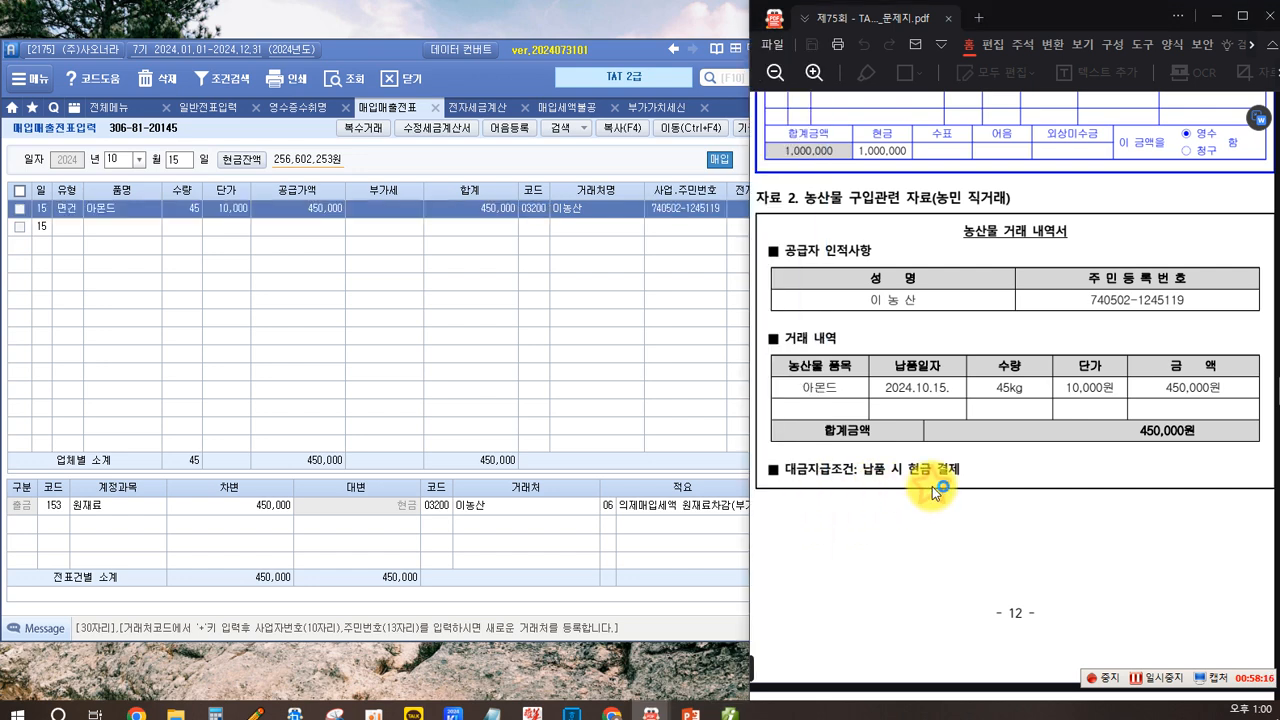
scroll(888, 450, "down", 5)
scroll(888, 440, "down", 3)
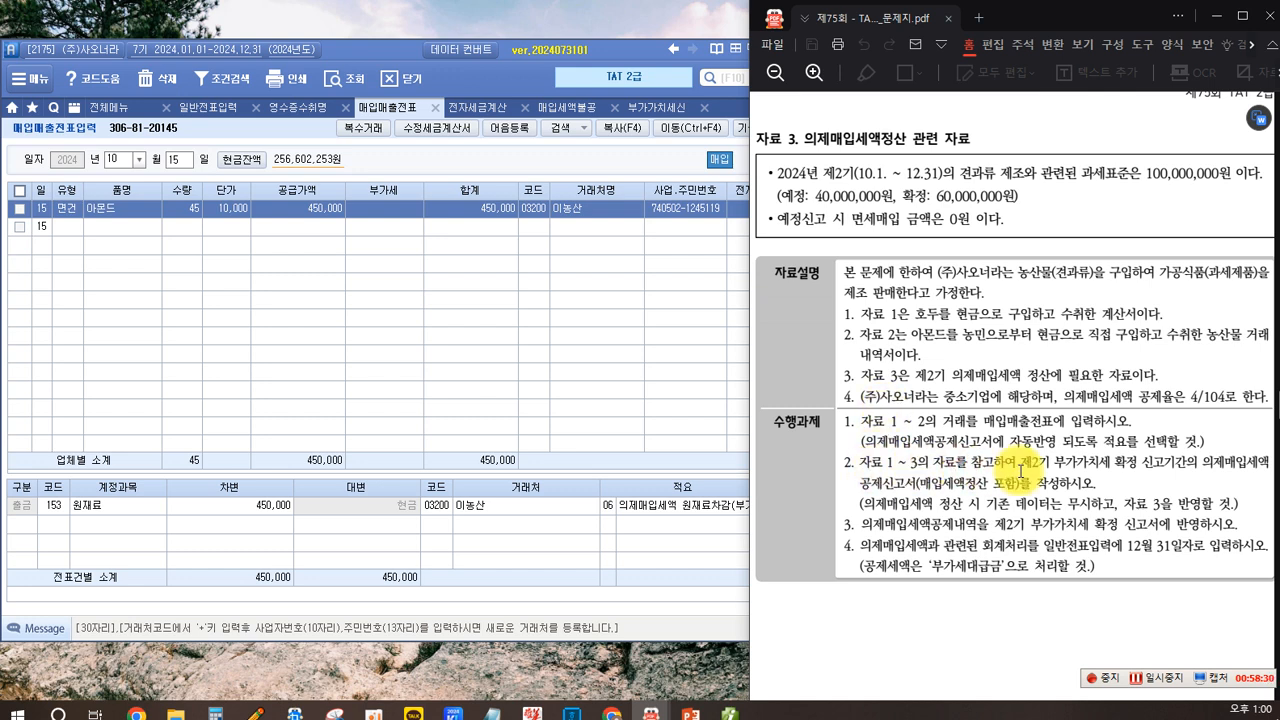
left_click_drag(1019, 466, 1238, 466)
left_click(1210, 471)
left_click(880, 492)
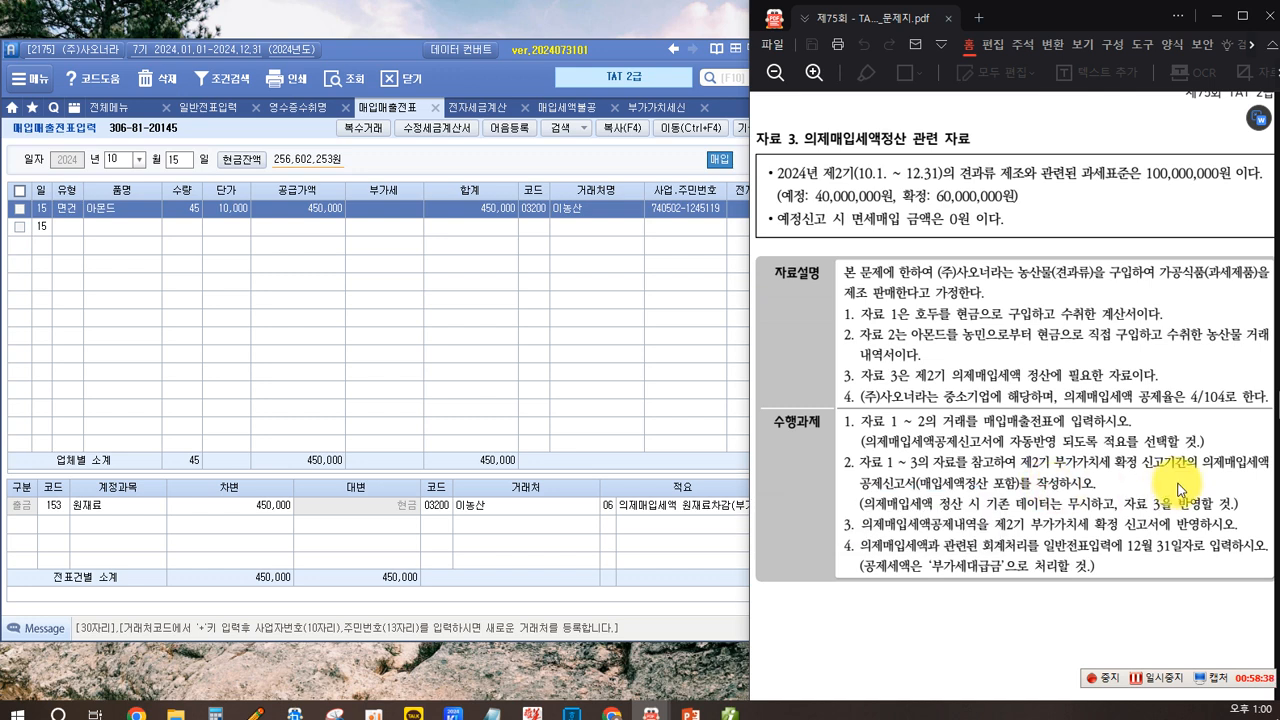
left_click(186, 308)
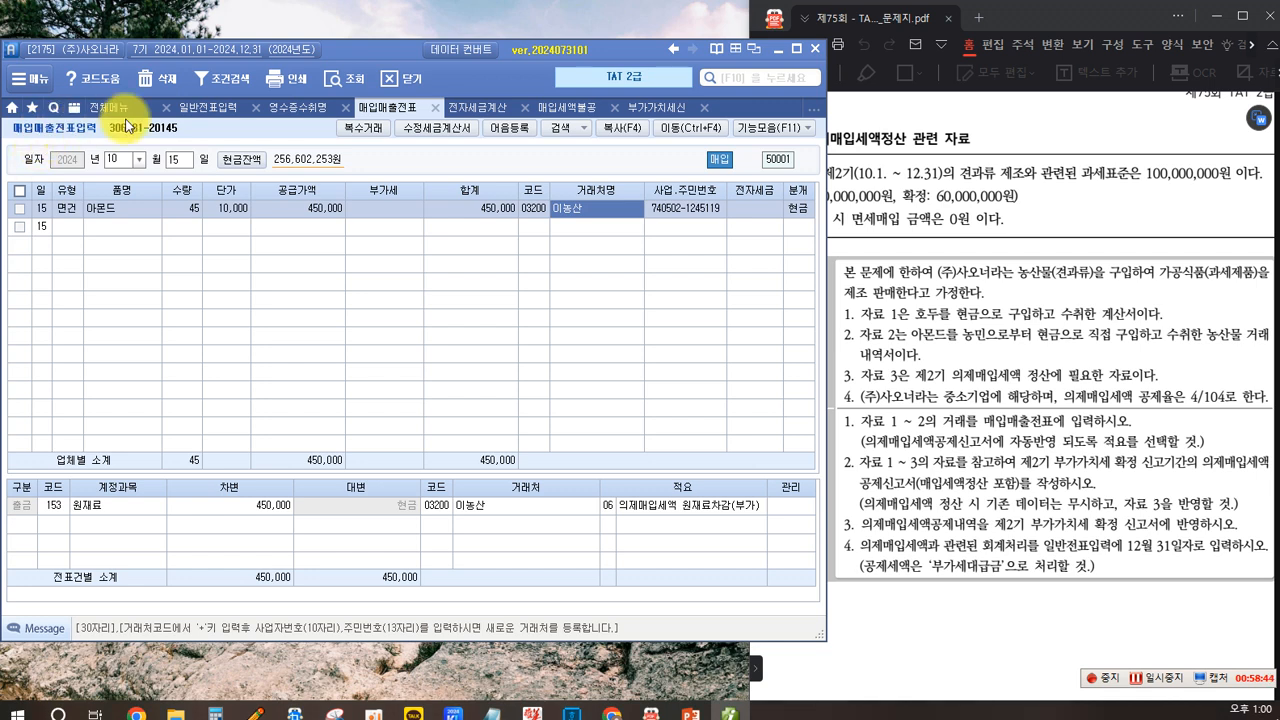
- Open the deemed input tax credit report and set the period from October to December
left_click(106, 114)
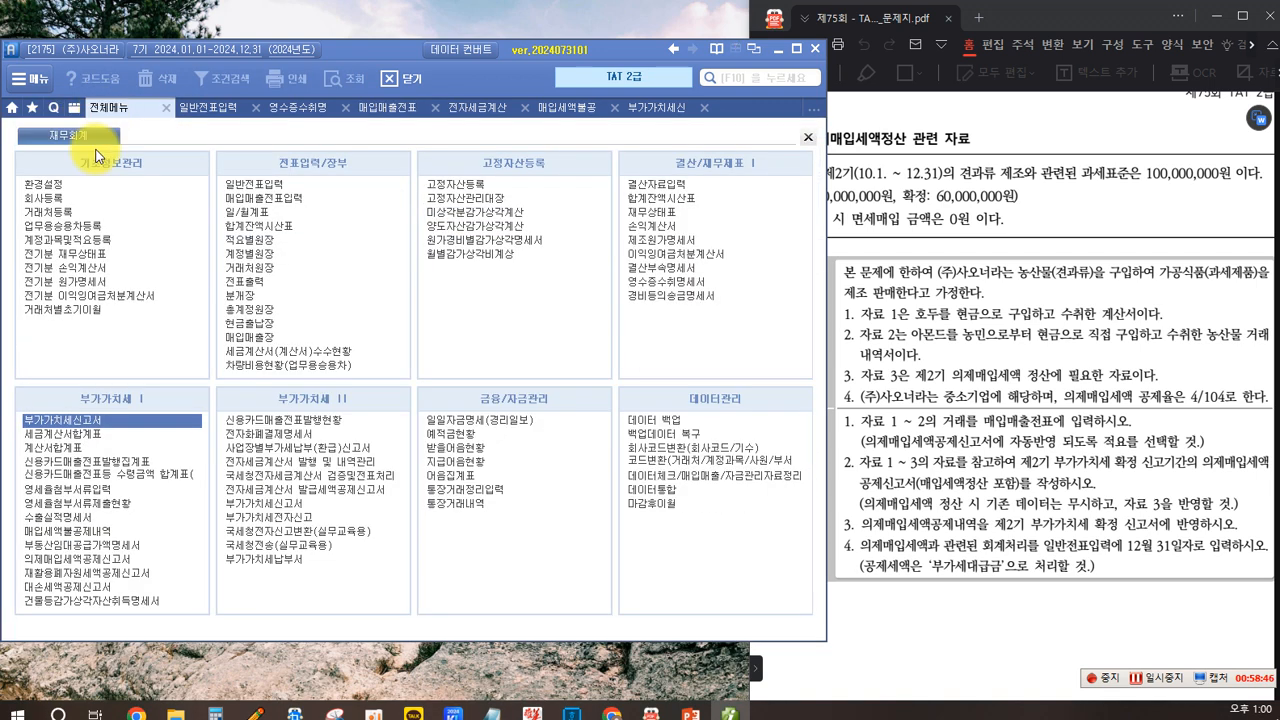
left_click(91, 561)
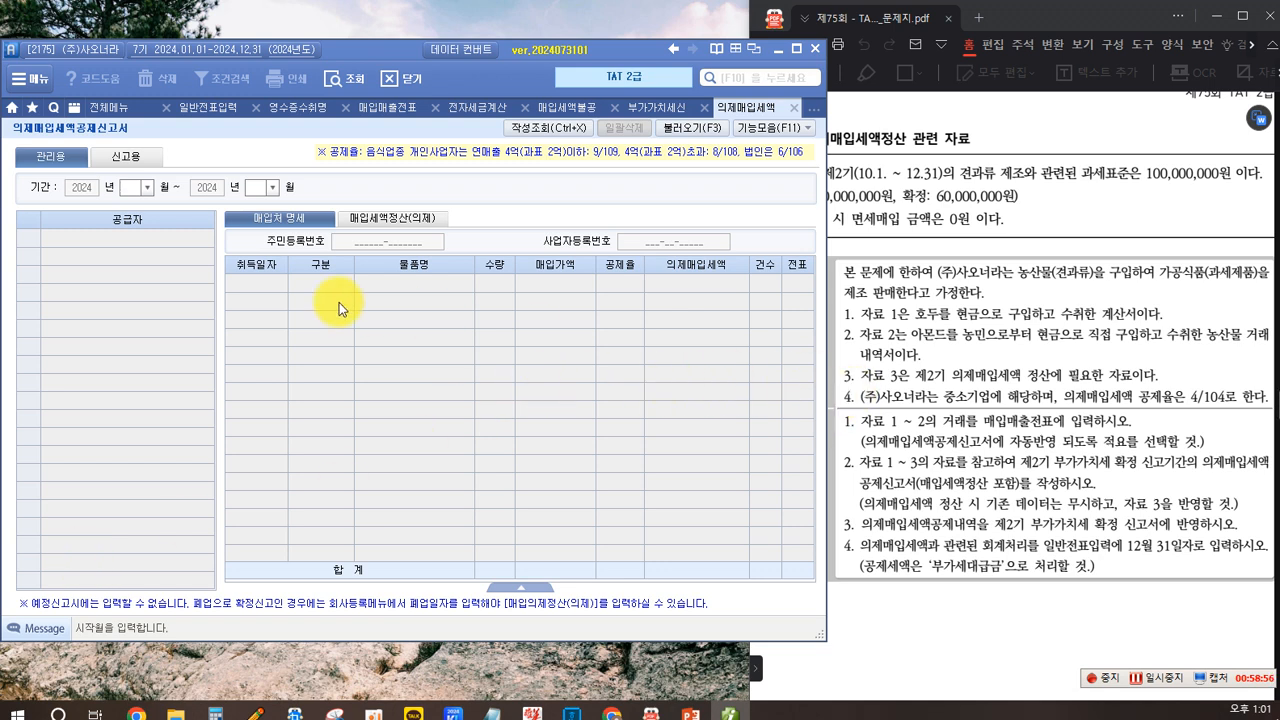
left_click(146, 188)
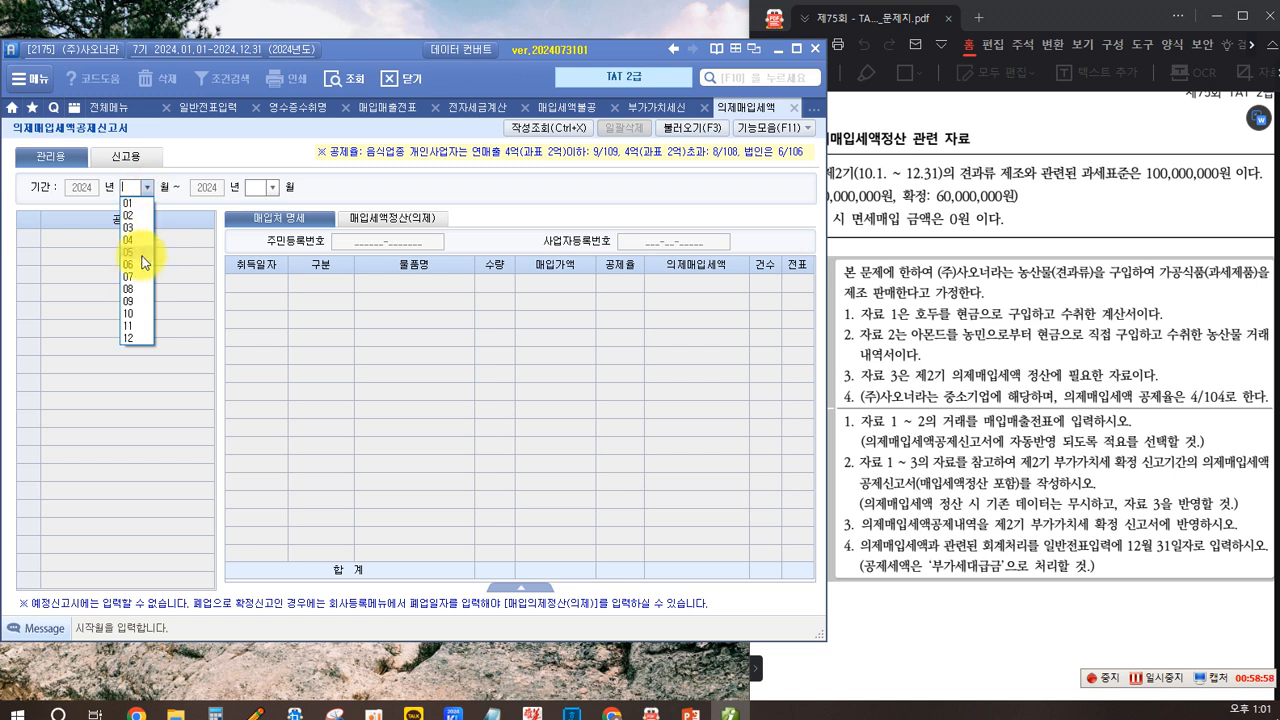
left_click(129, 315)
left_click(271, 187)
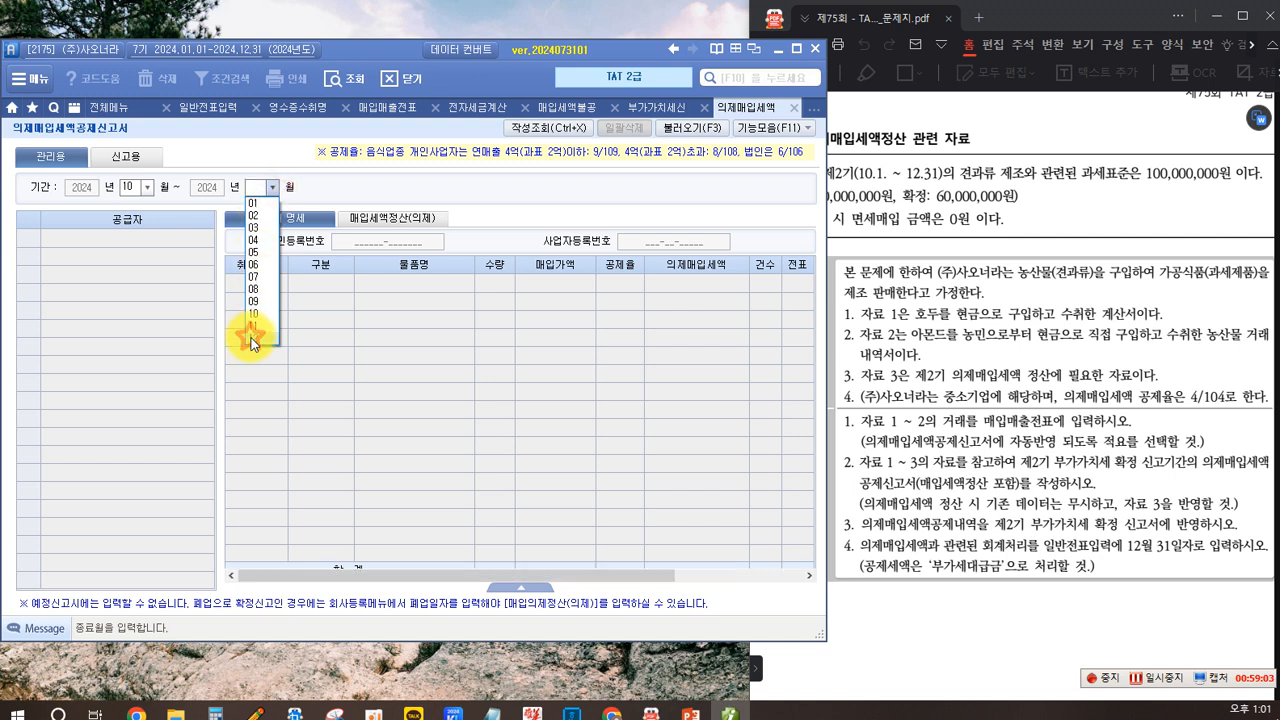
left_click(254, 337)
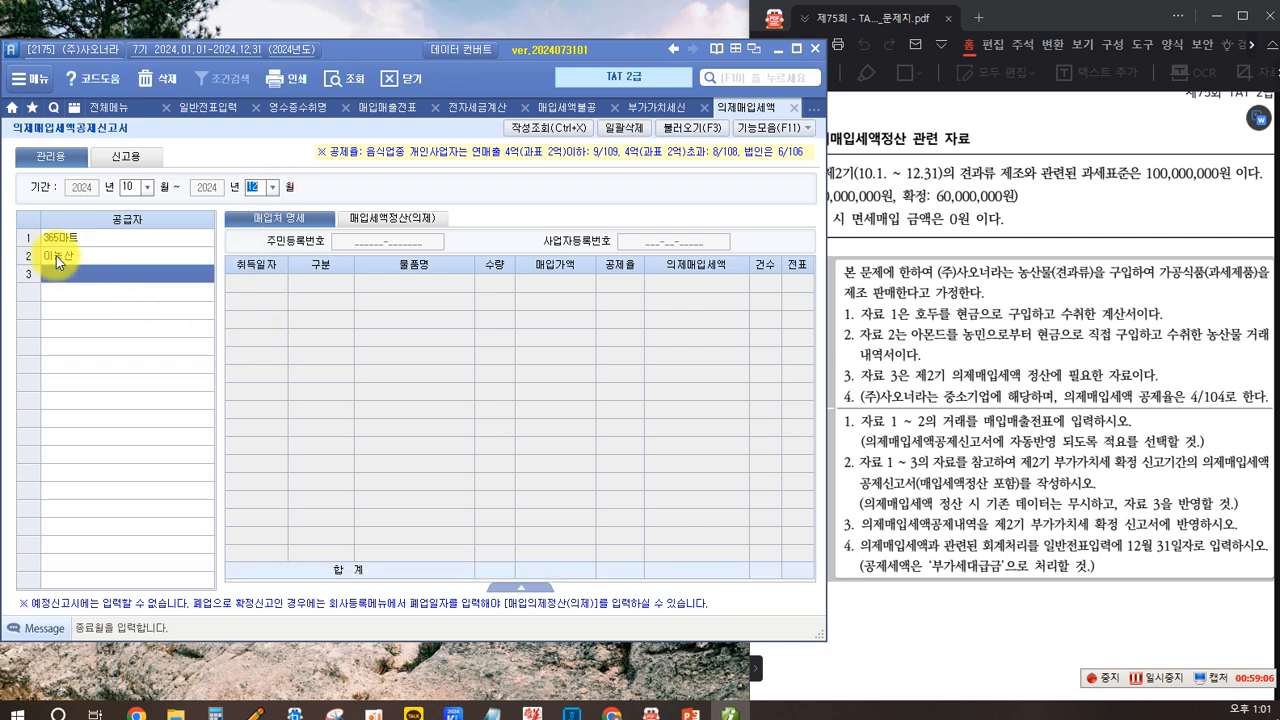
- Review each supplier's purchase details and the purchase amount summary
left_click(82, 242)
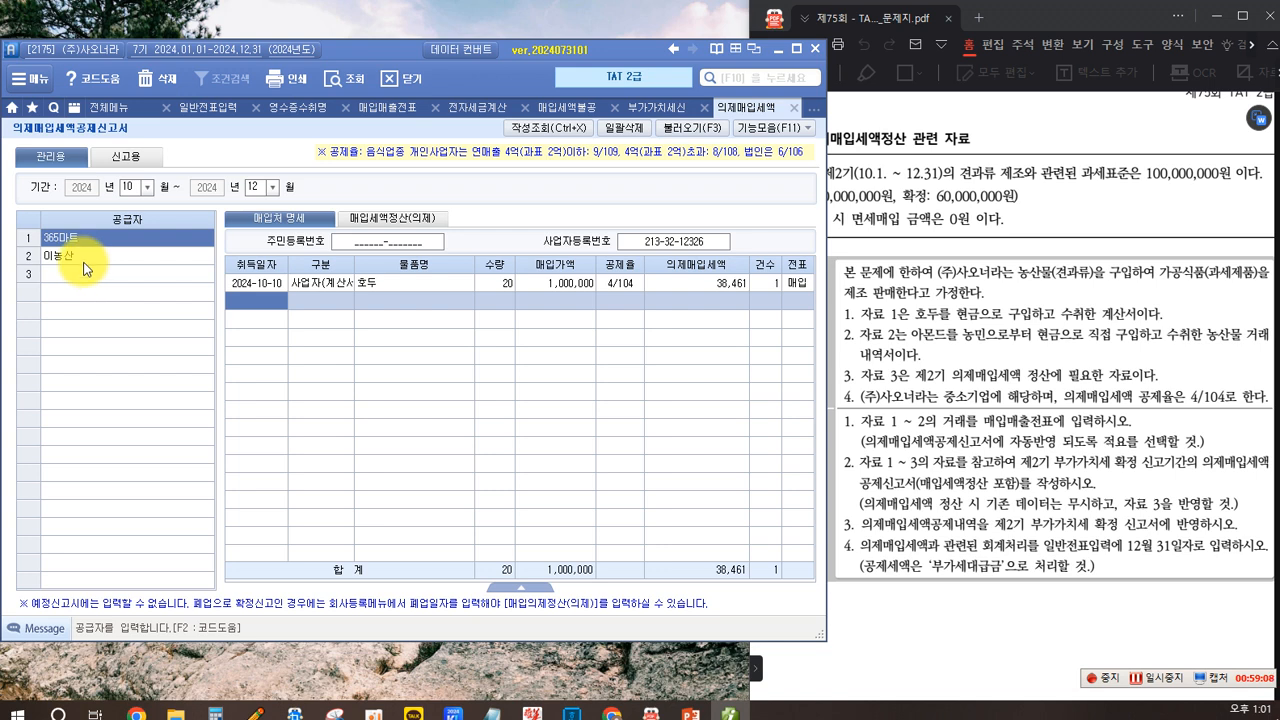
left_click(84, 258)
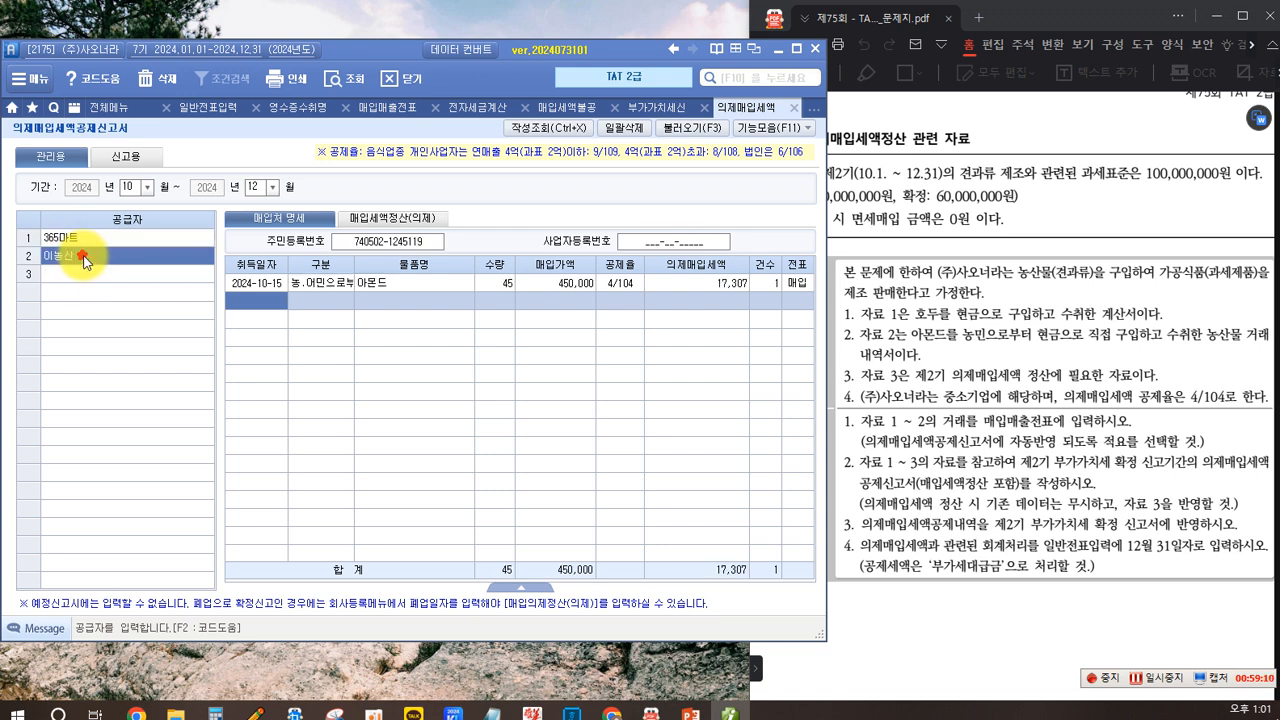
left_click(88, 240)
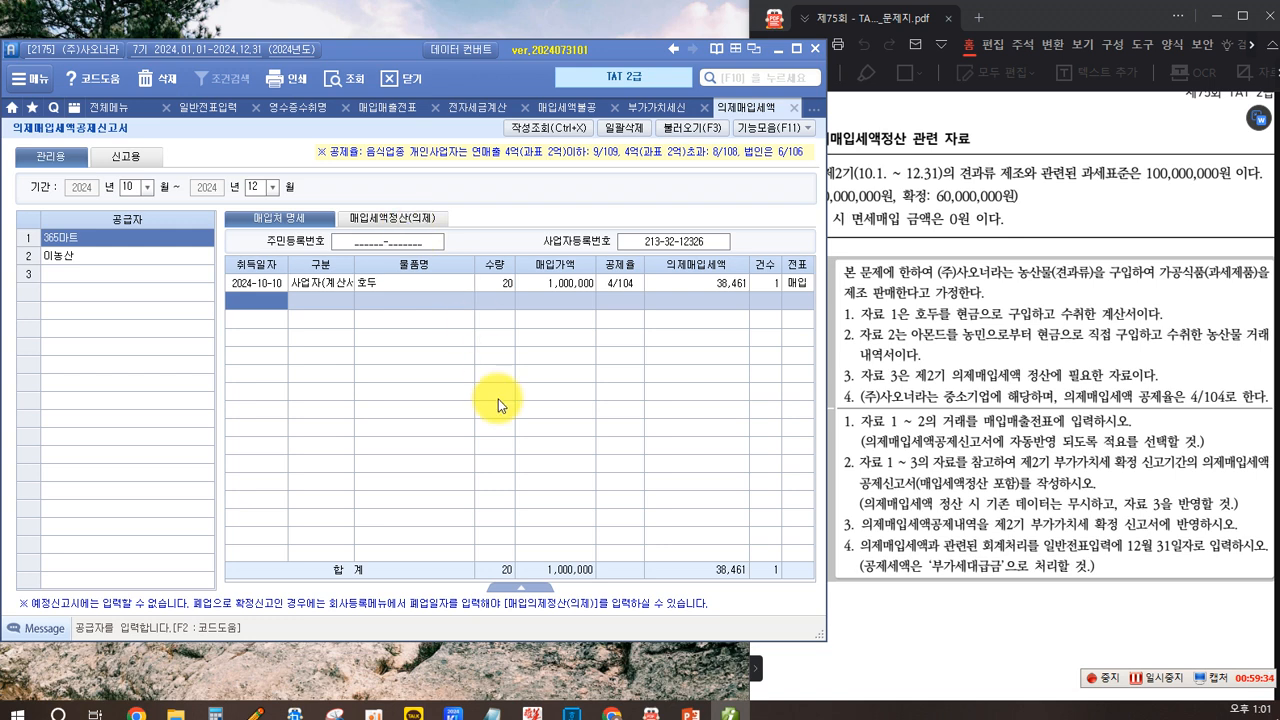
left_click(527, 588)
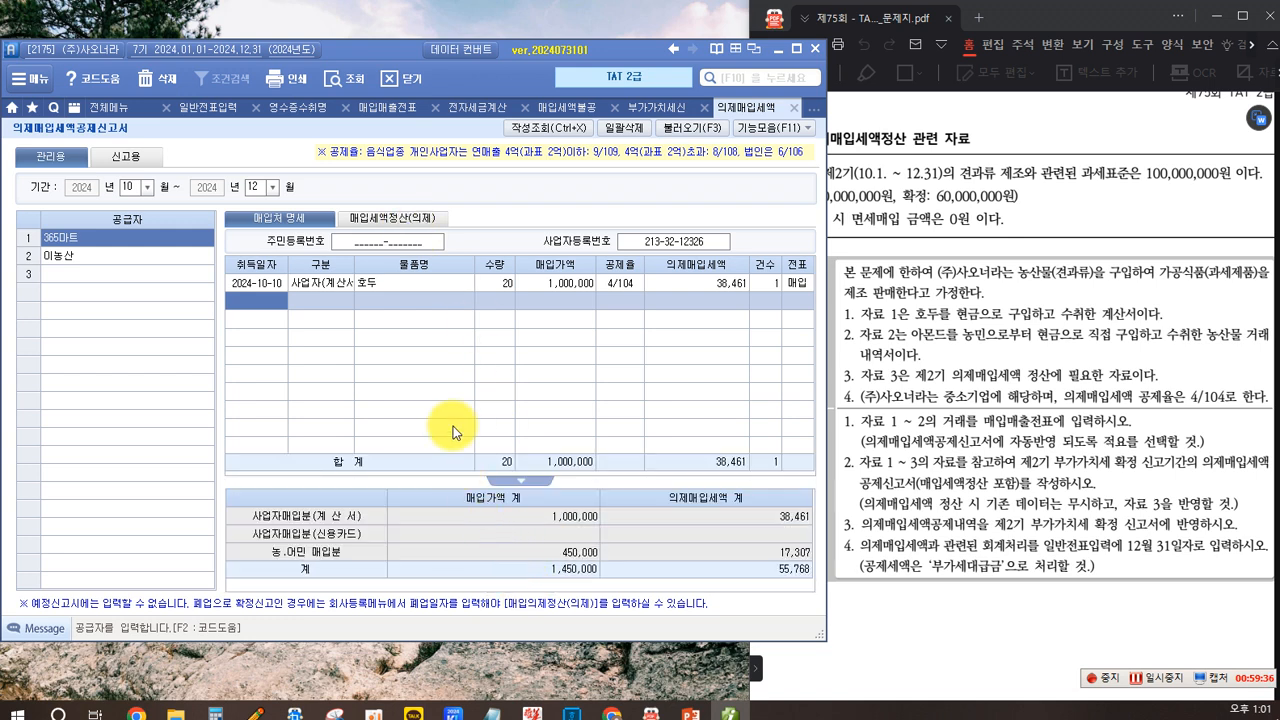
- Switch to the deemed input tax settlement tab and examine its tax base section against the problem data
left_click(378, 218)
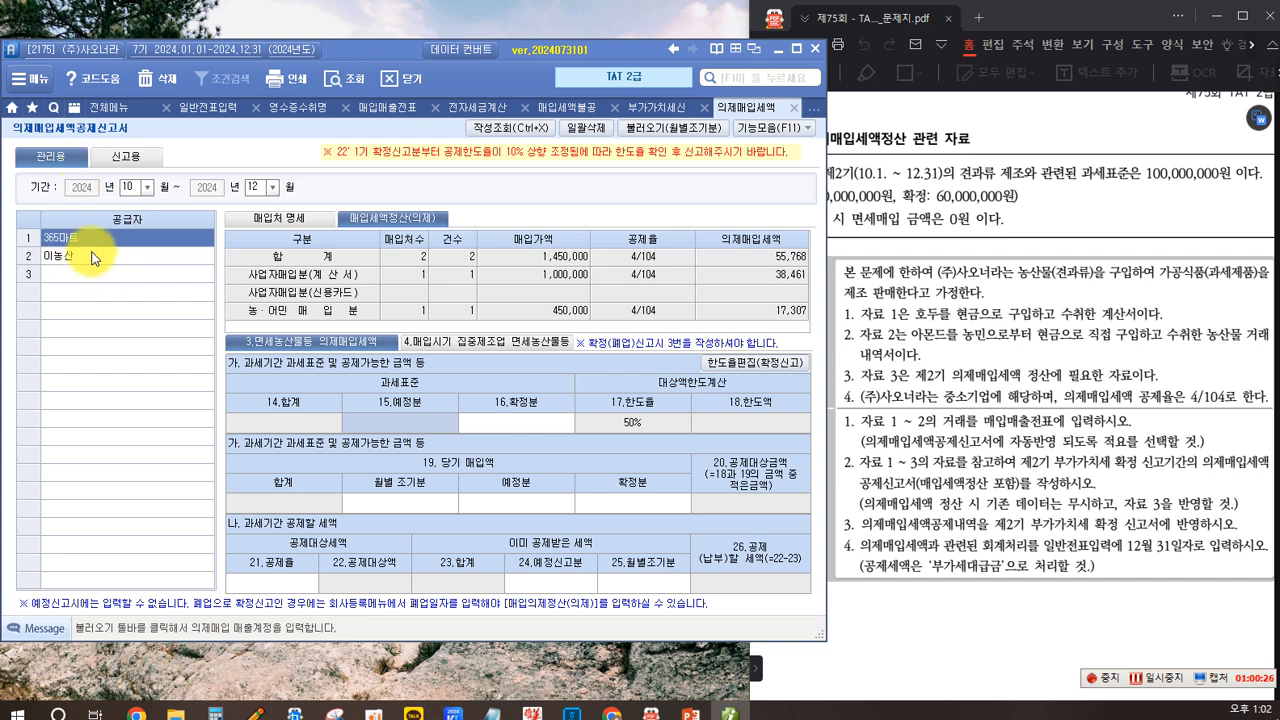
left_click(281, 222)
left_click(372, 217)
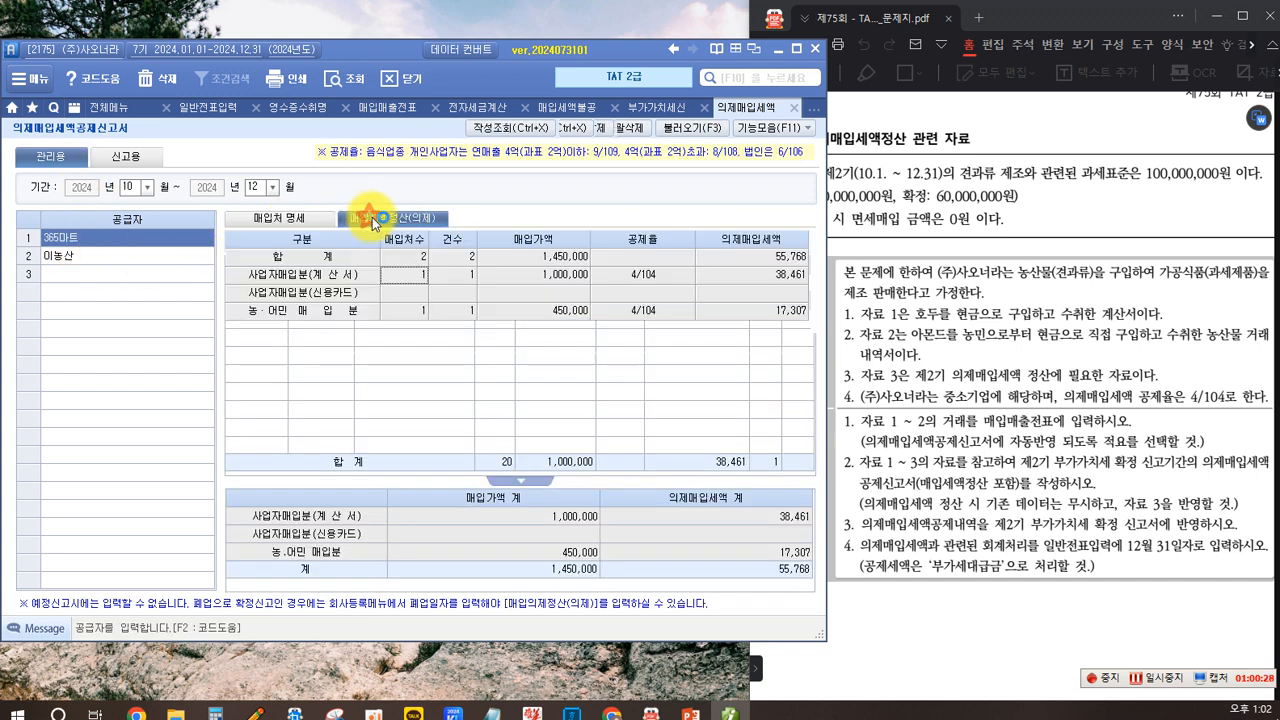
left_click(402, 220)
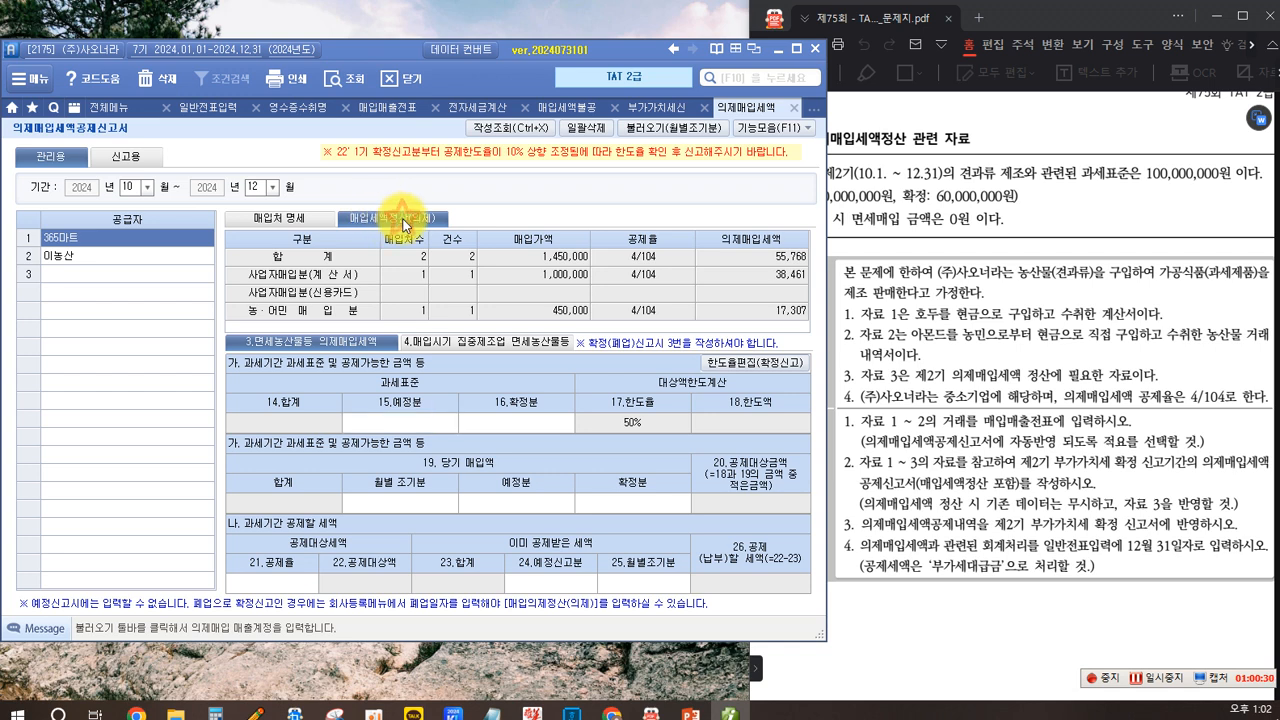
left_click(422, 428)
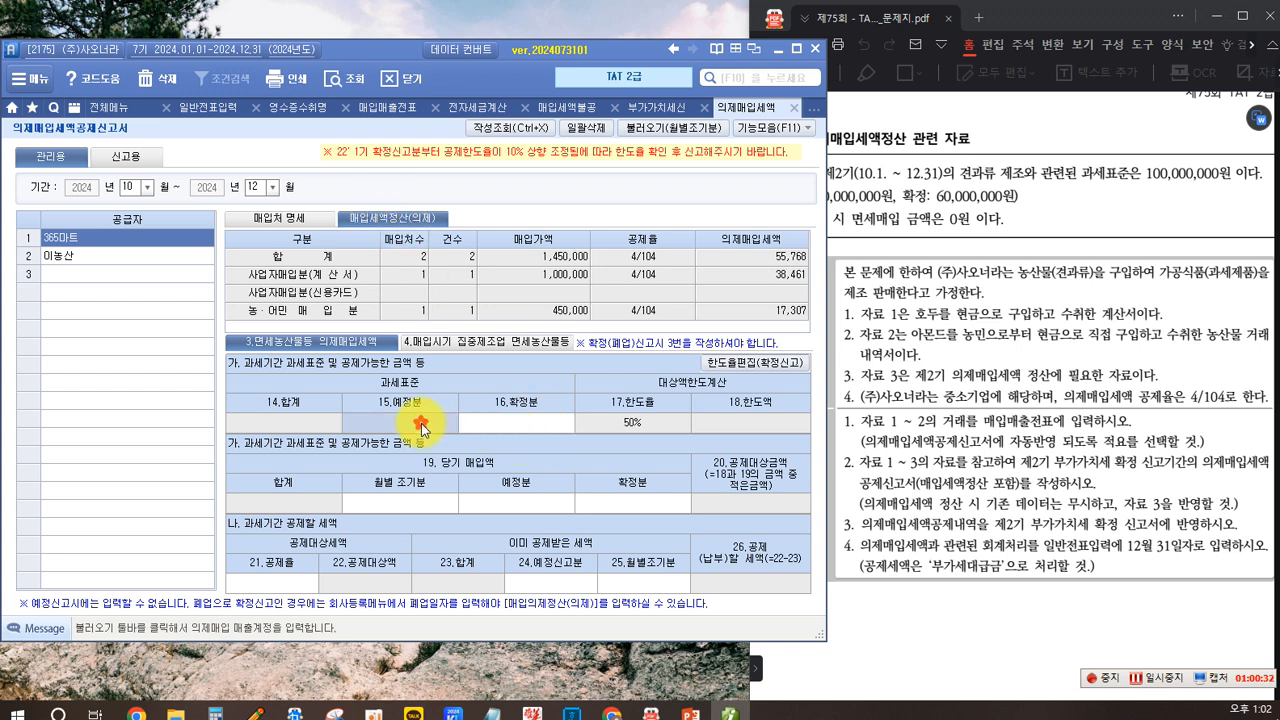
left_click(491, 420)
left_click(396, 420)
mouse_move(354, 368)
left_mouse_down()
mouse_move(388, 400)
mouse_move(434, 399)
left_mouse_up()
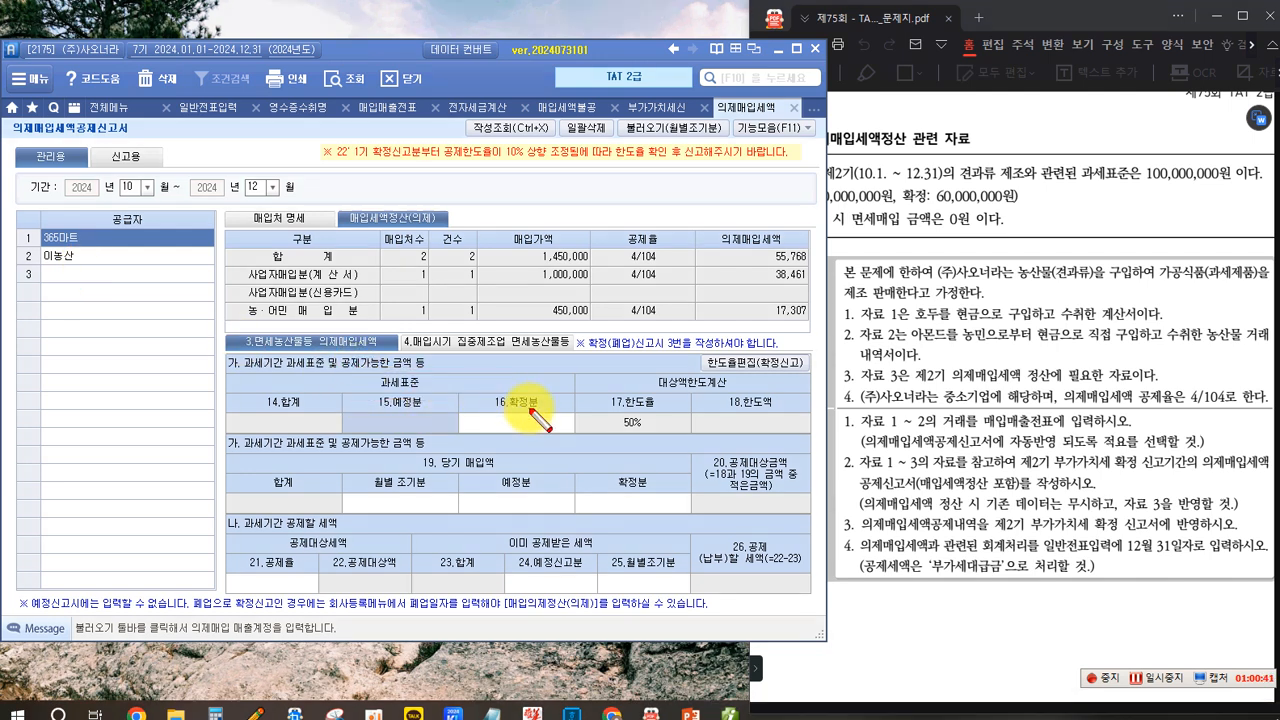
key("Escape")
scroll(950, 400, "up", 2)
left_click(983, 313)
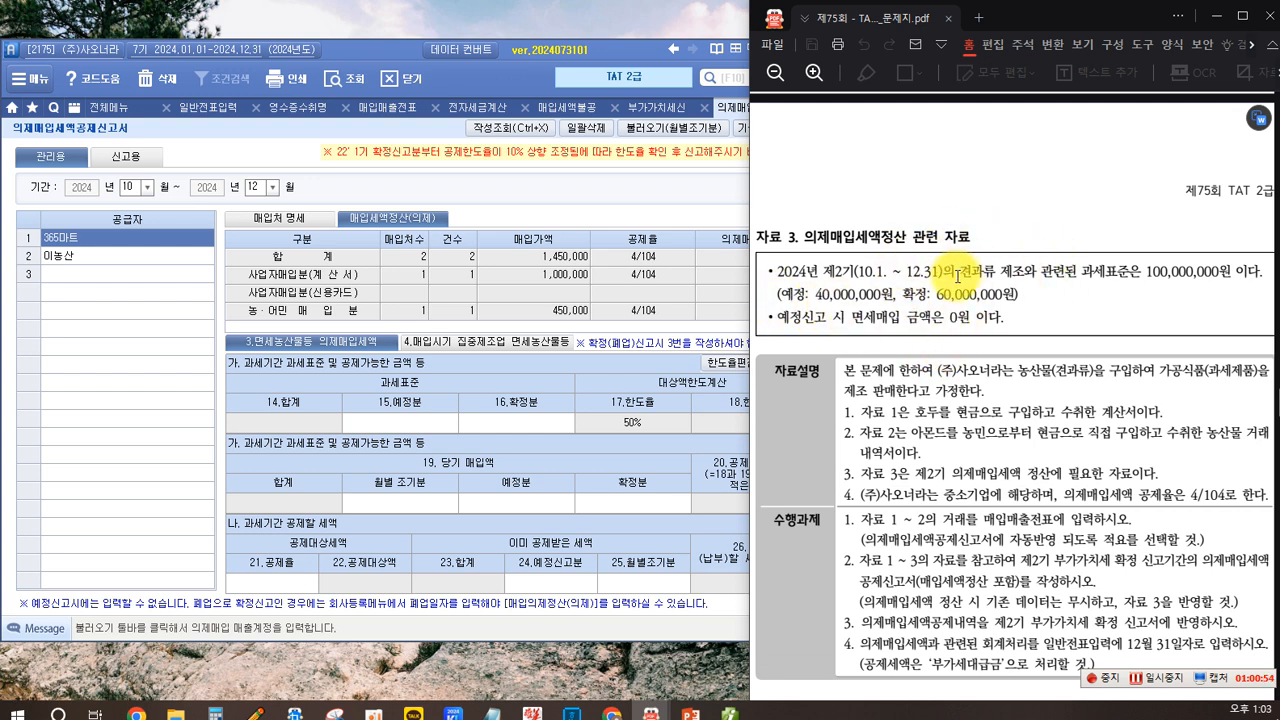
- Enter the tax base as 40,000,000 for the preliminary portion and 60,000,000 for the final portion
left_click(413, 415)
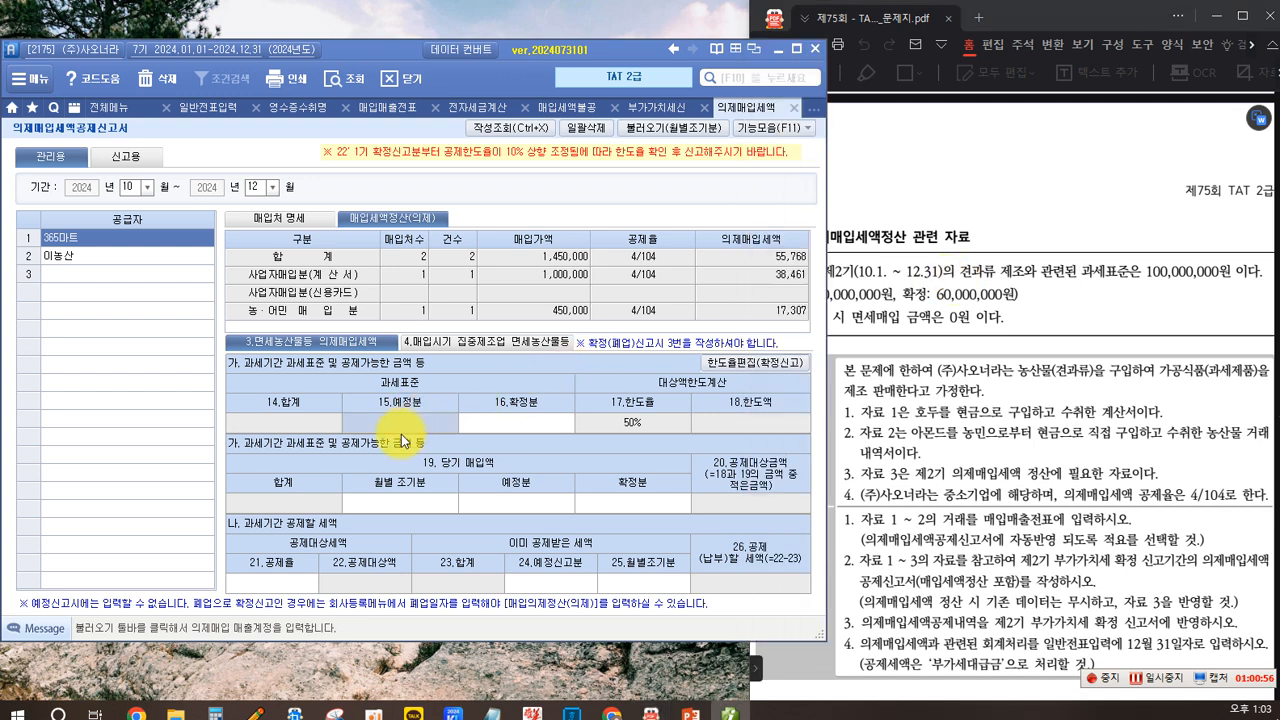
type("40")
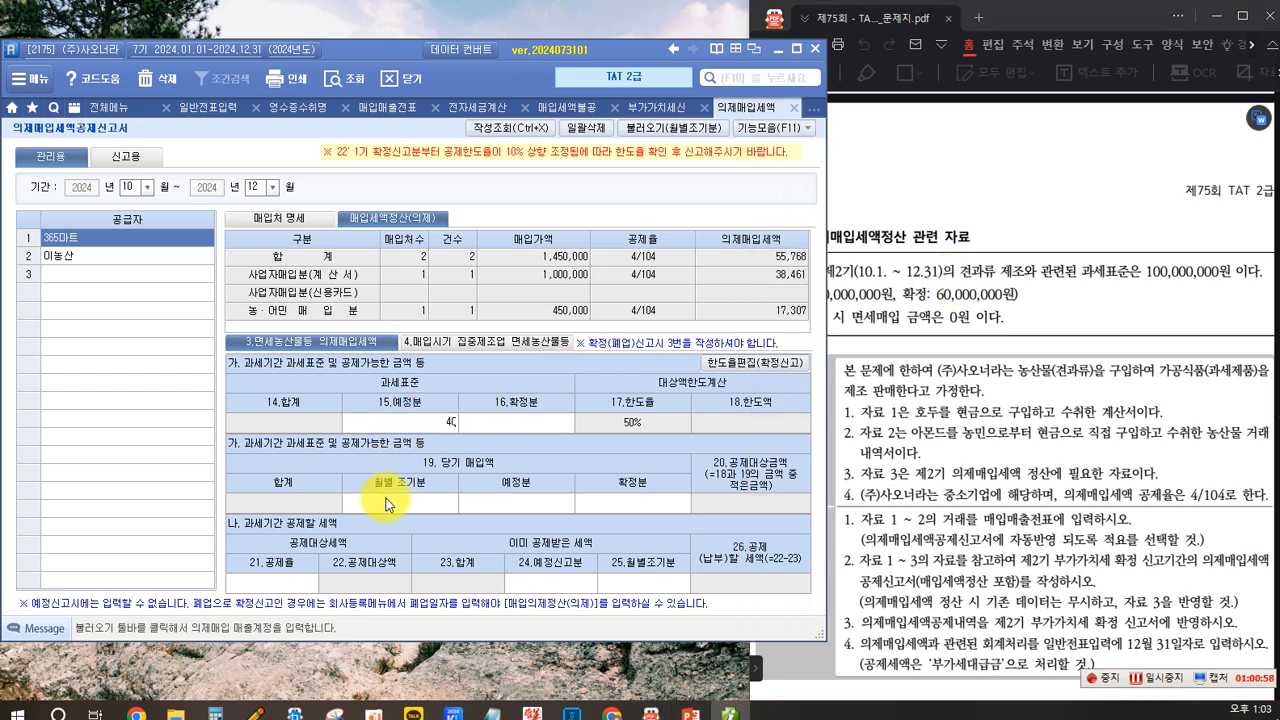
type(",000,000")
key("Return")
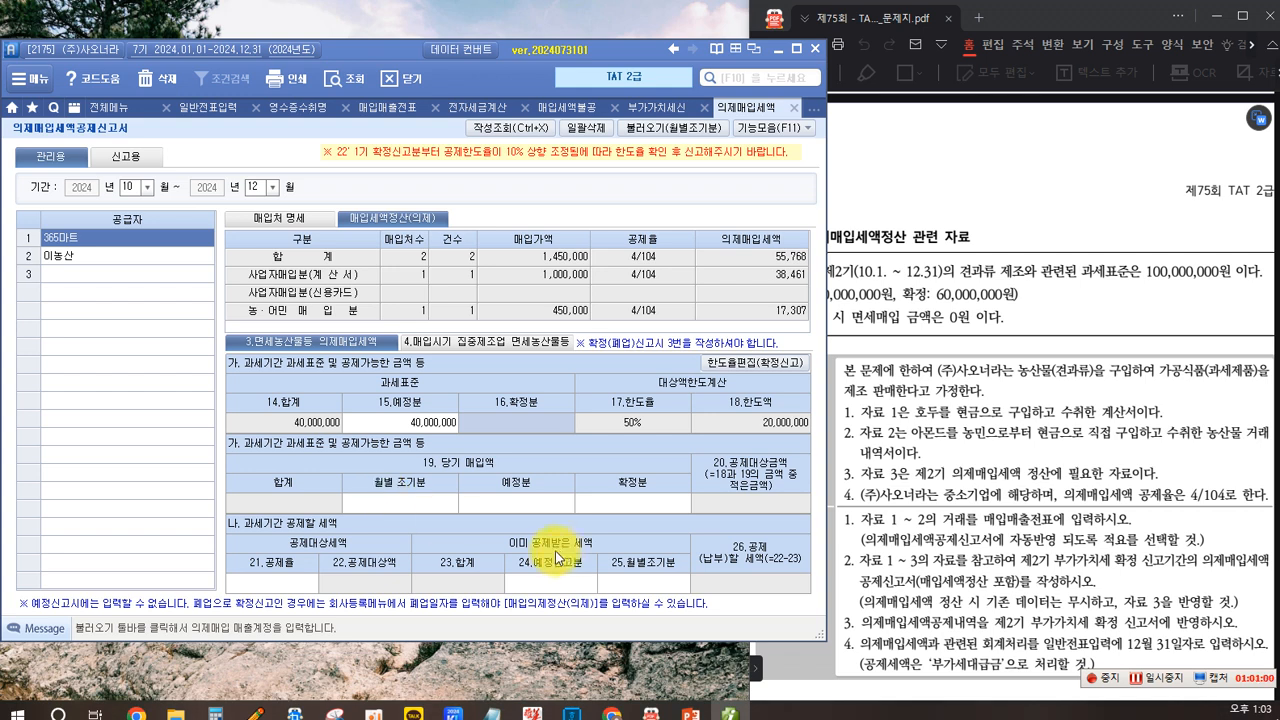
left_click(533, 422)
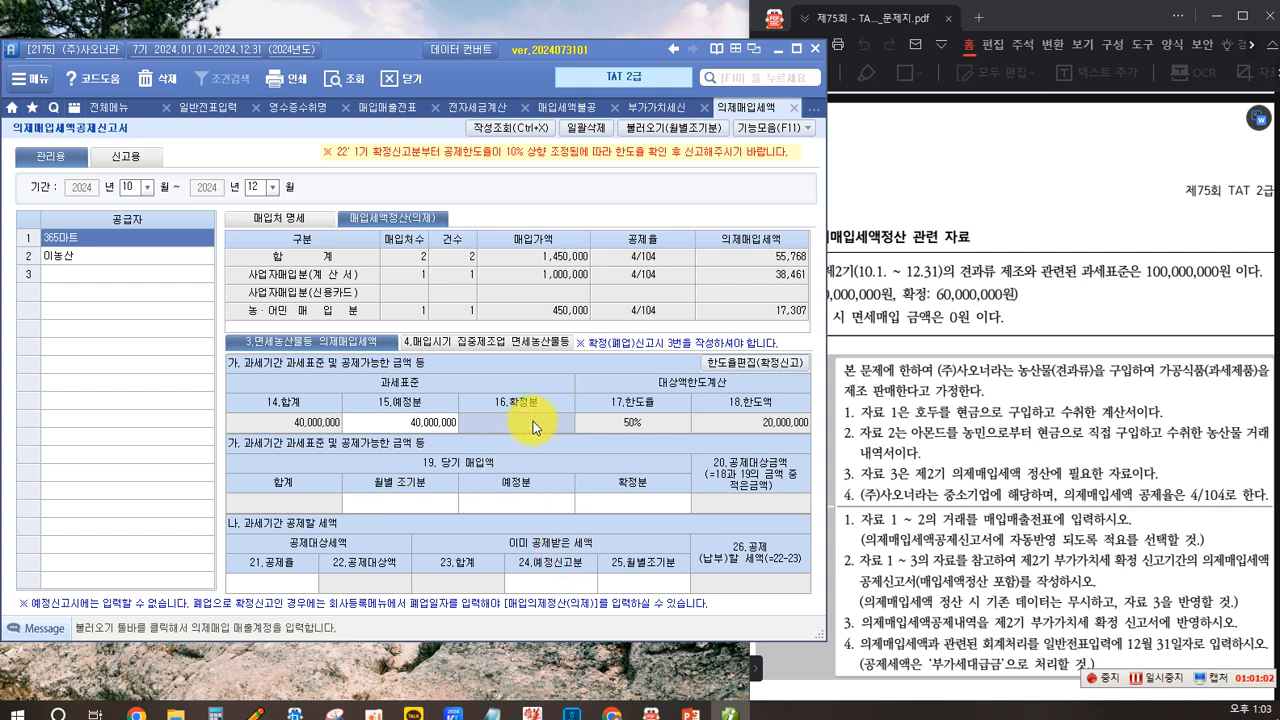
type("60,000,000")
key("Return")
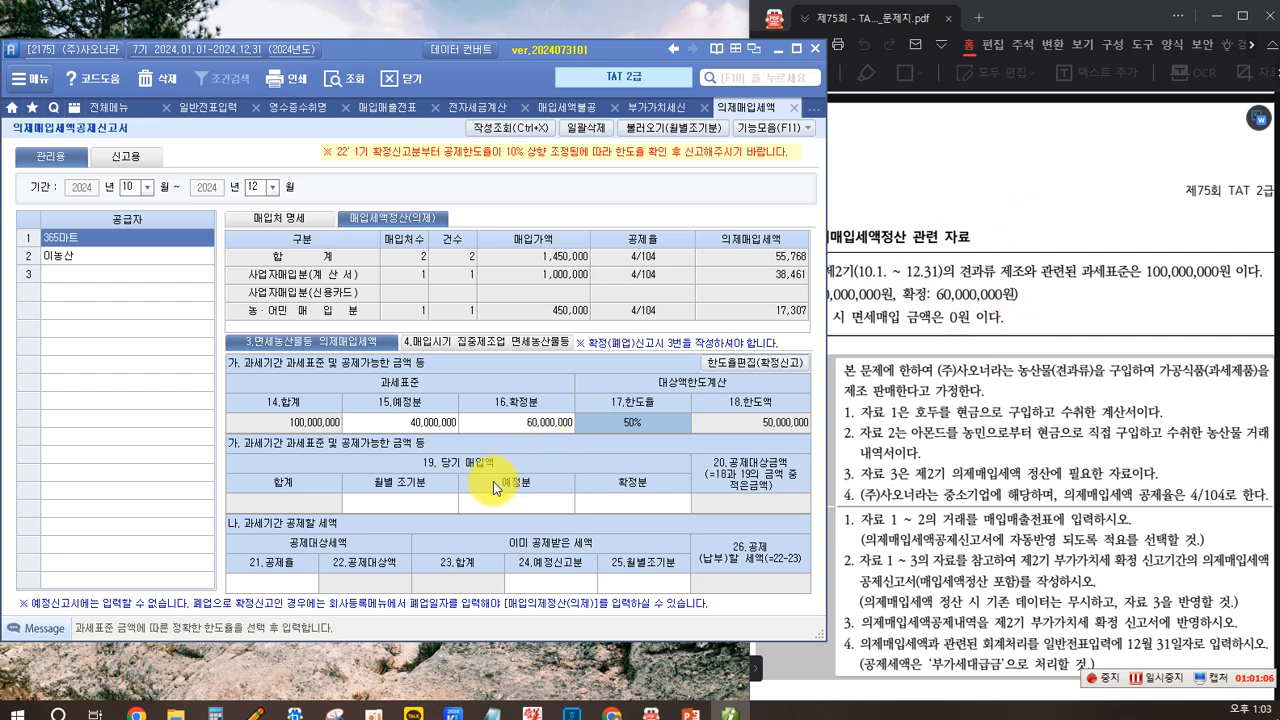
- Examine the current-period purchase fields for the preliminary and final portions against the problem data
left_click(966, 316)
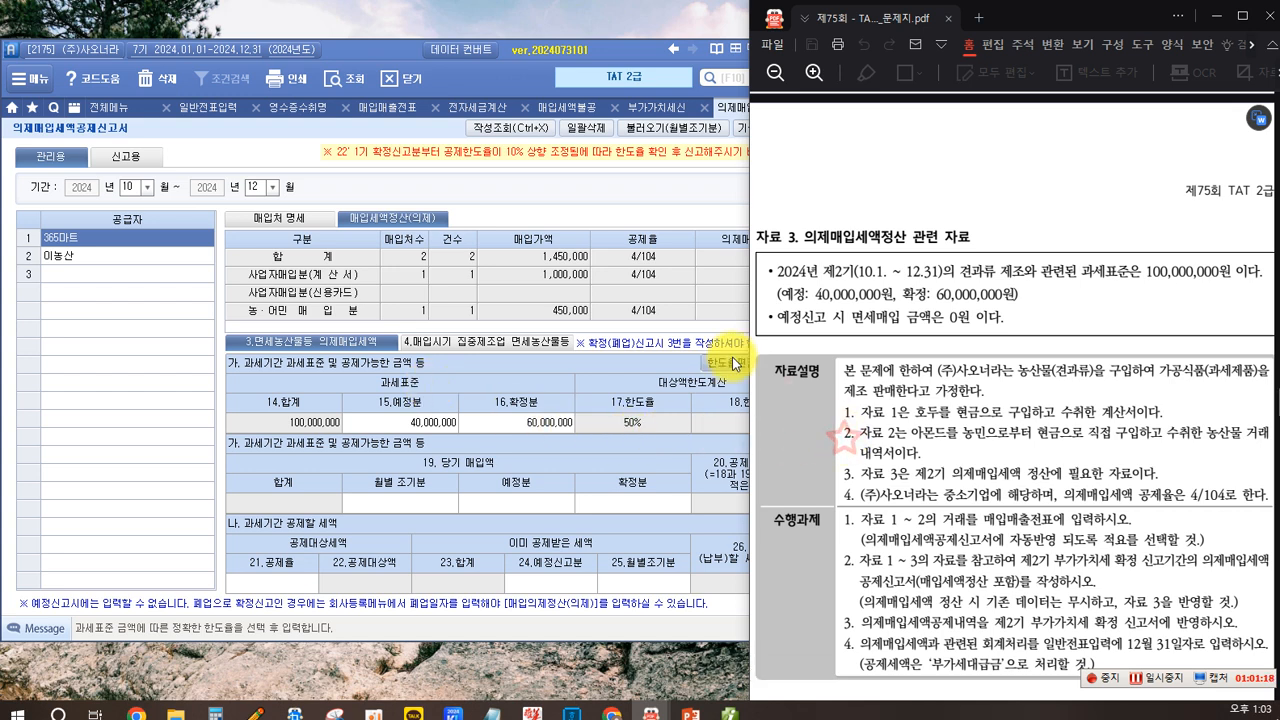
left_click(625, 207)
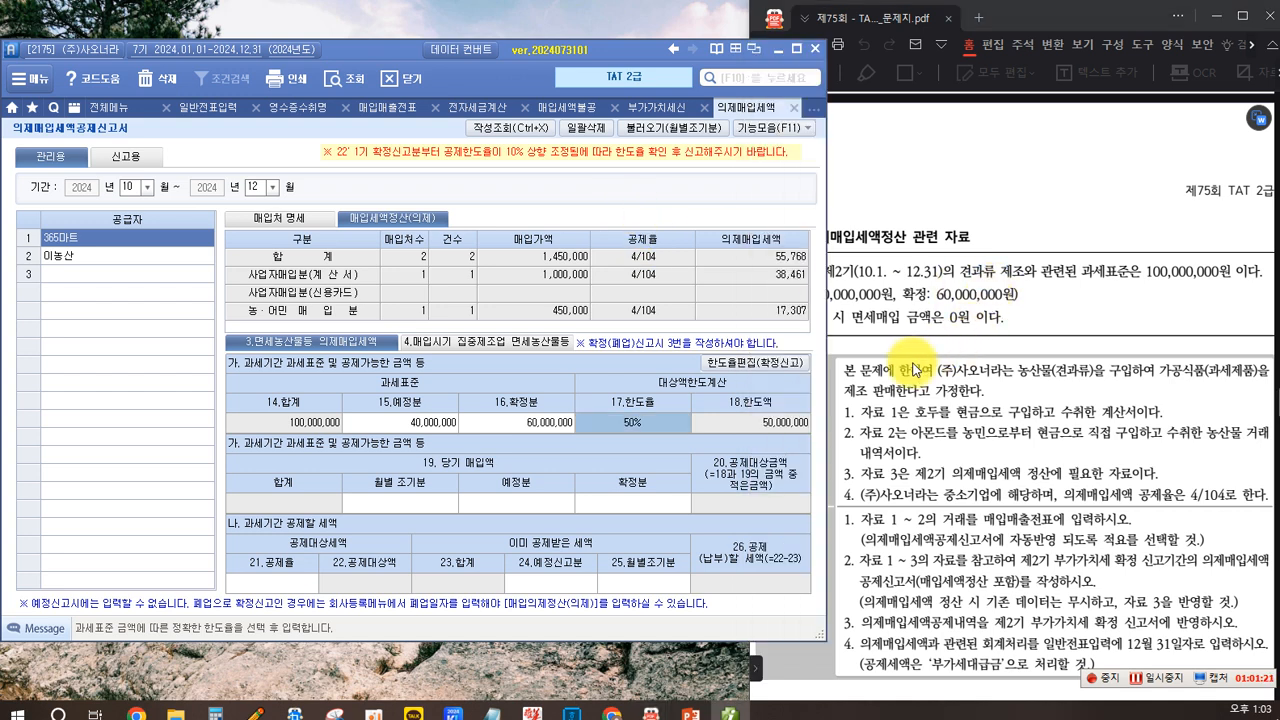
left_click(431, 494)
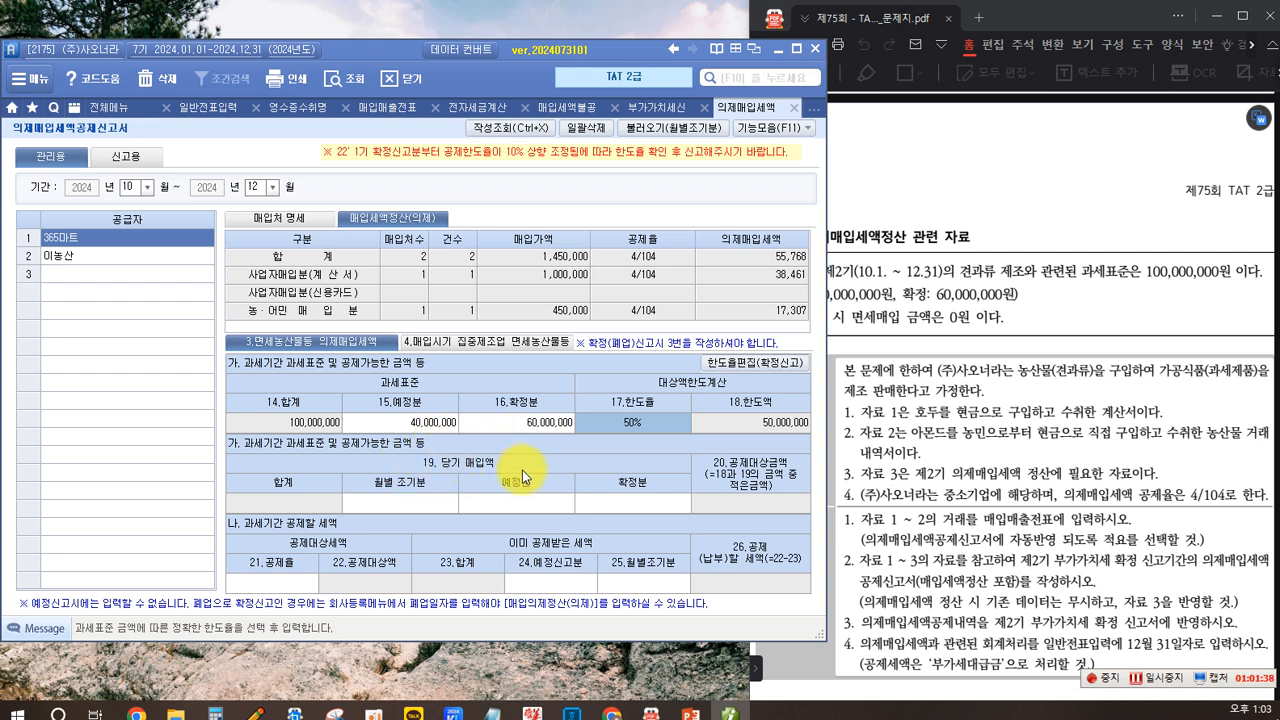
left_click(501, 505)
left_click(612, 510)
left_click(503, 506)
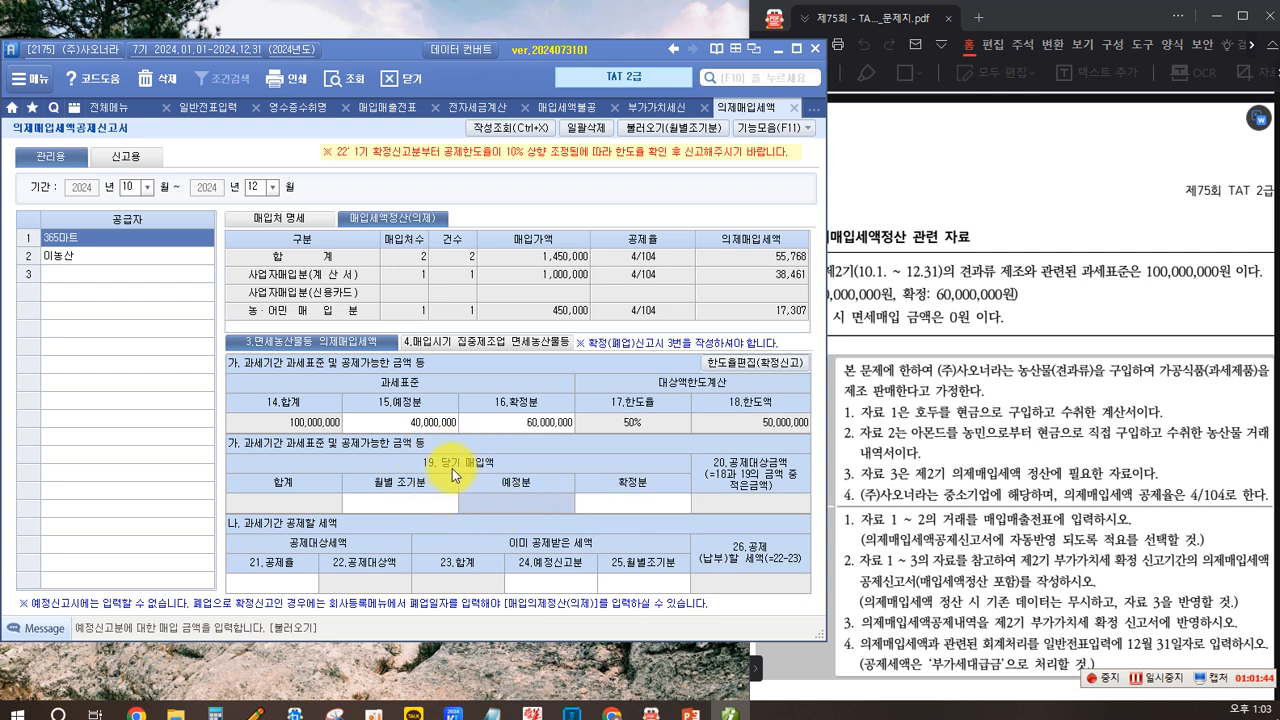
left_click_drag(430, 451, 466, 478)
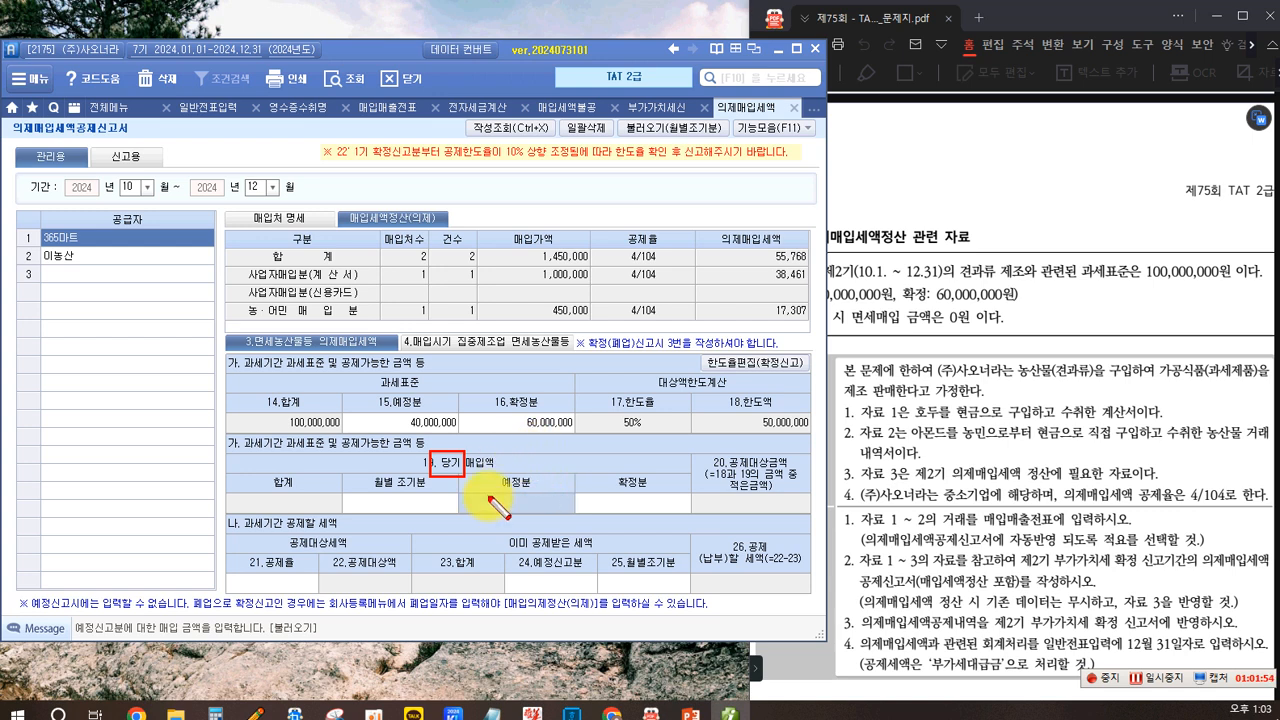
mouse_move(491, 468)
left_mouse_down()
mouse_move(542, 493)
mouse_move(658, 491)
left_mouse_up()
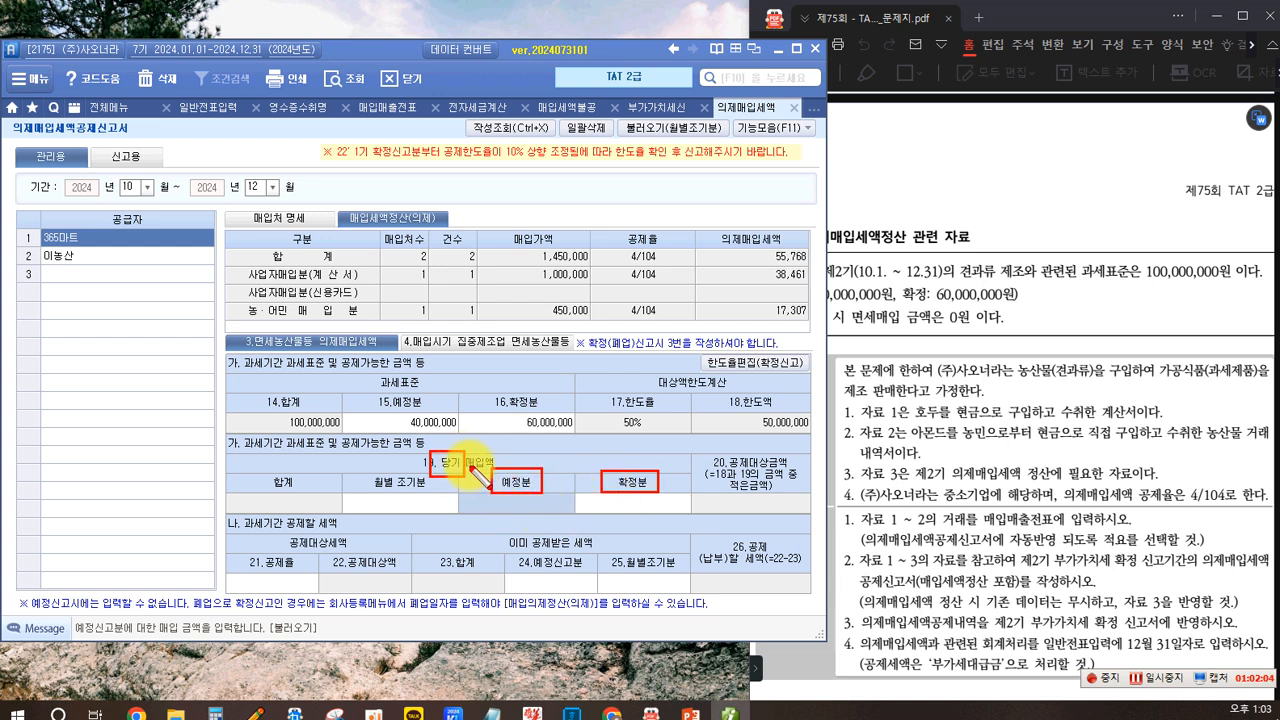
left_click_drag(466, 451, 494, 472)
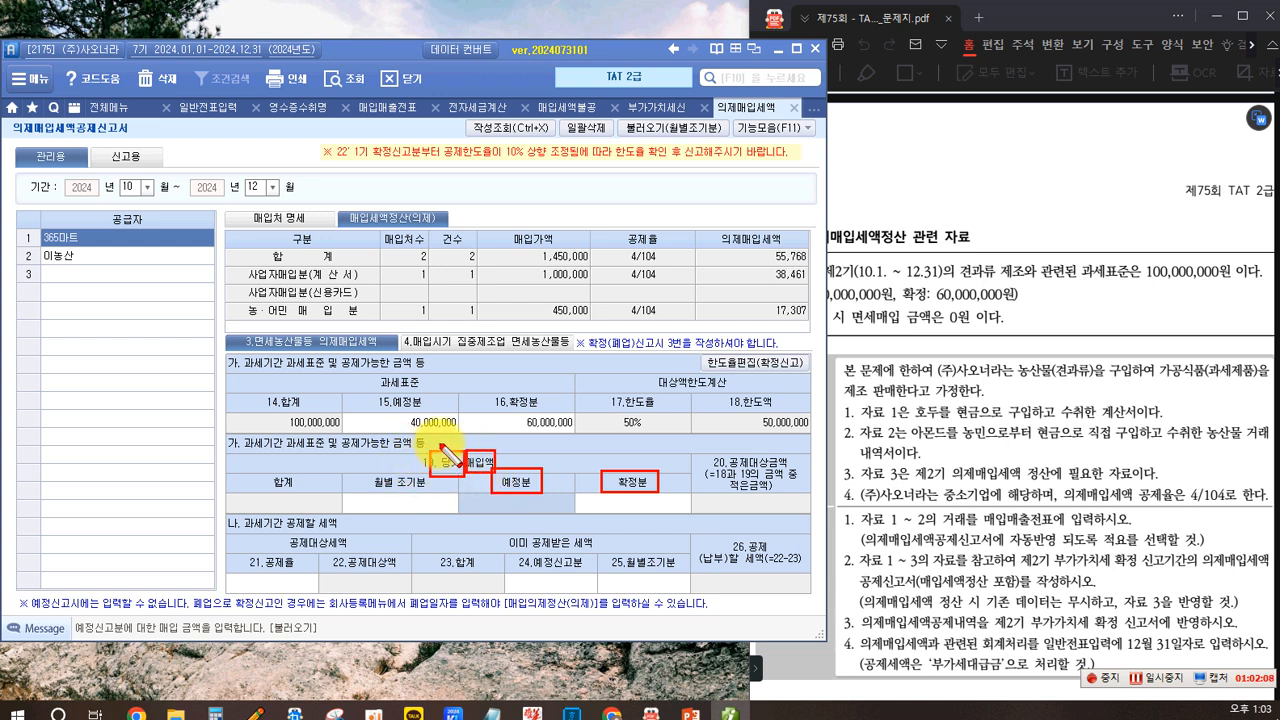
left_click_drag(429, 451, 464, 477)
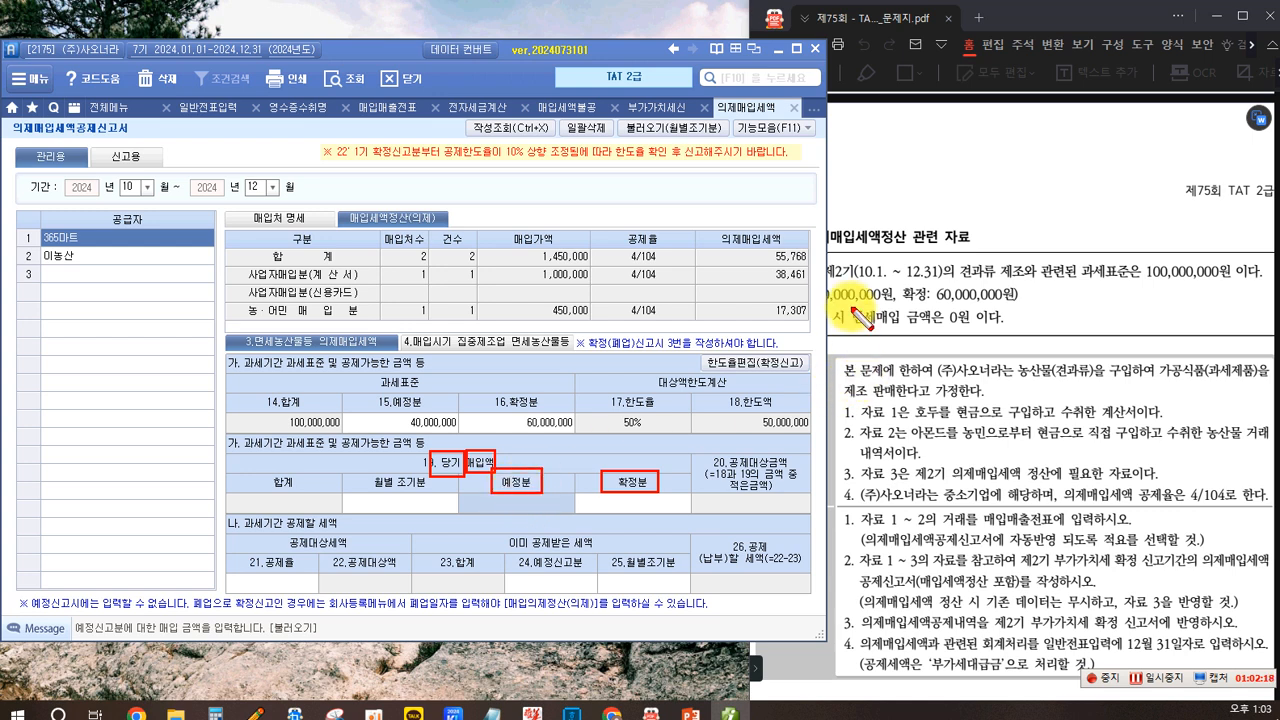
key("Escape")
left_click(900, 360)
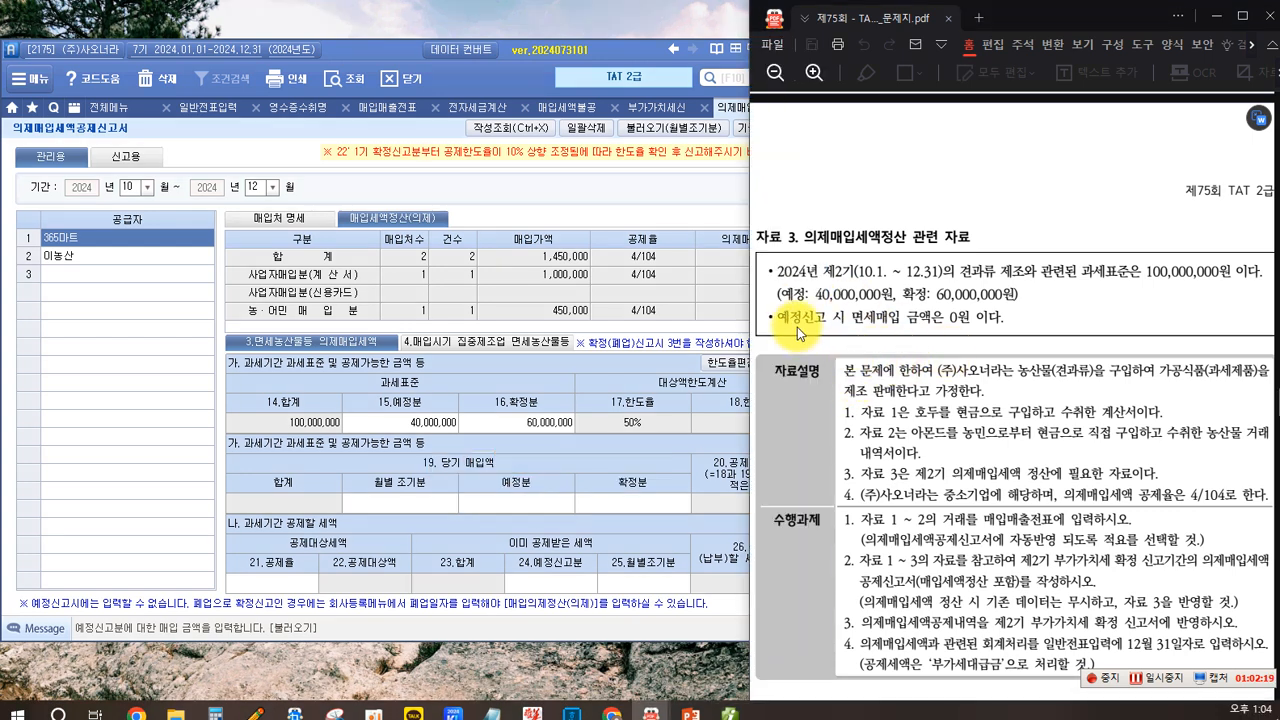
- Enter 1,450,000 as the final-portion current-period purchase amount, leaving the preliminary portion empty
left_click(525, 502)
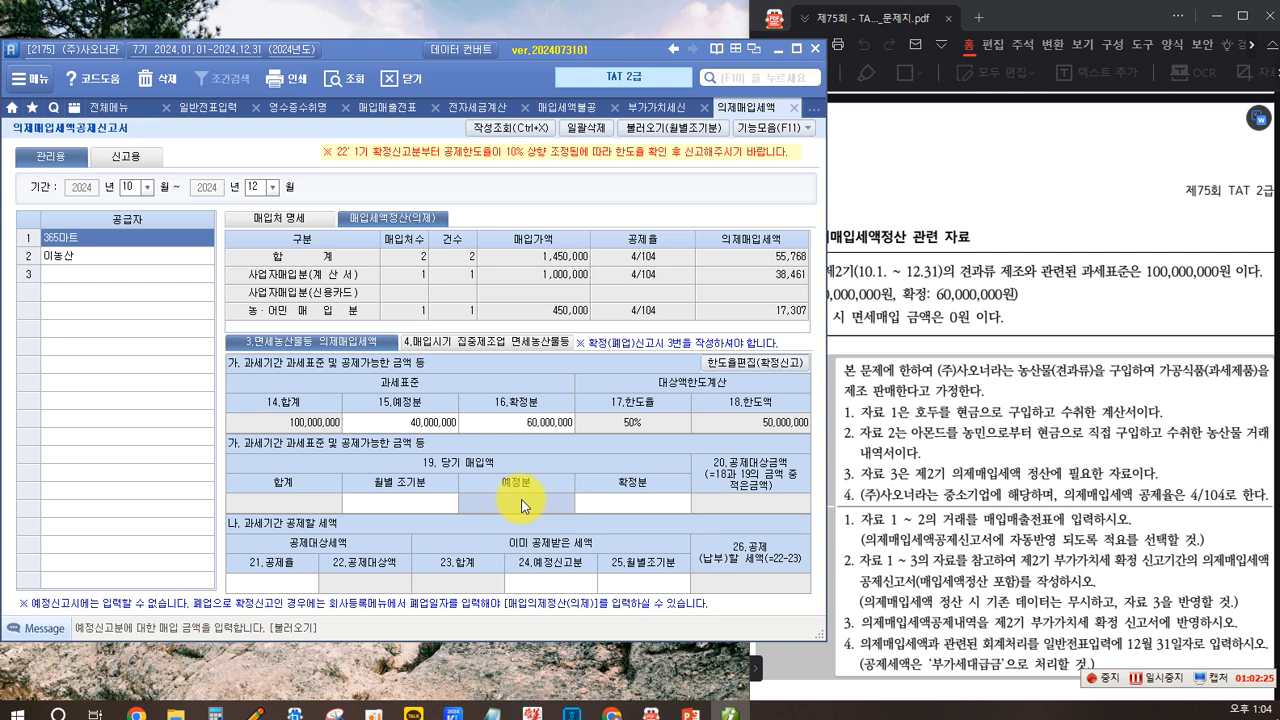
key("Return")
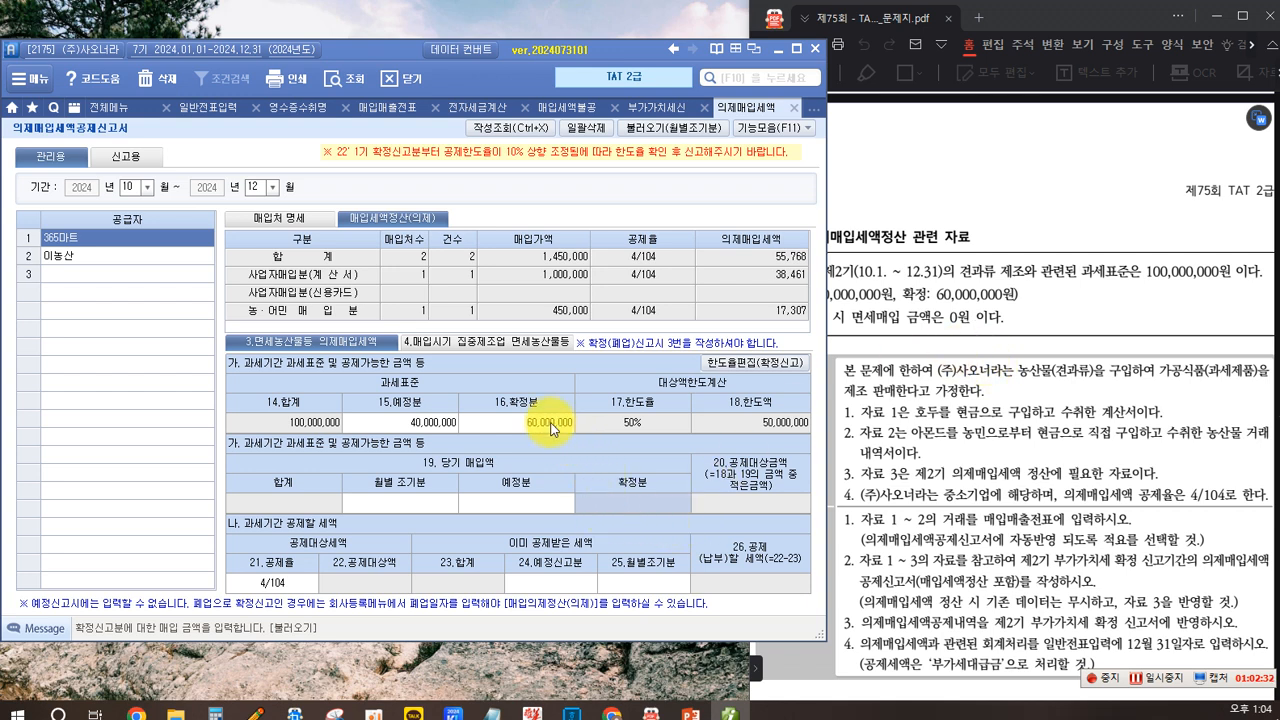
key("F12")
left_click_drag(496, 230, 556, 246)
mouse_move(261, 250)
left_mouse_down()
mouse_move(277, 267)
mouse_move(343, 265)
left_mouse_up()
left_click_drag(513, 249, 597, 265)
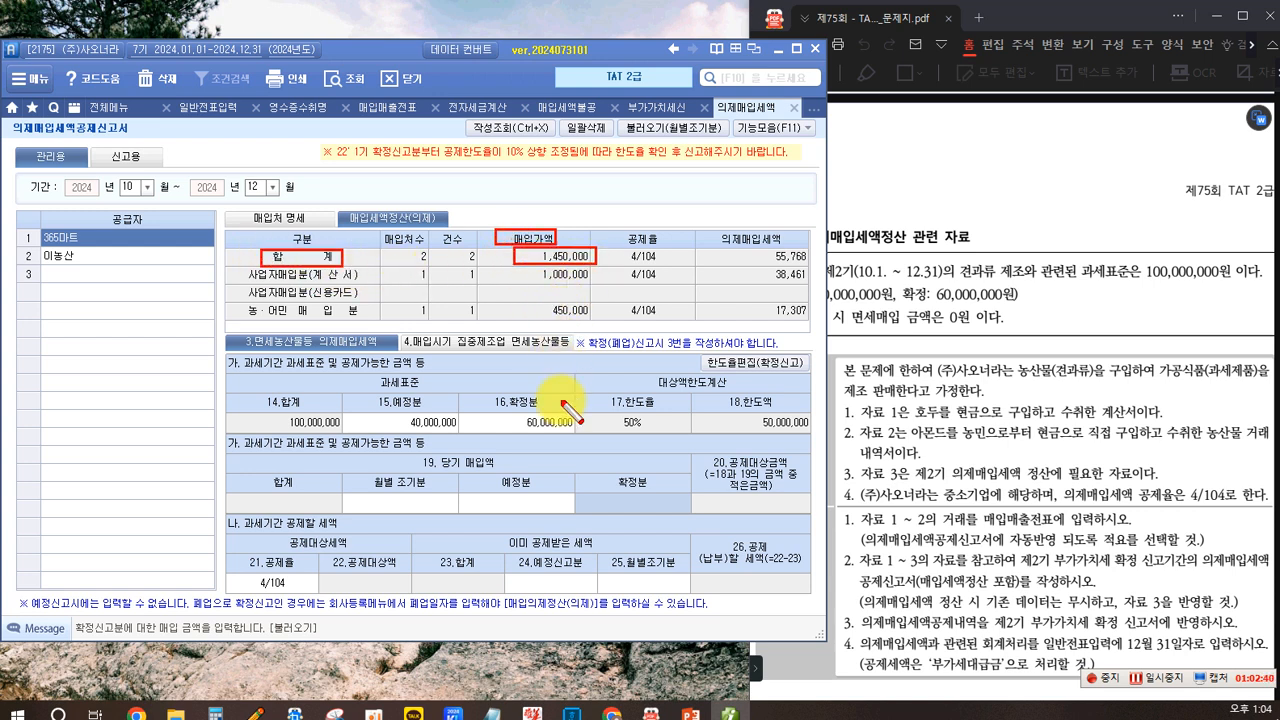
key("Escape")
left_click(632, 503)
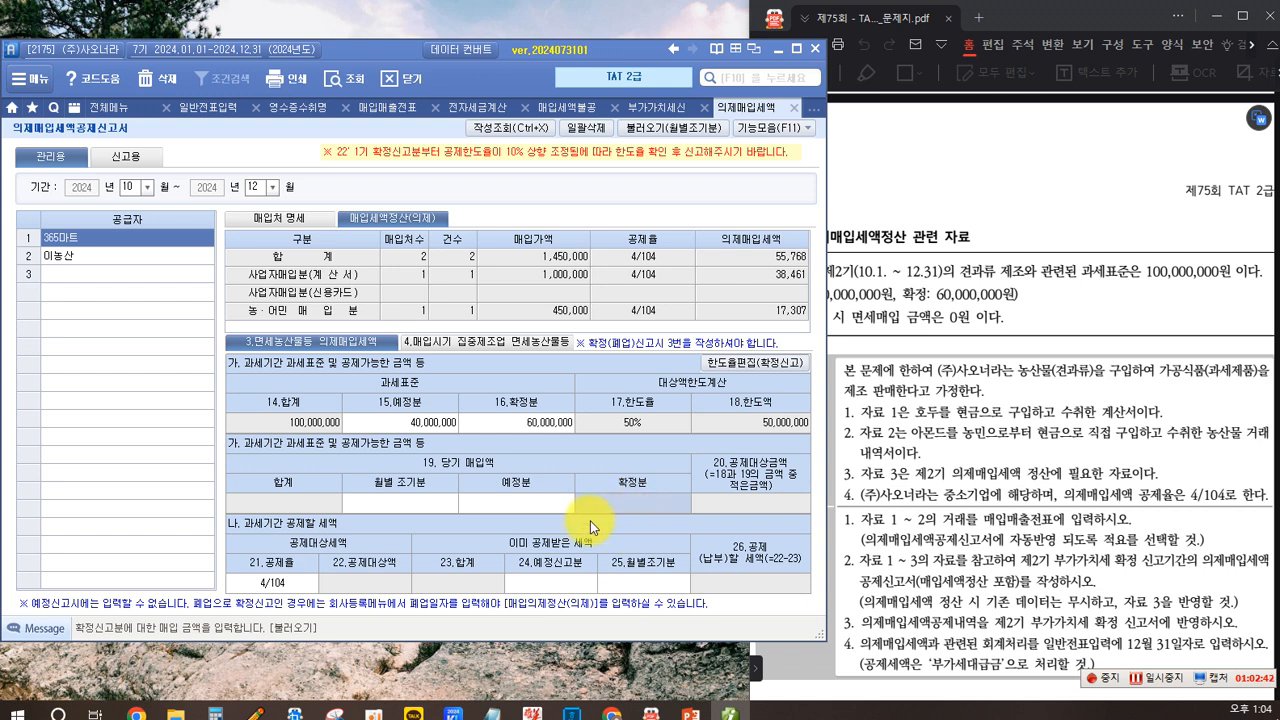
type("1450000")
key("Return")
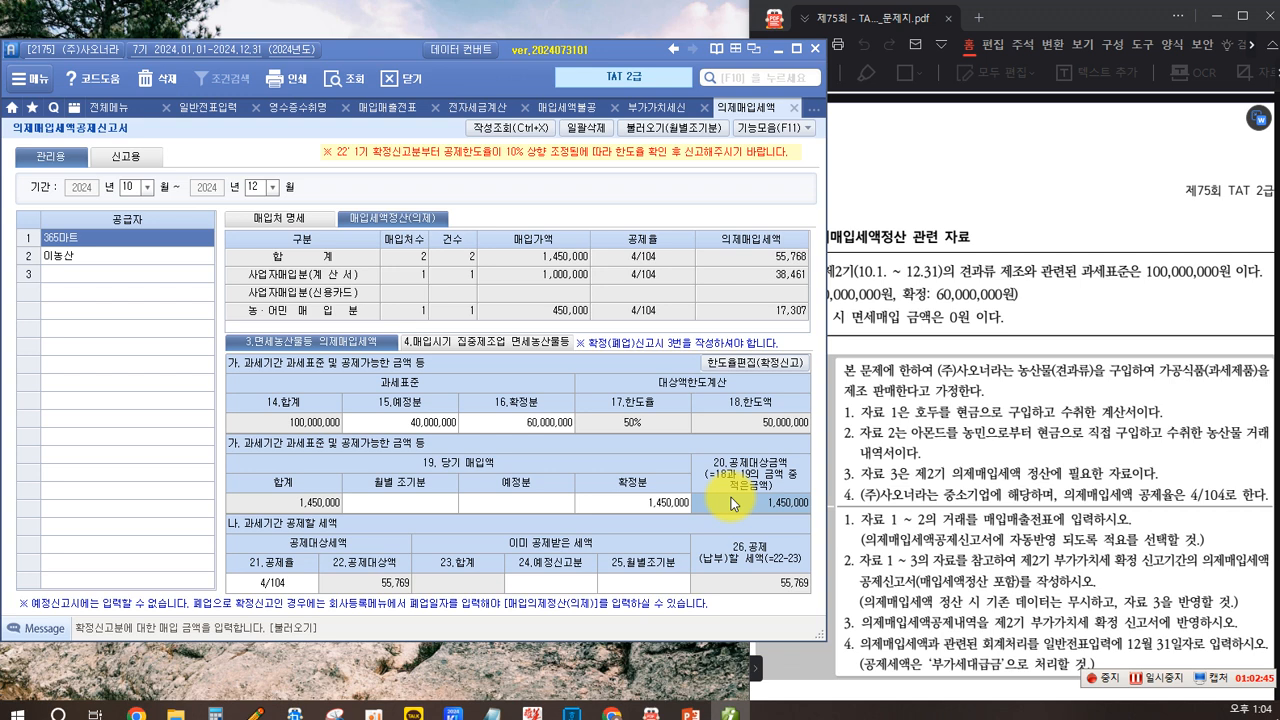
- Set the deduction rate for the deductible tax calculation to 4/104
left_click(958, 305)
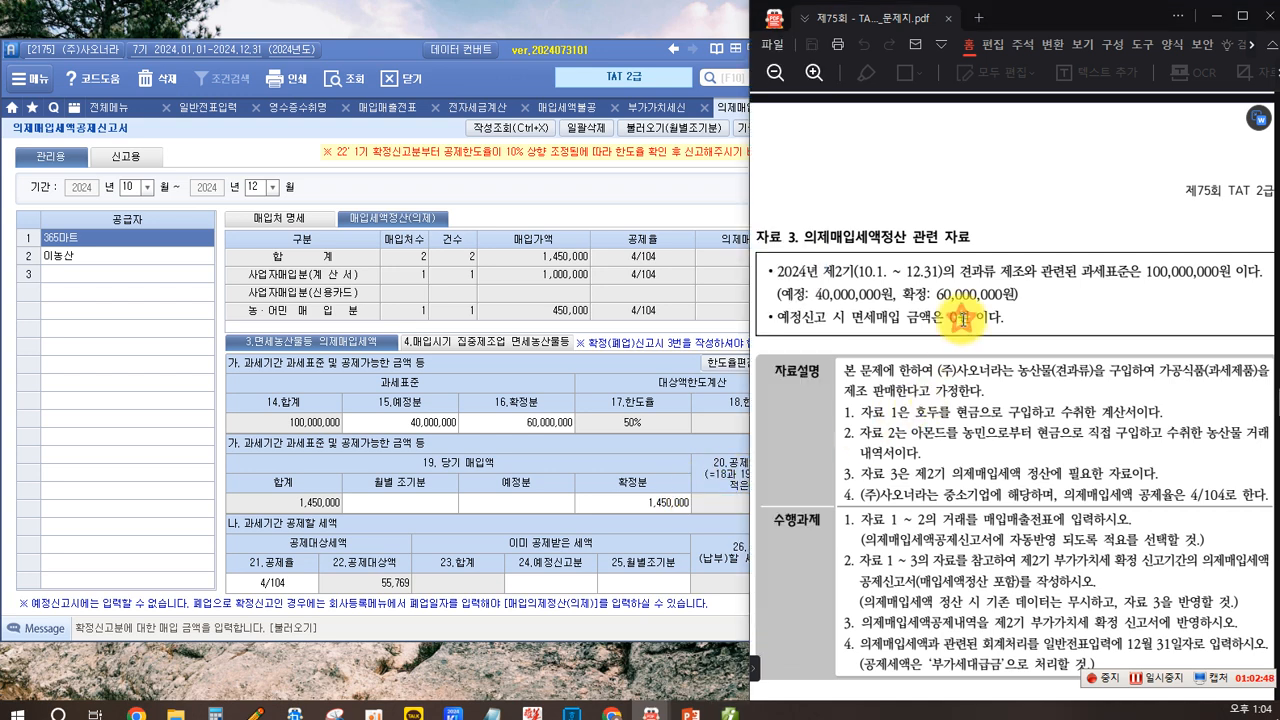
left_click(663, 466)
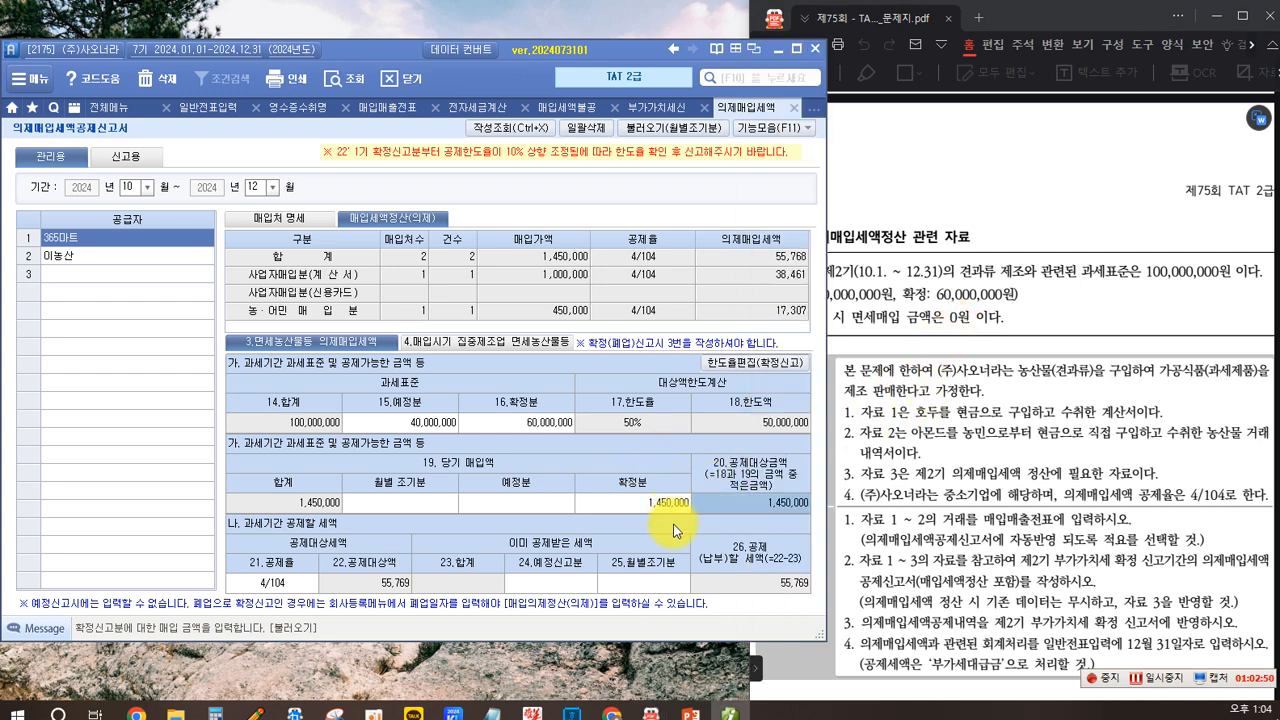
left_click(545, 583)
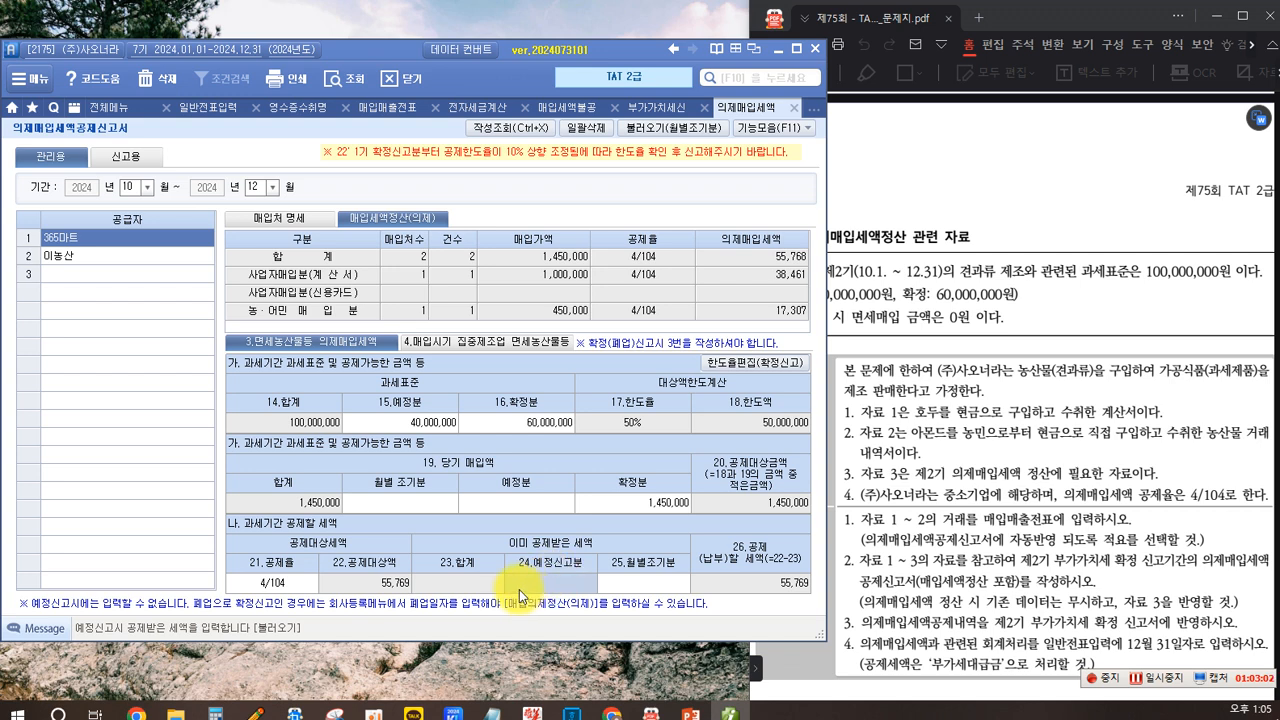
left_click(274, 584)
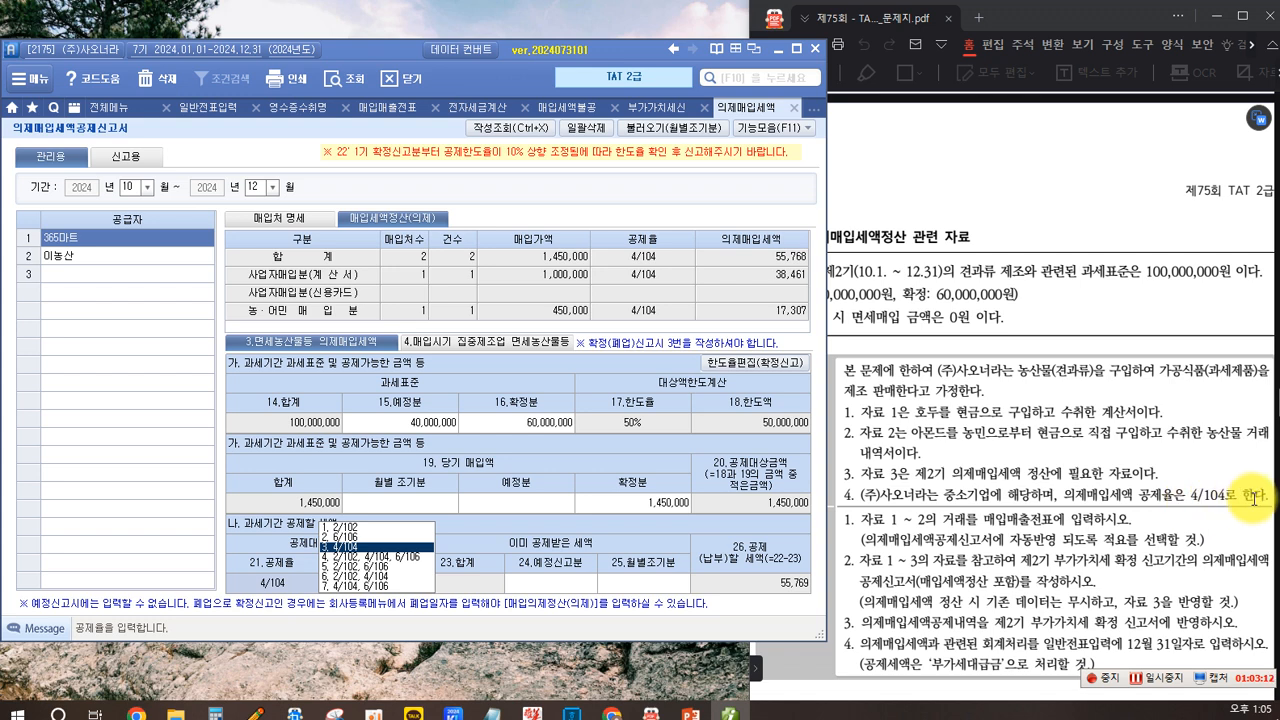
left_click(347, 548)
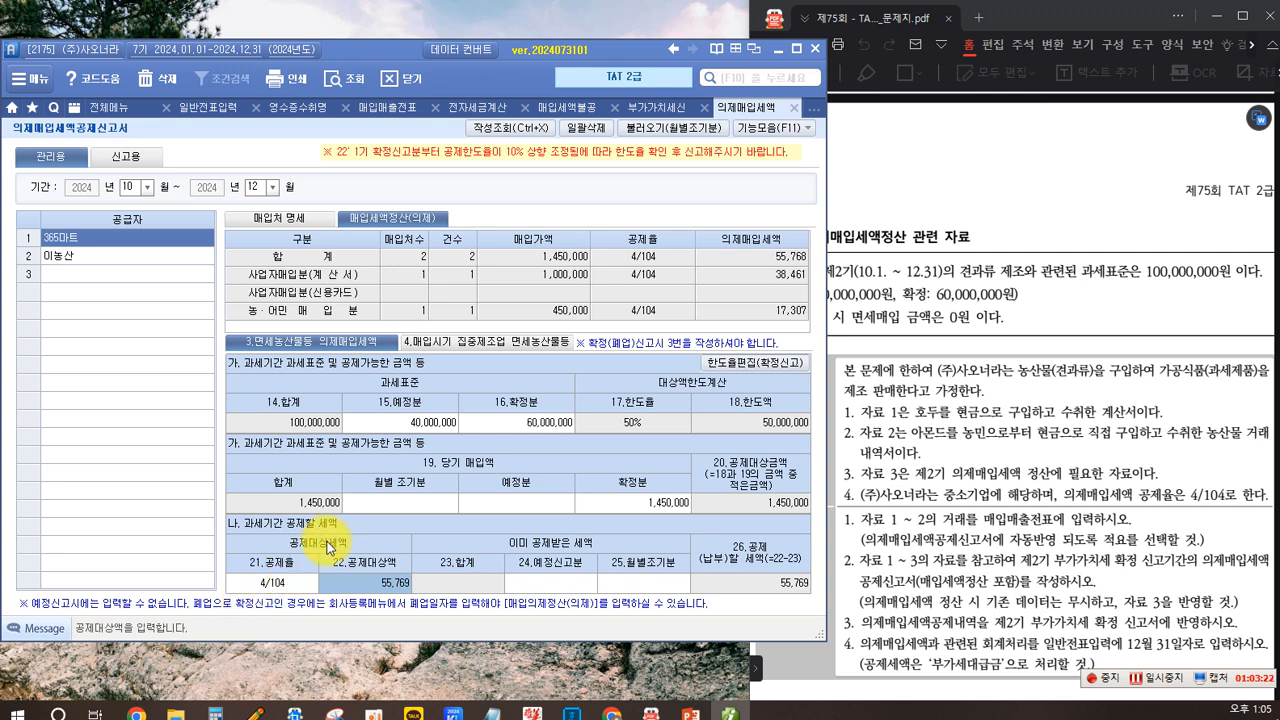
left_click(286, 584)
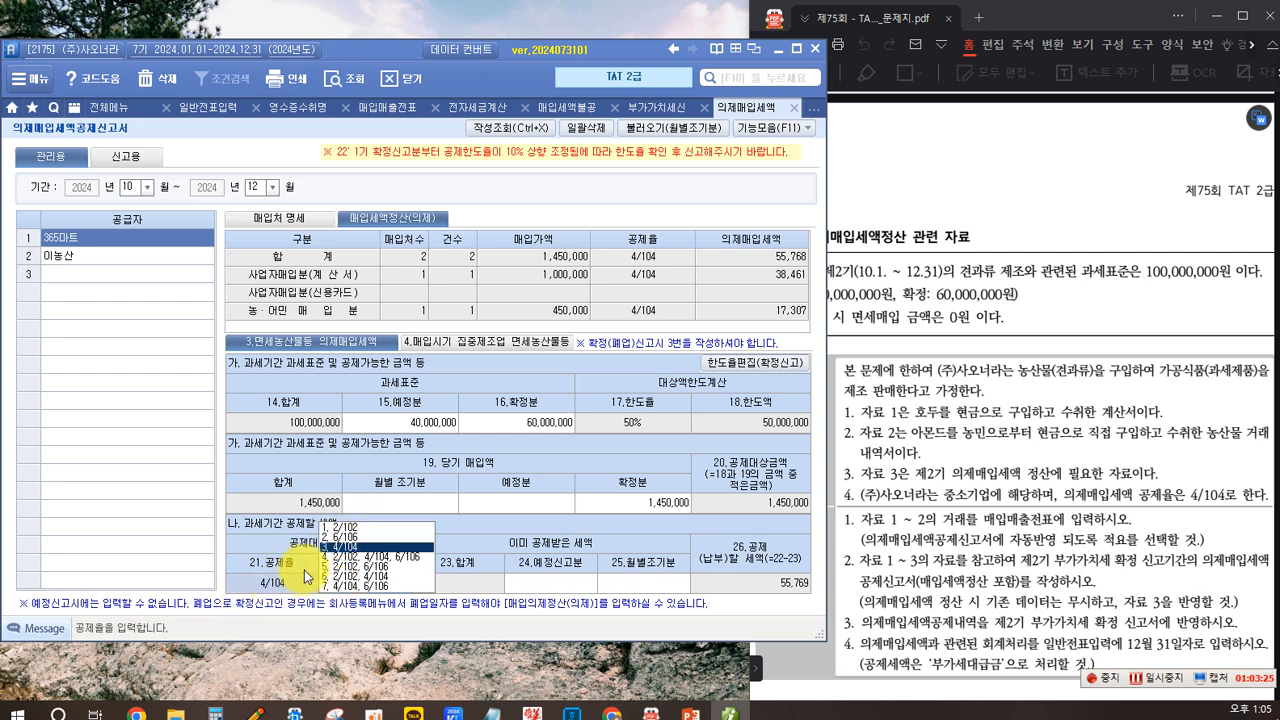
left_click(341, 547)
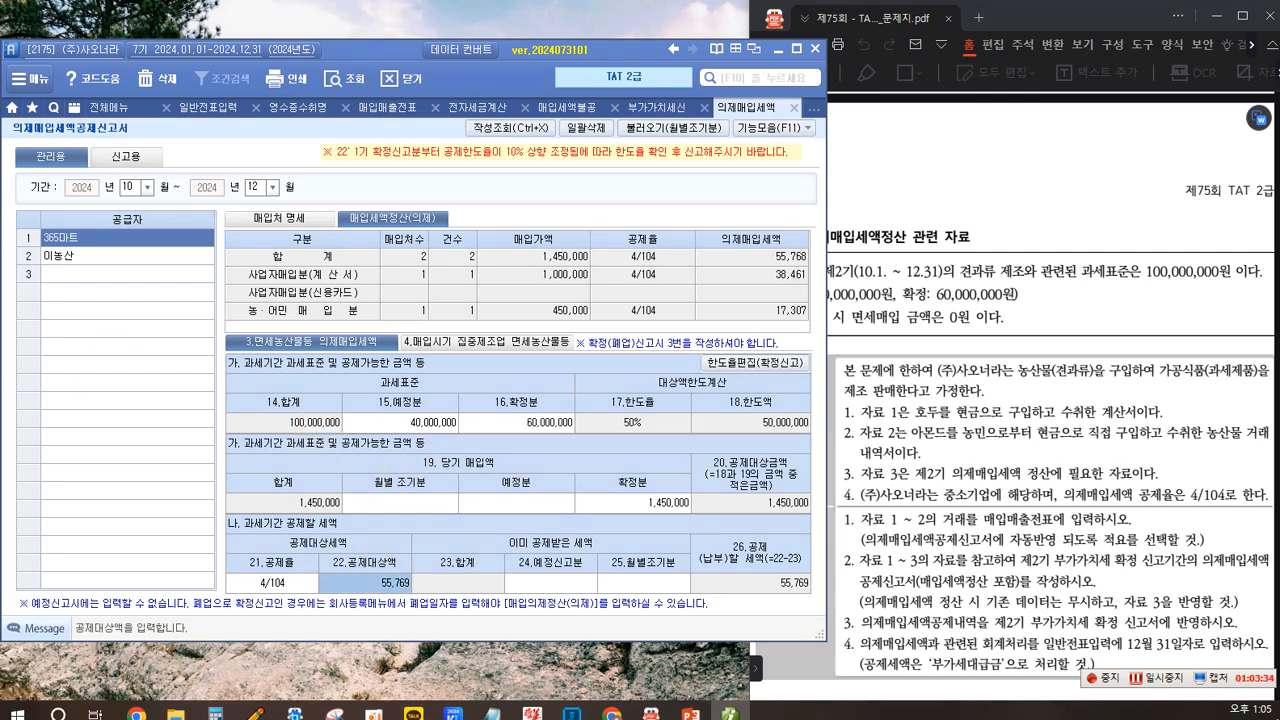
left_click_drag(497, 227, 561, 247)
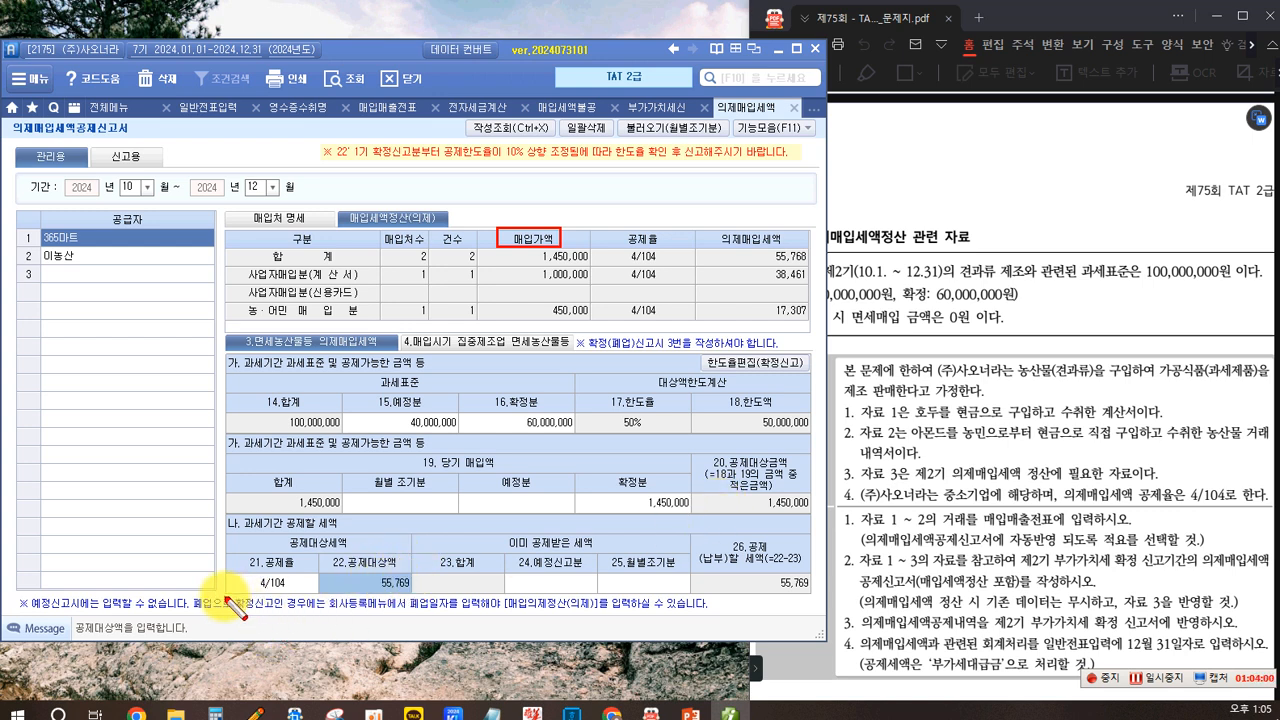
left_click_drag(226, 573, 296, 596)
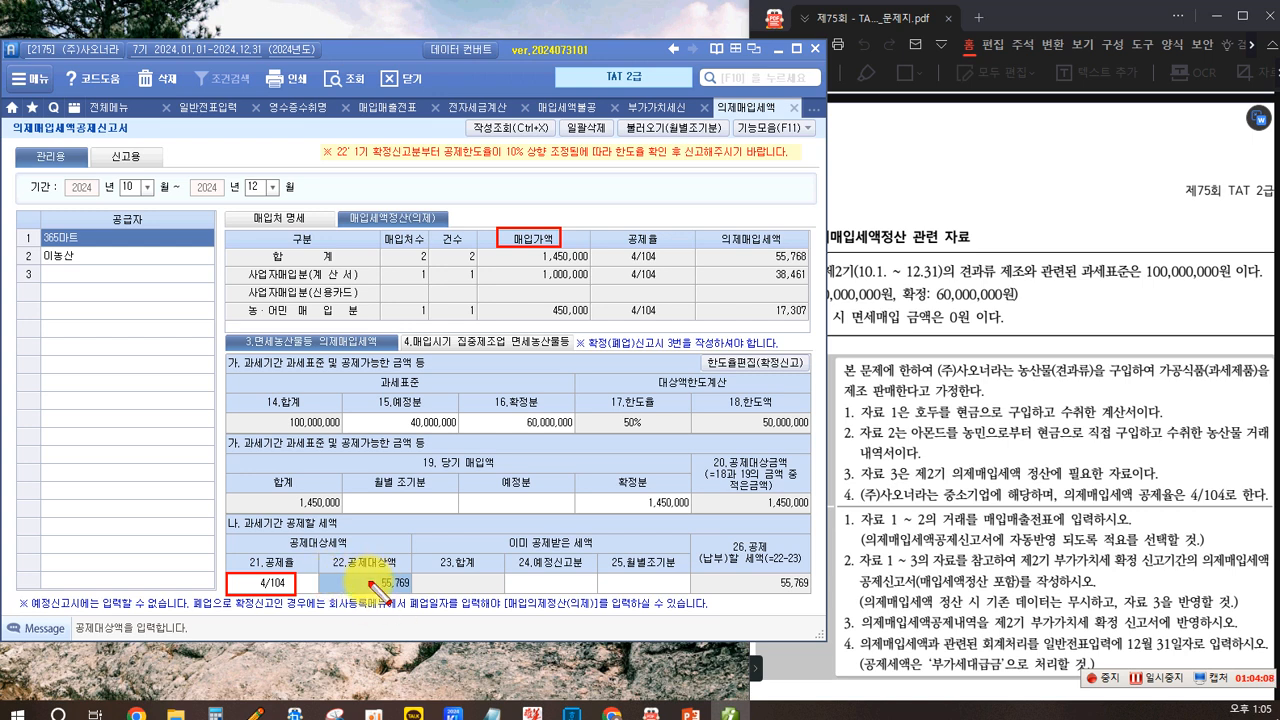
left_click_drag(367, 576, 417, 600)
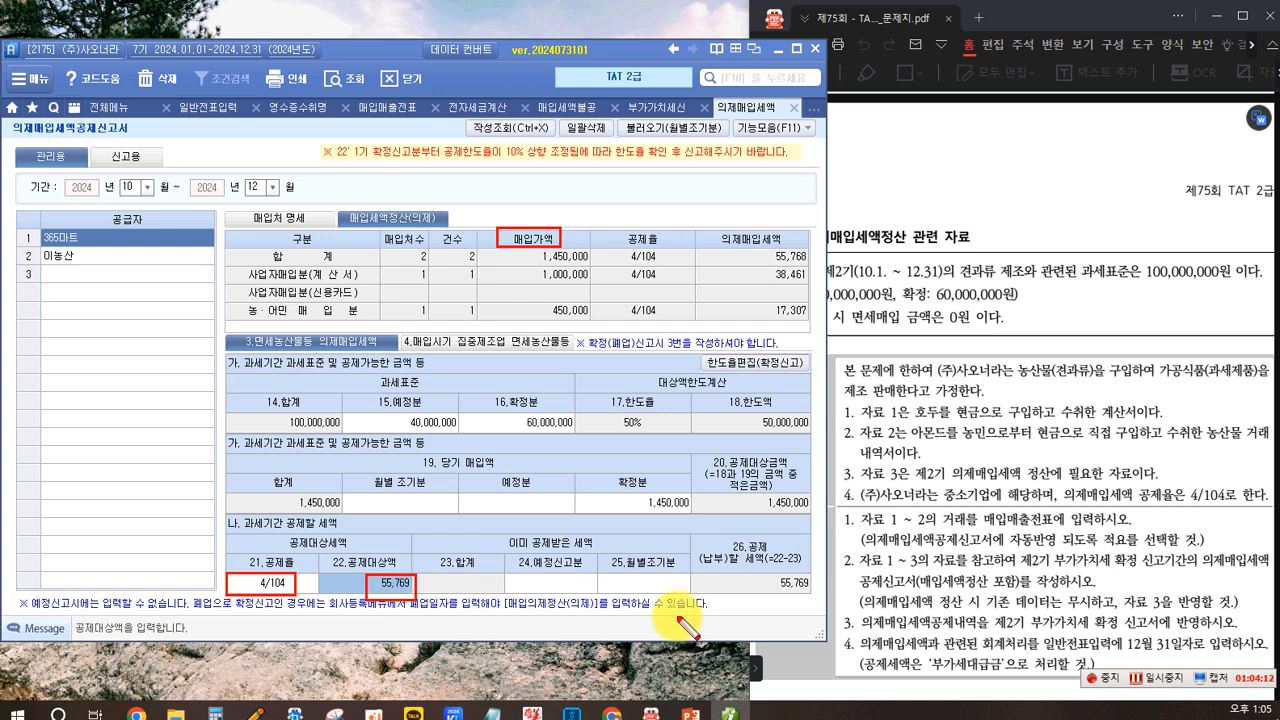
left_click(702, 532)
left_click_drag(731, 601, 822, 603)
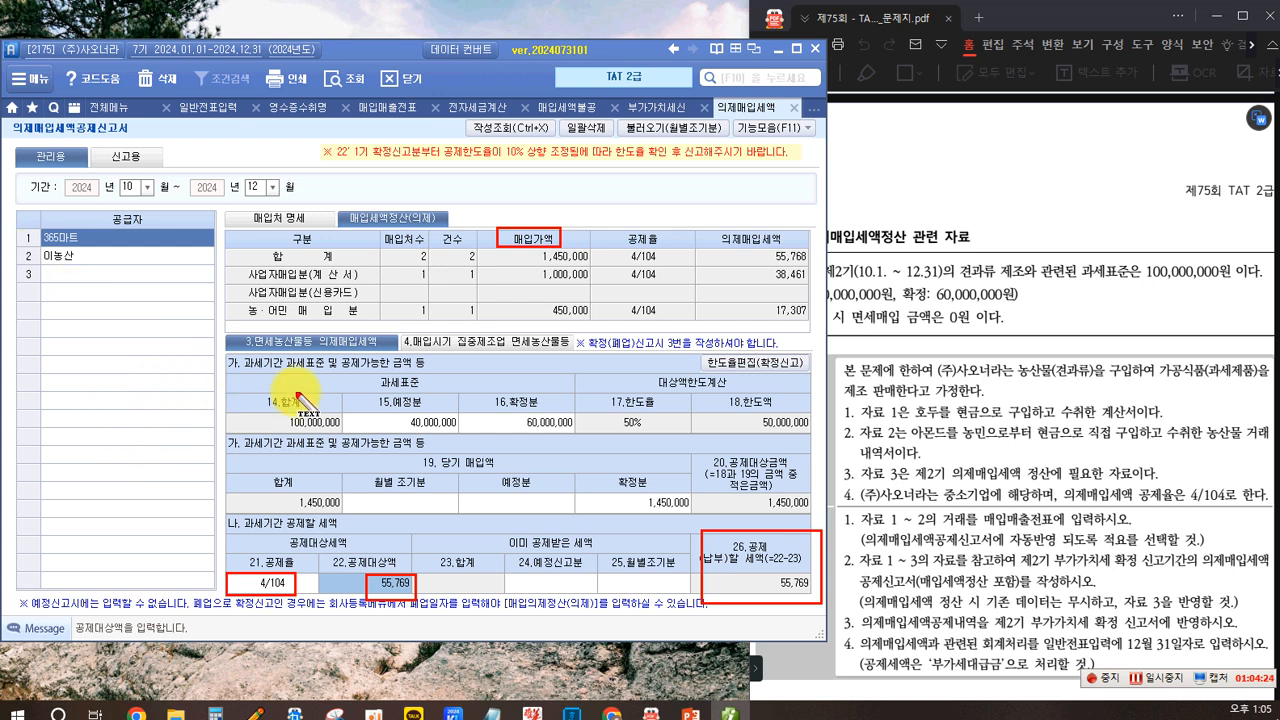
left_click_drag(266, 284, 266, 302)
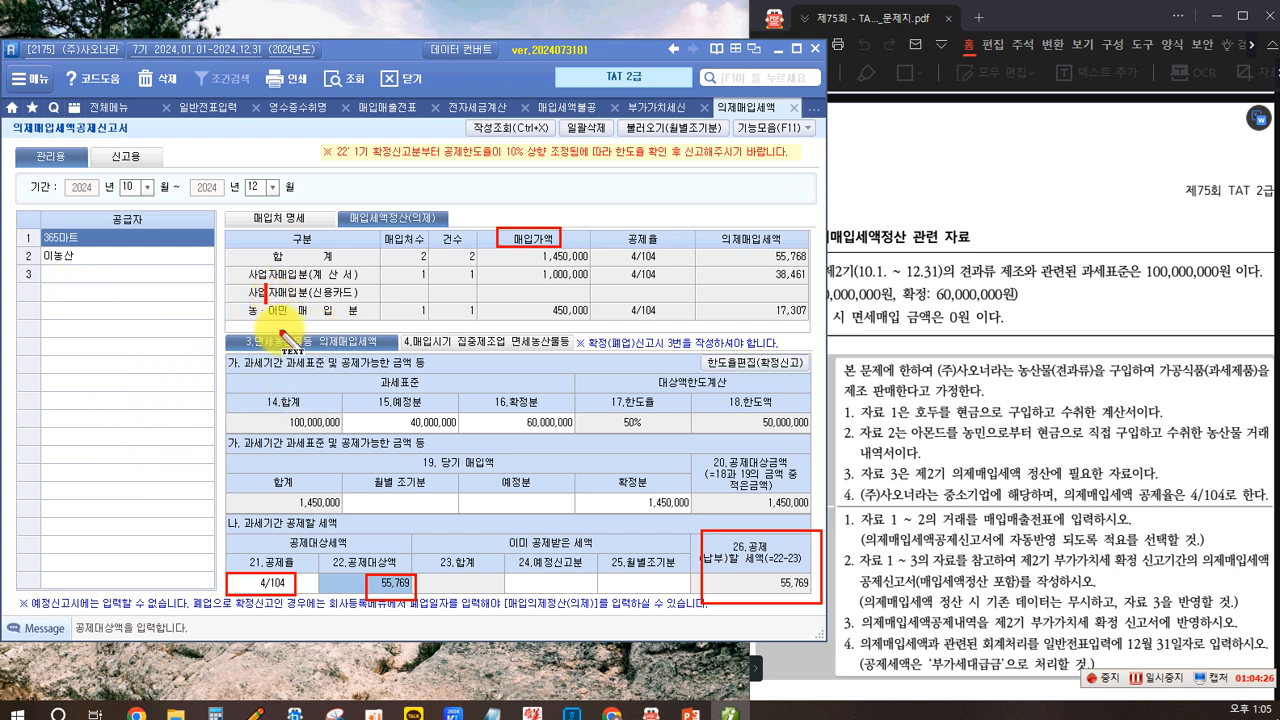
left_click_drag(38, 392, 38, 410)
type("(")
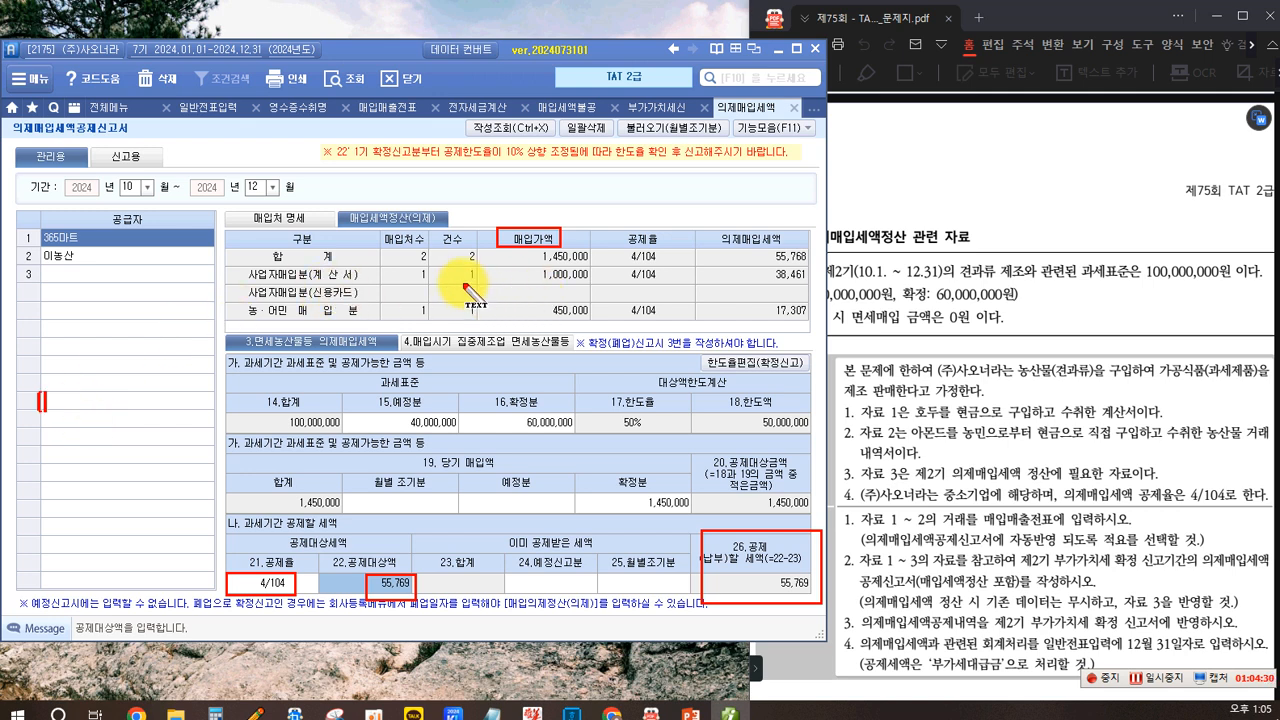
type("차)")
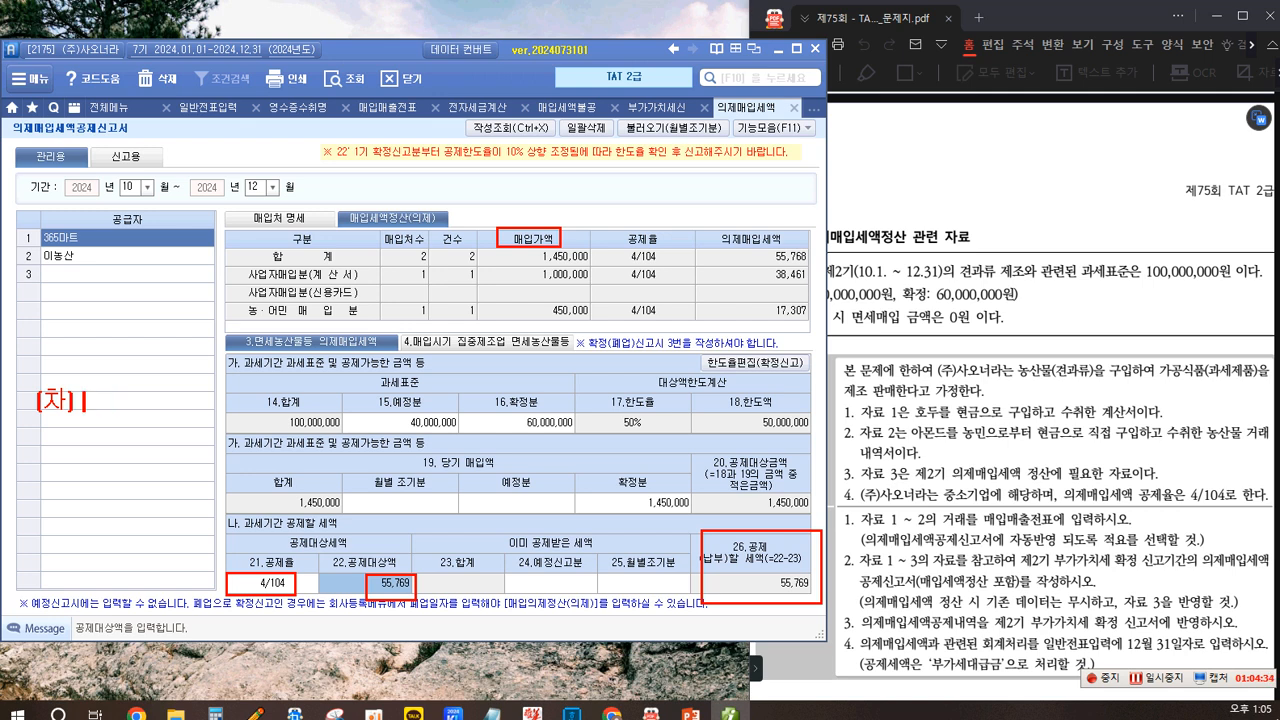
type(" 부가세대그")
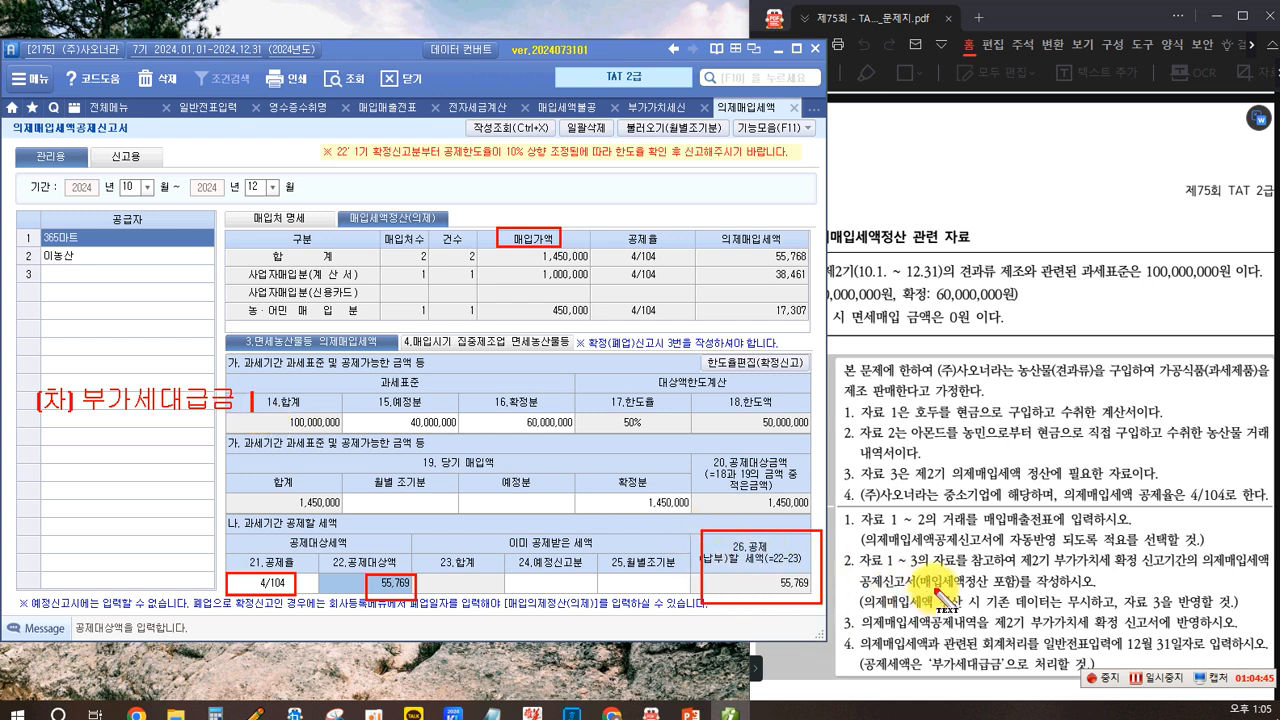
type("55,769 (대) 원")
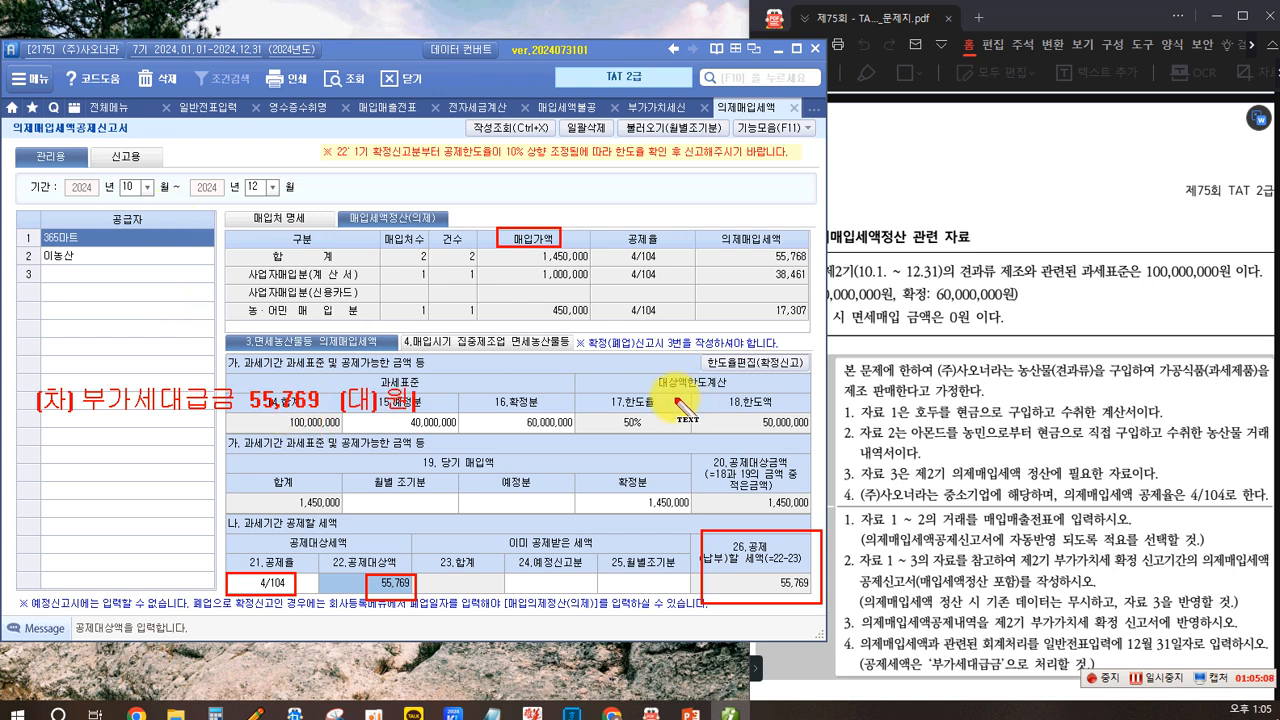
type("재료 55,769")
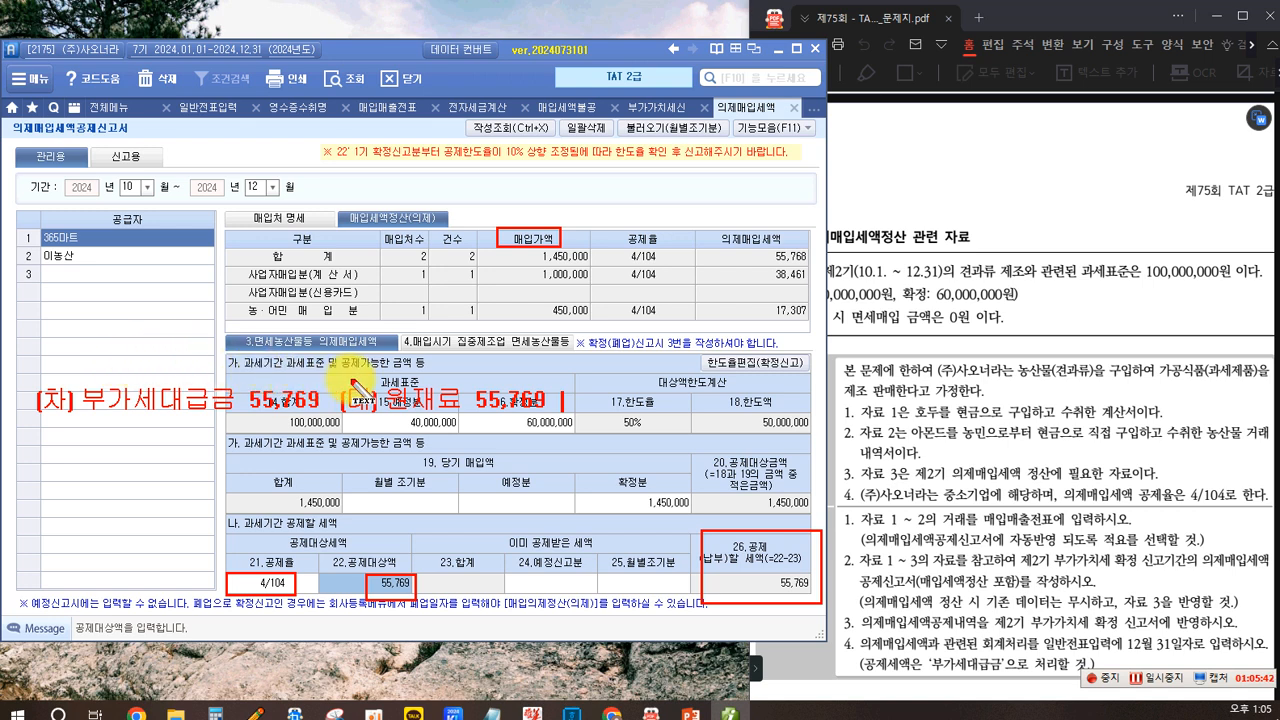
type(".")
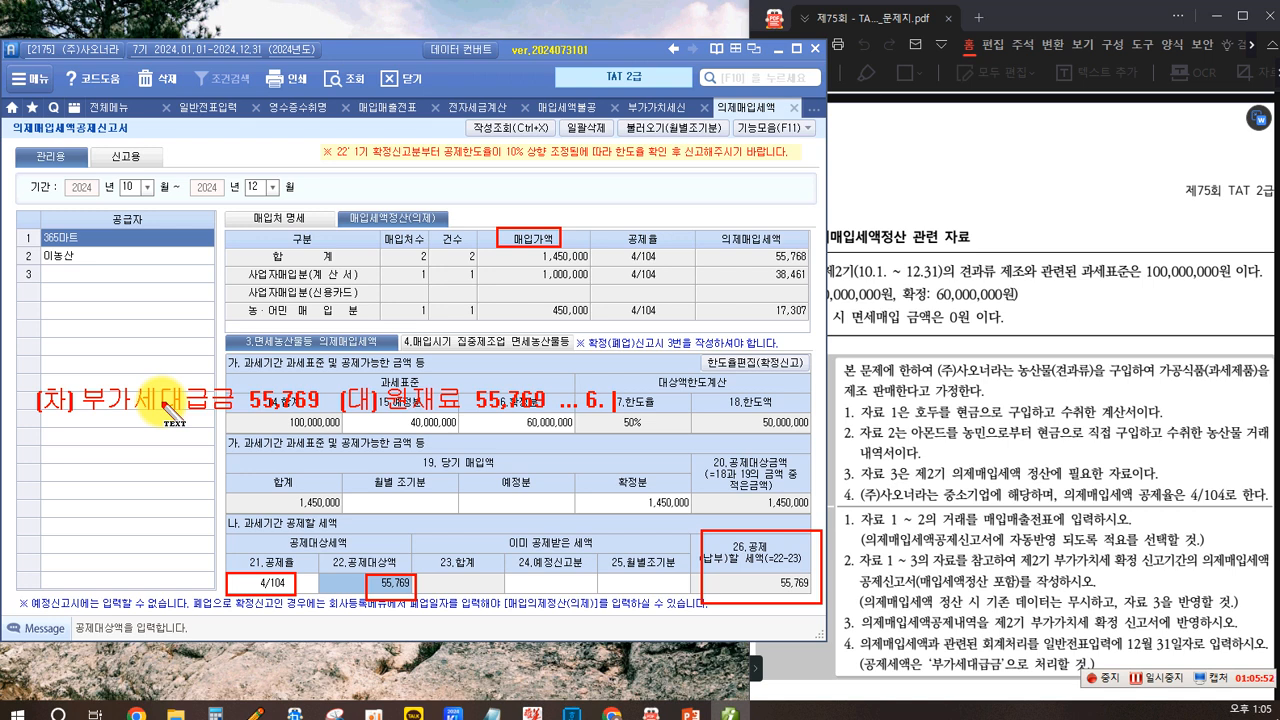
type("8")
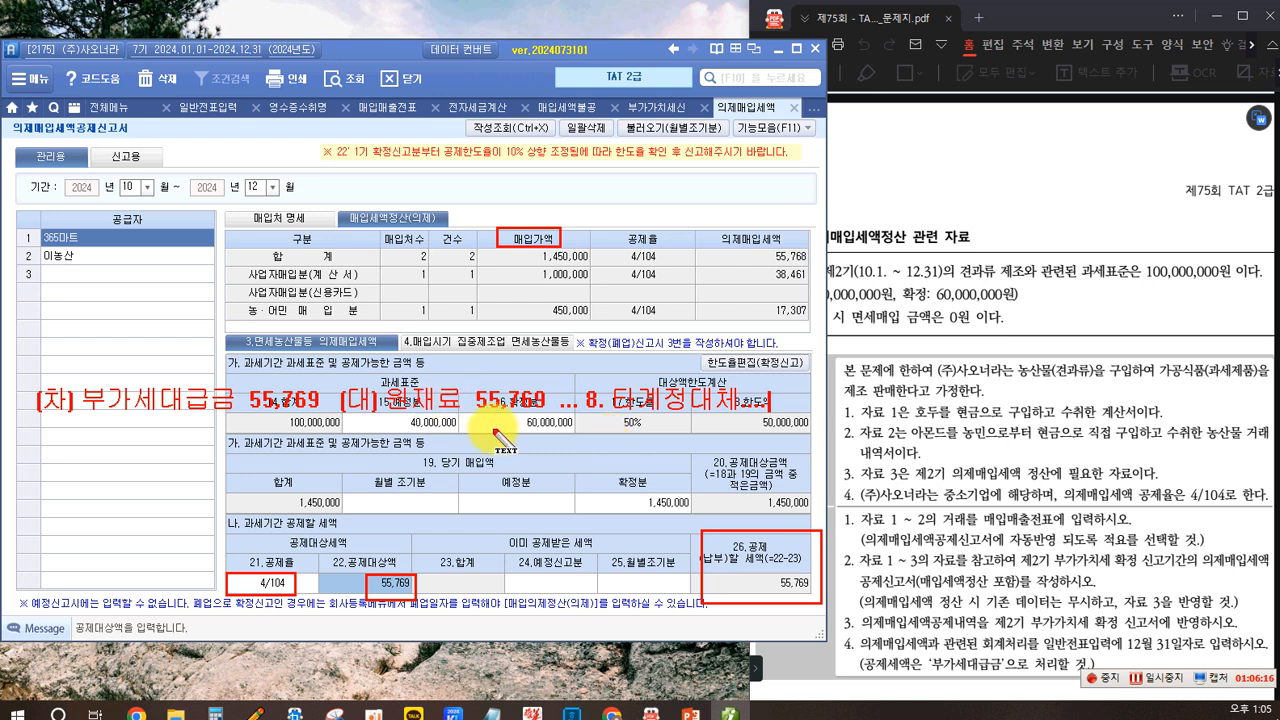
key("Escape")
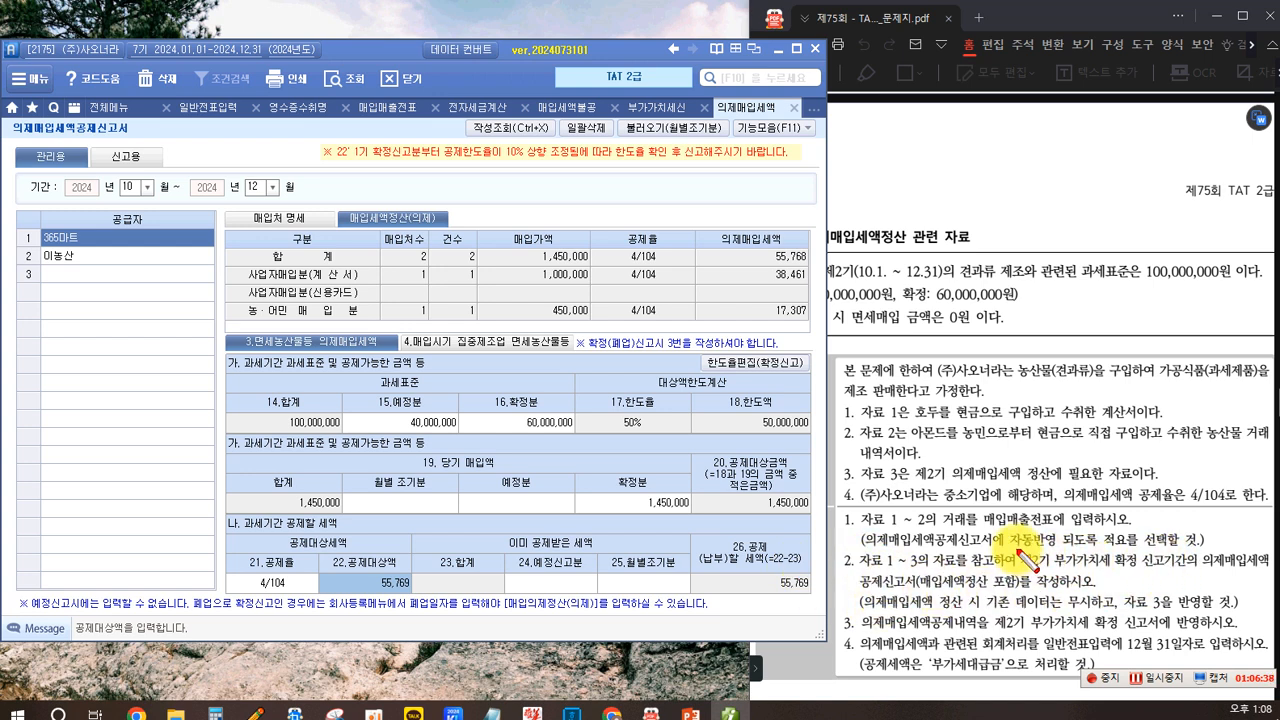
mouse_move(1094, 572)
left_mouse_down()
mouse_move(1189, 571)
mouse_move(1203, 551)
mouse_move(1275, 574)
left_mouse_up()
mouse_move(856, 571)
left_mouse_down()
mouse_move(940, 598)
mouse_move(922, 593)
left_mouse_up()
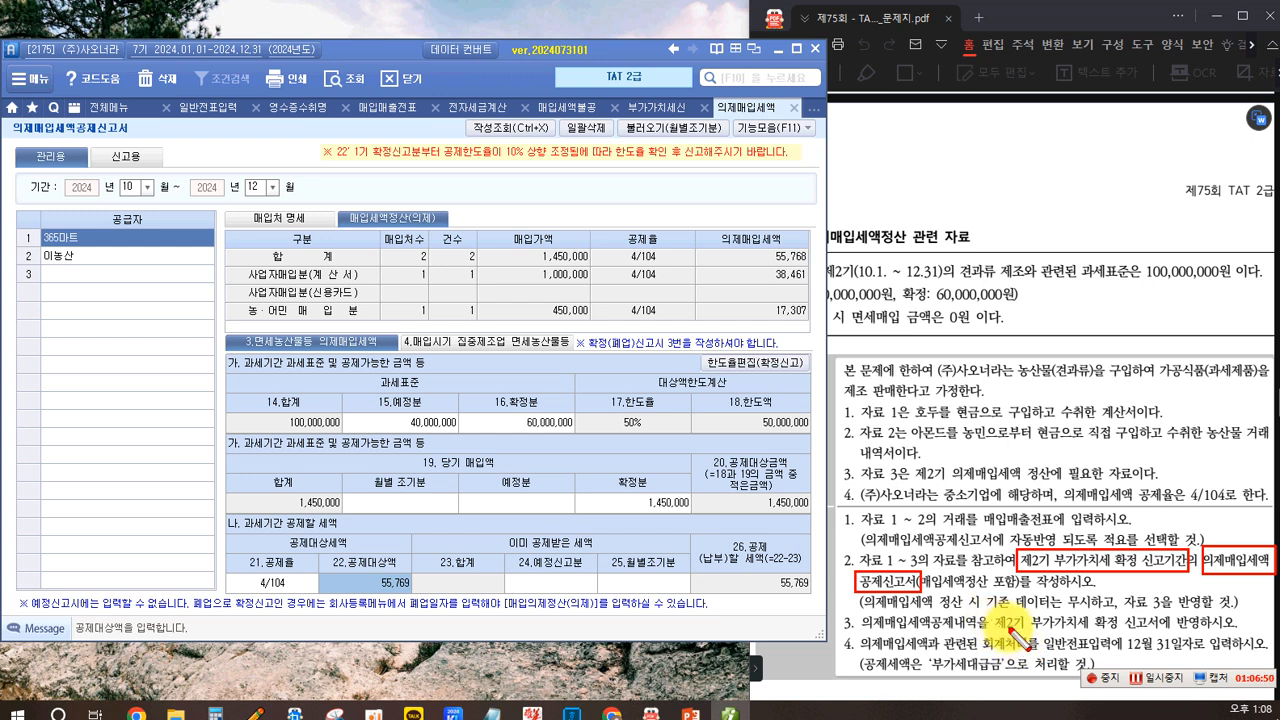
left_click_drag(968, 632, 1168, 642)
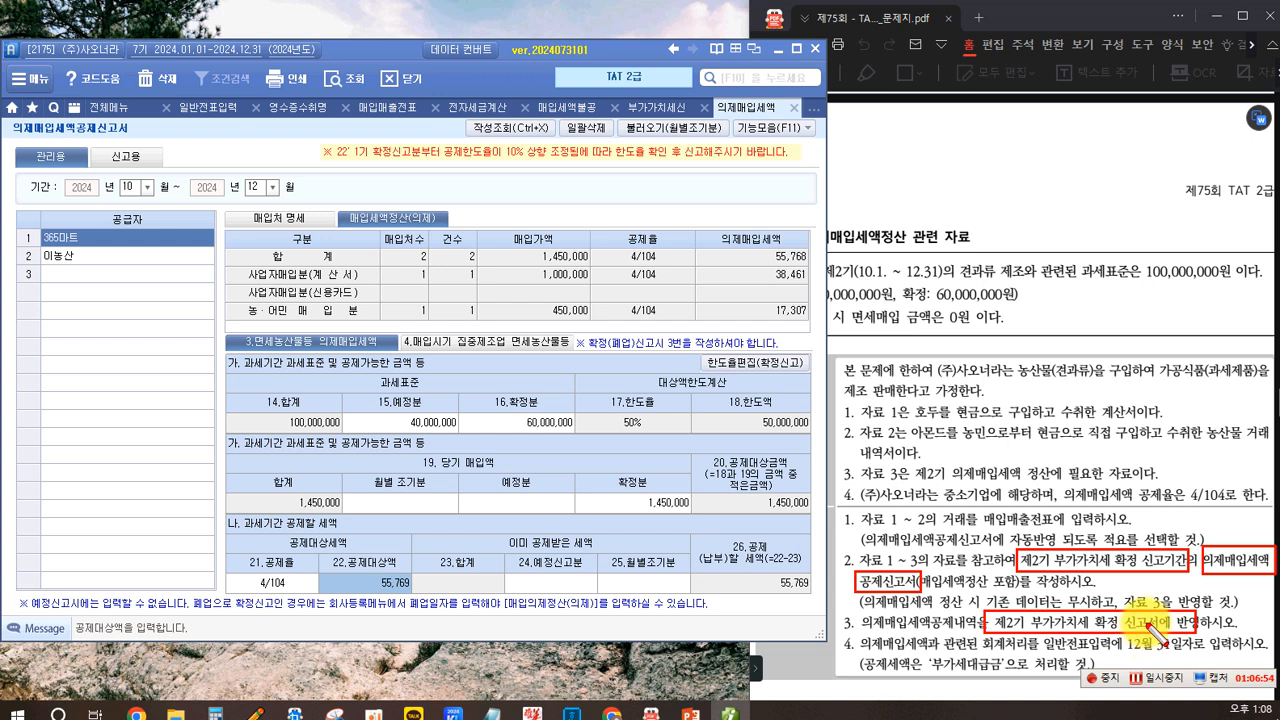
key("Escape")
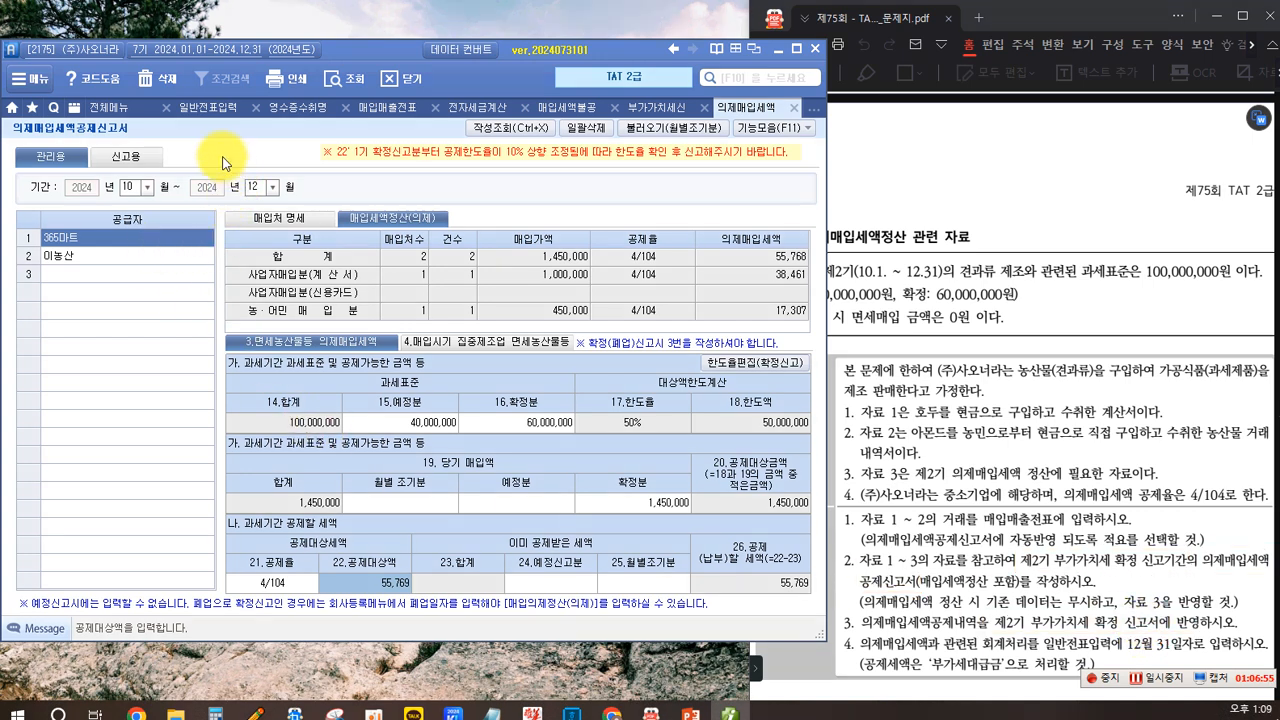
- Switch to the VAT return, save the pending data, and load the return for October to December 2024
left_click(642, 107)
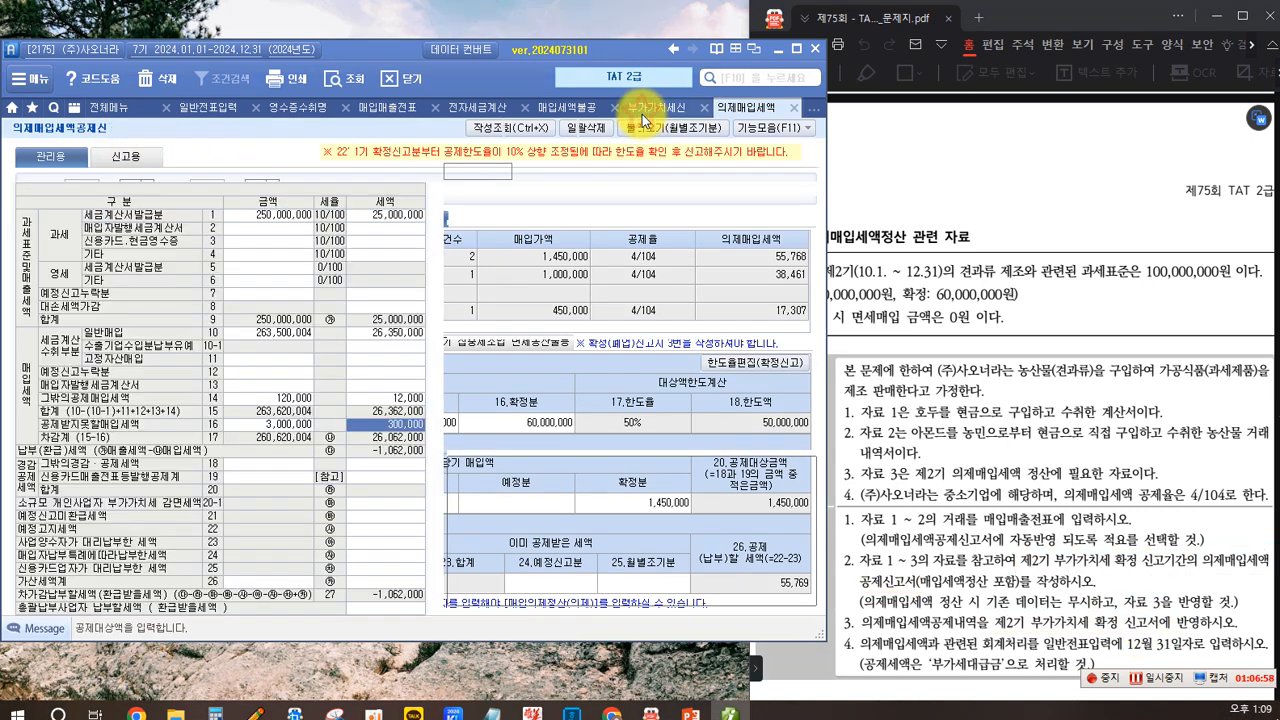
left_click(119, 175)
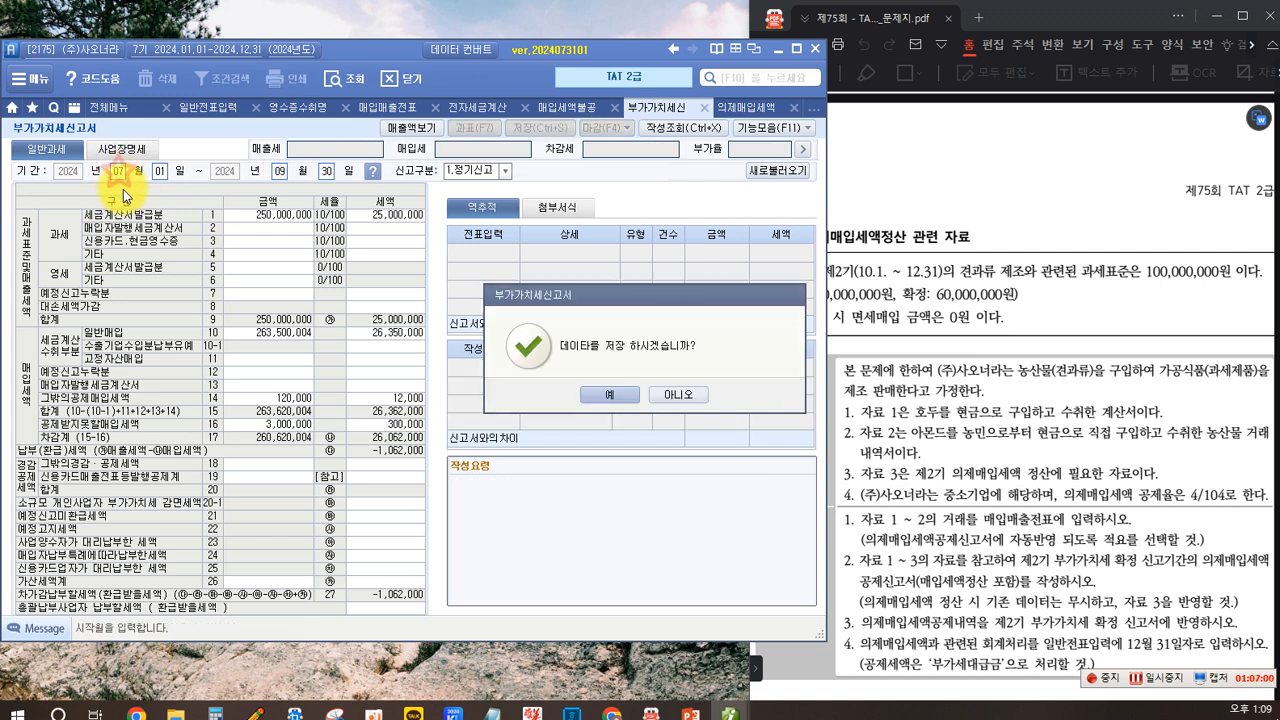
left_click(593, 395)
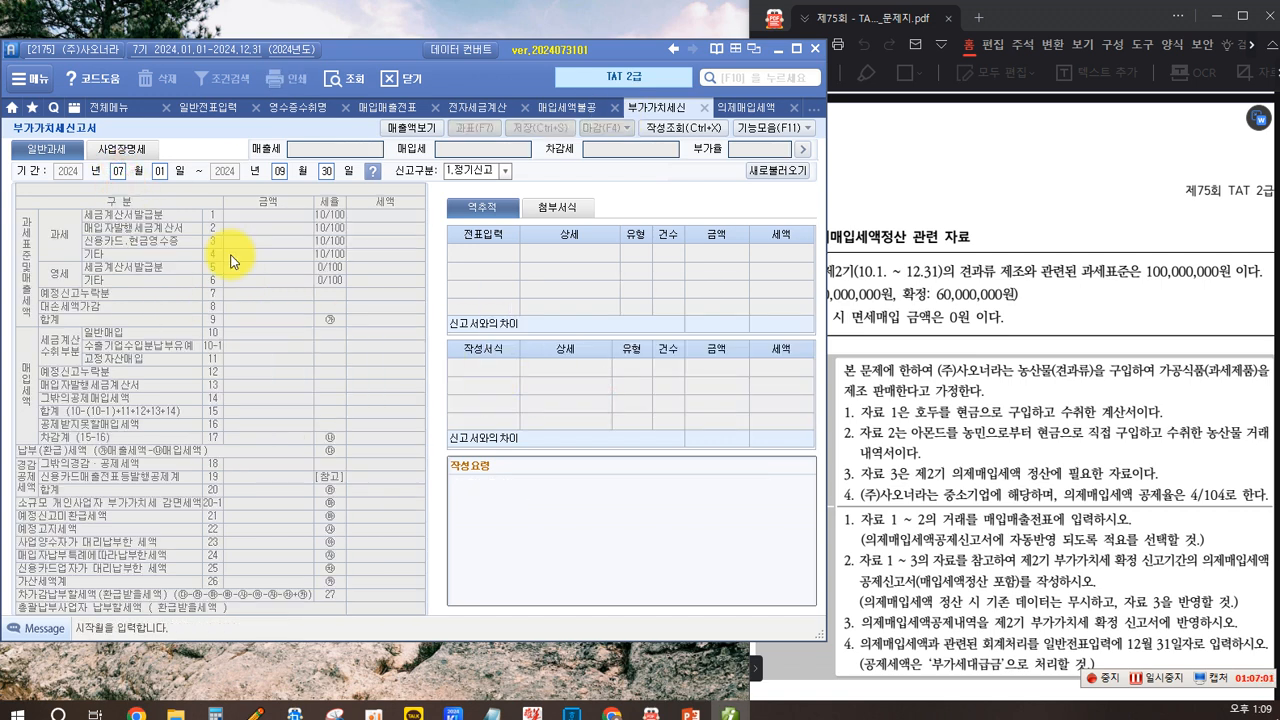
type("10")
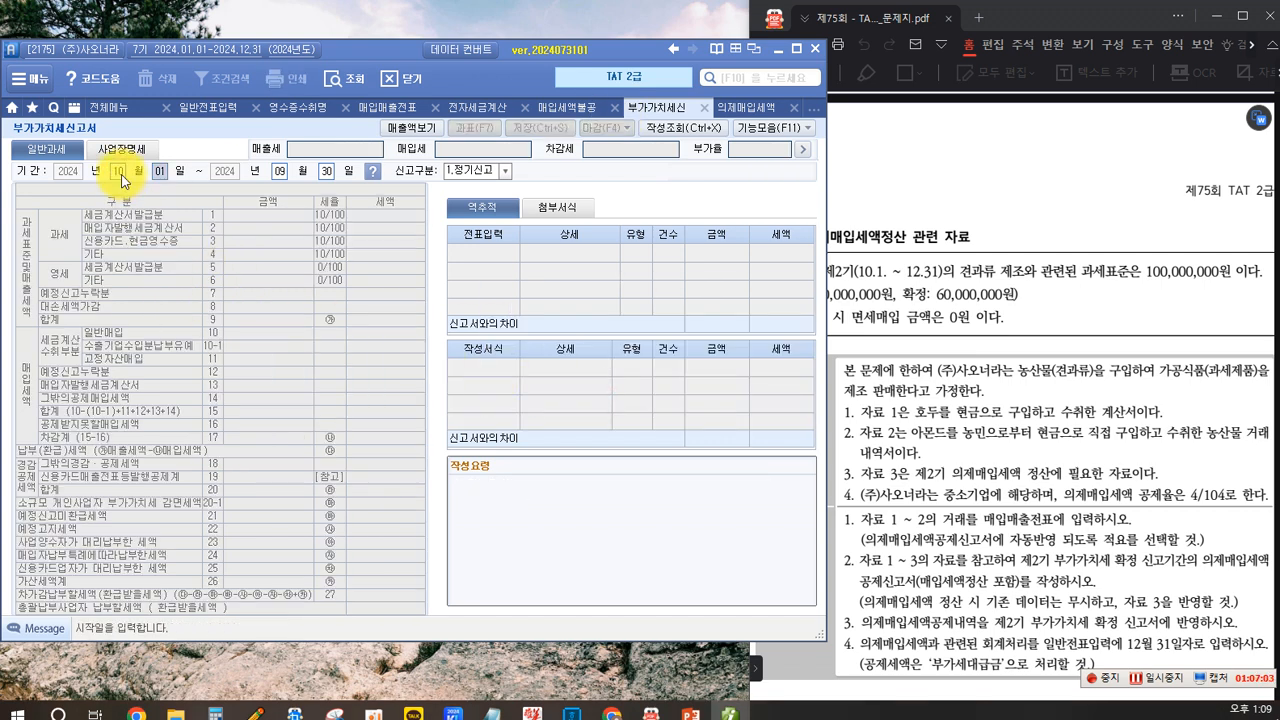
type("12")
key("Return")
key("Return")
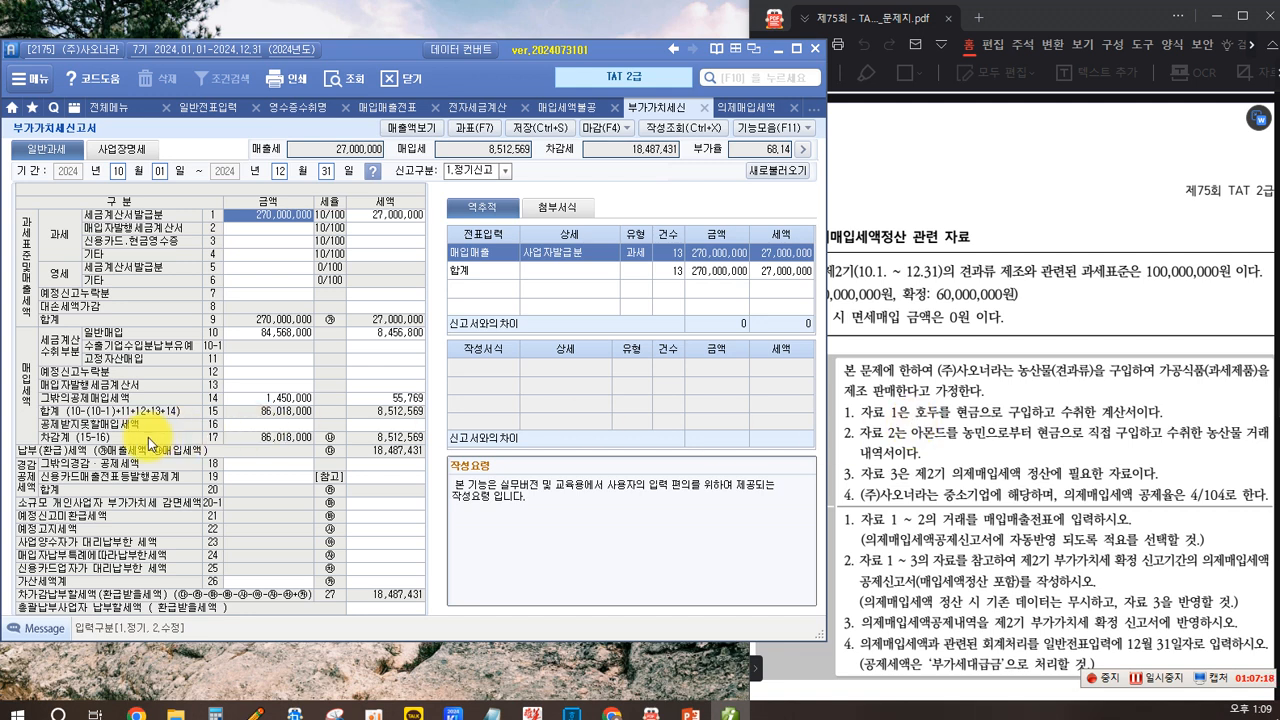
- Open the breakdown of other deductible input tax on line 14 of the VAT return
left_click_drag(40, 395, 428, 411)
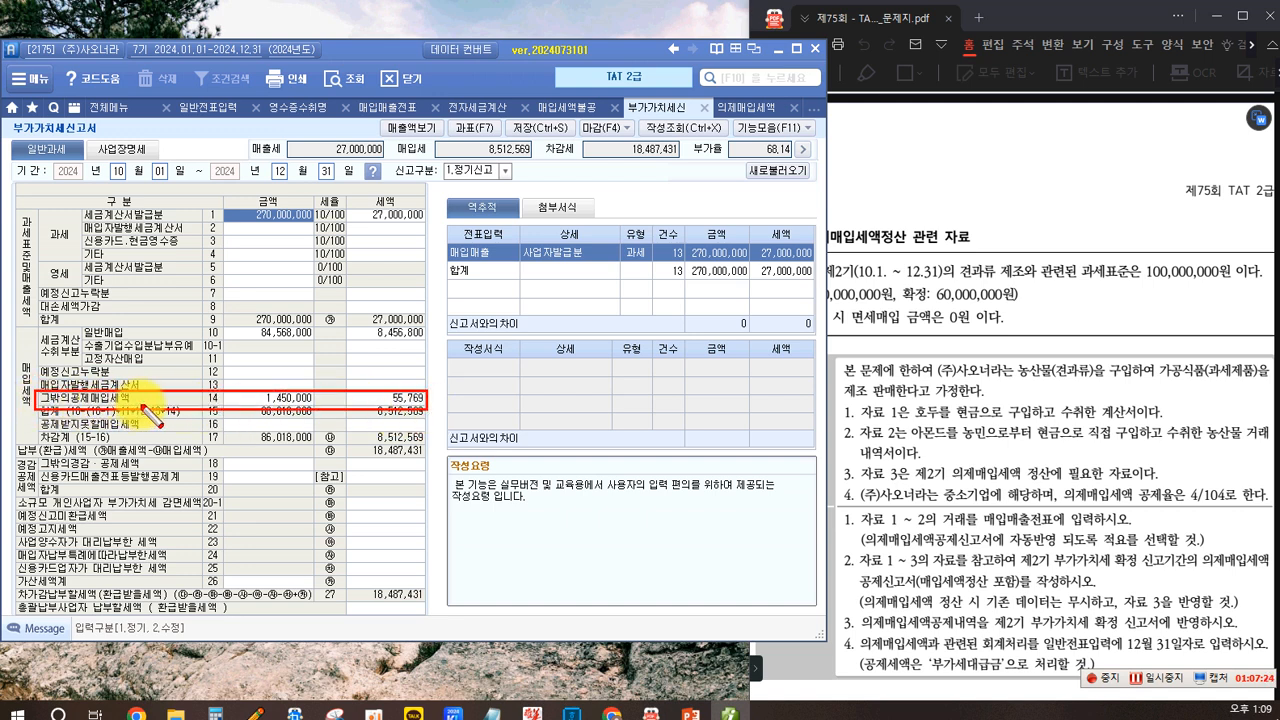
left_click(387, 400)
double_click(387, 405)
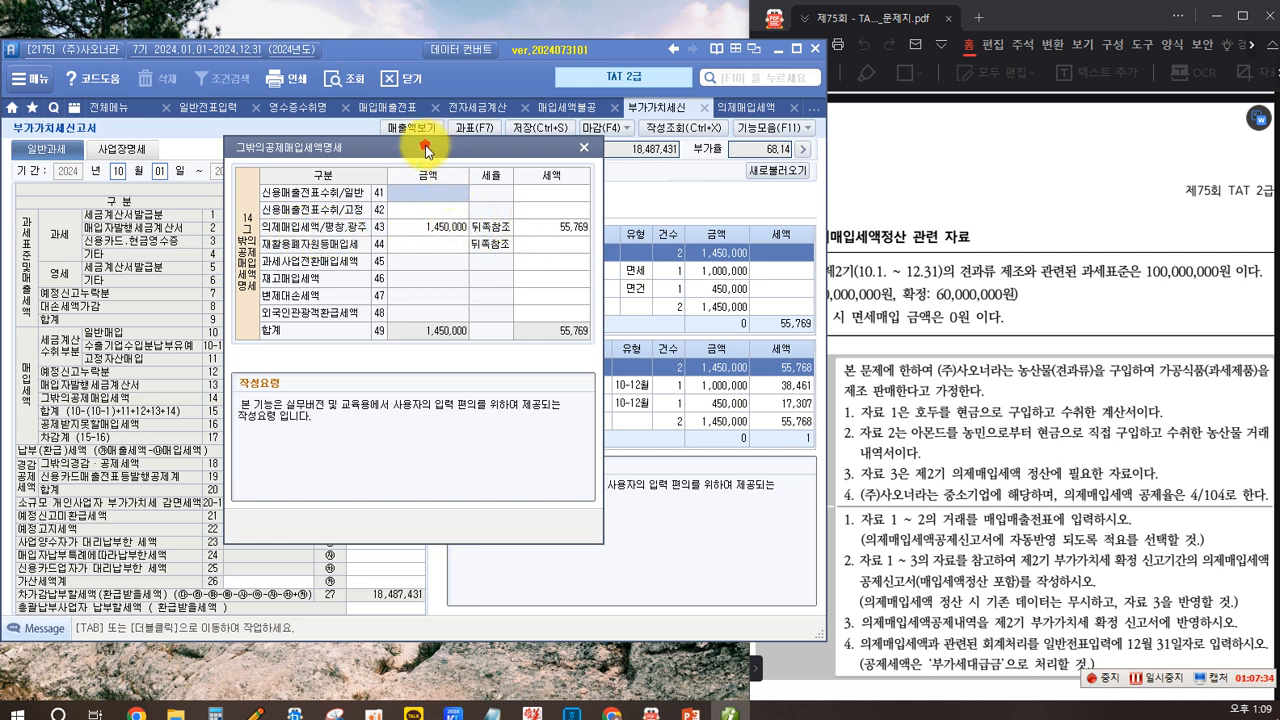
- Compare the deemed input tax on line 14 with the journal slip and report totals, then close the breakdown
left_click_drag(430, 147, 244, 129)
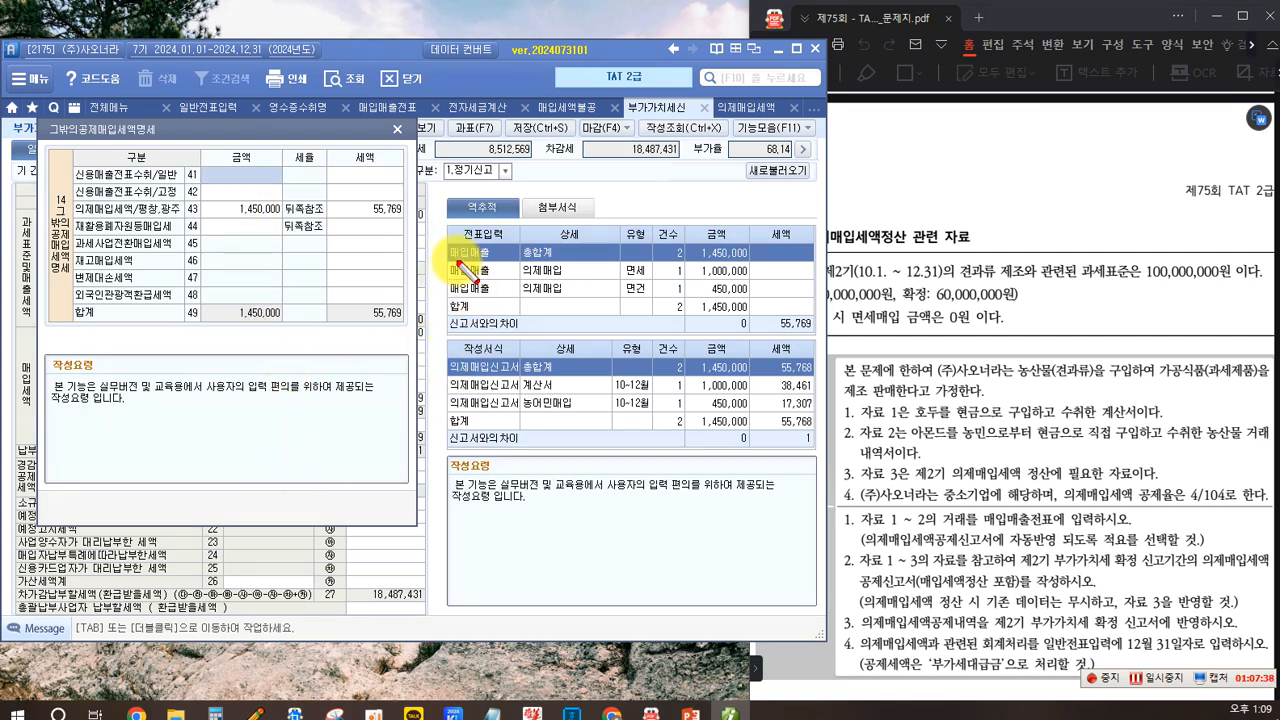
left_click_drag(441, 243, 822, 334)
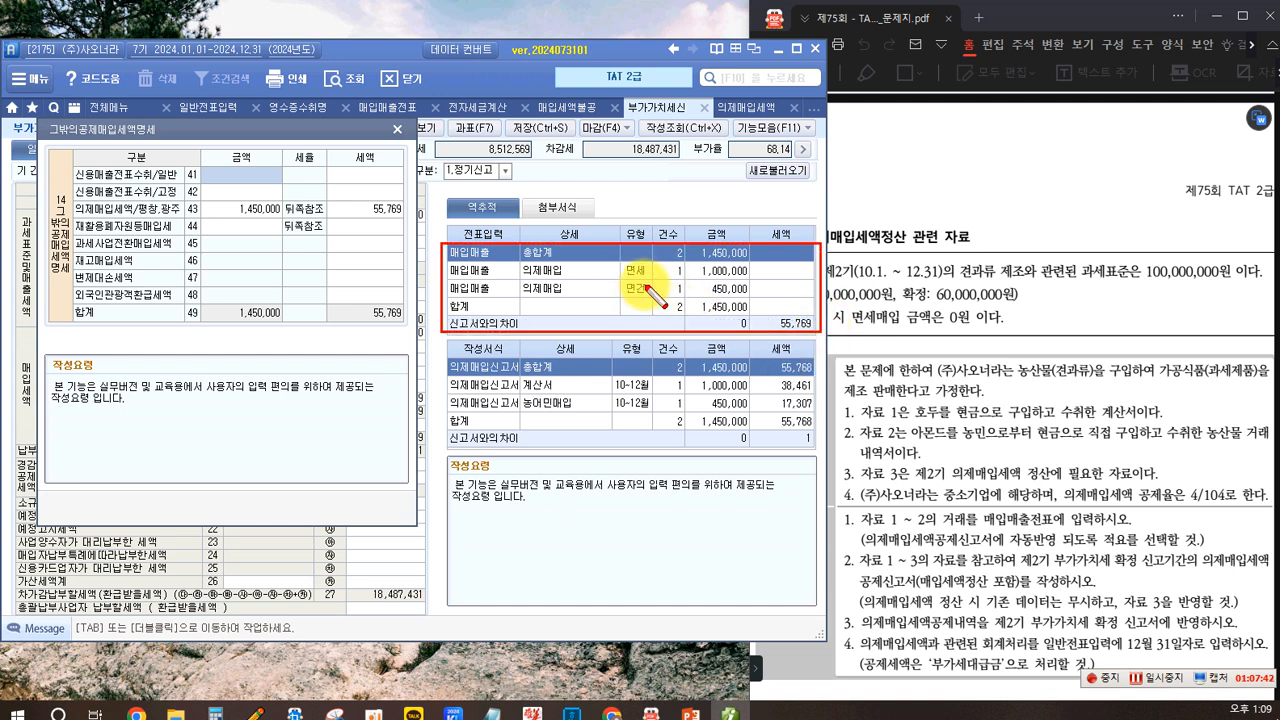
mouse_move(446, 341)
left_mouse_down()
mouse_move(455, 418)
mouse_move(820, 457)
left_mouse_up()
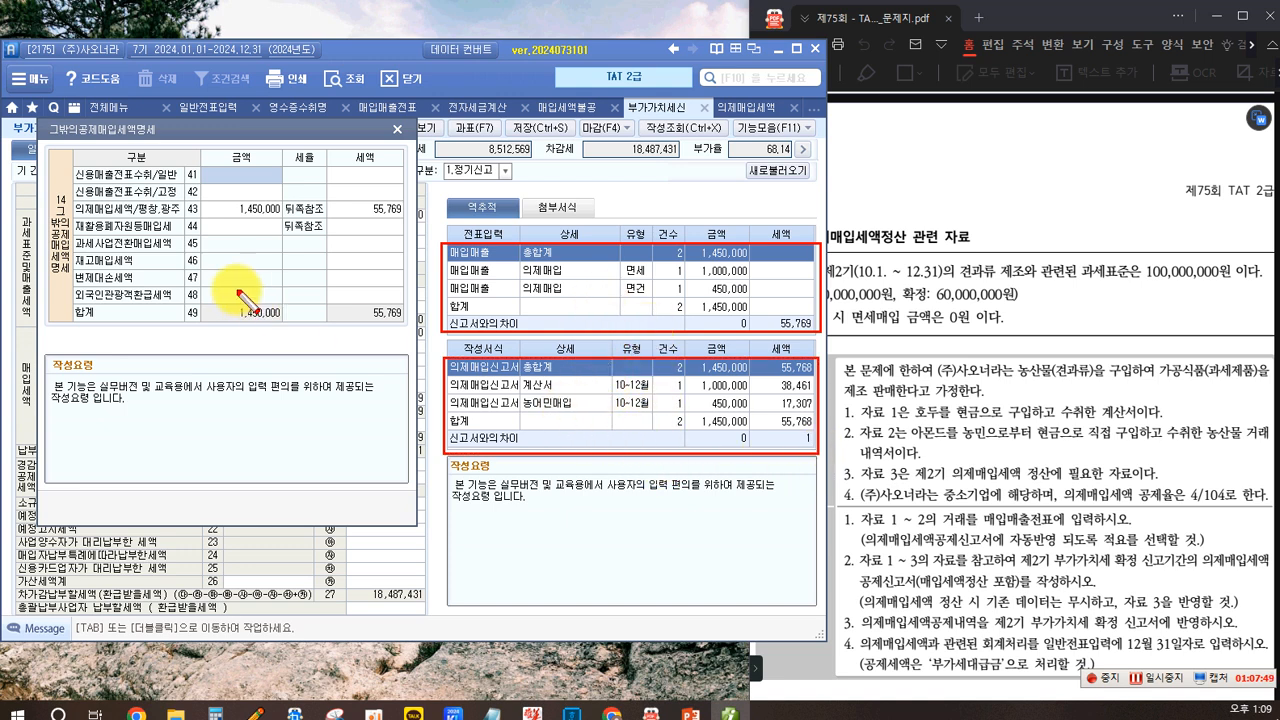
left_click_drag(72, 200, 405, 217)
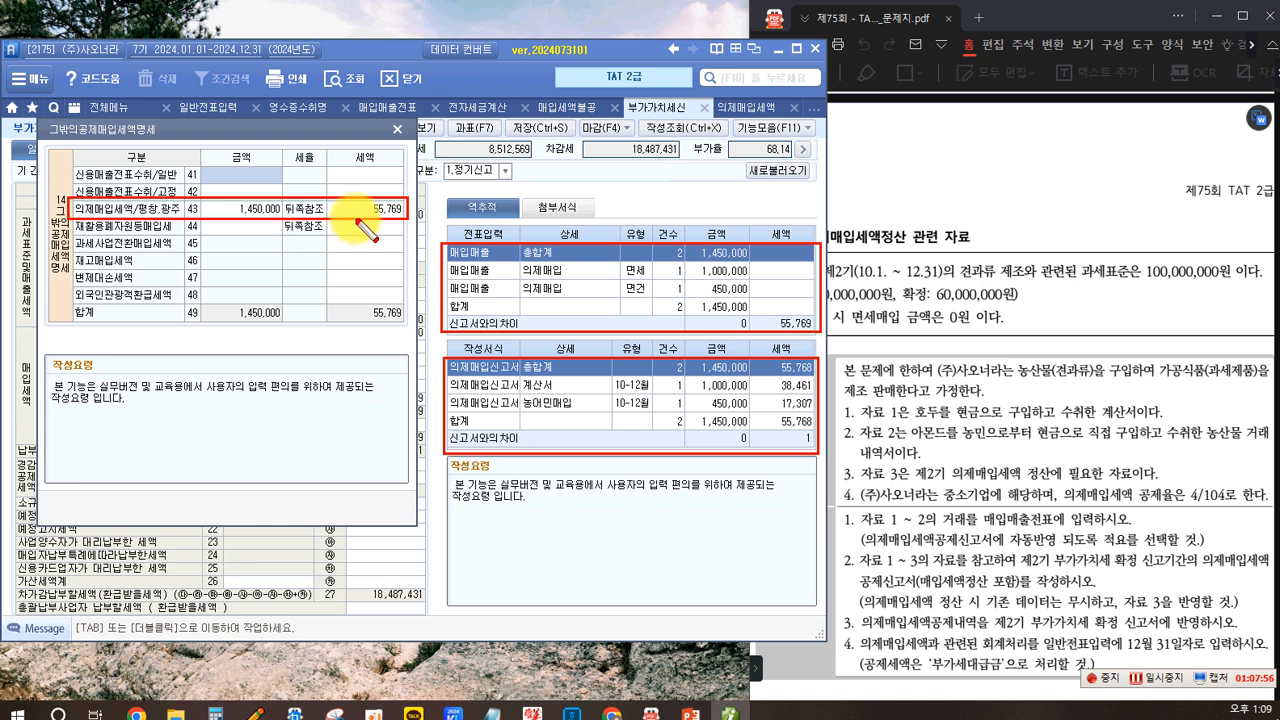
key("Escape")
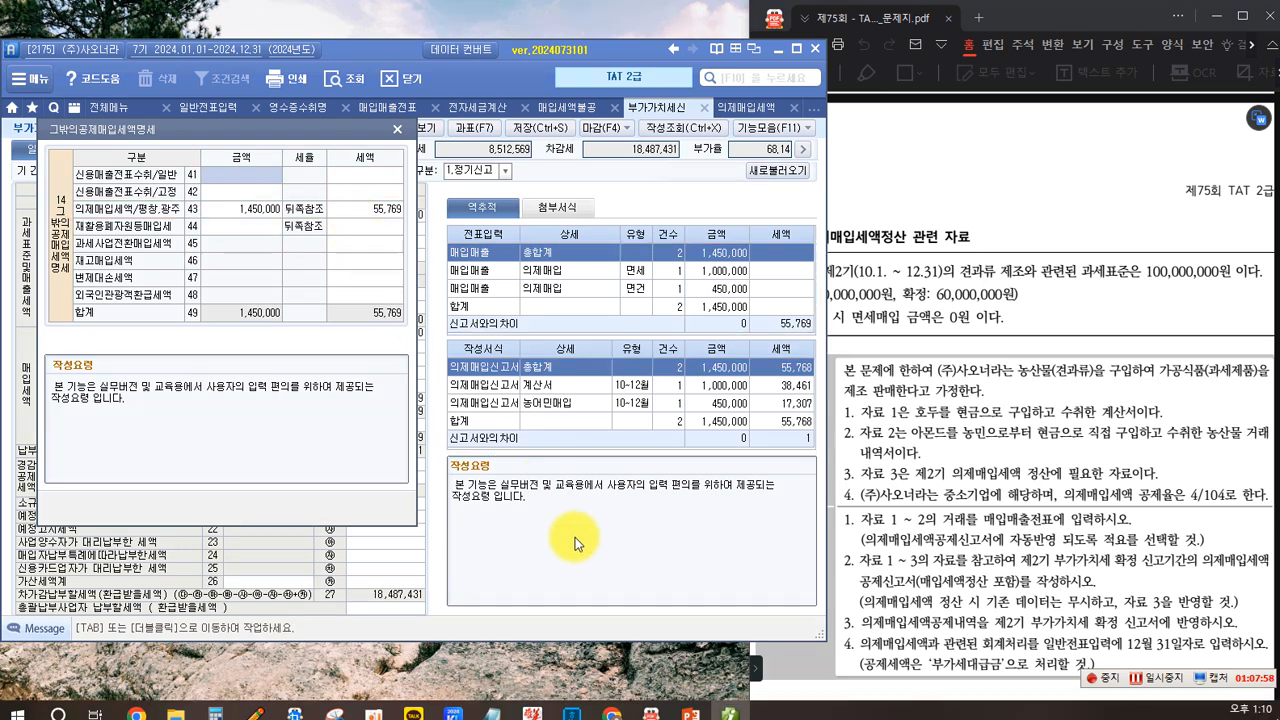
left_click(398, 134)
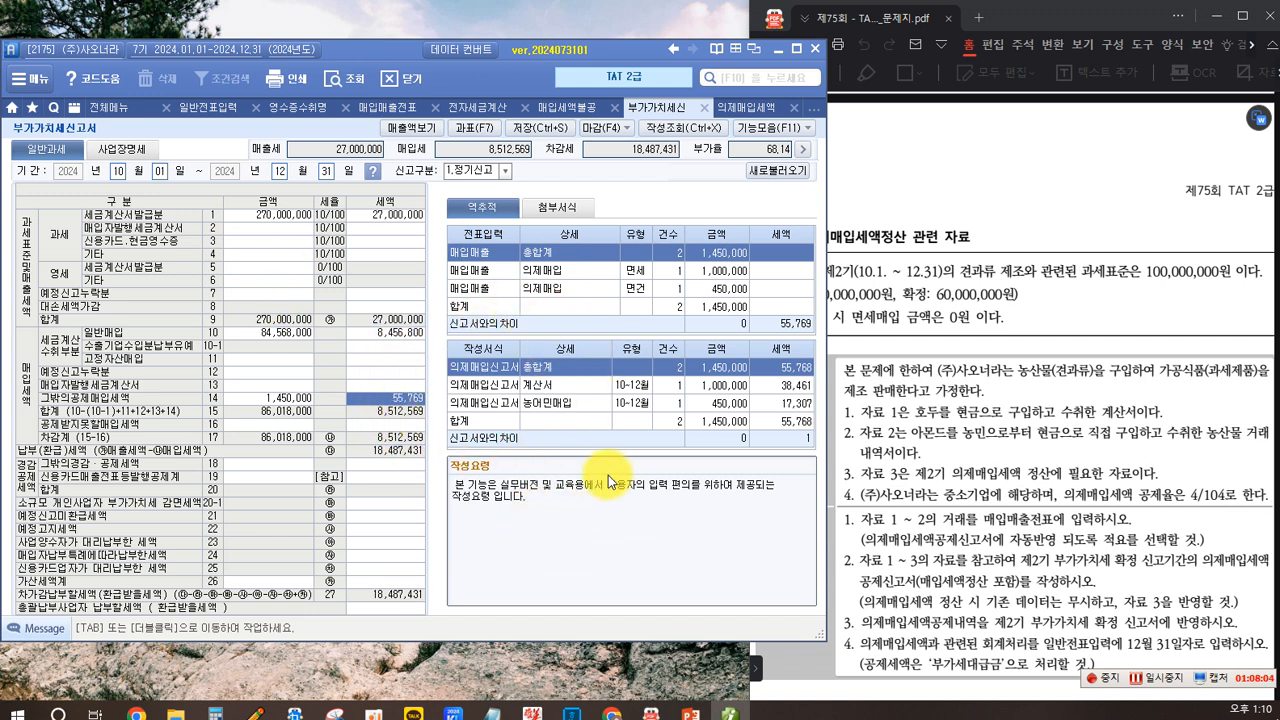
- Open general journal entry for December 31, 2024
left_click(893, 656)
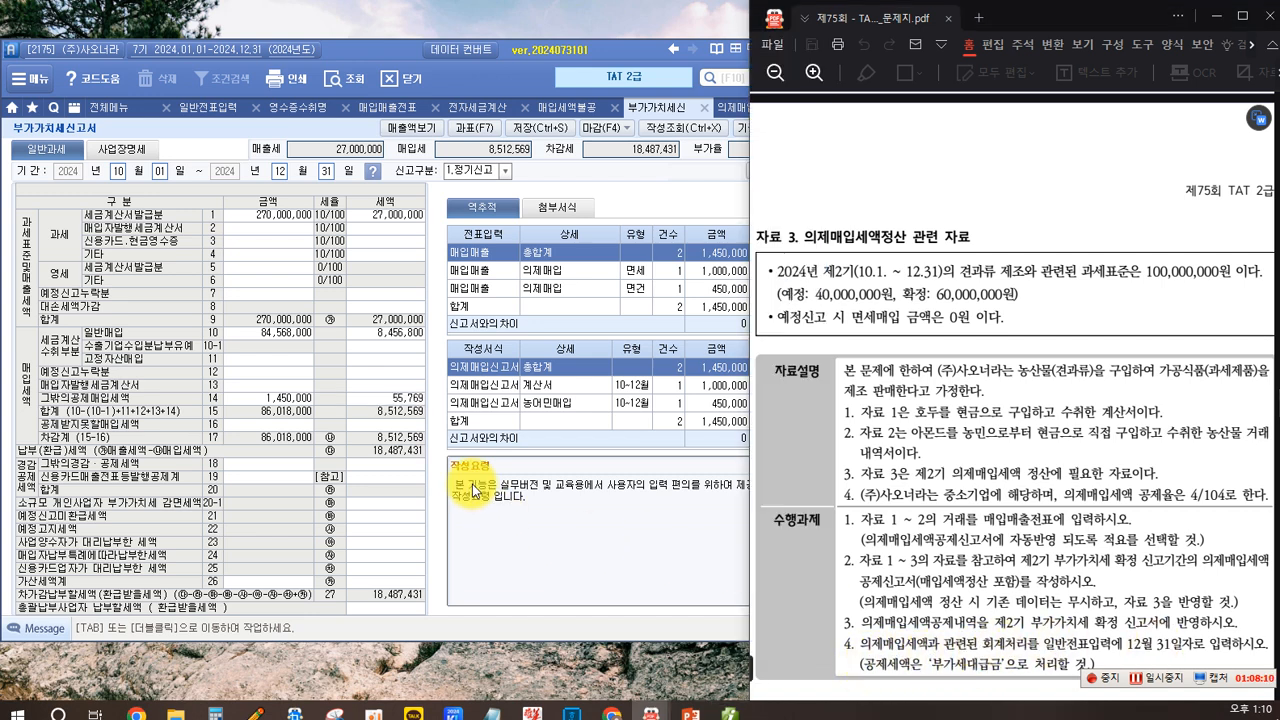
left_click(202, 108)
left_click(141, 164)
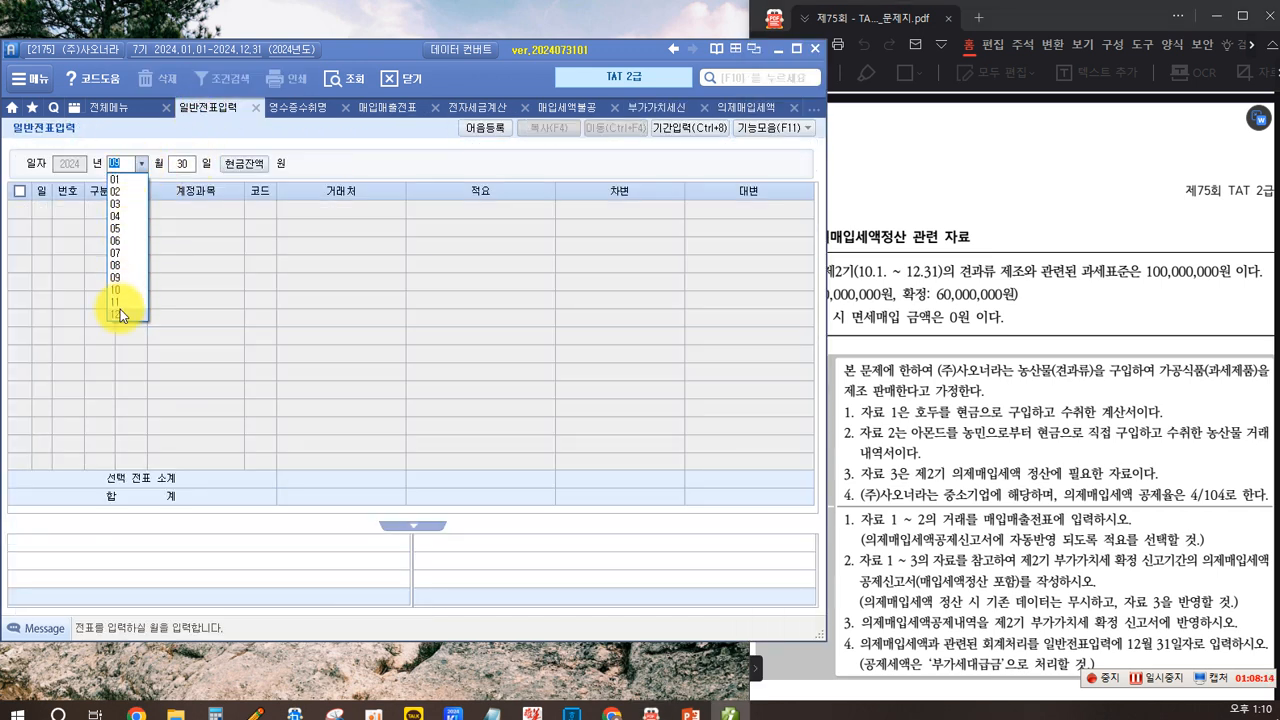
left_click(120, 313)
type("31")
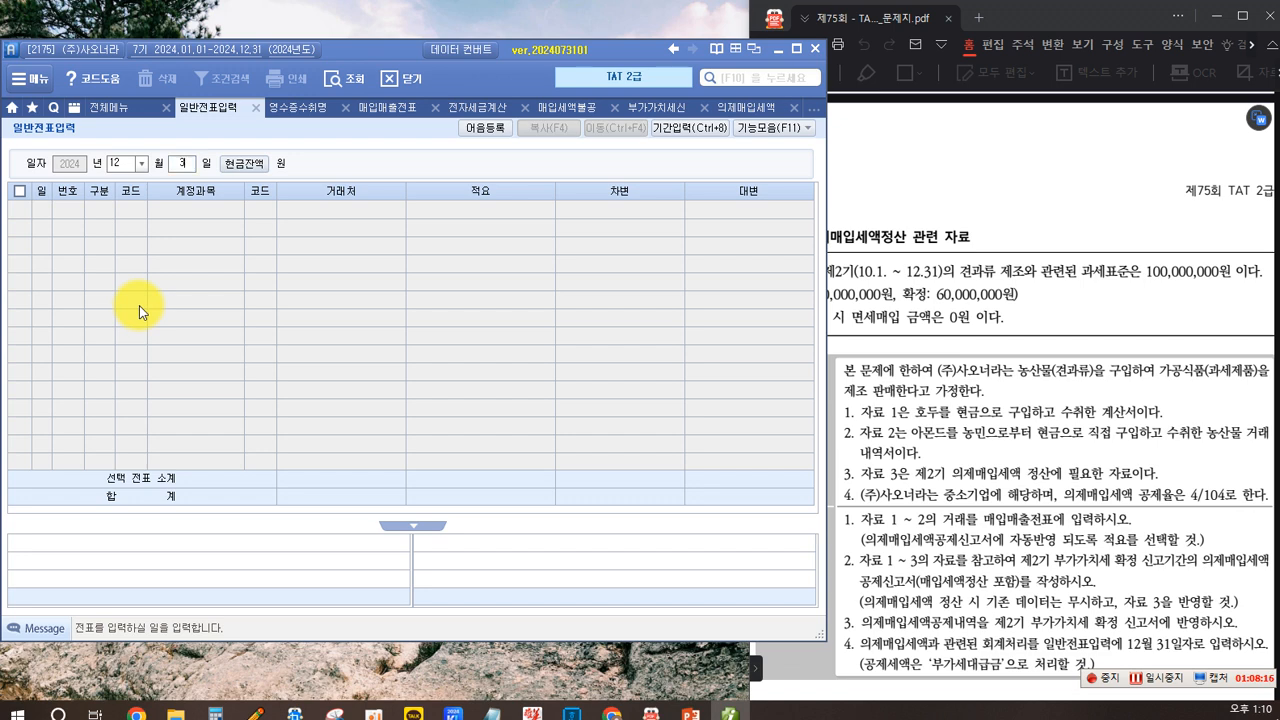
key("Return")
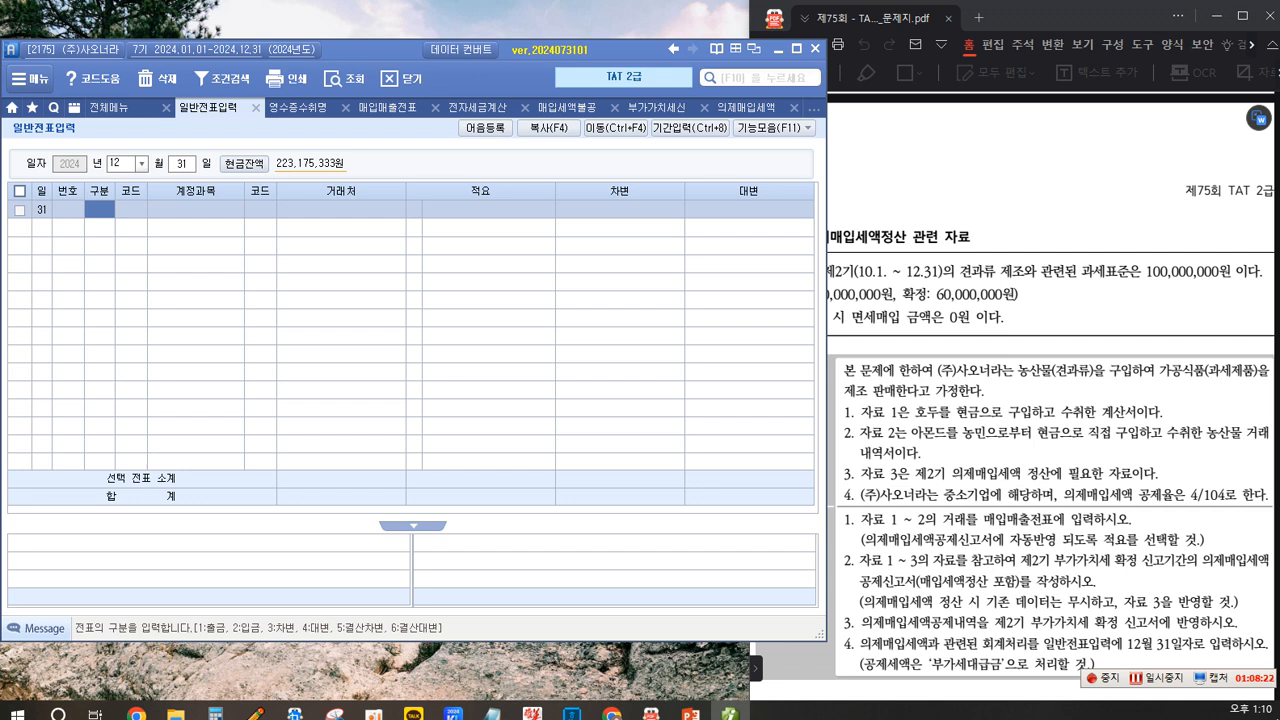
- Enter a debit line to account 135 부가세대급금 for 55,769
type("3")
key("Return")
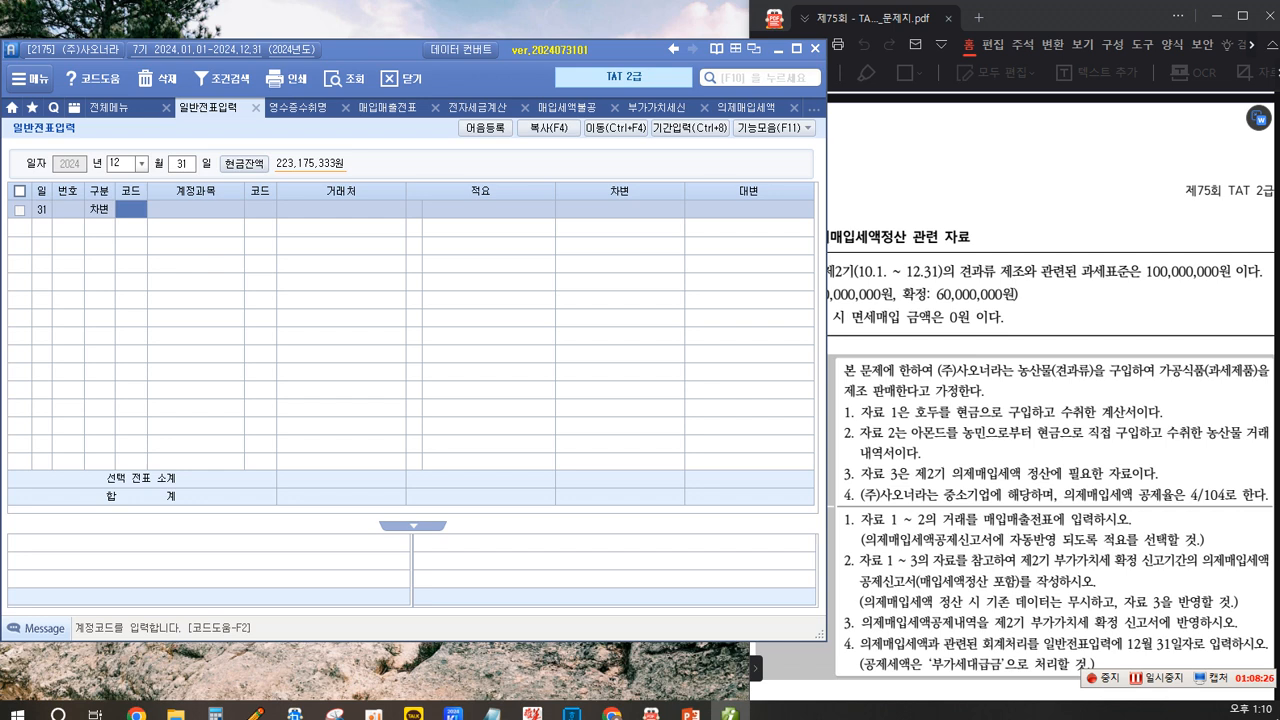
key("F2")
type("부가세대")
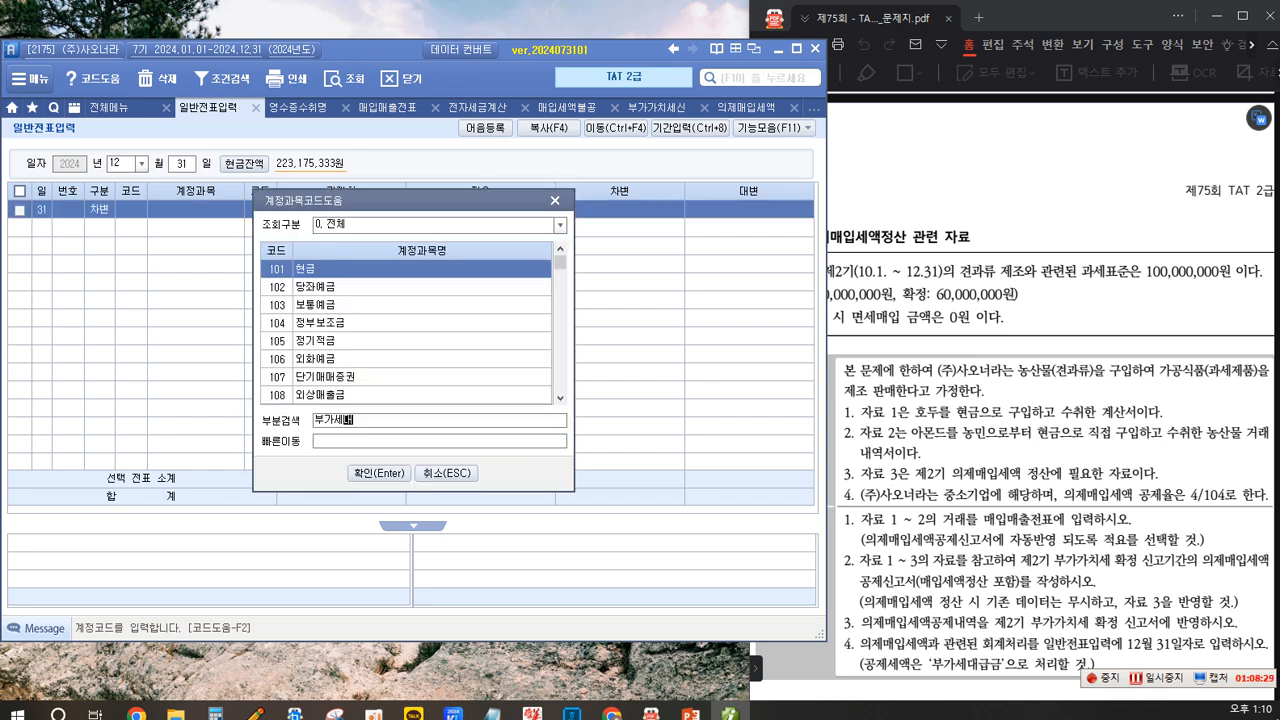
key("Return")
key("Return")
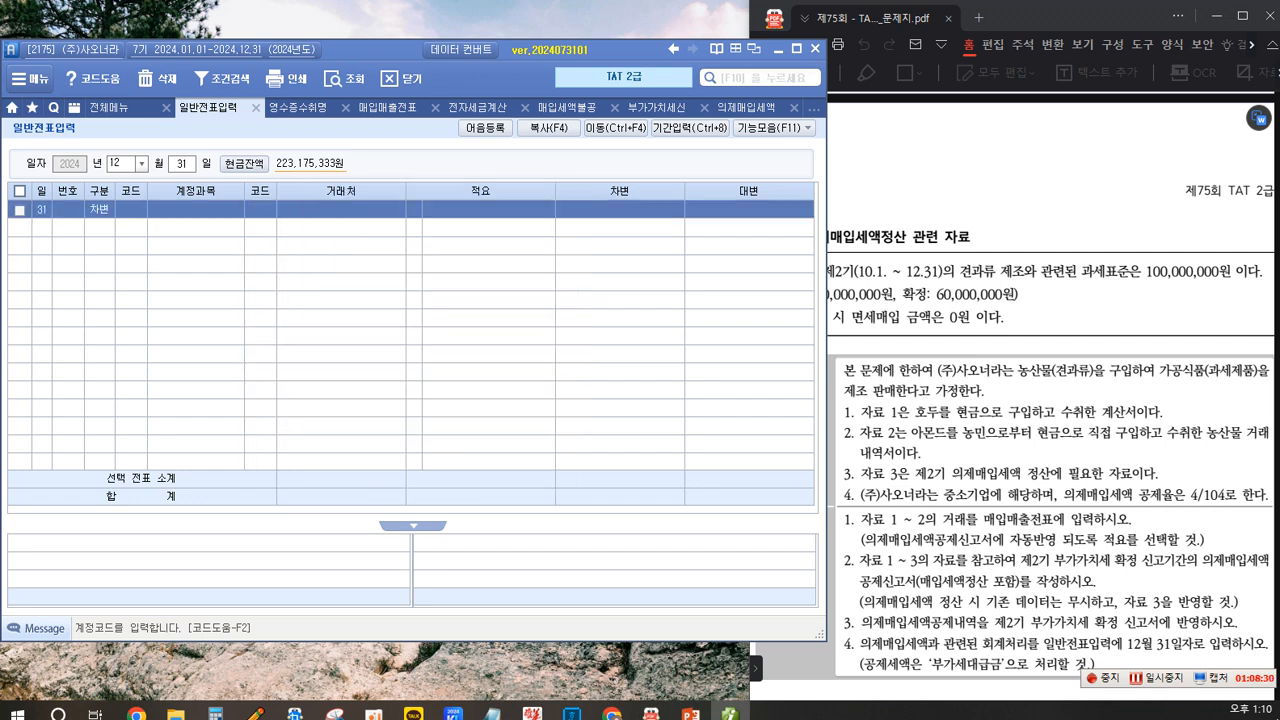
key("Return")
key("Return")
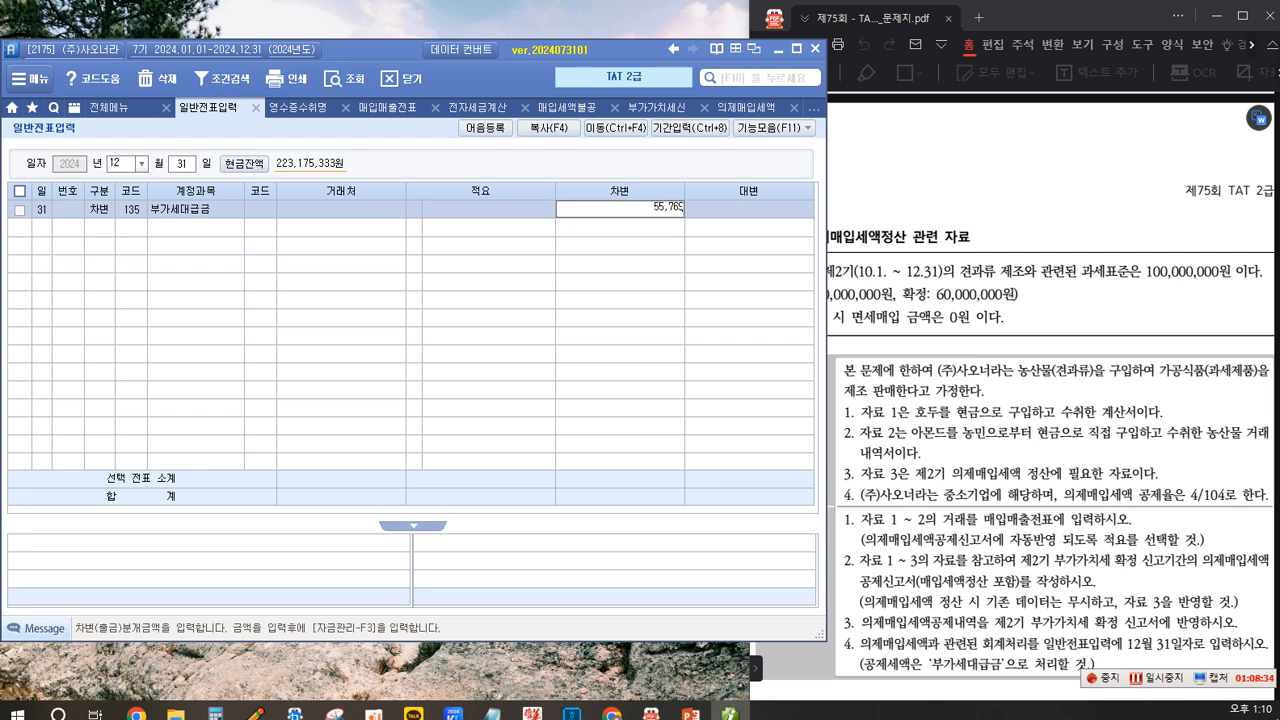
type("55769")
key("Return")
- Enter the matching credit line to account 153 원재료 for 55,769
type("4")
key("Return")
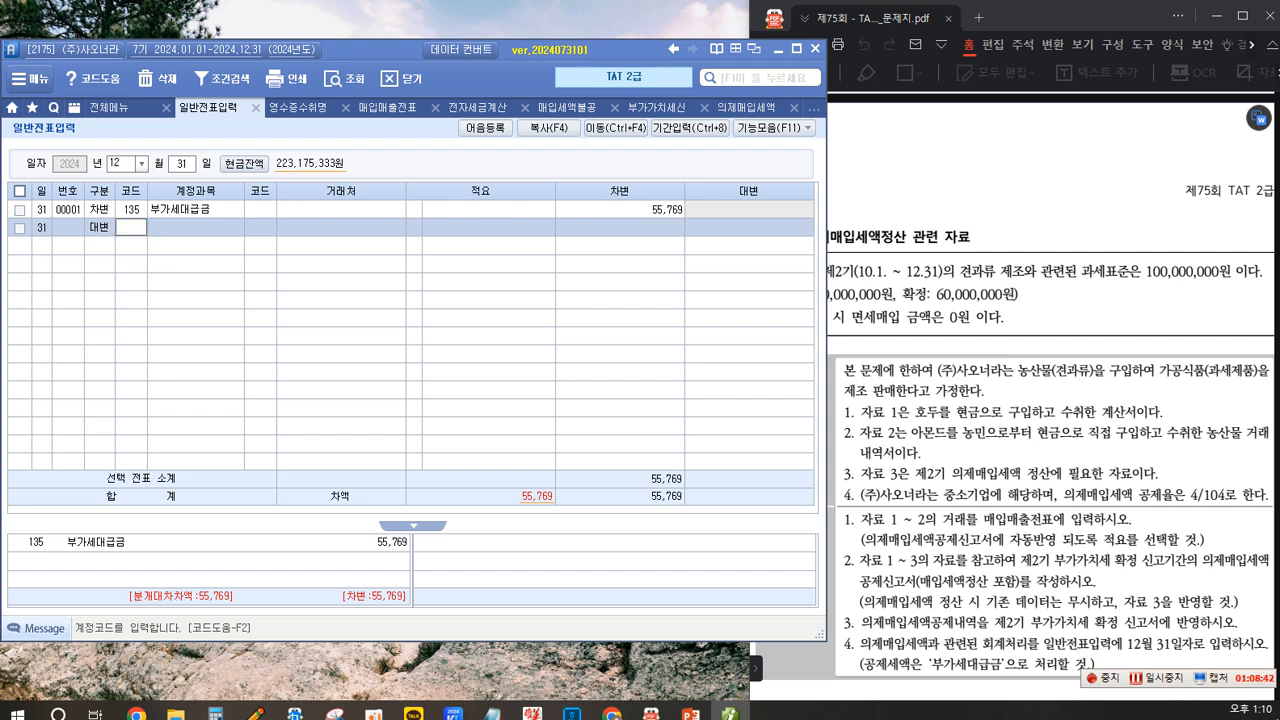
type("135")
key("Return")
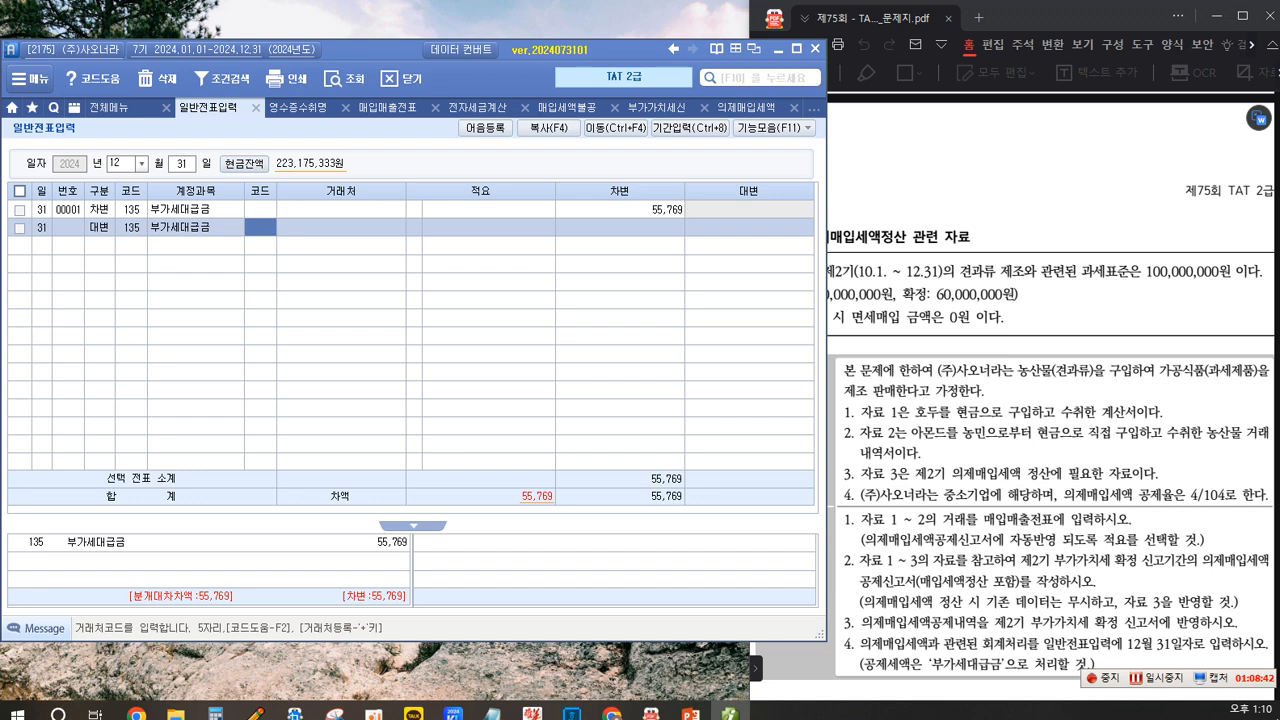
left_click(128, 227)
key("F2")
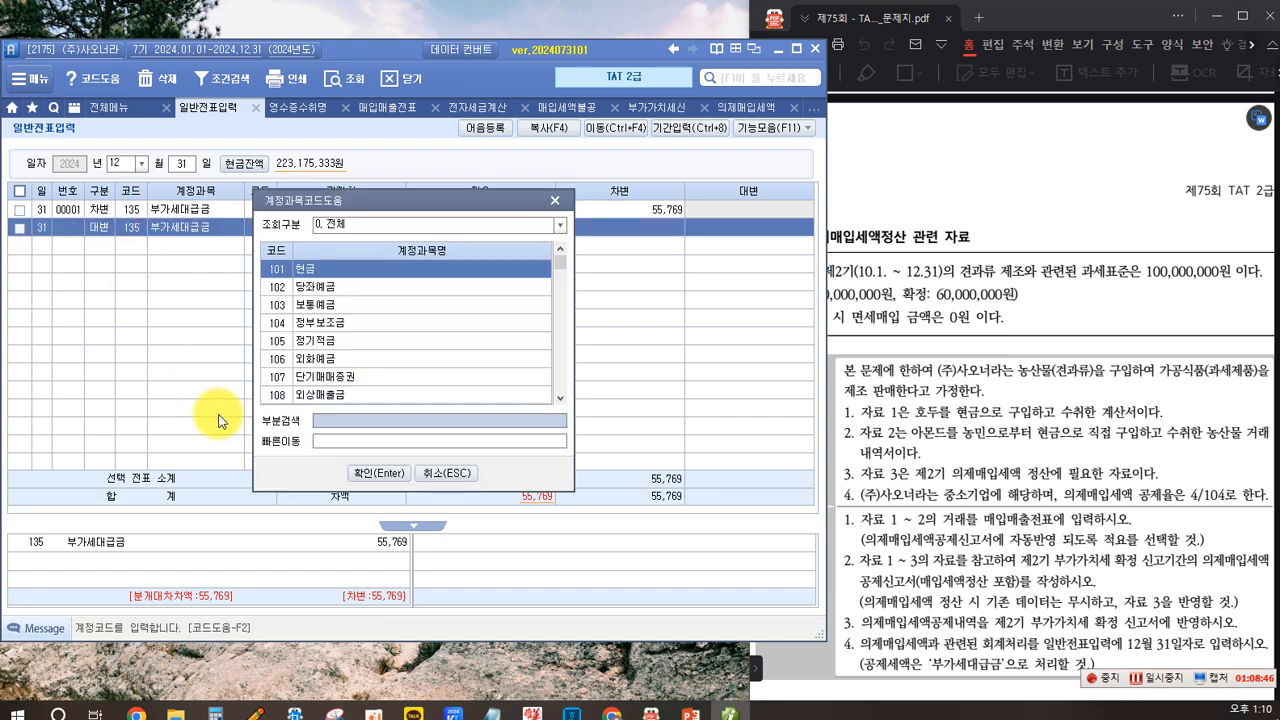
type("원재")
key("Return")
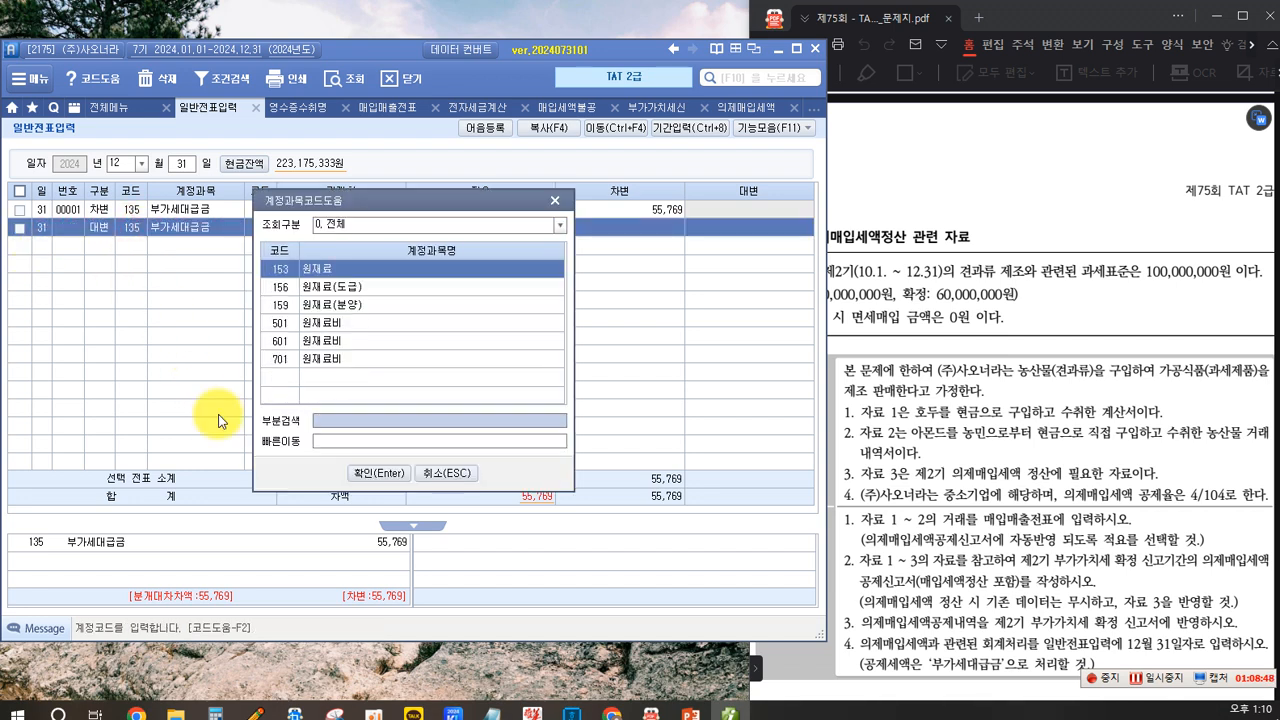
key("Return")
key("Return")
key("Return")
key("Return")
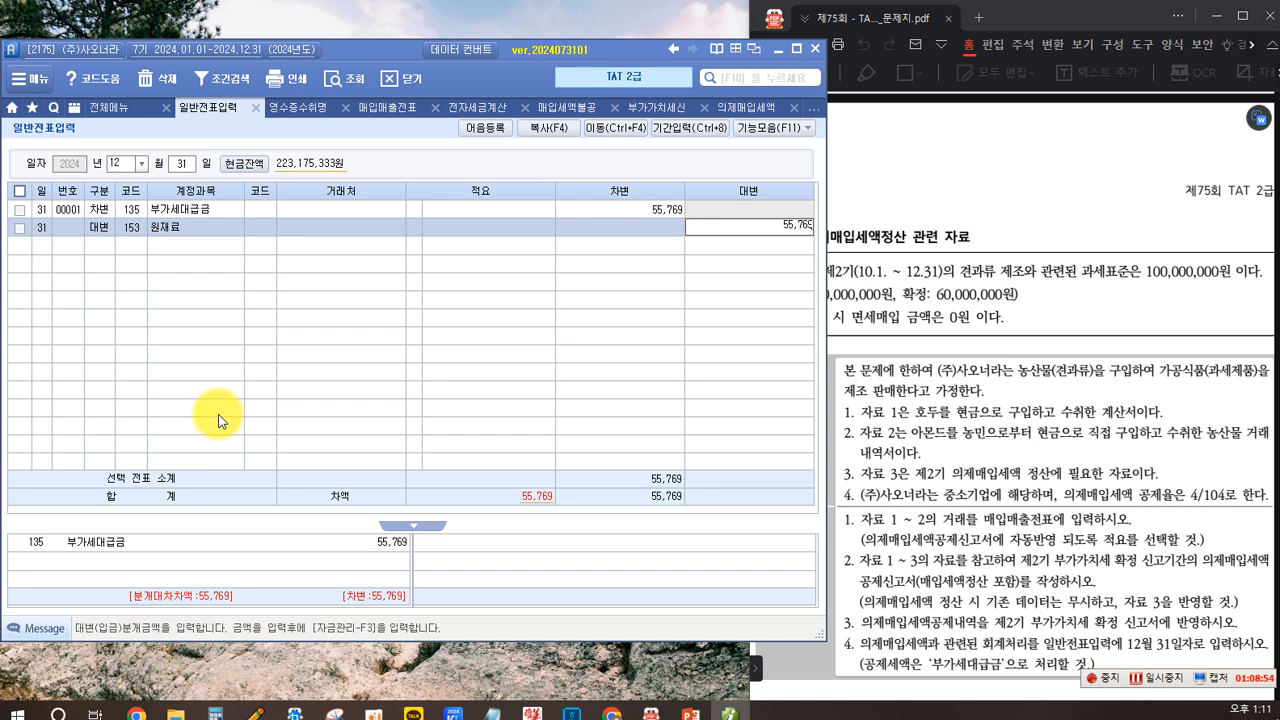
key("Return")
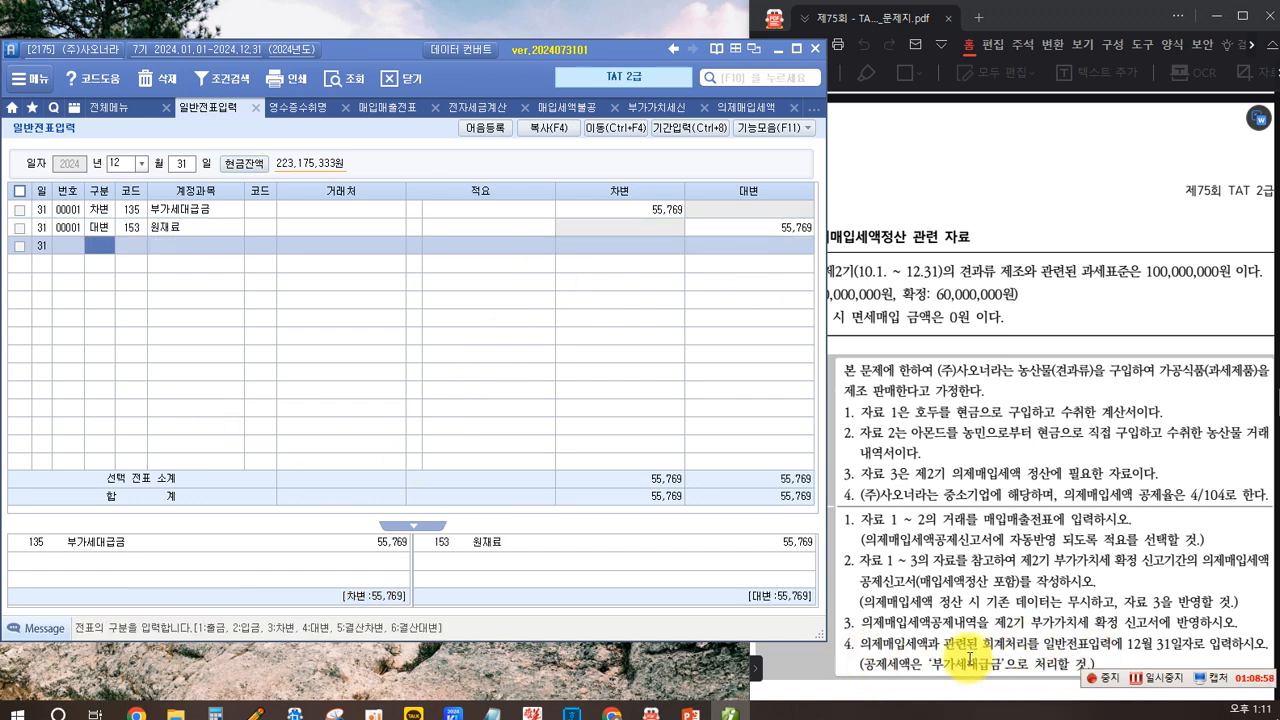
- Examine the memo options for the raw-material credit line and leave the entry
left_click(506, 279)
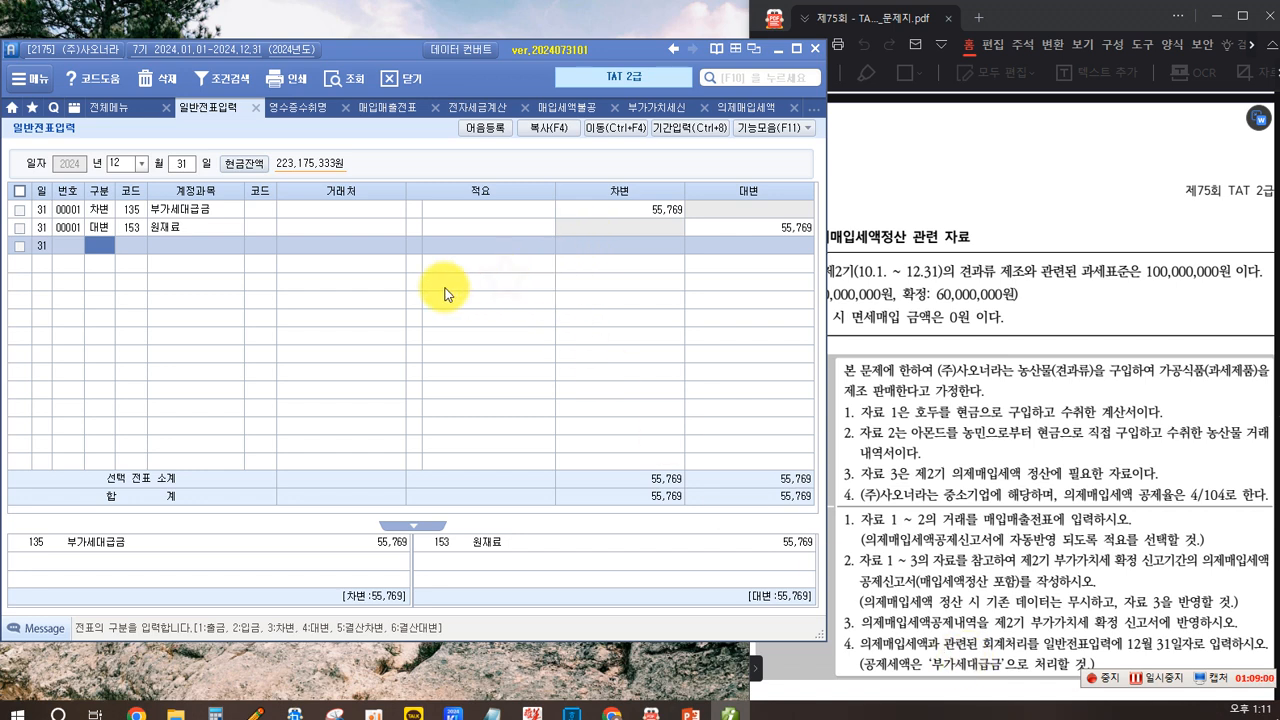
left_click(368, 227)
left_click(285, 322)
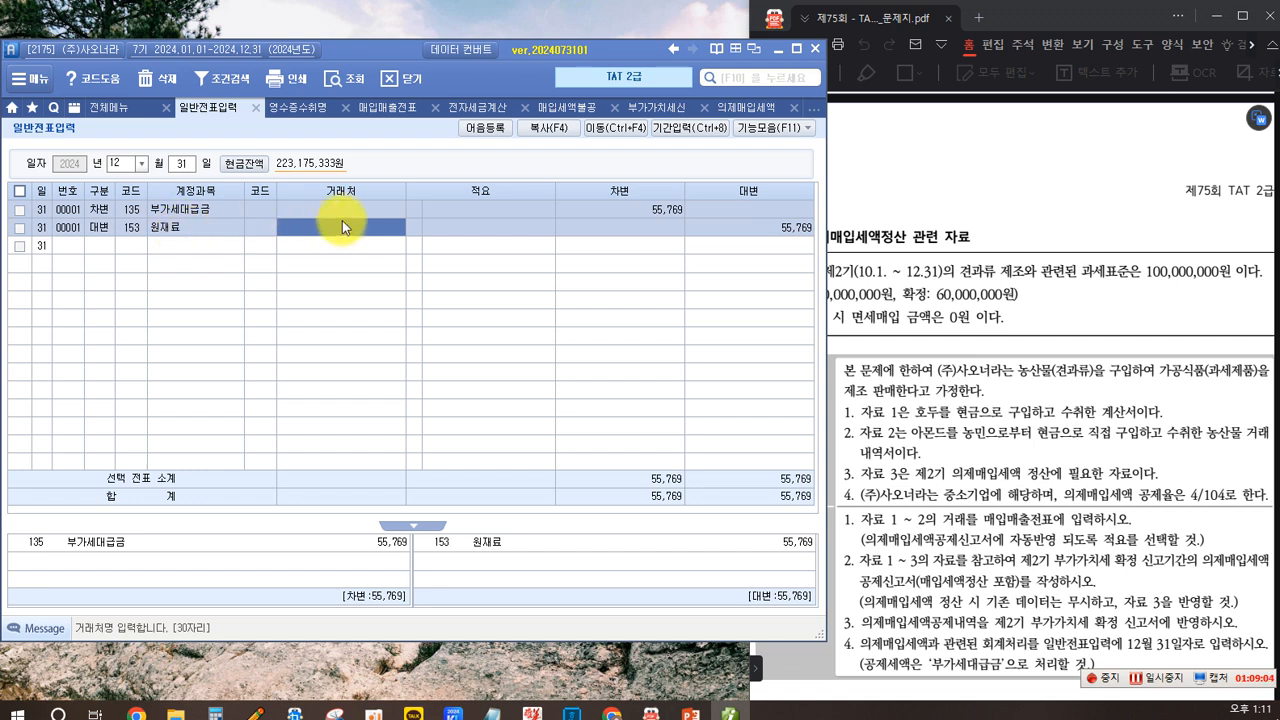
left_click(408, 230)
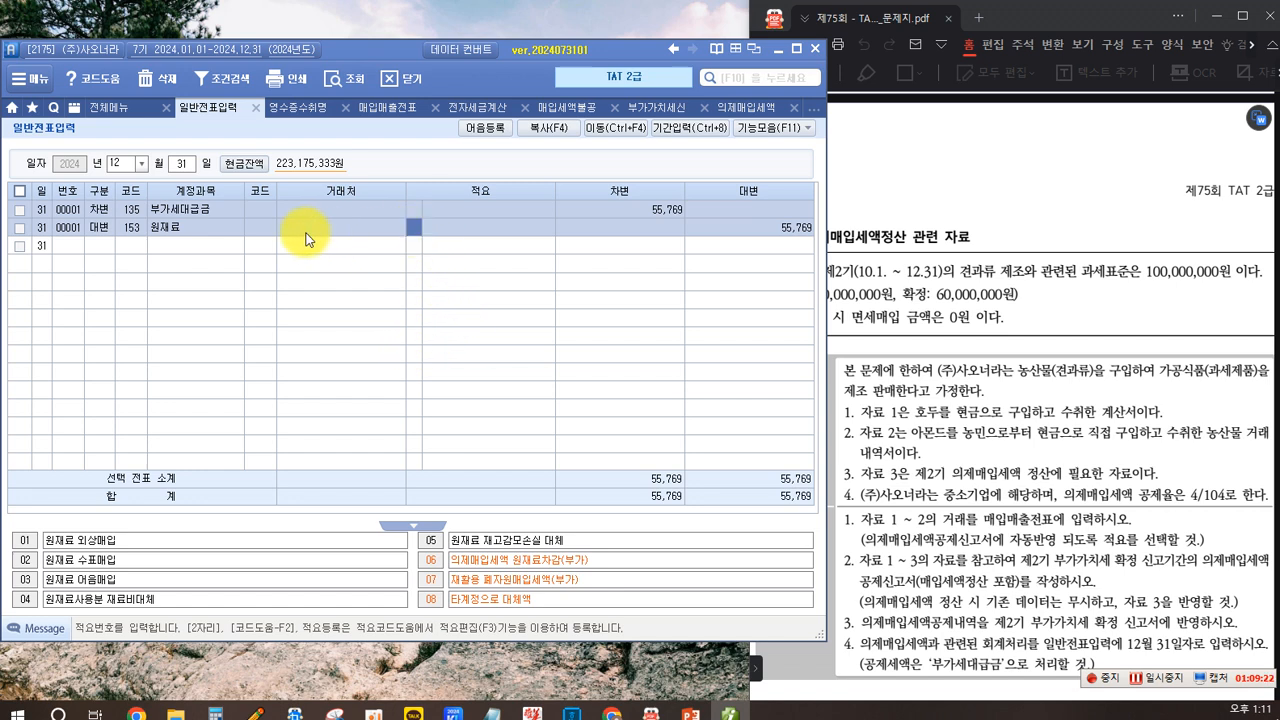
left_click(259, 229)
left_click(412, 228)
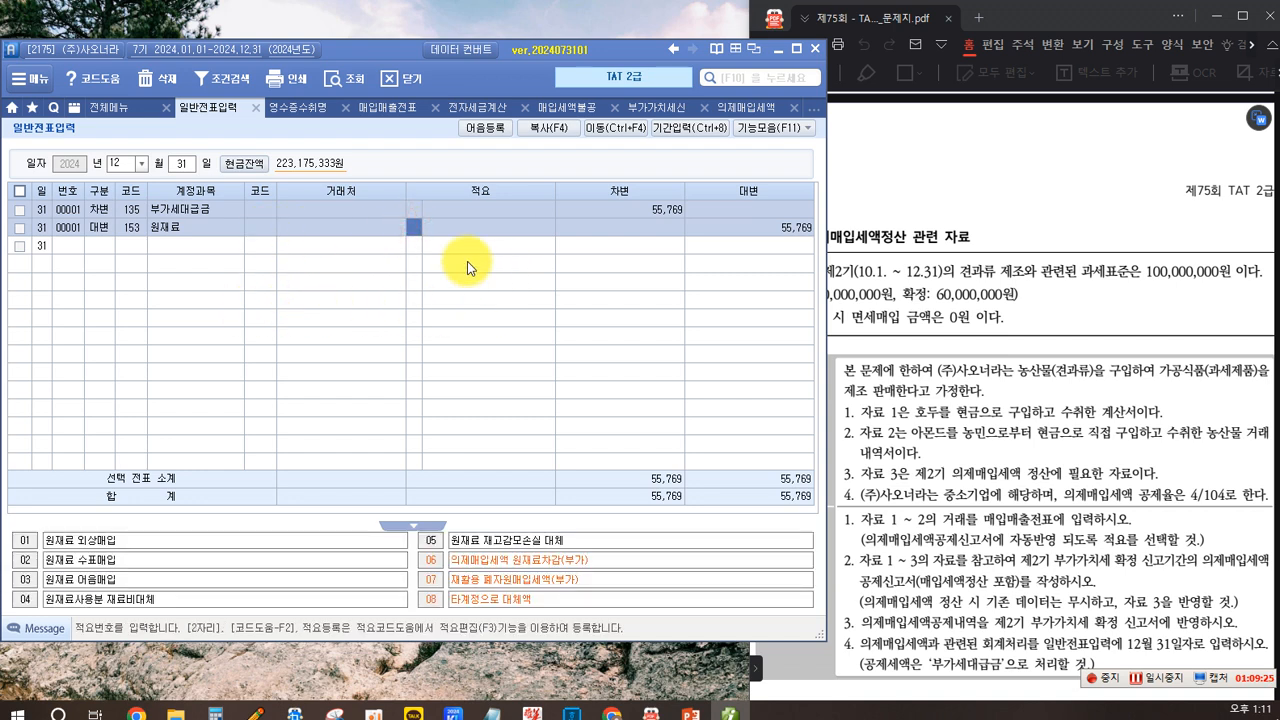
left_click(455, 247)
left_click(446, 228)
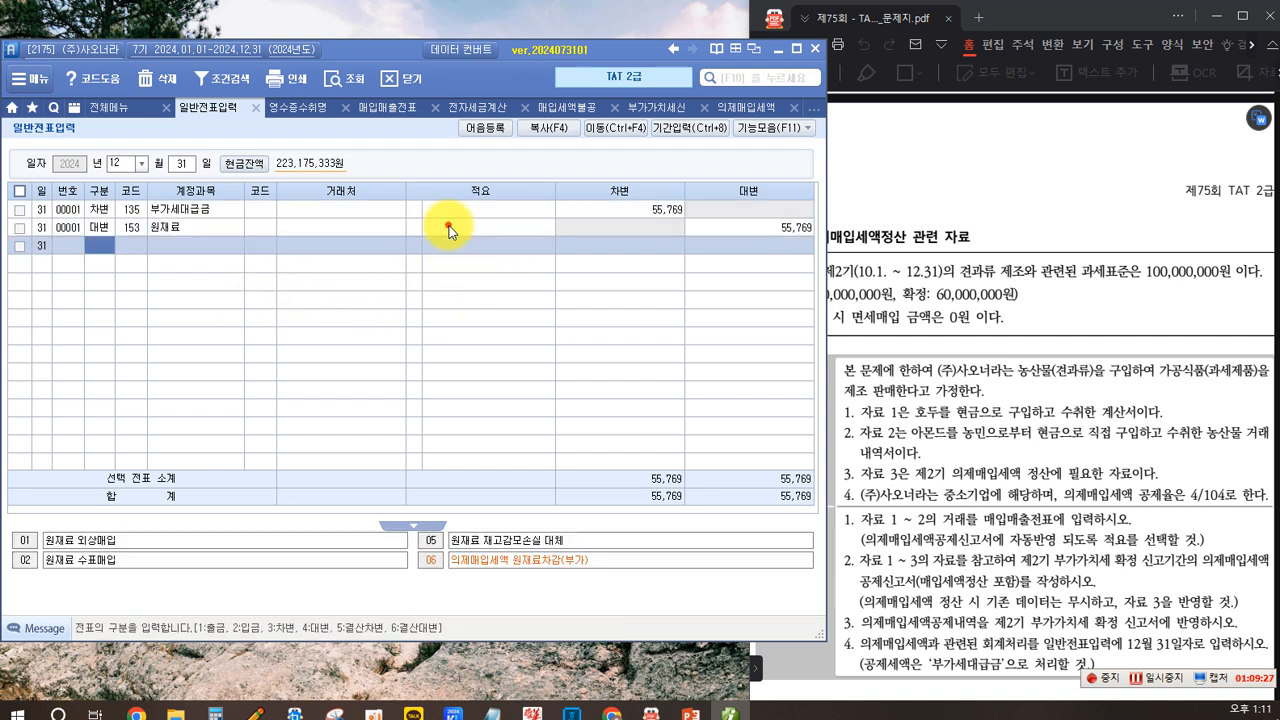
left_click(595, 233)
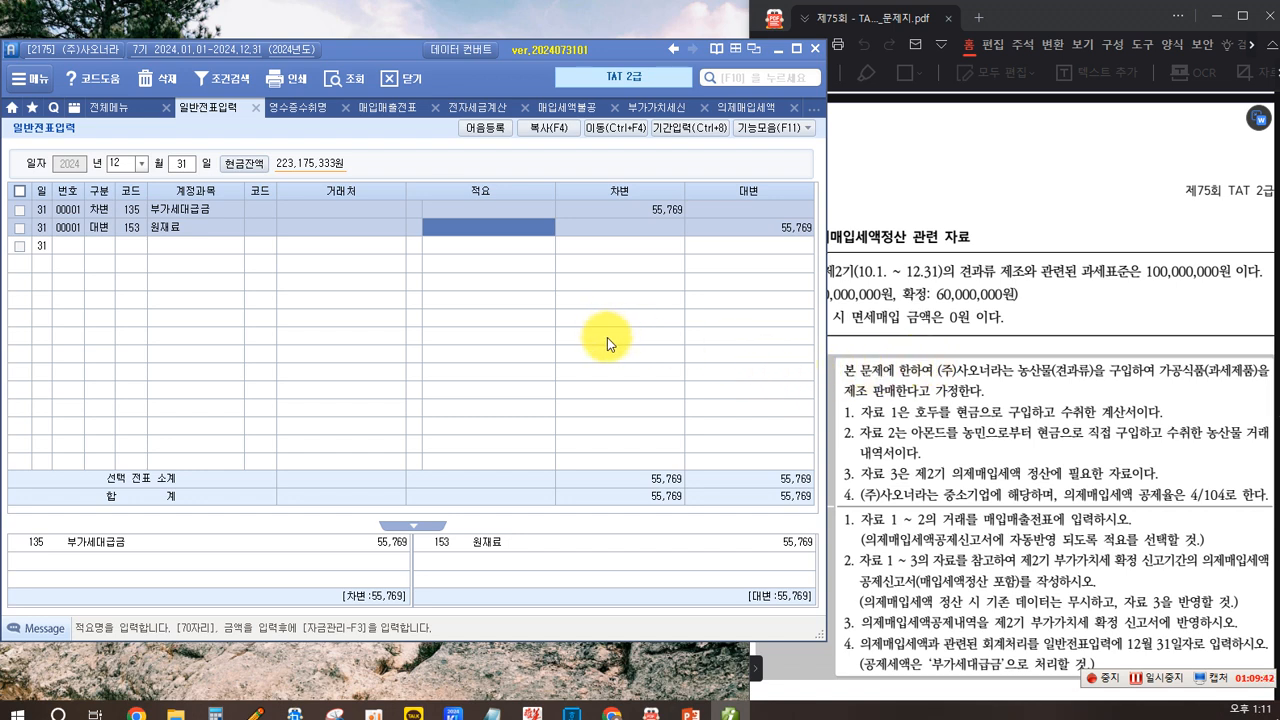
key("Escape")
- Scroll through the problem PDF to read the evaluation questions
left_click(968, 368)
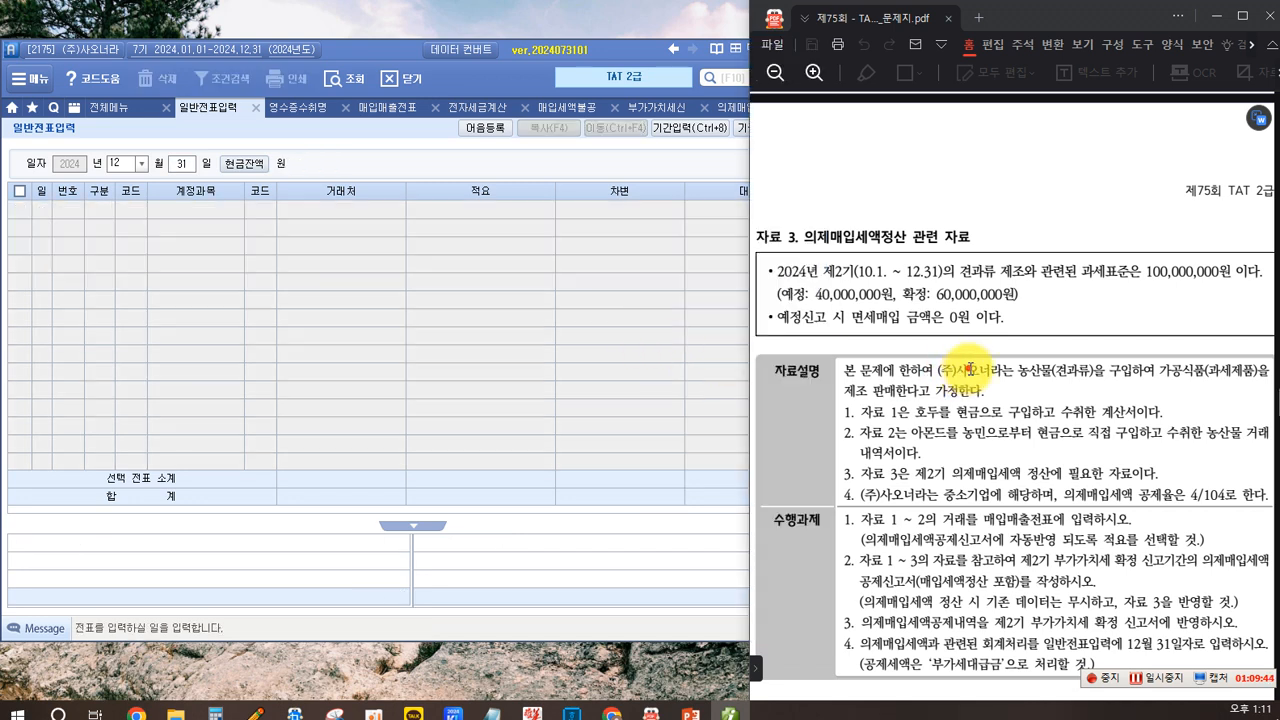
scroll(914, 354, "down", 3)
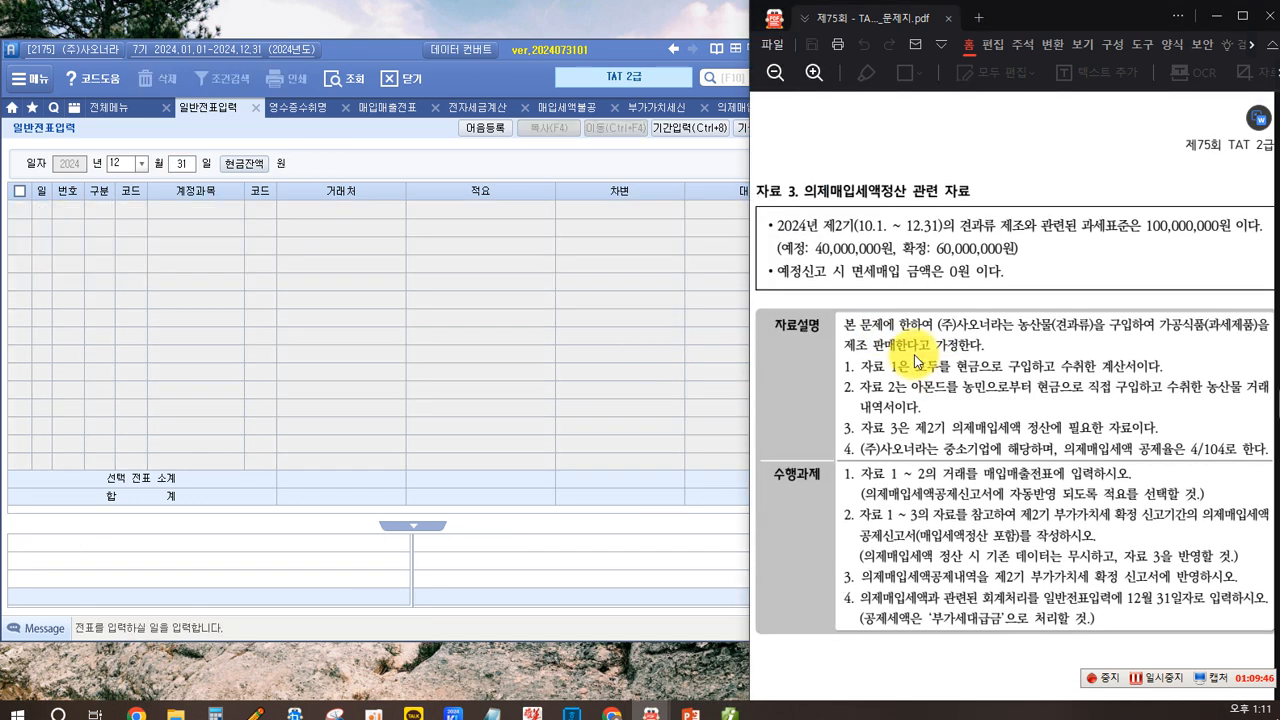
scroll(916, 360, "up", 1)
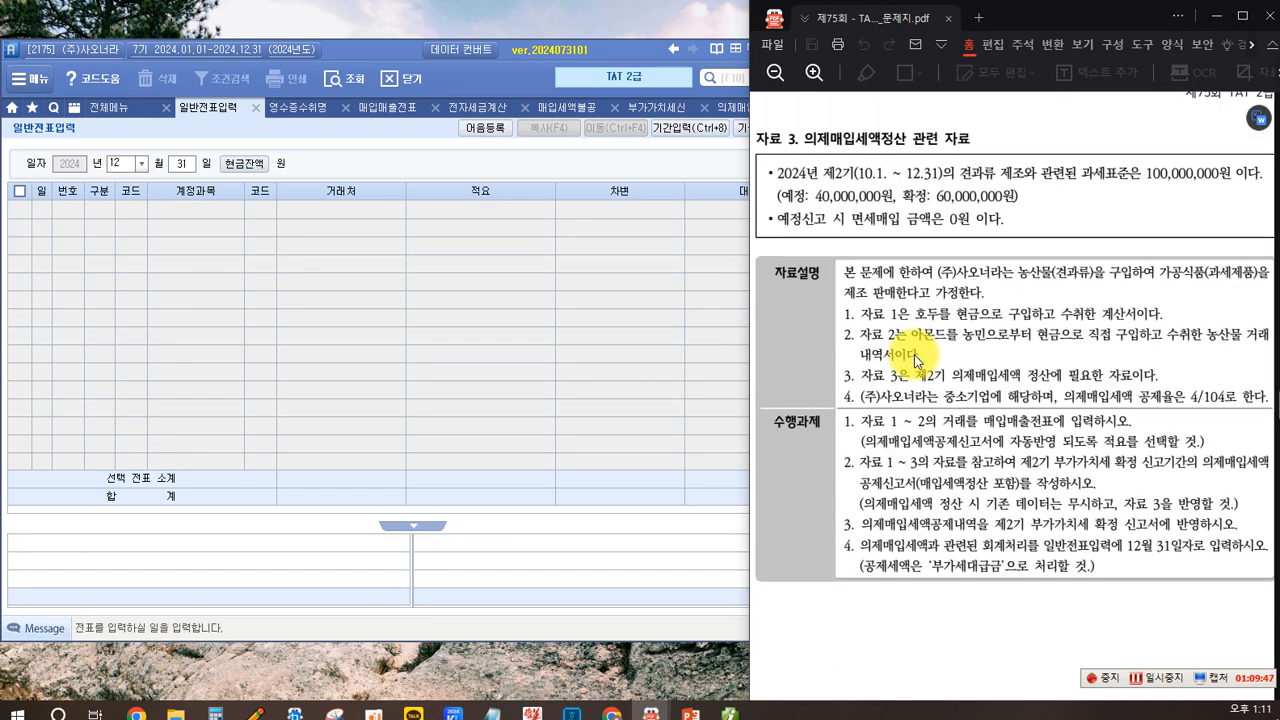
scroll(914, 354, "down", 10)
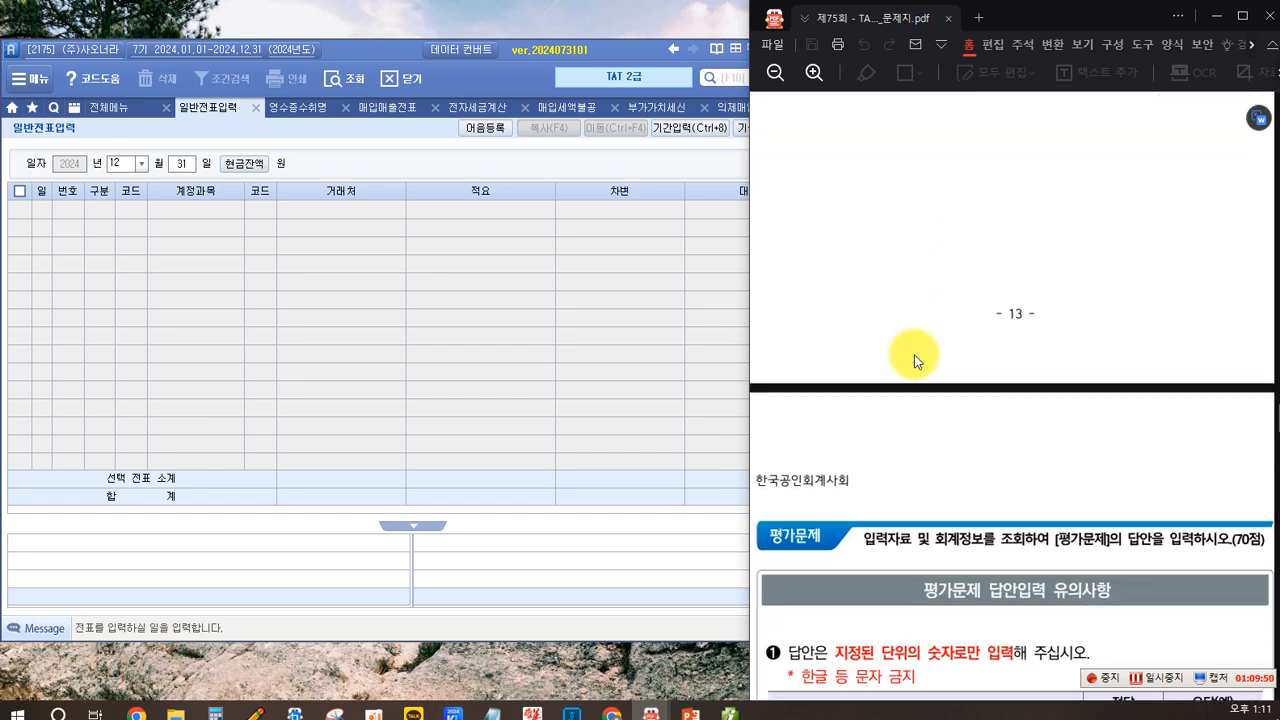
scroll(914, 354, "down", 3)
scroll(914, 354, "down", 9)
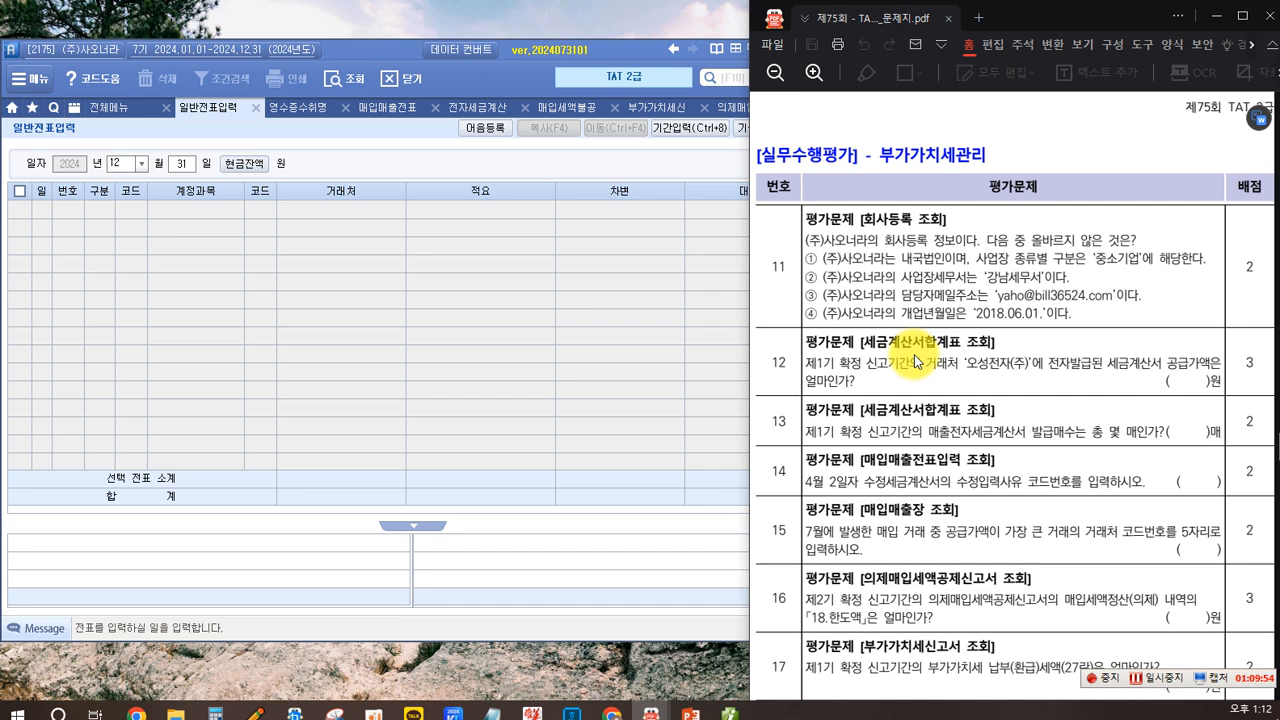
scroll(914, 354, "down", 1)
left_click(491, 263)
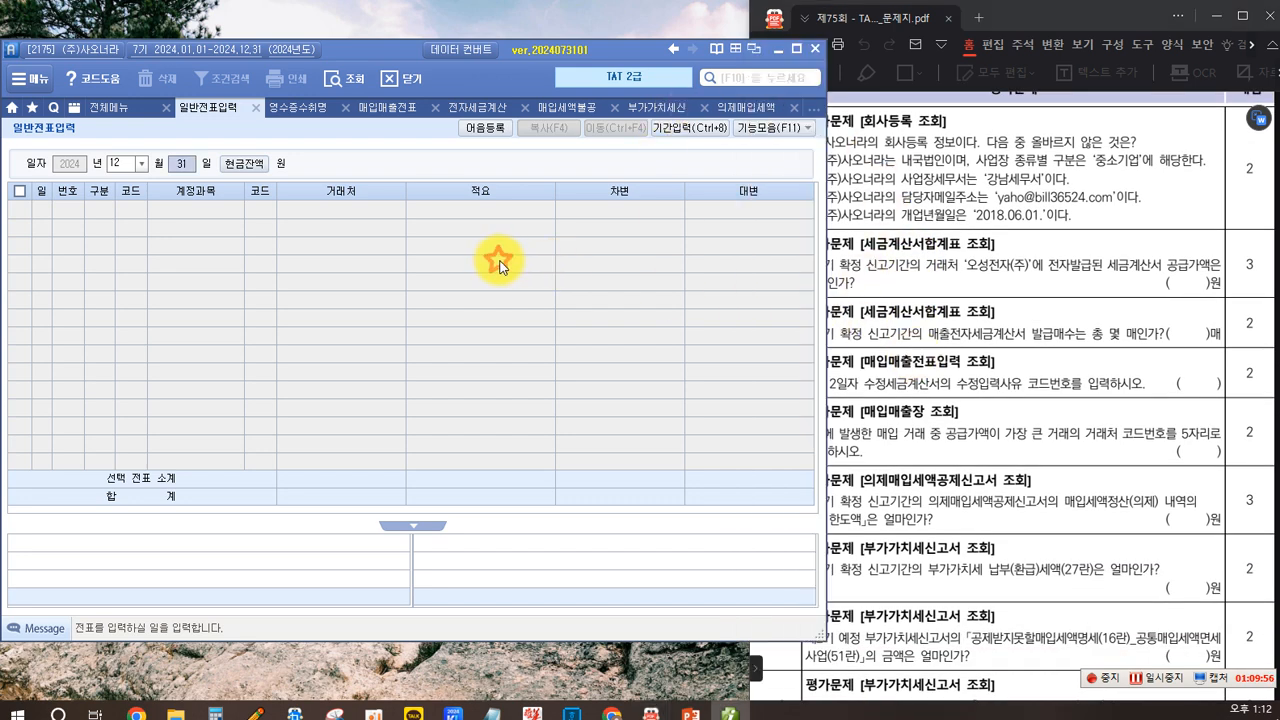
- Open the company registration record for (주)사오너라 to check the details asked in question 11
left_click_drag(1037, 24, 1126, 17)
left_click(556, 267)
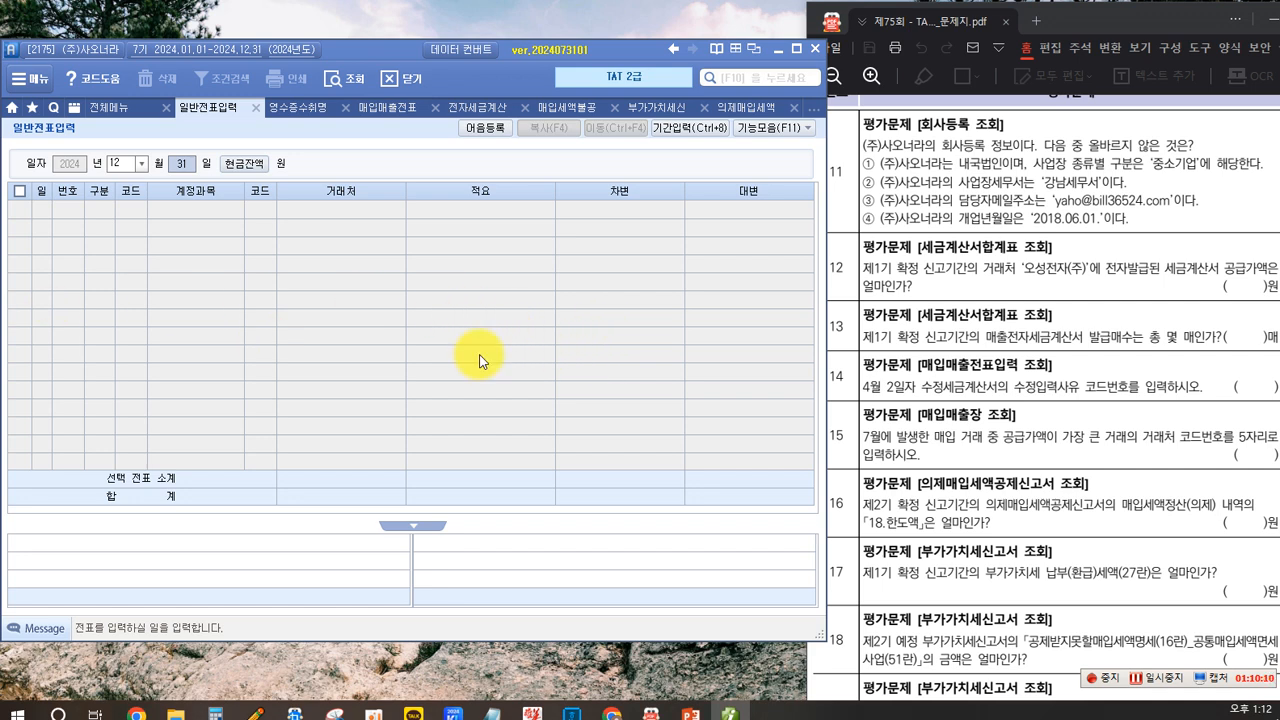
left_click(838, 200)
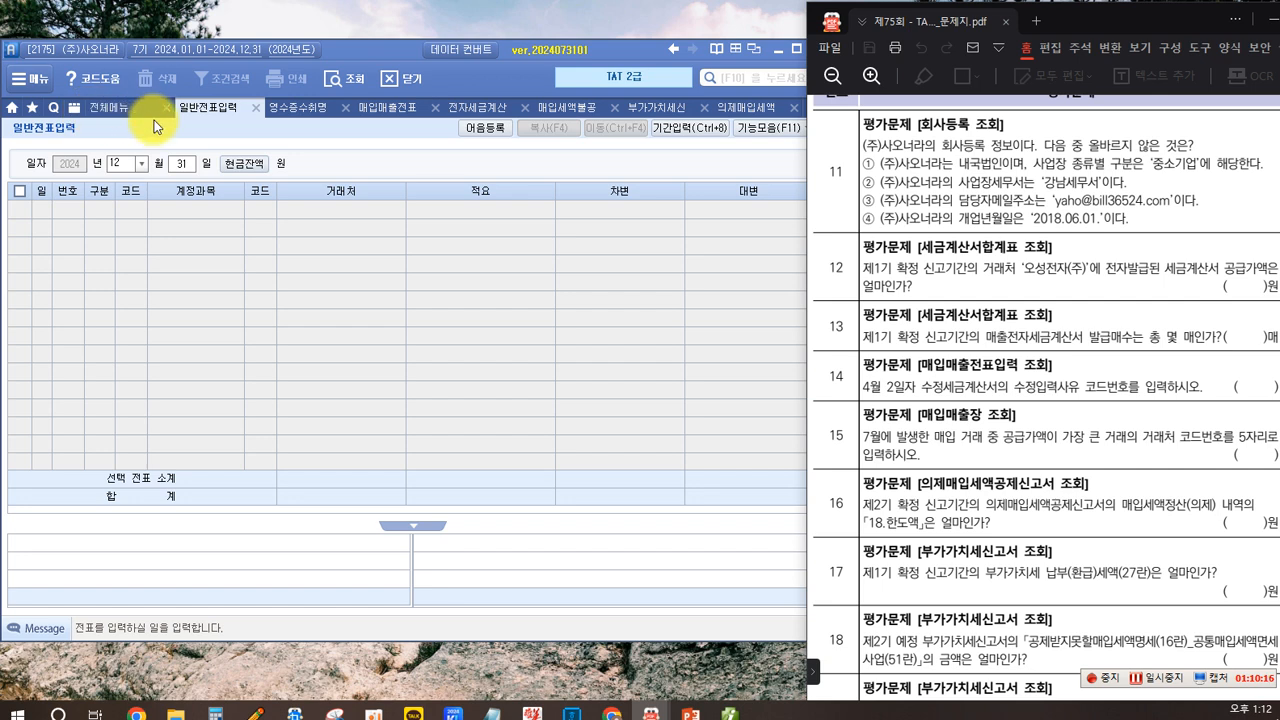
left_click(102, 108)
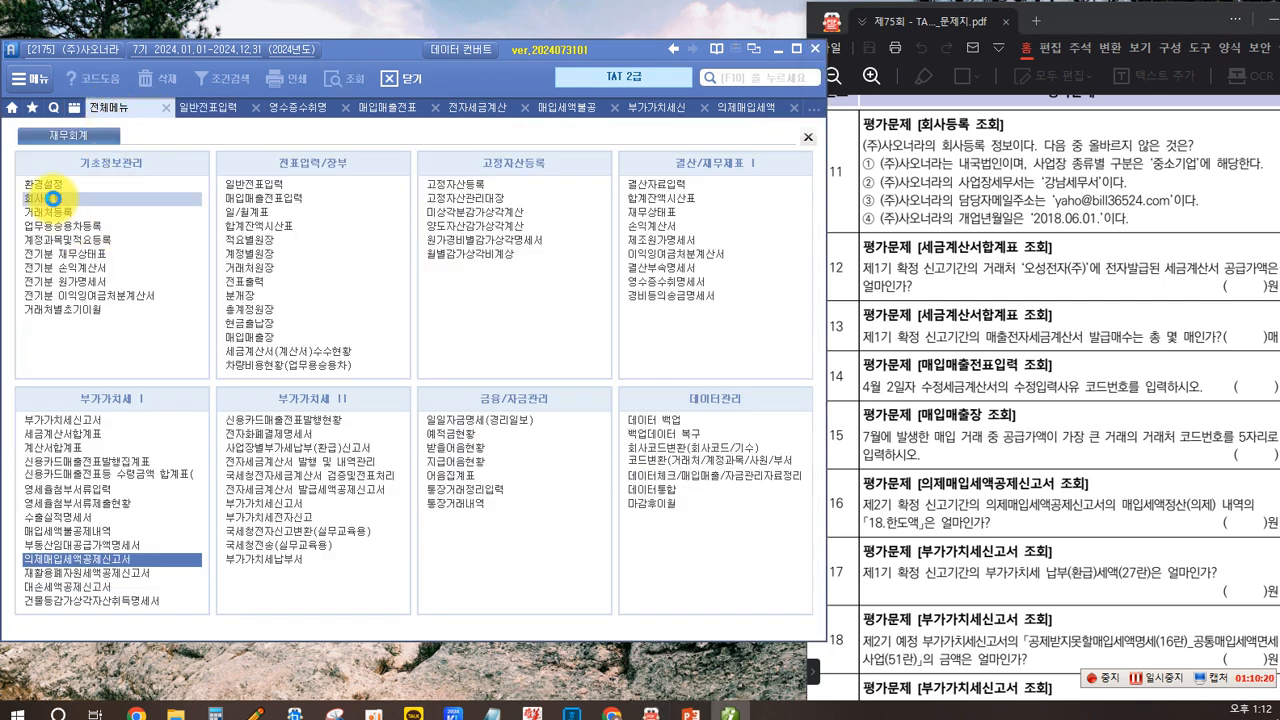
left_click(52, 198)
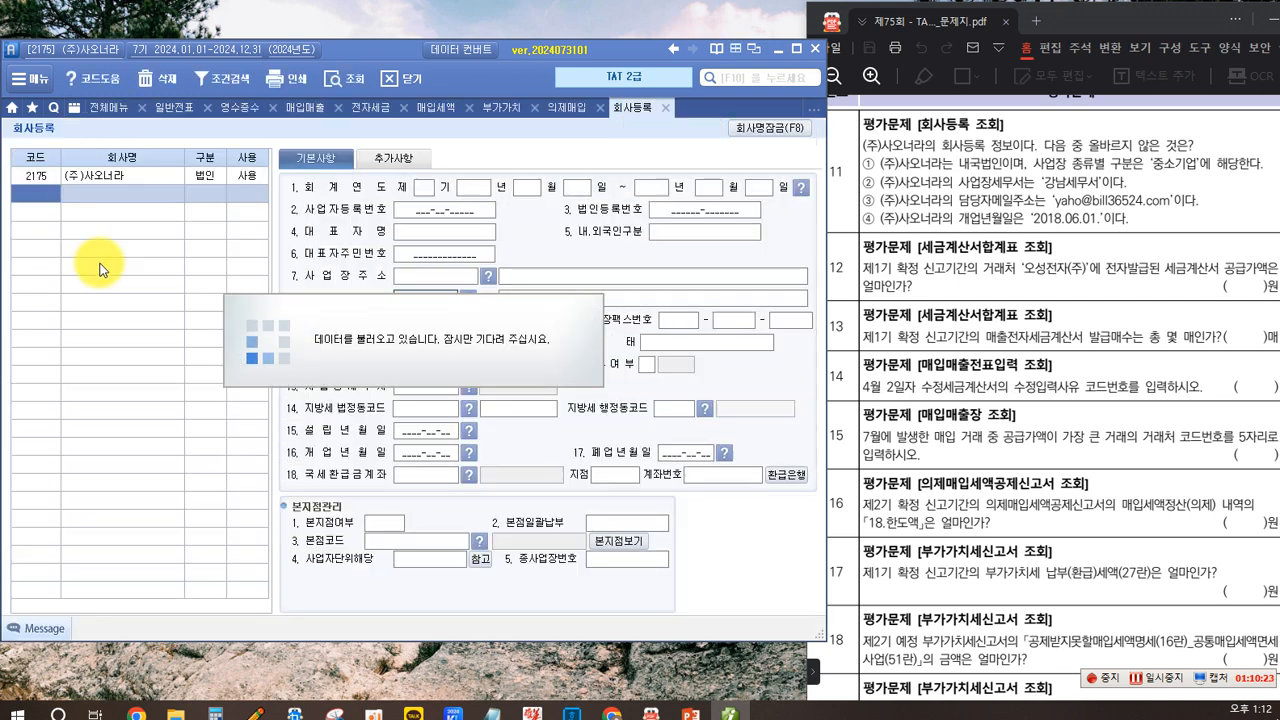
left_click(111, 178)
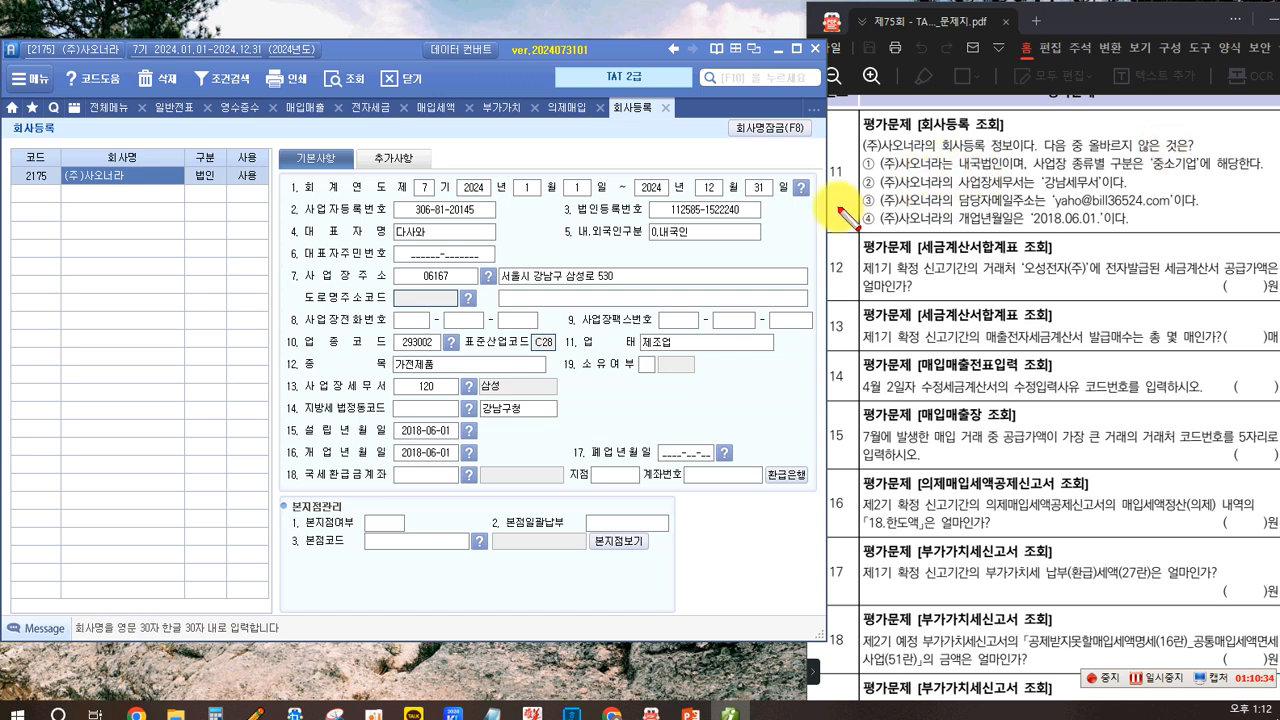
- Compare the company's corporation type and business size on both registration tabs with question 11's statements
mouse_move(954, 155)
left_mouse_down()
mouse_move(968, 174)
mouse_move(1008, 175)
left_mouse_up()
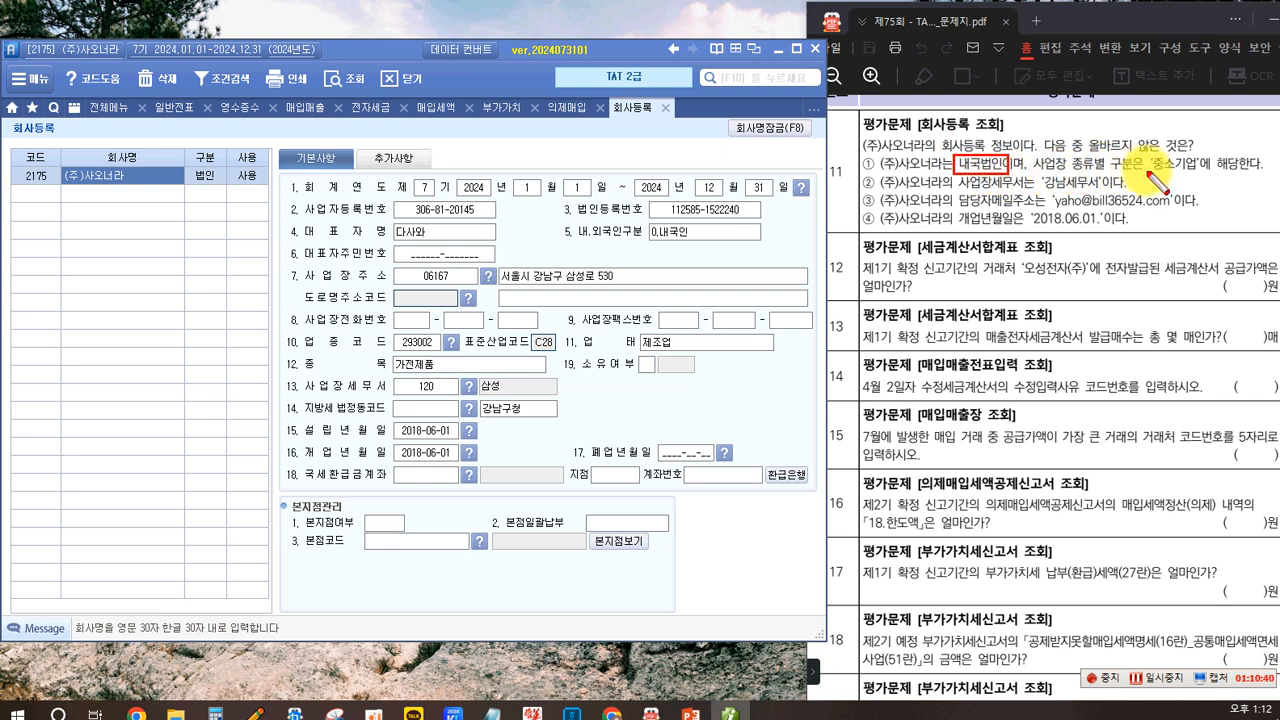
left_click_drag(1148, 152, 1196, 177)
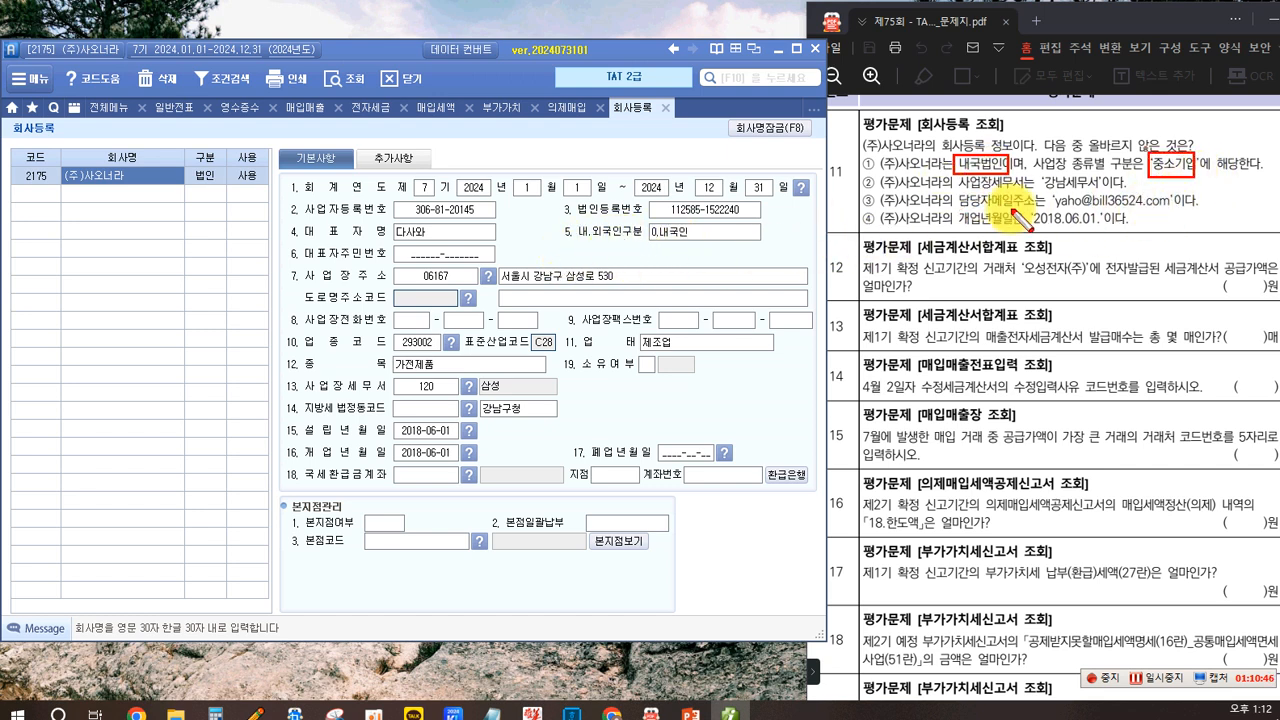
left_click(392, 160)
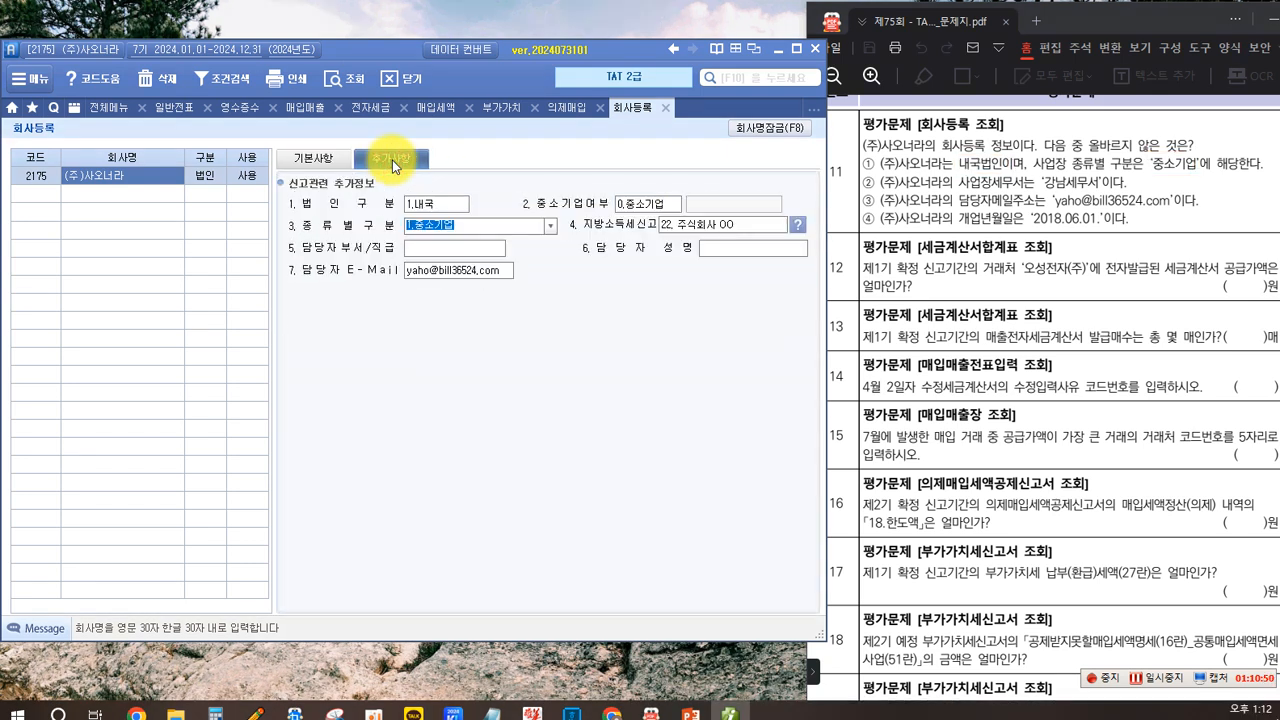
left_click(469, 228)
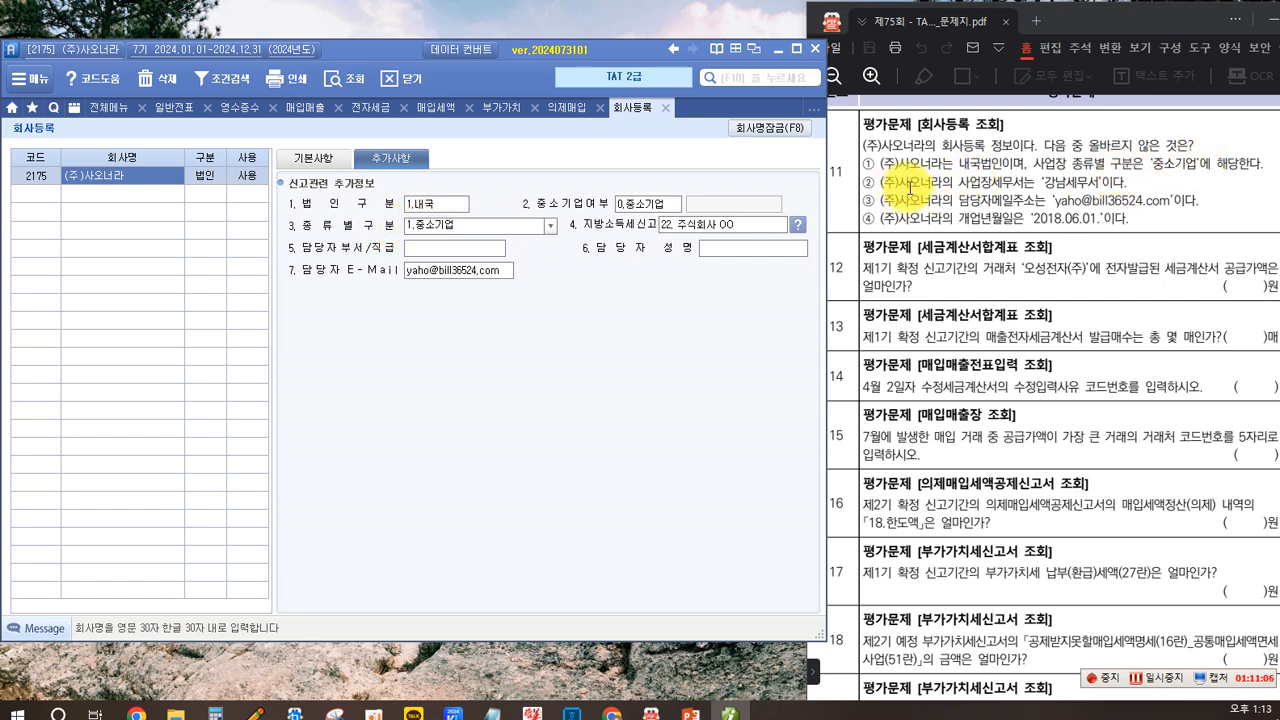
left_click(318, 160)
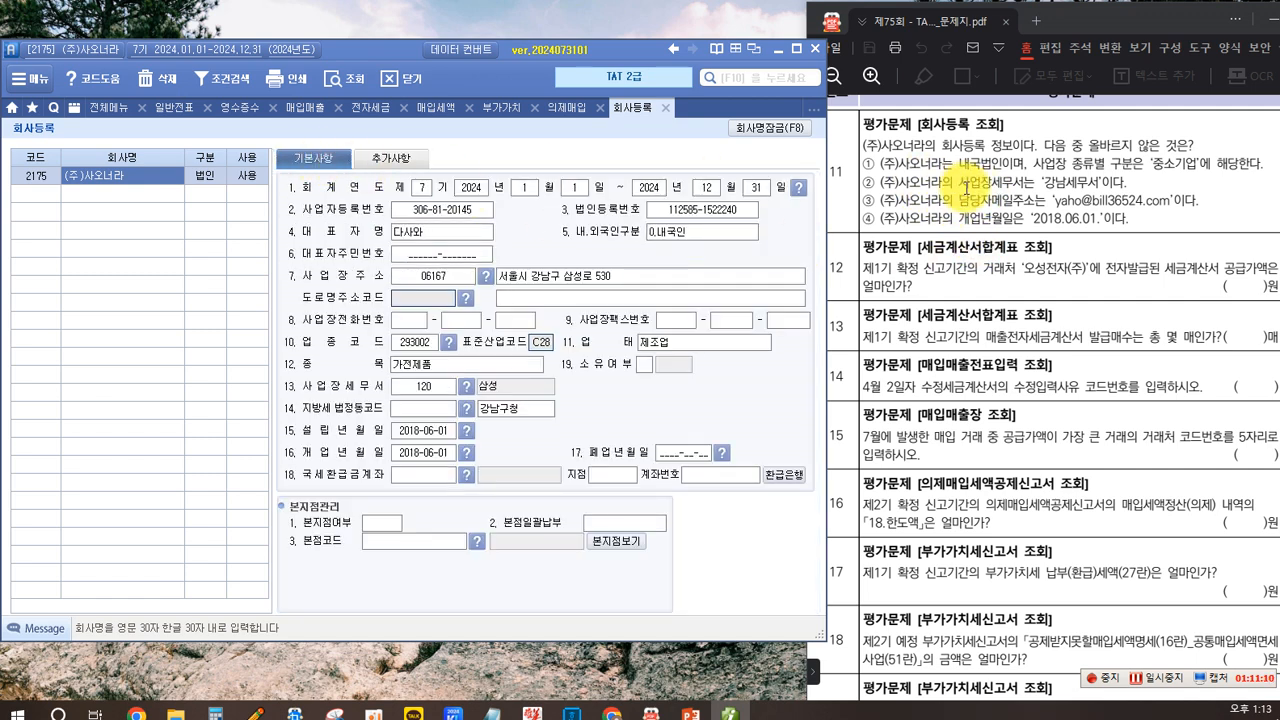
- Check the registered tax office, contact e-mail and opening date against the remaining statements of question 11
left_click(942, 192)
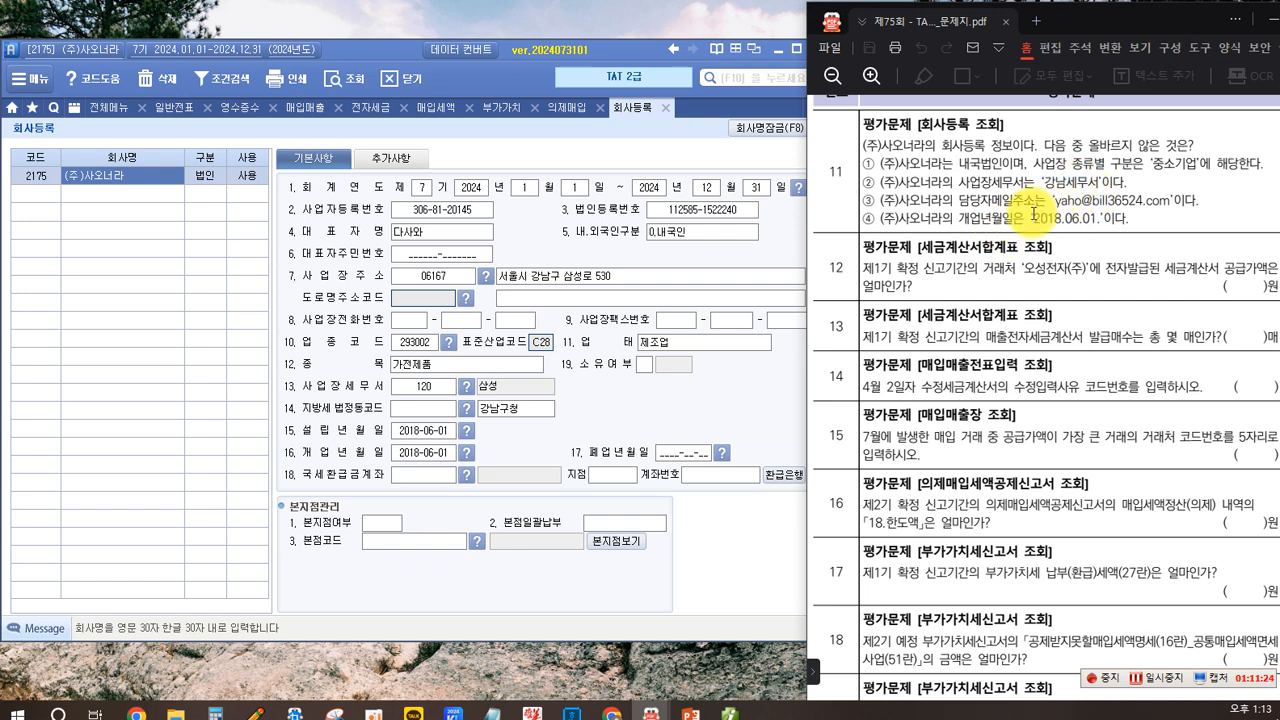
left_click_drag(858, 172, 1138, 190)
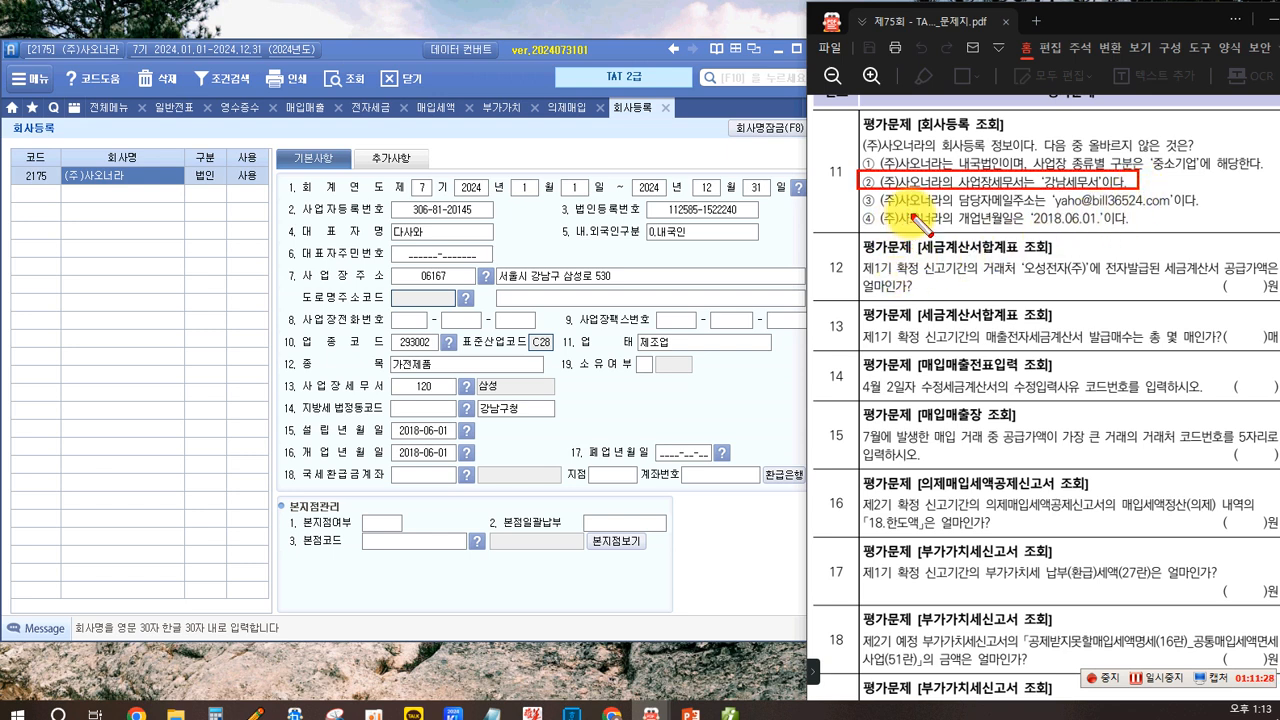
key("Escape")
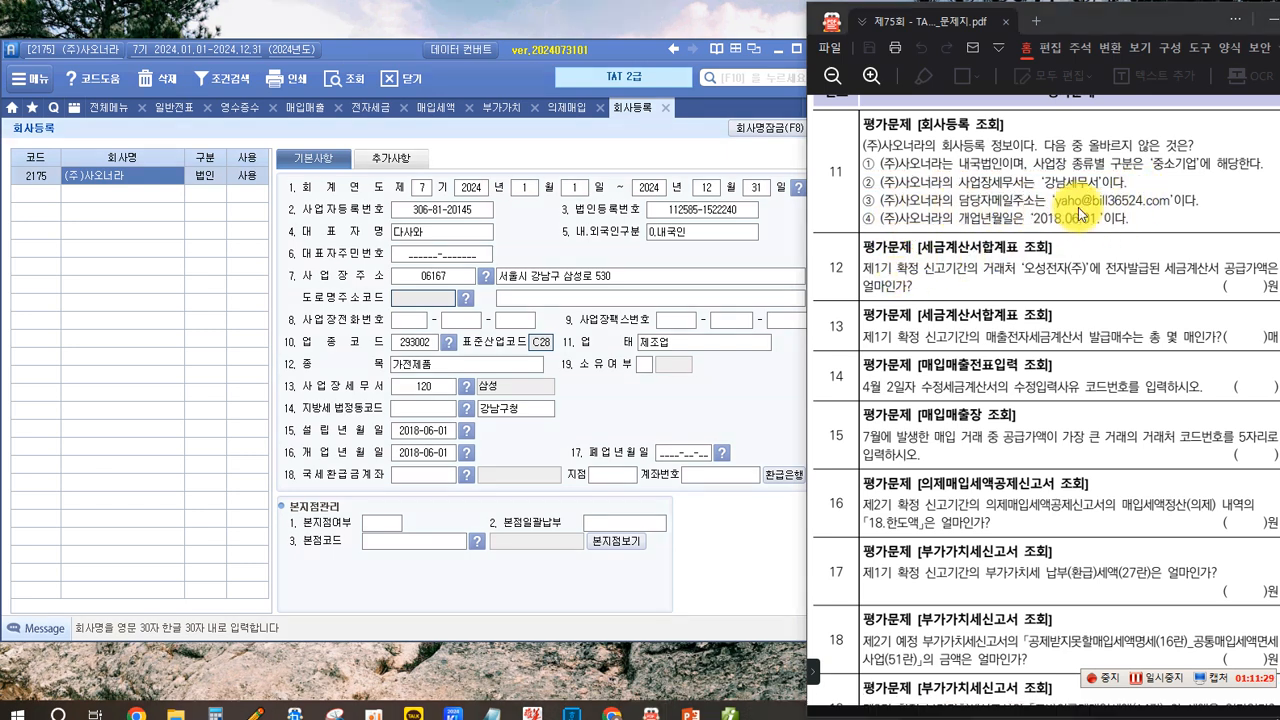
left_click(392, 158)
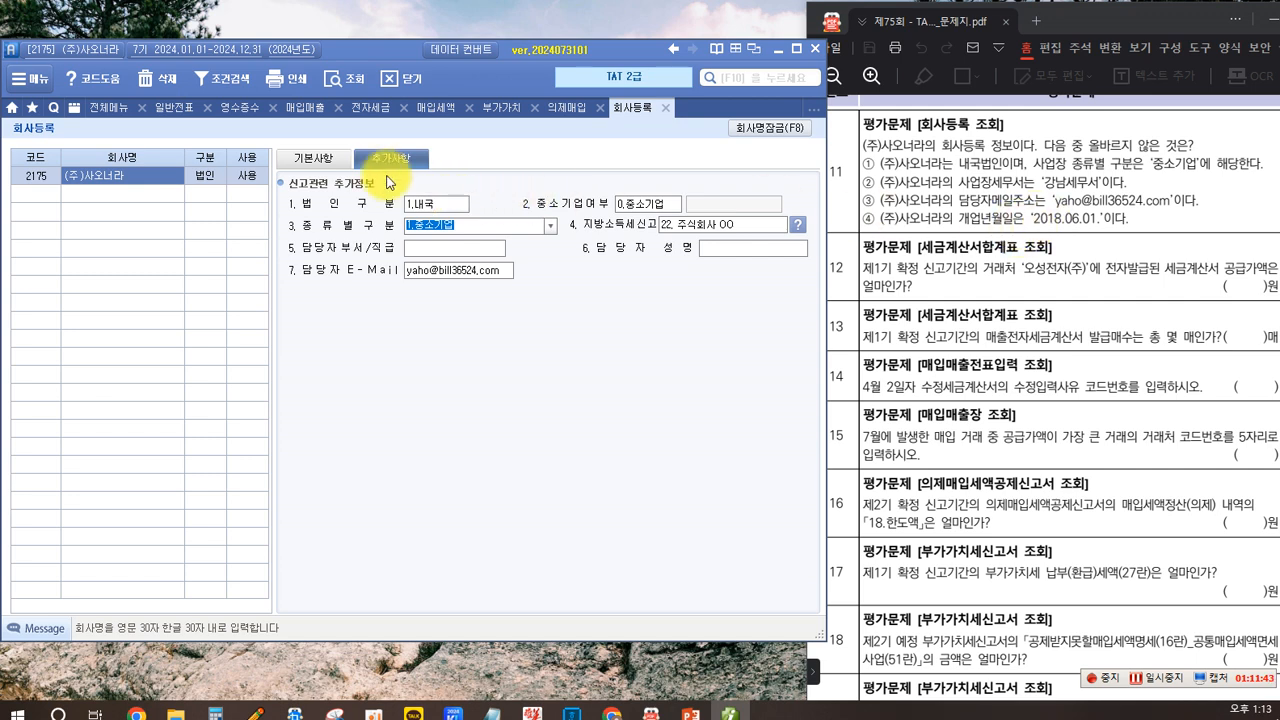
left_click(307, 160)
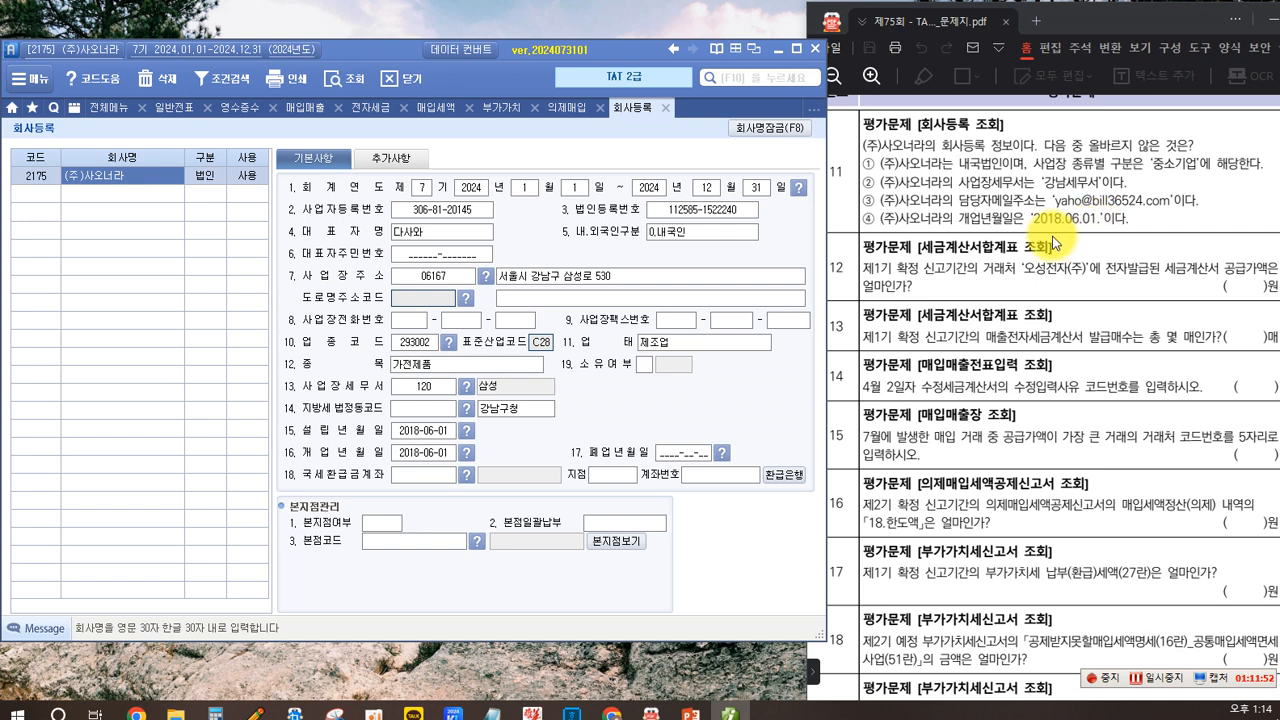
left_click(877, 183)
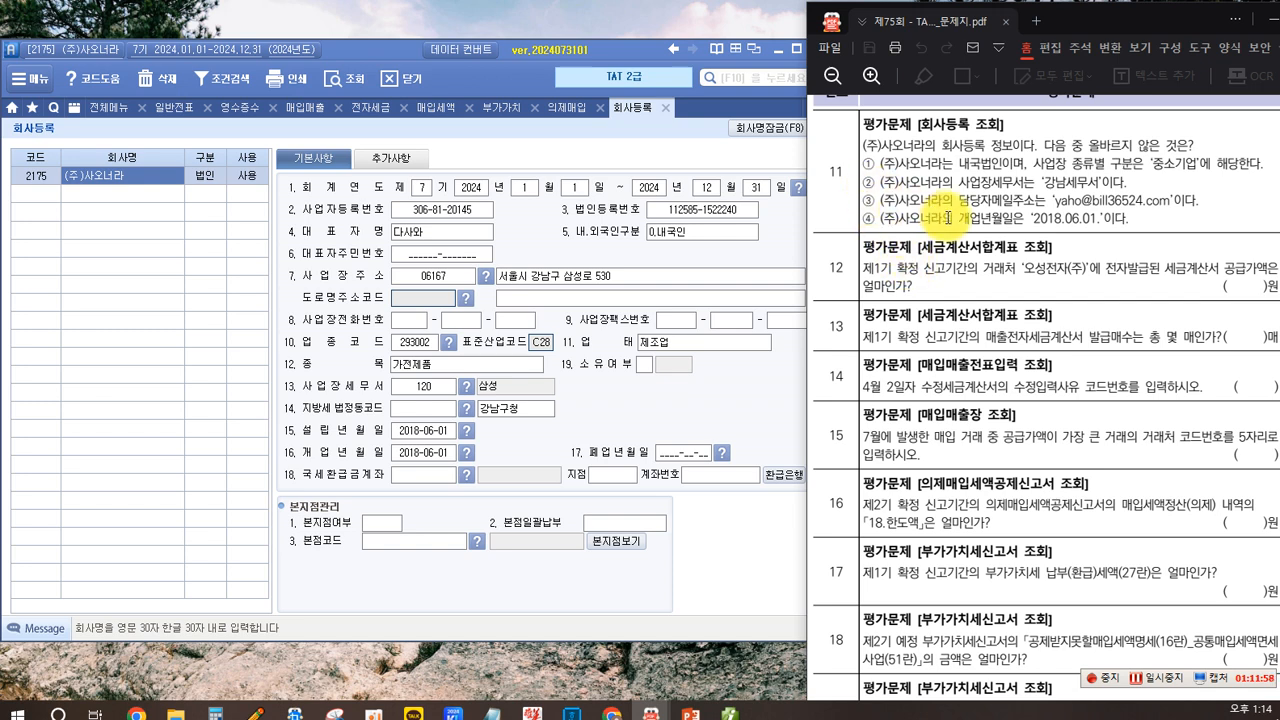
- Close company registration and open the tax invoice summary for April to June 2024
left_click(115, 109)
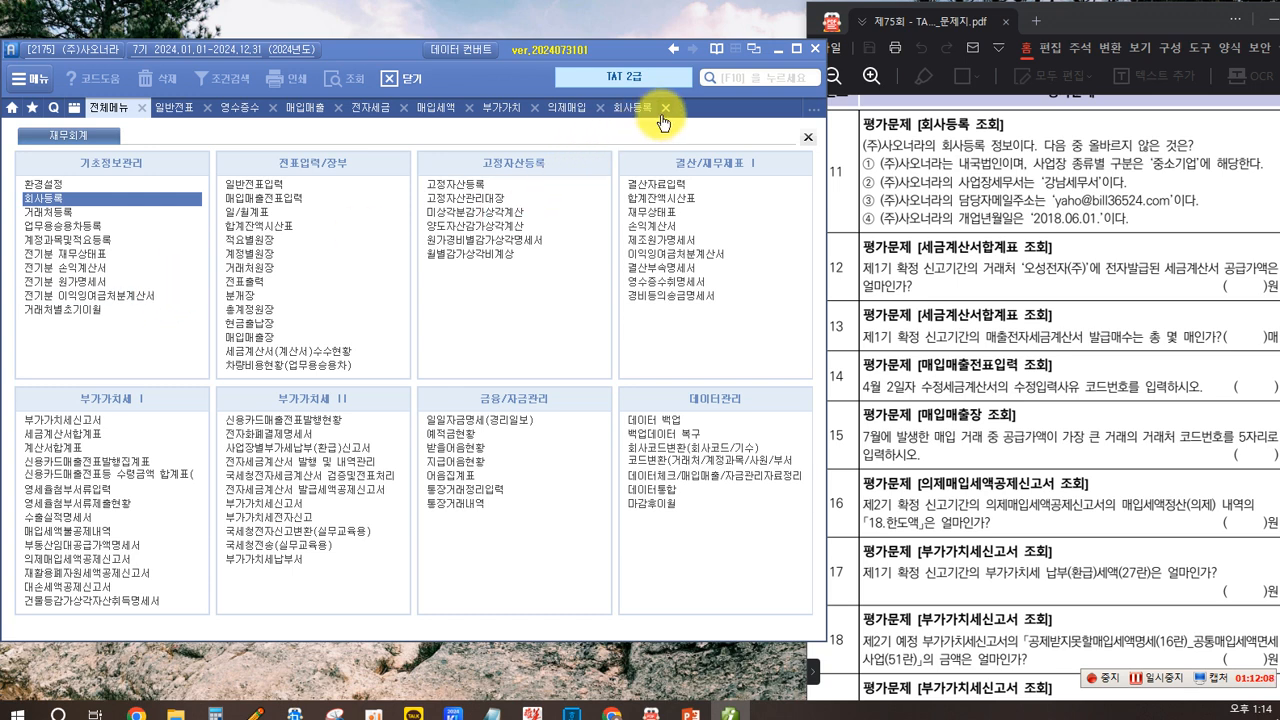
left_click(665, 110)
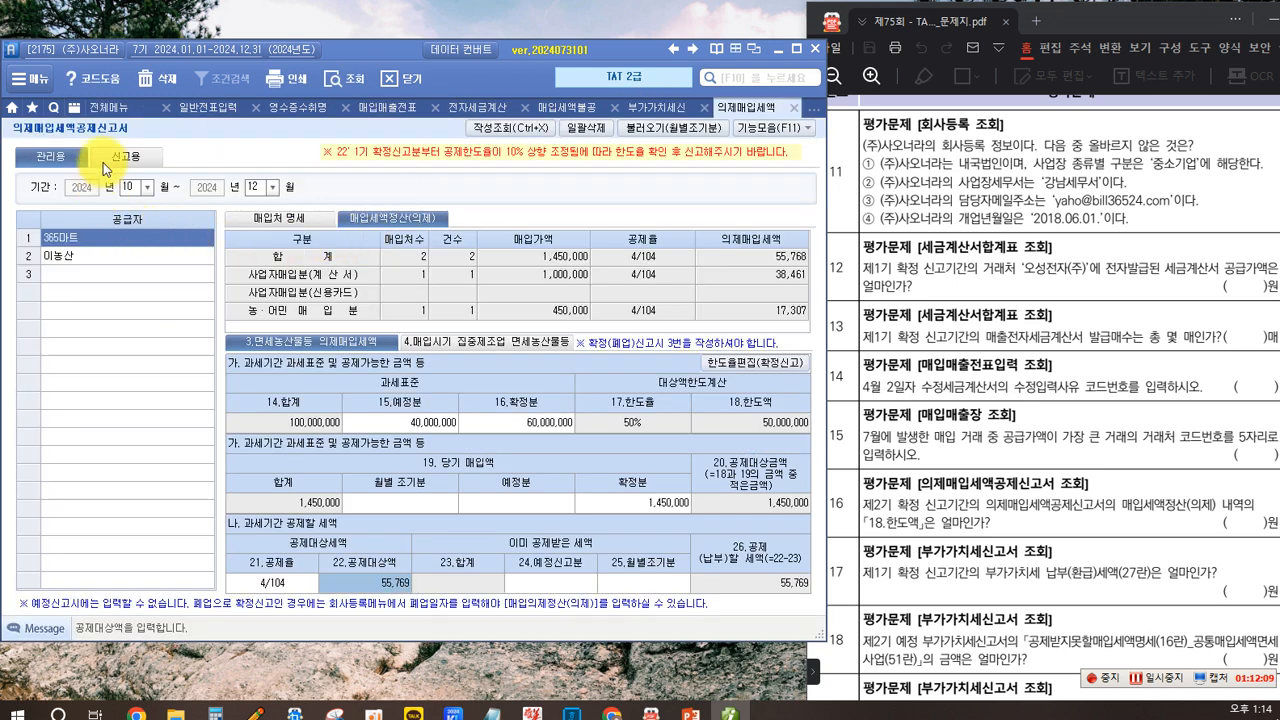
left_click(108, 108)
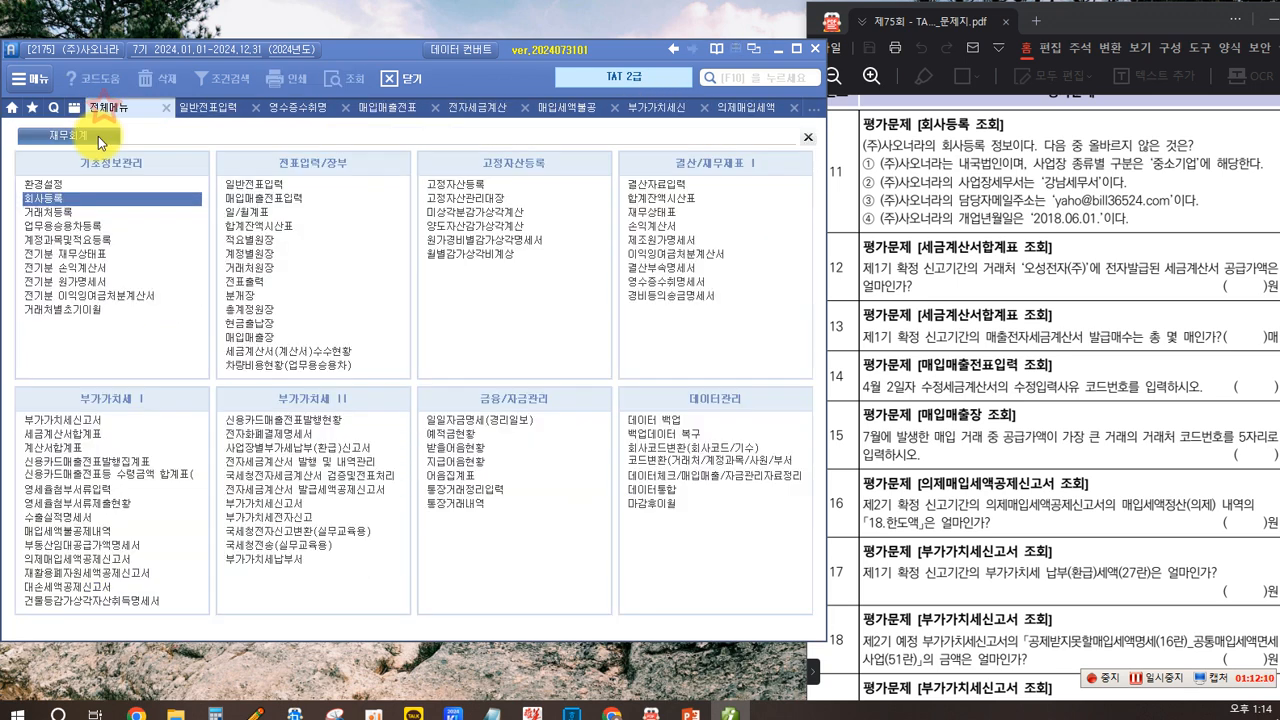
left_click(63, 436)
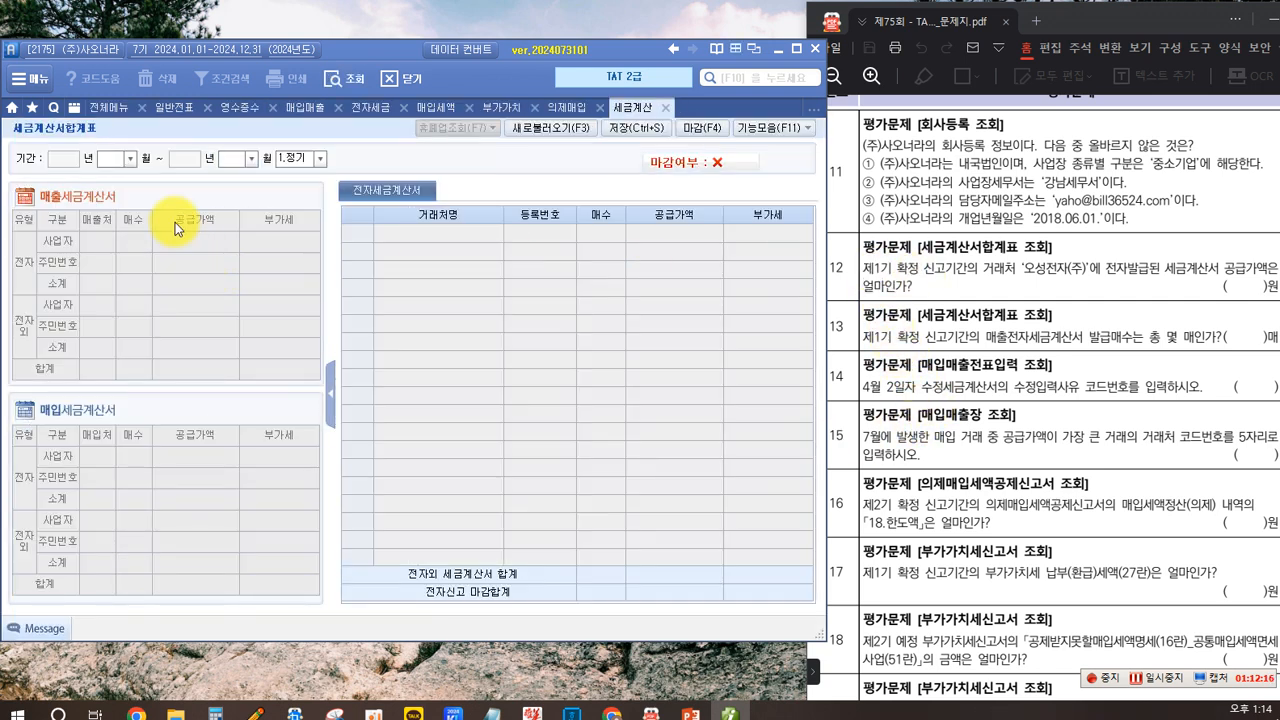
left_click(129, 159)
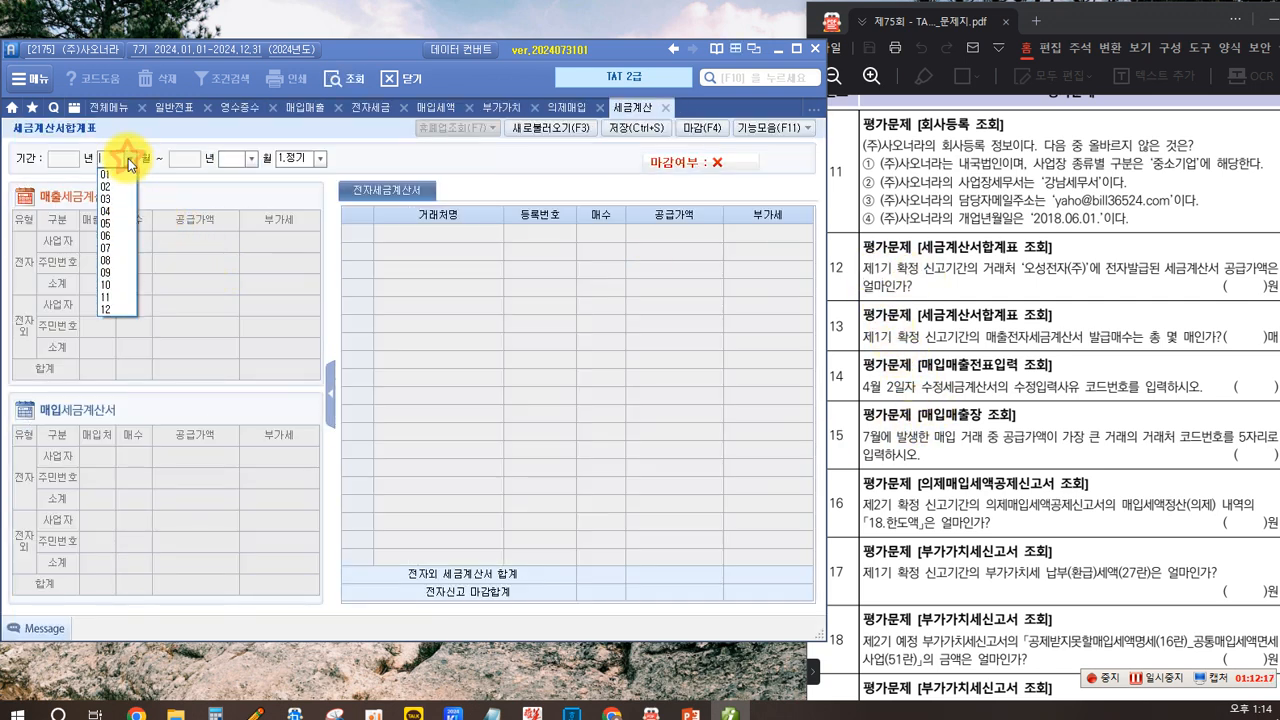
left_click(123, 214)
left_click(252, 160)
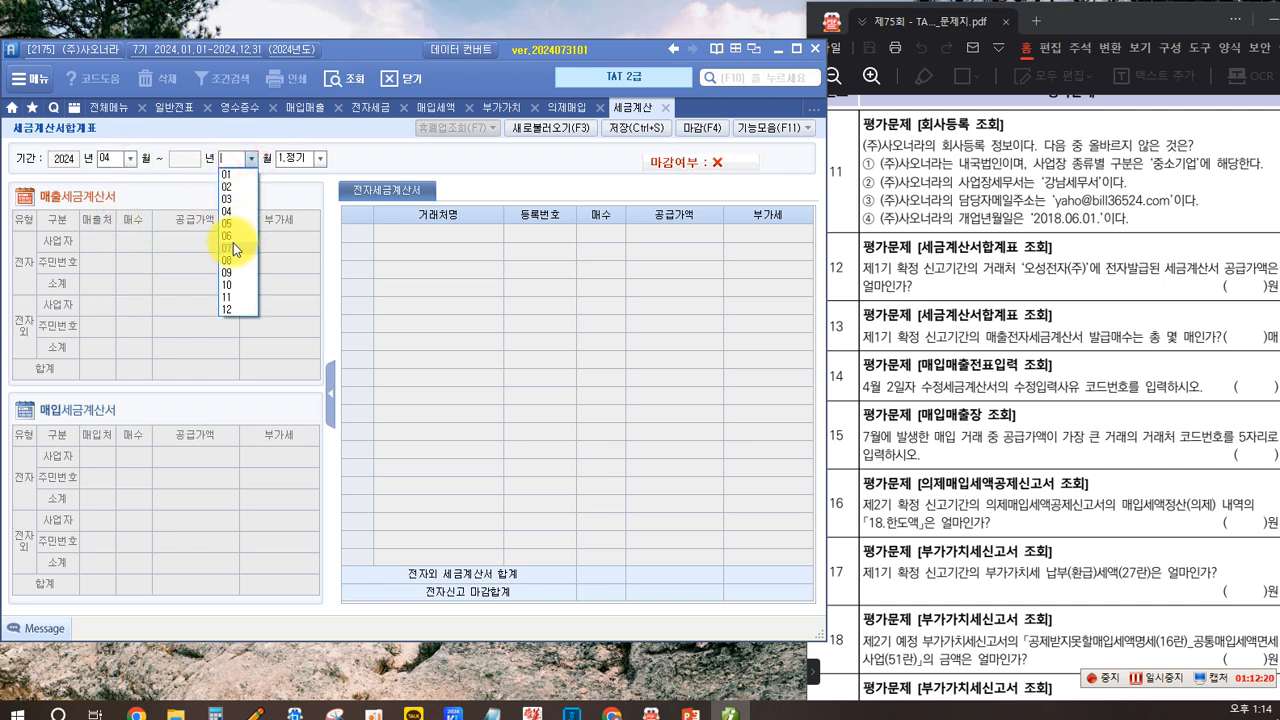
left_click(235, 238)
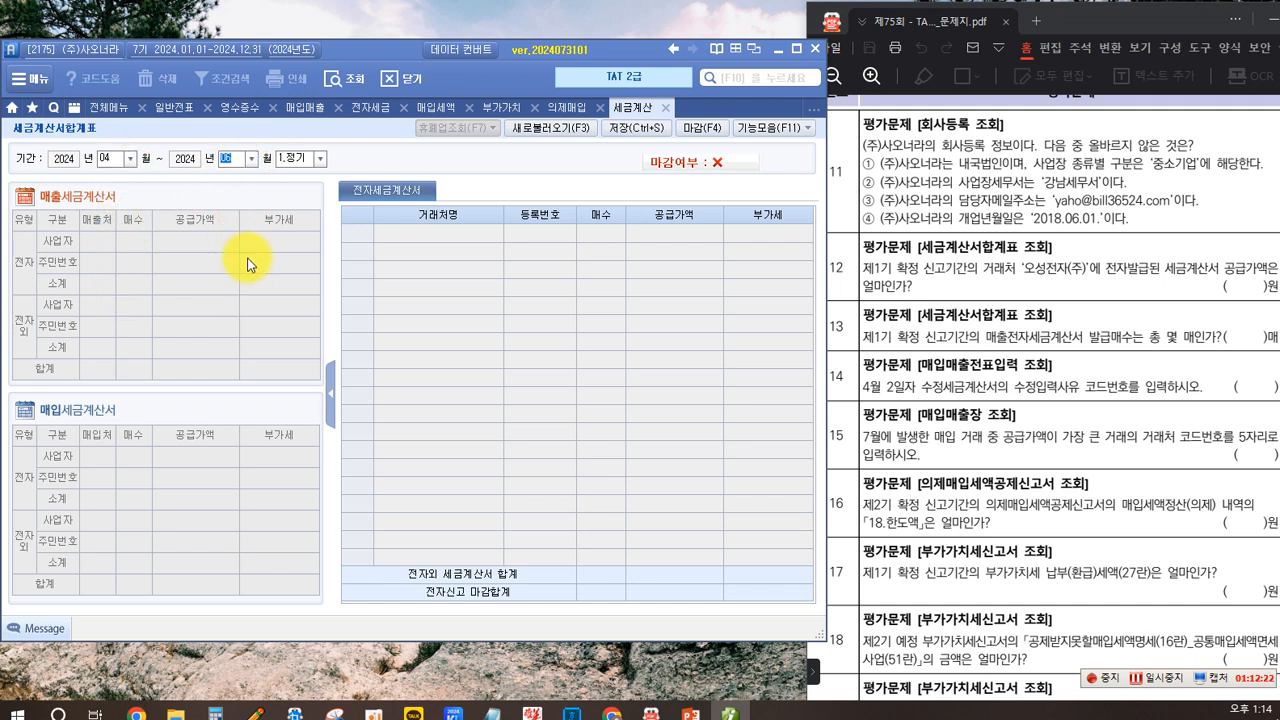
key("Return")
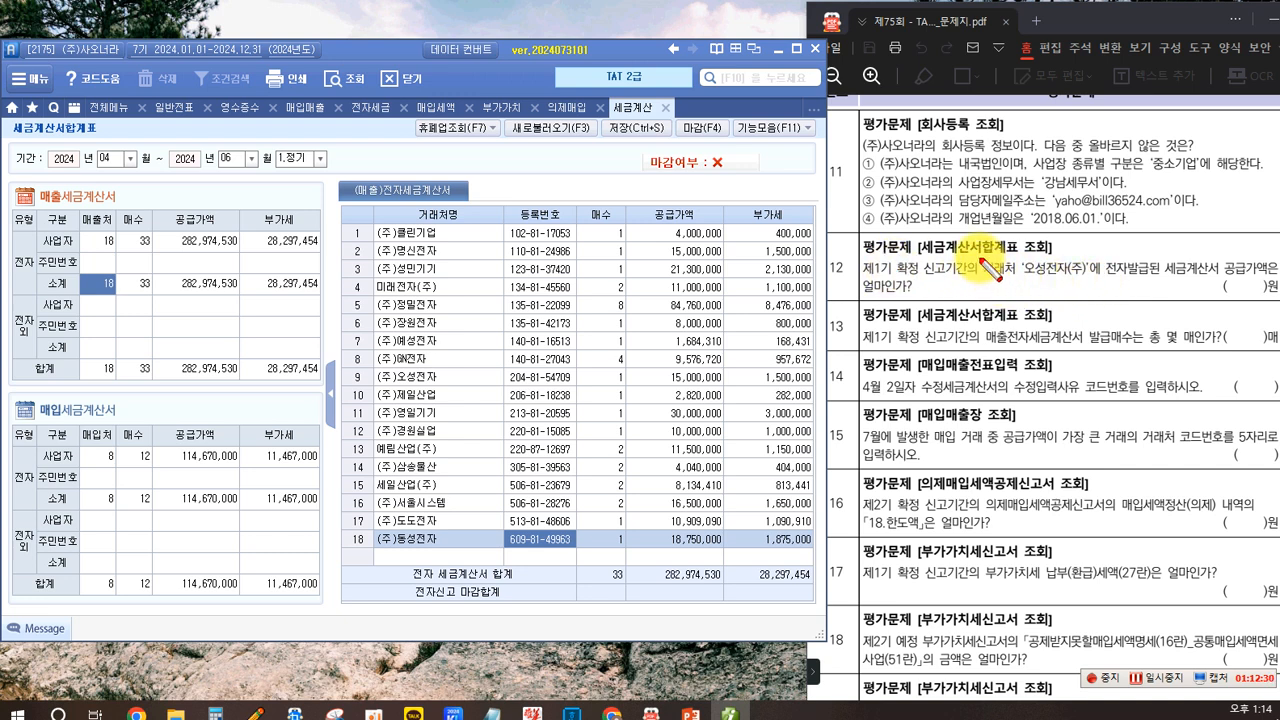
- Find the supply amount of the electronic sales invoice issued to (주)오성전자 for question 12
left_click_drag(980, 256, 1092, 281)
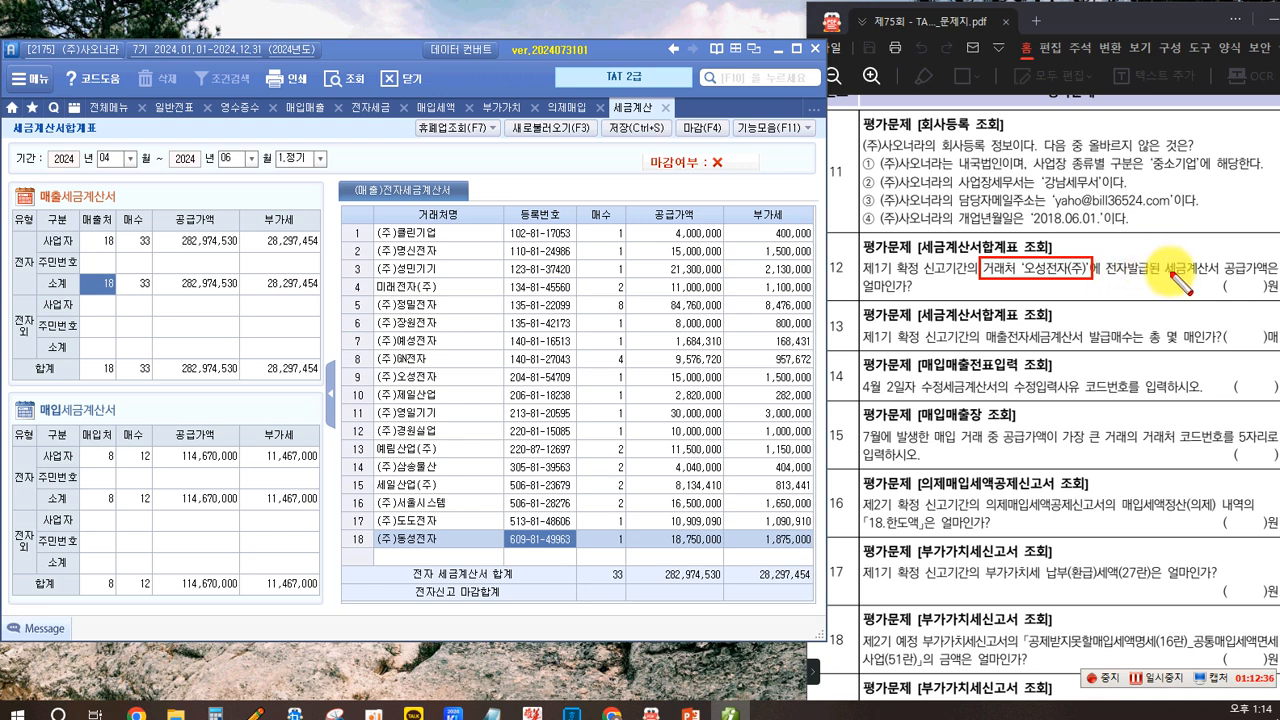
left_click_drag(1136, 263, 1266, 279)
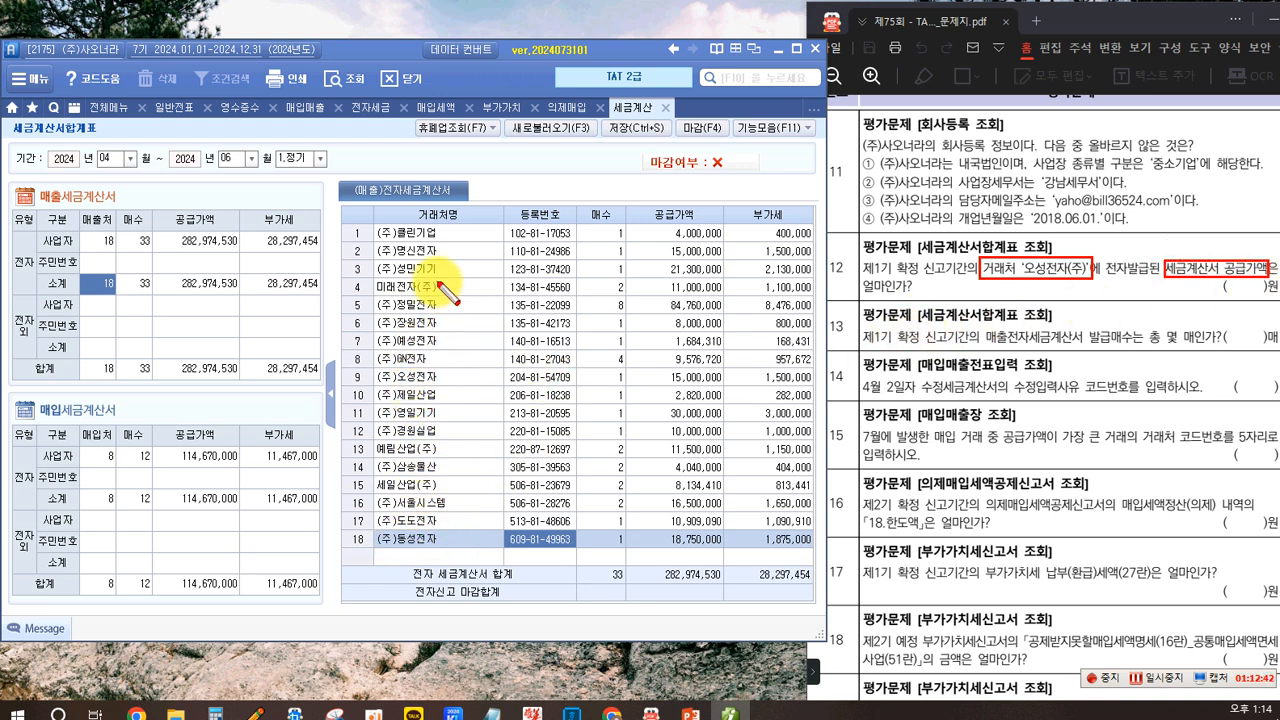
key("Escape")
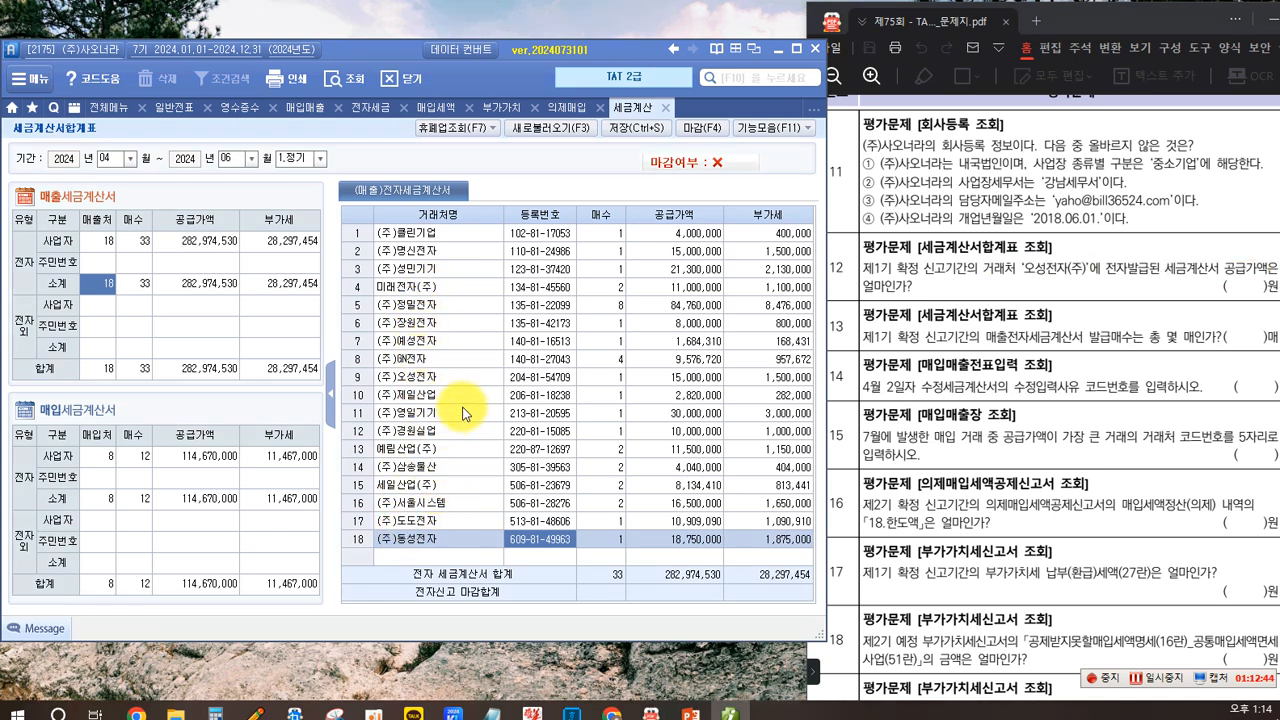
left_click(100, 243)
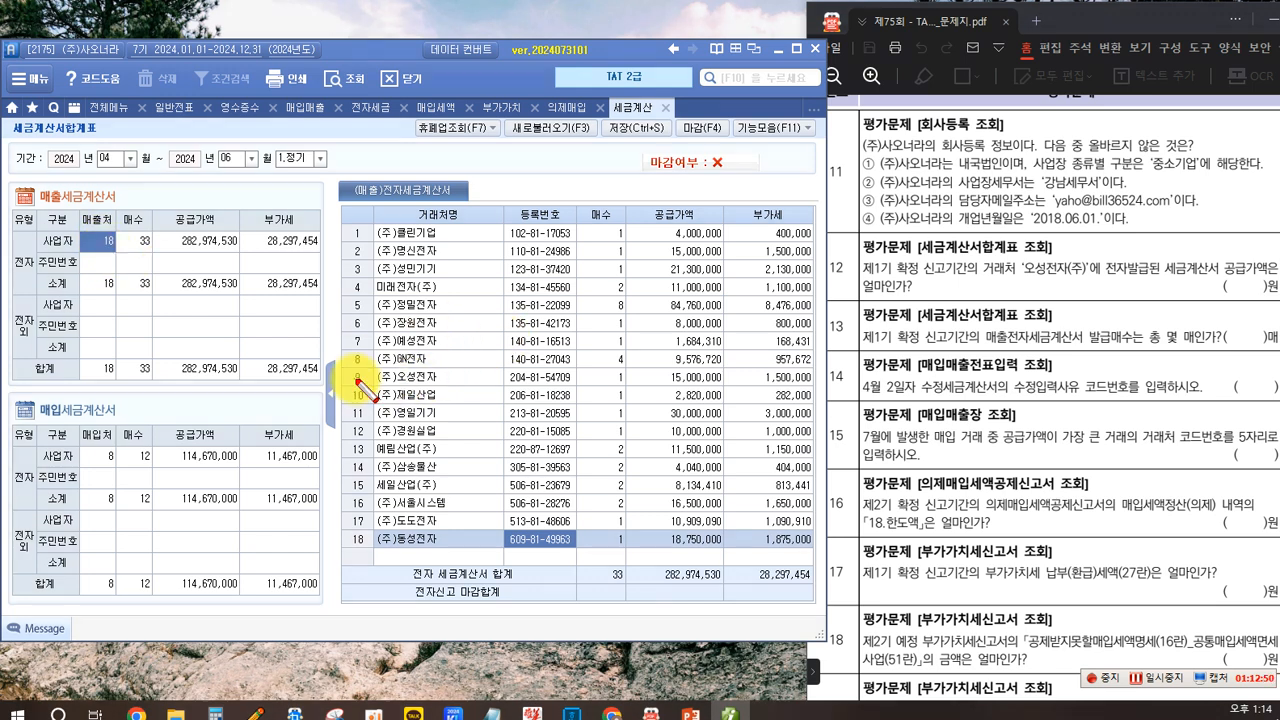
mouse_move(344, 367)
left_mouse_down()
mouse_move(600, 392)
mouse_move(820, 388)
left_mouse_up()
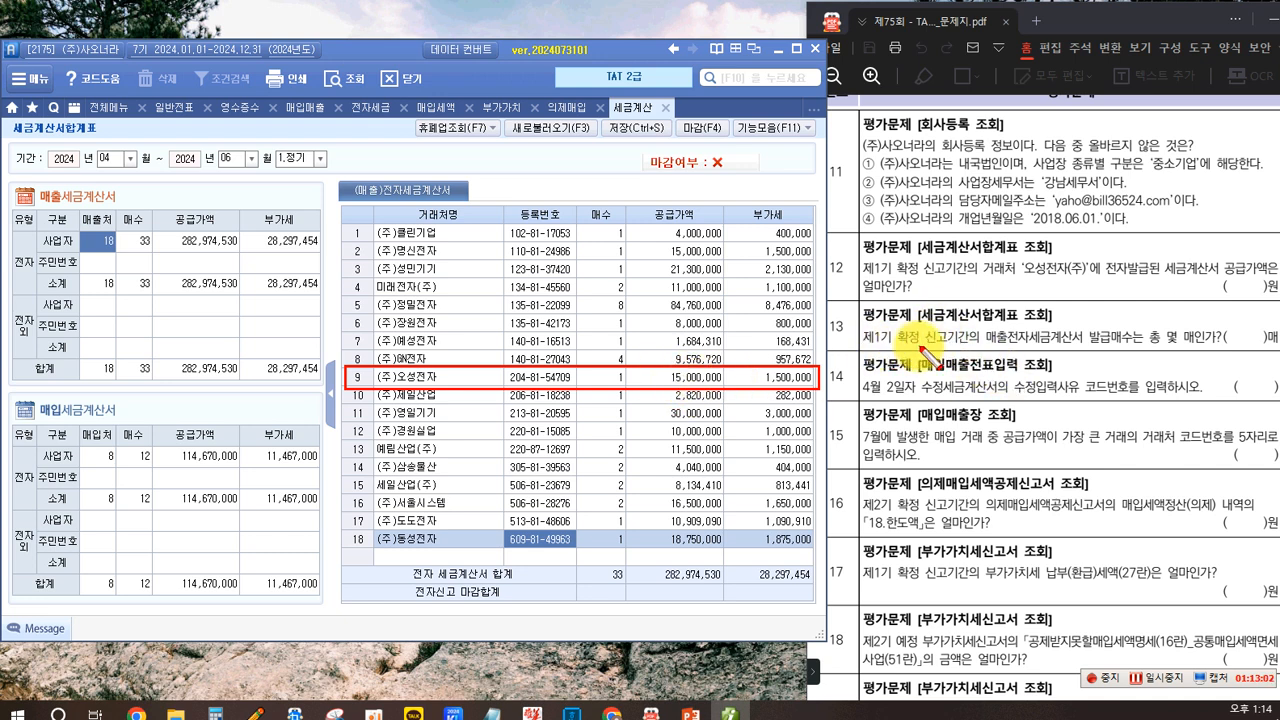
- Read the total number of electronic sales invoices issued in the period for question 13
mouse_move(986, 326)
left_mouse_down()
mouse_move(1104, 348)
mouse_move(1083, 350)
left_mouse_up()
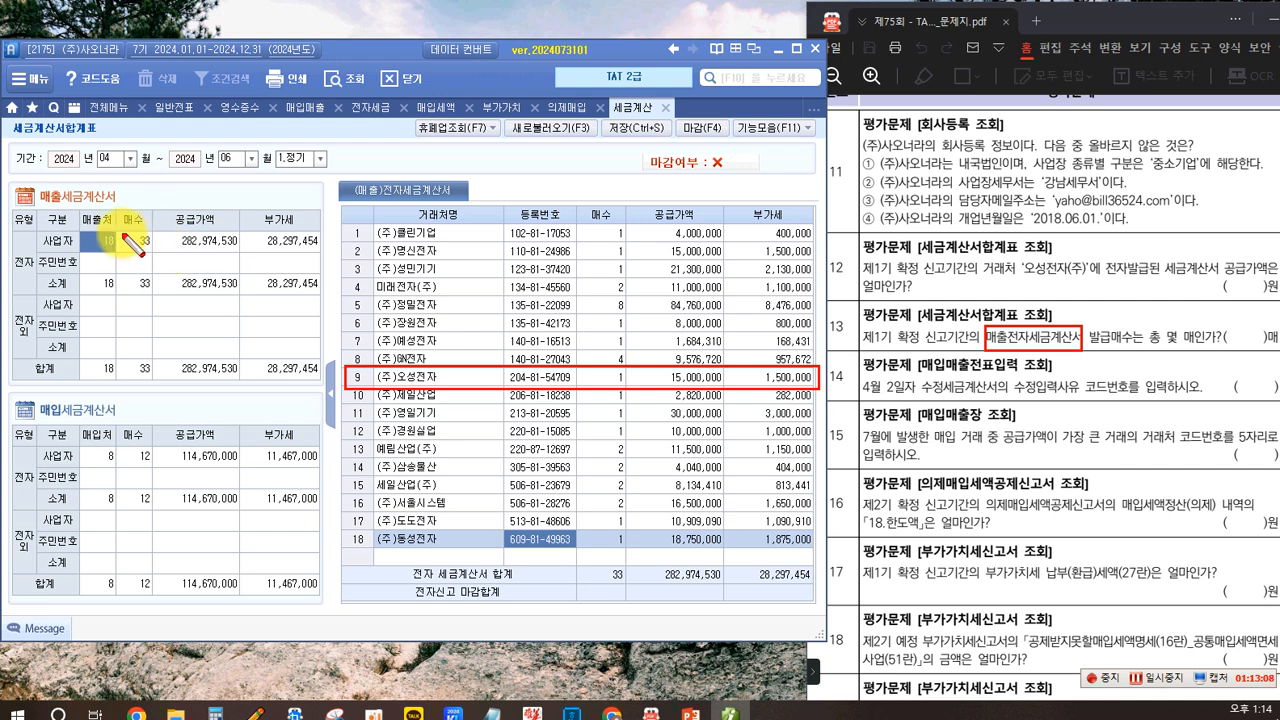
left_click(97, 245)
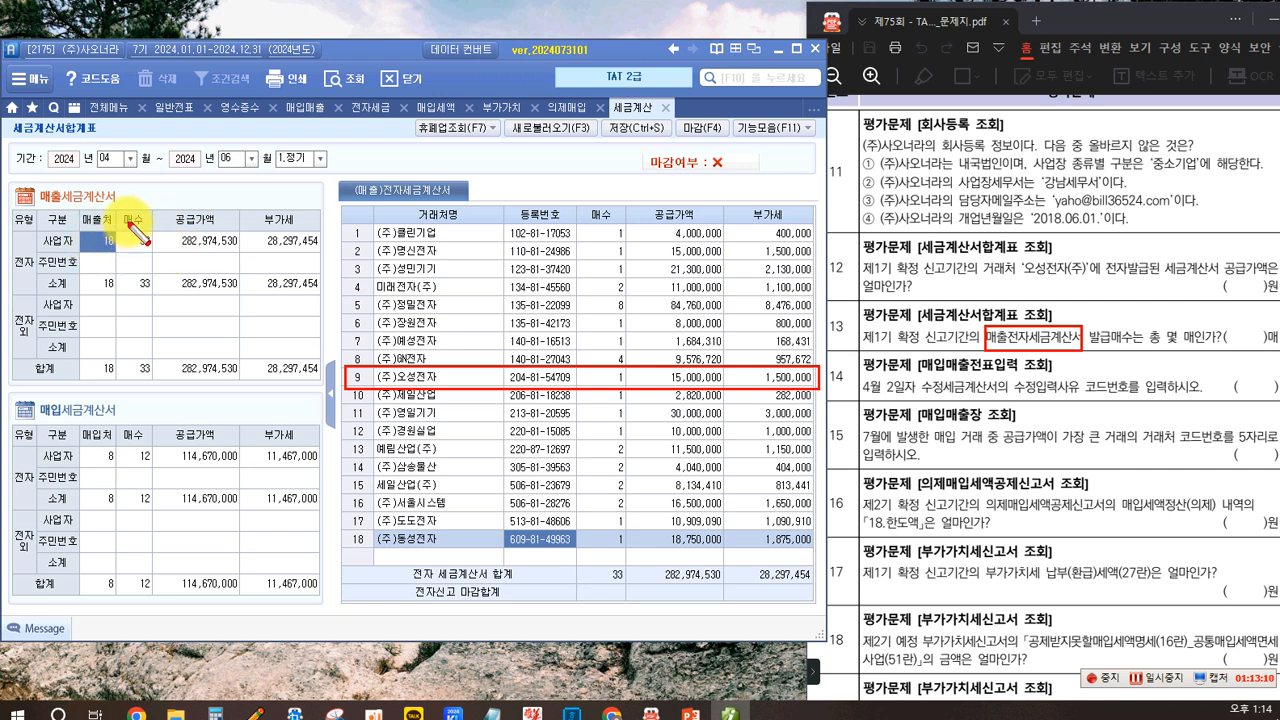
left_click_drag(115, 205, 152, 224)
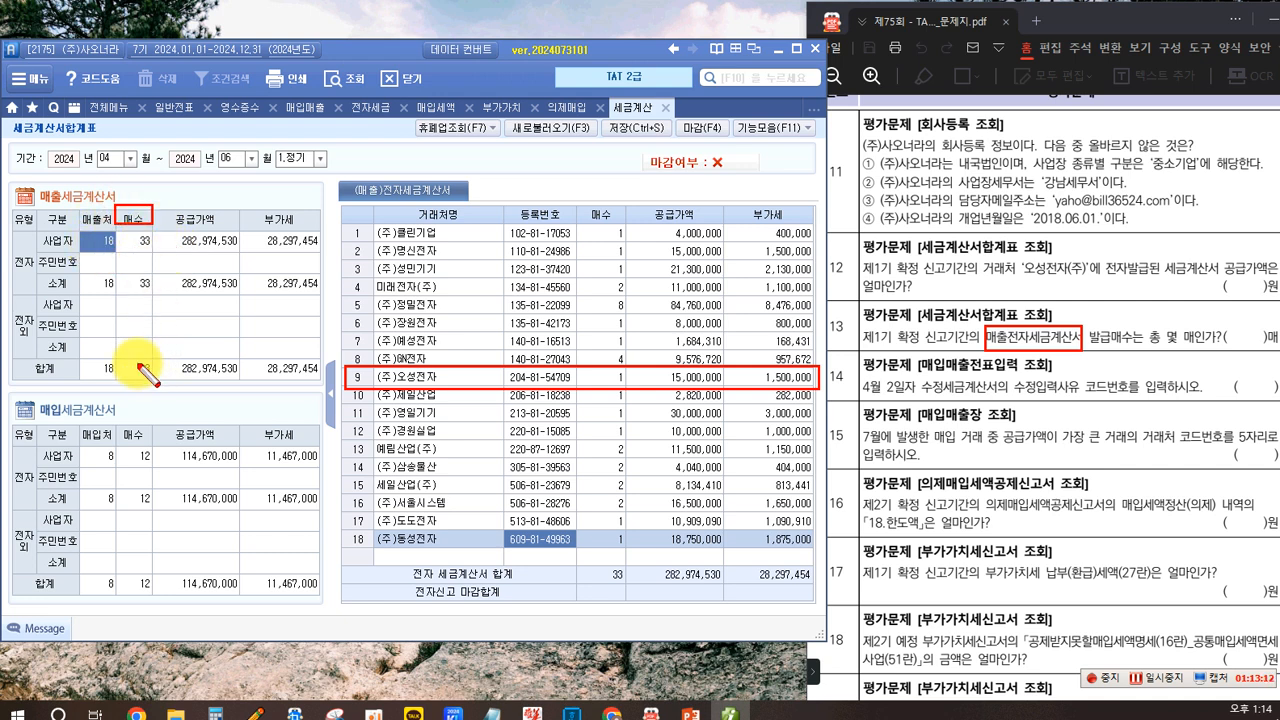
left_click_drag(130, 360, 160, 380)
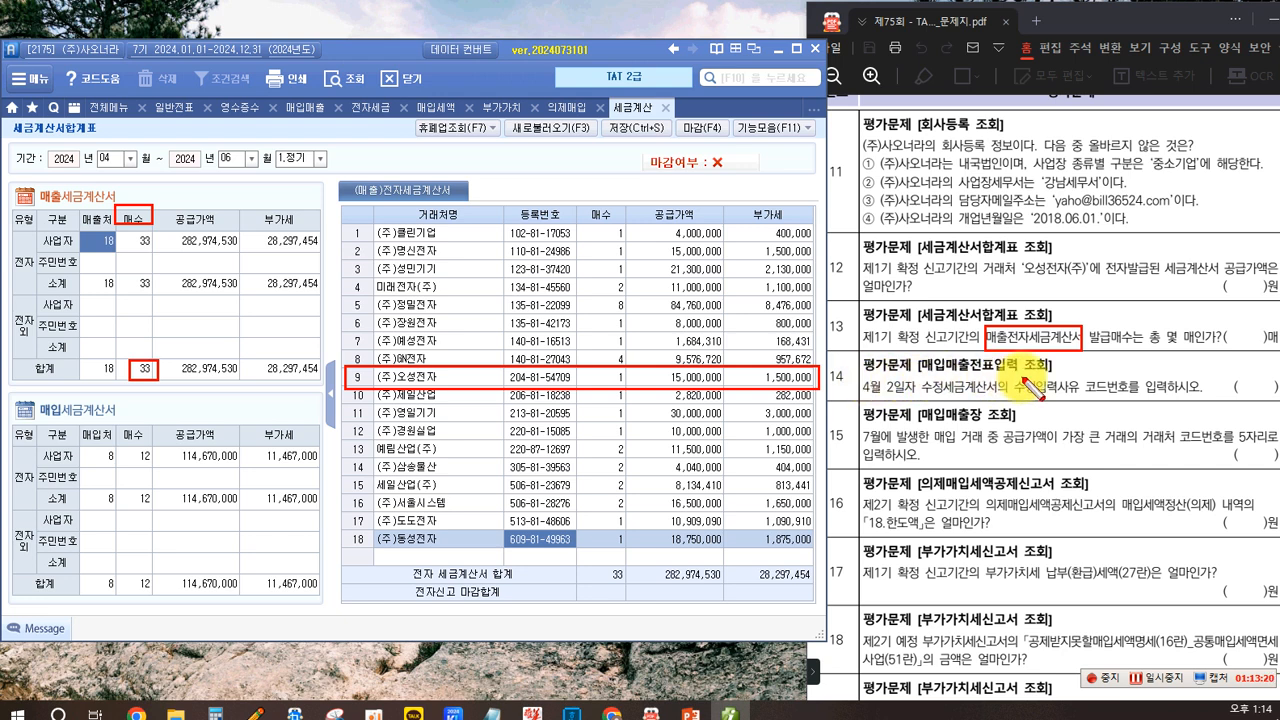
key("Escape")
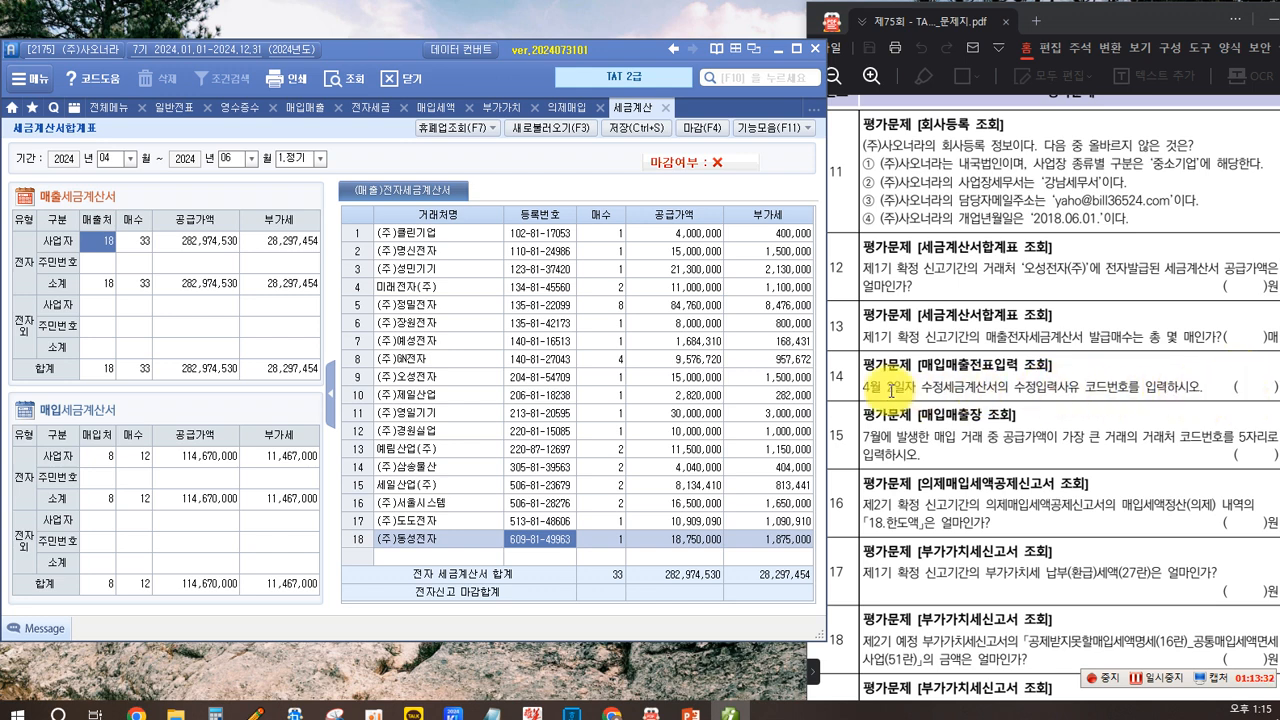
- Open the voucher entry for April 2, 2024 and view the amended tax invoice's correction reason code for question 14
left_click(300, 110)
left_click(139, 161)
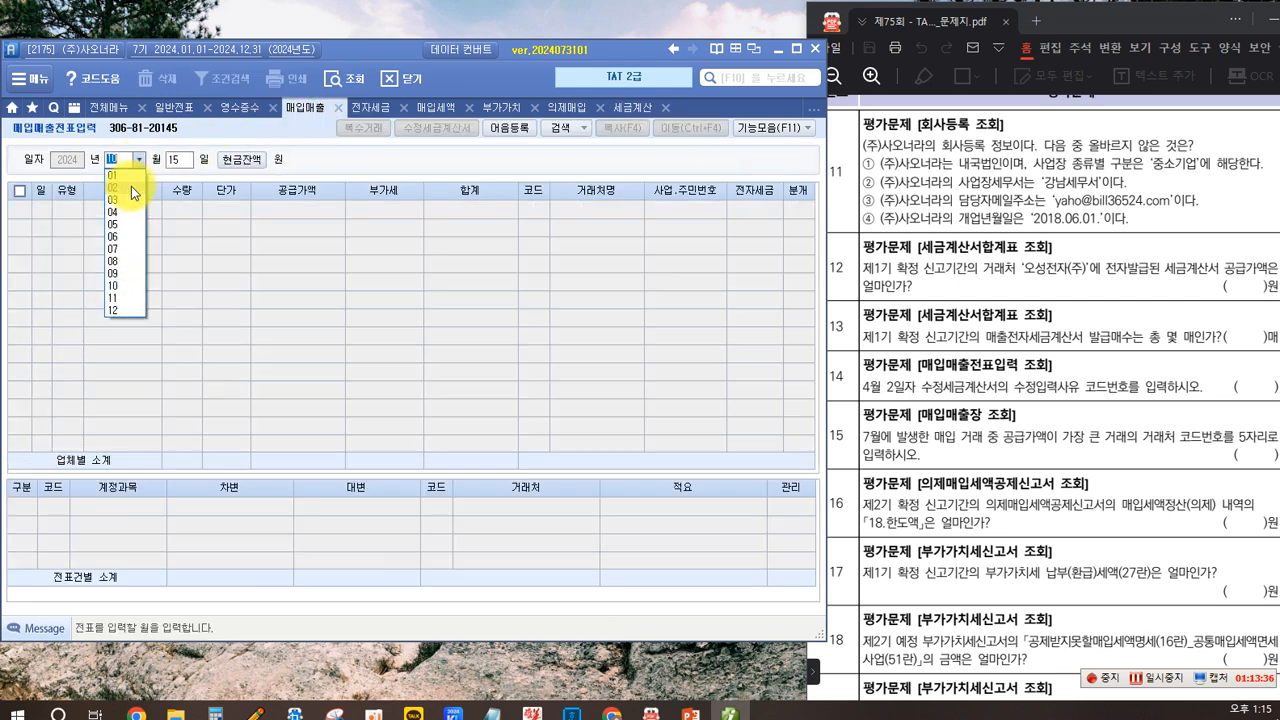
left_click(123, 213)
type("02")
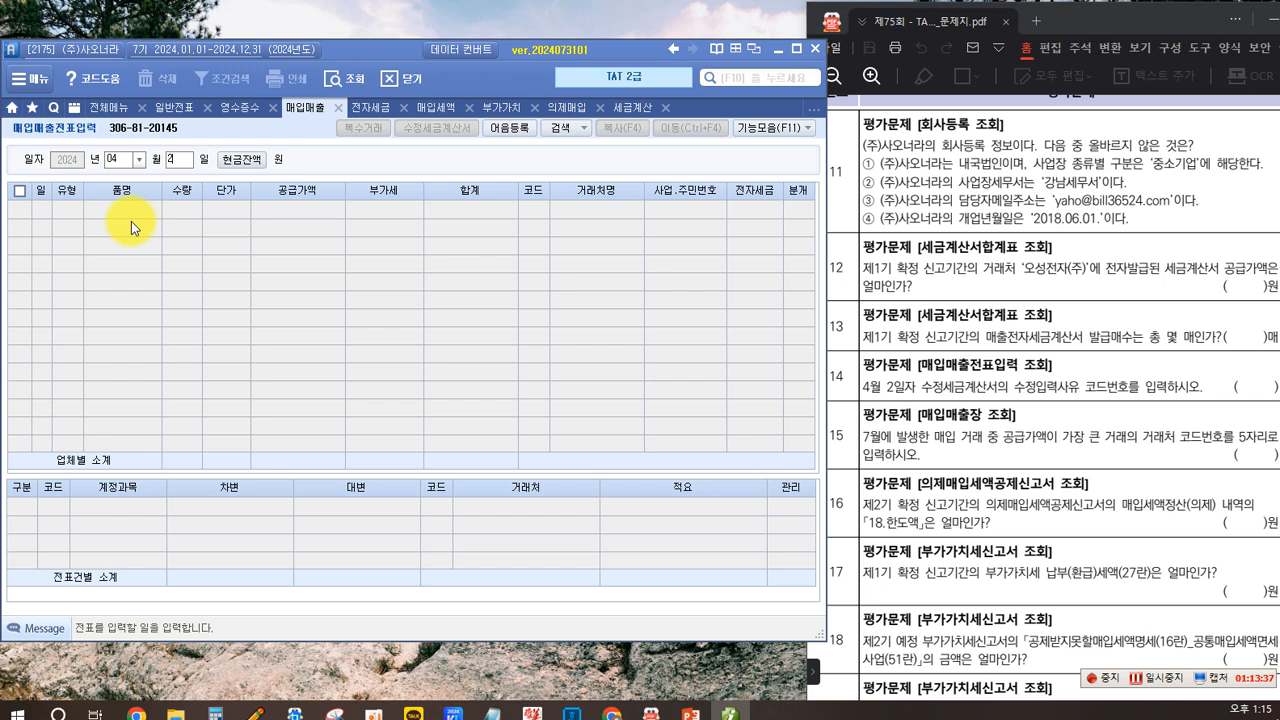
key("Return")
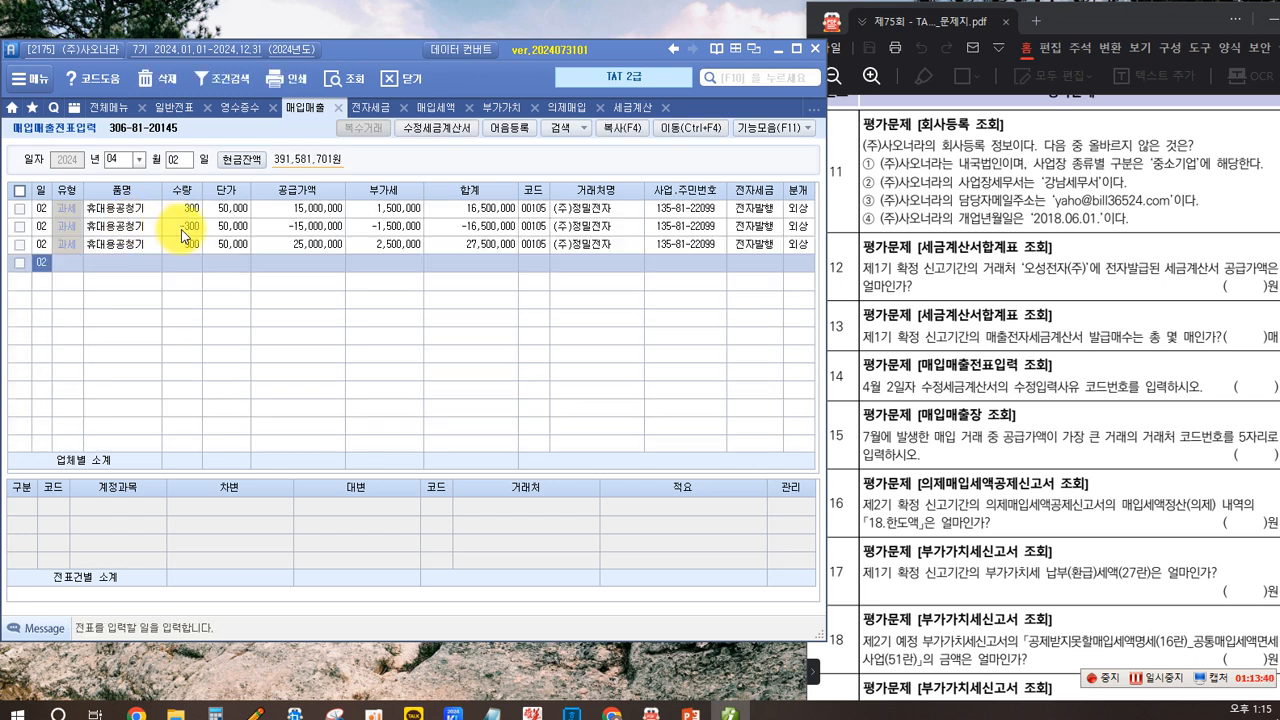
left_click(269, 245)
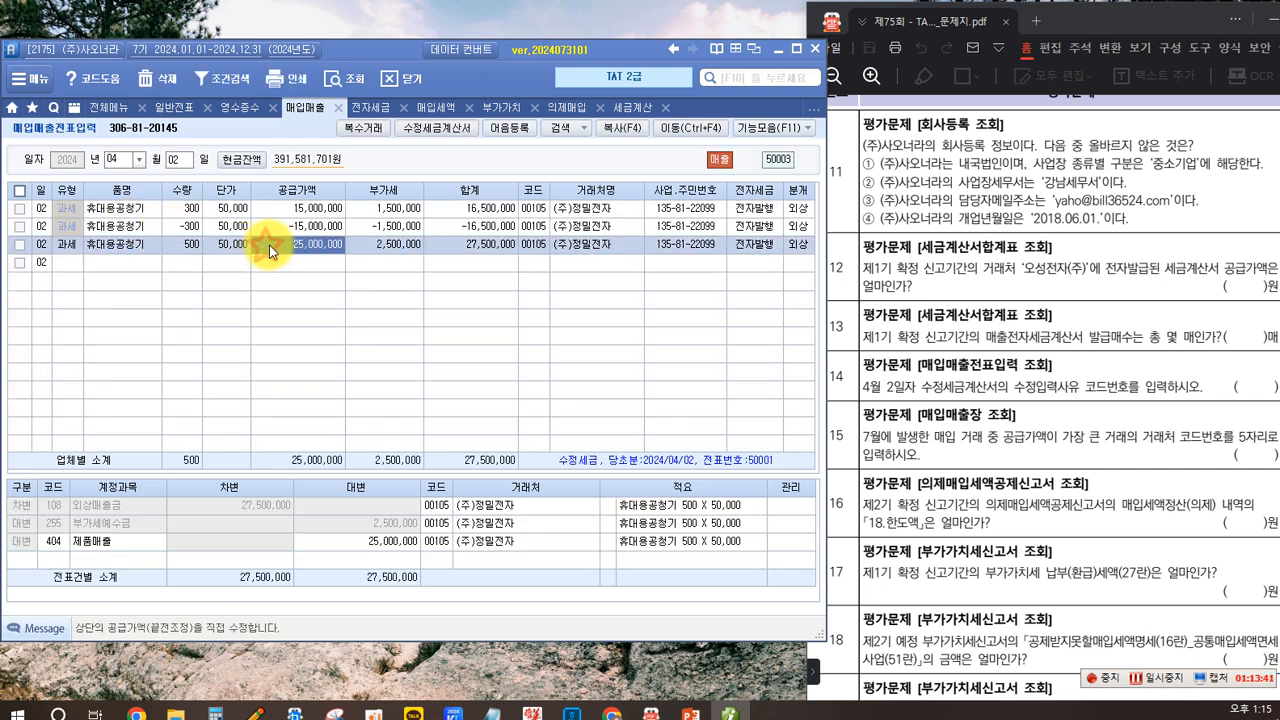
left_click(434, 131)
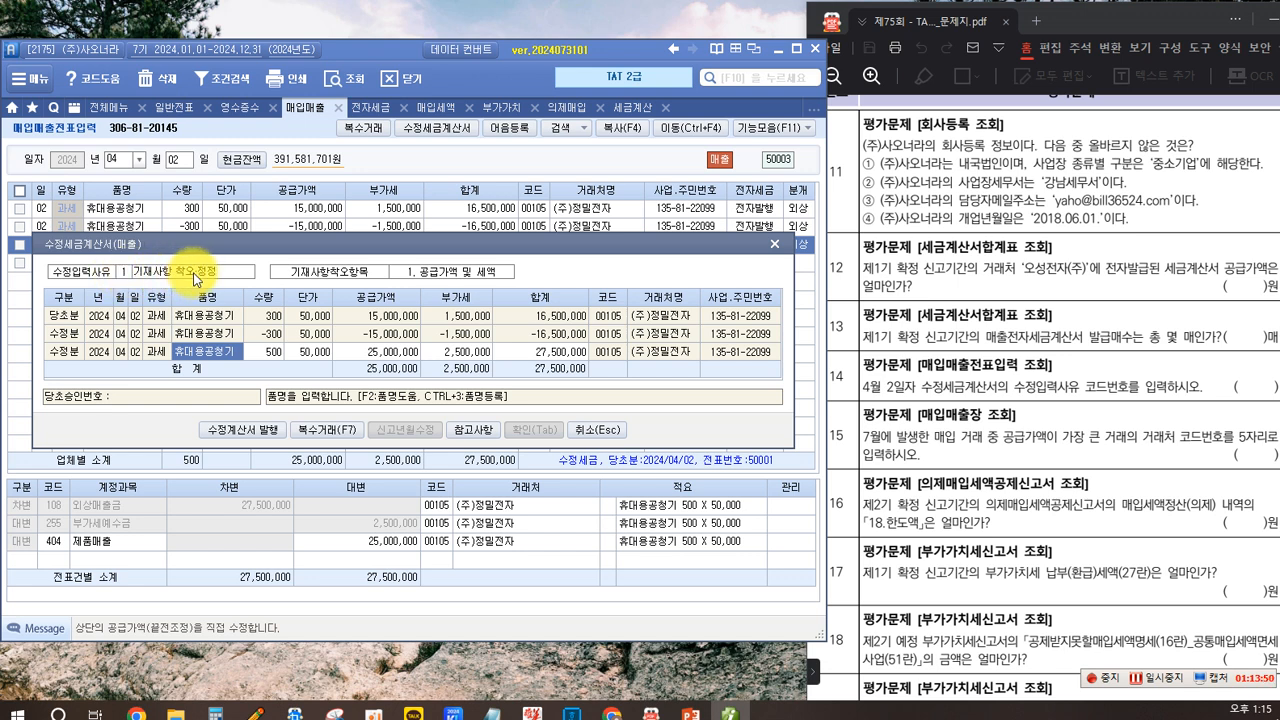
left_click(1259, 382)
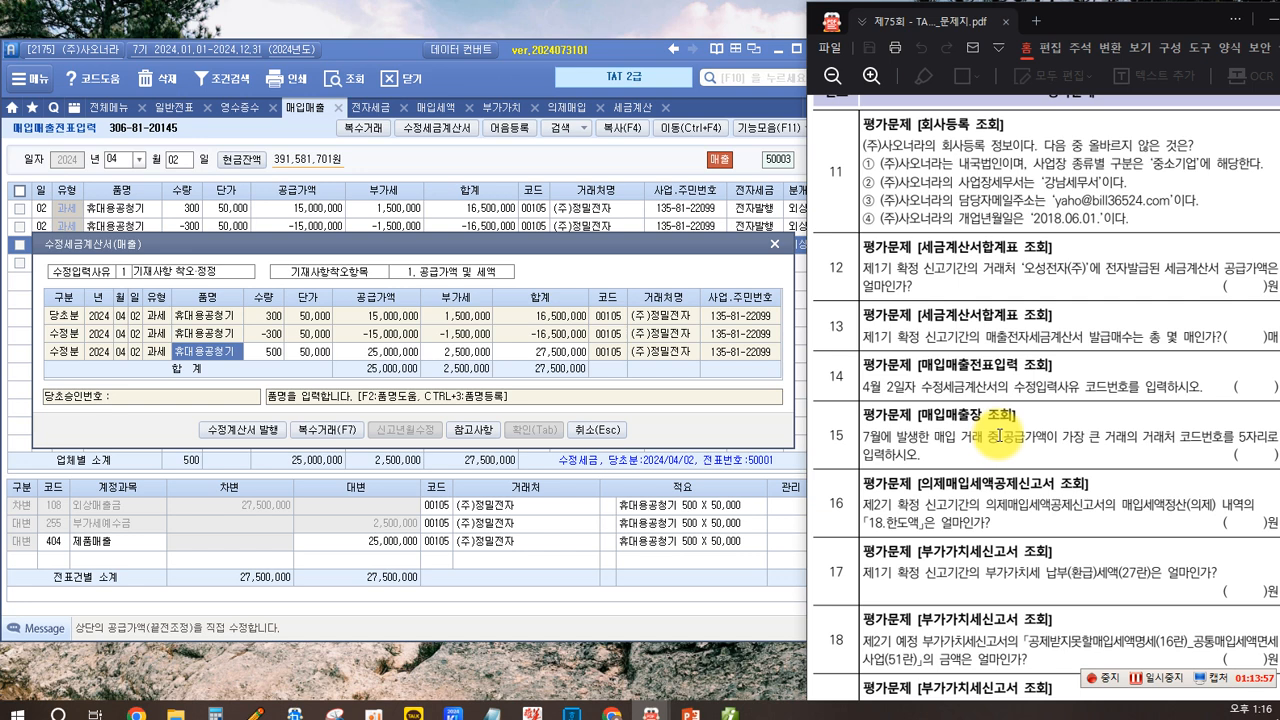
left_click(597, 431)
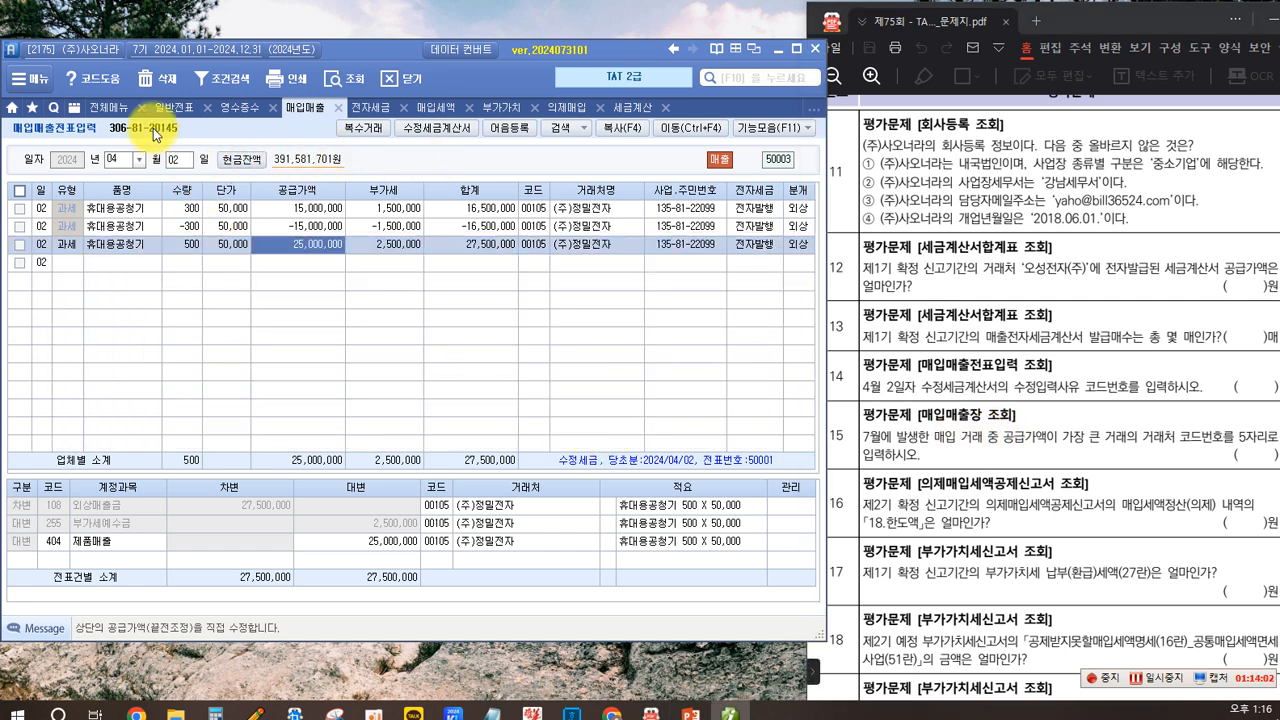
- Open the purchase and sales ledger from the full menu
left_click(665, 107)
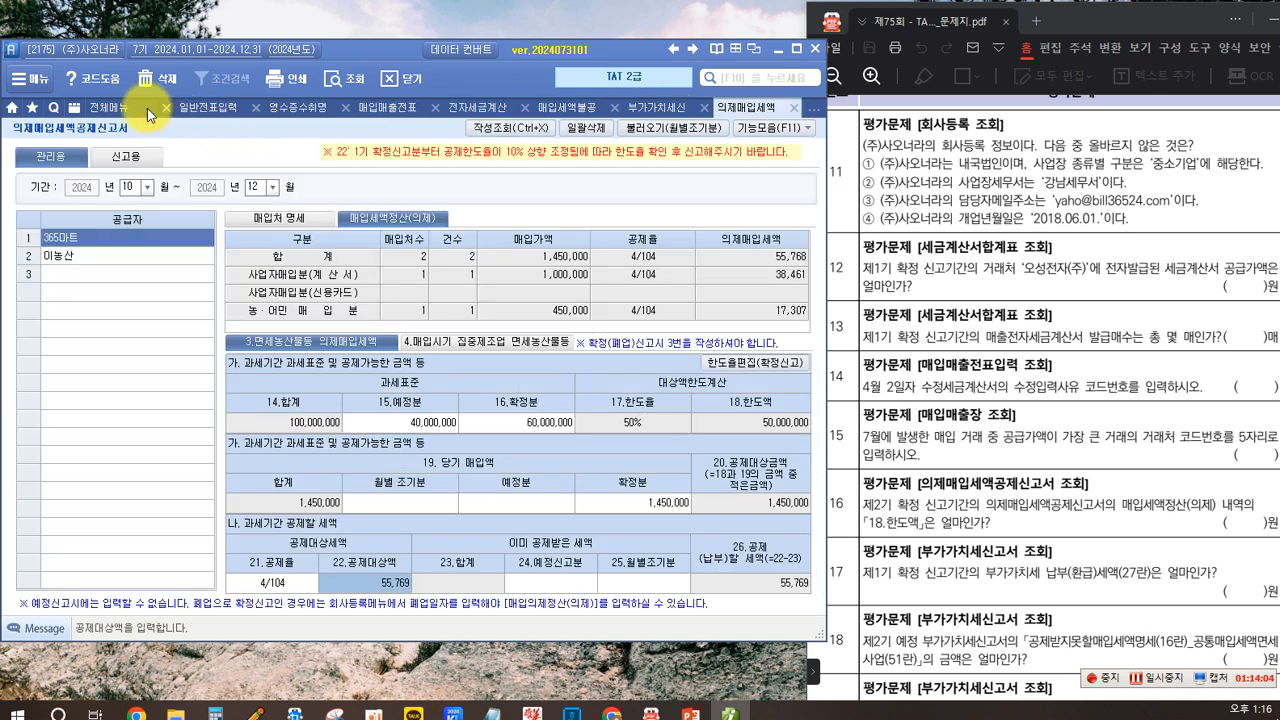
left_click(105, 109)
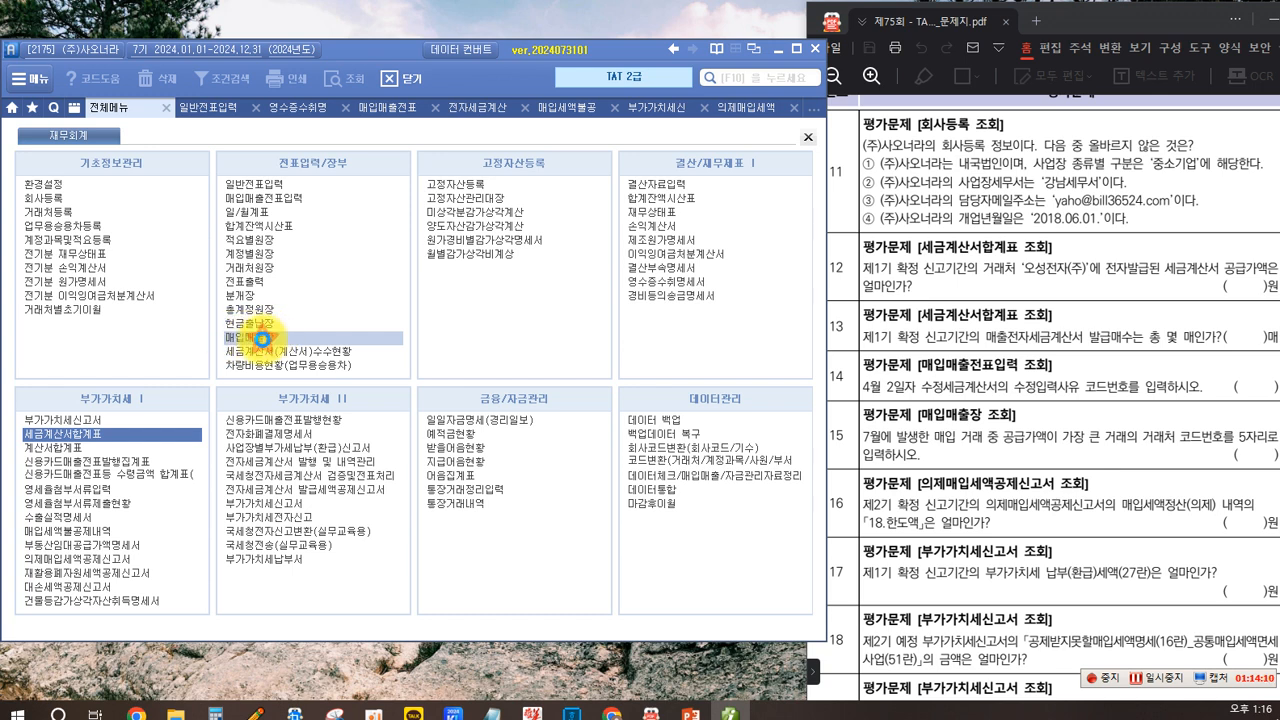
left_click(263, 339)
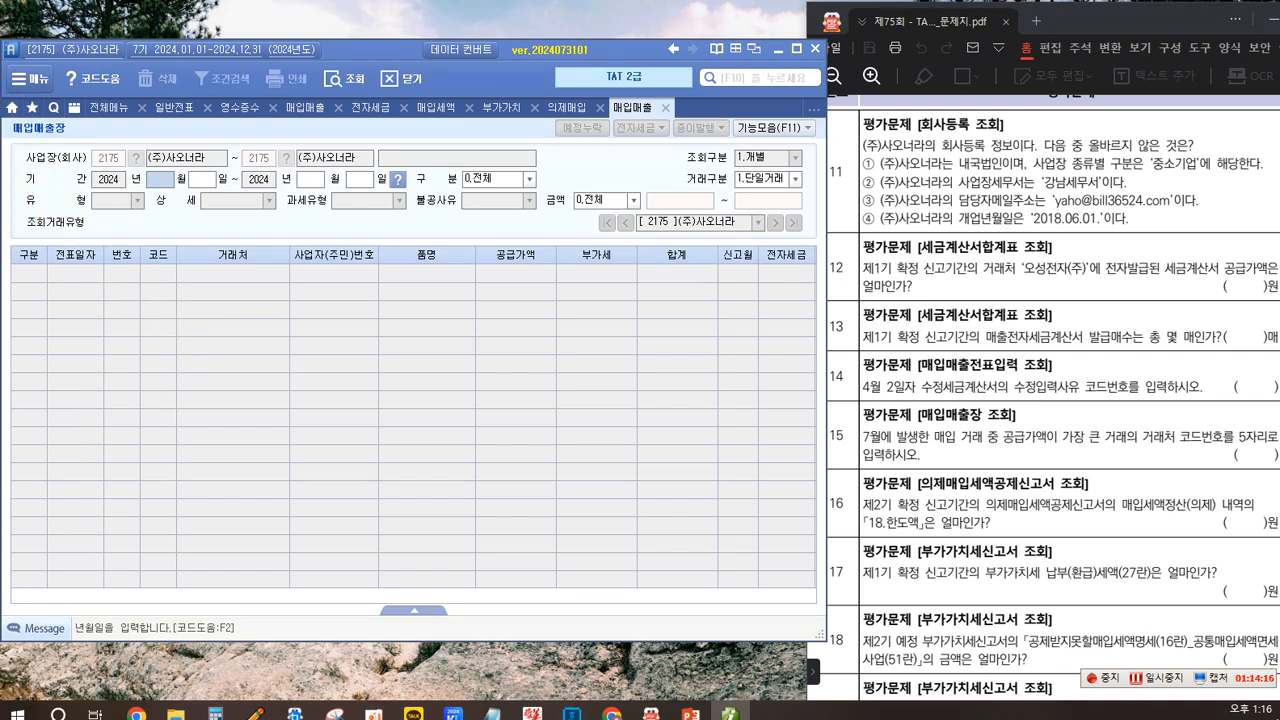
mouse_move(8, 118)
left_mouse_down()
mouse_move(8, 138)
mouse_move(74, 146)
left_mouse_up()
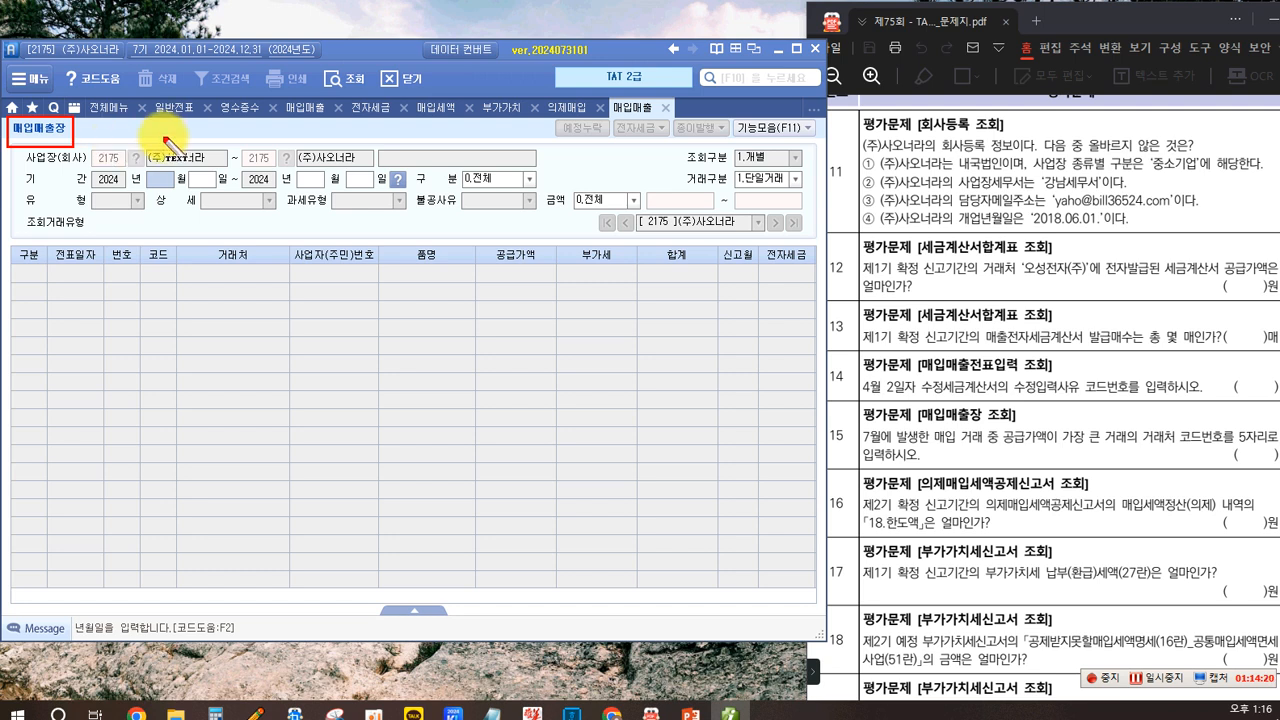
left_click(119, 133)
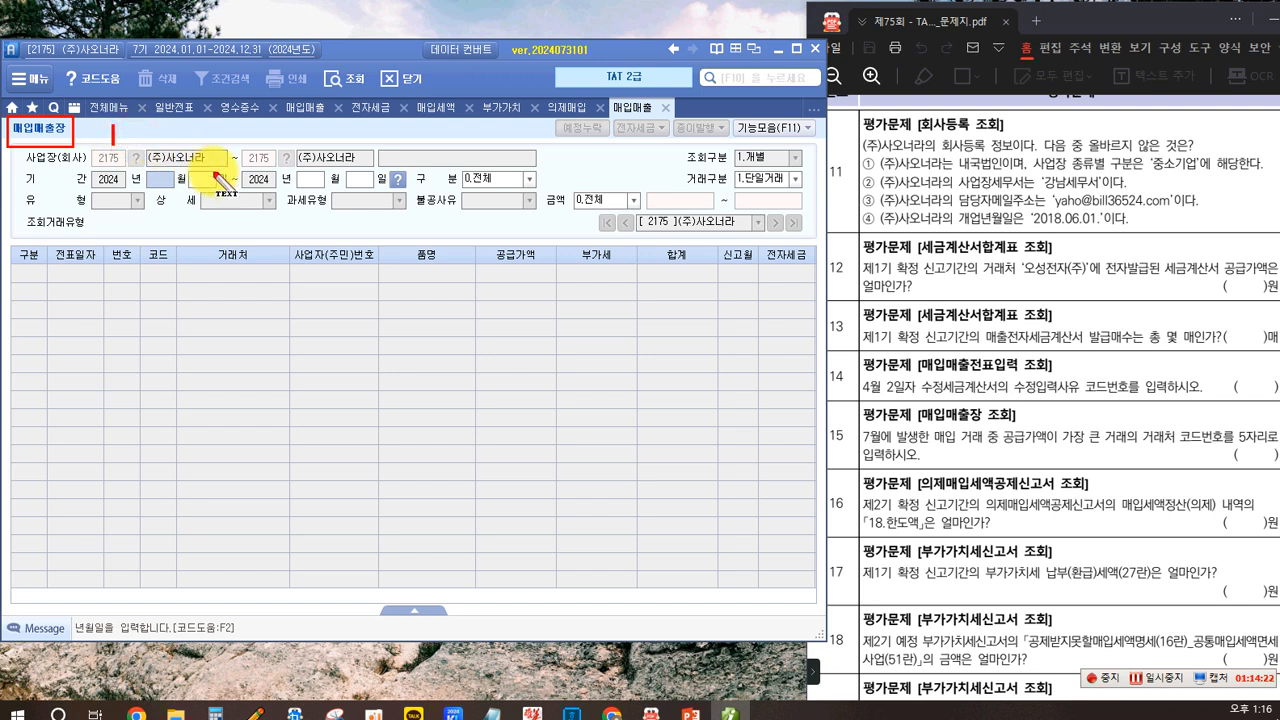
type("매입매출전표입력....")
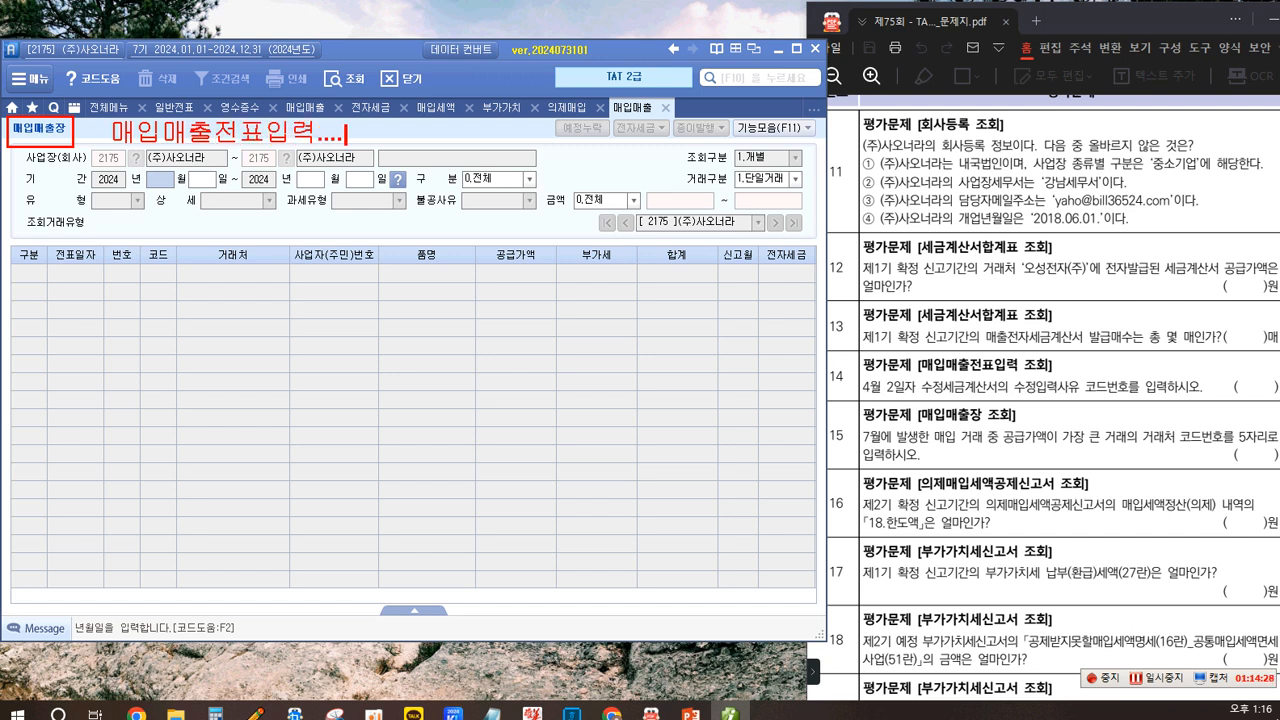
type("부가세유형...선택...")
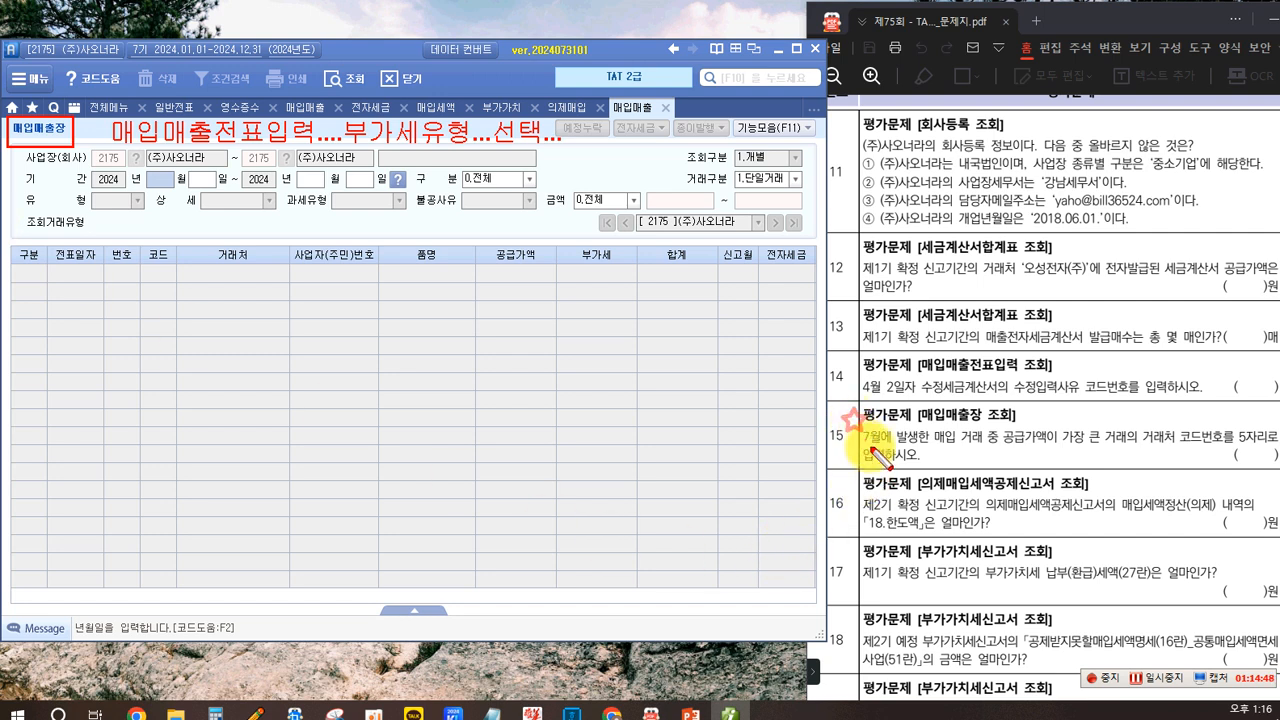
mouse_move(855, 424)
left_mouse_down()
mouse_move(908, 449)
mouse_move(988, 460)
left_mouse_up()
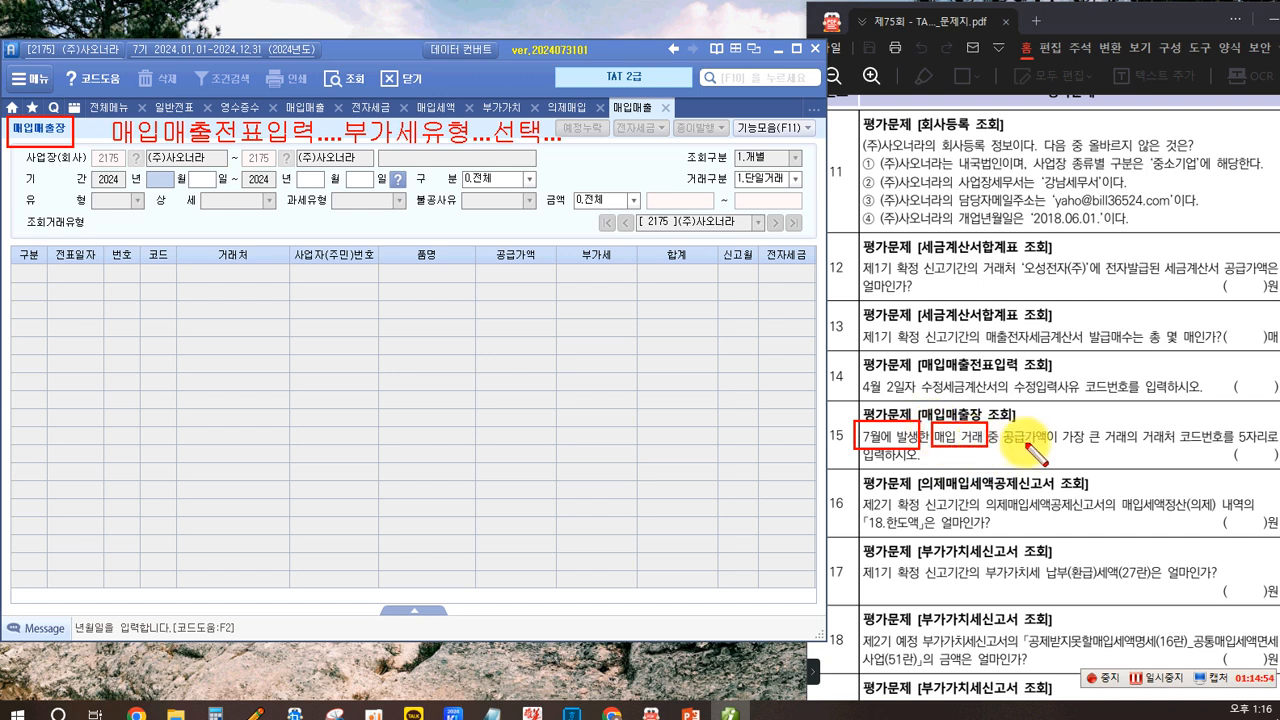
left_click_drag(1003, 422, 1258, 452)
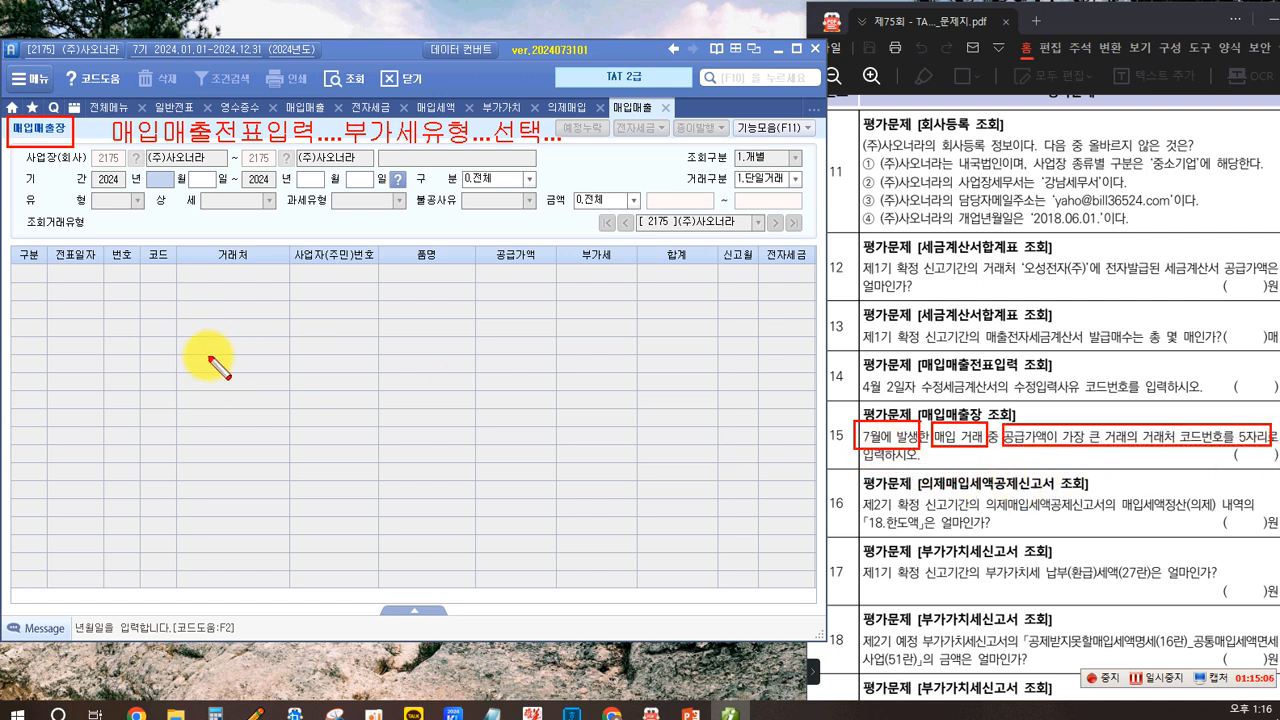
key("Escape")
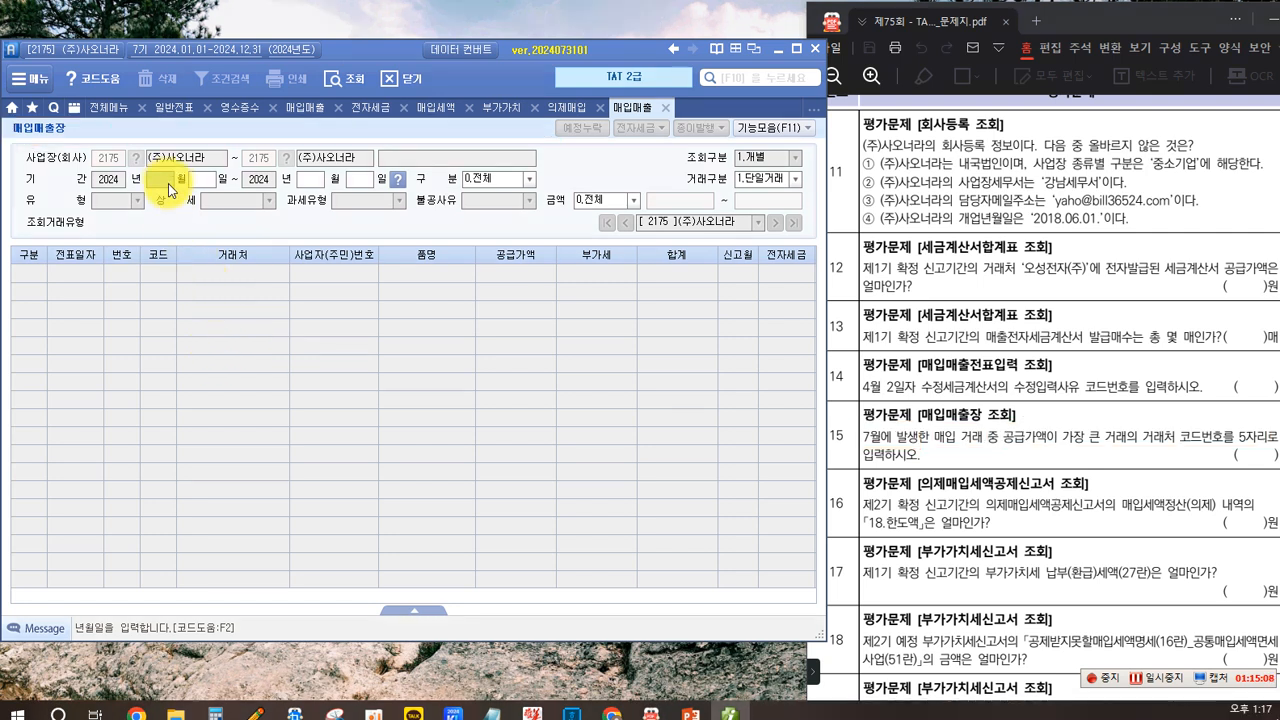
- List purchase transactions in the ledger for July 1 to July 31, 2024 with classification 2.매입
type("7")
key("Return")
type("1")
key("Return")
type("7")
key("Return")
type("311")
key("Return")
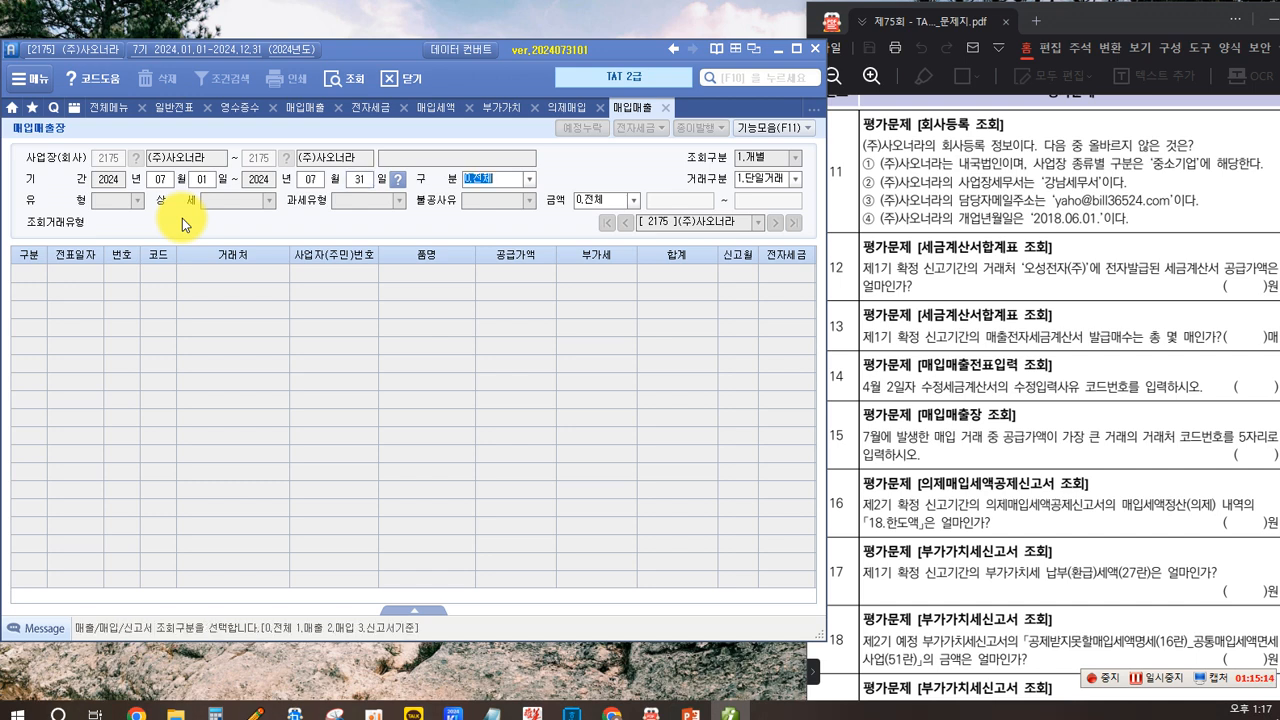
left_click(530, 180)
left_click(527, 180)
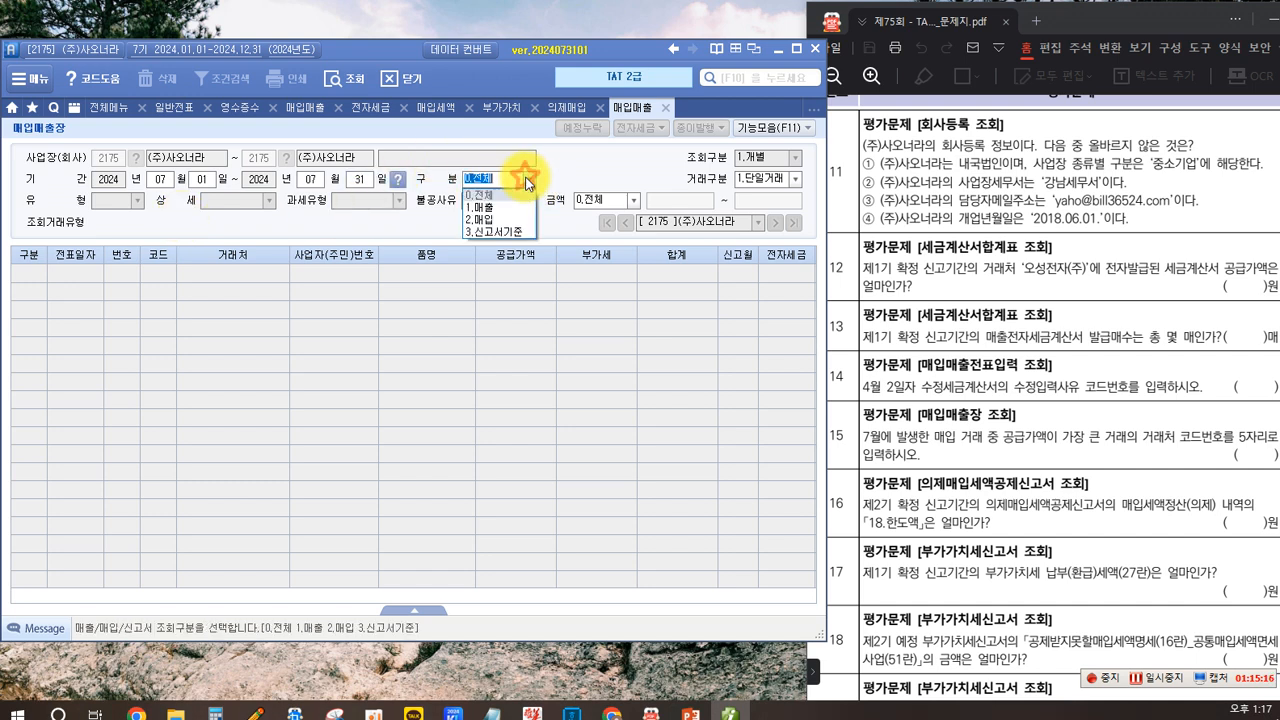
left_click(491, 222)
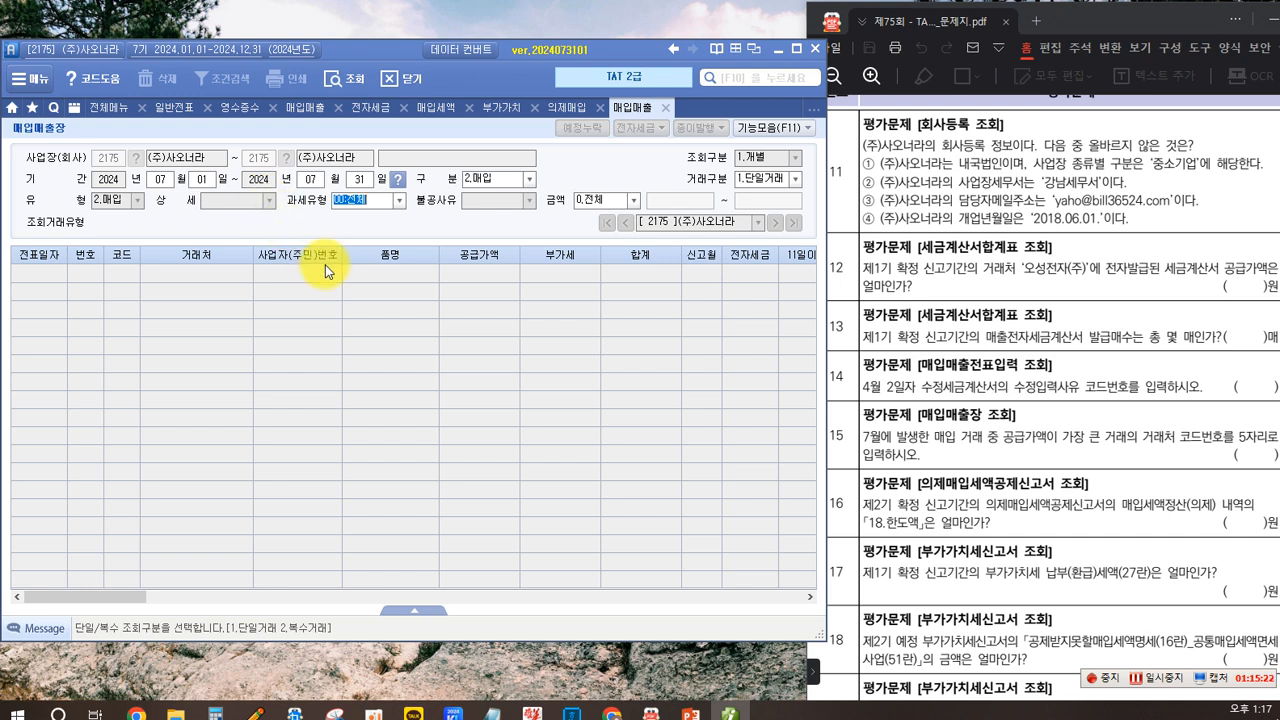
key("Return")
key("Return")
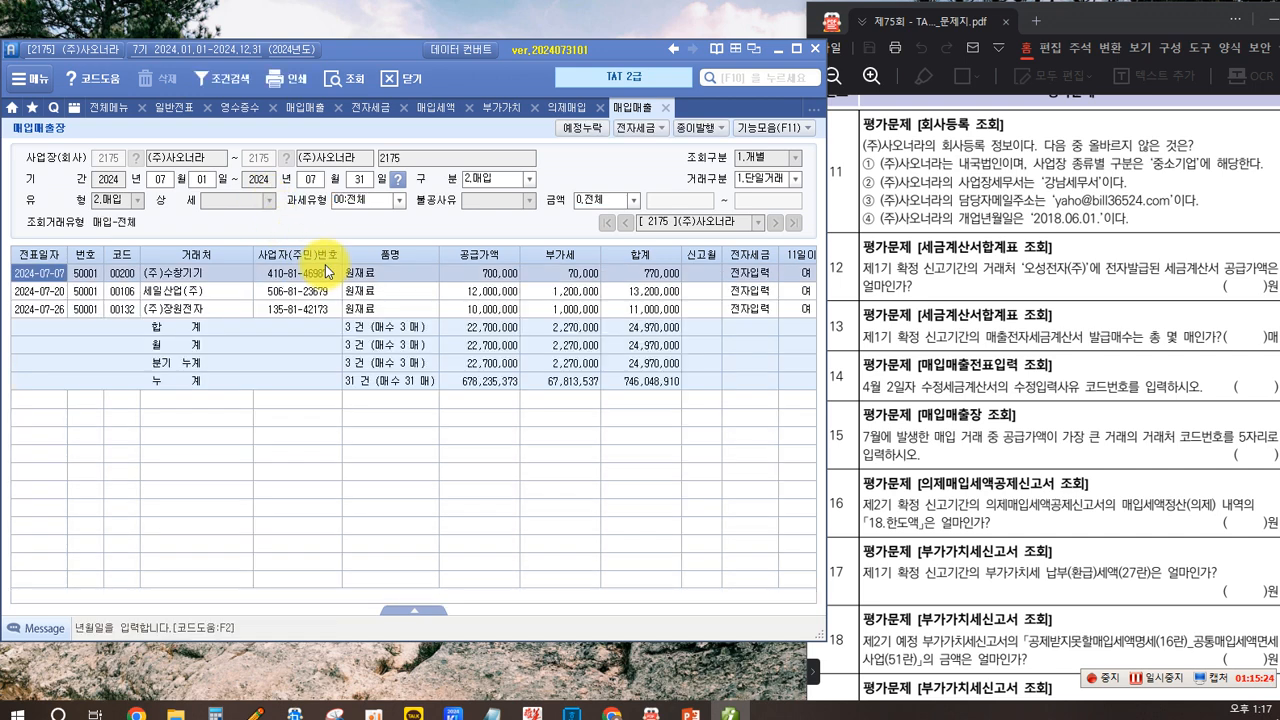
- Find the supplier code of the July purchase with the largest supply amount for question 15
left_click(1020, 443)
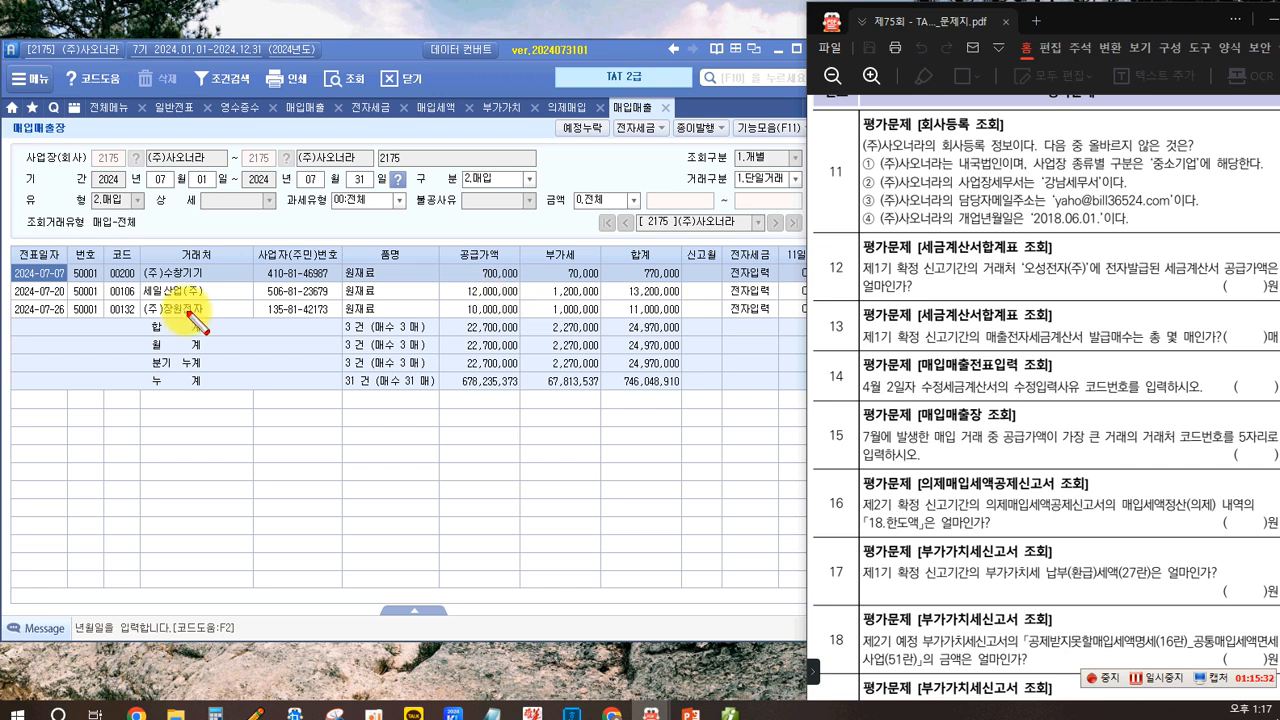
mouse_move(29, 288)
left_mouse_down()
mouse_move(651, 298)
mouse_move(700, 310)
mouse_move(695, 299)
left_mouse_up()
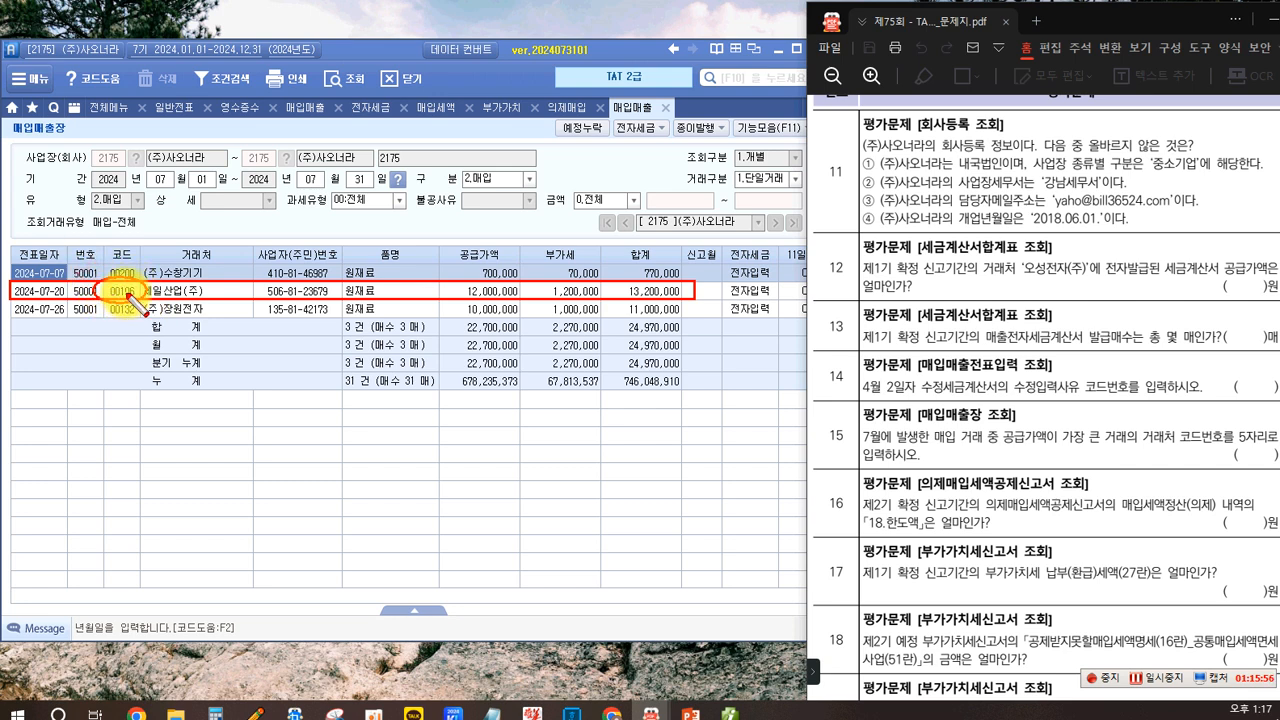
left_click_drag(118, 290, 140, 284)
mouse_move(1250, 450)
left_mouse_down()
mouse_move(1215, 412)
mouse_move(1270, 455)
mouse_move(1262, 445)
left_mouse_up()
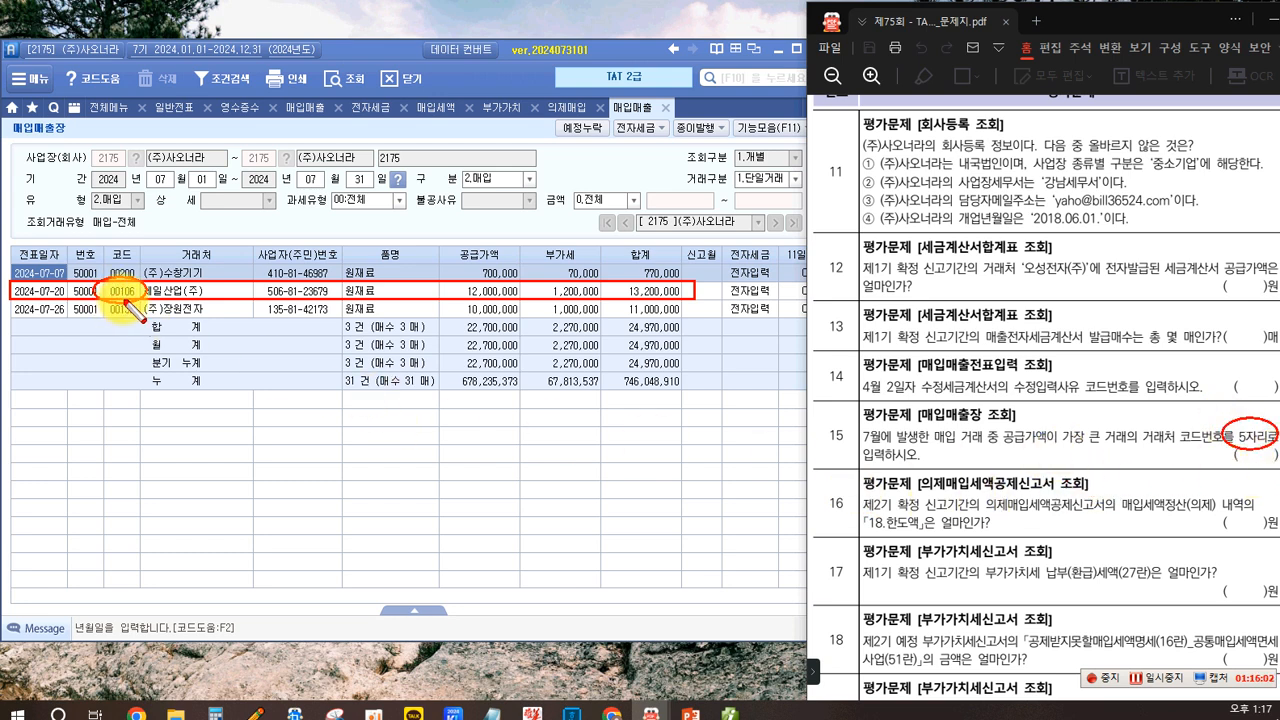
left_click_drag(131, 297, 125, 306)
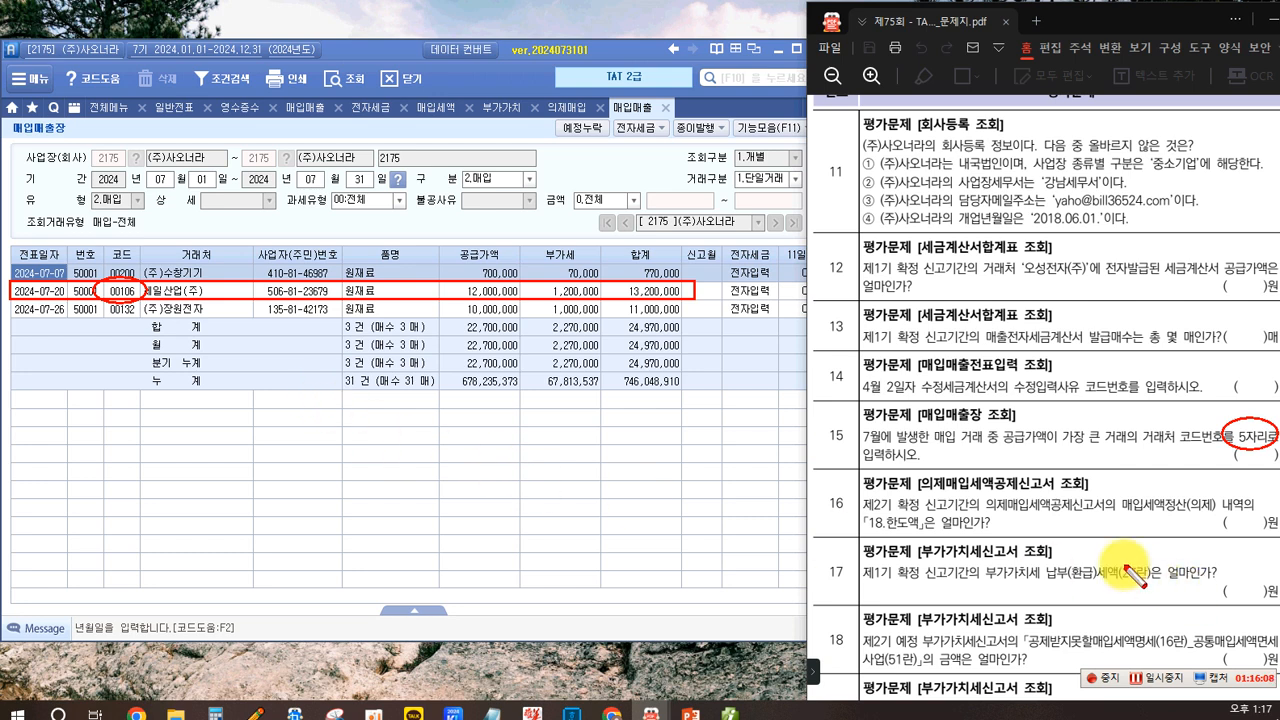
key("Escape")
- Switch to the deemed input tax credit return and read the 18.한도액 amount for question 16
scroll(1009, 506, "down", 1)
scroll(1009, 506, "down", 5)
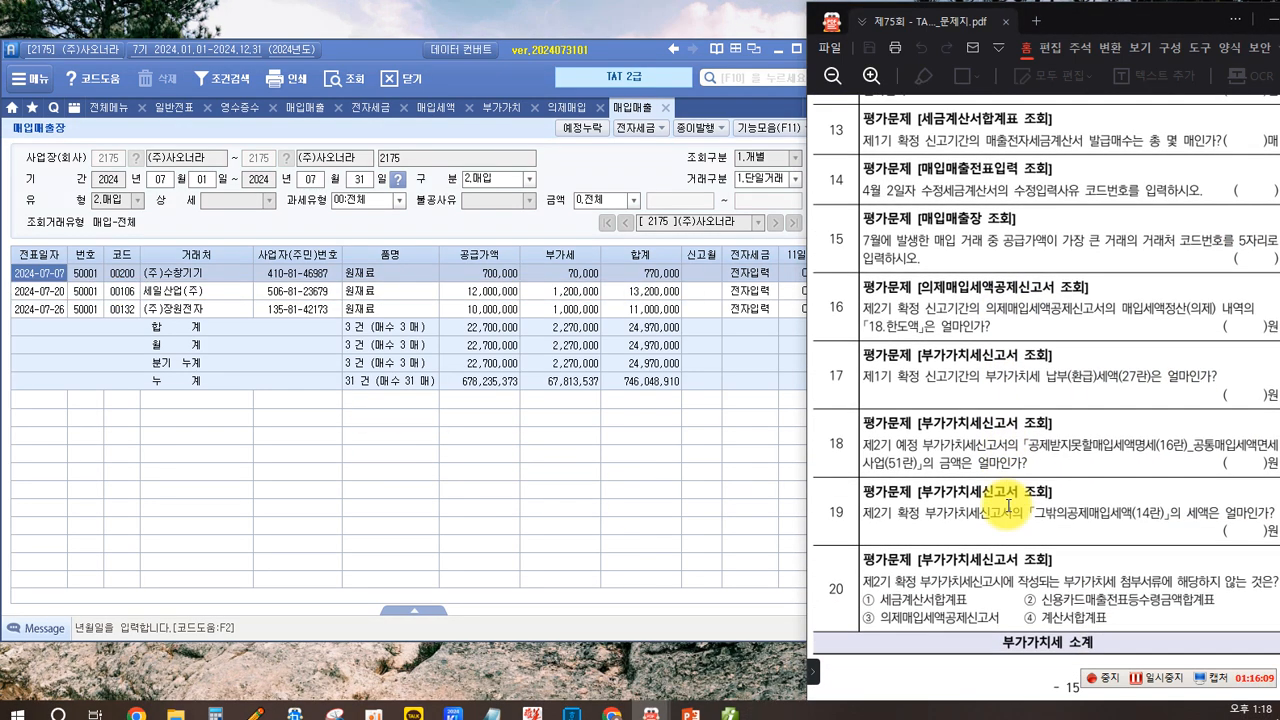
scroll(1009, 506, "down", 3)
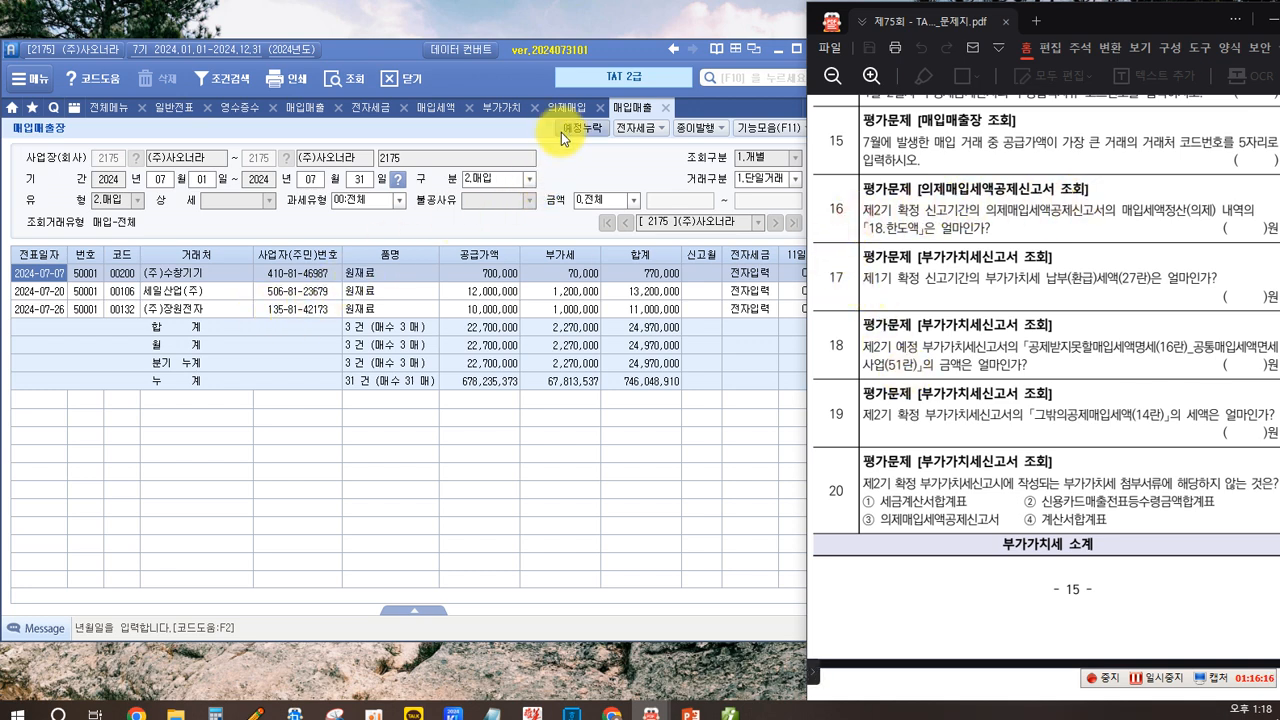
left_click(562, 107)
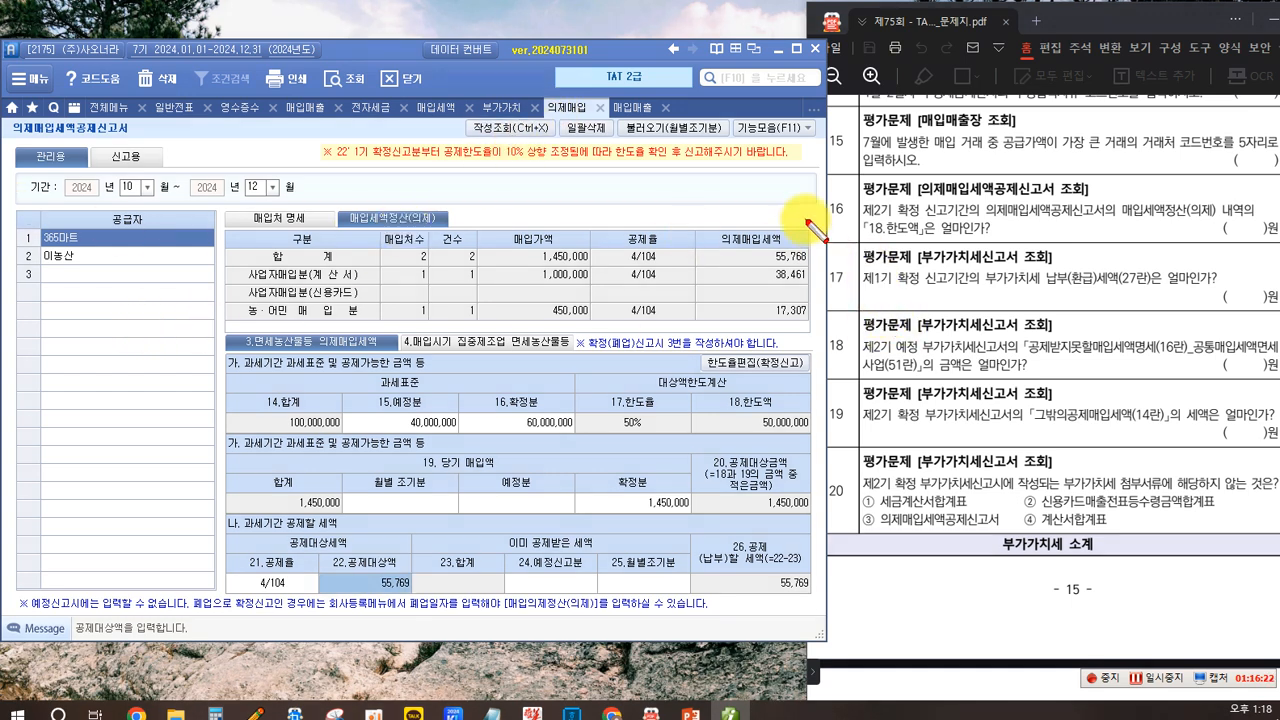
left_click_drag(857, 197, 971, 219)
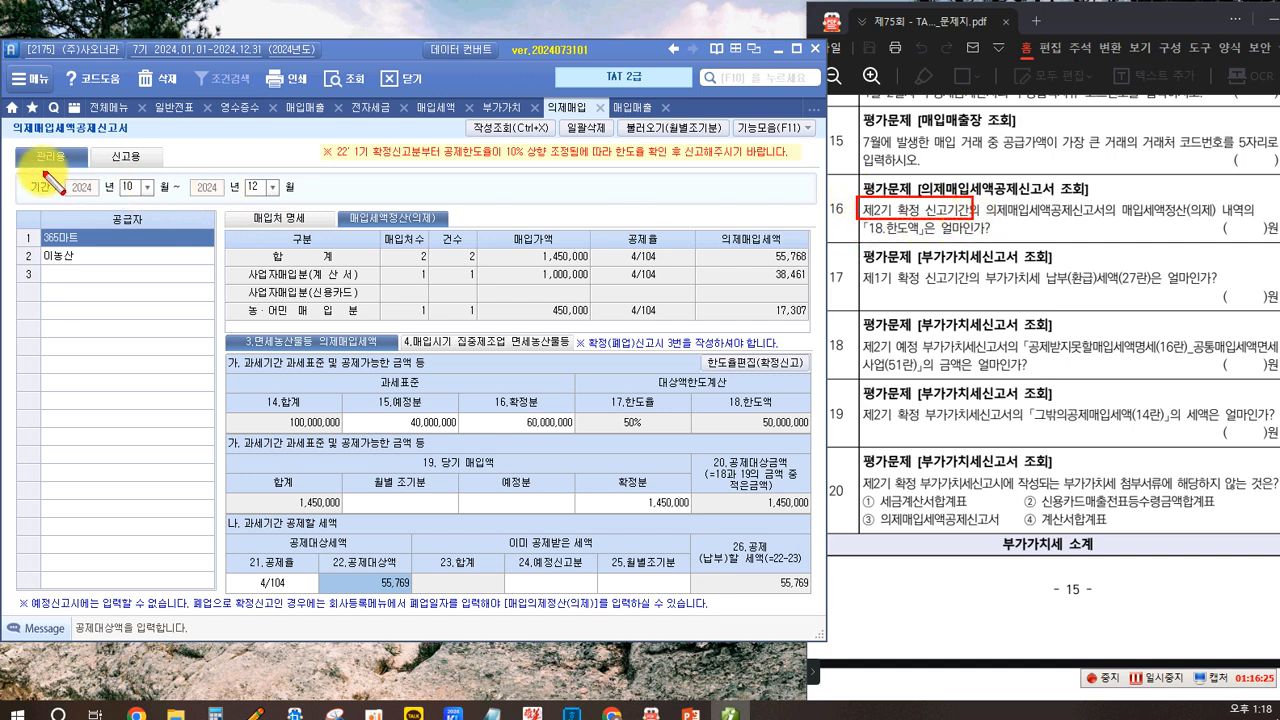
left_click_drag(29, 174, 277, 200)
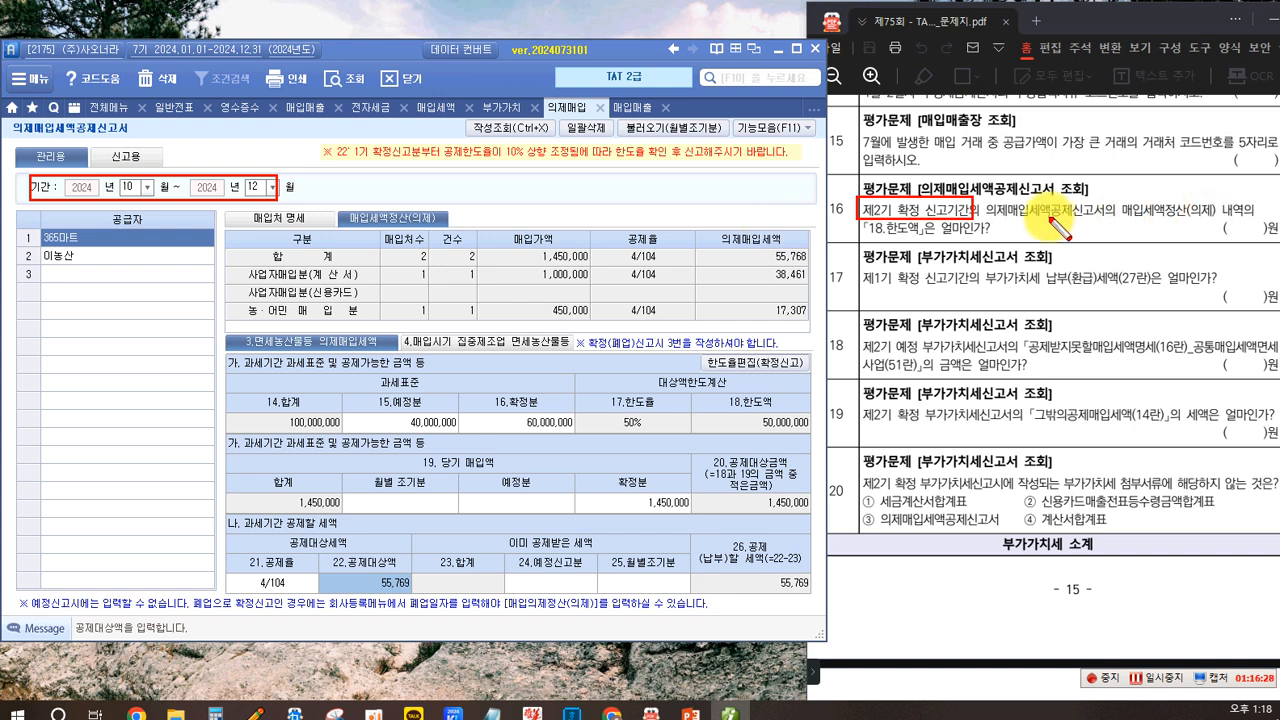
left_click_drag(990, 218, 1025, 222)
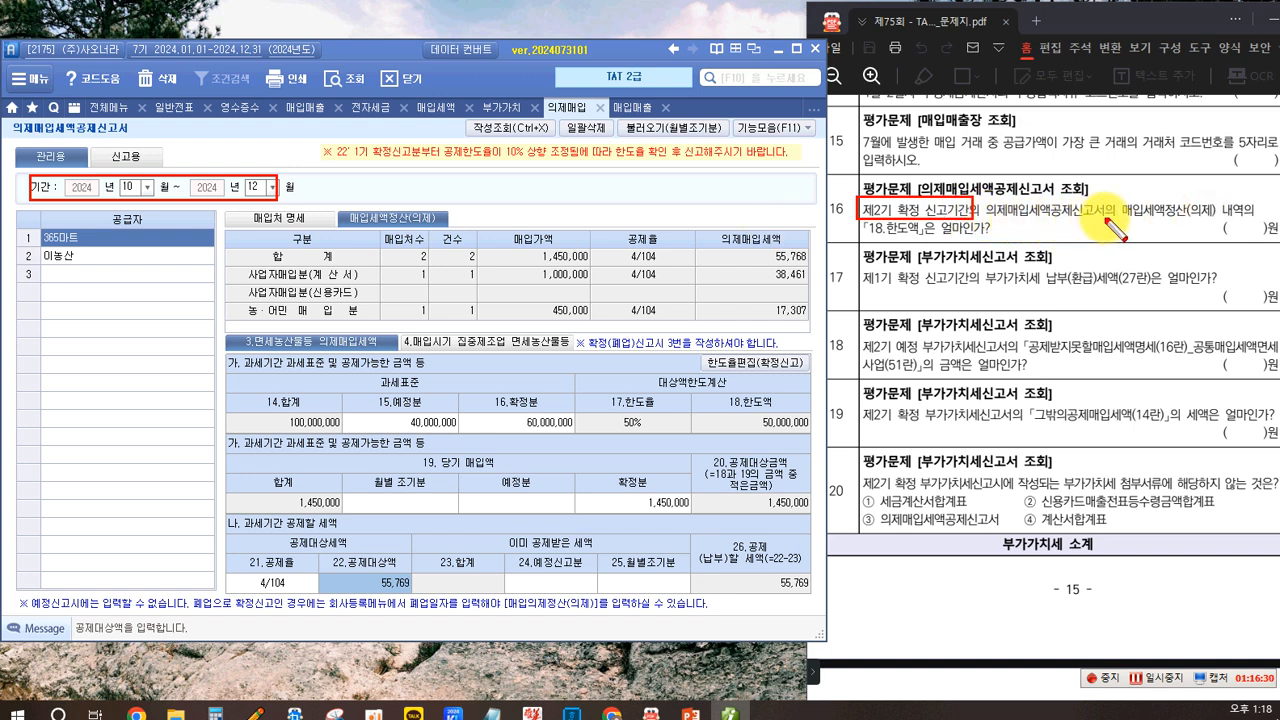
left_click_drag(1087, 194, 1246, 224)
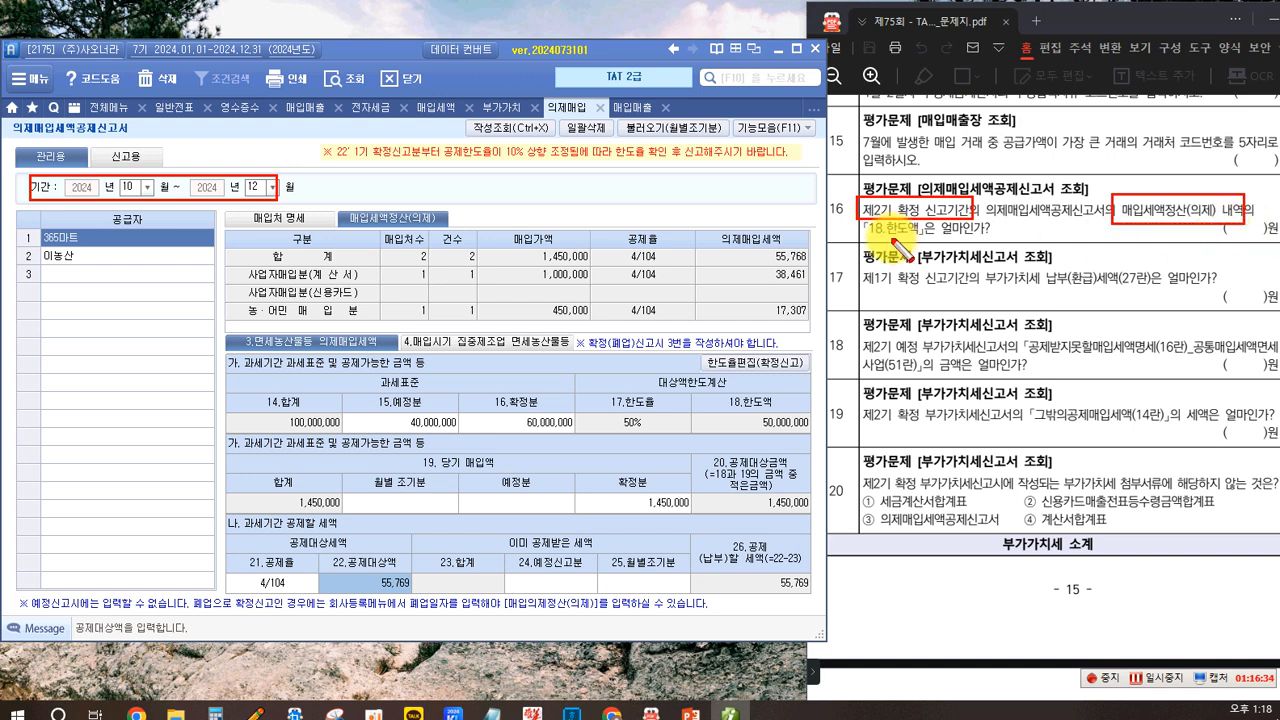
left_click_drag(860, 221, 986, 240)
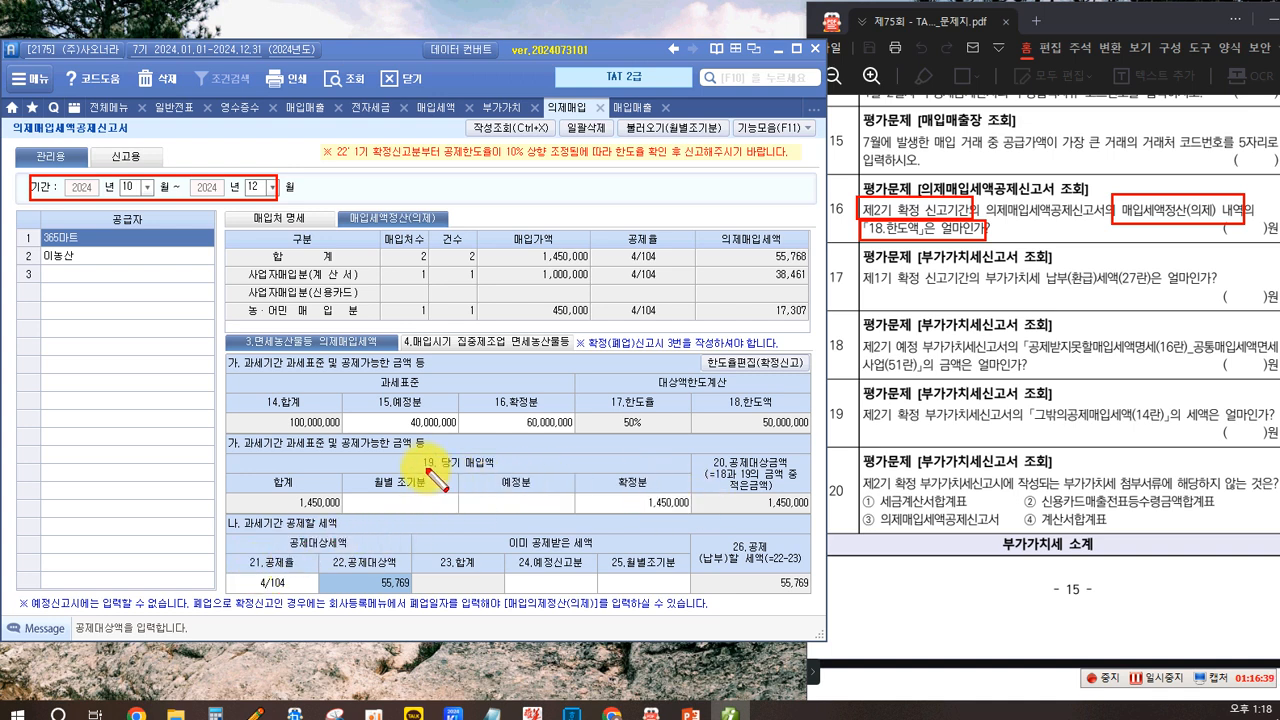
left_click_drag(695, 394, 807, 434)
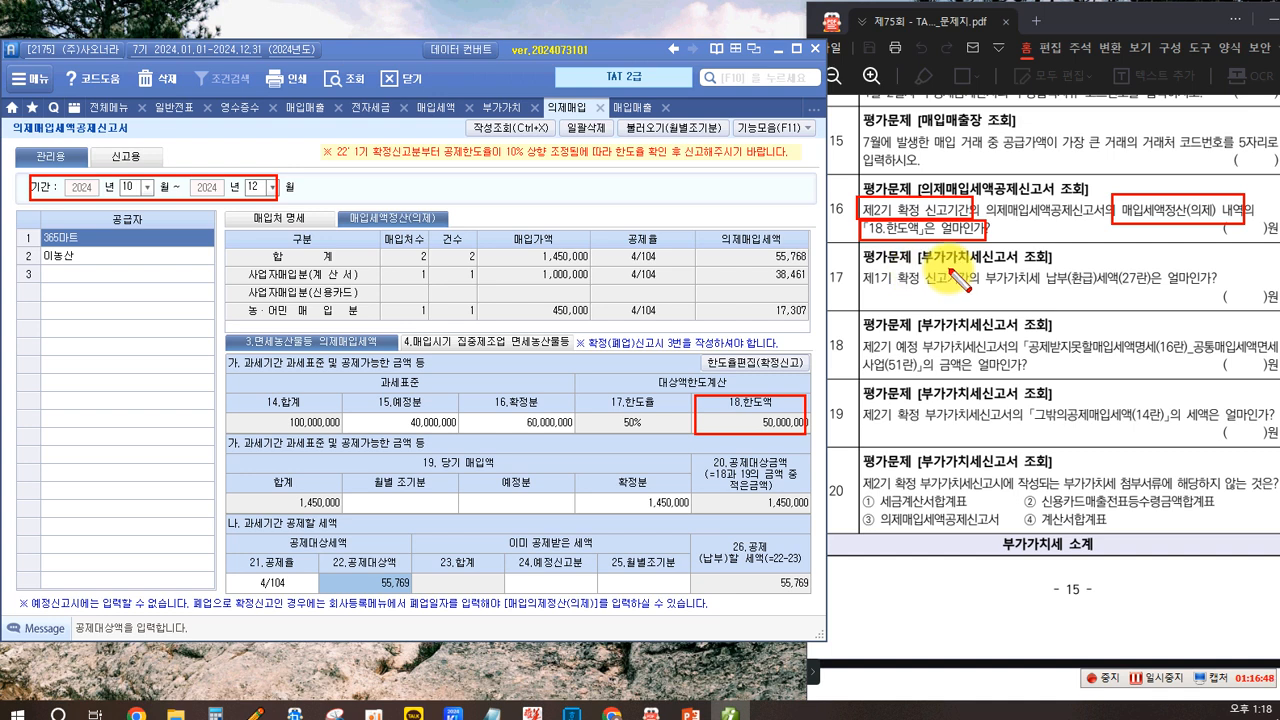
key("Escape")
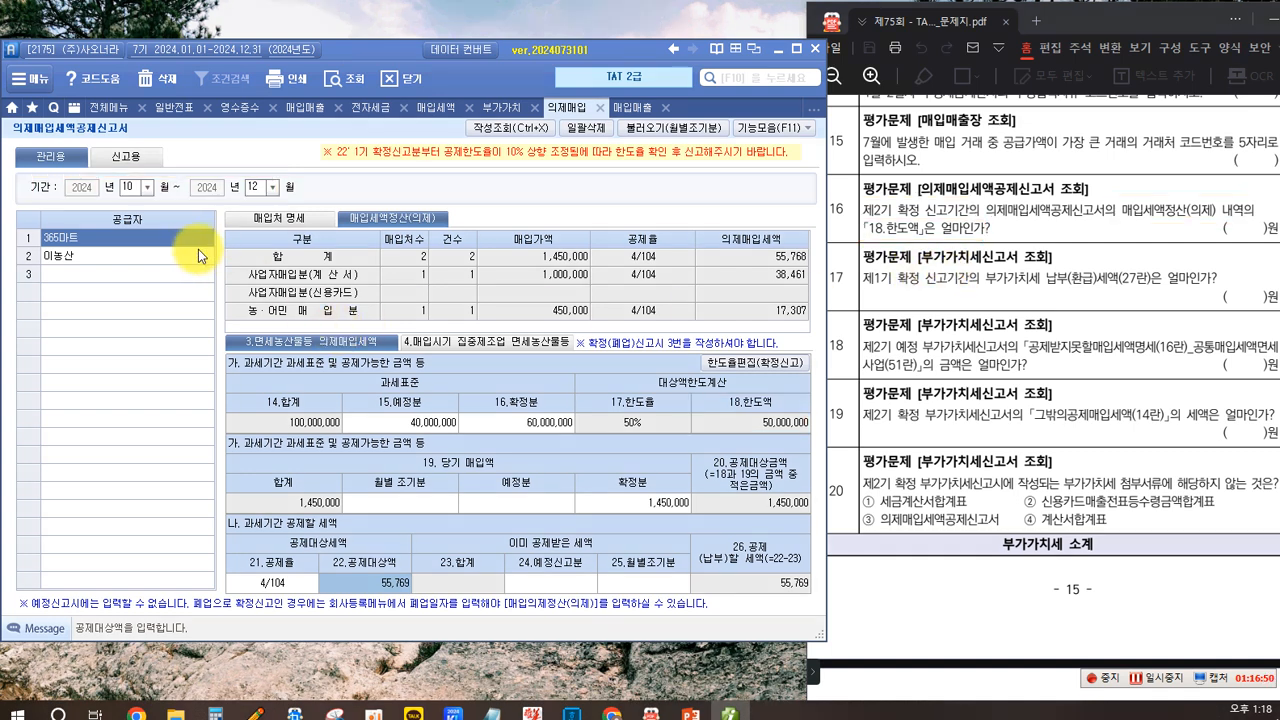
- Switch to the VAT return and close the purchase and sales ledger
left_click(495, 110)
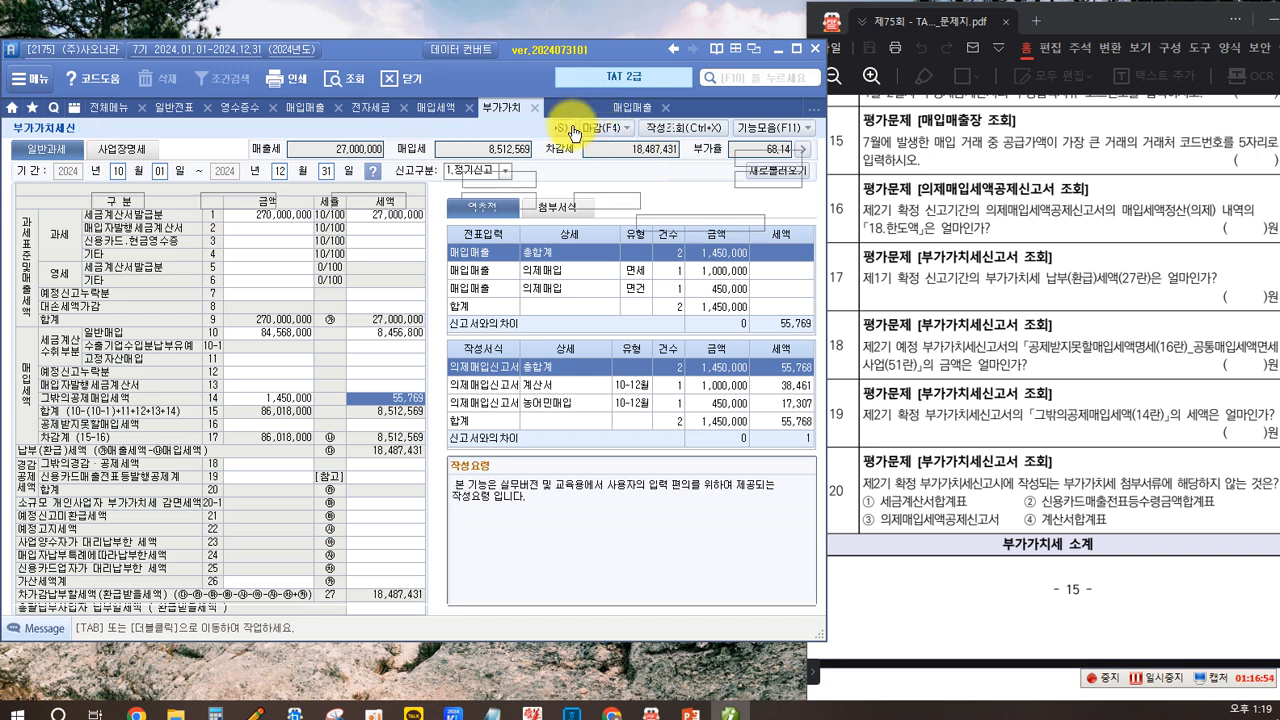
left_click(598, 108)
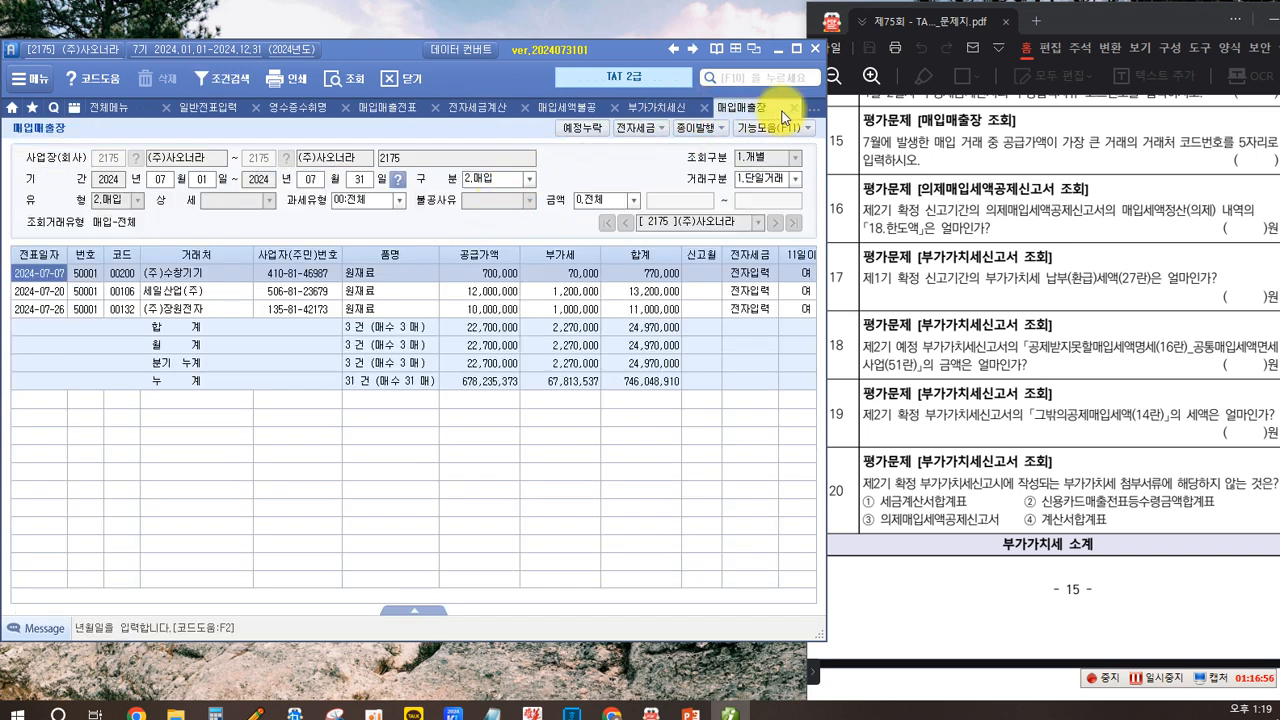
left_click(795, 108)
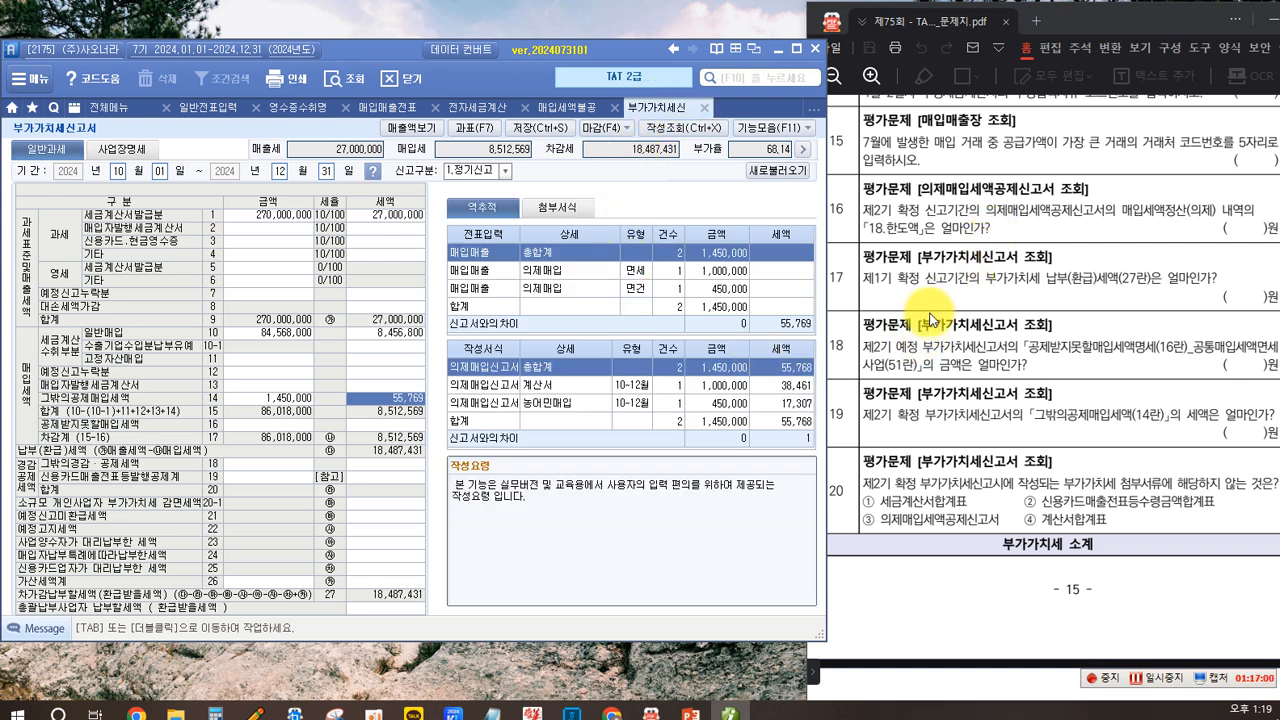
- Load the VAT return for April 1 to June 30, 2024 and read the line 27 payable tax for question 17
left_click_drag(851, 266, 924, 291)
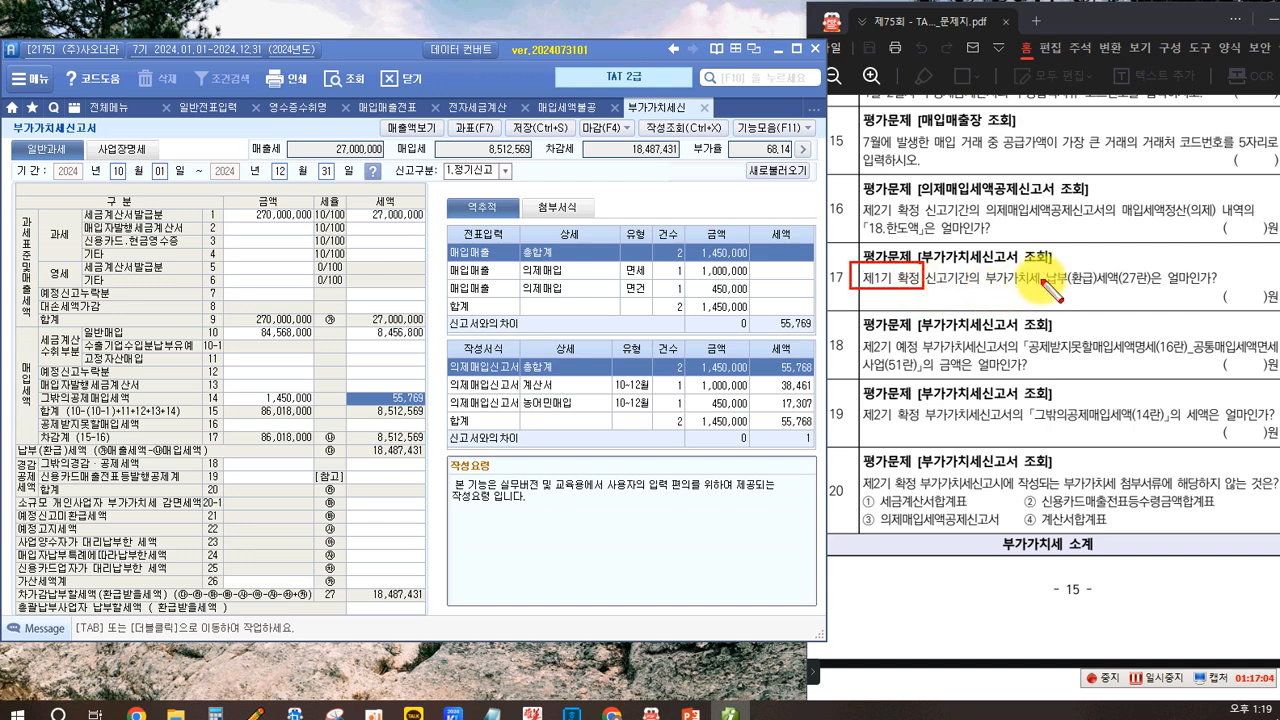
left_click_drag(1046, 258, 1157, 293)
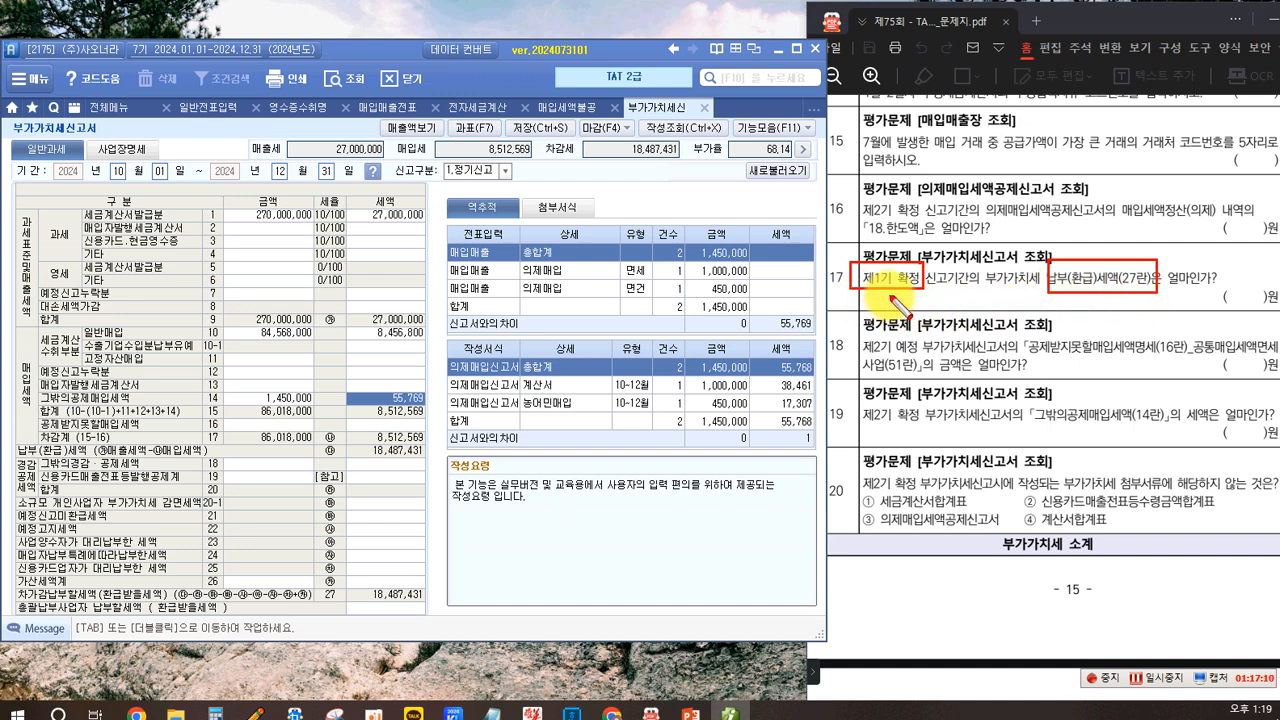
key("Escape")
left_click(119, 174)
left_click(617, 400)
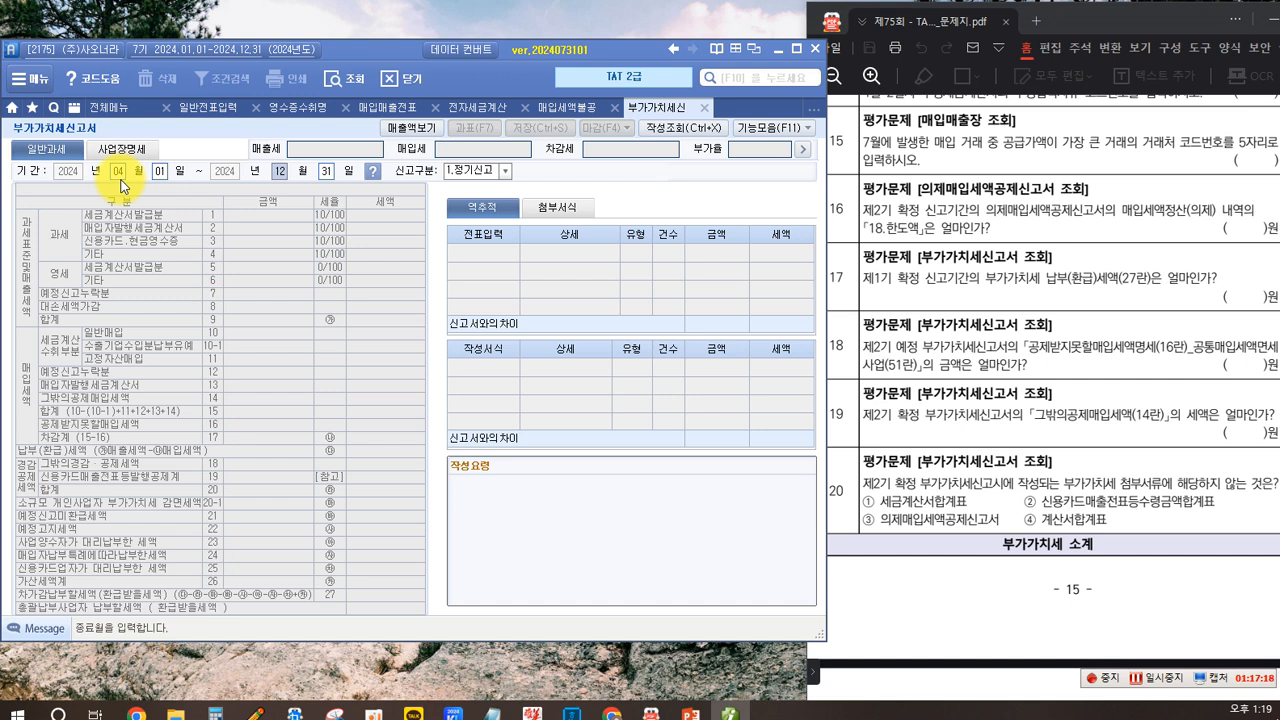
key("Return")
key("Return")
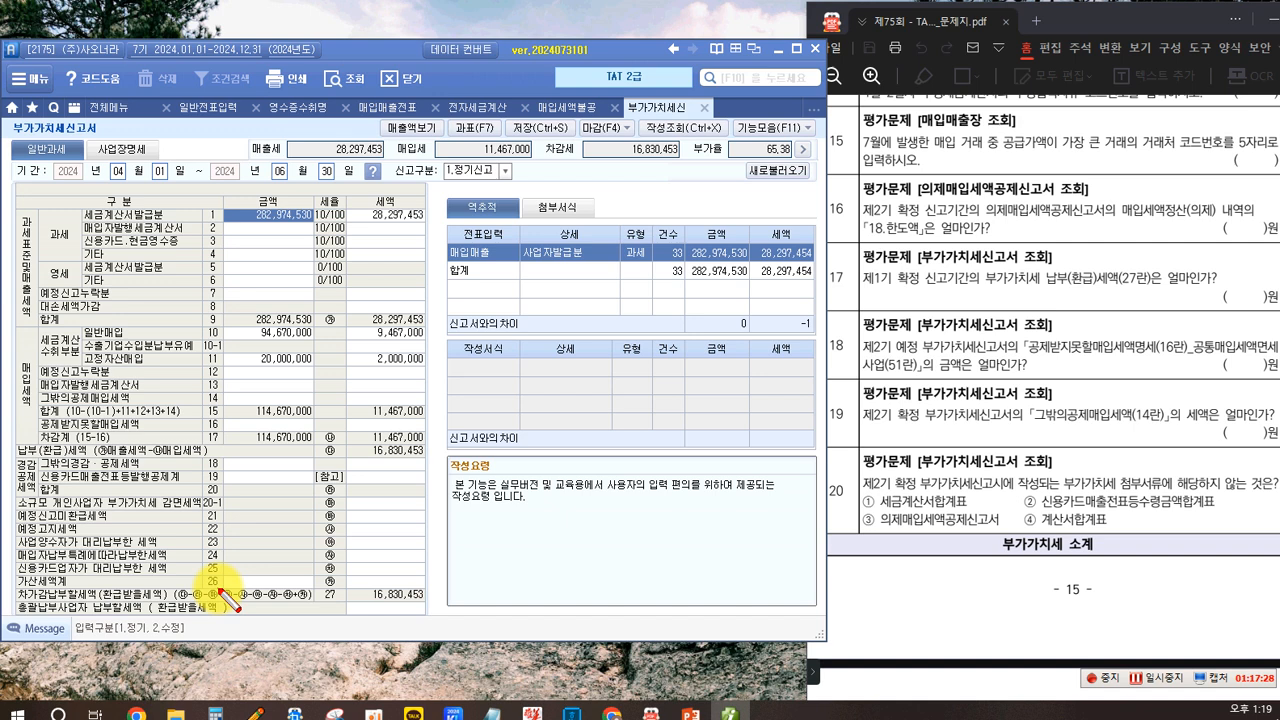
mouse_move(318, 588)
left_mouse_down()
mouse_move(343, 603)
mouse_move(427, 605)
left_mouse_up()
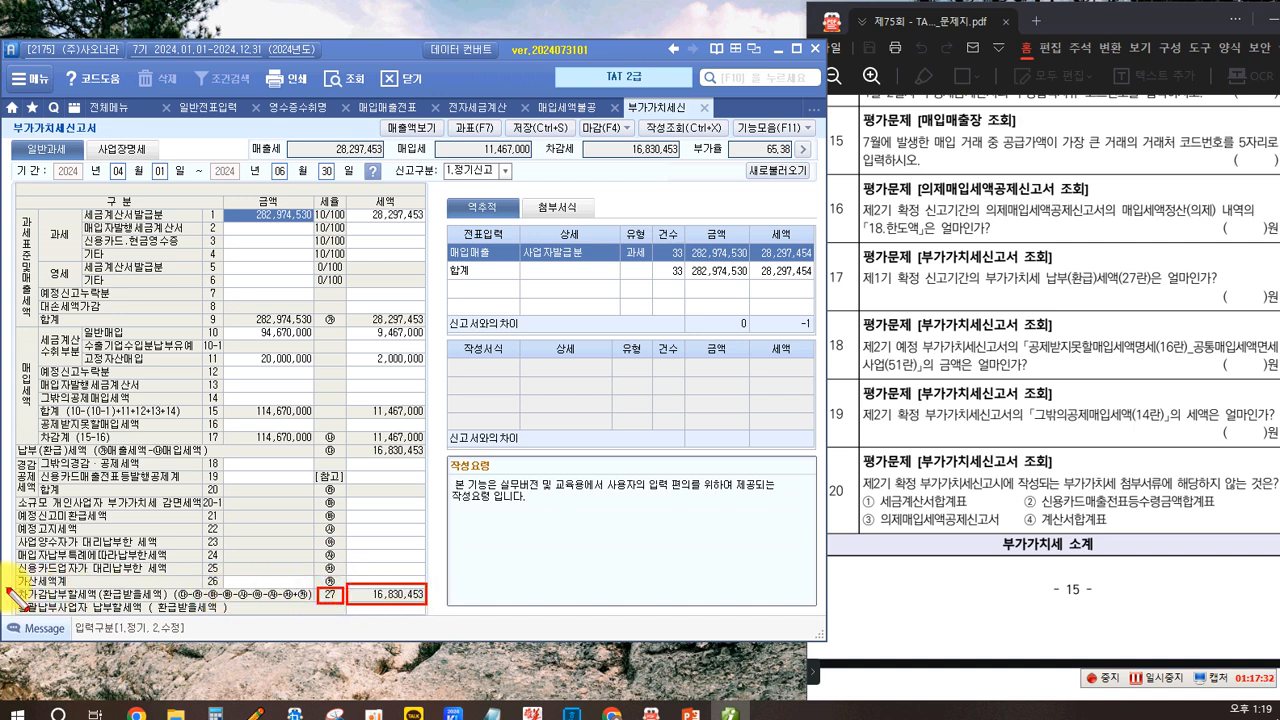
left_click_drag(181, 601, 183, 602)
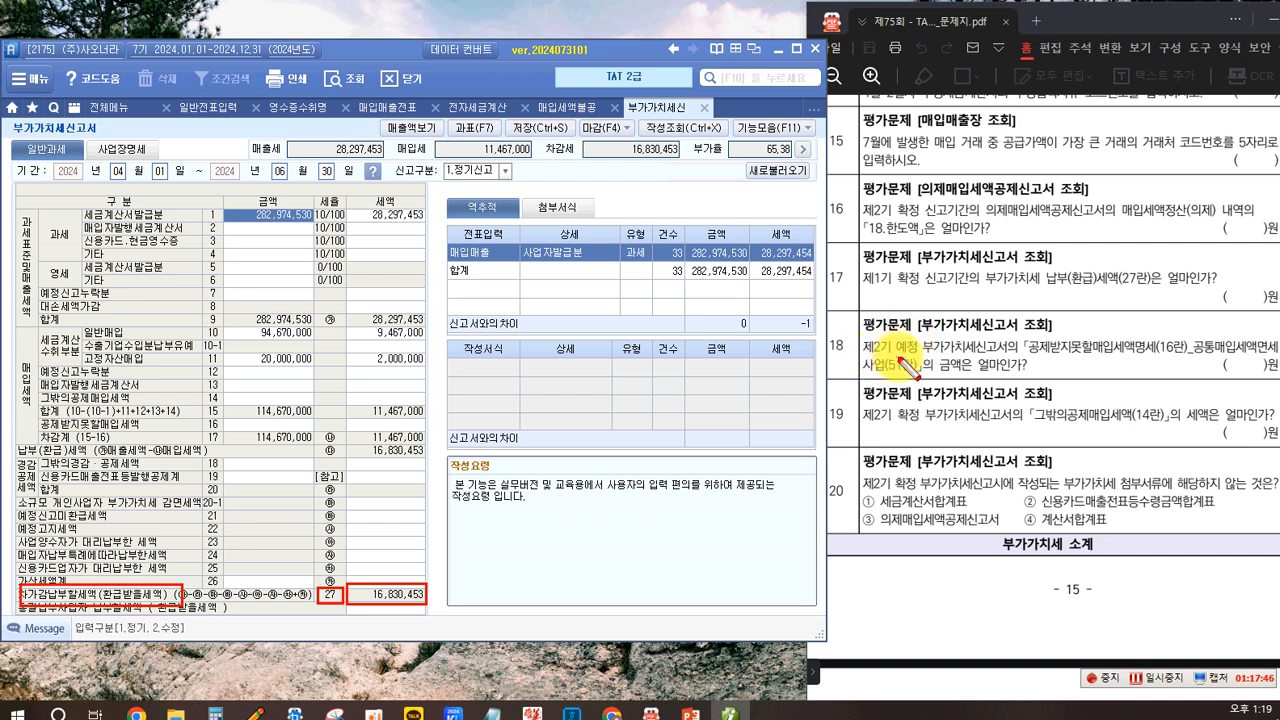
- Load the VAT return for July 1 to September 30, 2024 as a 1.정기신고, bringing in the saved data
left_click(118, 171)
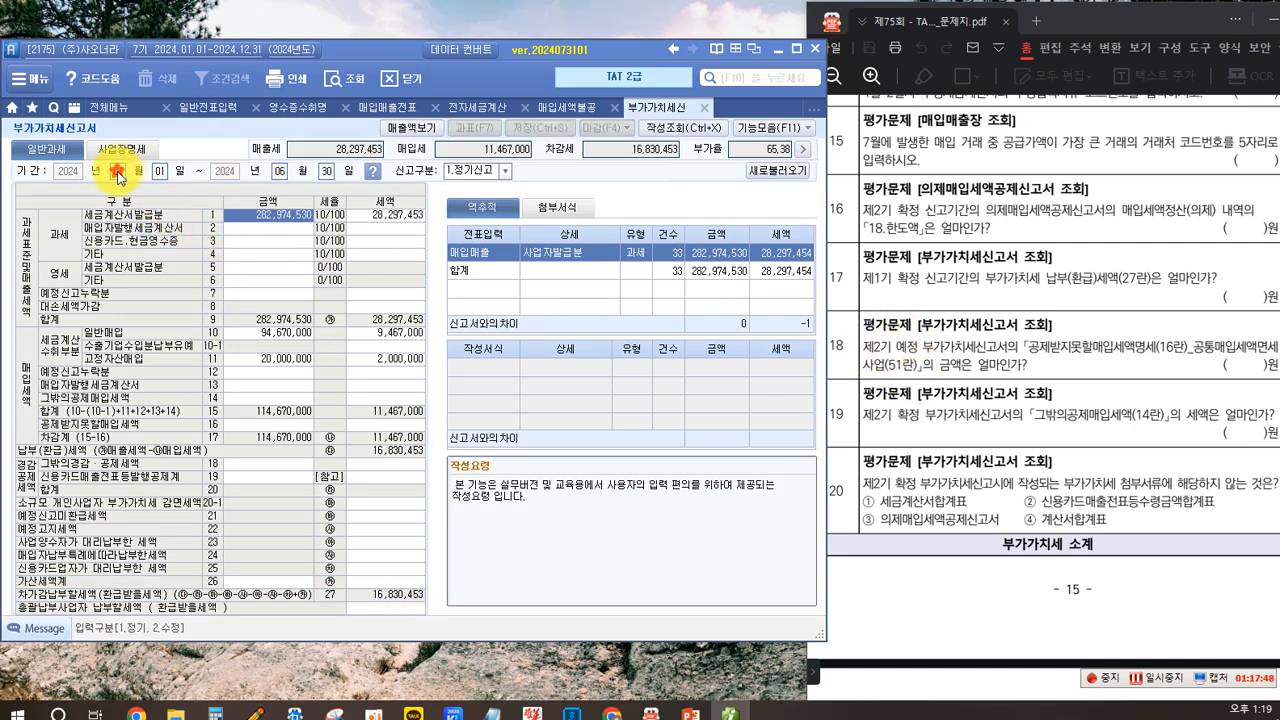
left_click(612, 395)
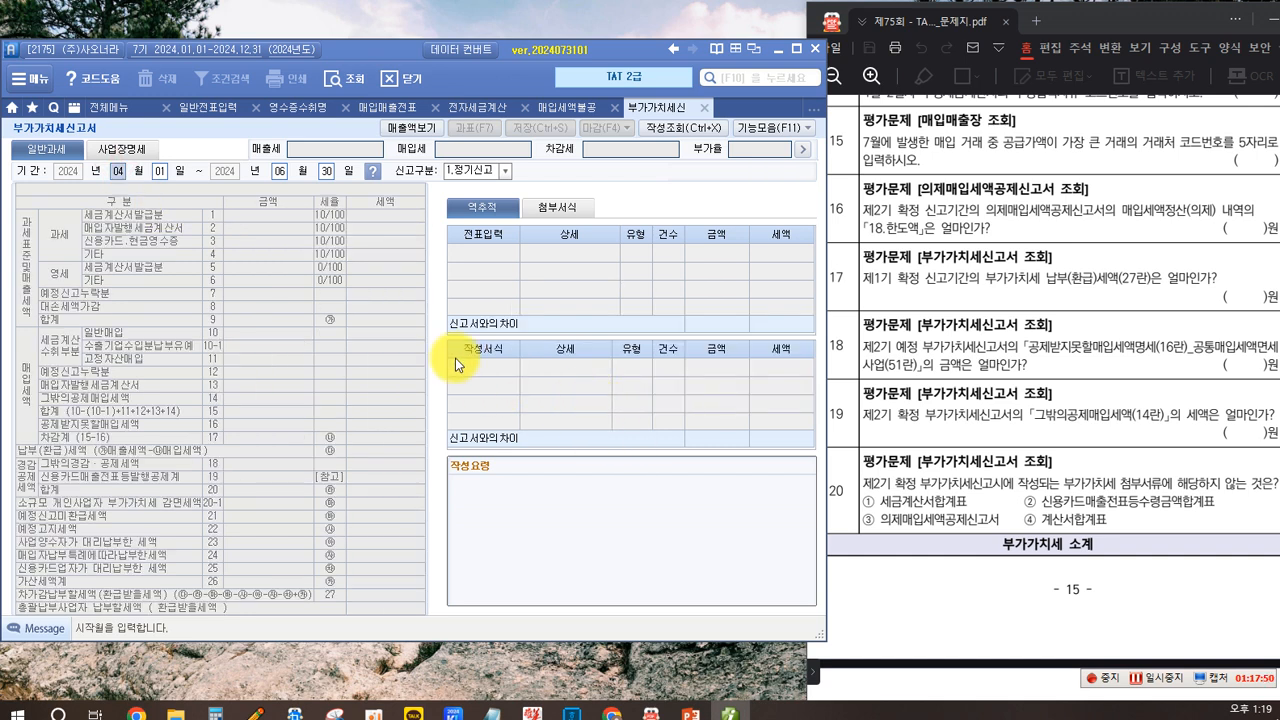
type("07")
key("Return")
type("09")
key("Return")
key("Return")
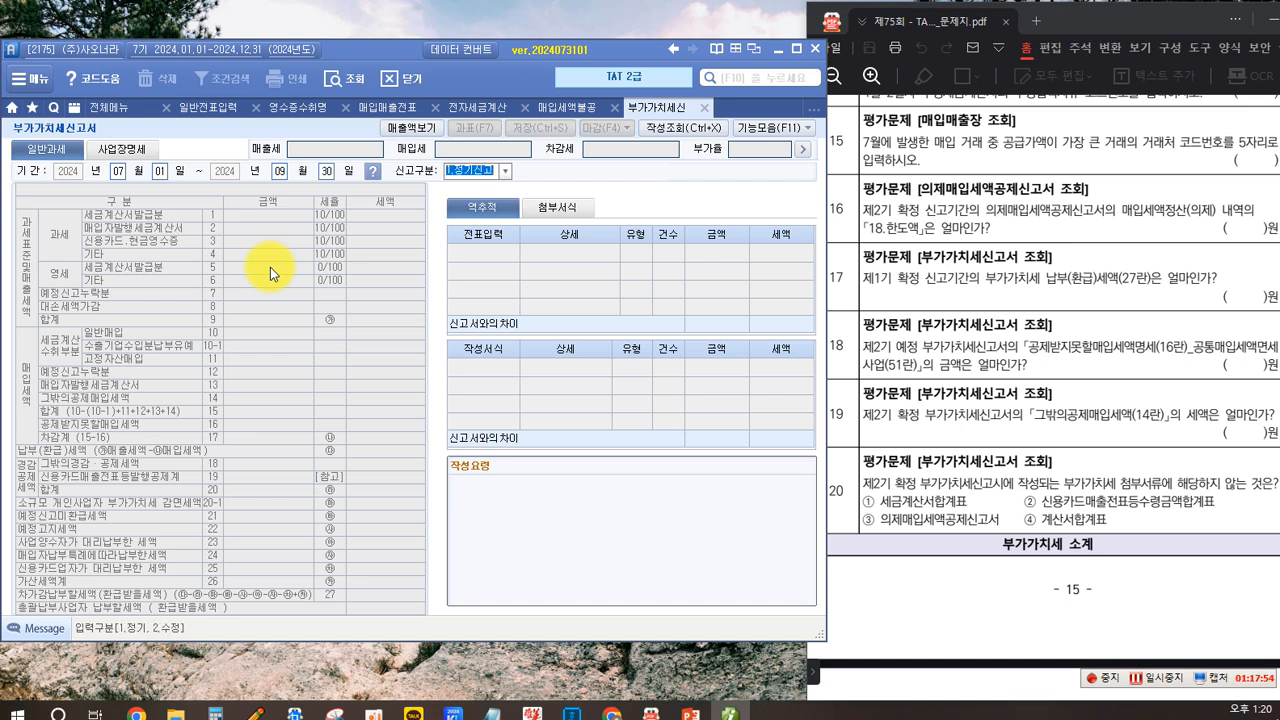
key("Return")
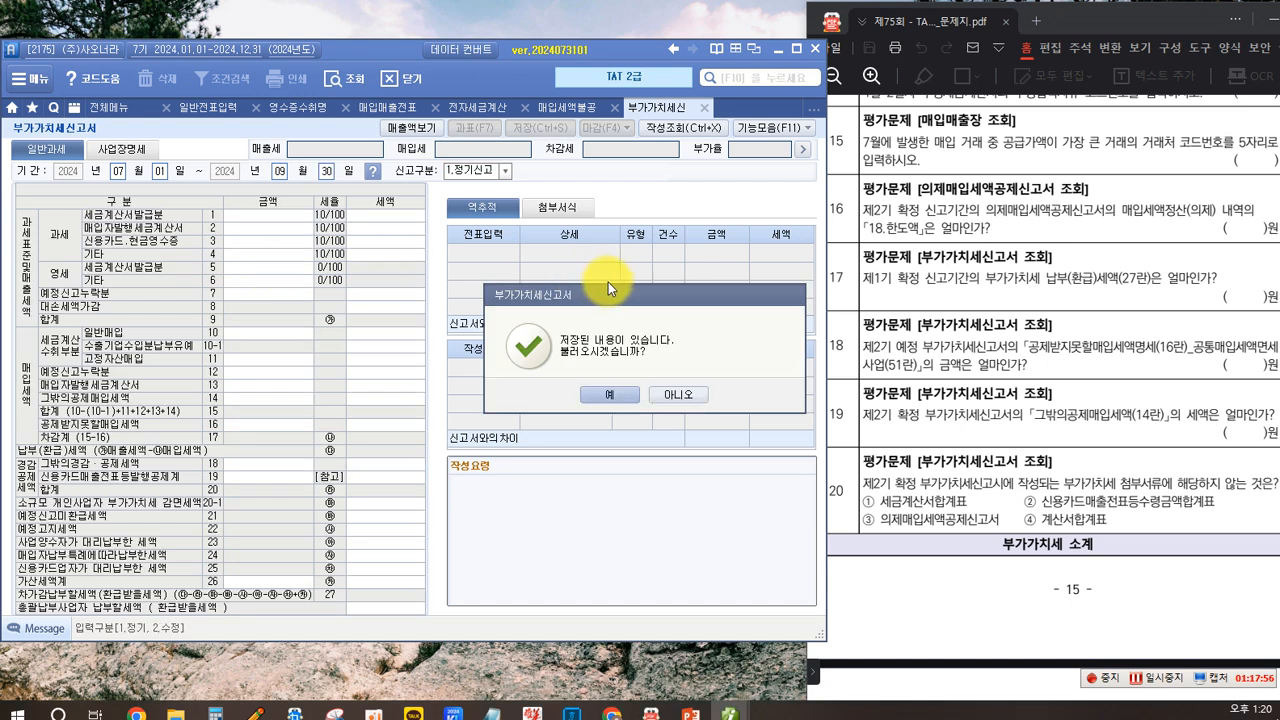
left_click(607, 400)
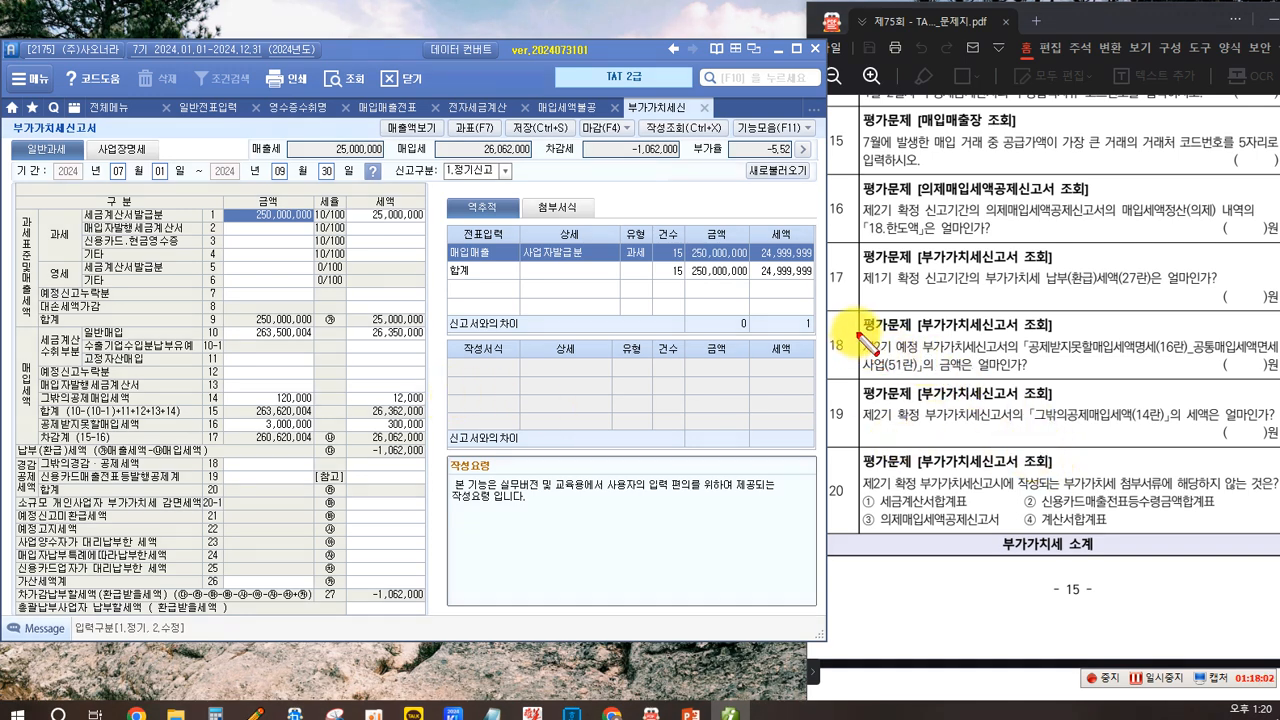
- Open the line 16 non-deductible input tax details and read the line 51 common purchase amount for question 18
mouse_move(861, 333)
left_mouse_down()
mouse_move(928, 361)
mouse_move(1188, 367)
left_mouse_up()
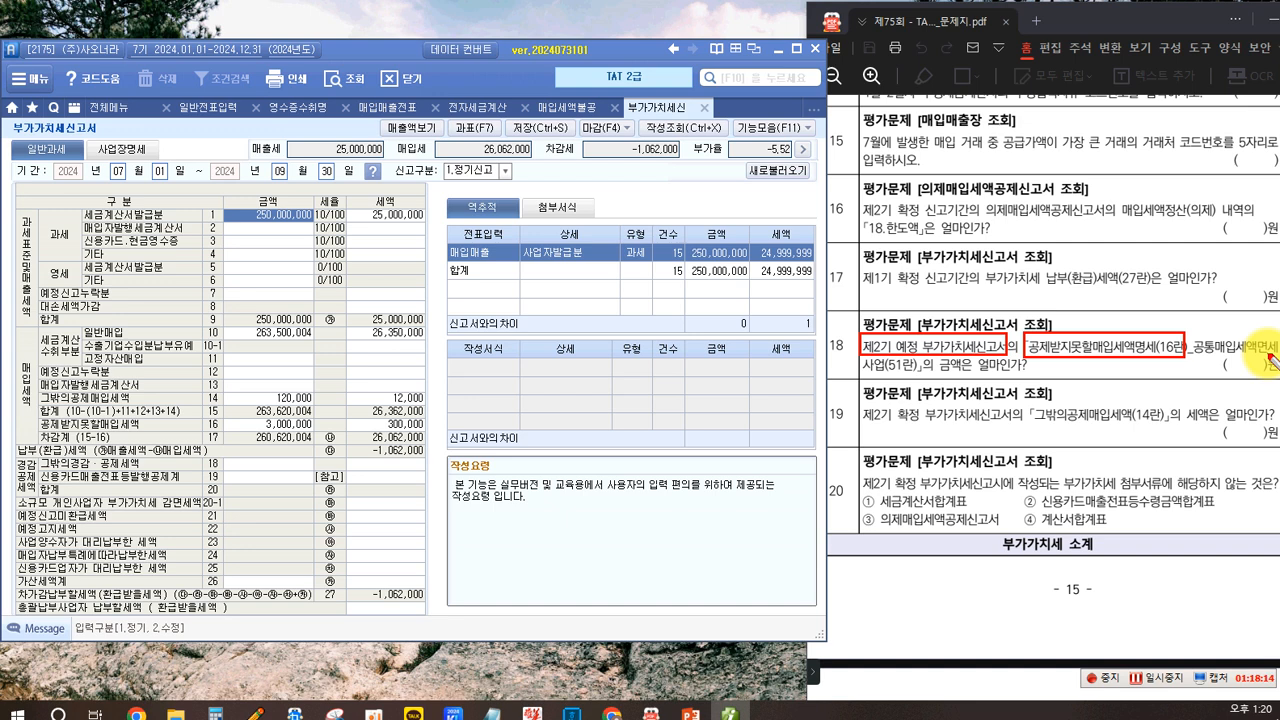
left_click_drag(858, 356, 918, 376)
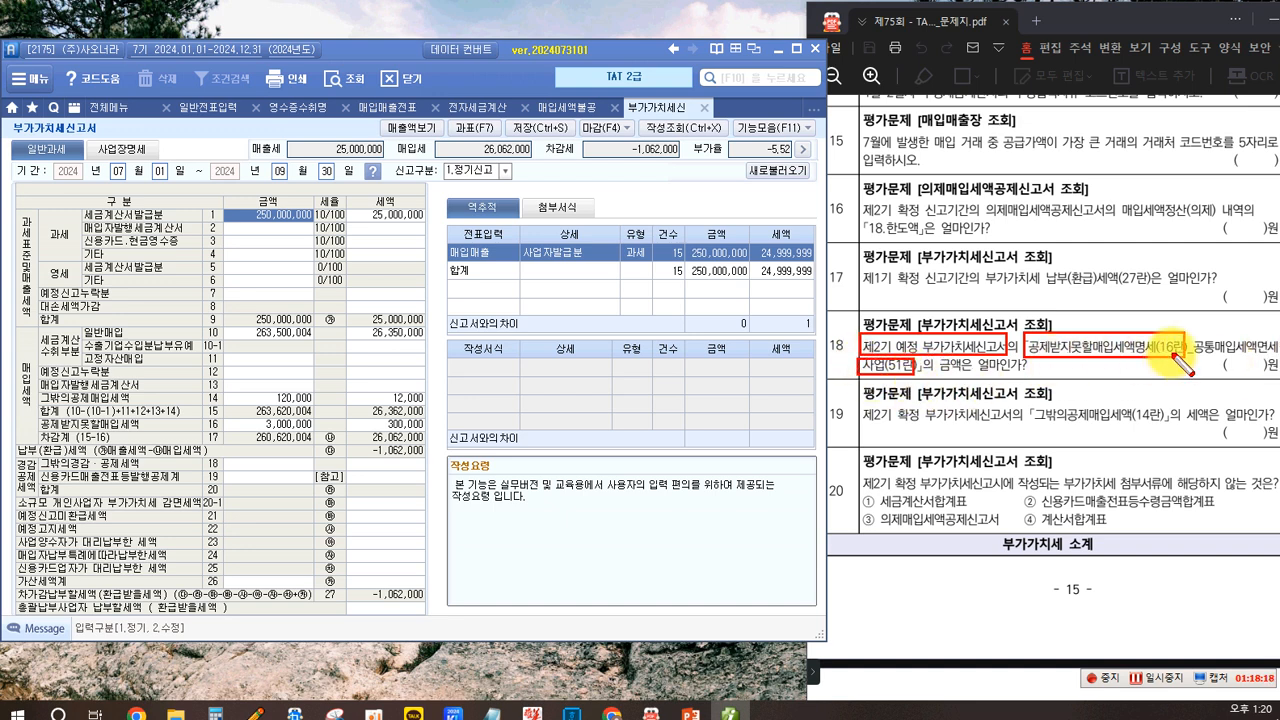
left_click_drag(45, 420, 427, 434)
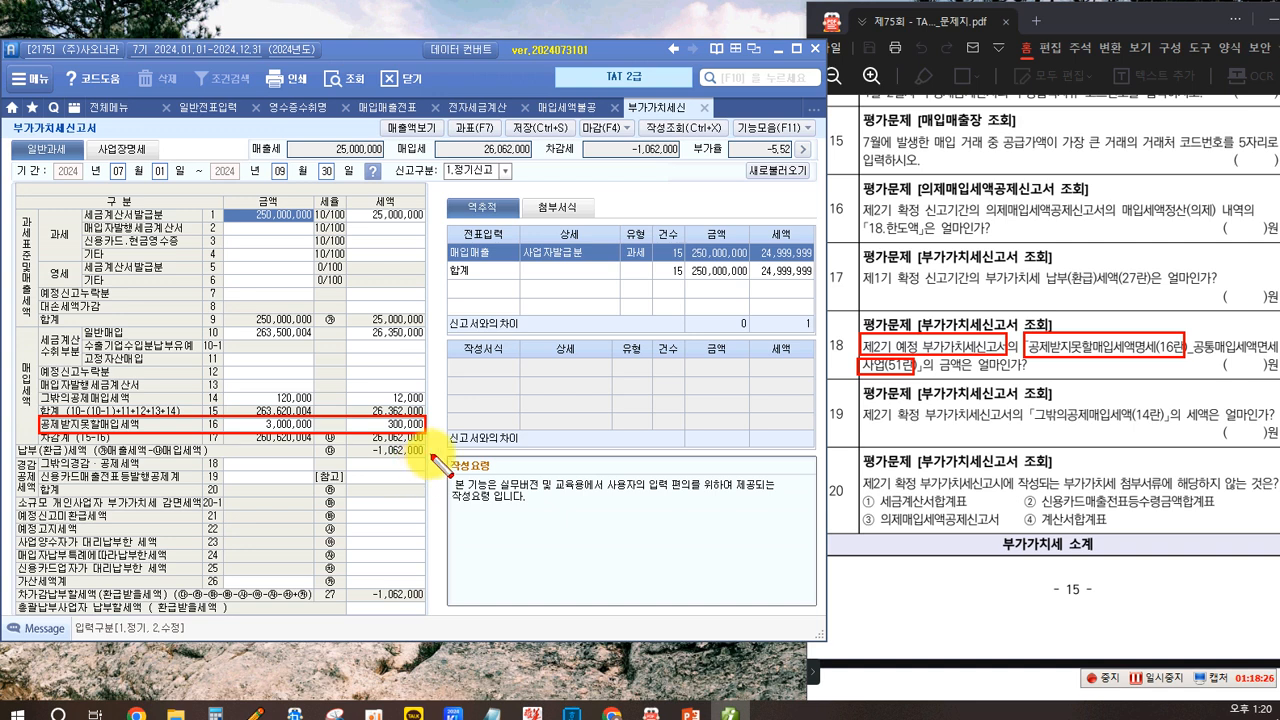
key("Escape")
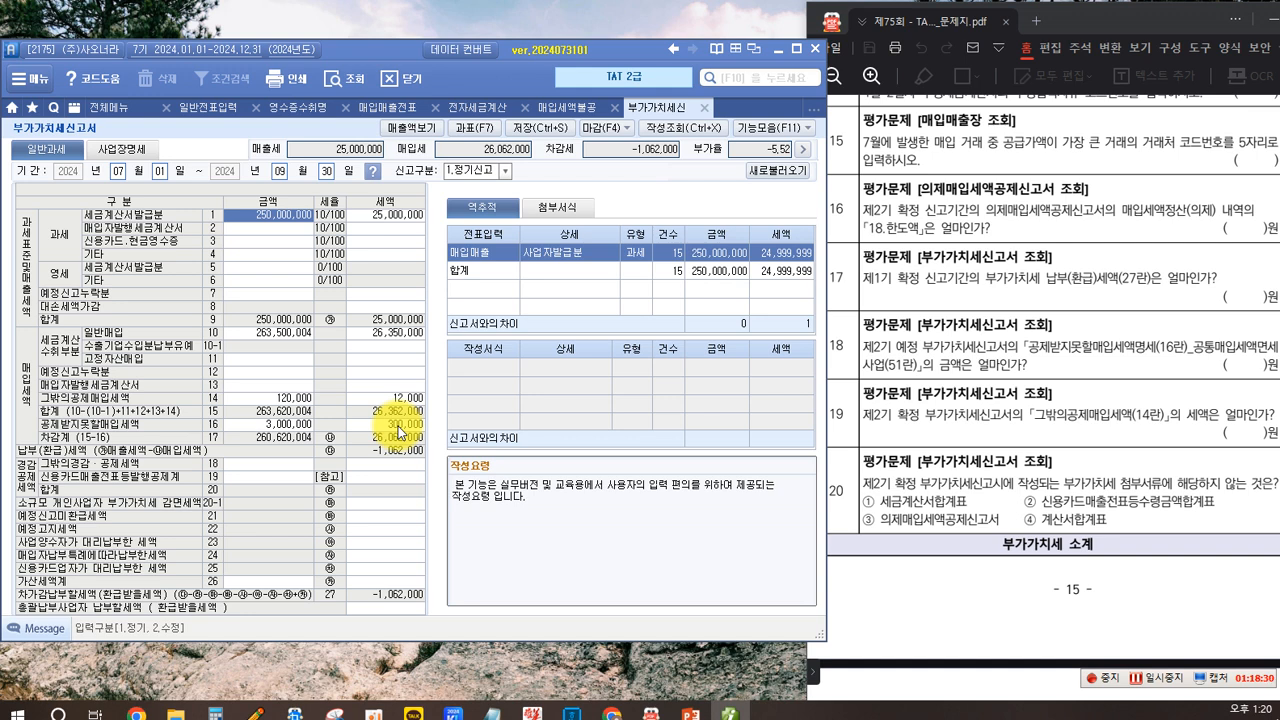
left_click(398, 425)
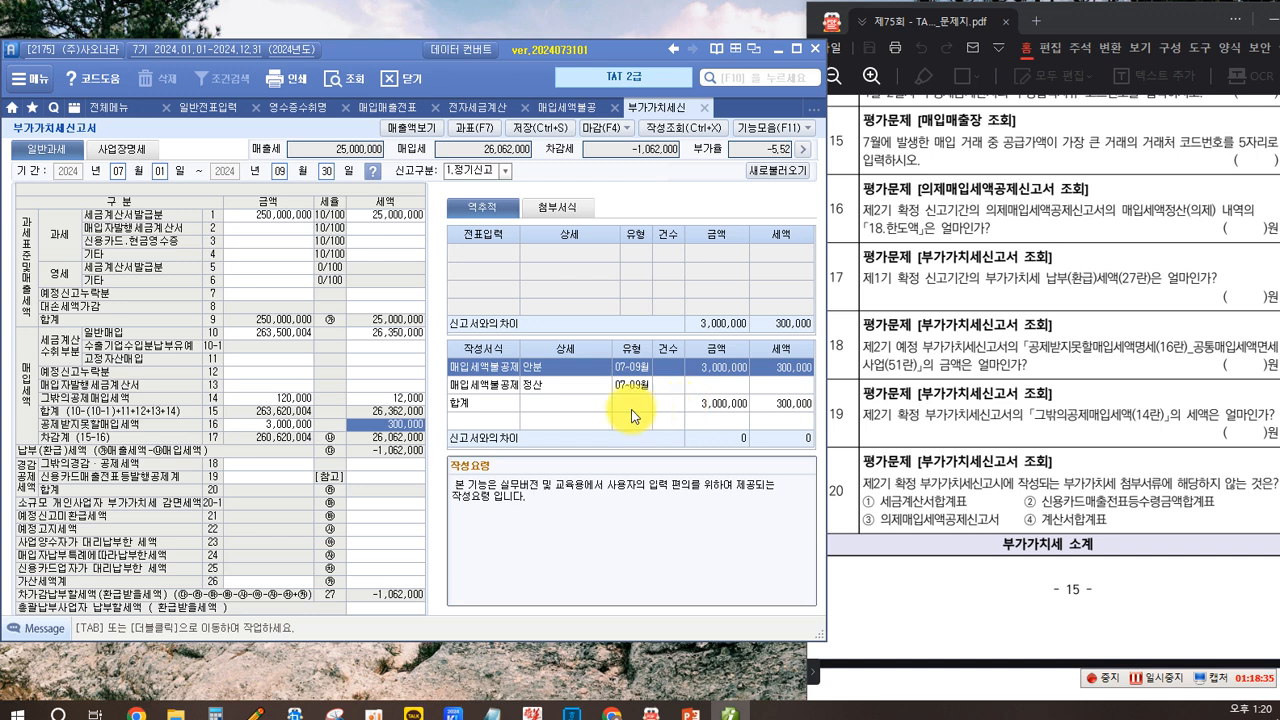
double_click(397, 427)
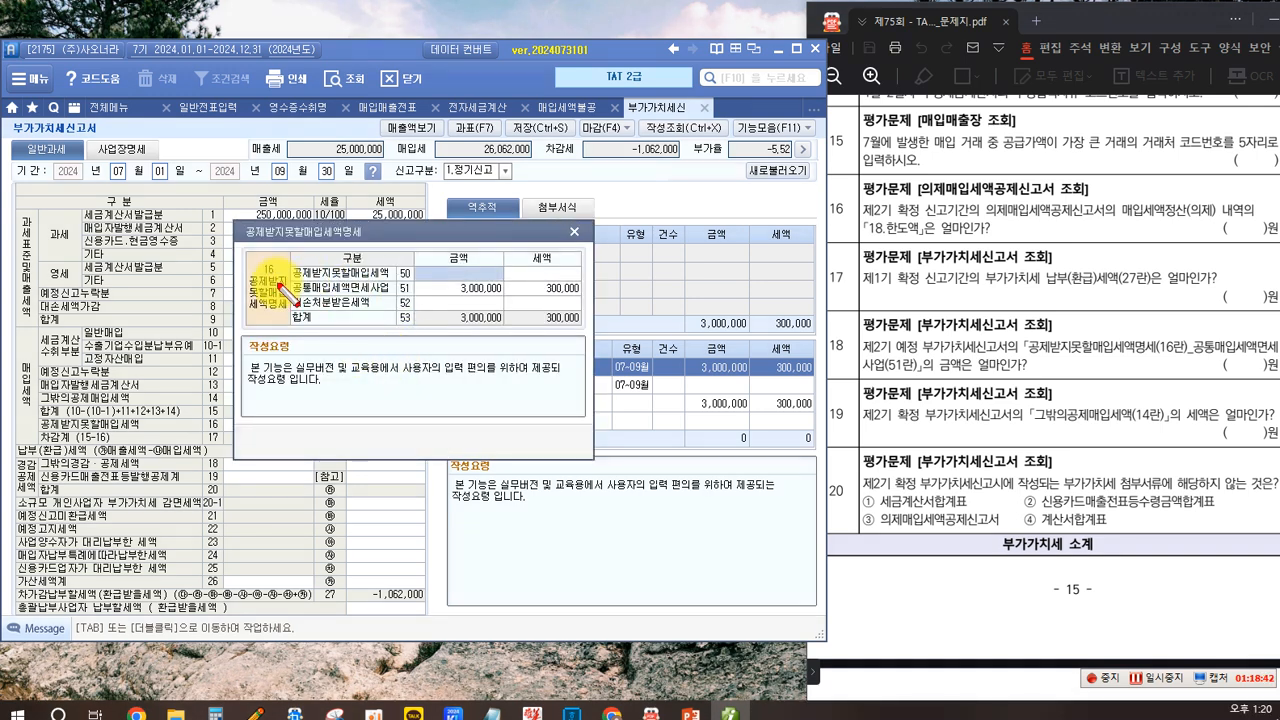
left_click_drag(290, 278, 590, 298)
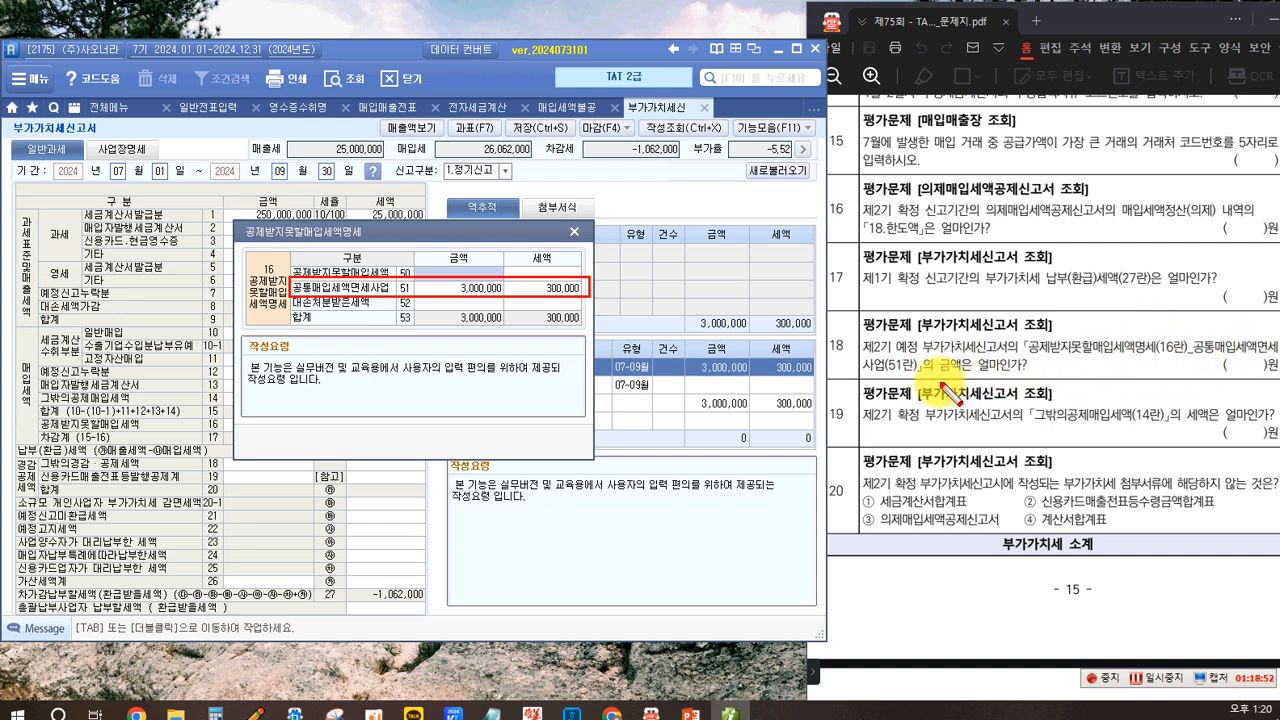
left_click_drag(933, 354, 970, 377)
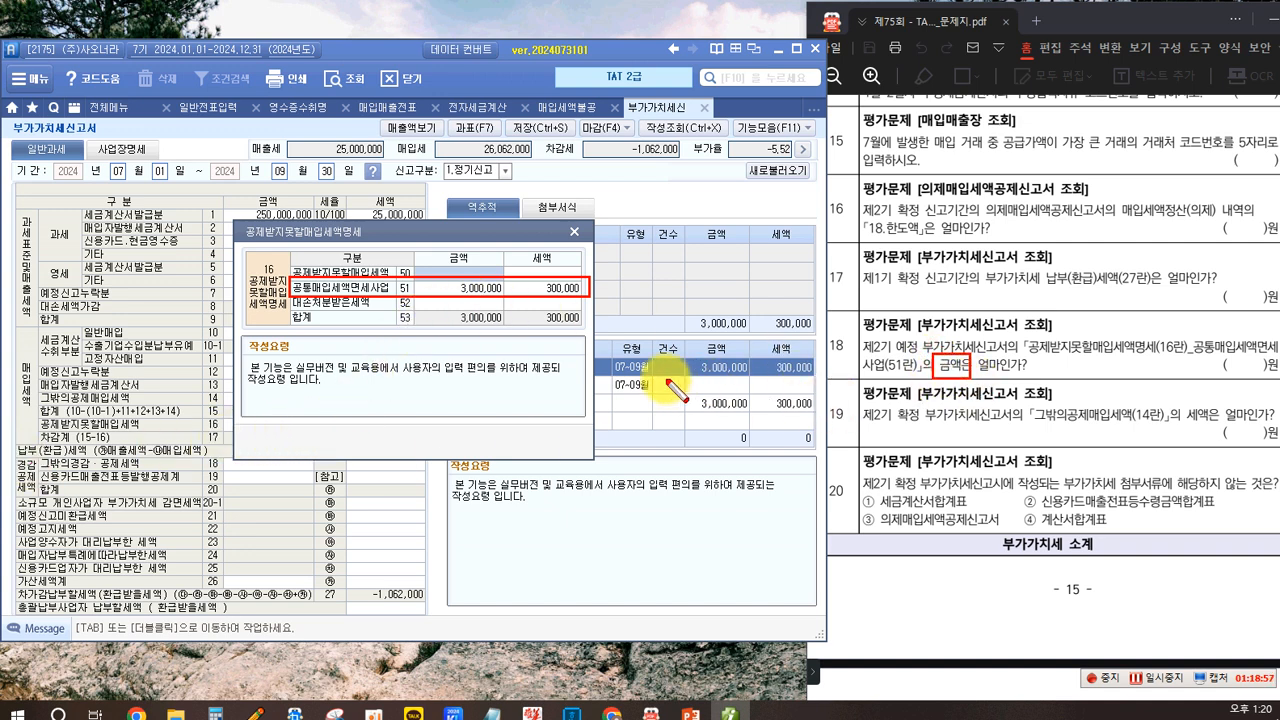
mouse_move(431, 248)
left_mouse_down()
mouse_move(482, 340)
mouse_move(508, 307)
left_mouse_up()
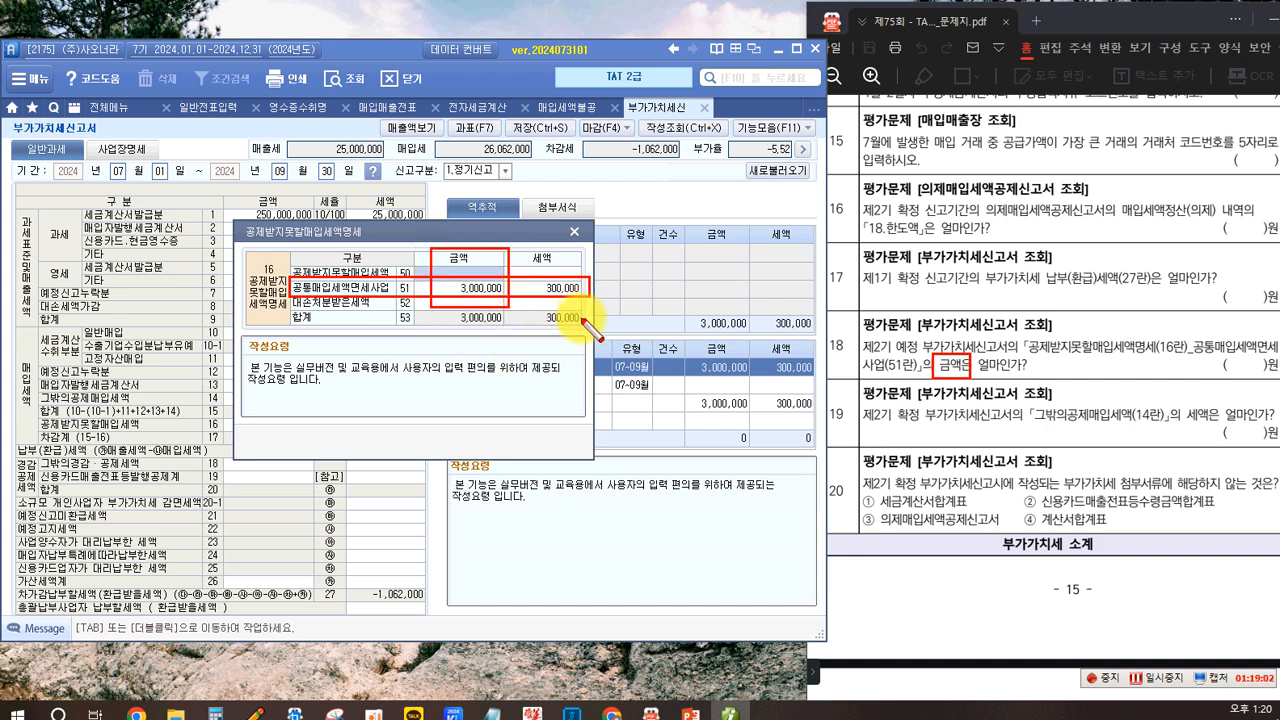
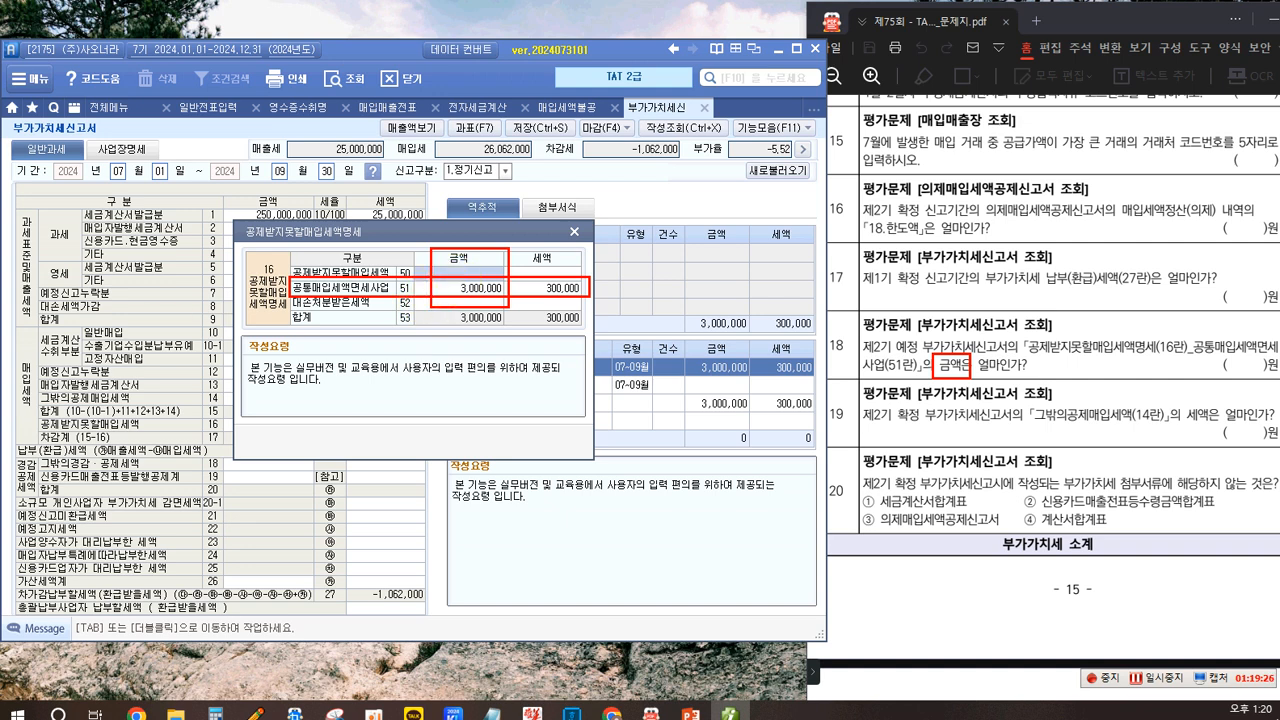
- Close the non-deductible input tax details and load the VAT return for October 1 to December 31, 2024, bringing in the saved data
key("Escape")
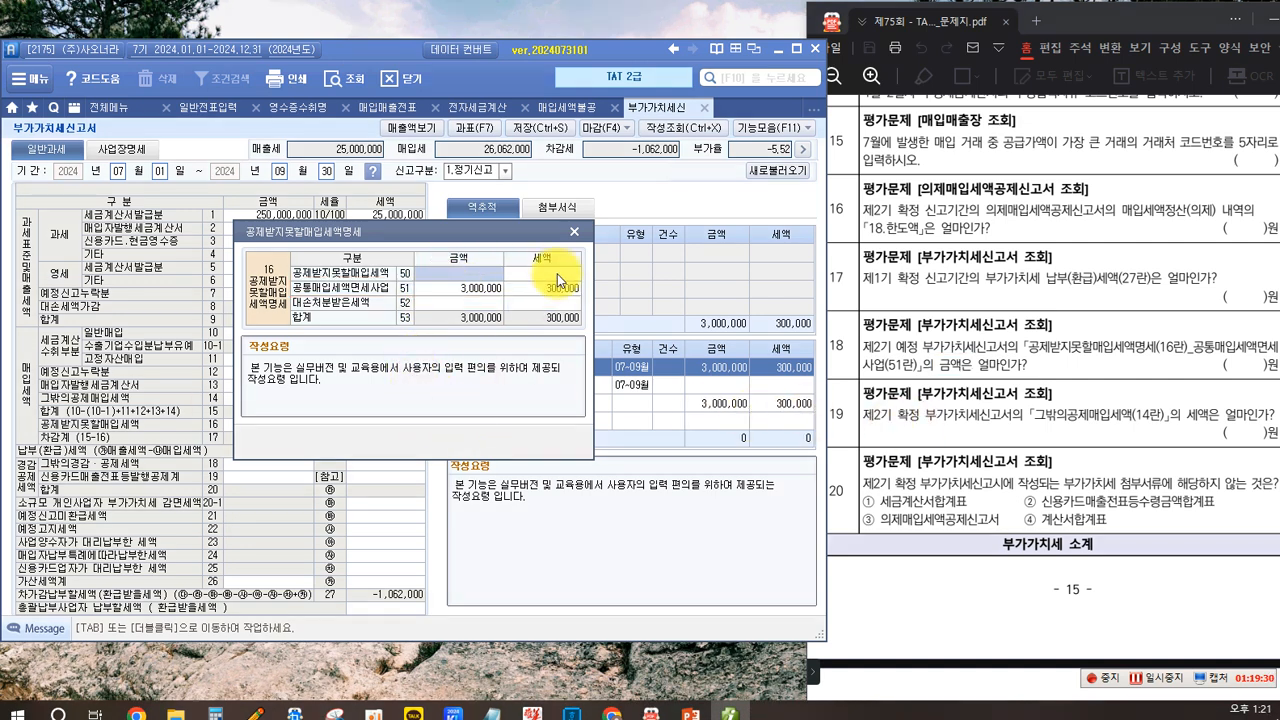
left_click(574, 232)
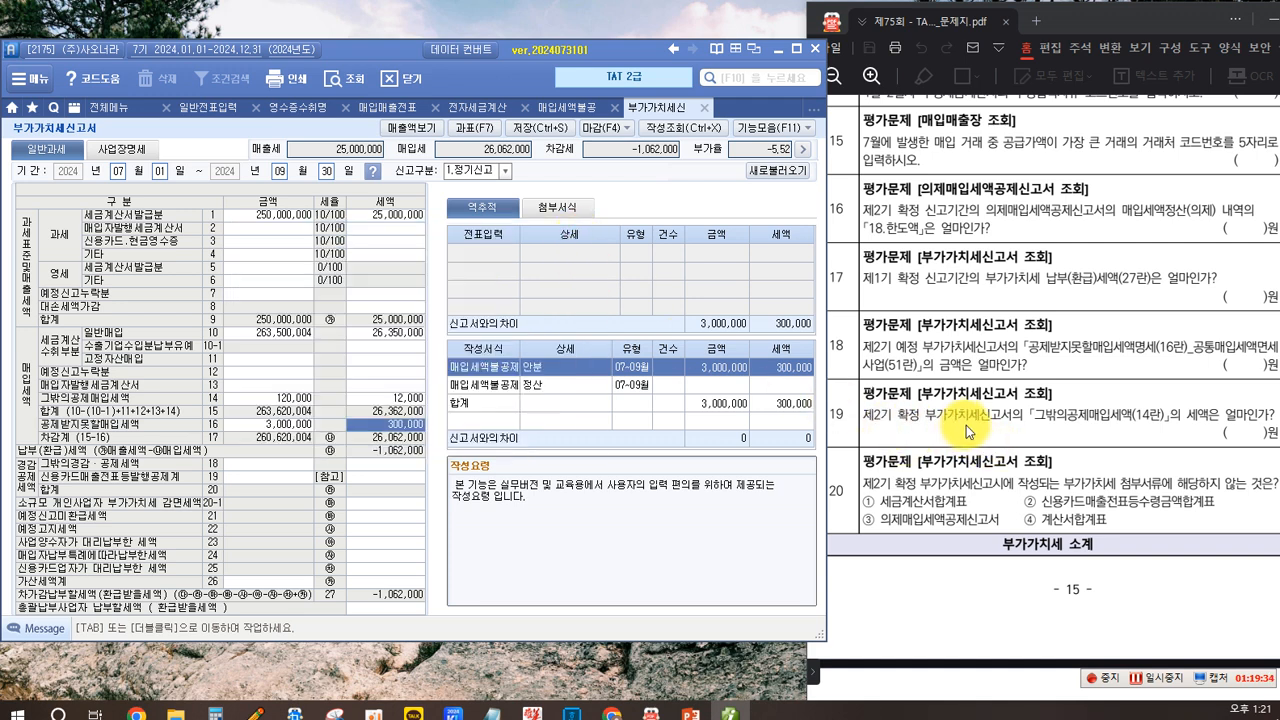
left_click(118, 173)
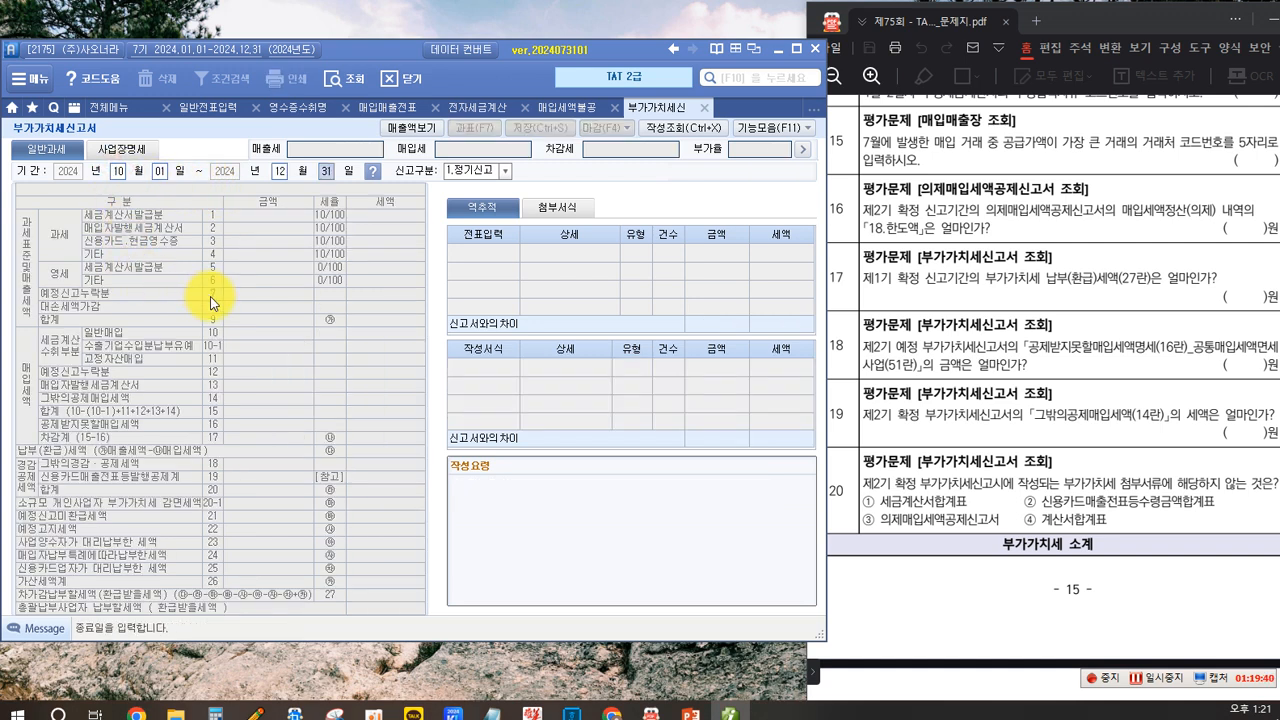
key("Return")
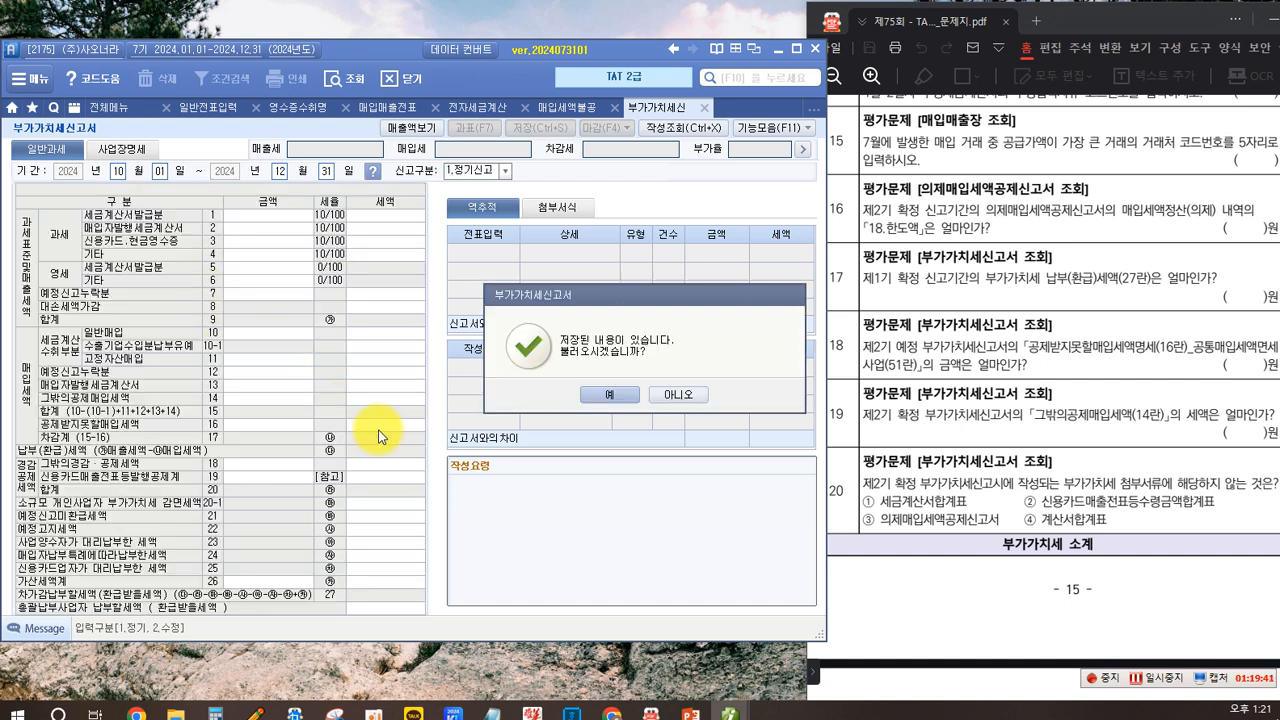
left_click(612, 395)
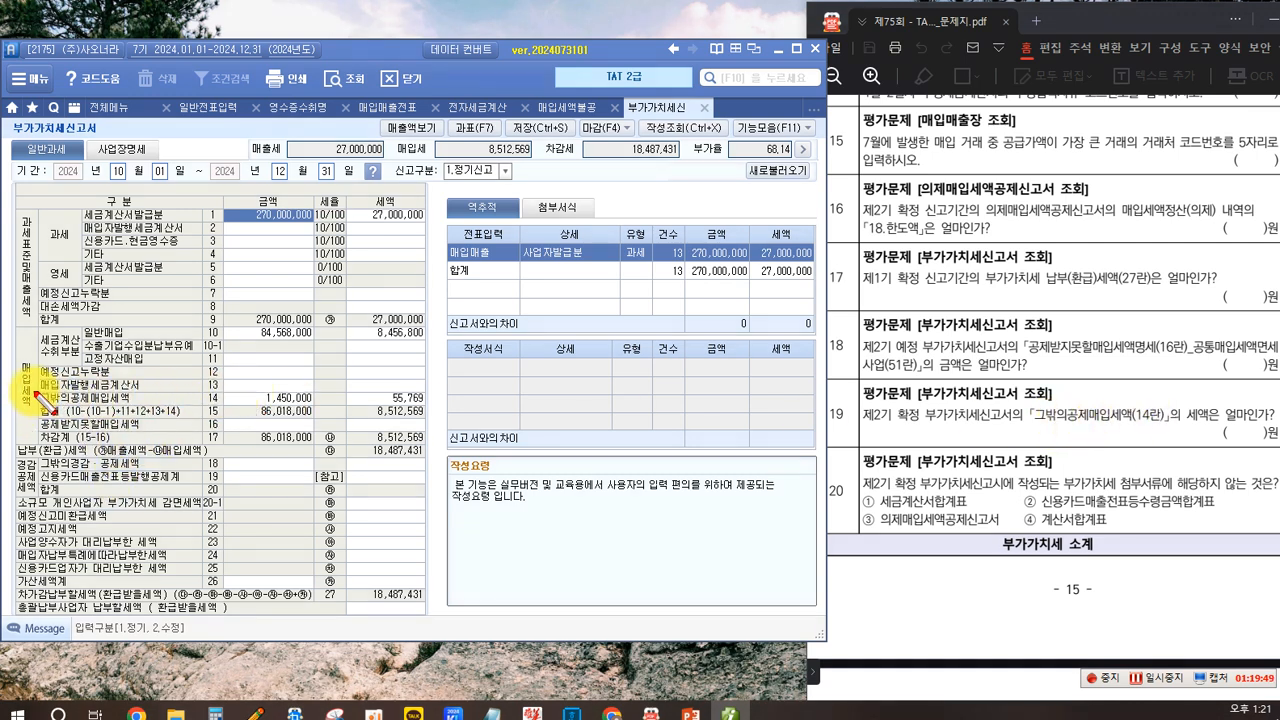
- Read the line 14 other deductible input tax amount for question 19 and review question 20's attachment options
left_click_drag(34, 388, 425, 408)
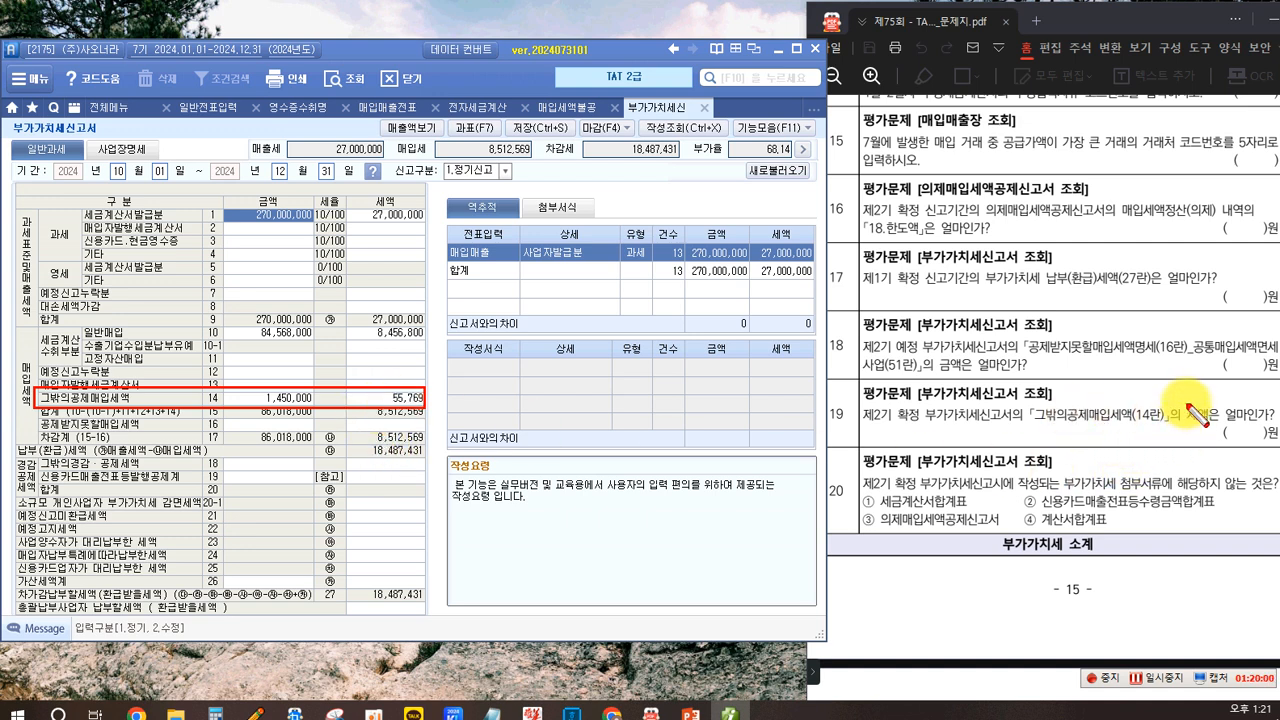
left_click_drag(1180, 397, 1210, 423)
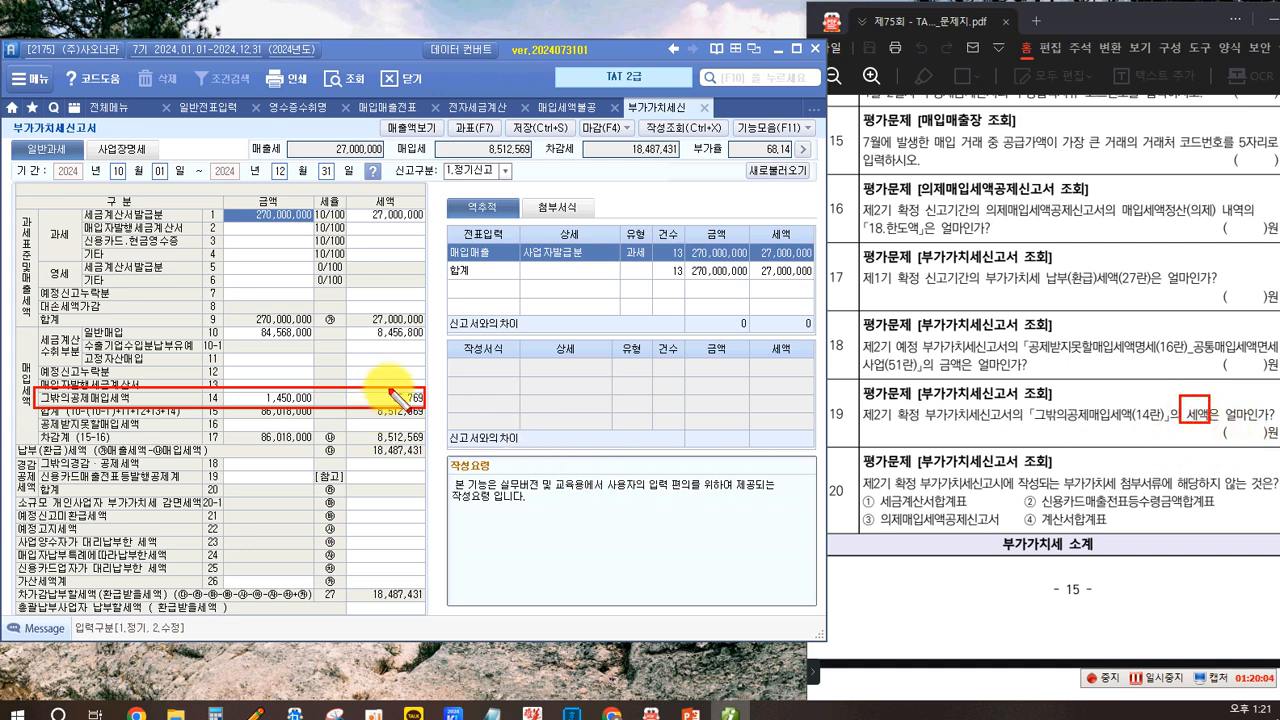
mouse_move(377, 380)
left_mouse_down()
mouse_move(428, 390)
mouse_move(437, 418)
left_mouse_up()
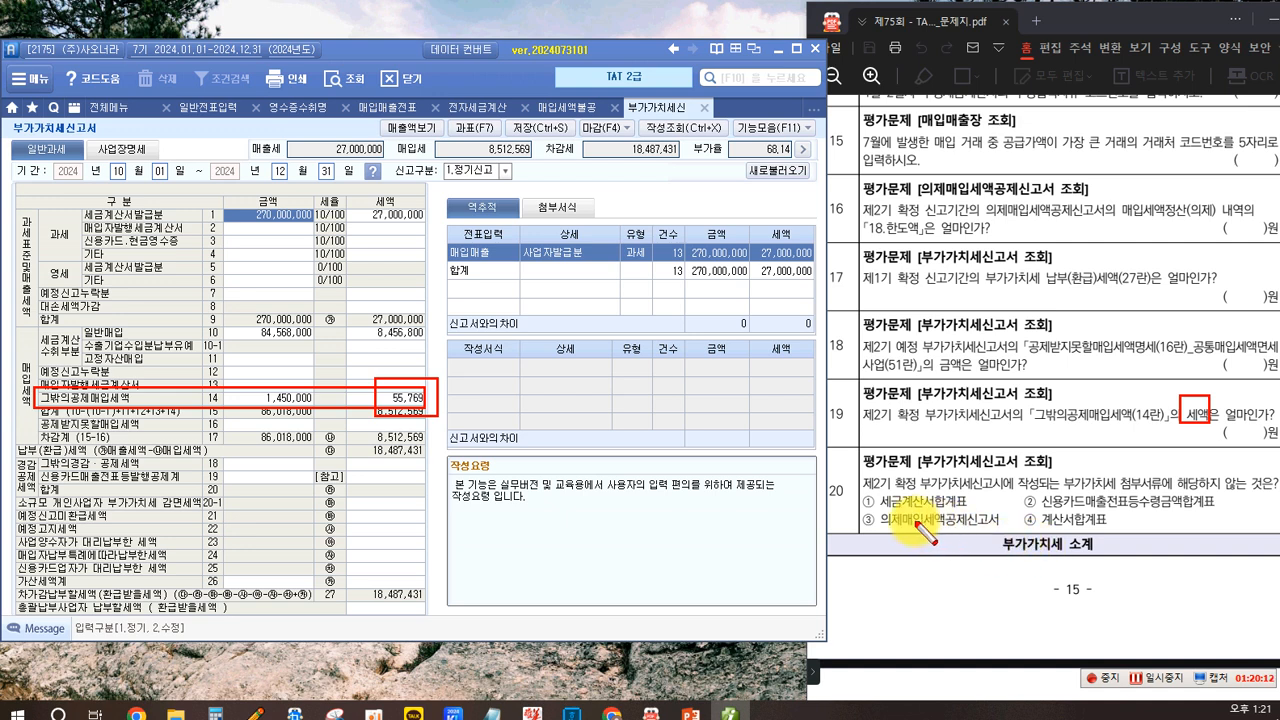
left_click_drag(855, 467, 917, 491)
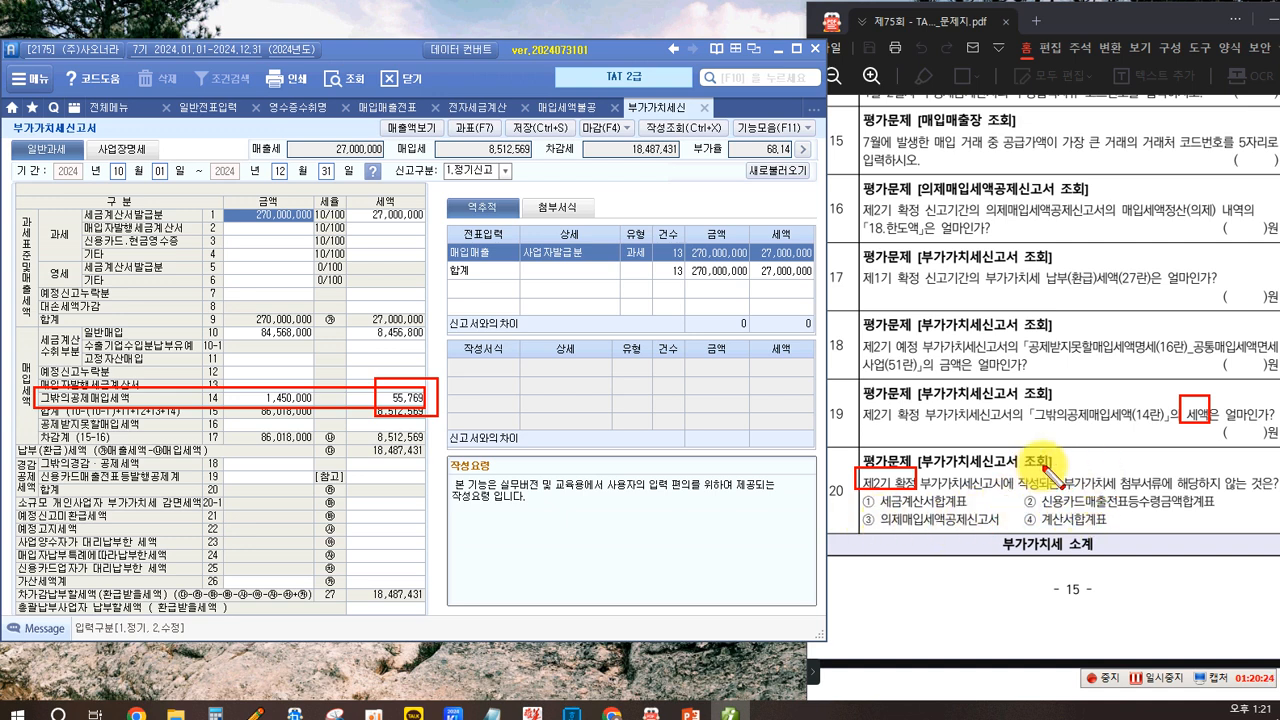
left_click_drag(1055, 466, 1171, 490)
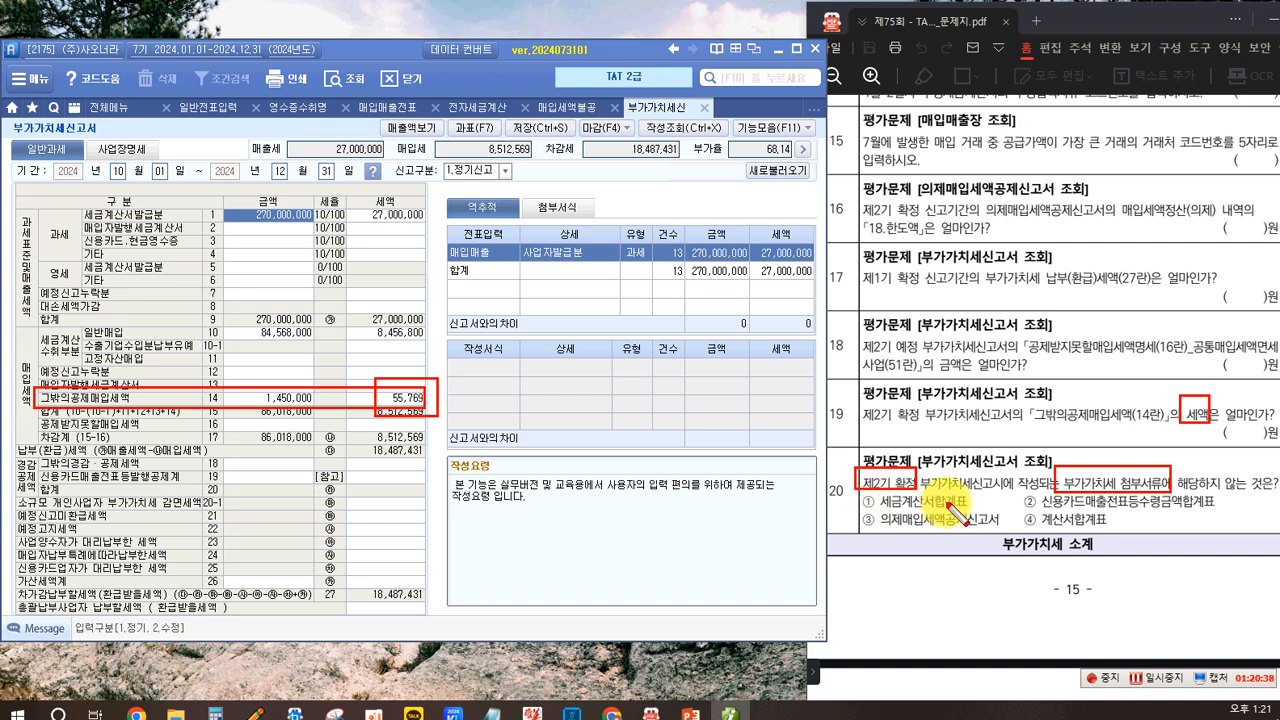
- Examine the tax invoice lines 1 and 10 on the fourth-quarter VAT return for question 20
key("Escape")
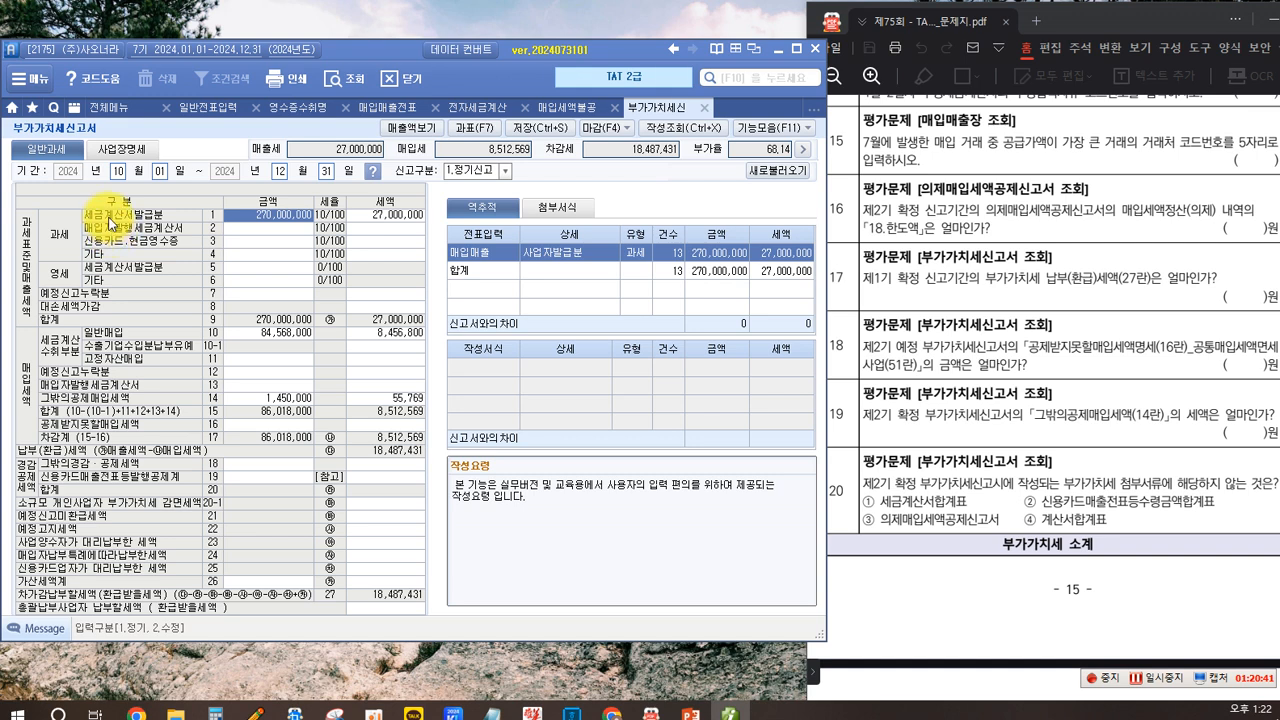
left_click_drag(76, 203, 424, 224)
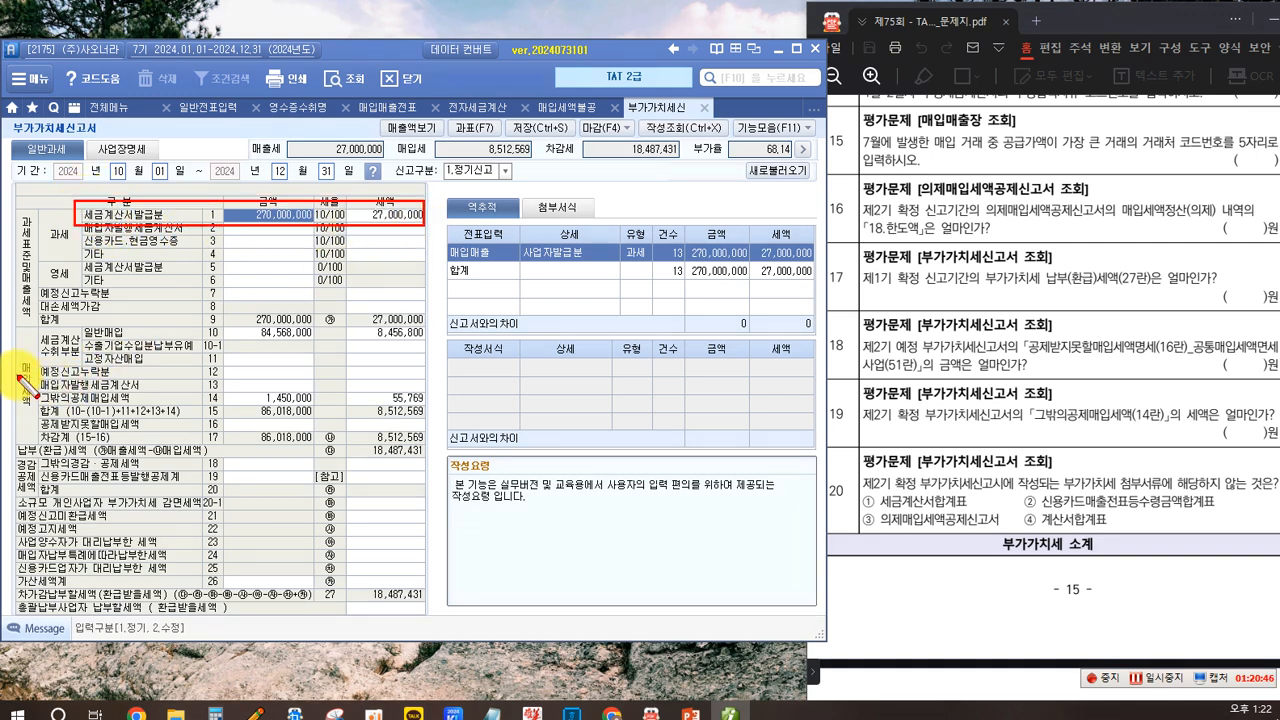
mouse_move(77, 321)
left_mouse_down()
mouse_move(377, 320)
mouse_move(434, 340)
left_mouse_up()
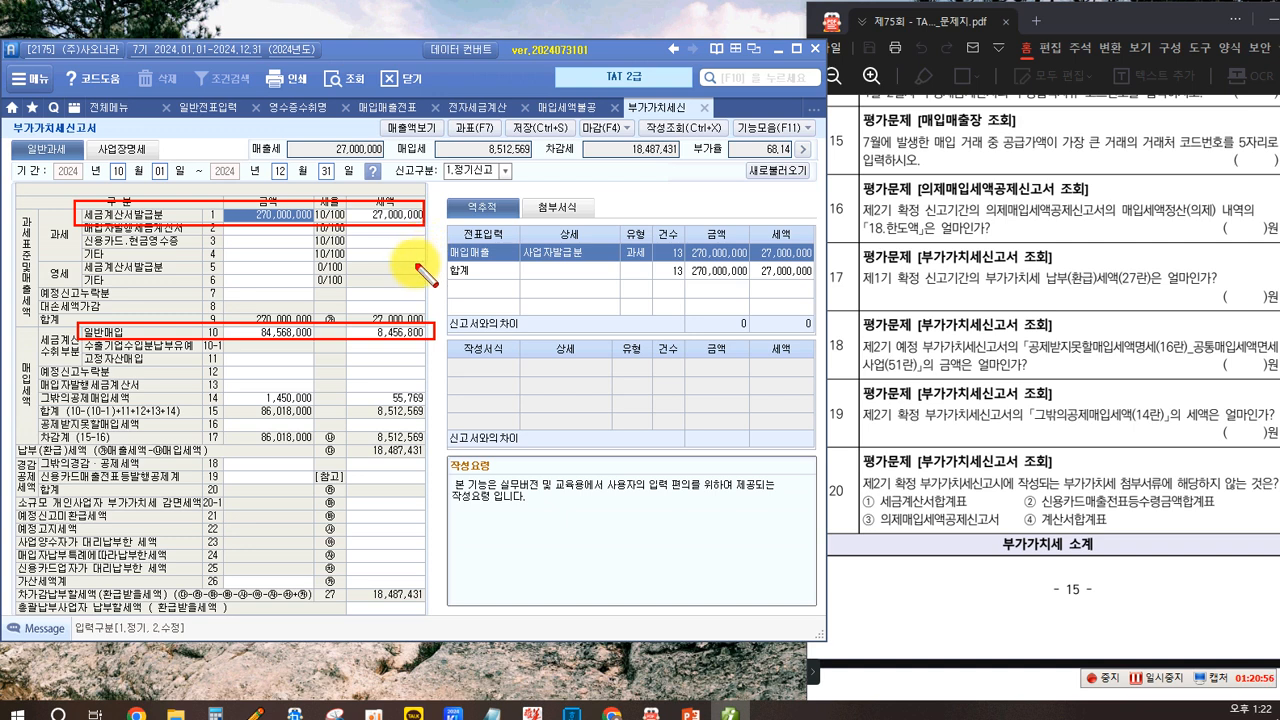
key("Escape")
left_click(394, 214)
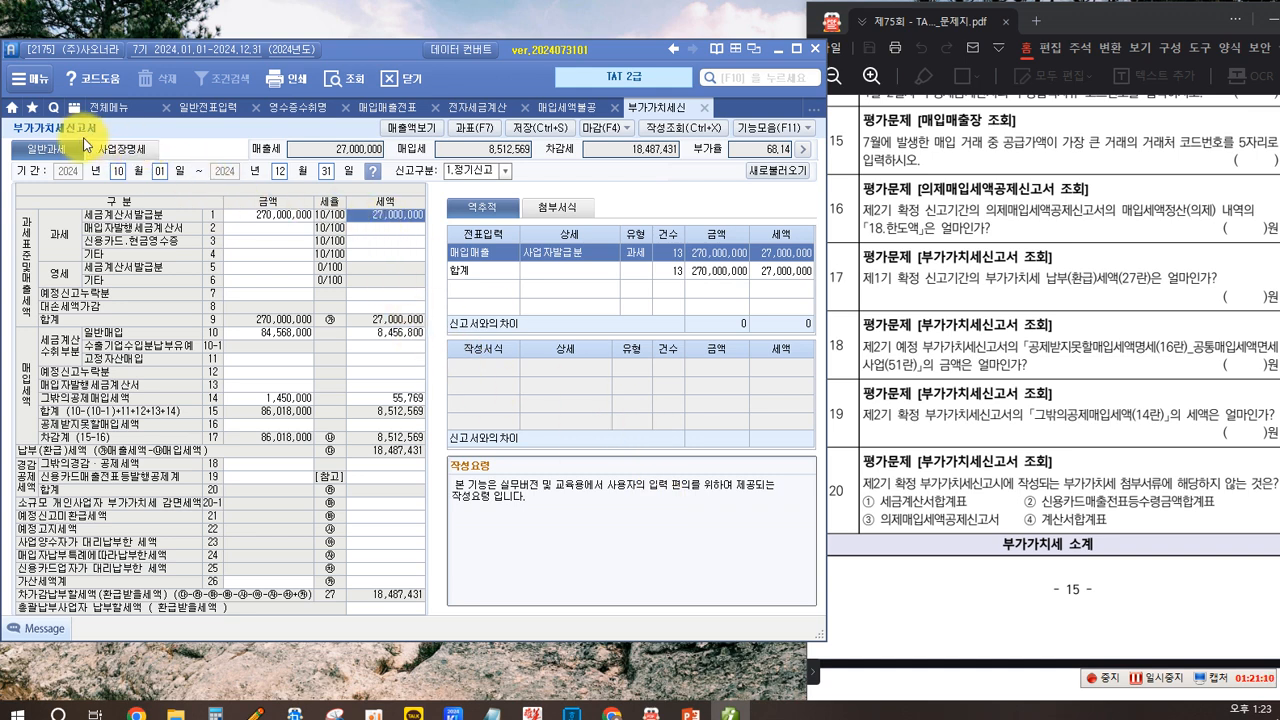
- Open the tax invoice summary (세금계산서합계표) for October to December 2024
left_click(118, 120)
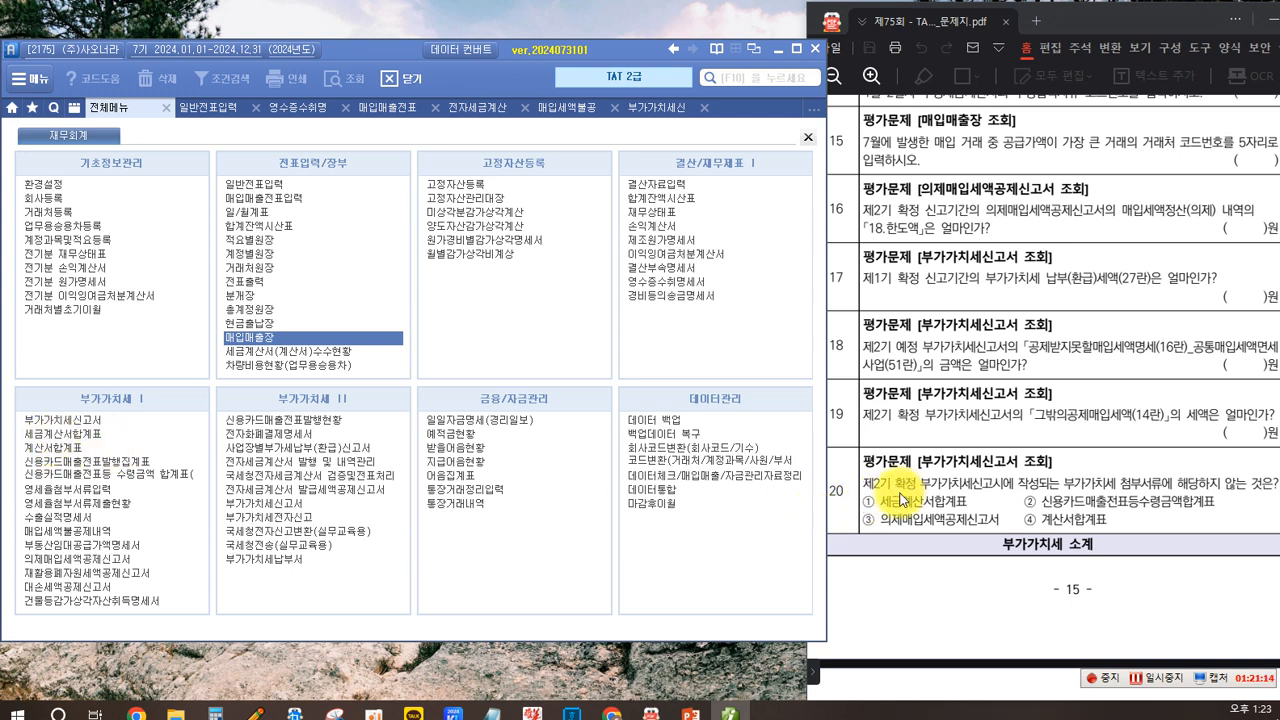
left_click(72, 434)
left_click(128, 160)
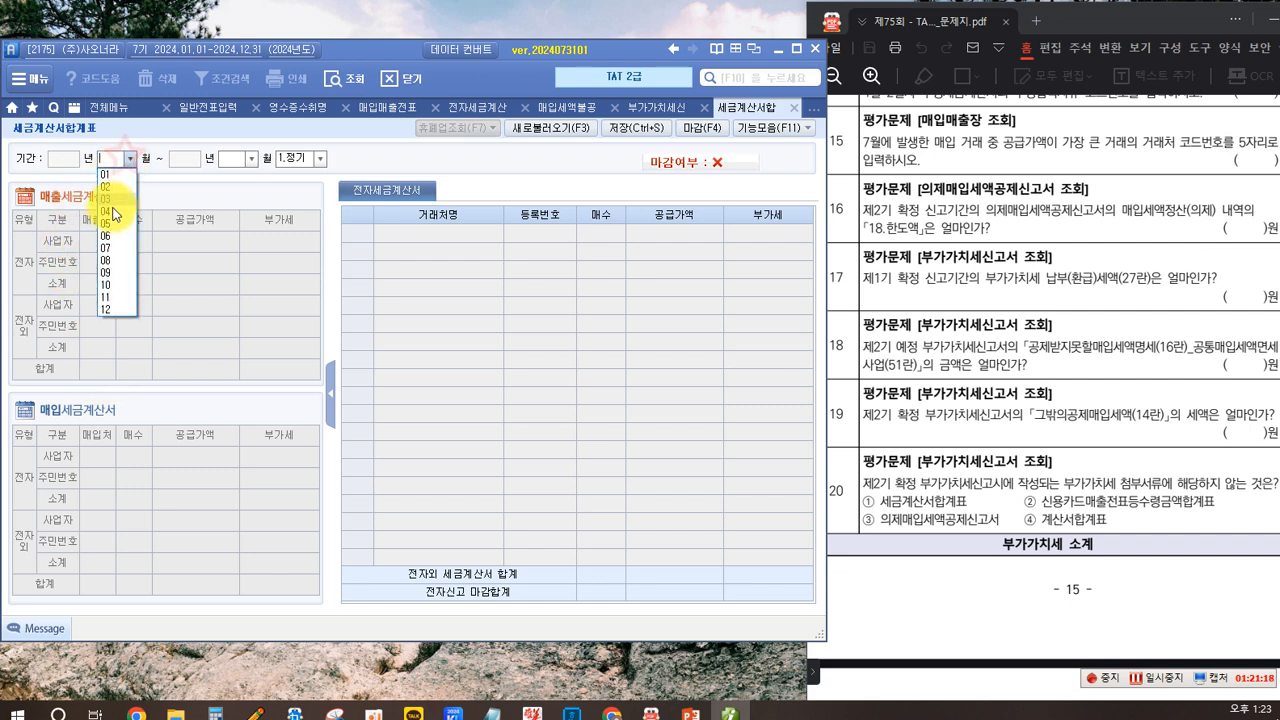
left_click(108, 285)
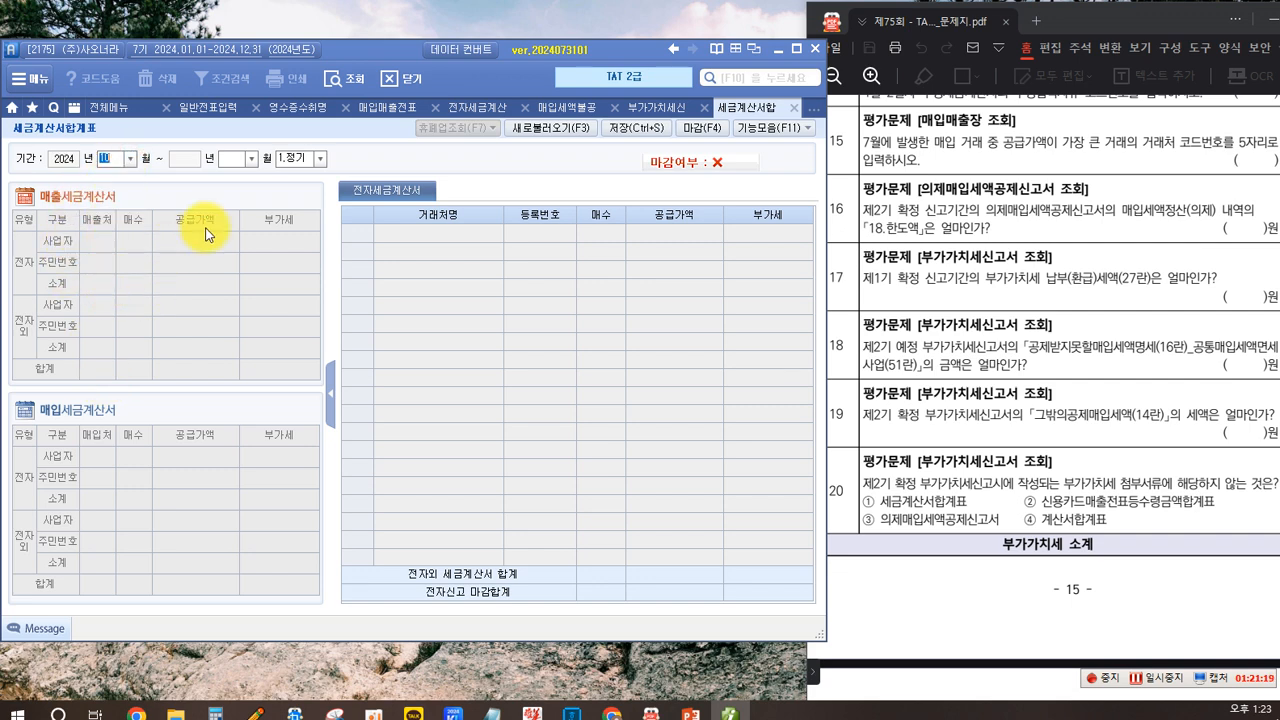
left_click(251, 158)
left_click(225, 307)
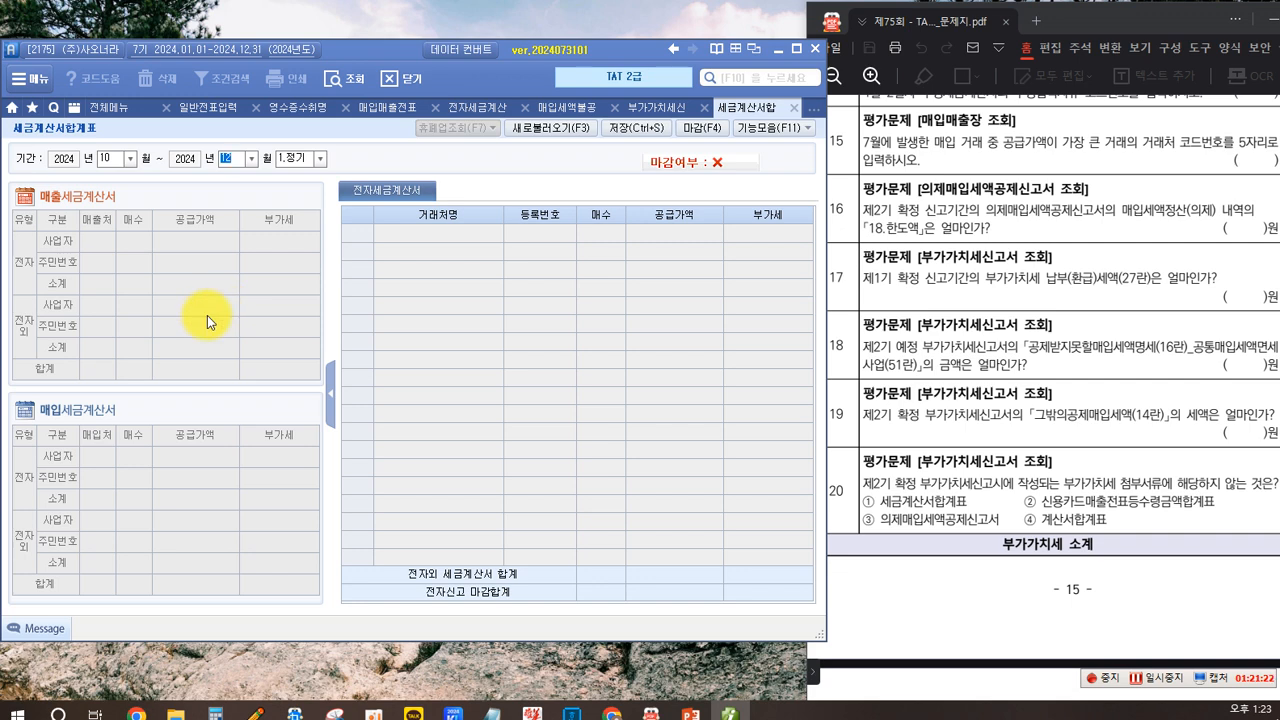
key("Return")
key("Return")
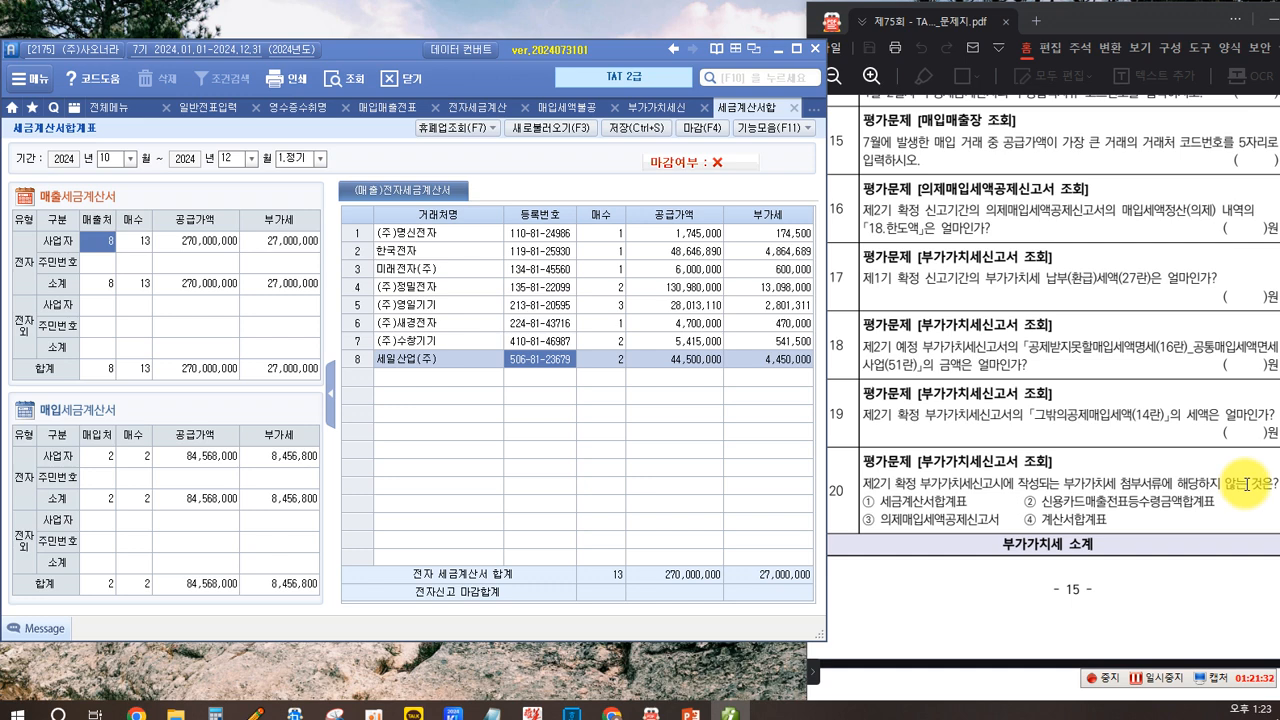
- Switch back to the VAT return and compare line 14 with question 20's attachment options
left_click(899, 500)
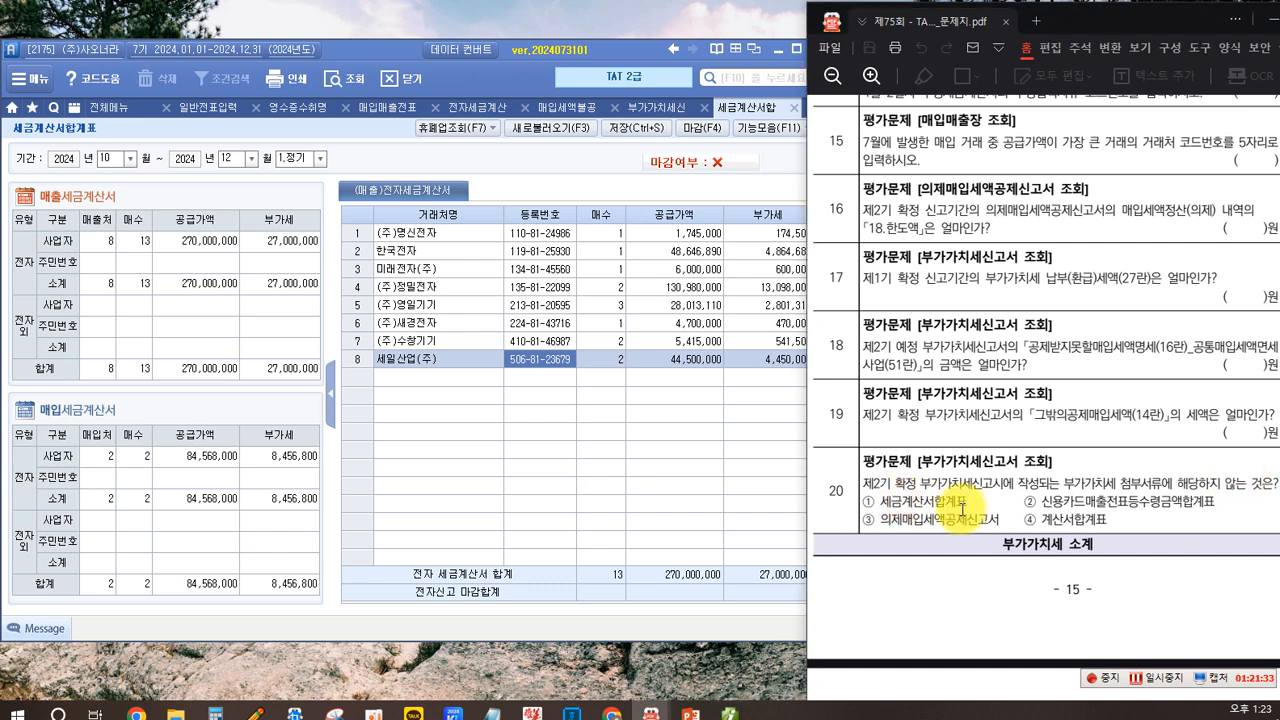
left_click(648, 112)
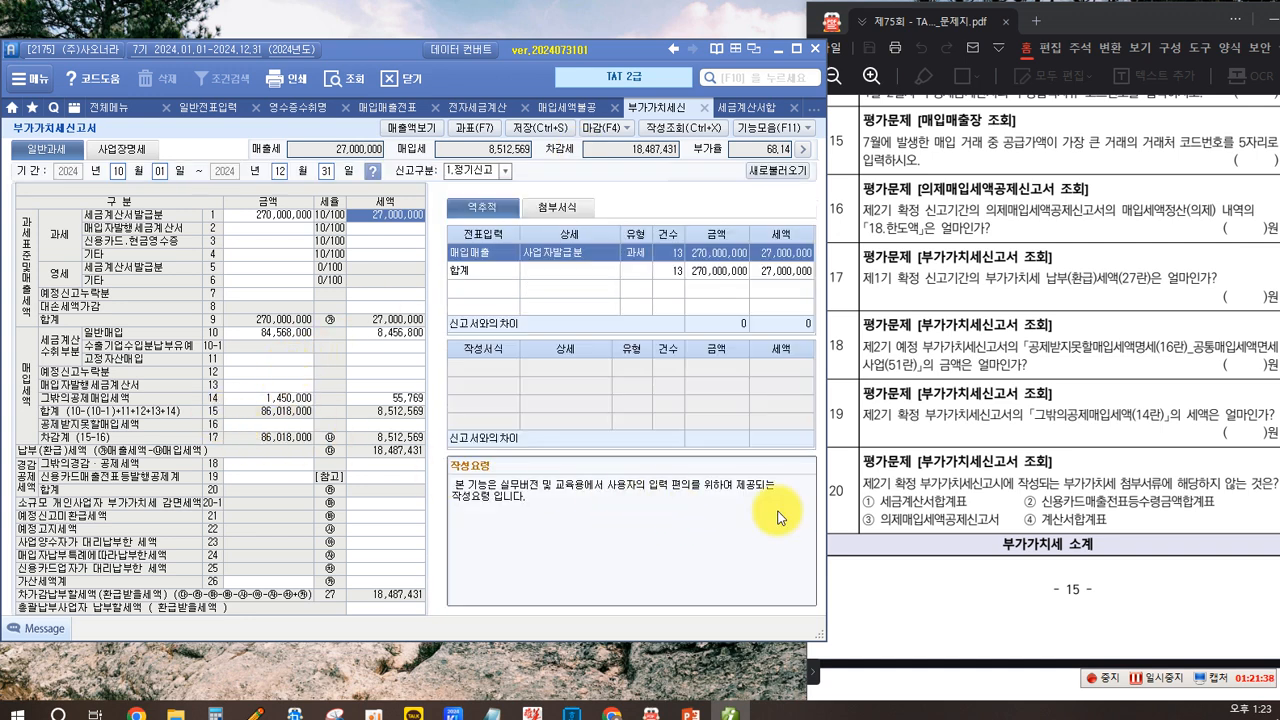
left_click(1141, 502)
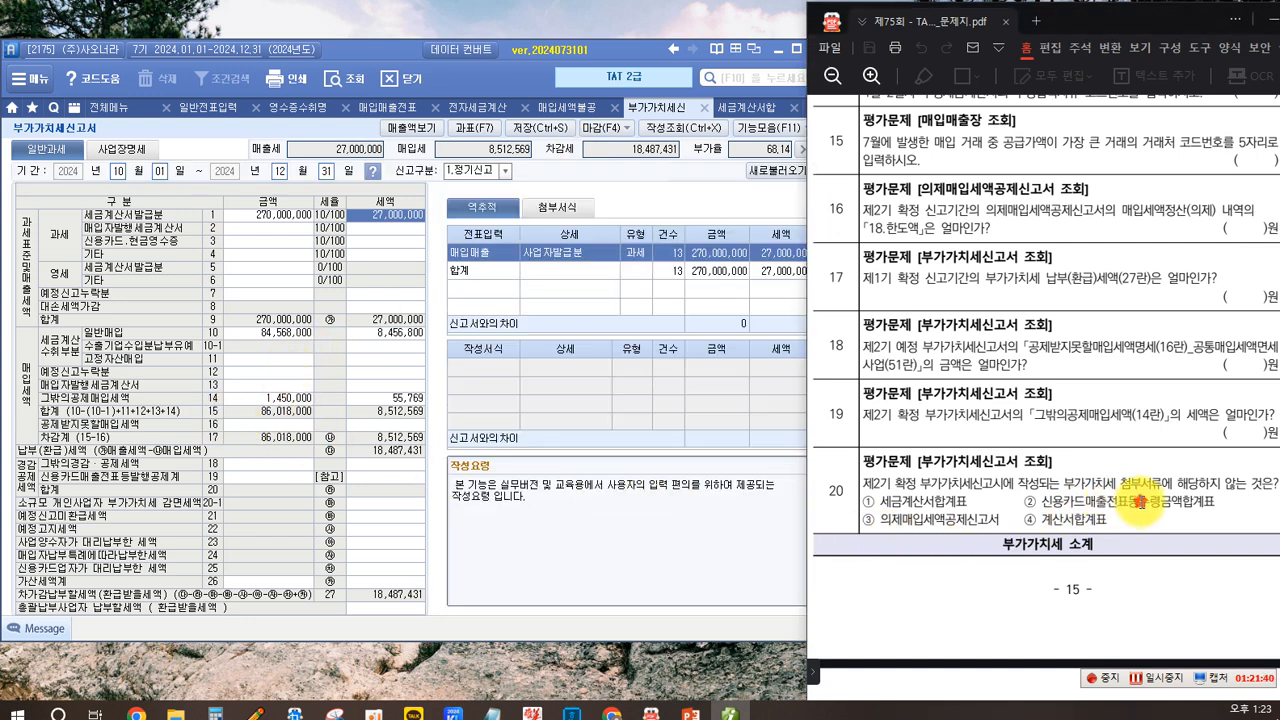
left_click_drag(1141, 502, 1166, 501)
left_click(1143, 518)
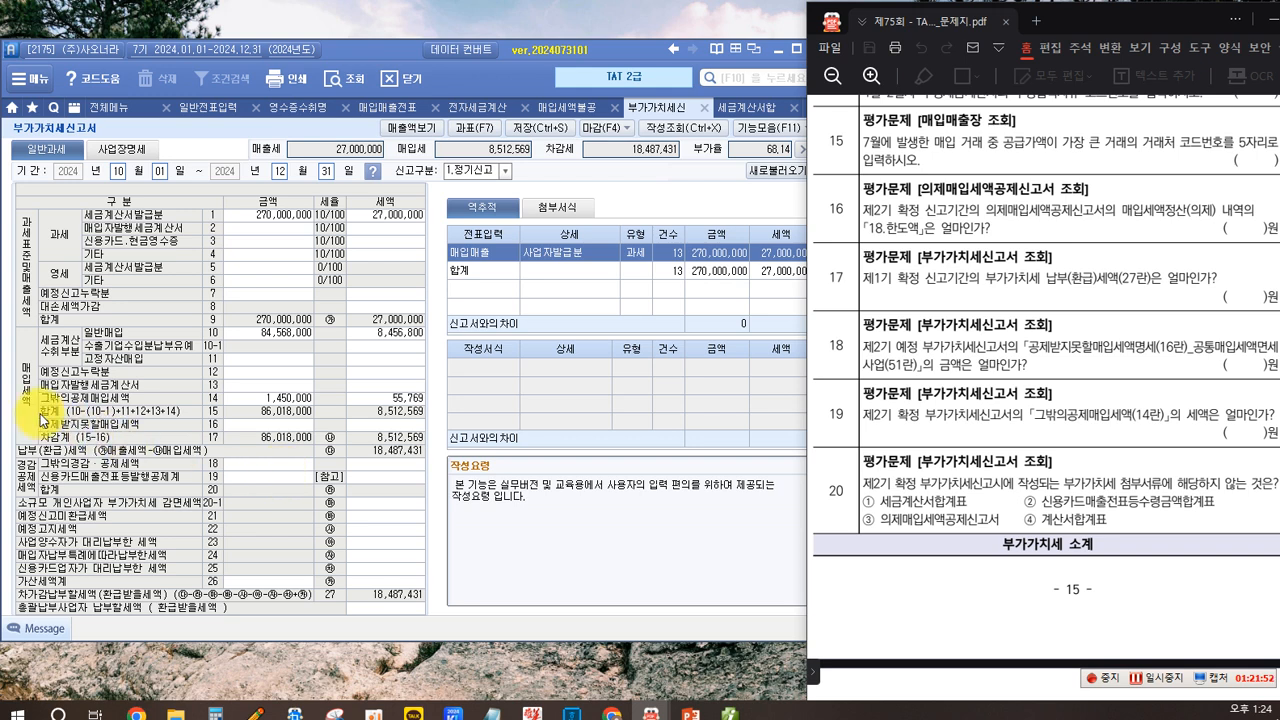
left_click_drag(40, 382, 430, 408)
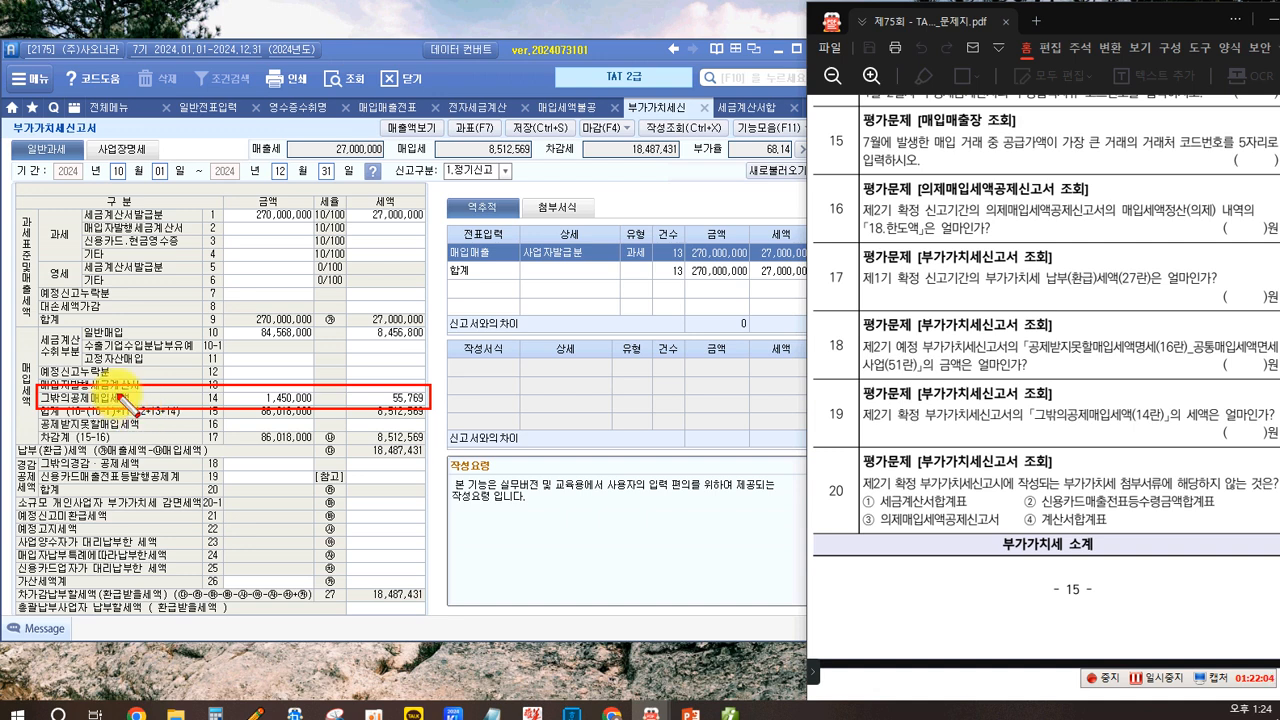
- Open the line 14 other deductible input tax details, examine the credit card receipt and deemed input tax lines, then close it
key("Escape")
left_click(380, 400)
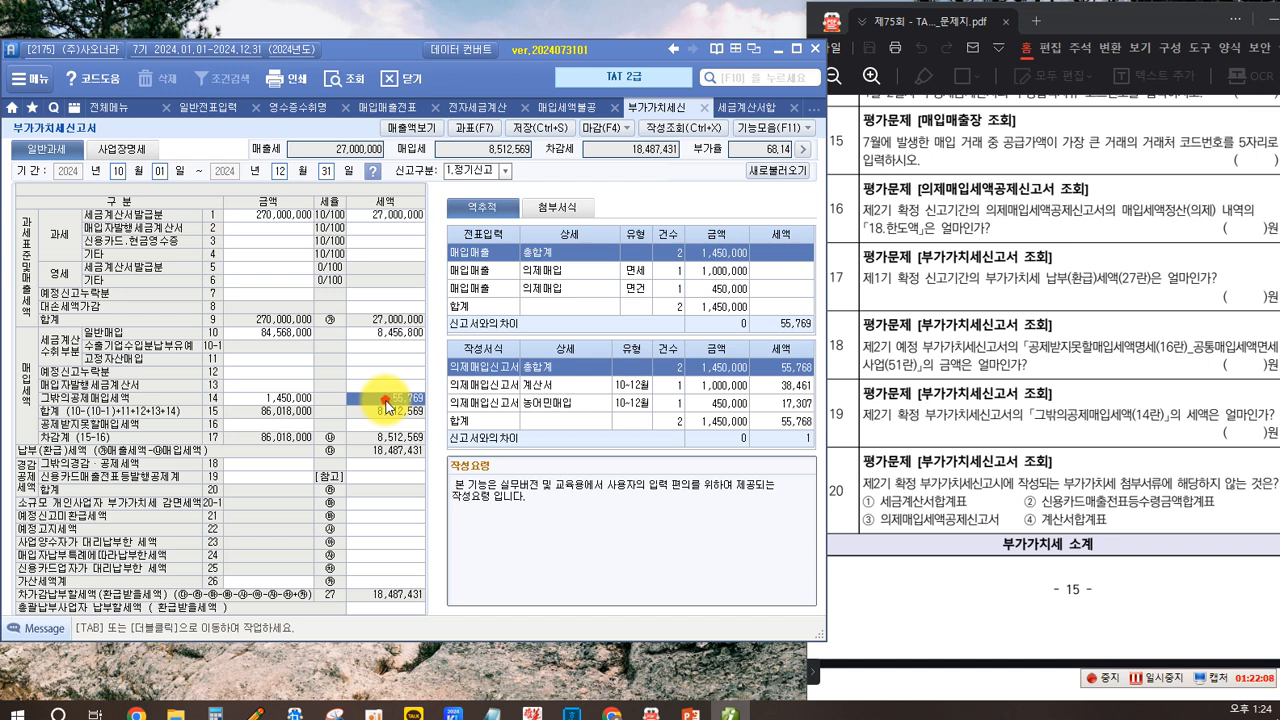
double_click(388, 407)
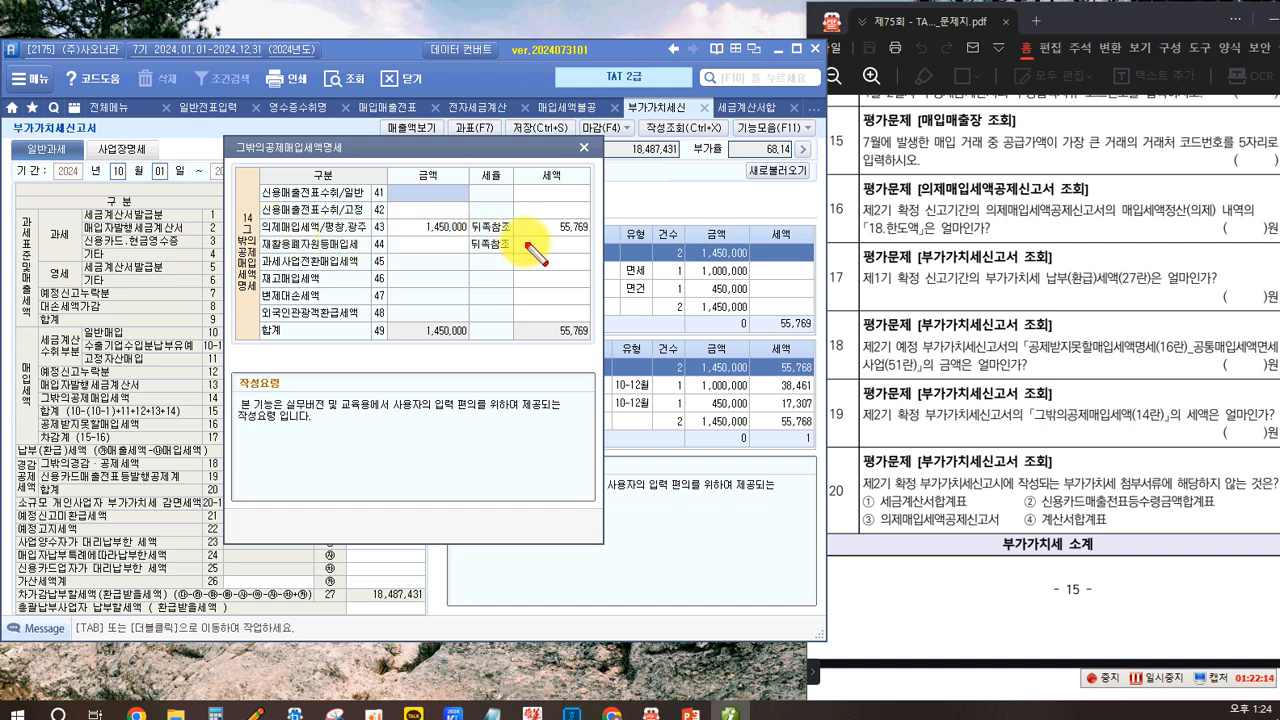
mouse_move(259, 181)
left_mouse_down()
mouse_move(336, 205)
mouse_move(593, 201)
mouse_move(590, 215)
left_mouse_up()
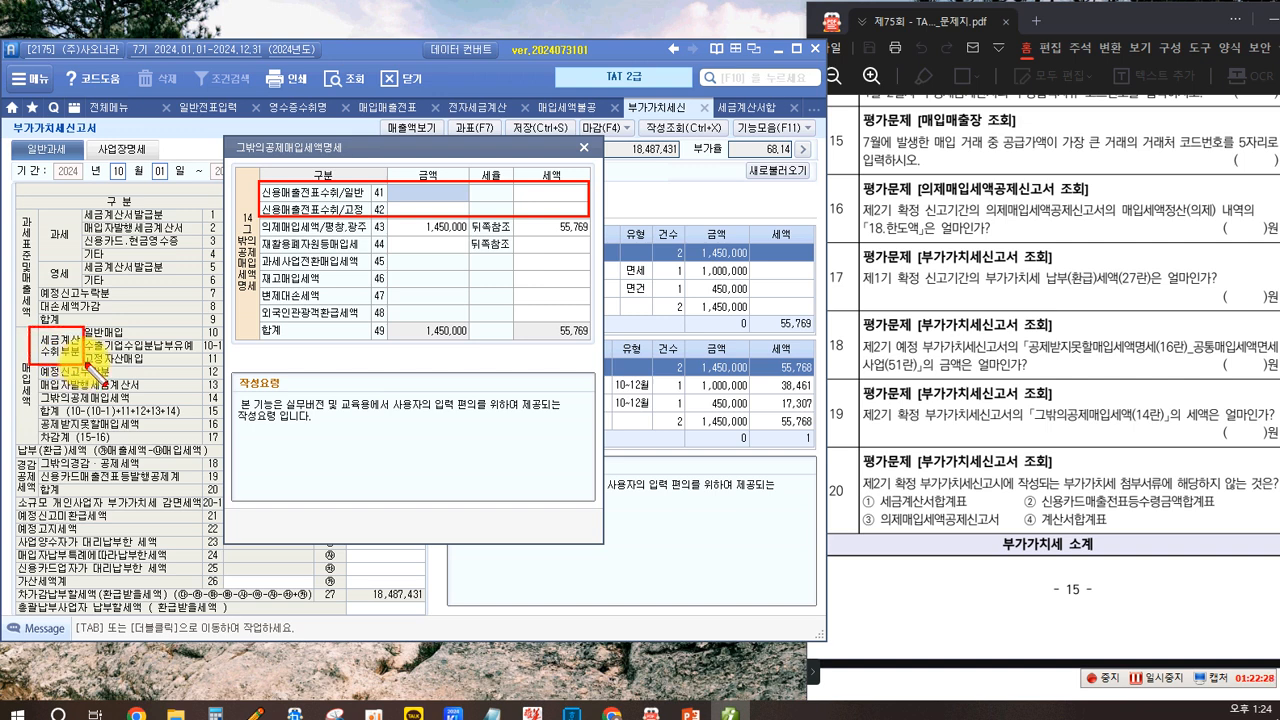
left_click_drag(206, 342, 204, 340)
left_click_drag(78, 349, 155, 365)
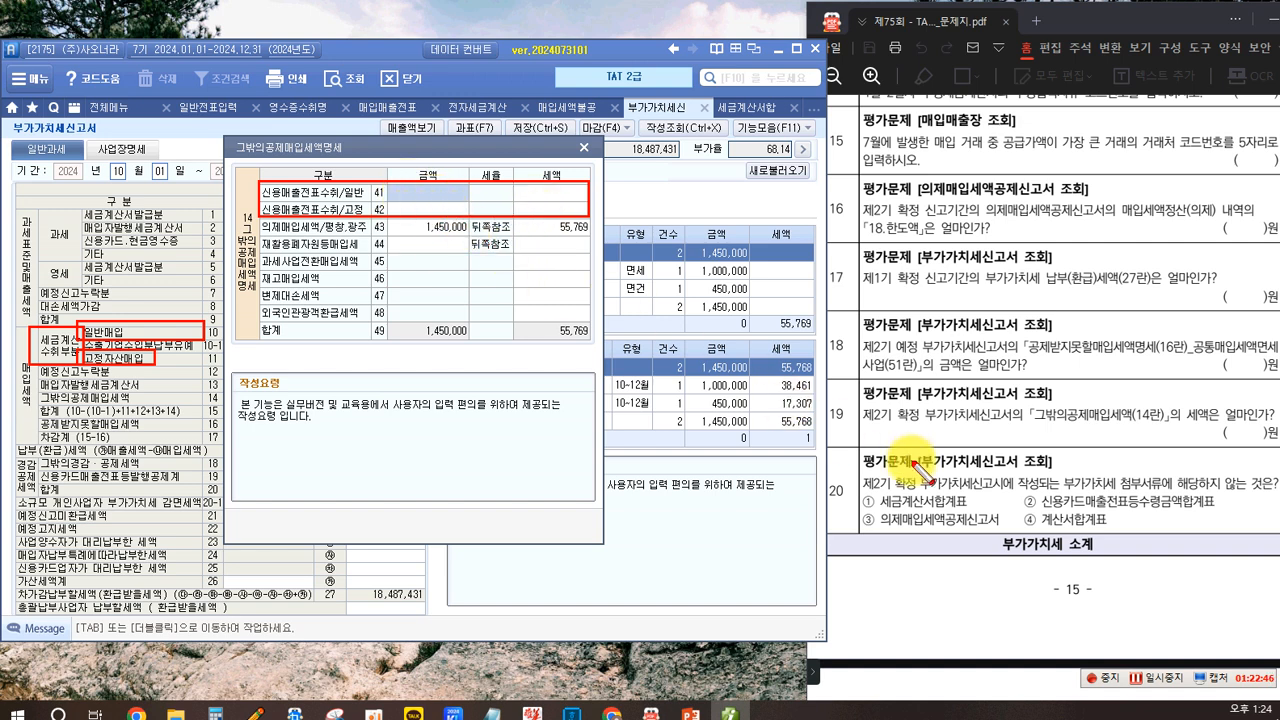
mouse_move(1145, 490)
left_mouse_down()
mouse_move(1010, 490)
mouse_move(1011, 522)
mouse_move(1211, 523)
left_mouse_up()
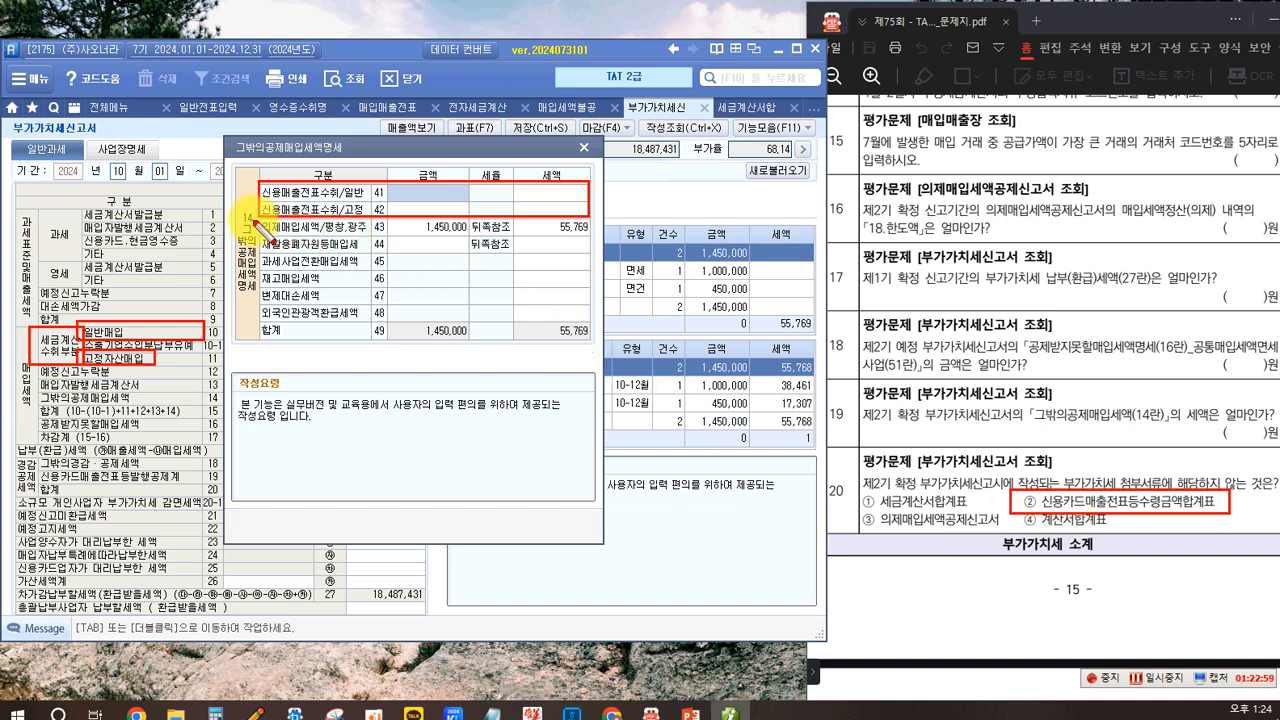
left_click_drag(305, 243, 590, 242)
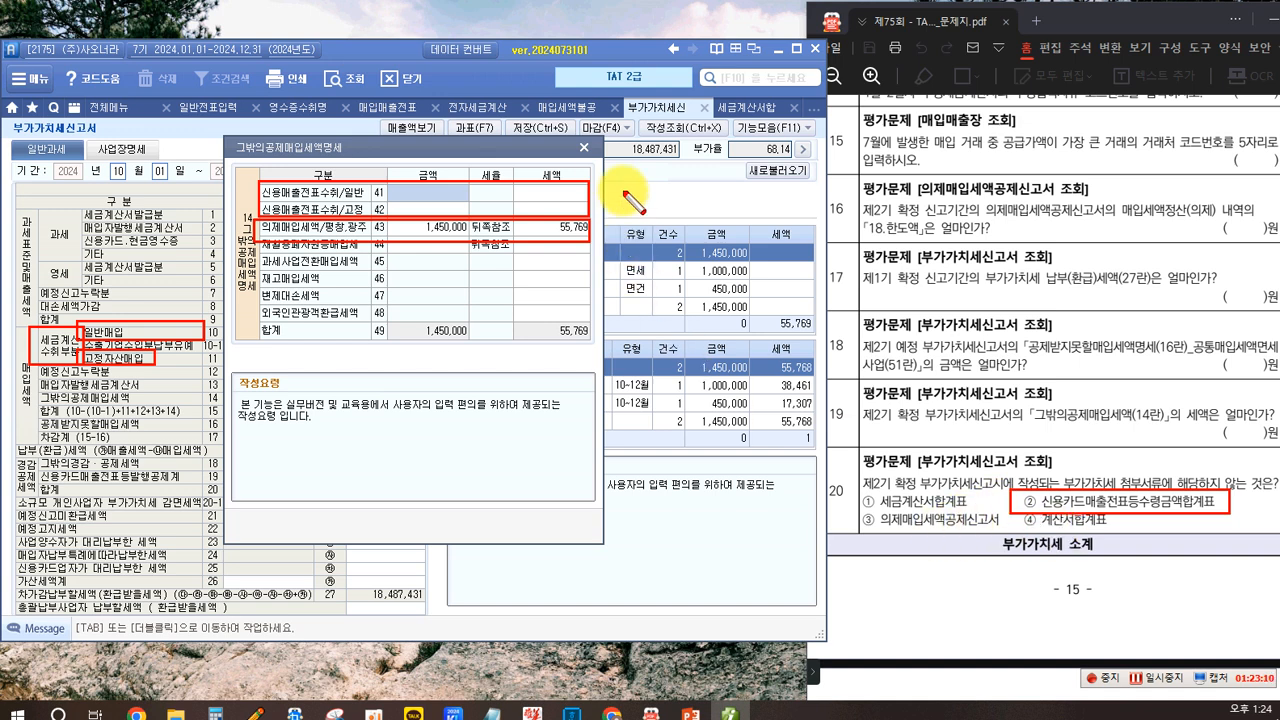
left_click(582, 149)
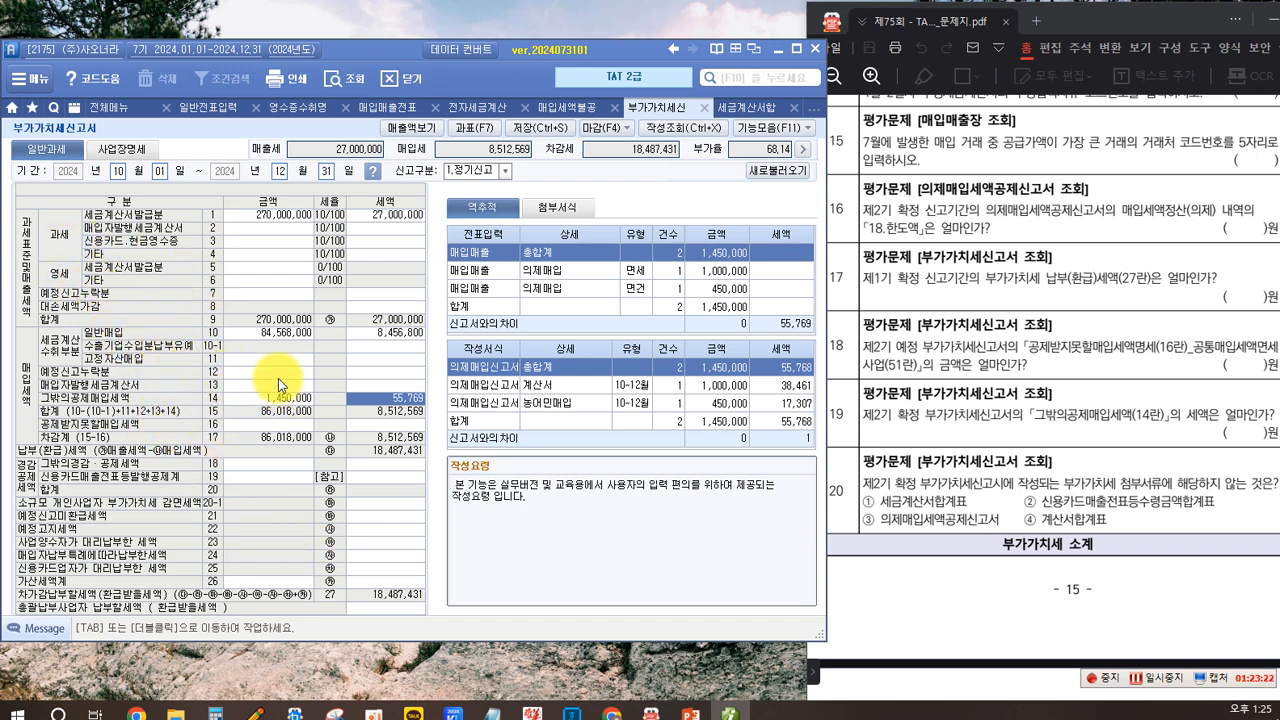
- Open the tax base details and examine the line 85 and 86 invoice issued and received amounts
left_click(209, 441)
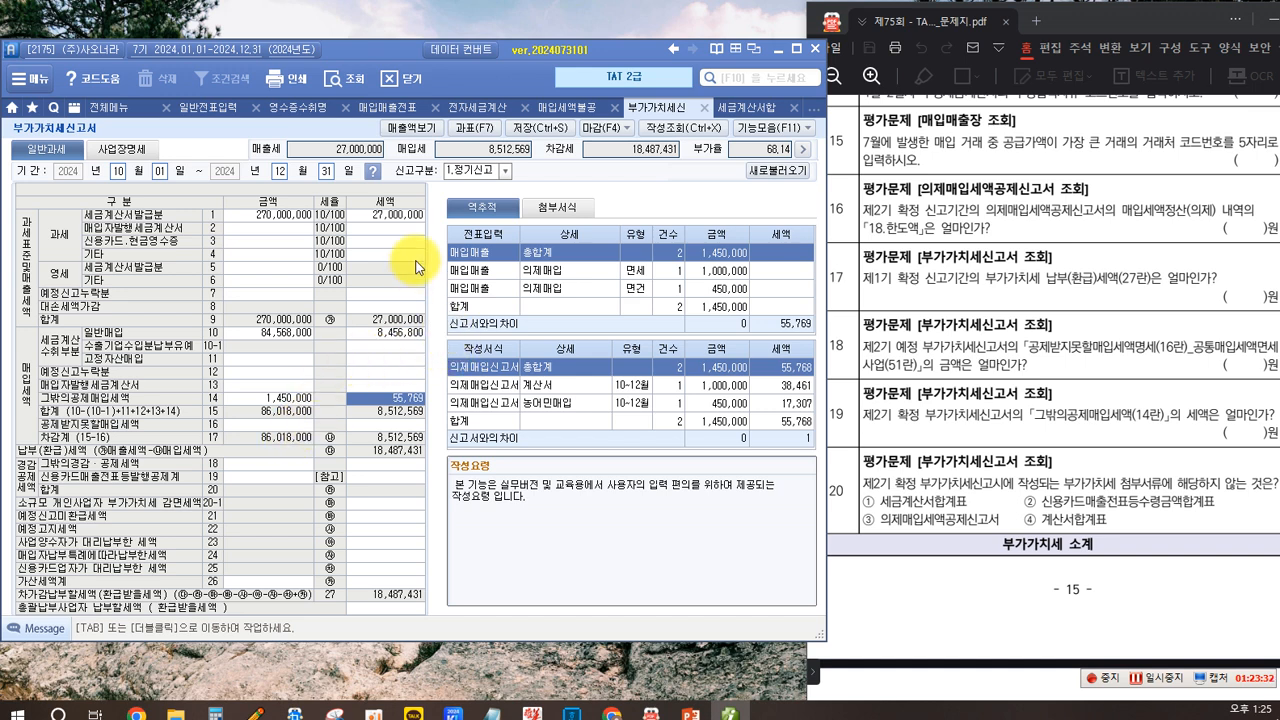
left_click(462, 128)
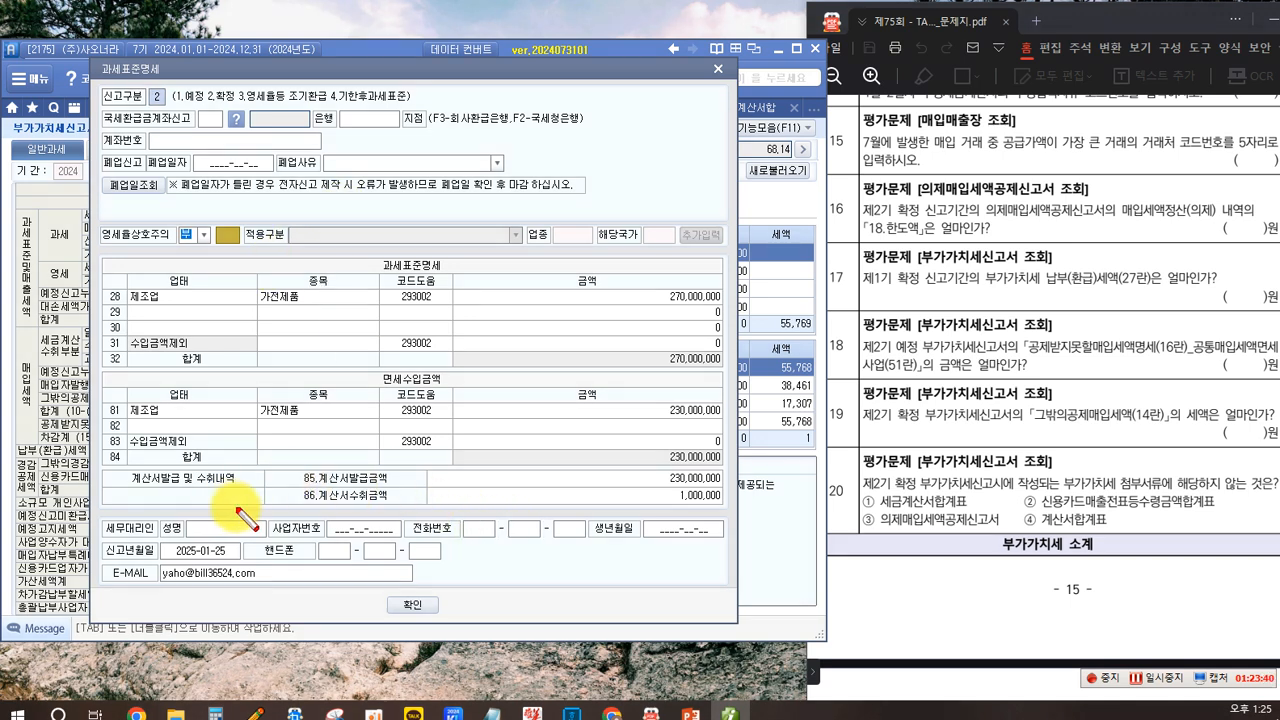
left_click_drag(289, 469, 406, 506)
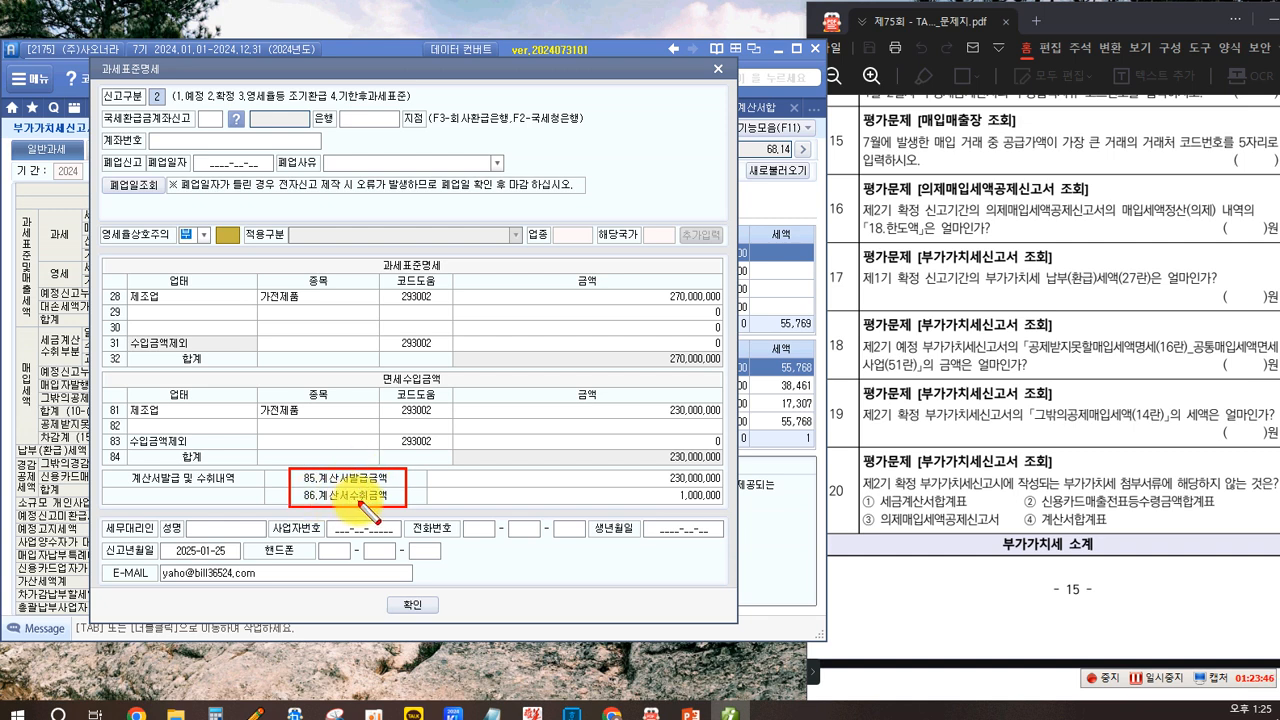
left_click_drag(643, 471, 720, 508)
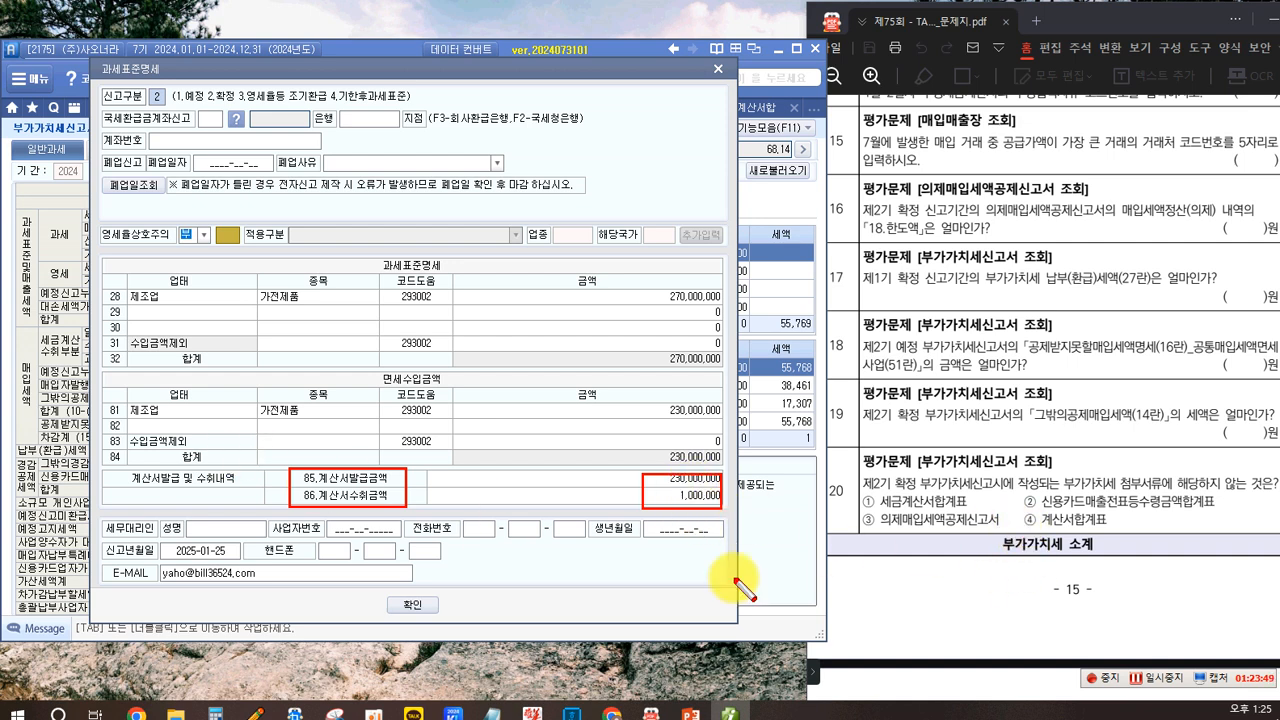
- Close the tax base details dialog and return to line 14 of the VAT return
left_click_drag(1034, 511, 1106, 533)
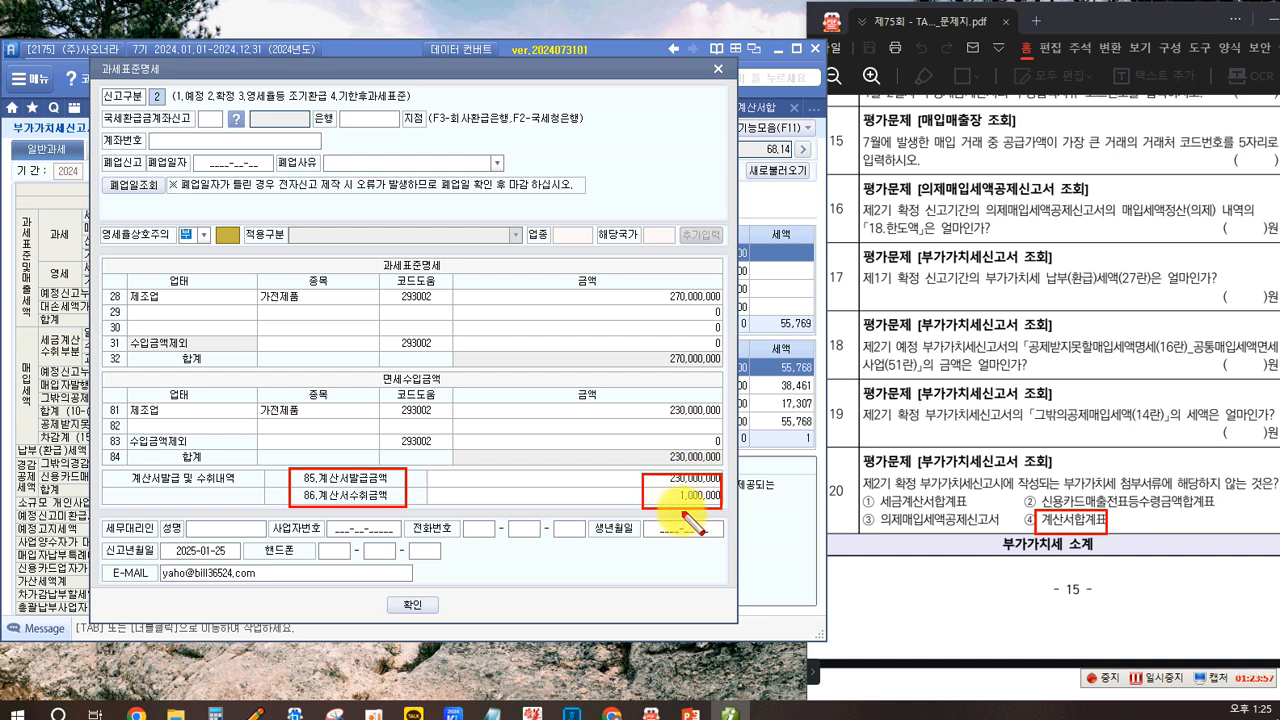
key("Escape")
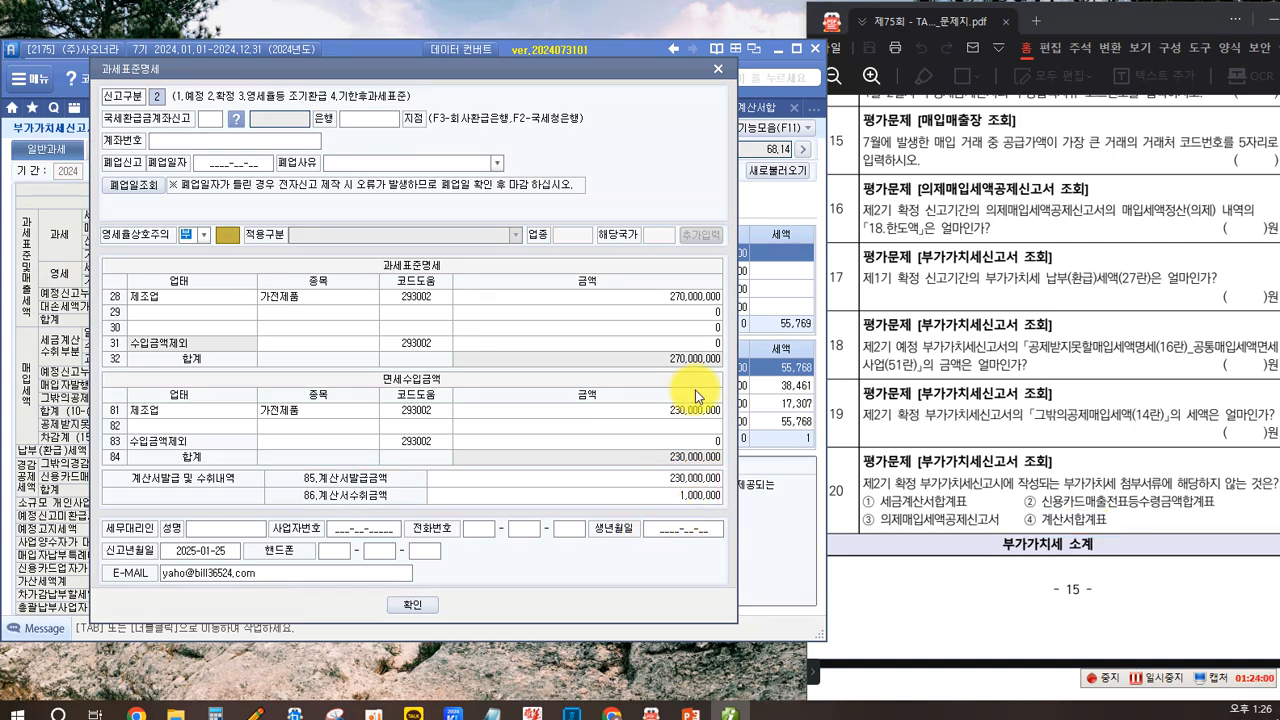
left_click(713, 68)
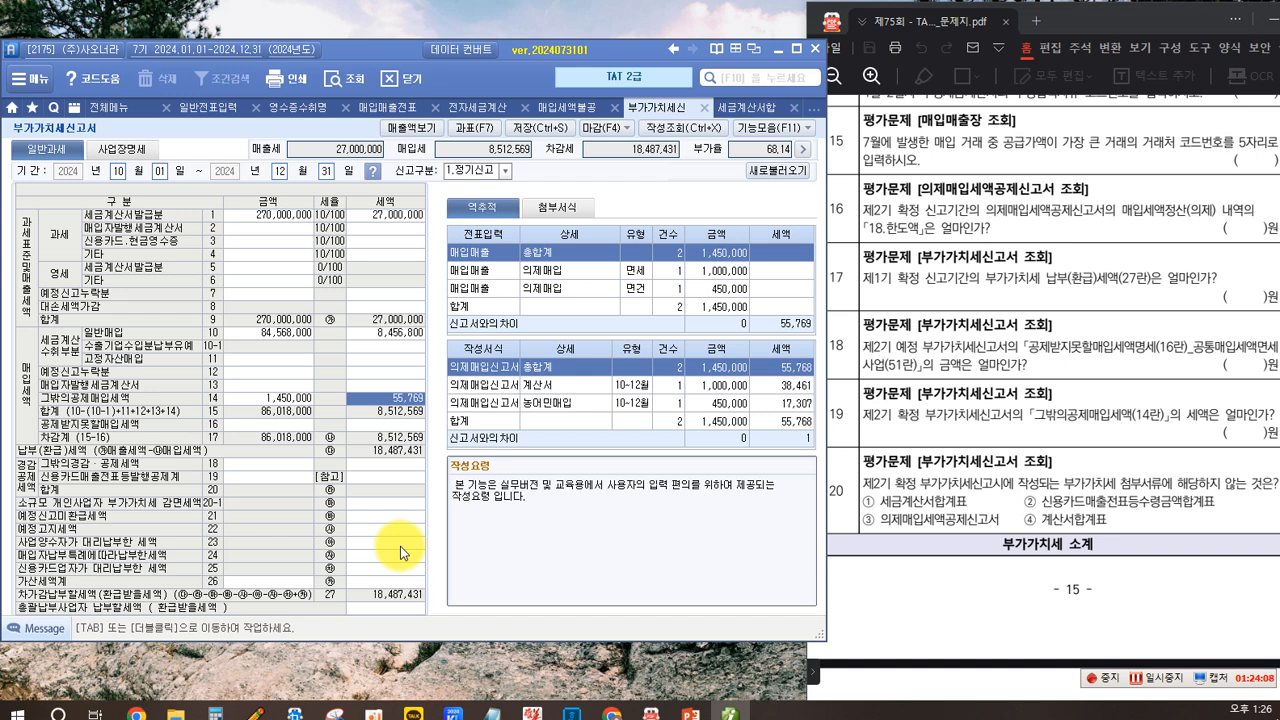
left_click(296, 405)
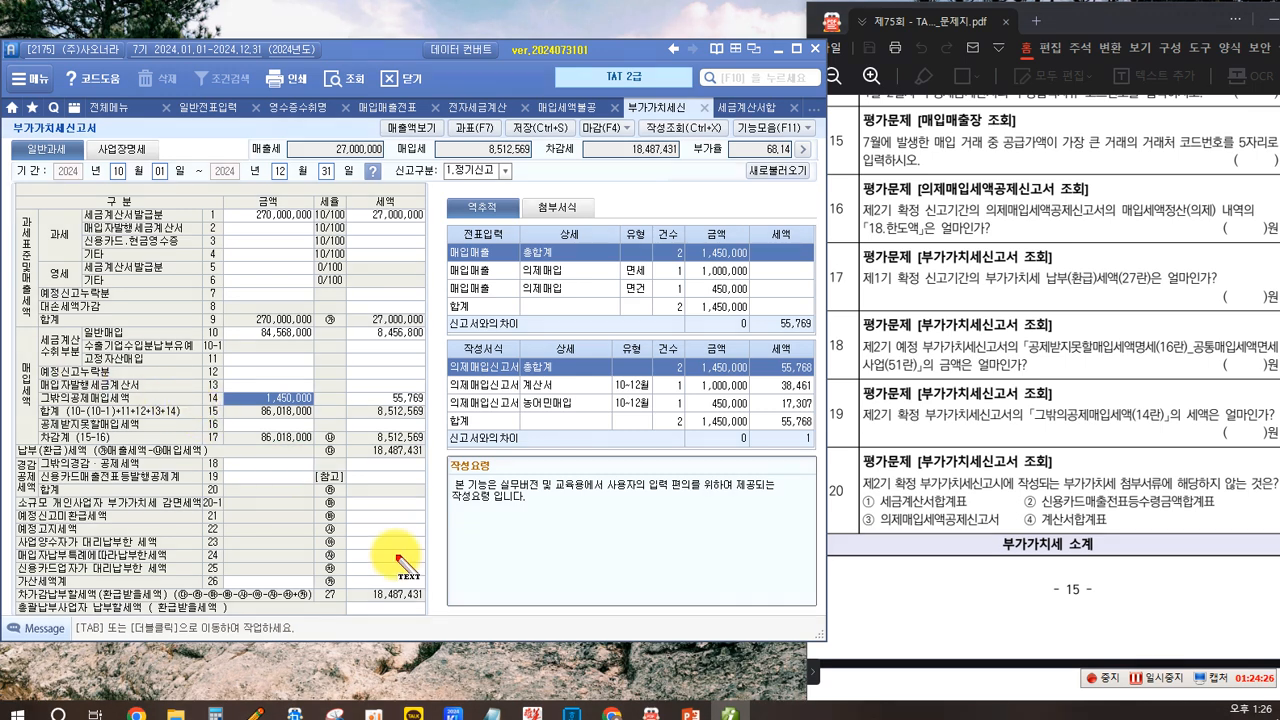
left_click(481, 544)
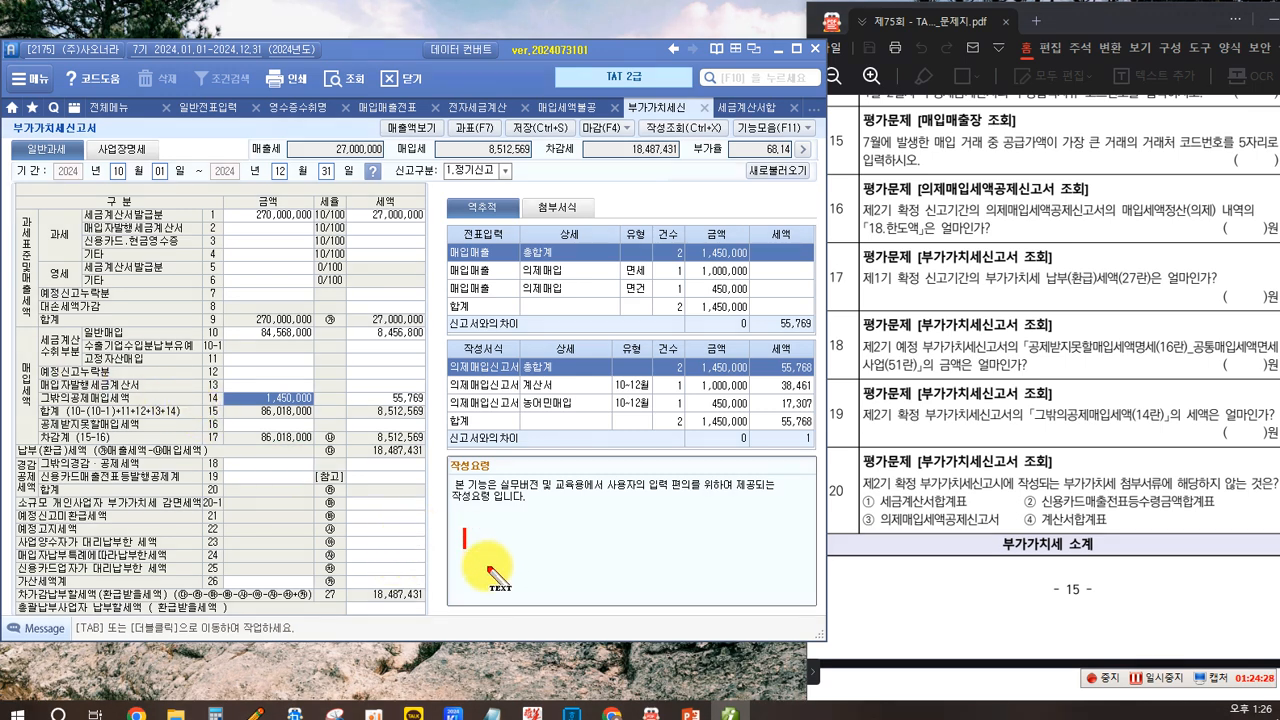
type("첨부서류")
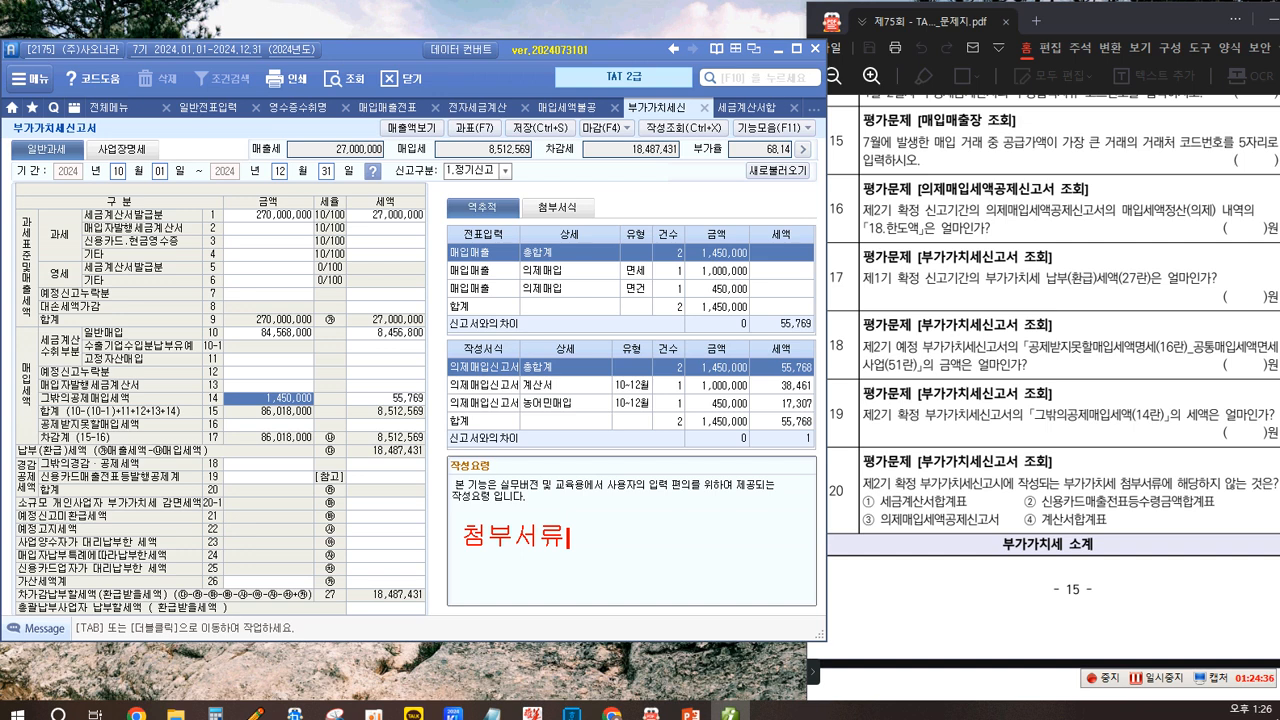
type("[부속]")
type("서류")
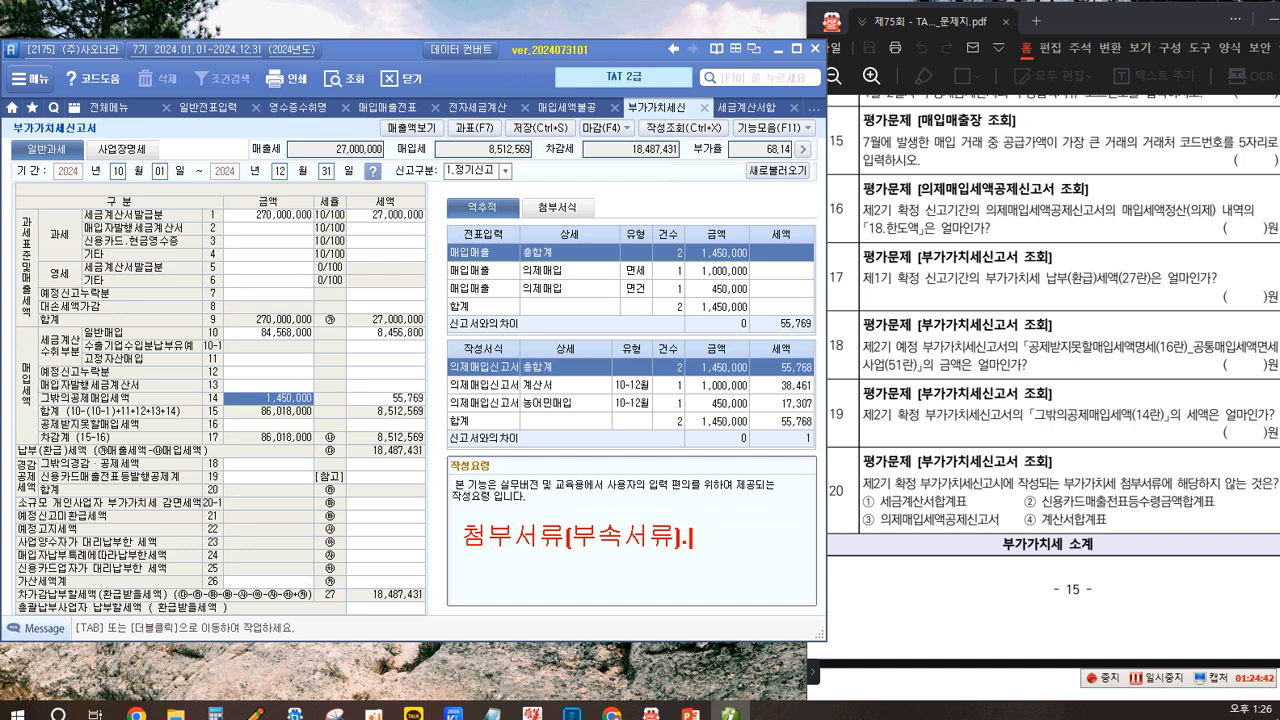
type(".....명시")
type("서")
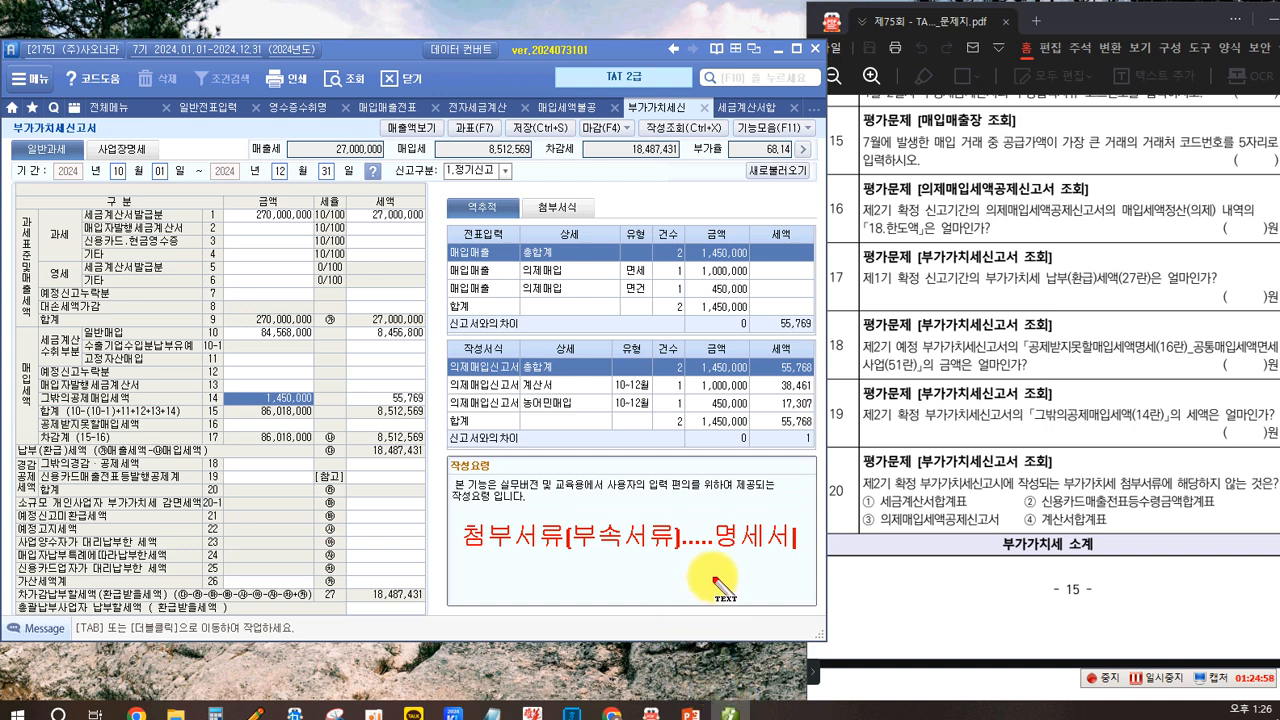
key("Escape")
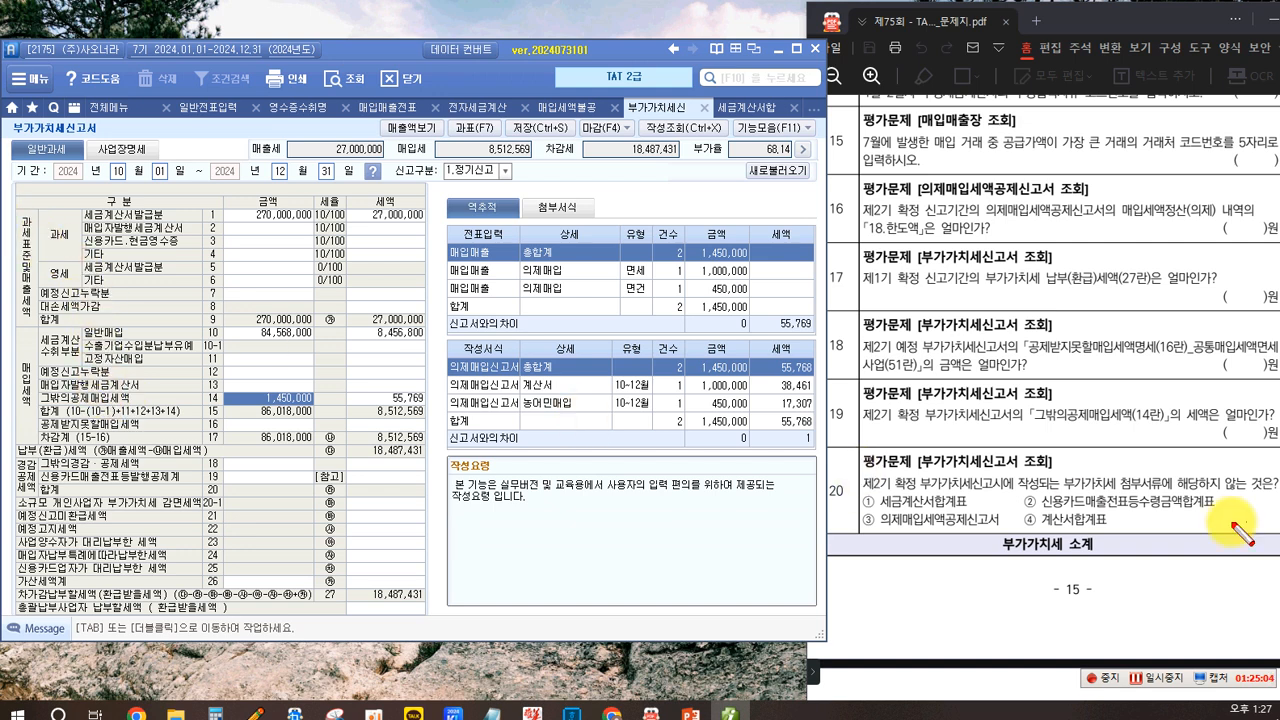
left_click_drag(1018, 490, 1228, 522)
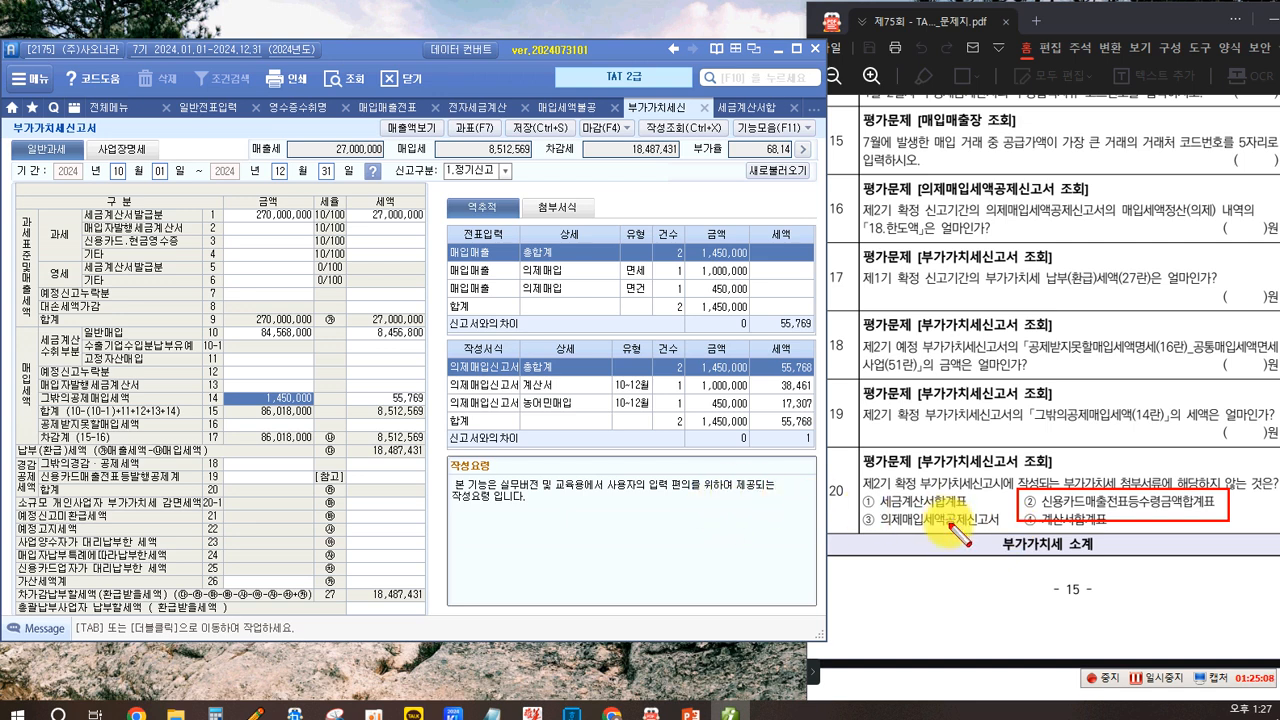
key("Escape")
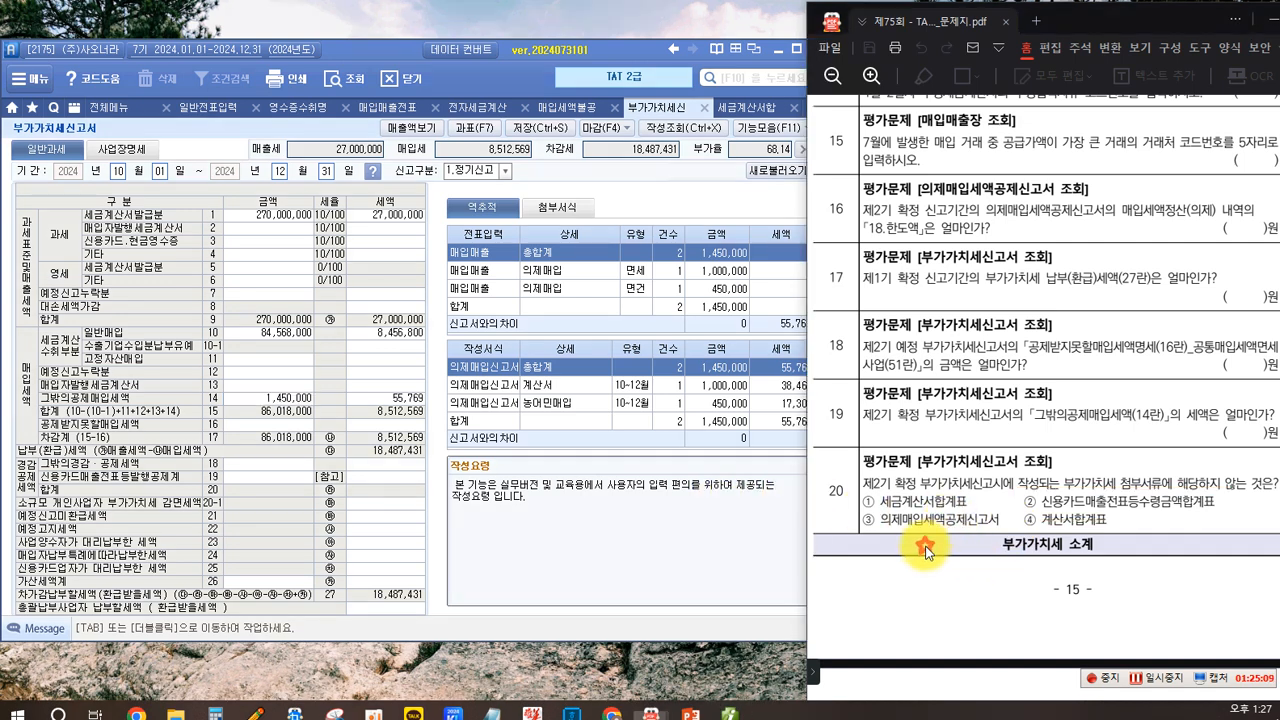
- Scroll the exam PDF down to the 실무수행 3 결산 closing tasks
scroll(918, 570, "down", 2)
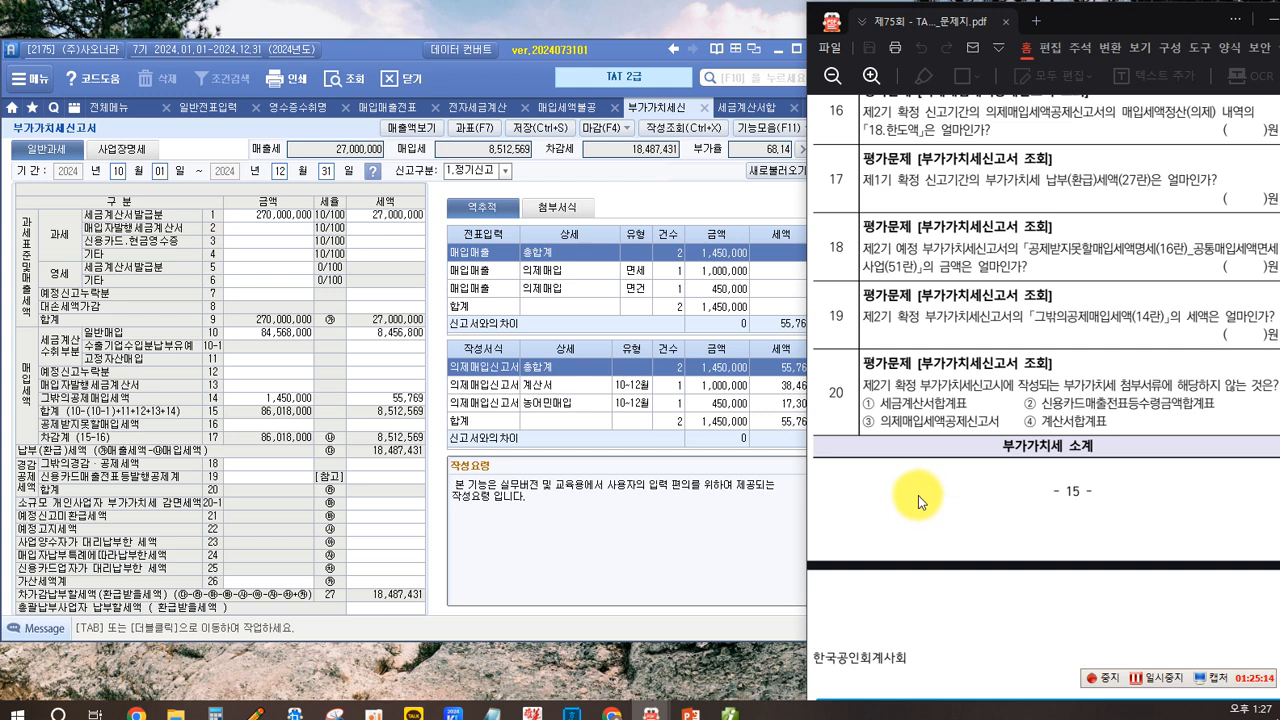
scroll(919, 485, "down", 10)
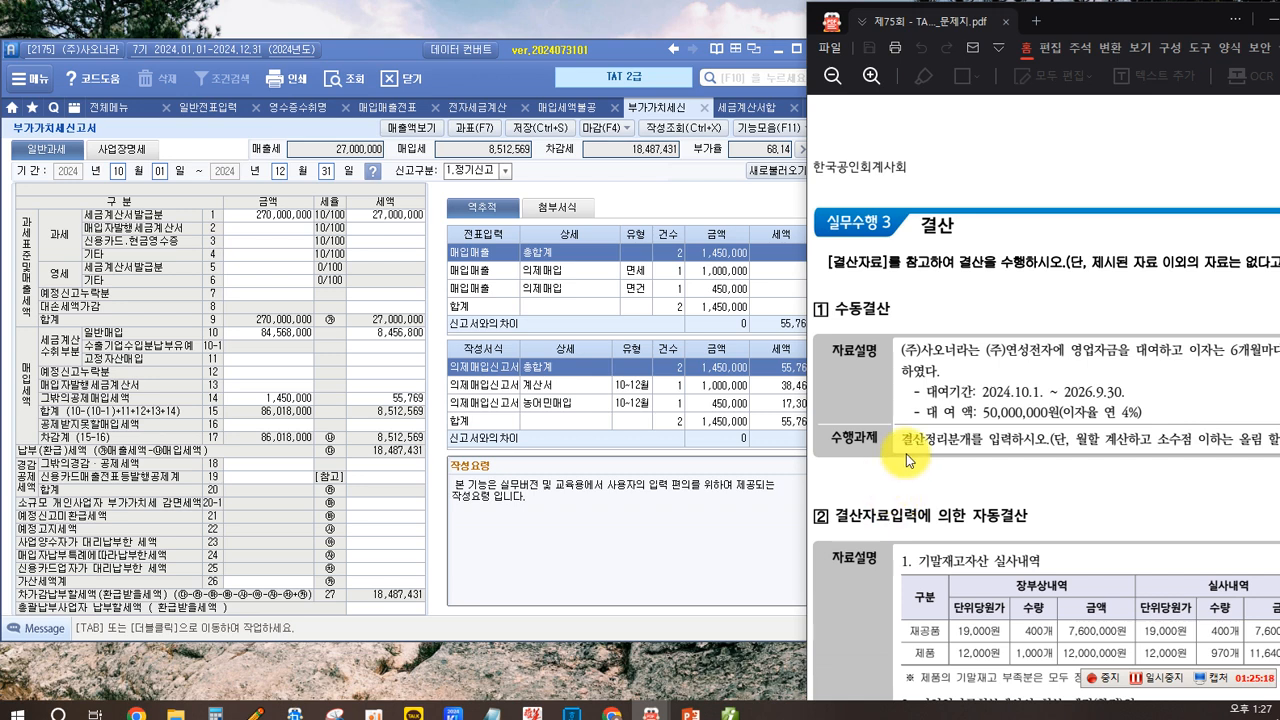
scroll(906, 453, "down", 2)
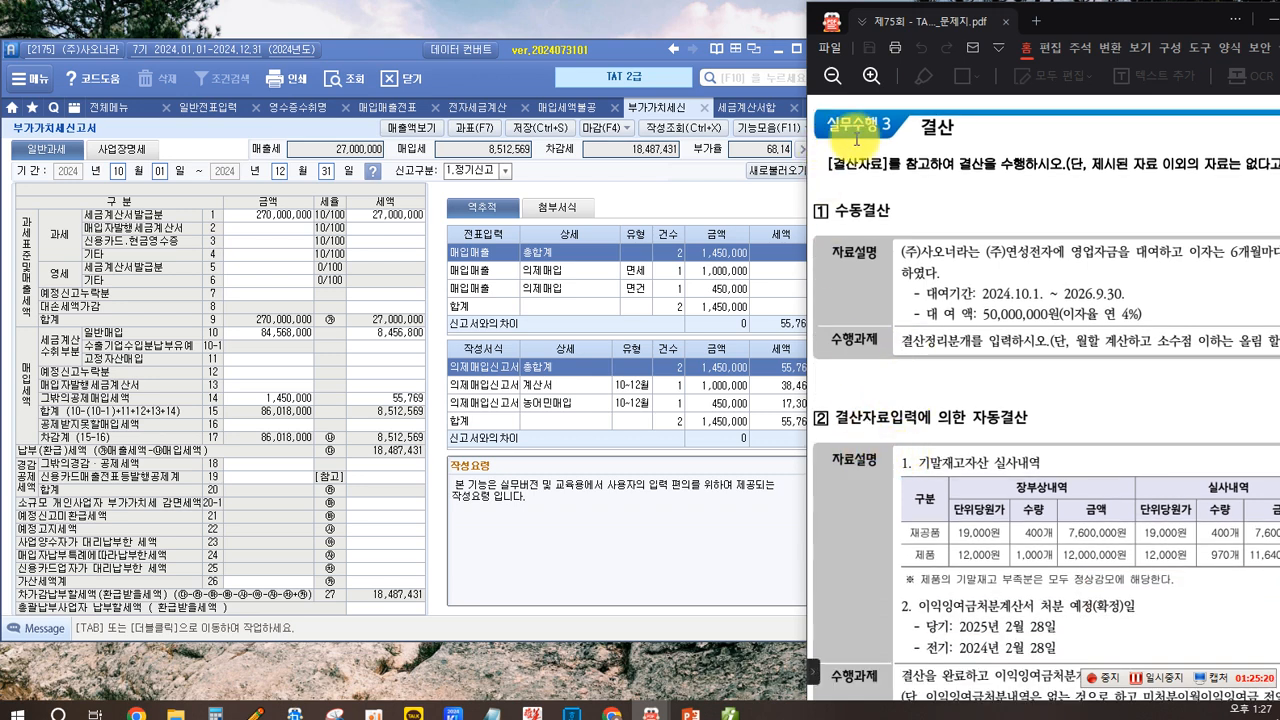